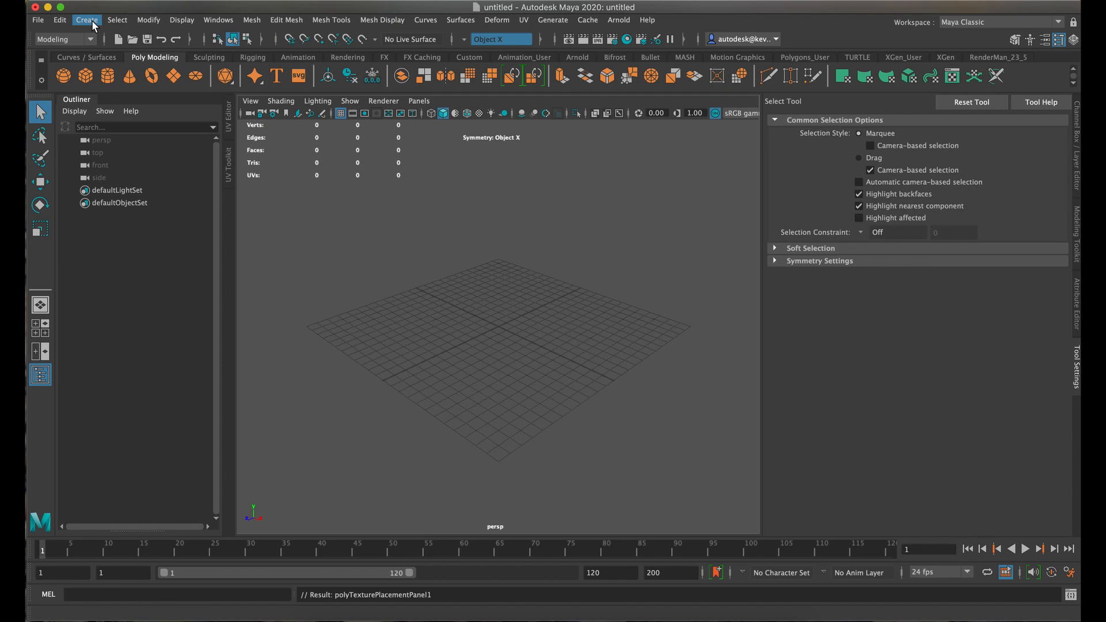
Import the Cat.ma base mesh from the Content Browser's Animals examples and close the browser.
{"action": "left_click", "coordinate": [91, 20]}
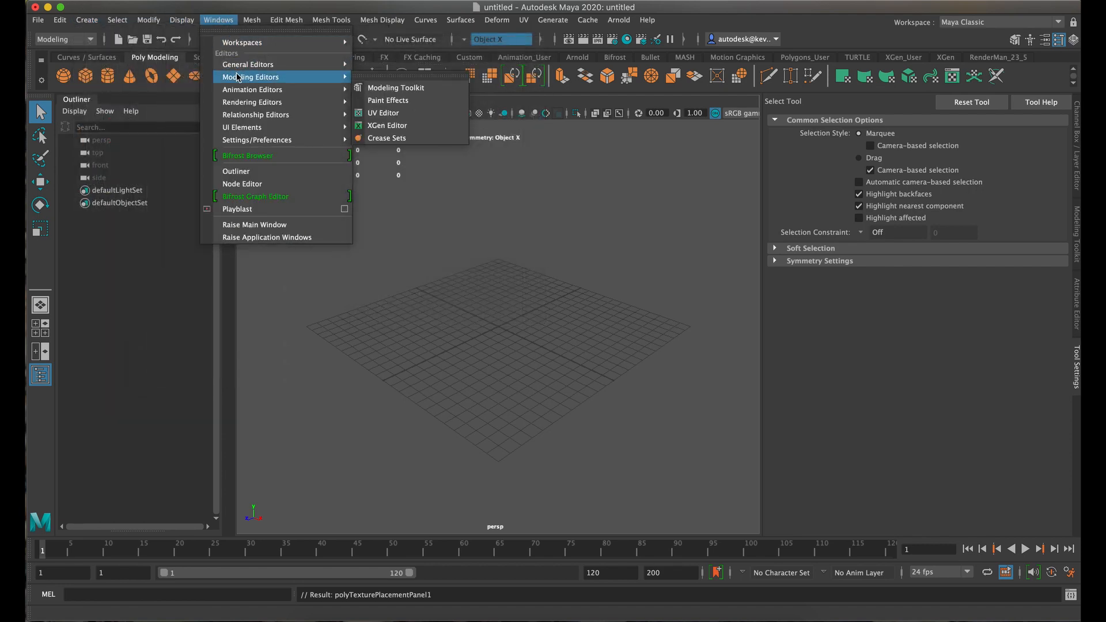
{"action": "mouse_move", "coordinate": [276, 64]}
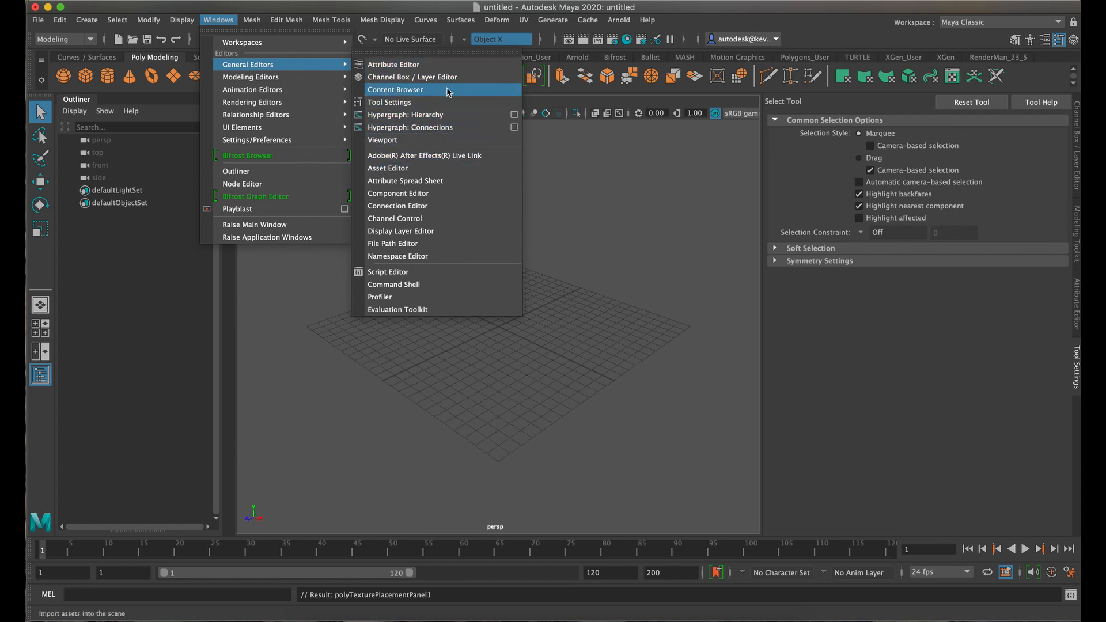
{"action": "left_click", "coordinate": [473, 90]}
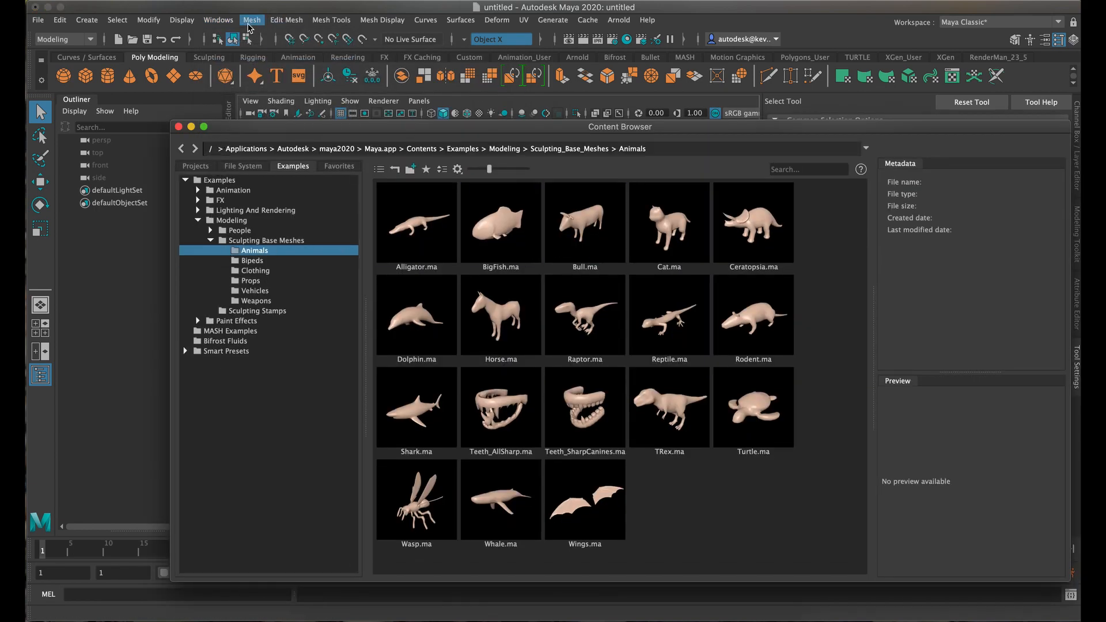
{"action": "left_click_drag", "start_coordinate": [249, 130], "coordinate": [203, 92]}
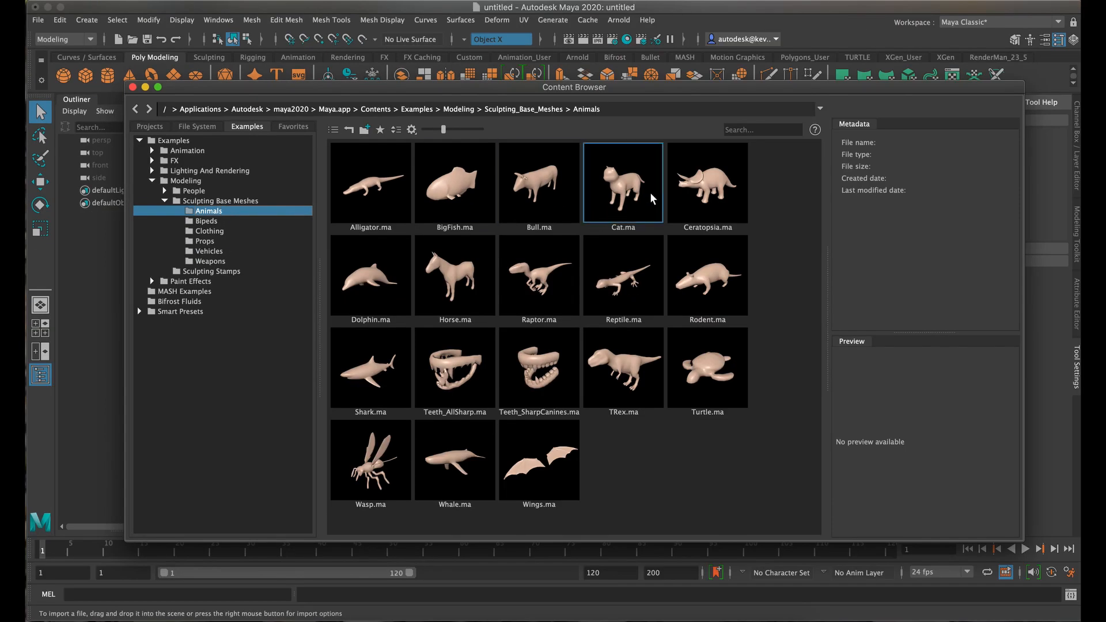
{"action": "double_click", "coordinate": [620, 197]}
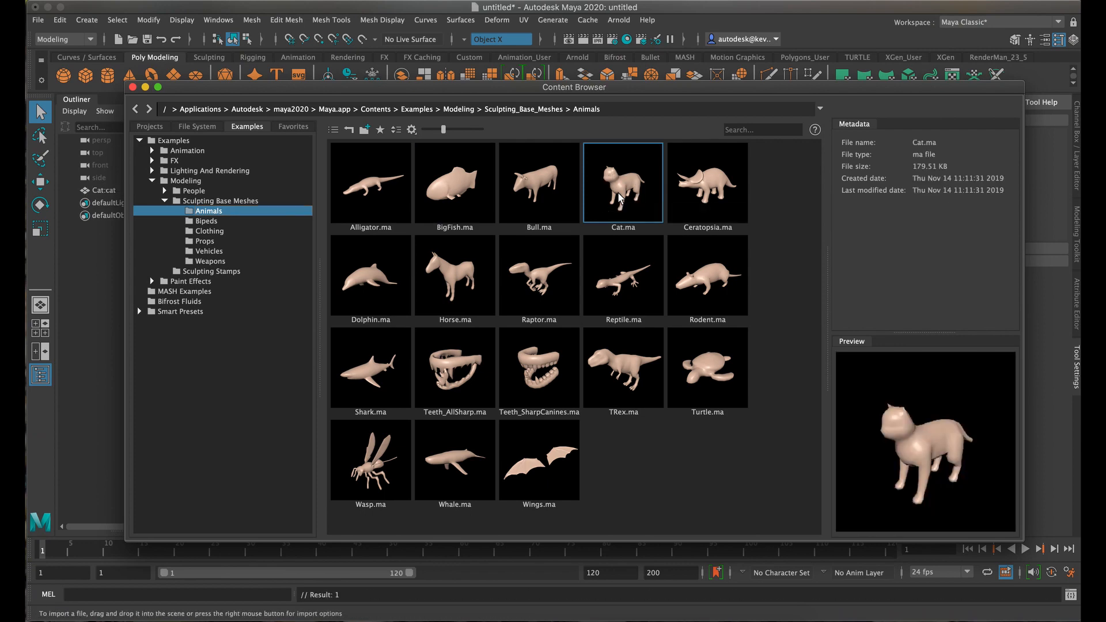
{"action": "left_click", "coordinate": [132, 87]}
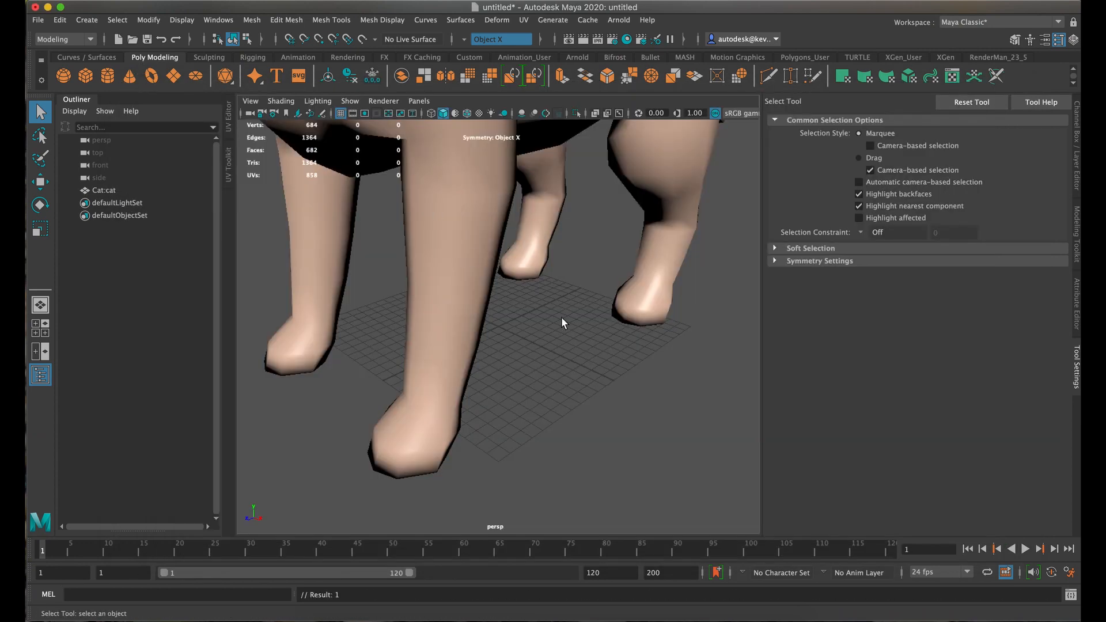
Delete the face loop around the cat's torso just behind the front legs, and the detached rear half of the body.
{"action": "key", "text": "f"}
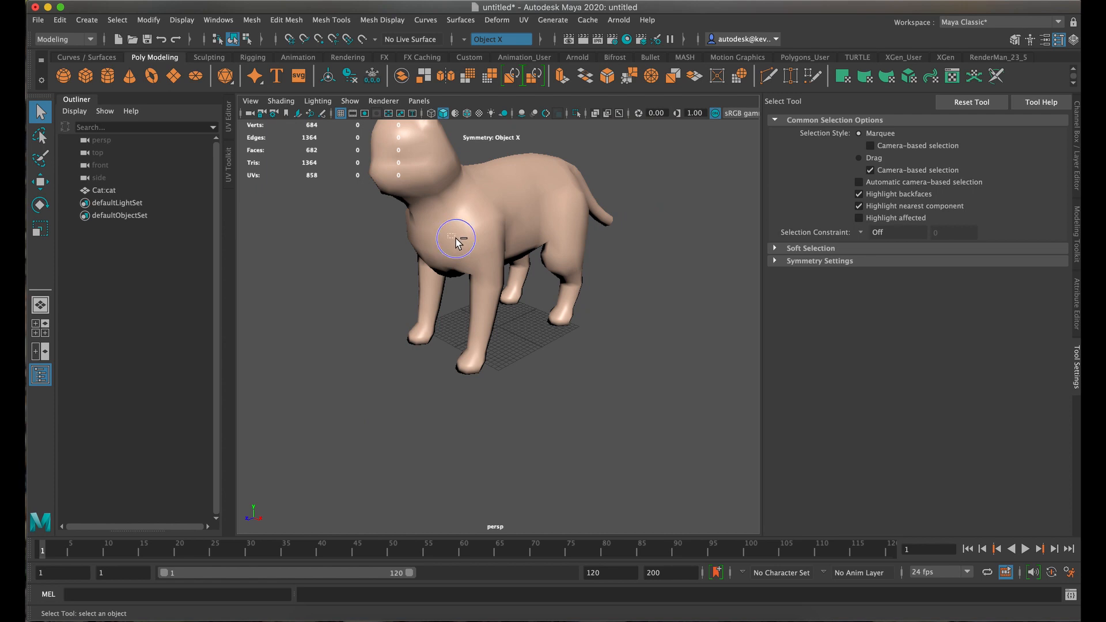
{"action": "mouse_move", "coordinate": [487, 248]}
{"action": "left_mouse_down", "text": "alt"}
{"action": "mouse_move", "coordinate": [548, 231]}
{"action": "mouse_move", "coordinate": [495, 238]}
{"action": "left_mouse_up", "text": "alt"}
{"action": "left_click", "coordinate": [515, 266]}
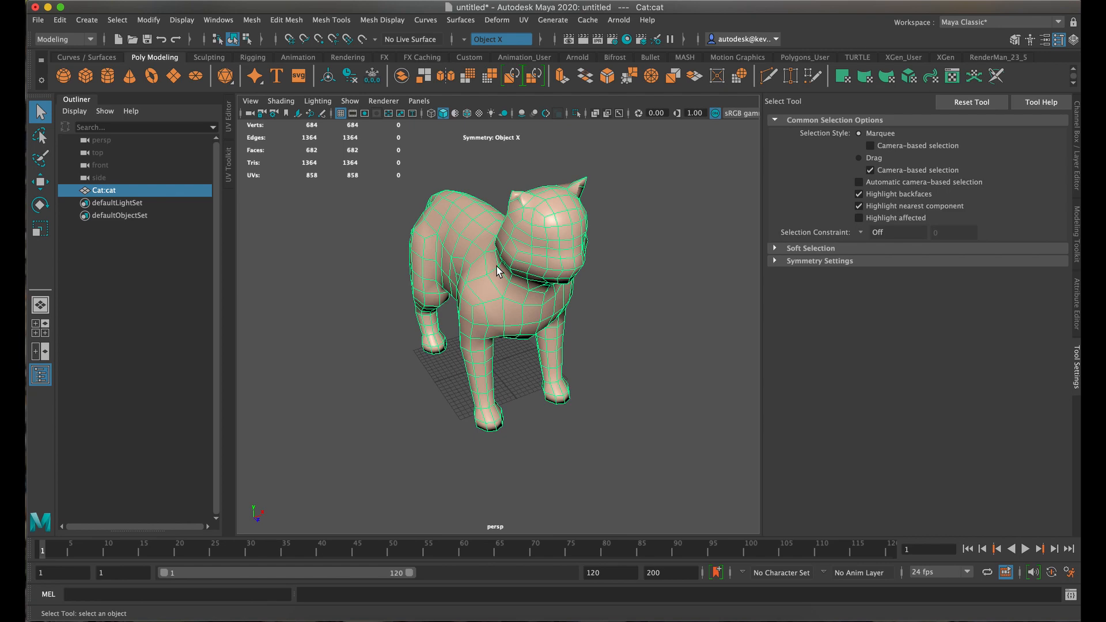
{"action": "scroll", "coordinate": [499, 271], "scroll_direction": "up", "scroll_amount": 3}
{"action": "left_click_drag", "start_coordinate": [498, 270], "coordinate": [552, 261], "text": "alt"}
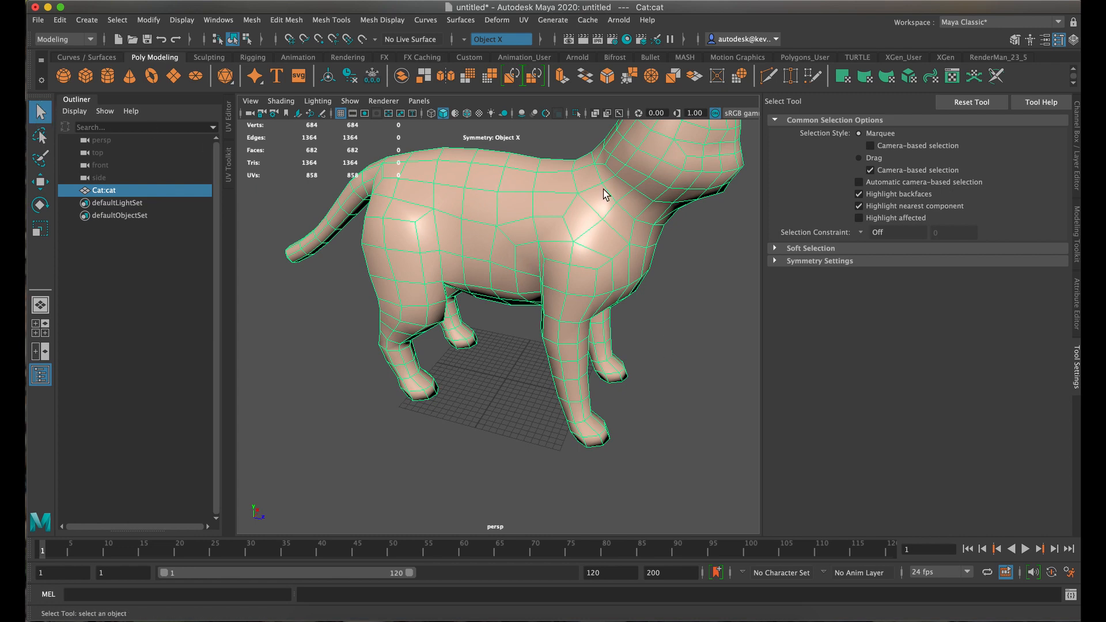
{"action": "right_click_drag", "start_coordinate": [481, 225], "coordinate": [481, 259]}
{"action": "left_click", "coordinate": [523, 237]}
{"action": "double_click", "coordinate": [529, 262], "text": "shift"}
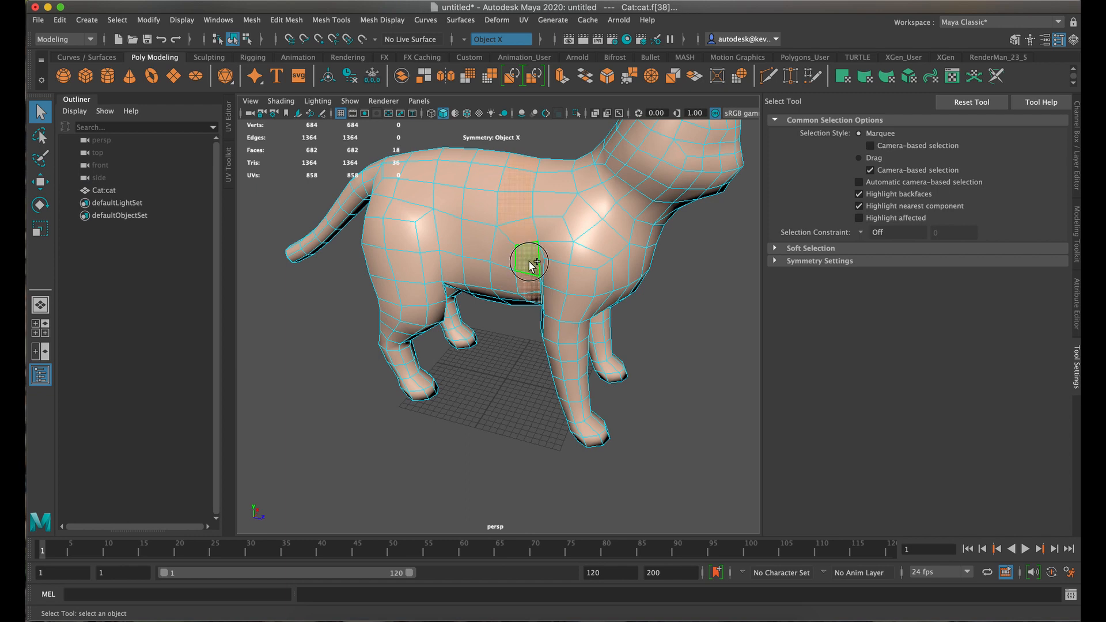
{"action": "key", "text": "Delete"}
{"action": "double_click", "coordinate": [461, 260]}
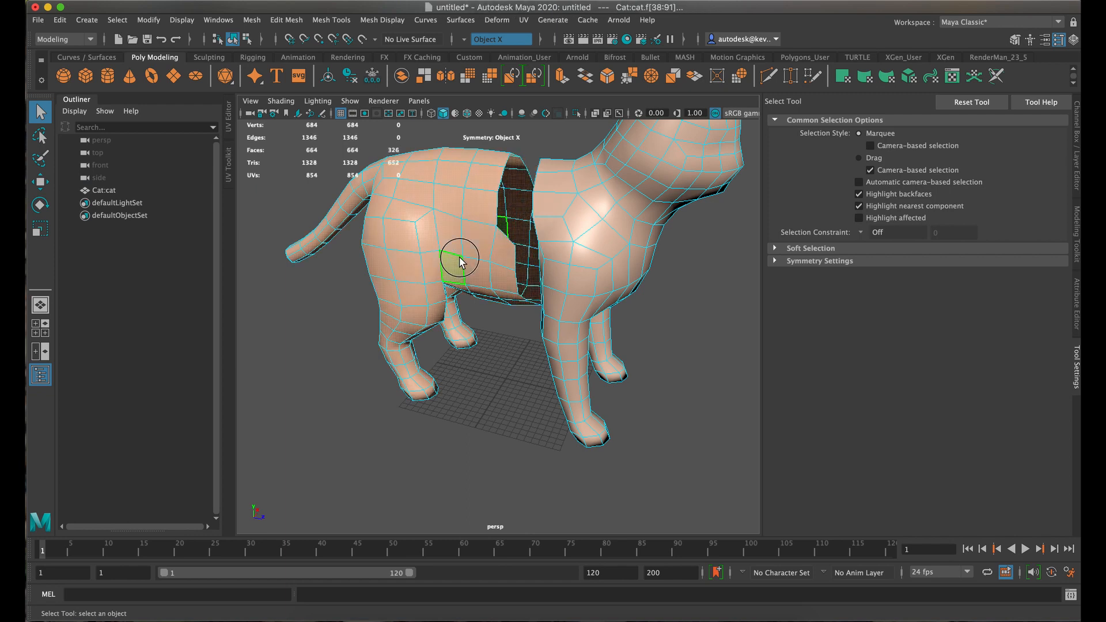
{"action": "key", "text": "Delete"}
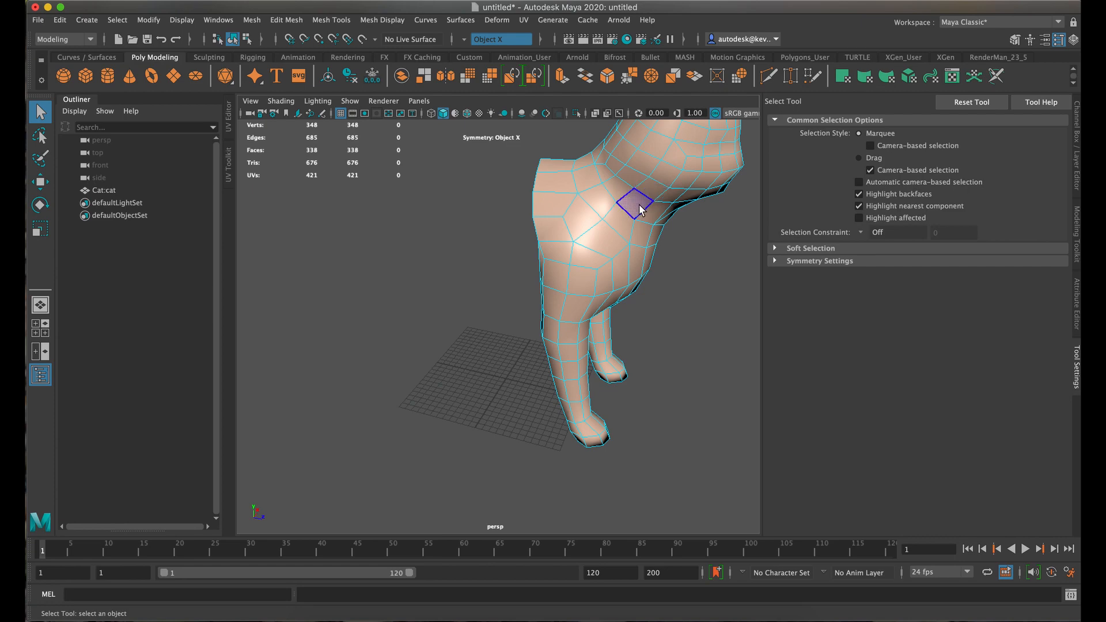
Delete the loop of faces that runs around the front and sides of the cat's neck and up across its head.
{"action": "left_click_drag", "start_coordinate": [641, 210], "coordinate": [558, 238], "text": "alt"}
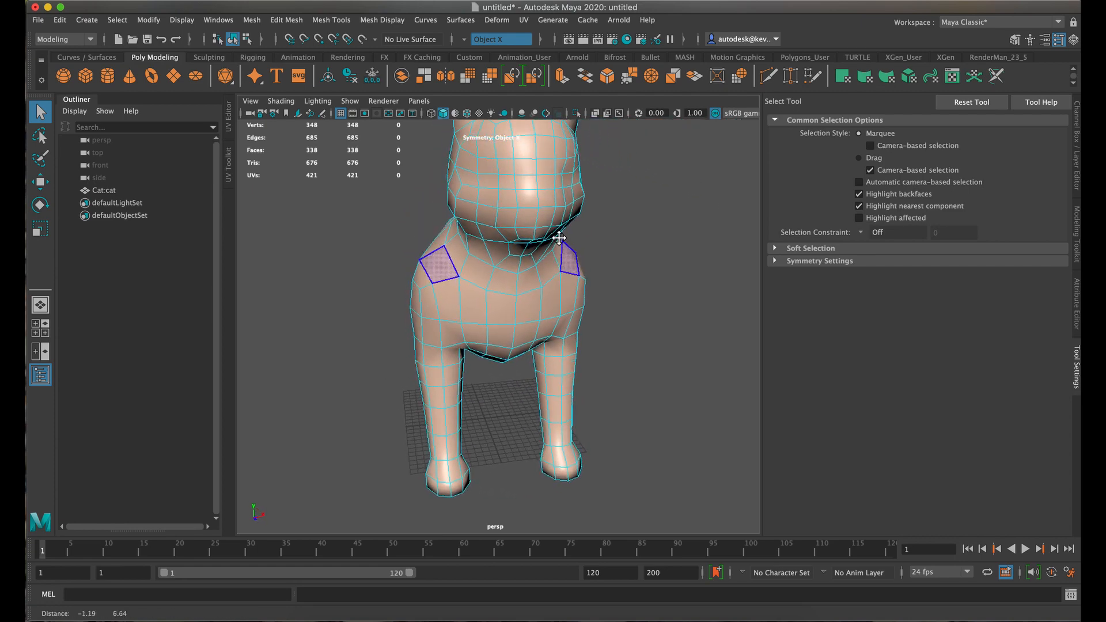
{"action": "middle_click_drag", "start_coordinate": [559, 238], "coordinate": [562, 243], "text": "alt"}
{"action": "double_click", "coordinate": [503, 254]}
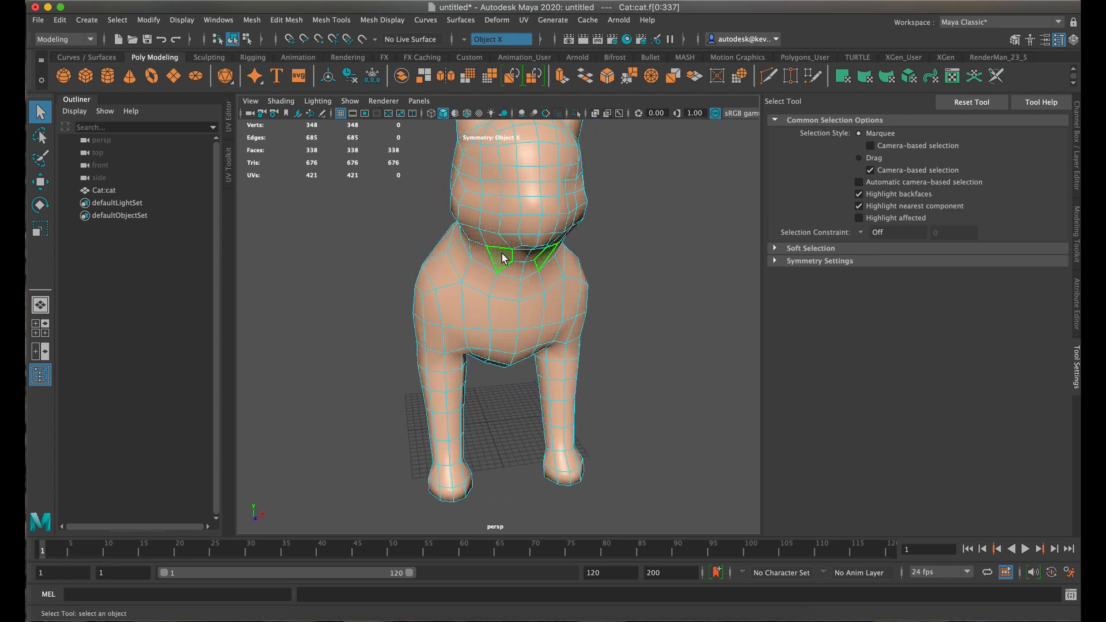
{"action": "left_click", "coordinate": [503, 257]}
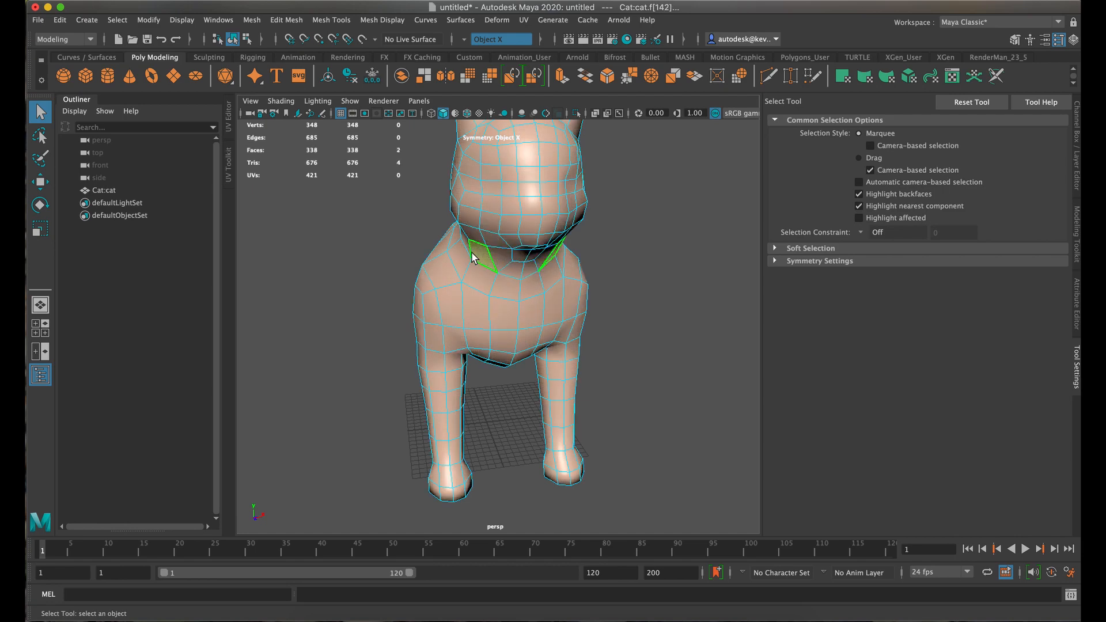
{"action": "left_click_drag", "start_coordinate": [469, 242], "coordinate": [533, 291], "text": "alt"}
{"action": "double_click", "coordinate": [550, 295]}
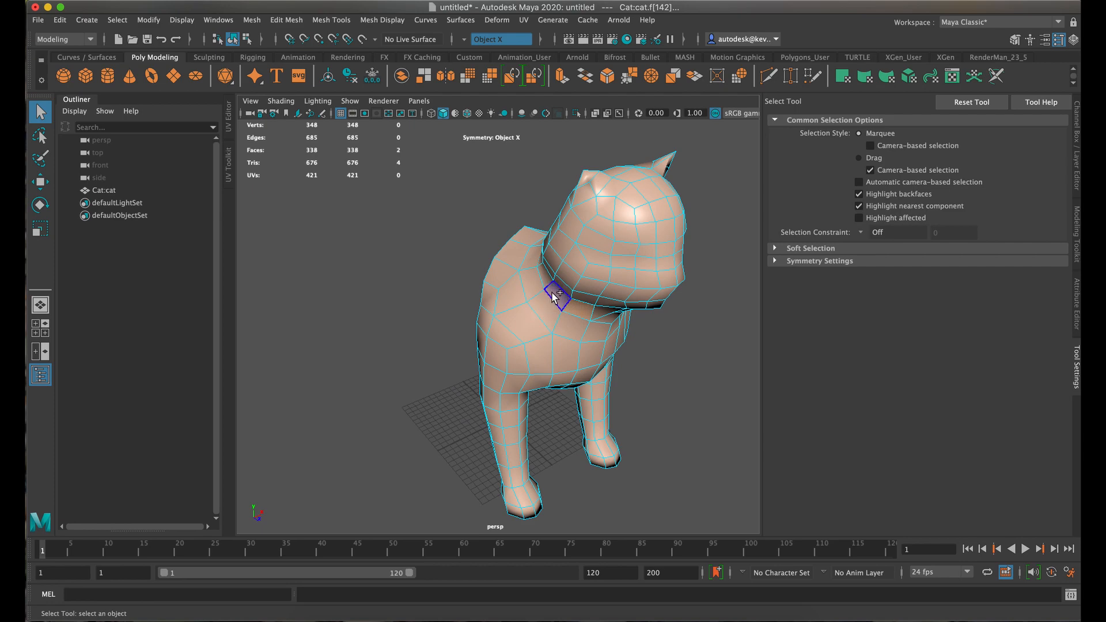
{"action": "key", "text": "Delete"}
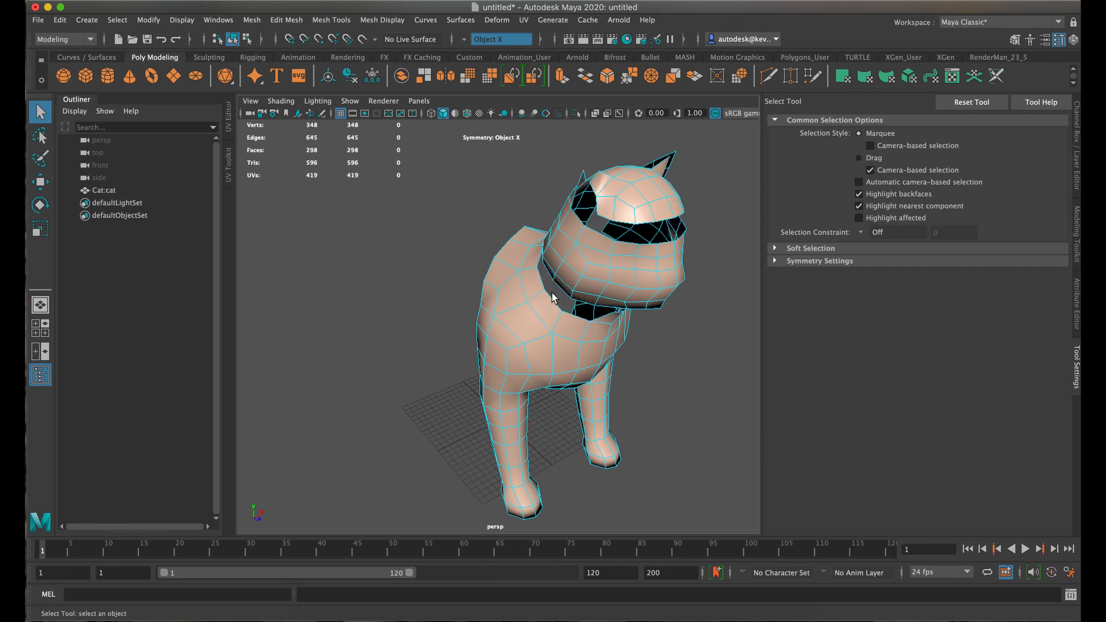
{"action": "left_click", "coordinate": [575, 301]}
{"action": "left_click_drag", "start_coordinate": [574, 301], "coordinate": [593, 248], "text": "alt"}
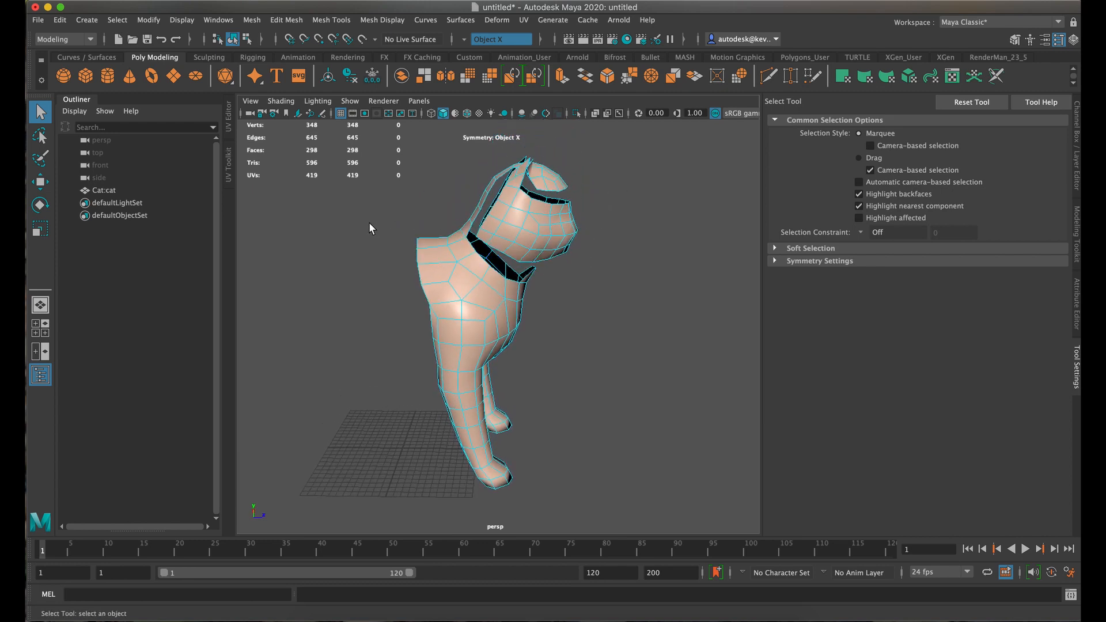
Create a basic camera in the scene.
{"action": "left_click", "coordinate": [96, 21]}
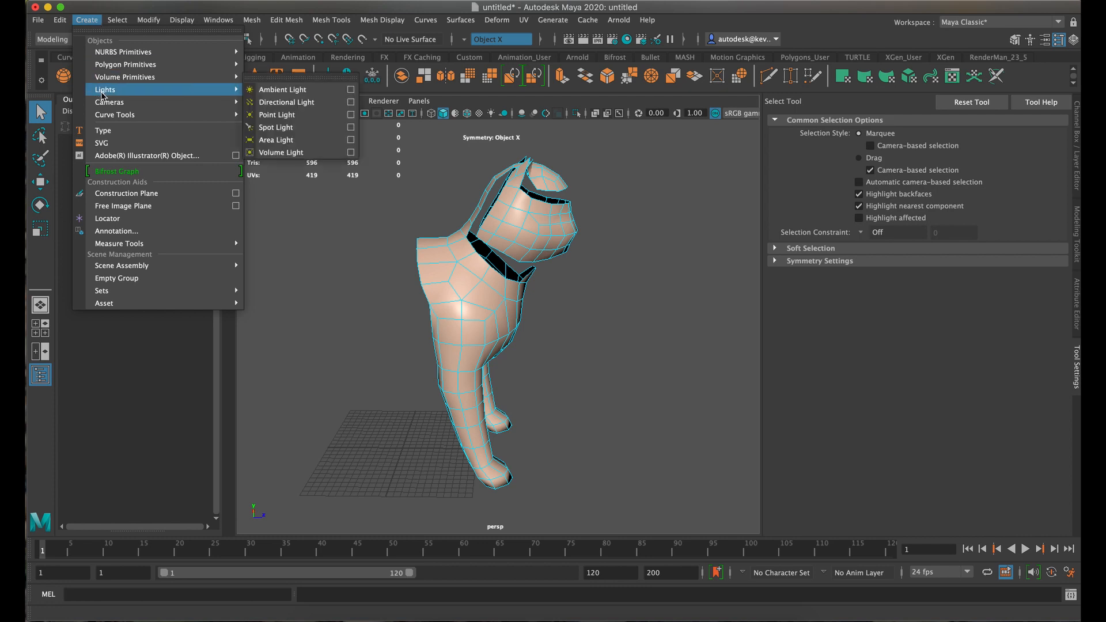
{"action": "mouse_move", "coordinate": [106, 104]}
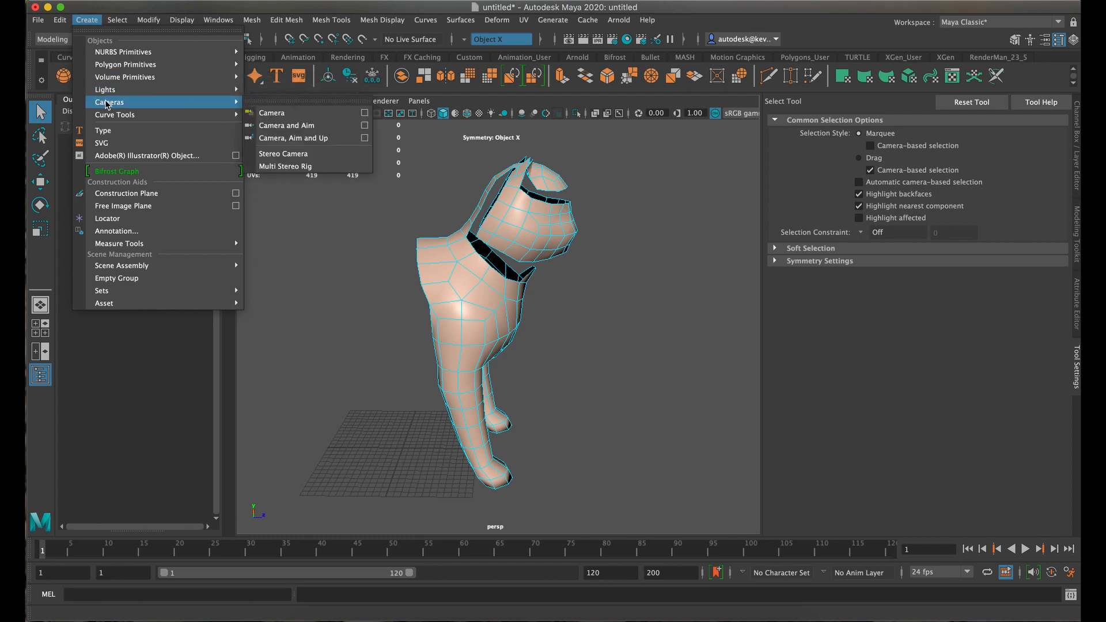
{"action": "left_click", "coordinate": [320, 119]}
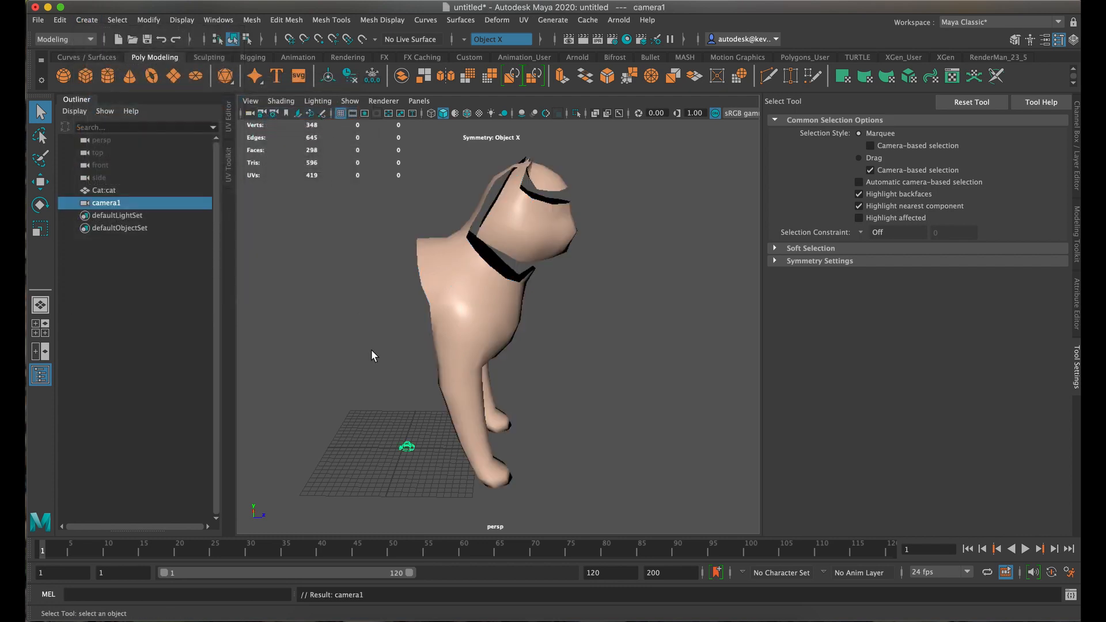
Move the new camera up from the grid and forward into the cat's head.
{"action": "left_click", "coordinate": [40, 182]}
{"action": "left_click_drag", "start_coordinate": [398, 397], "coordinate": [395, 173]}
{"action": "left_click_drag", "start_coordinate": [442, 232], "coordinate": [596, 254]}
{"action": "left_click_drag", "start_coordinate": [592, 299], "coordinate": [436, 239], "text": "alt"}
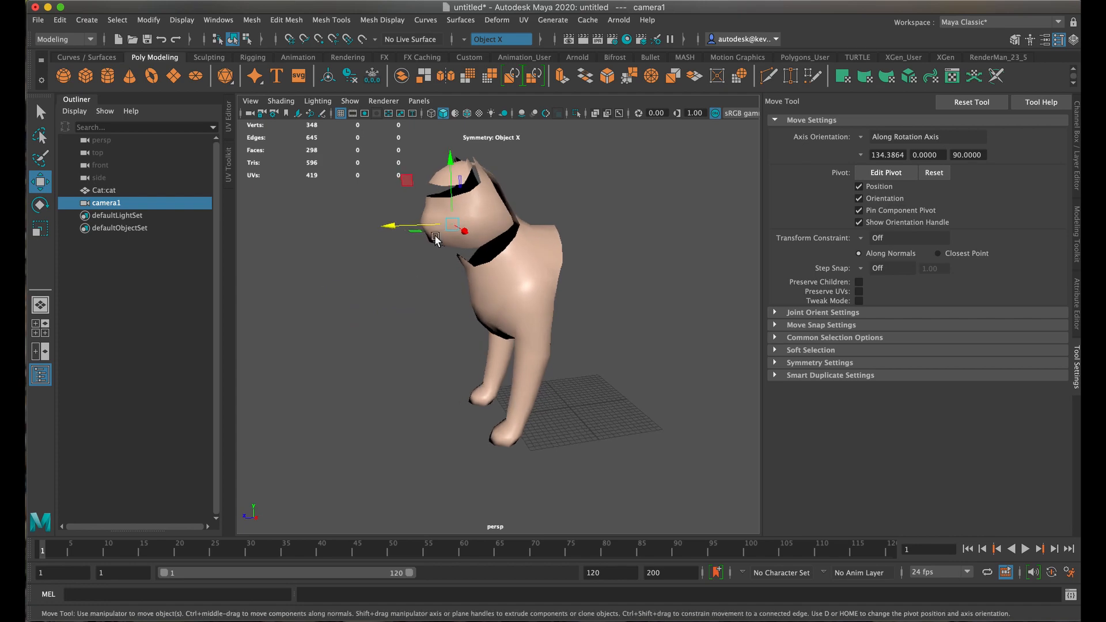
{"action": "left_click_drag", "start_coordinate": [460, 157], "coordinate": [460, 133]}
{"action": "left_click_drag", "start_coordinate": [512, 258], "coordinate": [494, 247], "text": "alt"}
Frame the cat in the side view and check the camera's placement inside the head.
{"action": "key", "text": "space"}
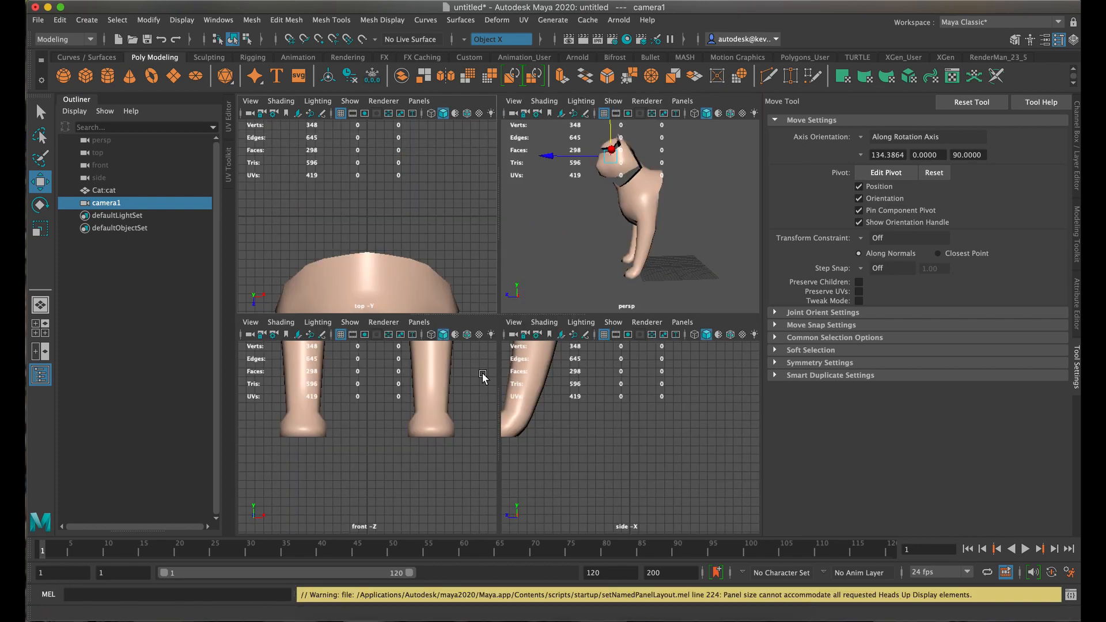
{"action": "key", "text": "space"}
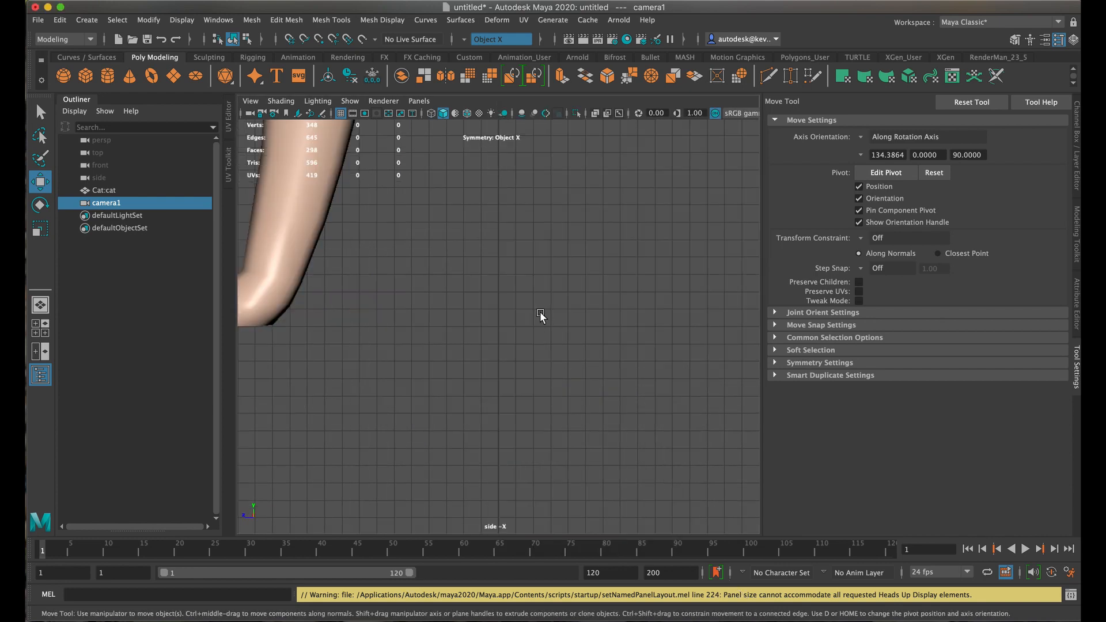
{"action": "left_click", "coordinate": [393, 213]}
{"action": "key", "text": "f"}
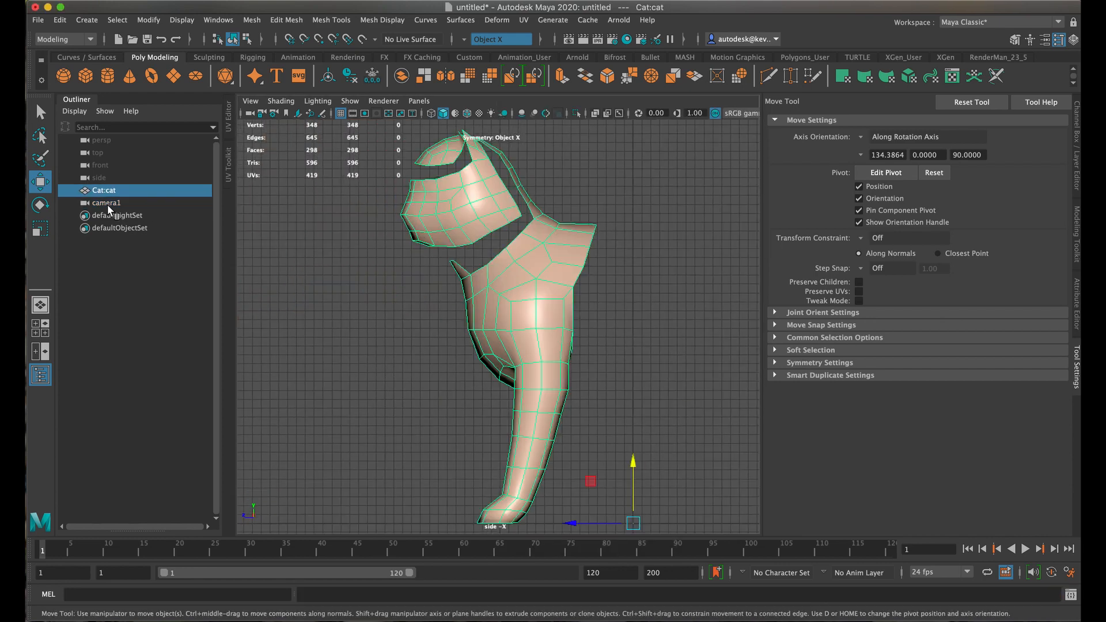
{"action": "left_click", "coordinate": [107, 203]}
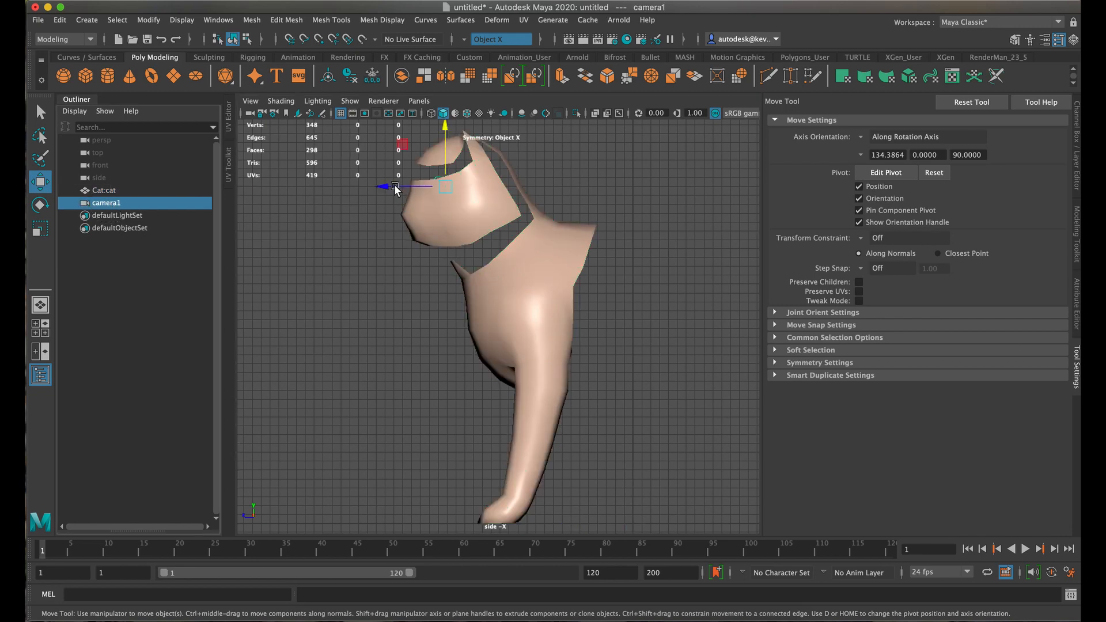
{"action": "mouse_move", "coordinate": [396, 189]}
{"action": "left_mouse_down"}
{"action": "mouse_move", "coordinate": [379, 189]}
{"action": "mouse_move", "coordinate": [416, 194]}
{"action": "left_mouse_up"}
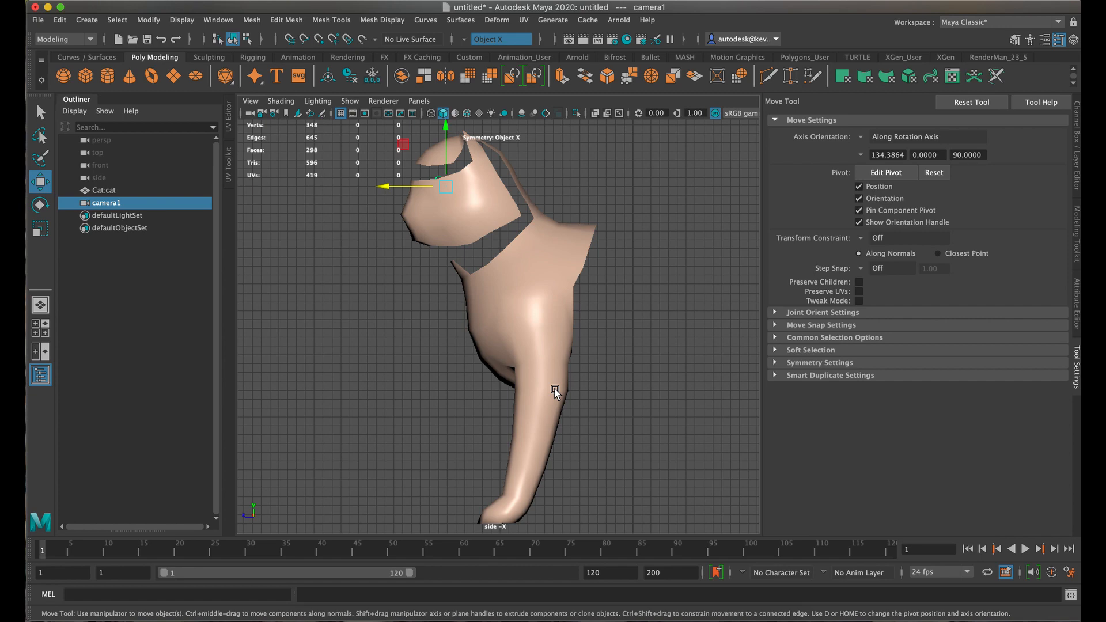
{"action": "left_click", "coordinate": [482, 209]}
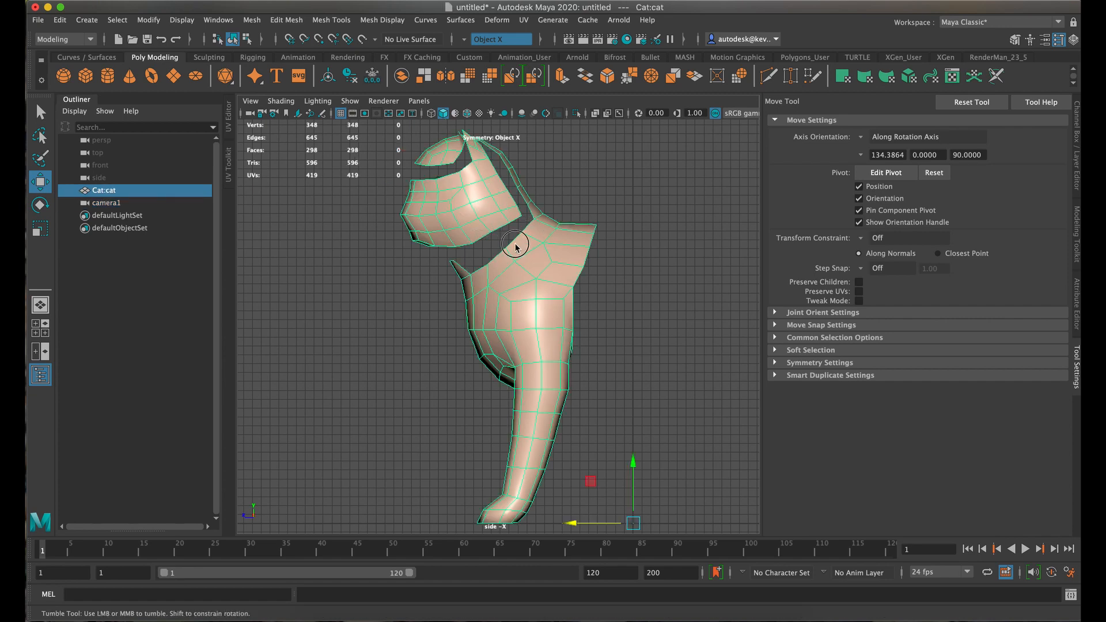
{"action": "left_click_drag", "start_coordinate": [501, 242], "coordinate": [480, 237], "text": "alt"}
{"action": "left_click", "coordinate": [455, 249]}
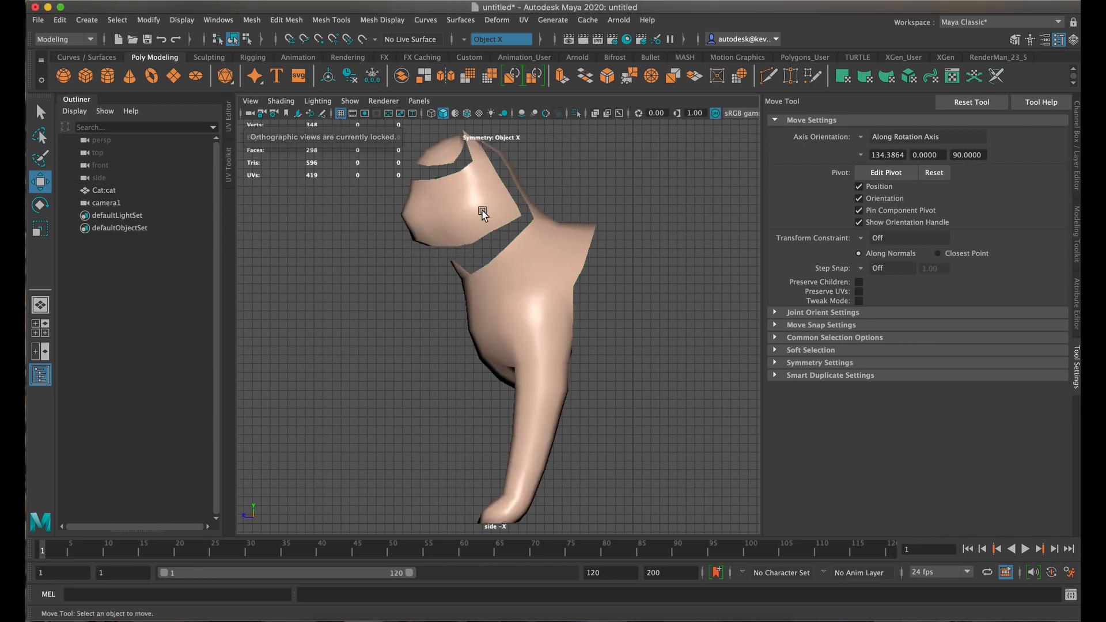
Back in the perspective view, delete the two faces at the back of the neck that still join the head to the body.
{"action": "key", "text": "space"}
{"action": "key", "text": "space"}
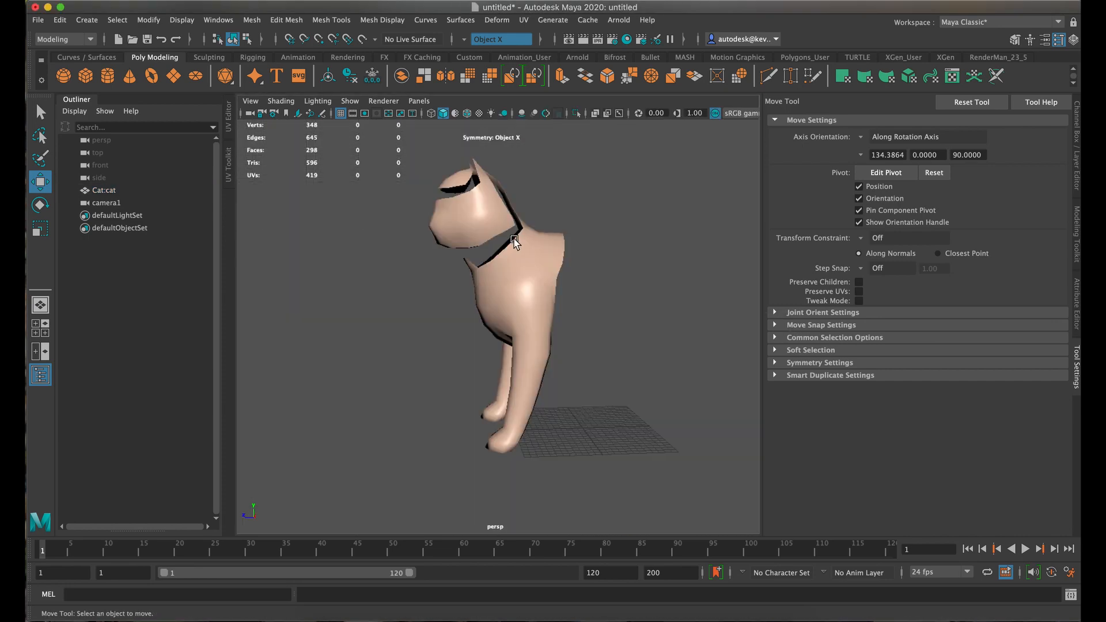
{"action": "mouse_move", "coordinate": [515, 241]}
{"action": "left_mouse_down", "text": "alt"}
{"action": "mouse_move", "coordinate": [435, 249]}
{"action": "mouse_move", "coordinate": [528, 230]}
{"action": "left_mouse_up", "text": "alt"}
{"action": "left_click", "coordinate": [533, 224]}
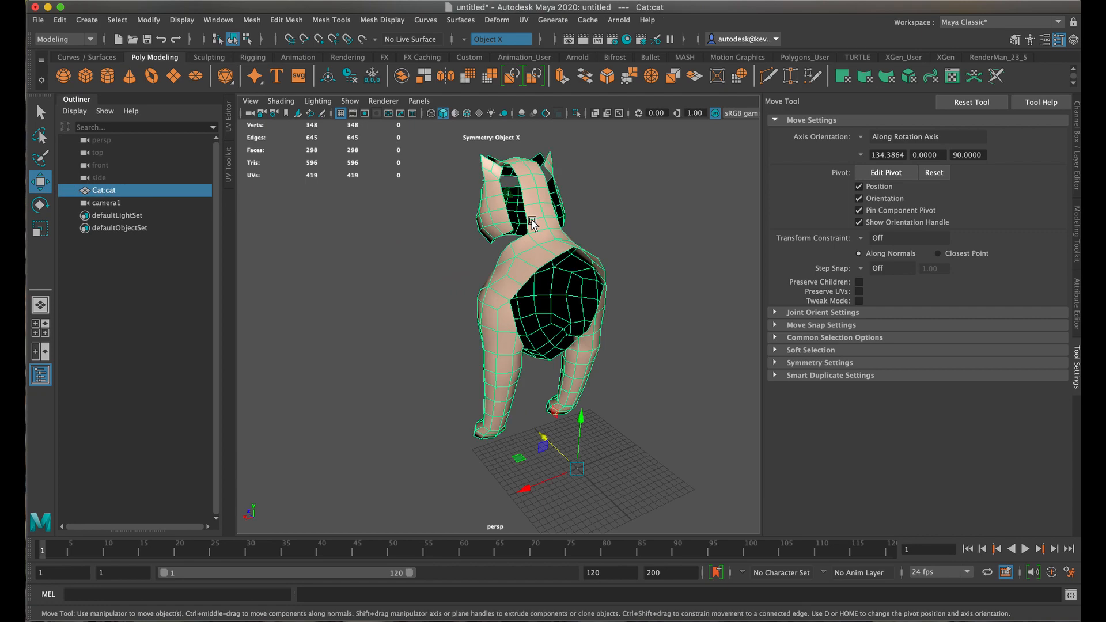
{"action": "scroll", "coordinate": [536, 222], "scroll_direction": "up", "scroll_amount": 5}
{"action": "middle_click_drag", "start_coordinate": [536, 222], "coordinate": [504, 316], "text": "alt"}
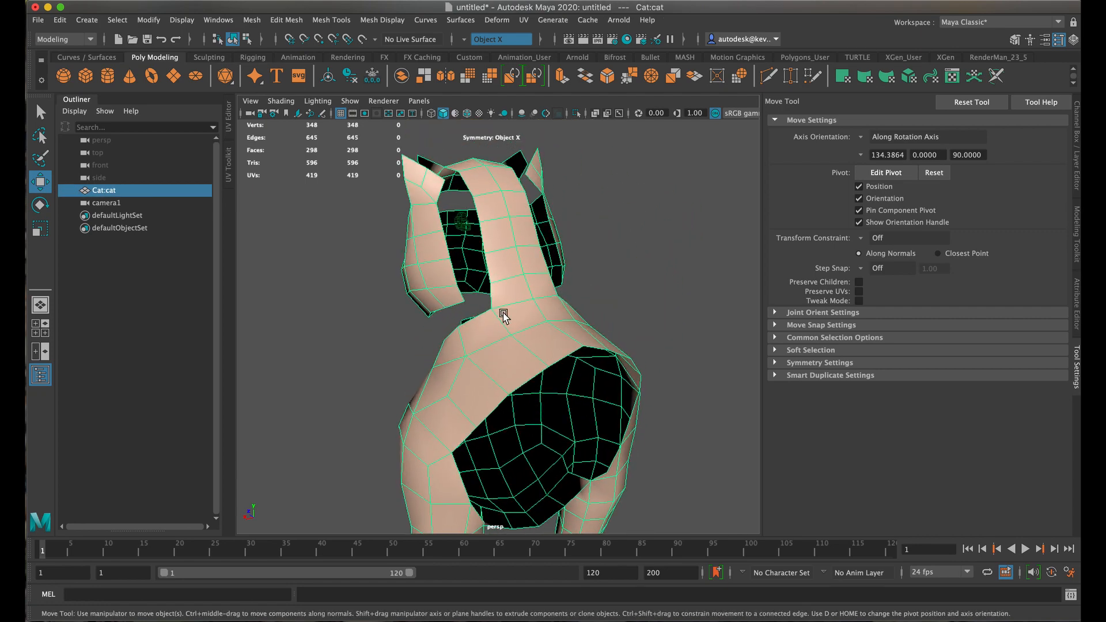
{"action": "left_click", "coordinate": [41, 111]}
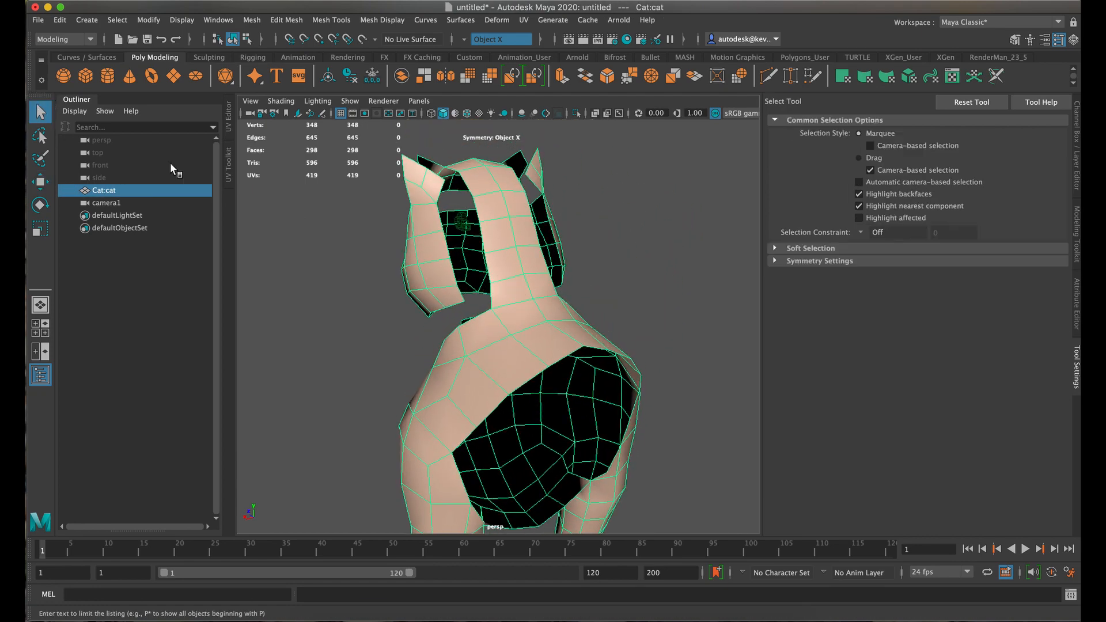
{"action": "right_click_drag", "start_coordinate": [534, 288], "coordinate": [524, 317]}
{"action": "left_click", "coordinate": [516, 296]}
{"action": "key", "text": "Delete"}
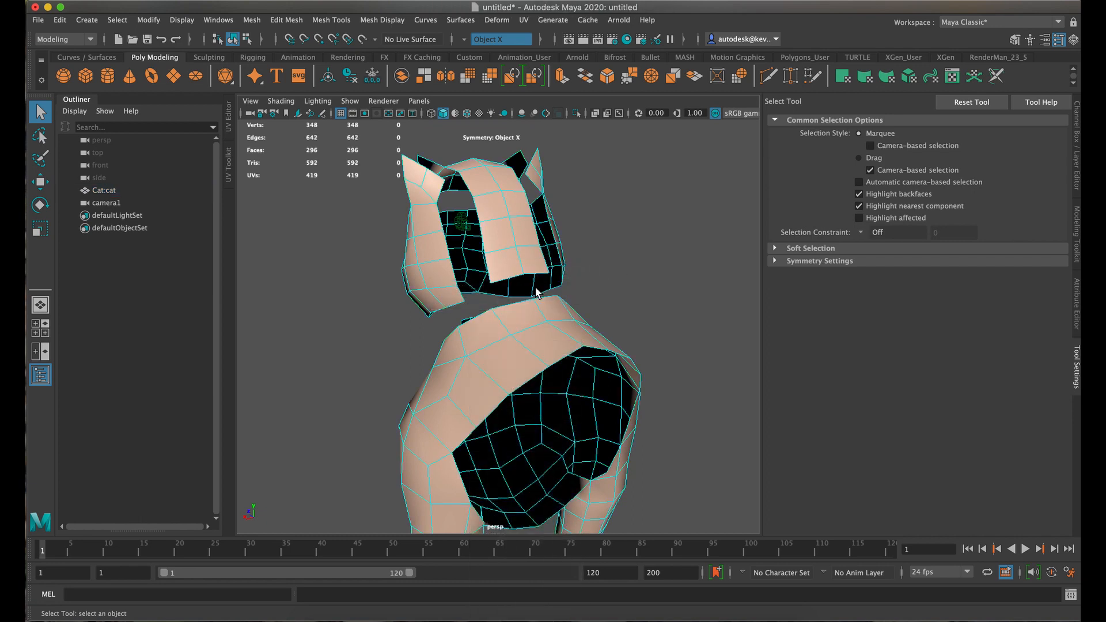
With symmetry set to Object X, delete all the remaining face pieces of the cat's head.
{"action": "left_click", "coordinate": [496, 40]}
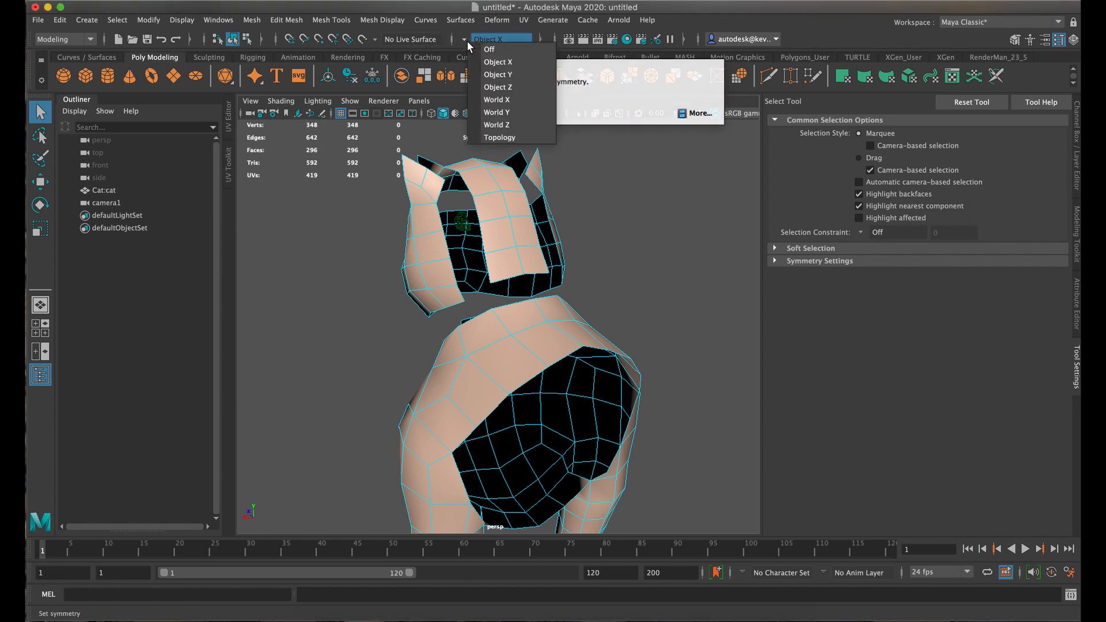
{"action": "left_click", "coordinate": [497, 62]}
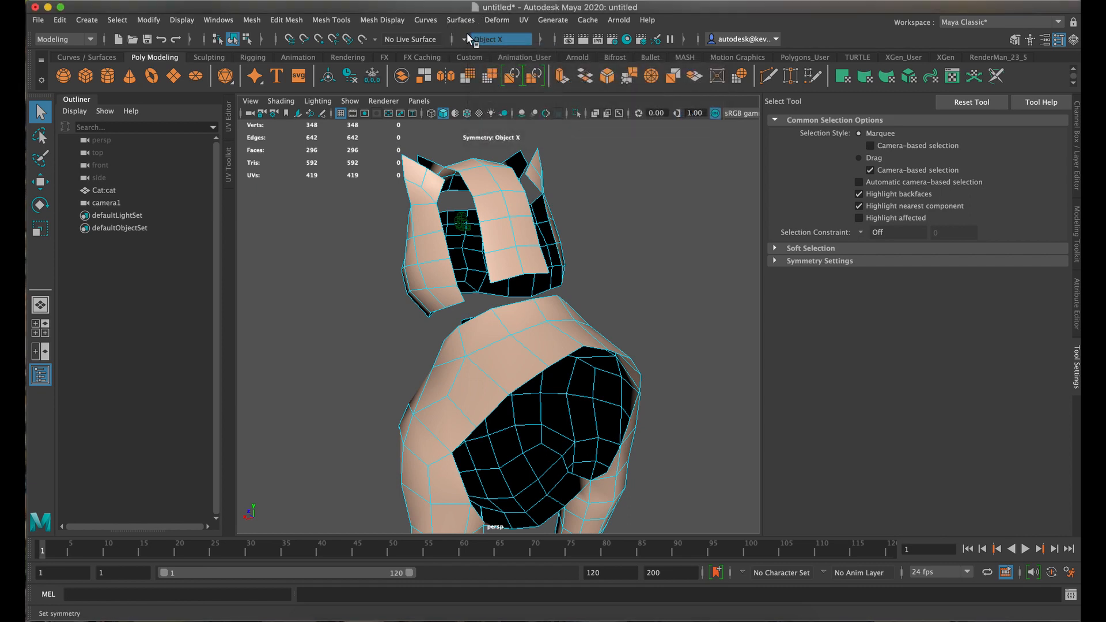
{"action": "double_click", "coordinate": [507, 262]}
{"action": "key", "text": "Delete"}
{"action": "double_click", "coordinate": [433, 270]}
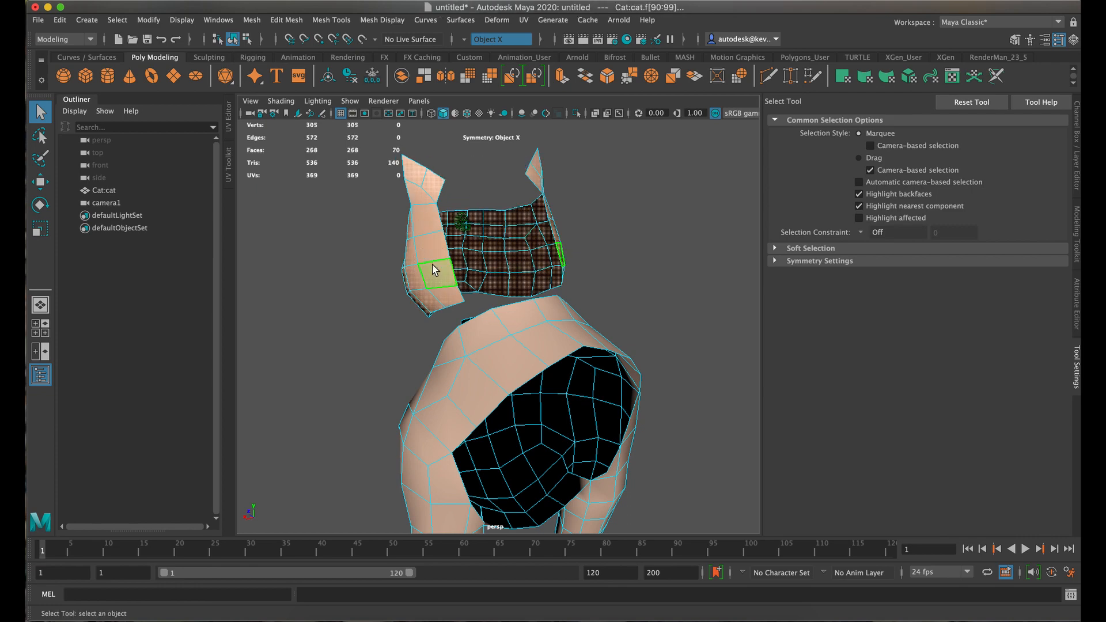
{"action": "key", "text": "Delete"}
Delete the two stray faces projecting above the front rim of the body's neck opening.
{"action": "left_click_drag", "start_coordinate": [431, 266], "coordinate": [642, 234], "text": "alt"}
{"action": "left_click", "coordinate": [487, 350]}
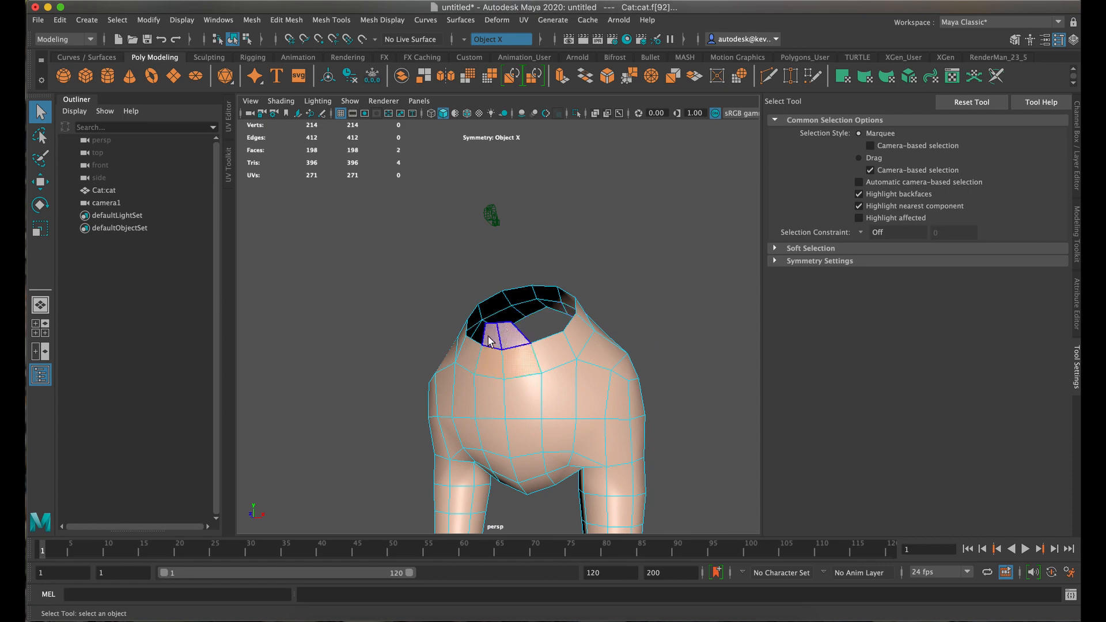
{"action": "left_click", "coordinate": [488, 337]}
{"action": "key", "text": "Delete"}
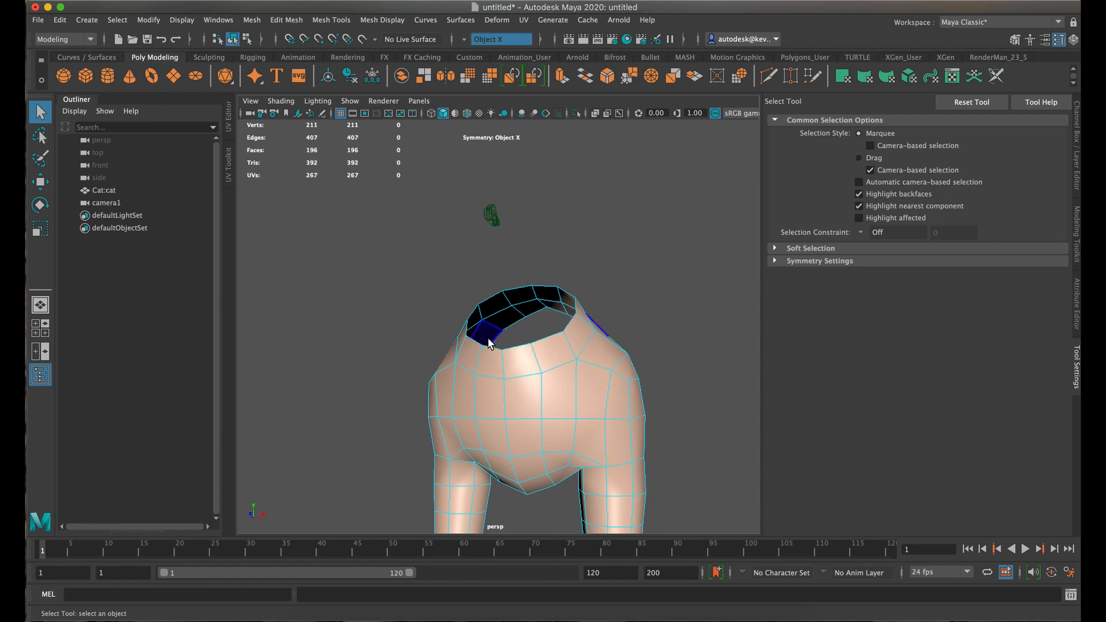
Select the whole border edge loop around the neck opening and extrude it.
{"action": "left_click_drag", "start_coordinate": [489, 317], "coordinate": [562, 432], "text": "alt"}
{"action": "scroll", "coordinate": [543, 362], "scroll_direction": "up", "scroll_amount": 3}
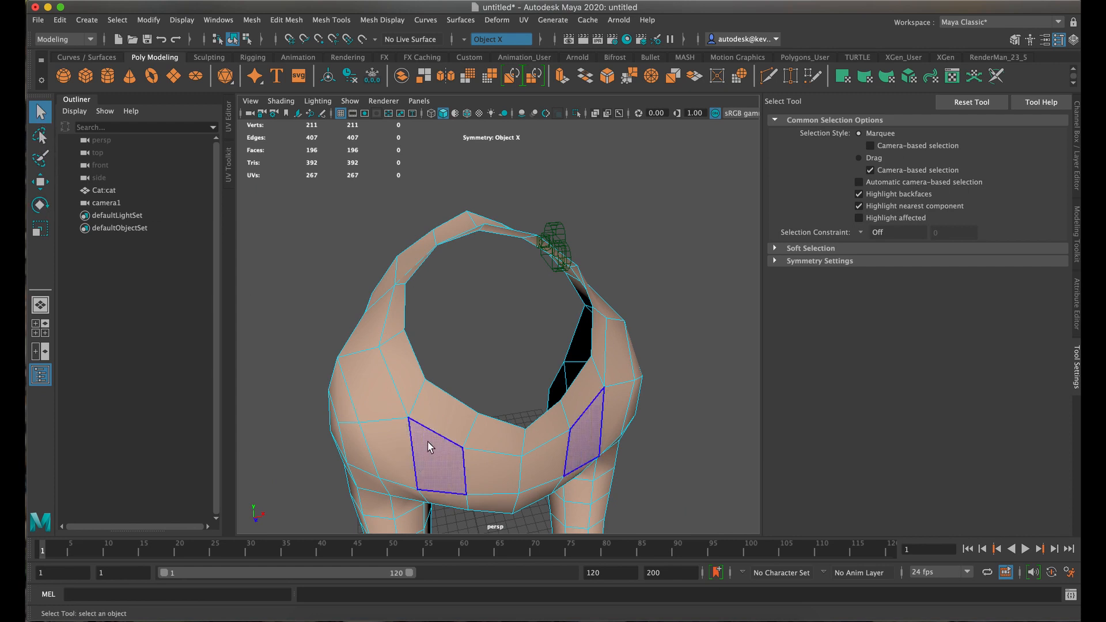
{"action": "right_click_drag", "start_coordinate": [437, 286], "coordinate": [438, 253]}
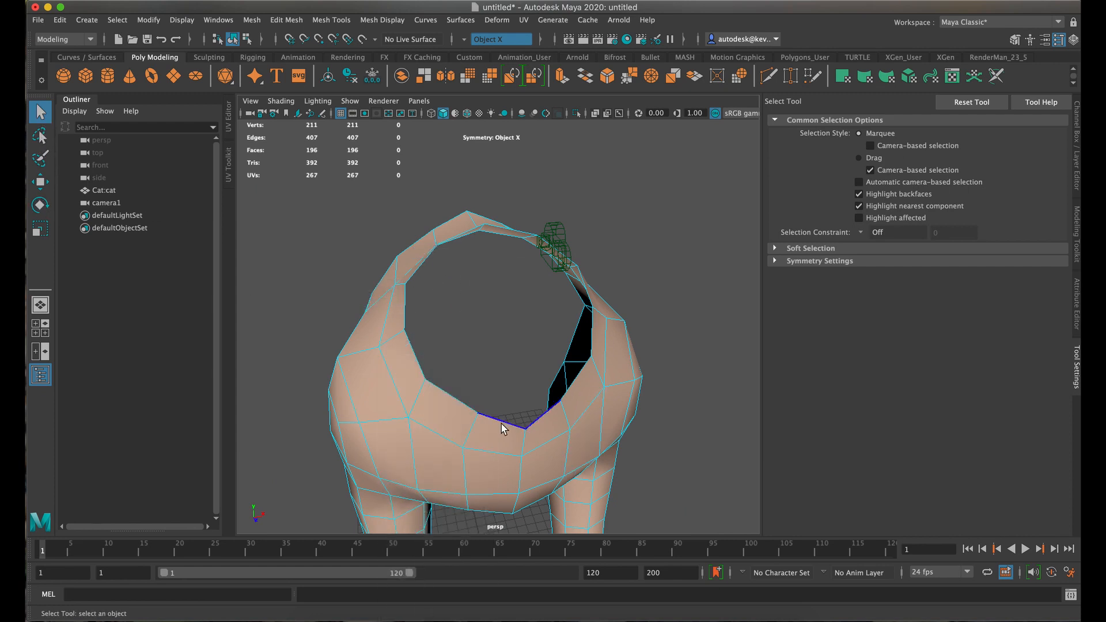
{"action": "double_click", "coordinate": [499, 425]}
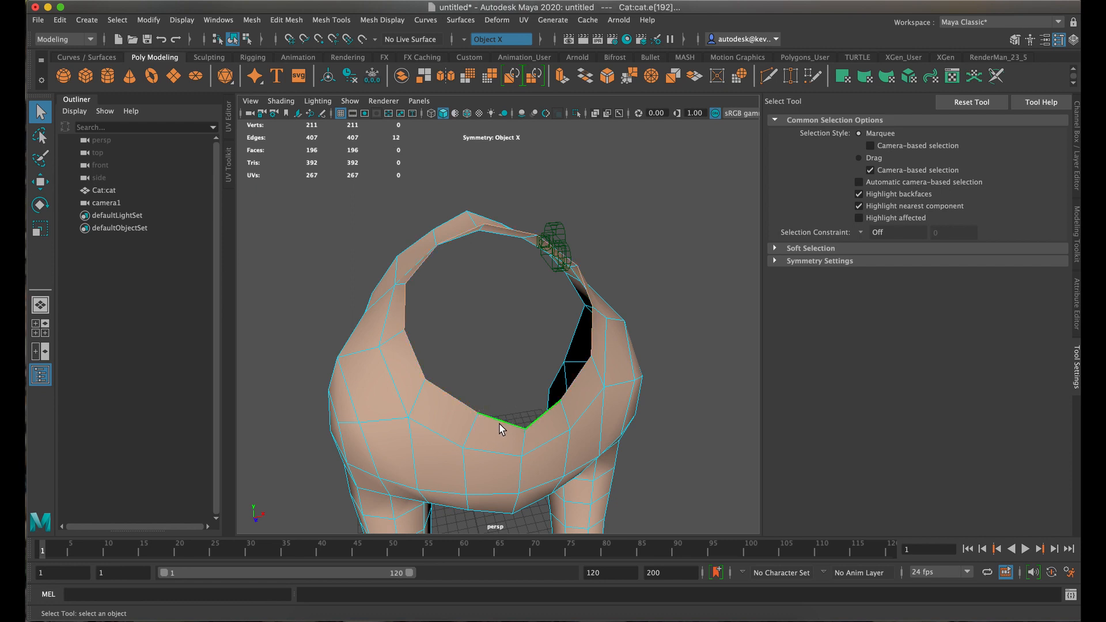
{"action": "right_click_drag", "start_coordinate": [507, 431], "coordinate": [504, 436], "text": "shift"}
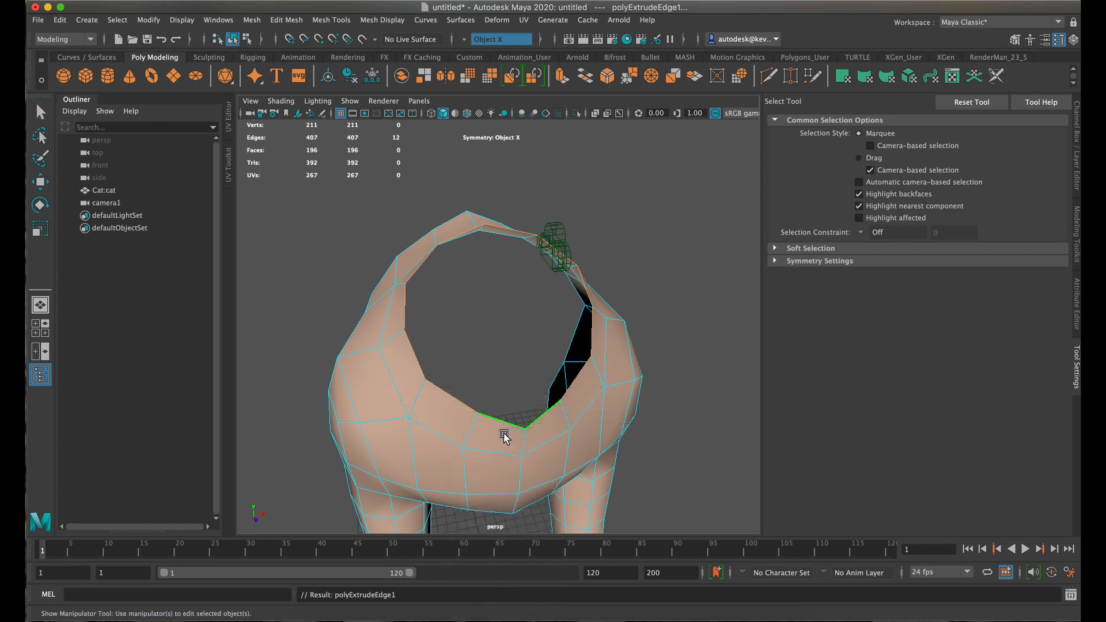
{"action": "left_click_drag", "start_coordinate": [495, 281], "coordinate": [603, 286], "text": "alt"}
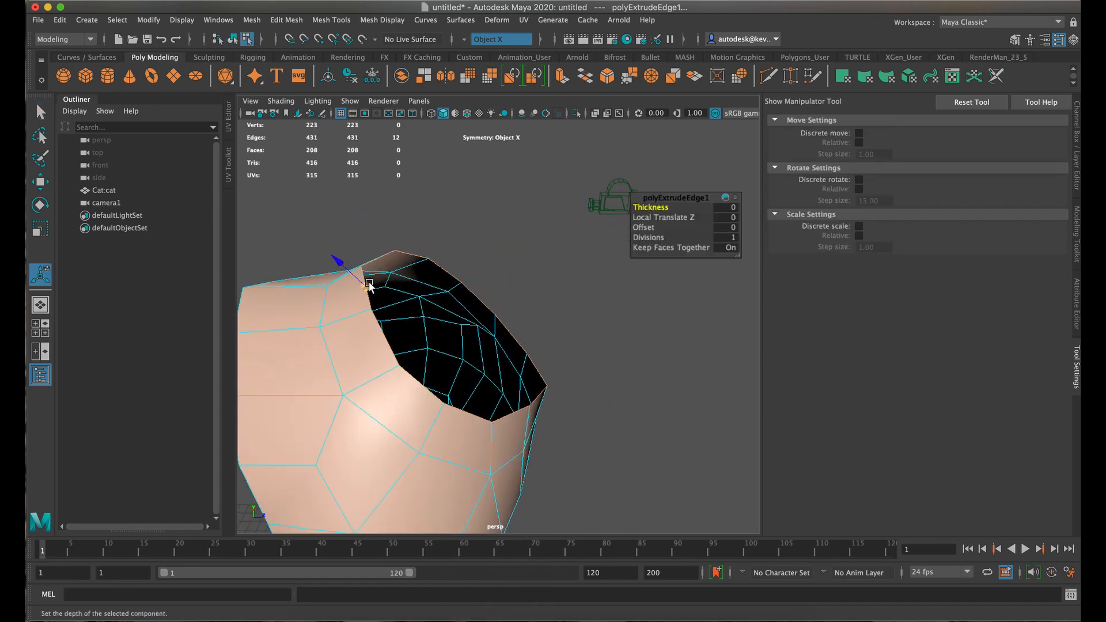
{"action": "mouse_move", "coordinate": [335, 263]}
{"action": "left_mouse_down"}
{"action": "mouse_move", "coordinate": [319, 240]}
{"action": "mouse_move", "coordinate": [349, 268]}
{"action": "left_mouse_up"}
{"action": "left_click_drag", "start_coordinate": [358, 278], "coordinate": [464, 329]}
{"action": "key", "text": "ctrl+z"}
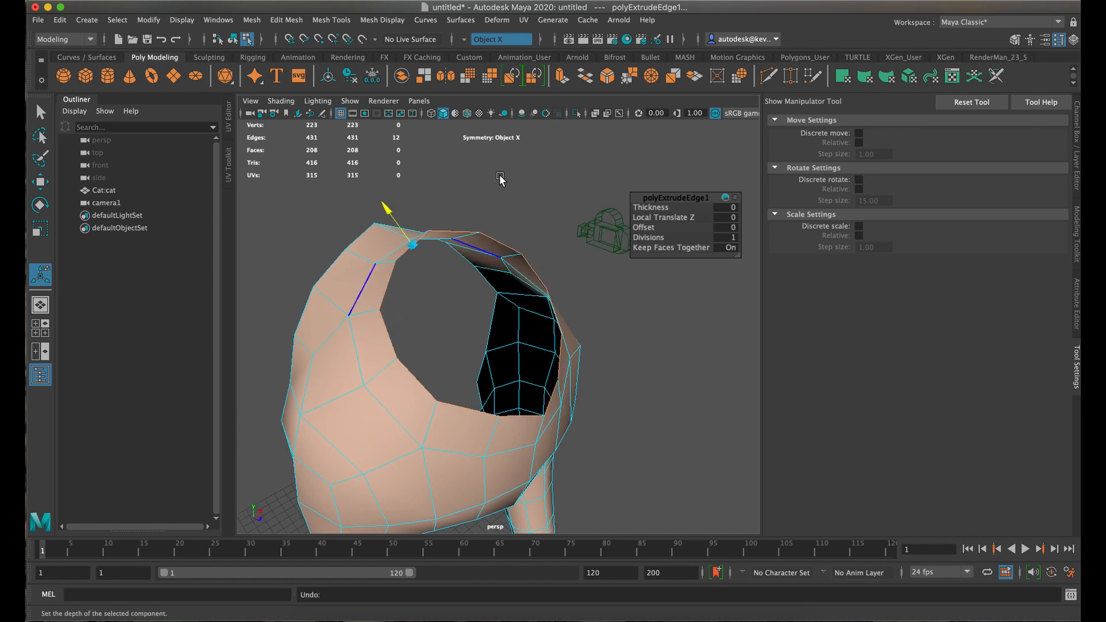
Turn symmetry off, then pull the extruded neck edges outward and scale the loop down slightly.
{"action": "left_click", "coordinate": [464, 39]}
{"action": "left_click", "coordinate": [483, 49]}
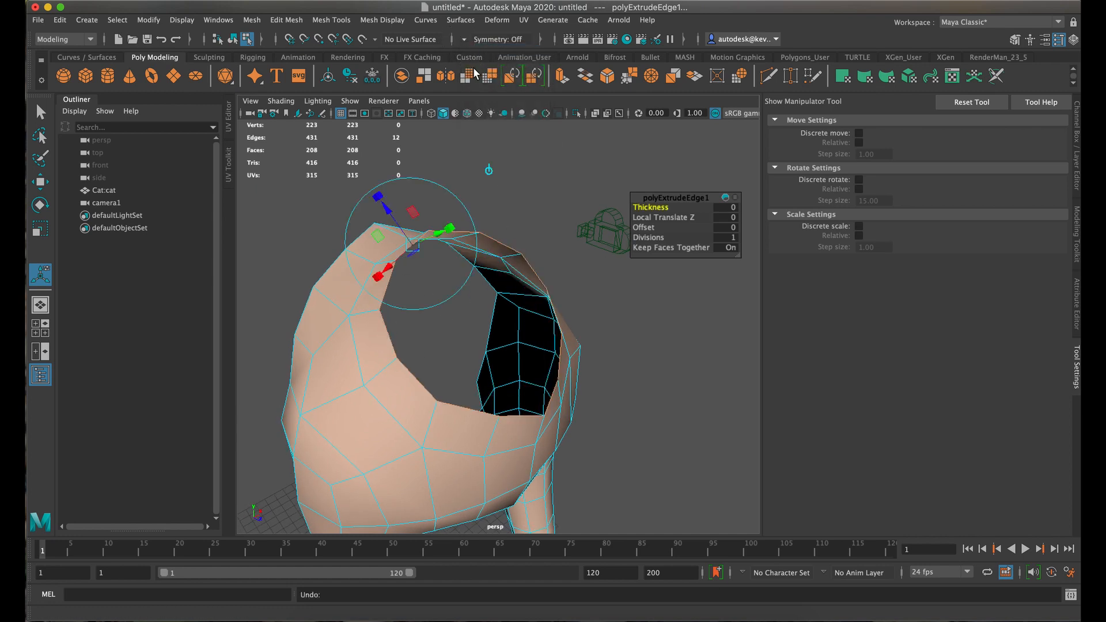
{"action": "left_click_drag", "start_coordinate": [433, 232], "coordinate": [489, 247]}
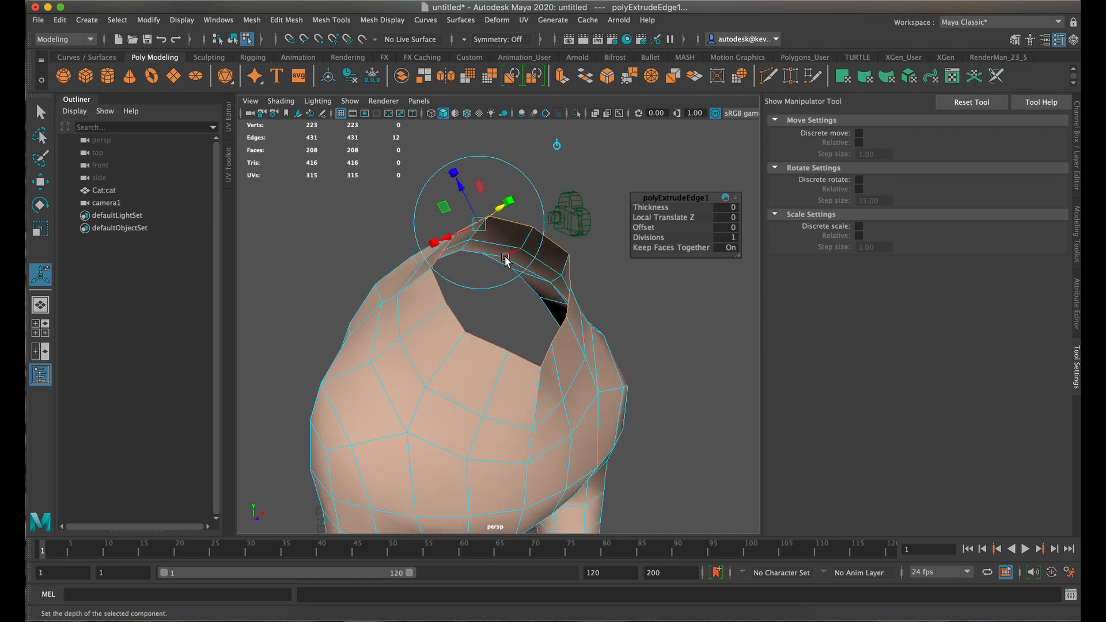
{"action": "key", "text": "r"}
{"action": "mouse_move", "coordinate": [512, 286]}
{"action": "left_mouse_down"}
{"action": "mouse_move", "coordinate": [427, 296]}
{"action": "mouse_move", "coordinate": [496, 291]}
{"action": "left_mouse_up"}
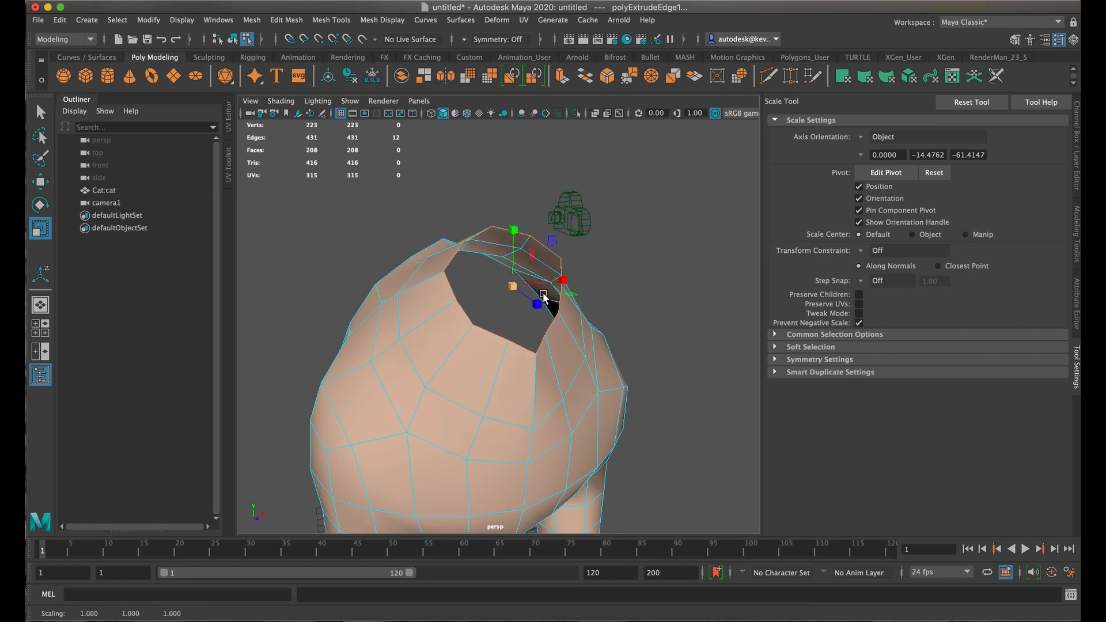
{"action": "left_click_drag", "start_coordinate": [569, 297], "coordinate": [523, 294]}
{"action": "key", "text": "ctrl+z"}
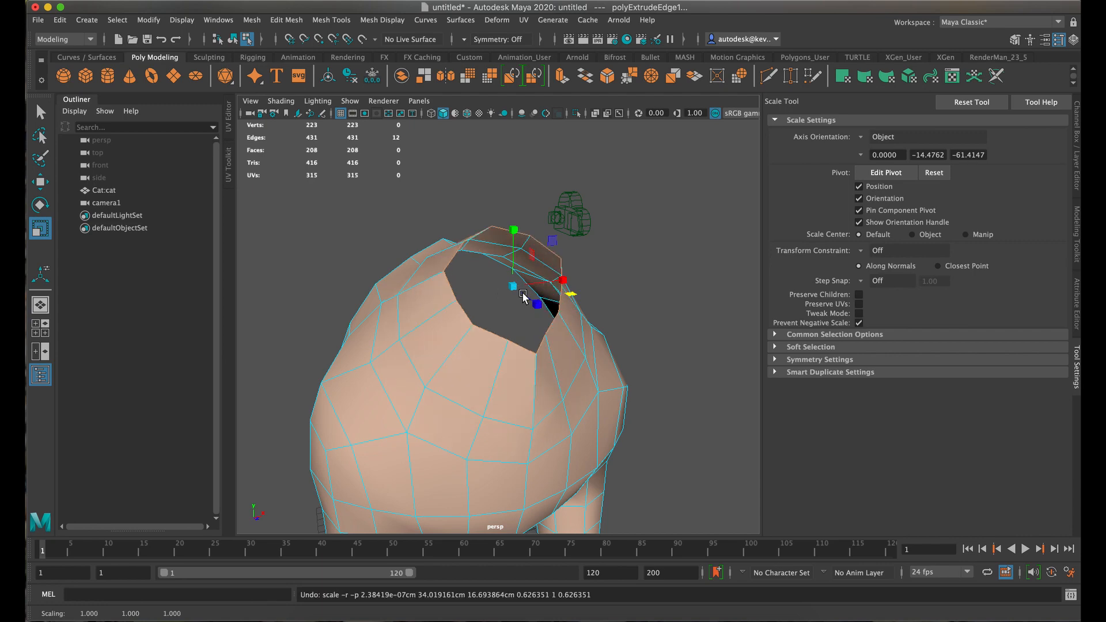
Circularize the selected border edge loop of the neck opening.
{"action": "left_click_drag", "start_coordinate": [613, 289], "coordinate": [565, 290], "text": "alt"}
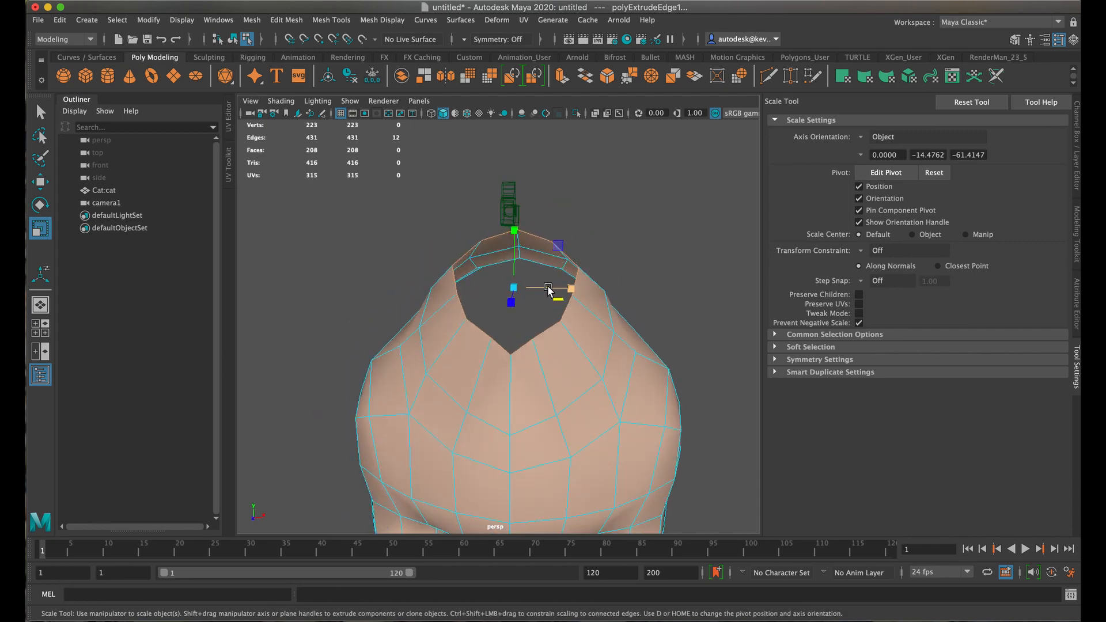
{"action": "left_click", "coordinate": [38, 110]}
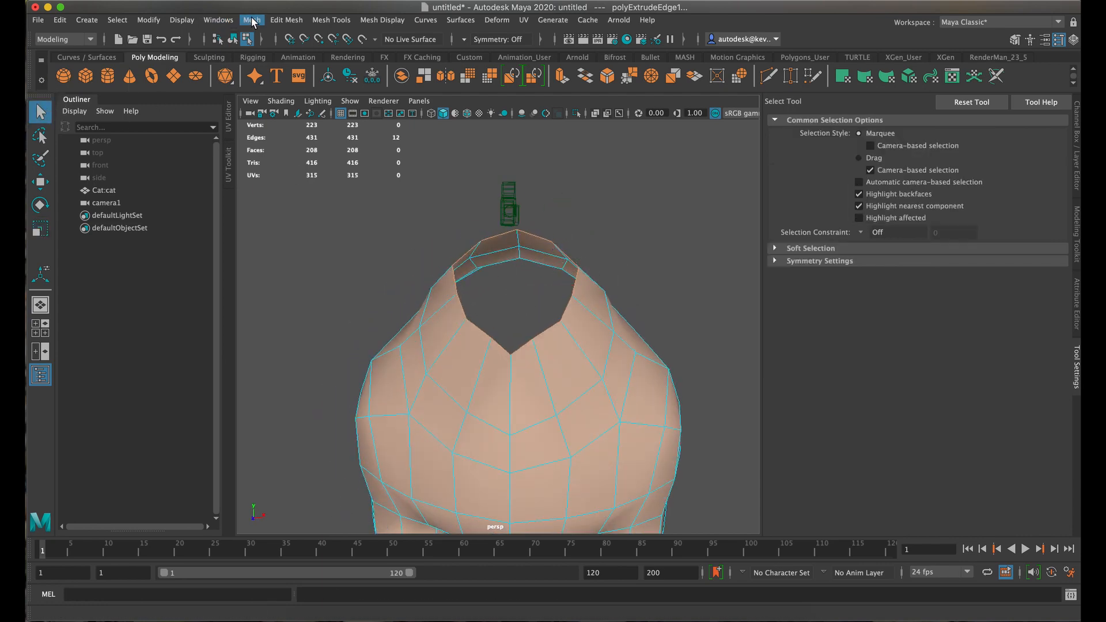
{"action": "left_click", "coordinate": [252, 20]}
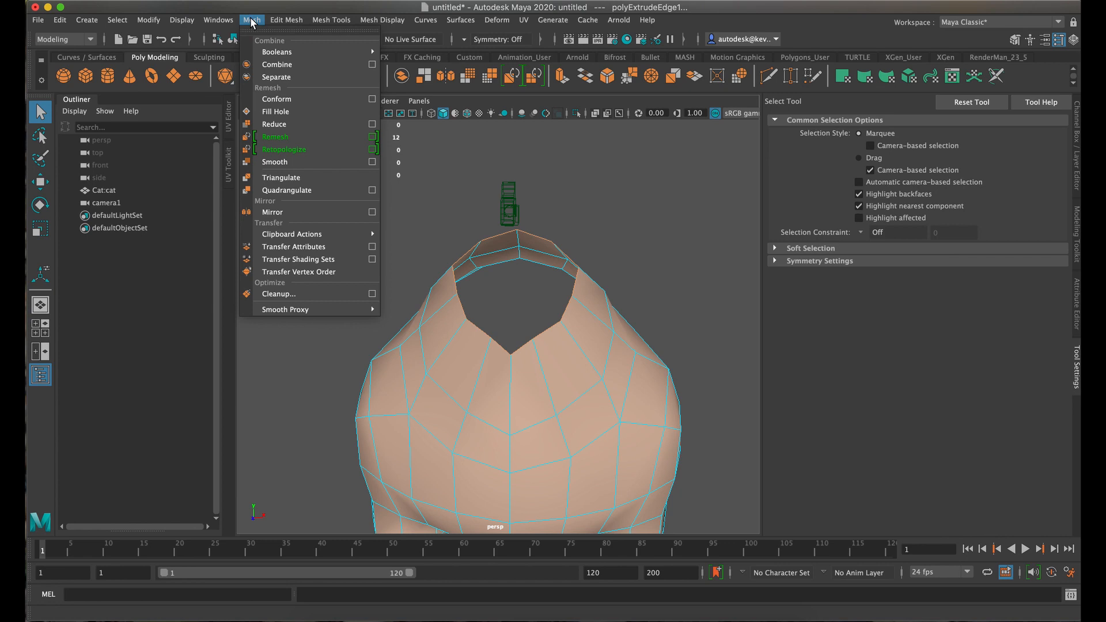
{"action": "mouse_move", "coordinate": [281, 15]}
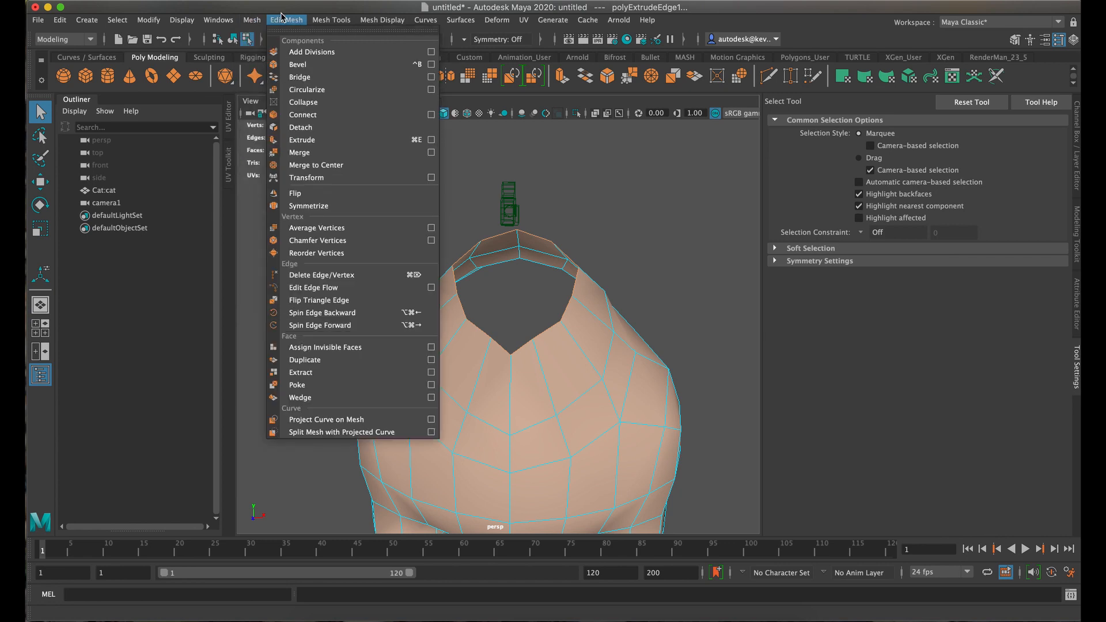
{"action": "left_click", "coordinate": [370, 93]}
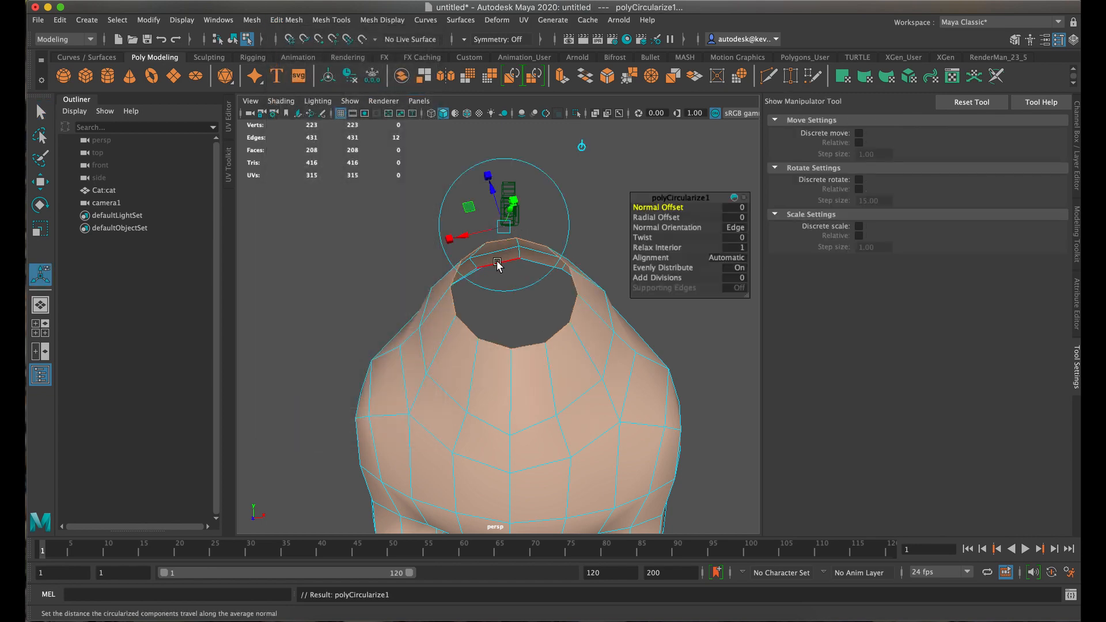
Move the circular neck edge loop back toward the body to shorten the neck.
{"action": "left_click_drag", "start_coordinate": [499, 266], "coordinate": [506, 217], "text": "alt"}
{"action": "key", "text": "r"}
{"action": "key", "text": "e"}
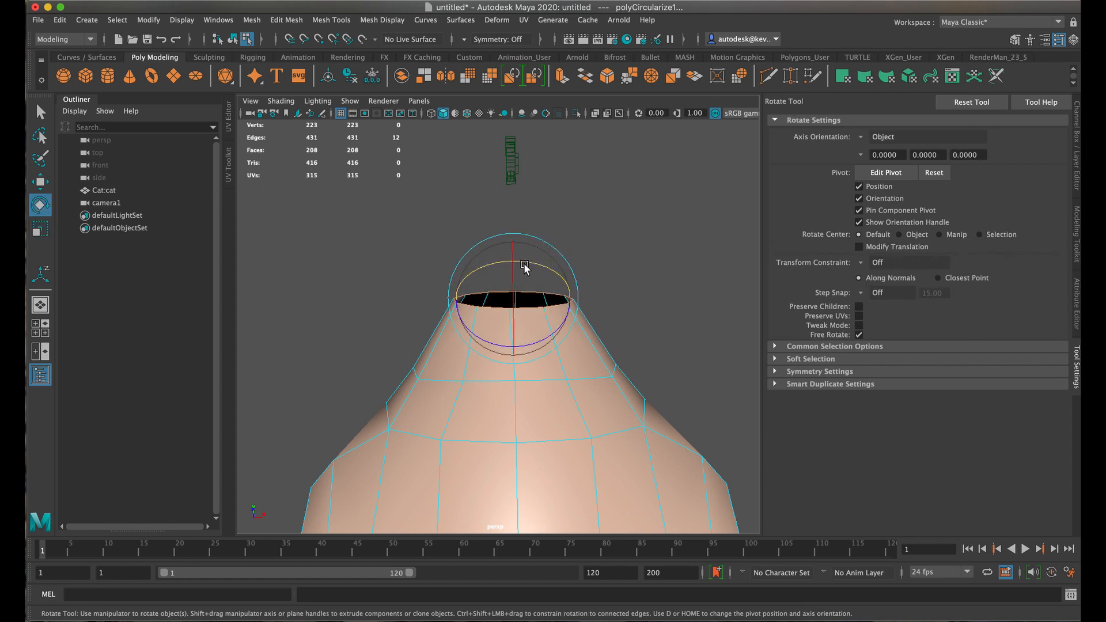
{"action": "left_click_drag", "start_coordinate": [525, 267], "coordinate": [667, 323], "text": "alt"}
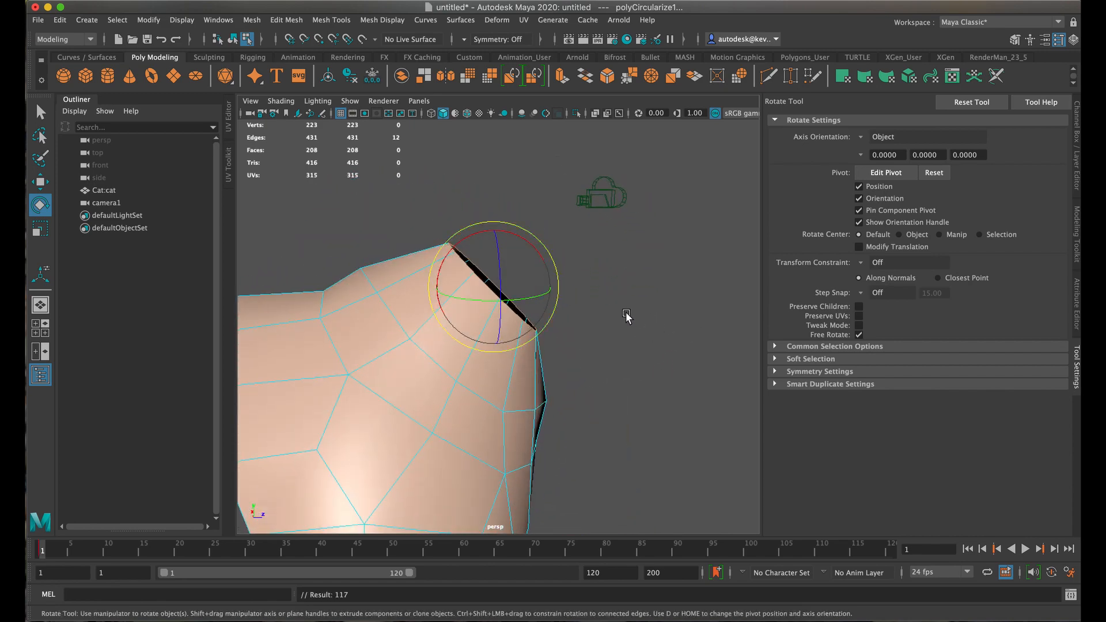
{"action": "key", "text": "w"}
{"action": "left_click_drag", "start_coordinate": [493, 282], "coordinate": [450, 299]}
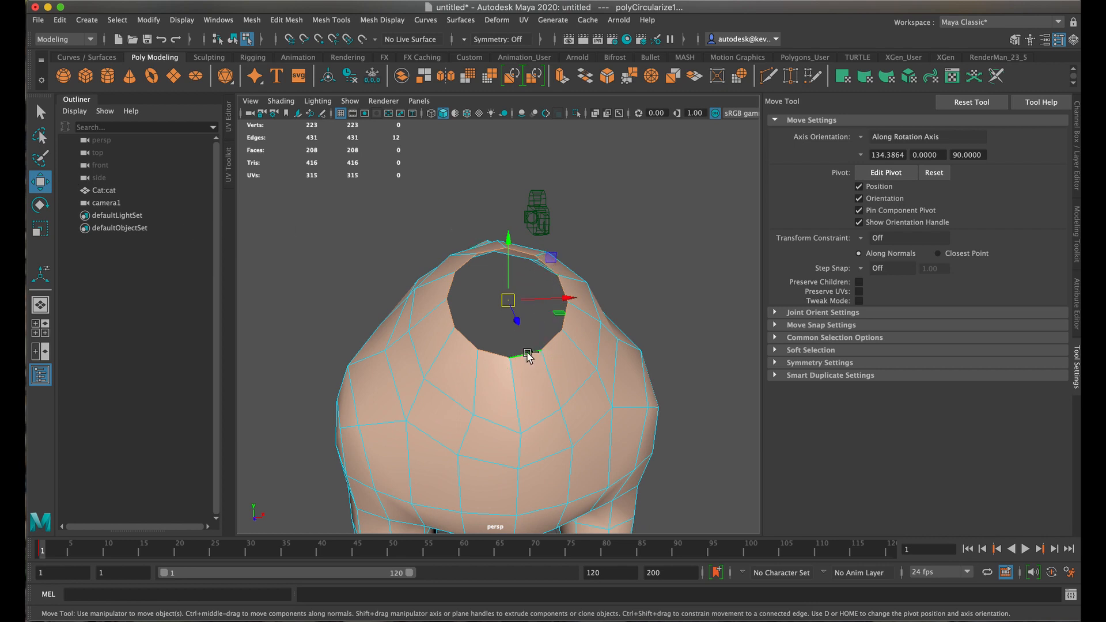
Extrude the circular neck loop again and pull the new ring outward into a narrower opening.
{"action": "right_click_drag", "start_coordinate": [528, 355], "coordinate": [528, 389], "text": "shift"}
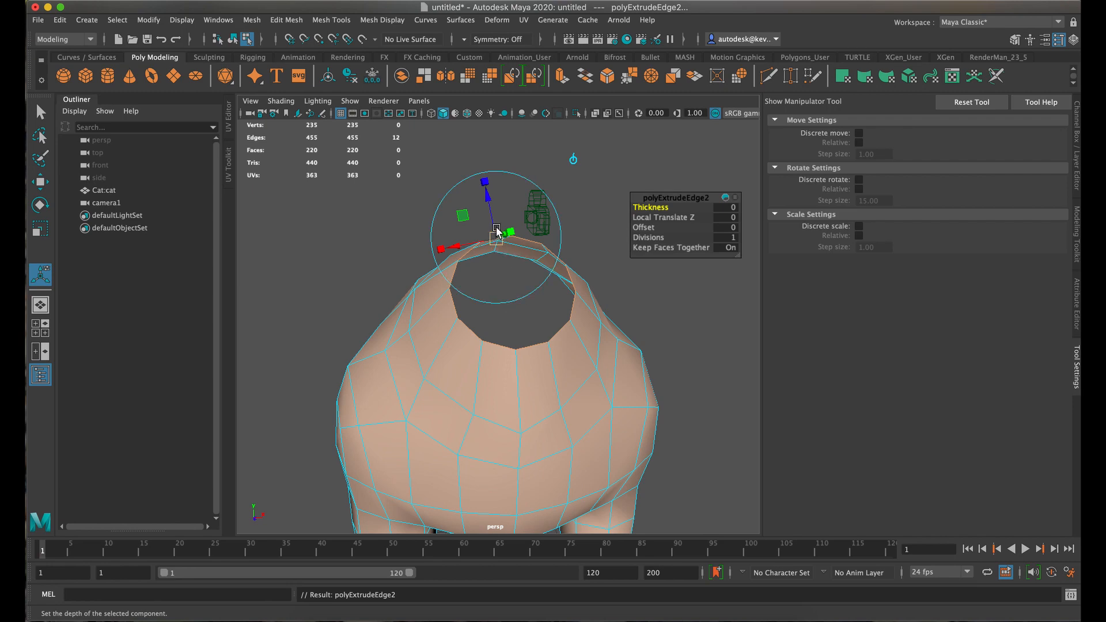
{"action": "left_click_drag", "start_coordinate": [505, 236], "coordinate": [525, 282]}
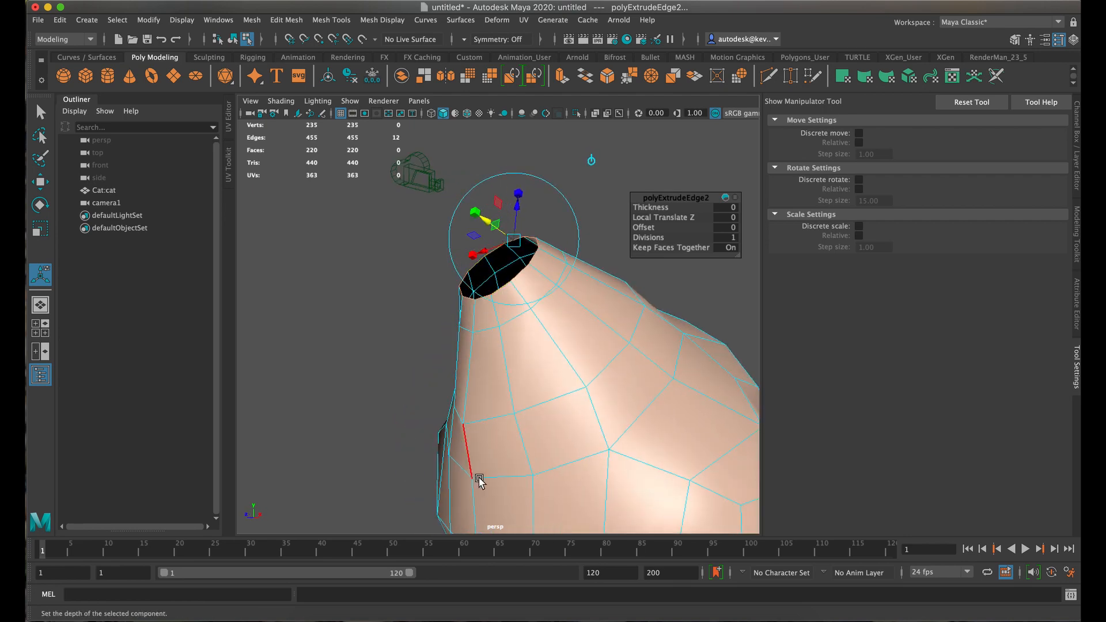
{"action": "left_click_drag", "start_coordinate": [491, 419], "coordinate": [585, 329], "text": "alt"}
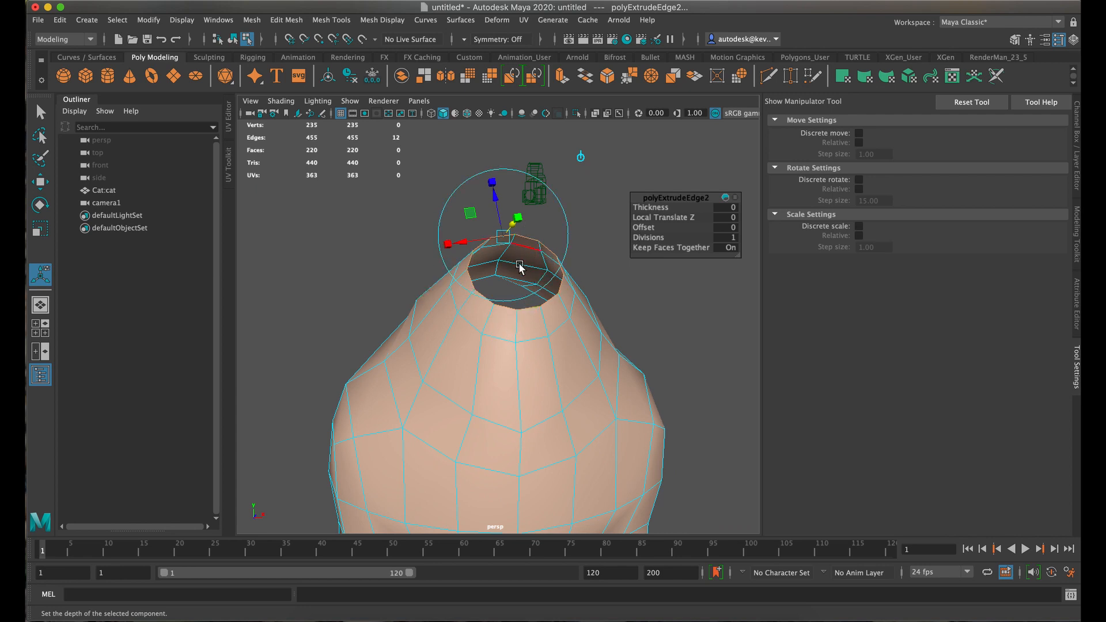
Close the neck opening by merging its border edges to the center, and clear the selection.
{"action": "right_click", "coordinate": [533, 307], "text": "shift"}
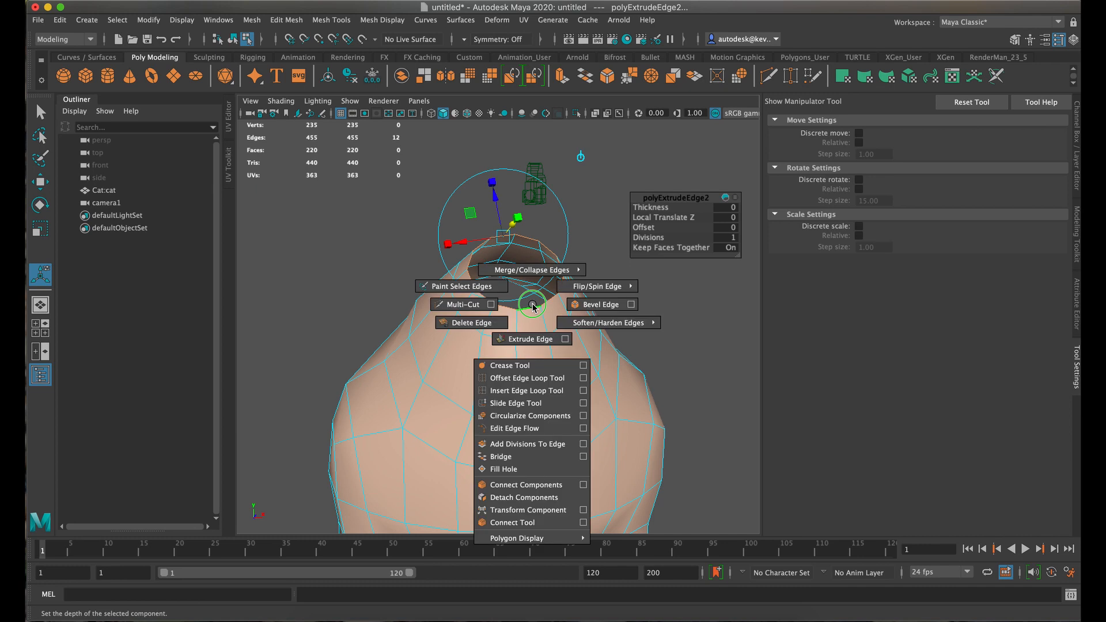
{"action": "mouse_move", "coordinate": [535, 272]}
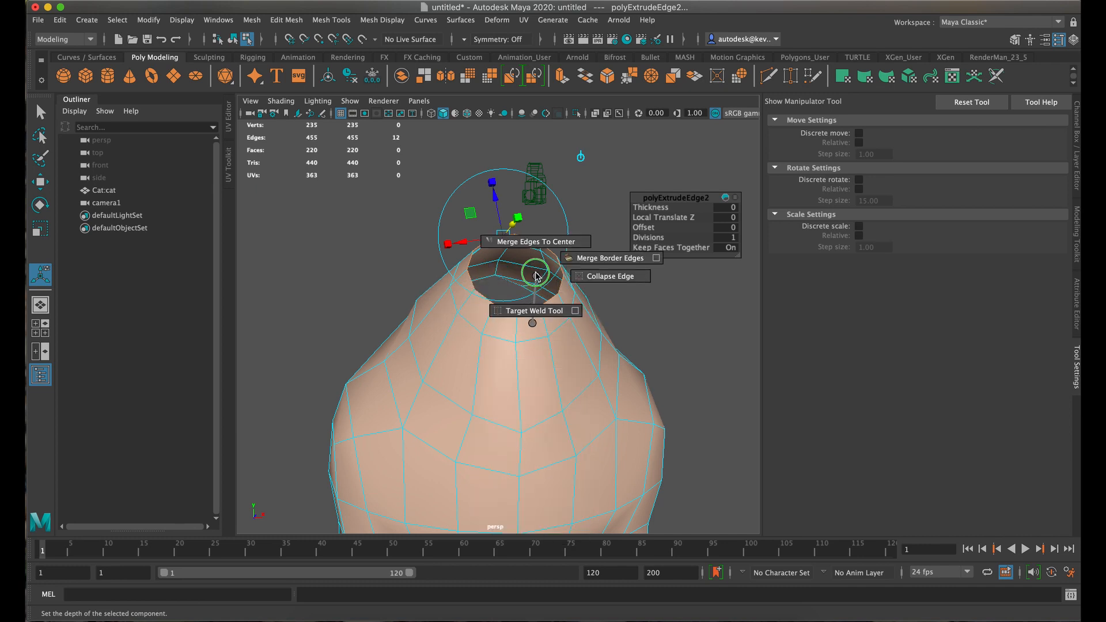
{"action": "left_click", "coordinate": [535, 242]}
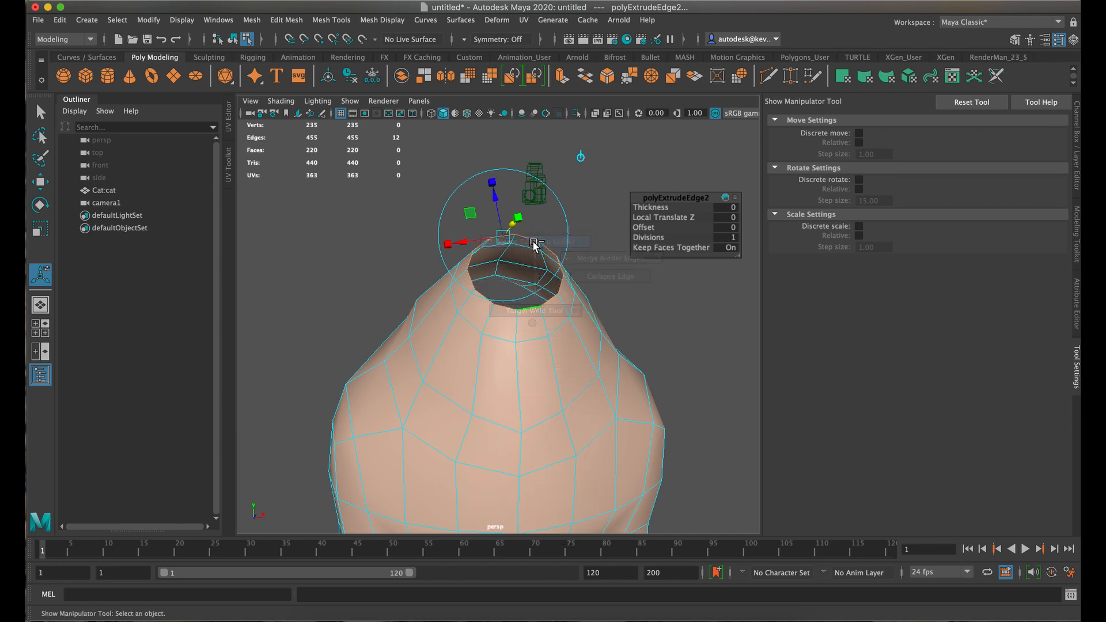
{"action": "left_click_drag", "start_coordinate": [543, 258], "coordinate": [564, 296], "text": "alt"}
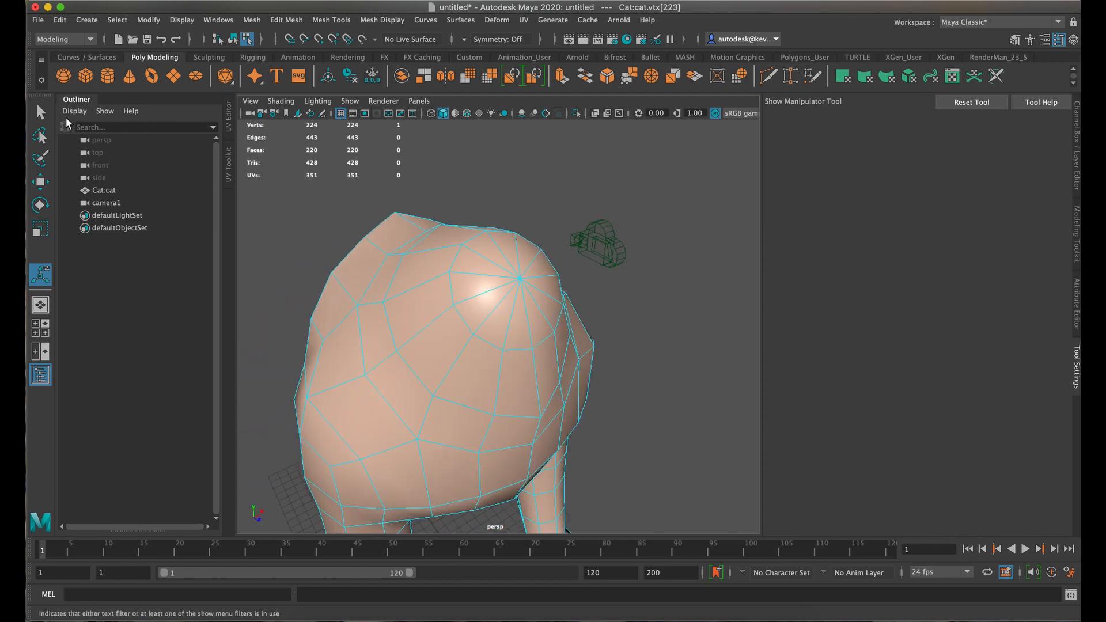
{"action": "key", "text": "q"}
{"action": "left_click", "coordinate": [521, 176]}
{"action": "left_click_drag", "start_coordinate": [472, 254], "coordinate": [463, 249], "text": "alt"}
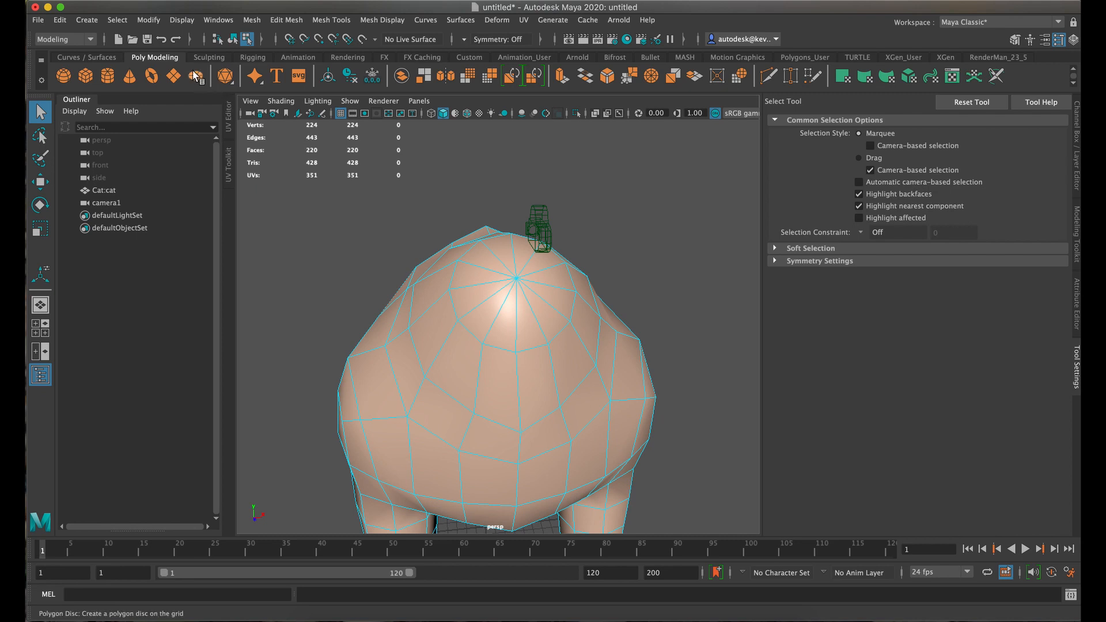
Activate the Smooth sculpting tool and undock its tool settings into a floating window.
{"action": "left_click", "coordinate": [209, 57]}
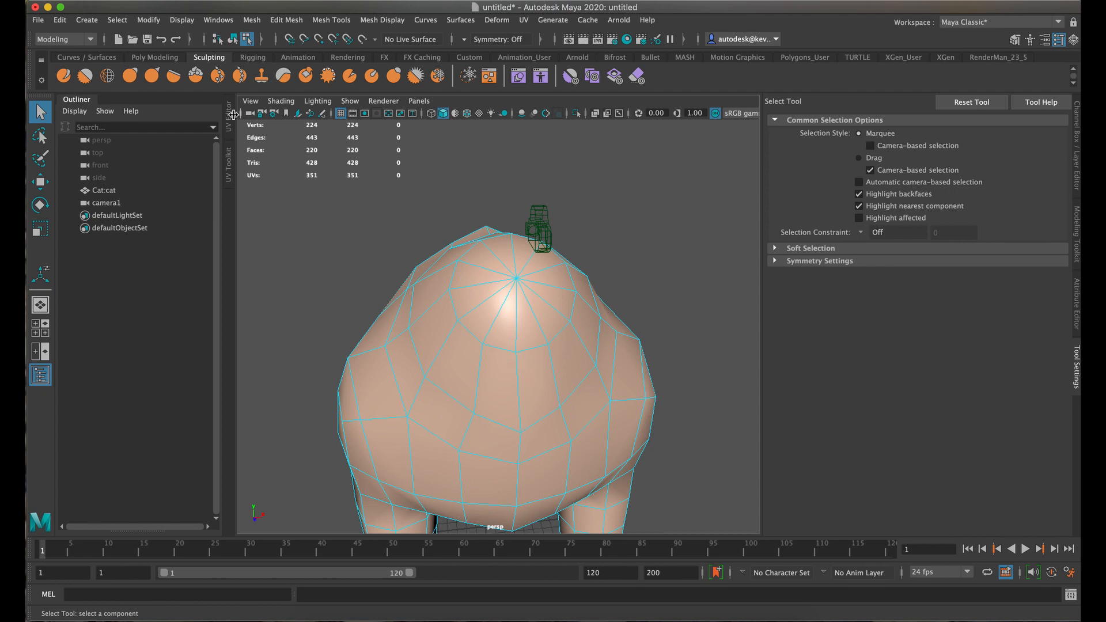
{"action": "left_click", "coordinate": [87, 75]}
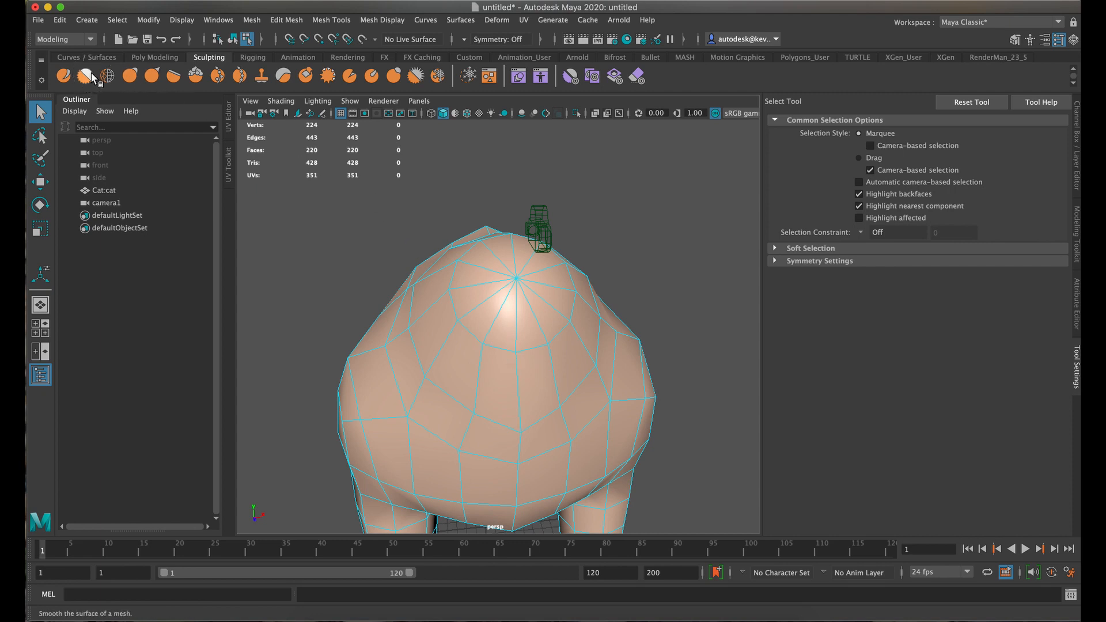
{"action": "left_click", "coordinate": [212, 60]}
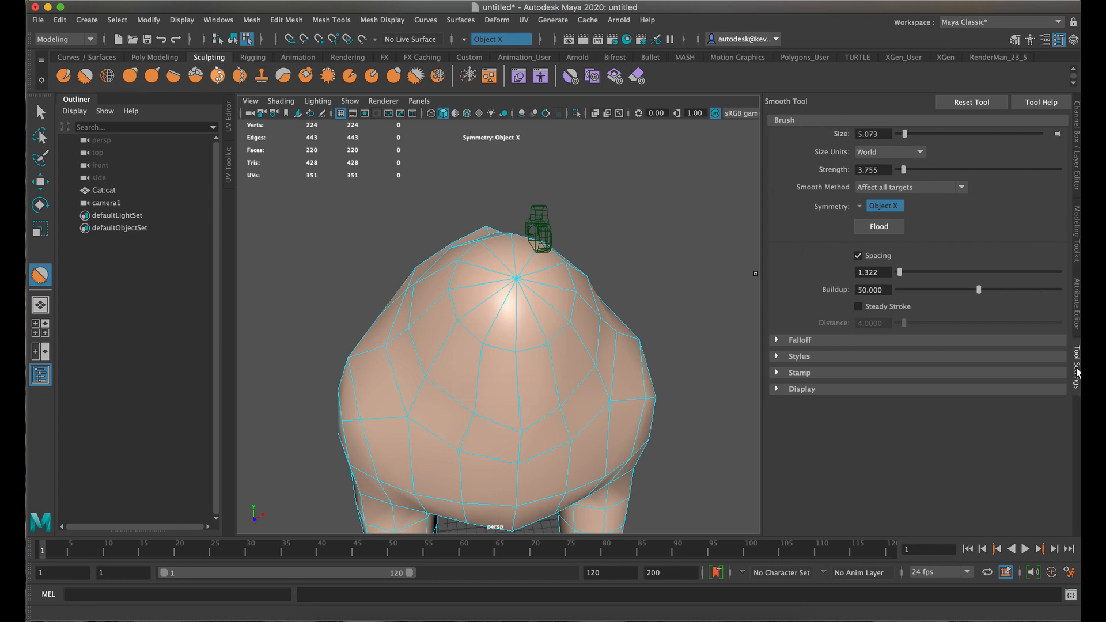
{"action": "left_click_drag", "start_coordinate": [1078, 373], "coordinate": [563, 229]}
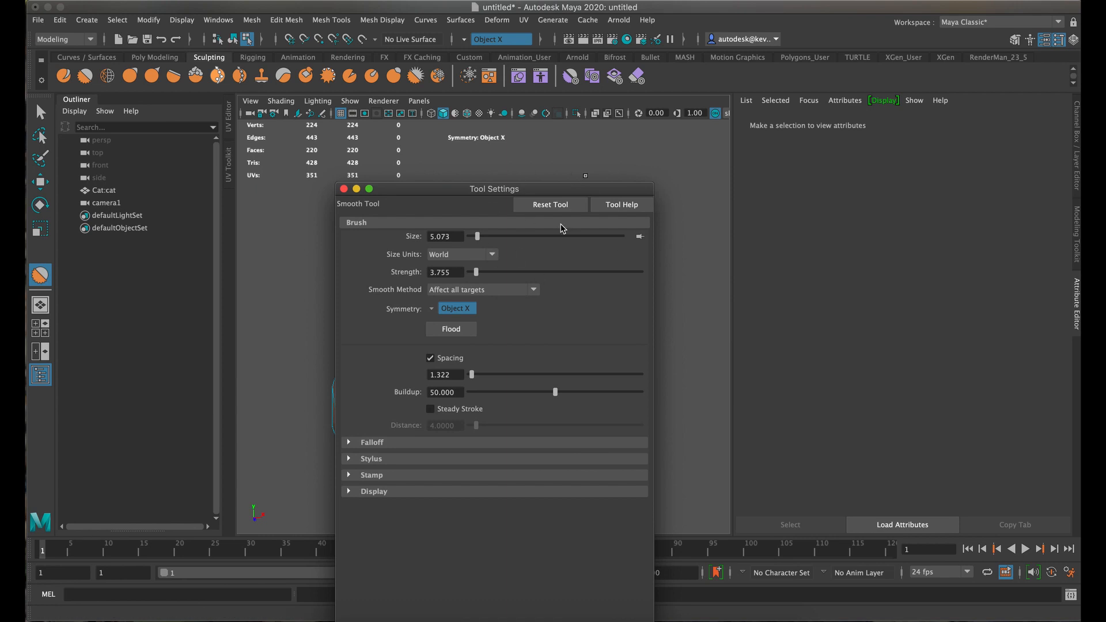
Reopen the tool settings for the Select tool and dock the floating window alongside the Attribute Editor.
{"action": "left_click", "coordinate": [41, 111]}
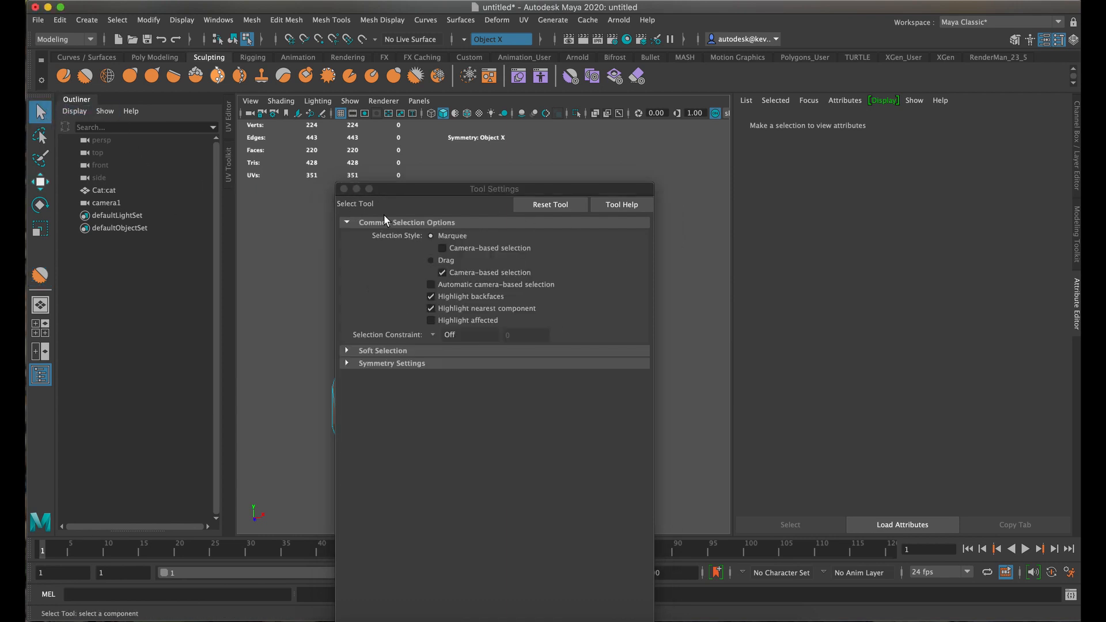
{"action": "left_click", "coordinate": [343, 189]}
{"action": "double_click", "coordinate": [42, 111]}
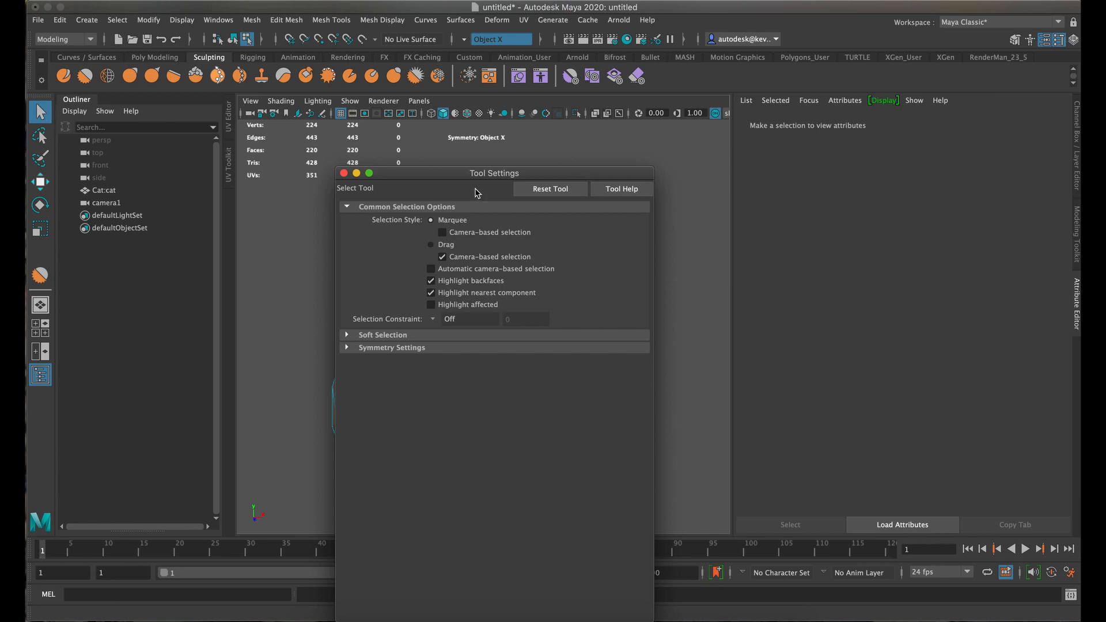
{"action": "left_click_drag", "start_coordinate": [422, 176], "coordinate": [1077, 371]}
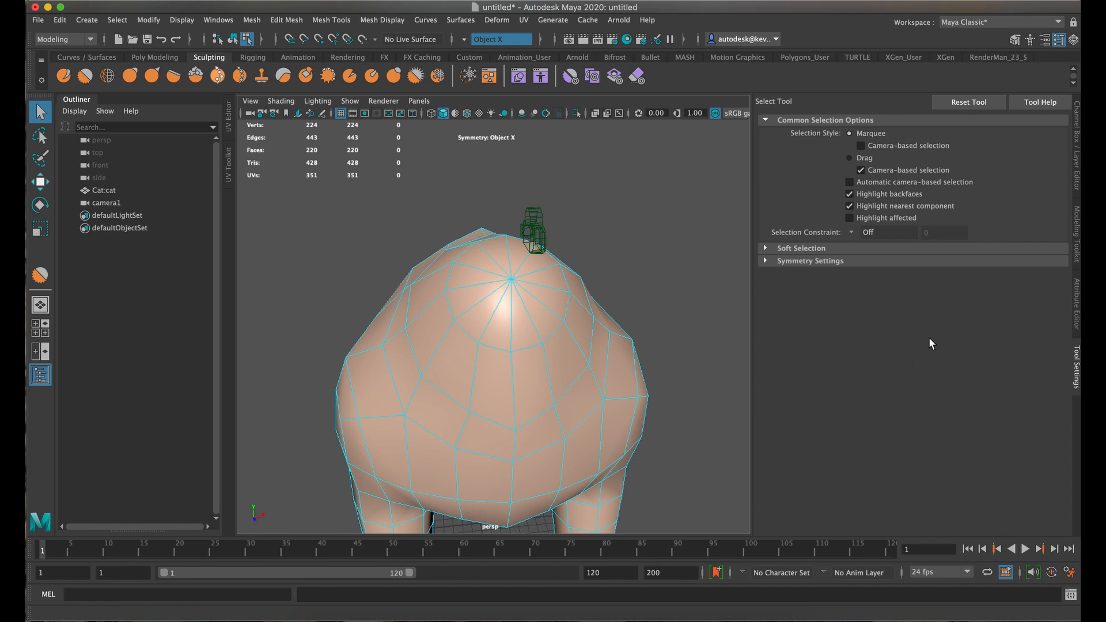
{"action": "left_click", "coordinate": [1076, 320]}
{"action": "left_click", "coordinate": [1077, 360]}
{"action": "left_click", "coordinate": [1076, 378]}
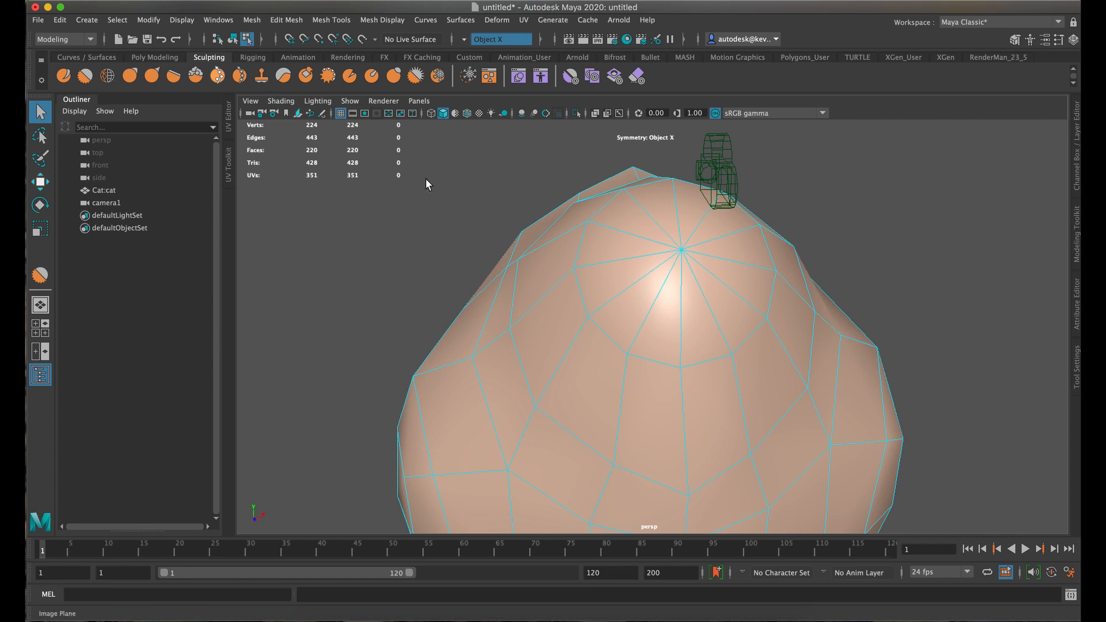
{"action": "left_click", "coordinate": [1077, 363]}
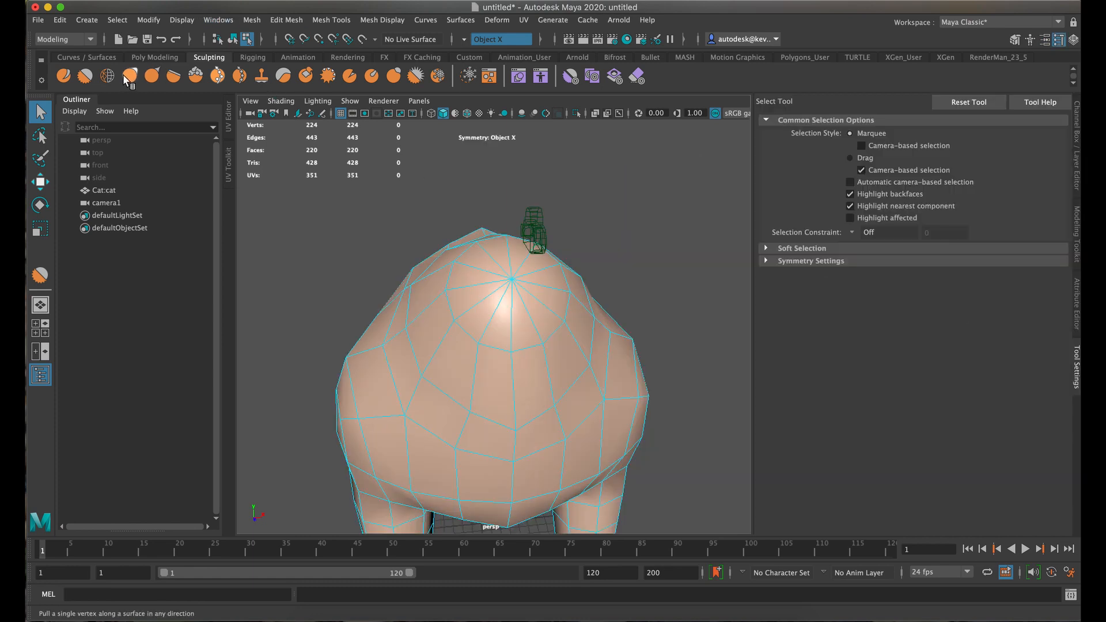
Activate the Smooth sculpting tool with Object X symmetry and set its strength to 2.222.
{"action": "left_click", "coordinate": [85, 77]}
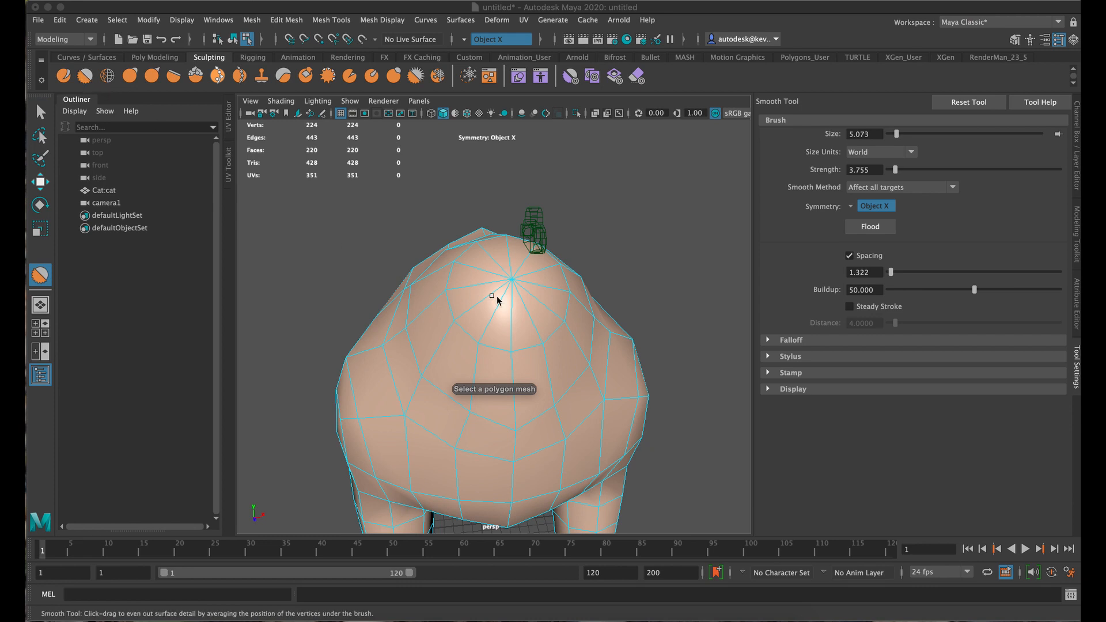
{"action": "left_click", "coordinate": [463, 39]}
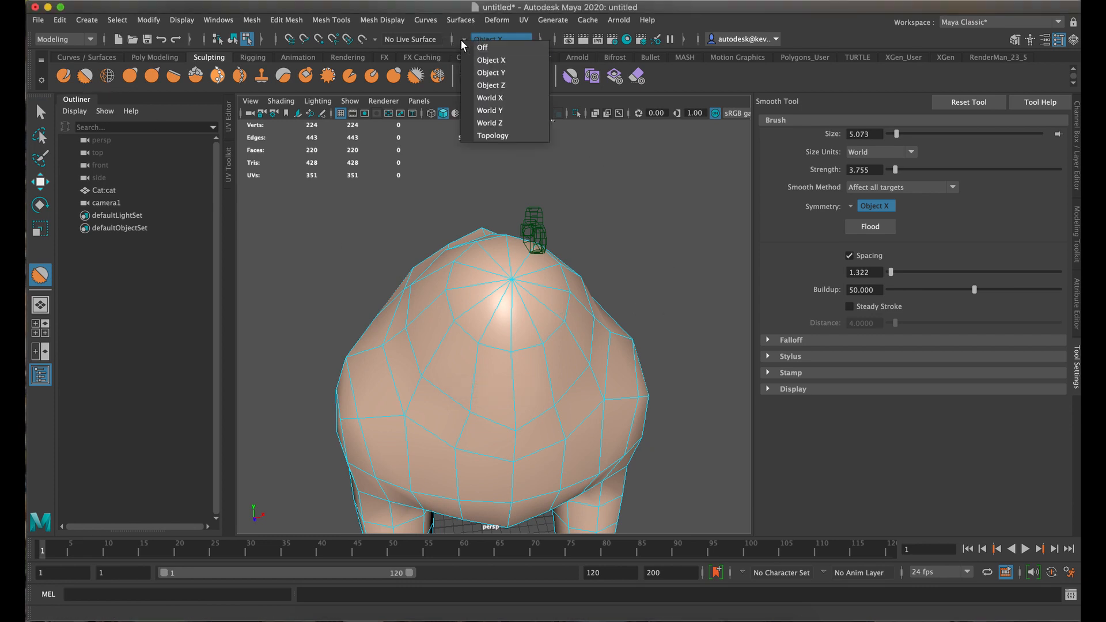
{"action": "left_click", "coordinate": [478, 62]}
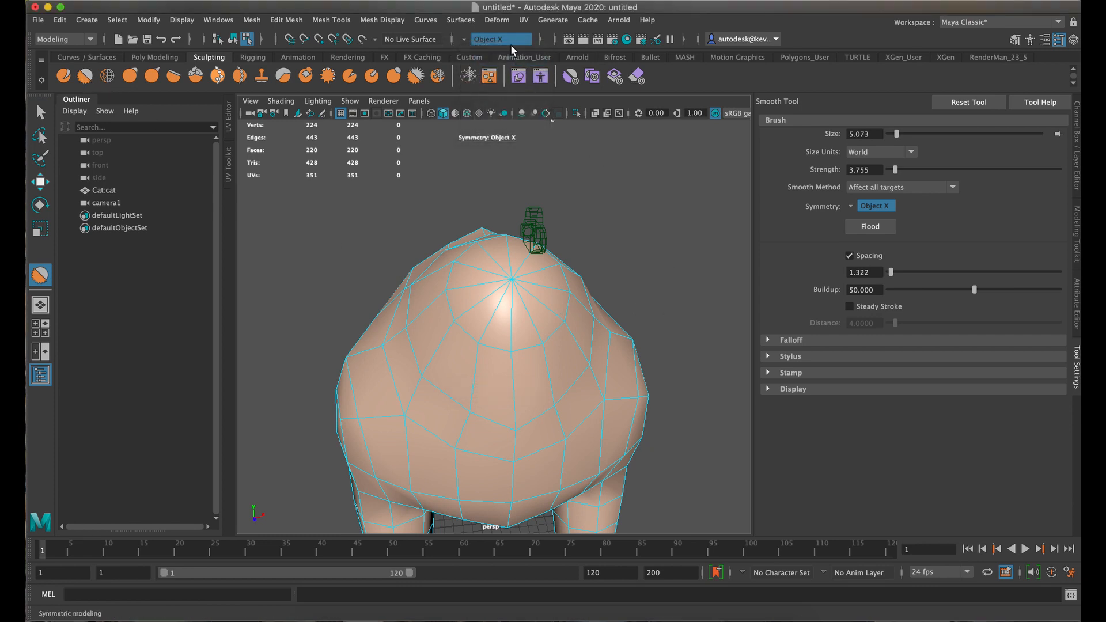
{"action": "mouse_move", "coordinate": [617, 292]}
{"action": "left_mouse_down", "text": "alt"}
{"action": "mouse_move", "coordinate": [576, 267]}
{"action": "mouse_move", "coordinate": [555, 271]}
{"action": "mouse_move", "coordinate": [629, 291]}
{"action": "left_mouse_up", "text": "alt"}
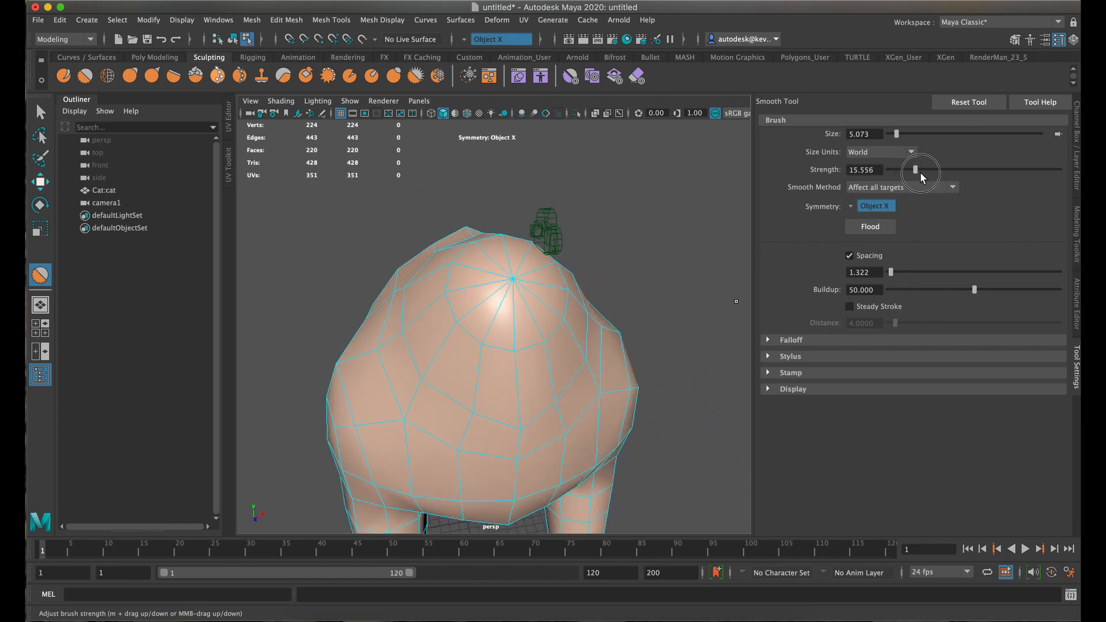
{"action": "left_click_drag", "start_coordinate": [950, 170], "coordinate": [896, 172]}
{"action": "left_click_drag", "start_coordinate": [510, 322], "coordinate": [500, 321], "text": "alt"}
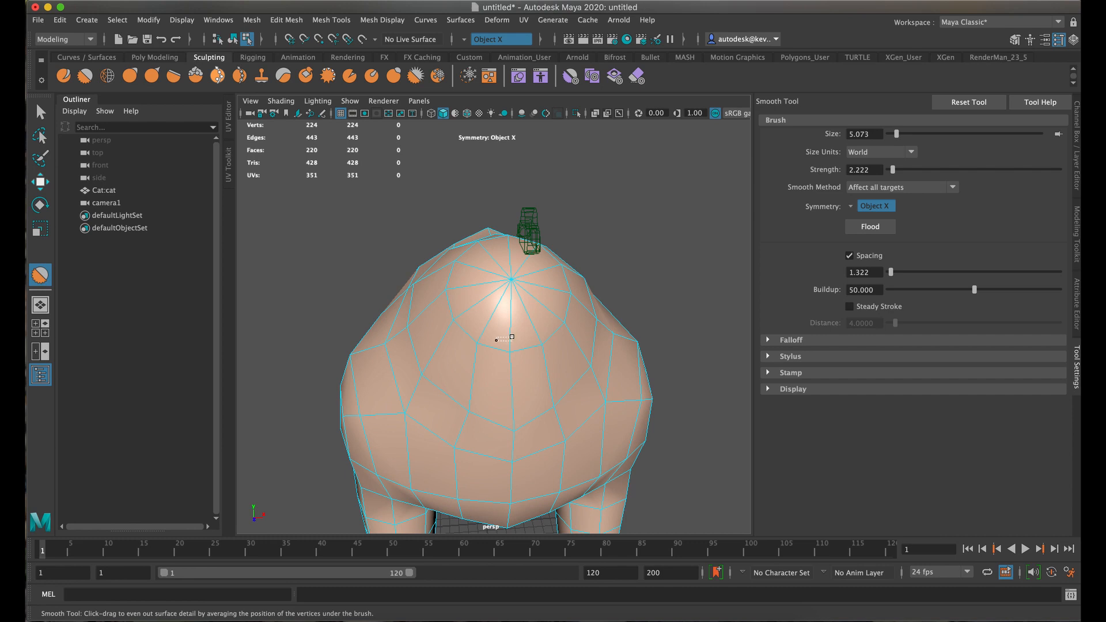
Smooth the capped neck of the cat mesh with brush strokes, reducing the brush size to 3.176.
{"action": "left_click_drag", "start_coordinate": [497, 340], "coordinate": [512, 337]}
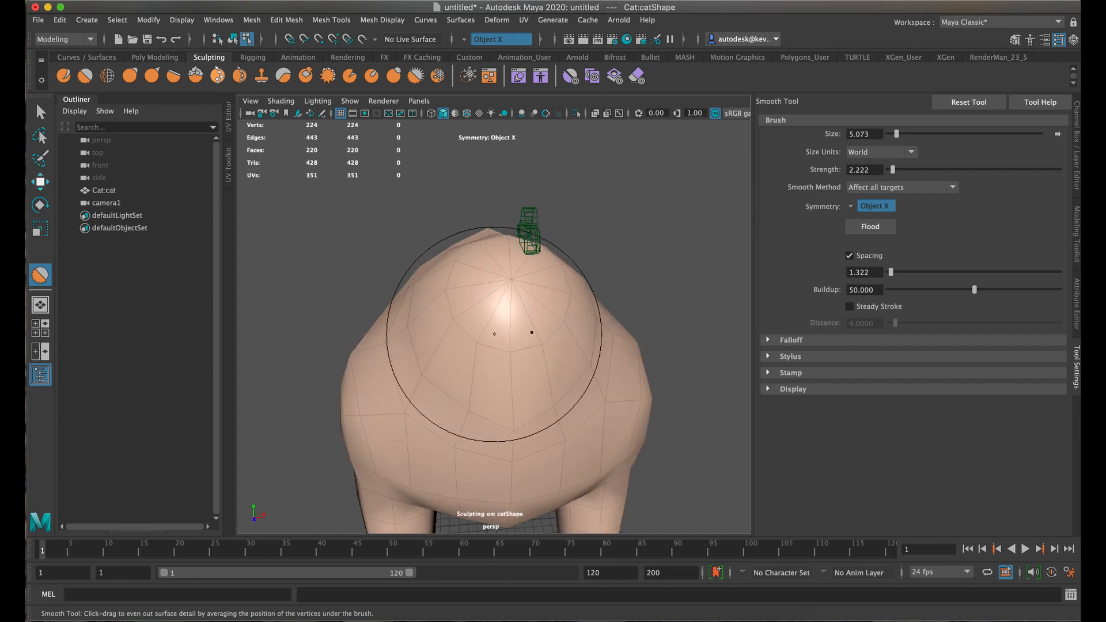
{"action": "mouse_move", "coordinate": [495, 334]}
{"action": "left_mouse_down"}
{"action": "mouse_move", "coordinate": [457, 343]}
{"action": "mouse_move", "coordinate": [528, 351]}
{"action": "mouse_move", "coordinate": [508, 382]}
{"action": "mouse_move", "coordinate": [544, 371]}
{"action": "mouse_move", "coordinate": [528, 371]}
{"action": "mouse_move", "coordinate": [517, 334]}
{"action": "left_mouse_up"}
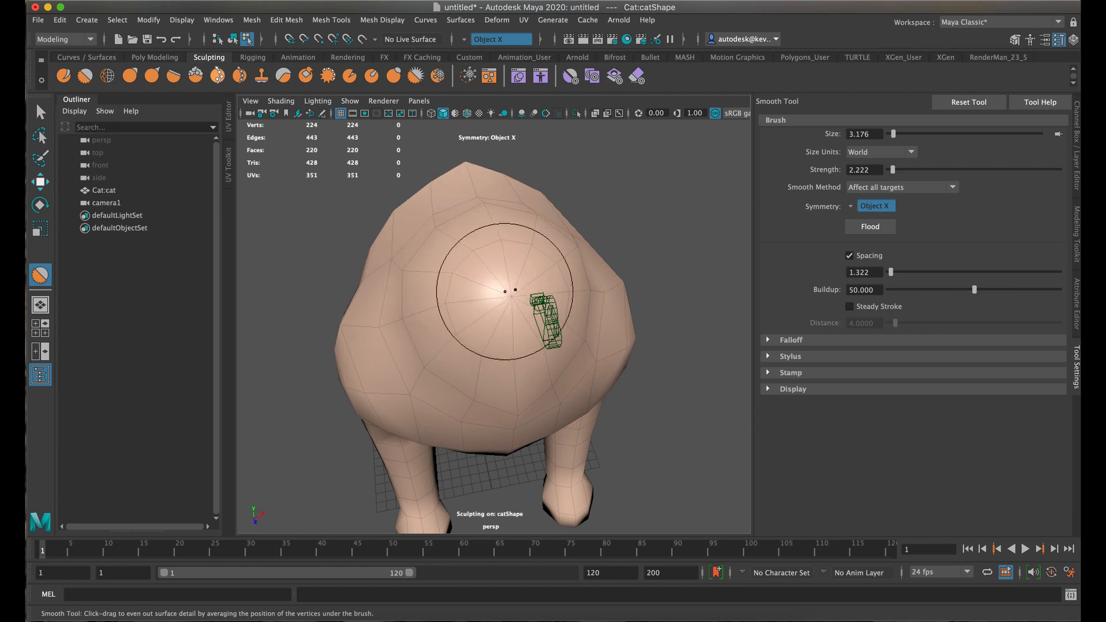
{"action": "mouse_move", "coordinate": [515, 290]}
{"action": "left_mouse_down", "text": "alt"}
{"action": "mouse_move", "coordinate": [469, 329]}
{"action": "mouse_move", "coordinate": [469, 371]}
{"action": "mouse_move", "coordinate": [484, 306]}
{"action": "left_mouse_up", "text": "alt"}
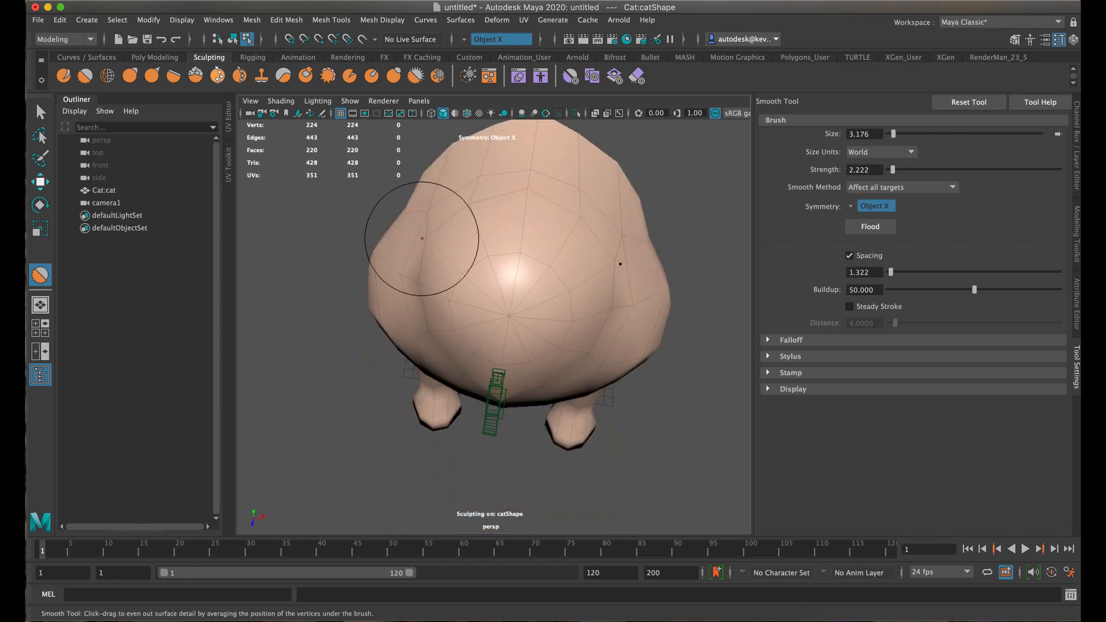
{"action": "left_click_drag", "start_coordinate": [461, 203], "coordinate": [582, 247], "text": "alt"}
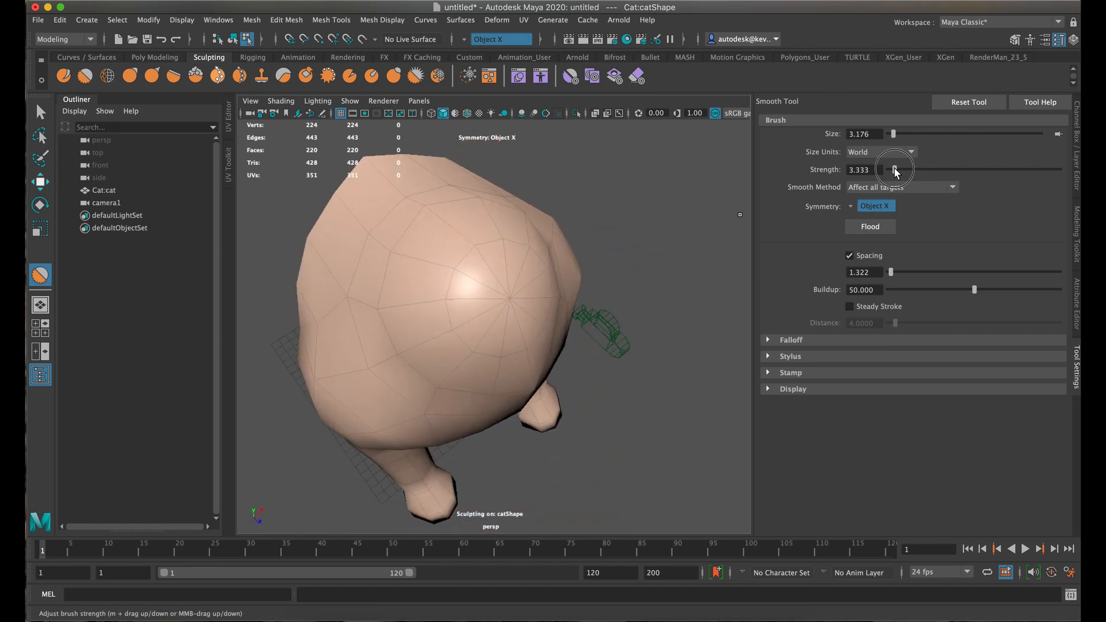
Set the Smooth brush strength to 14.815 and soften the mesh around the neck cap and shoulders.
{"action": "left_click_drag", "start_coordinate": [896, 170], "coordinate": [915, 170]}
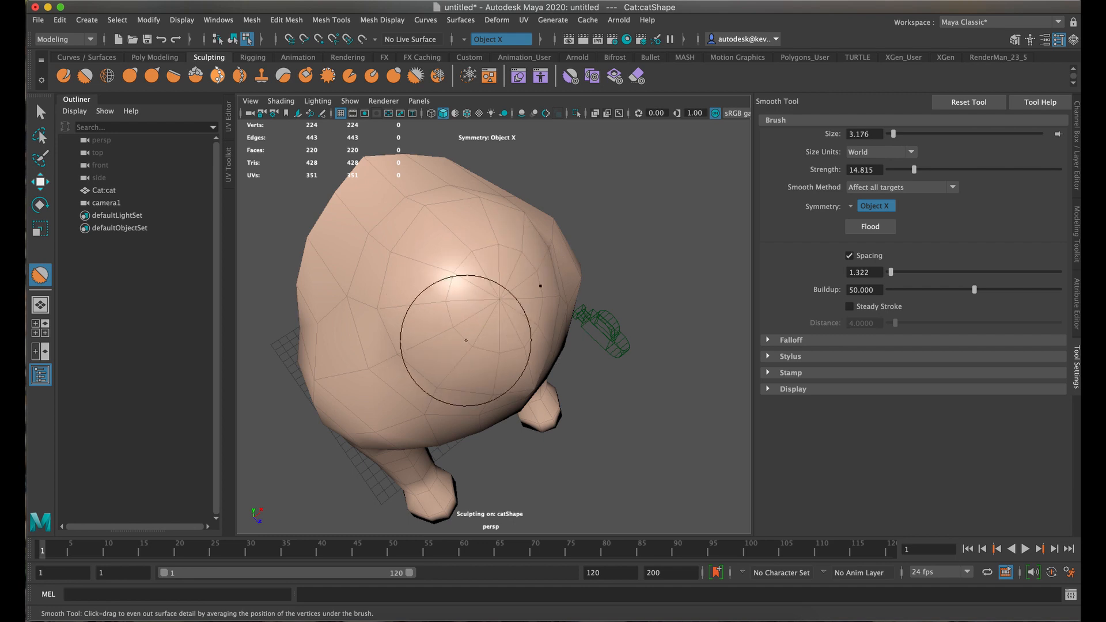
{"action": "mouse_move", "coordinate": [469, 375]}
{"action": "left_mouse_down", "text": "alt"}
{"action": "mouse_move", "coordinate": [491, 345]}
{"action": "mouse_move", "coordinate": [520, 390]}
{"action": "mouse_move", "coordinate": [558, 375]}
{"action": "mouse_move", "coordinate": [461, 392]}
{"action": "left_mouse_up", "text": "alt"}
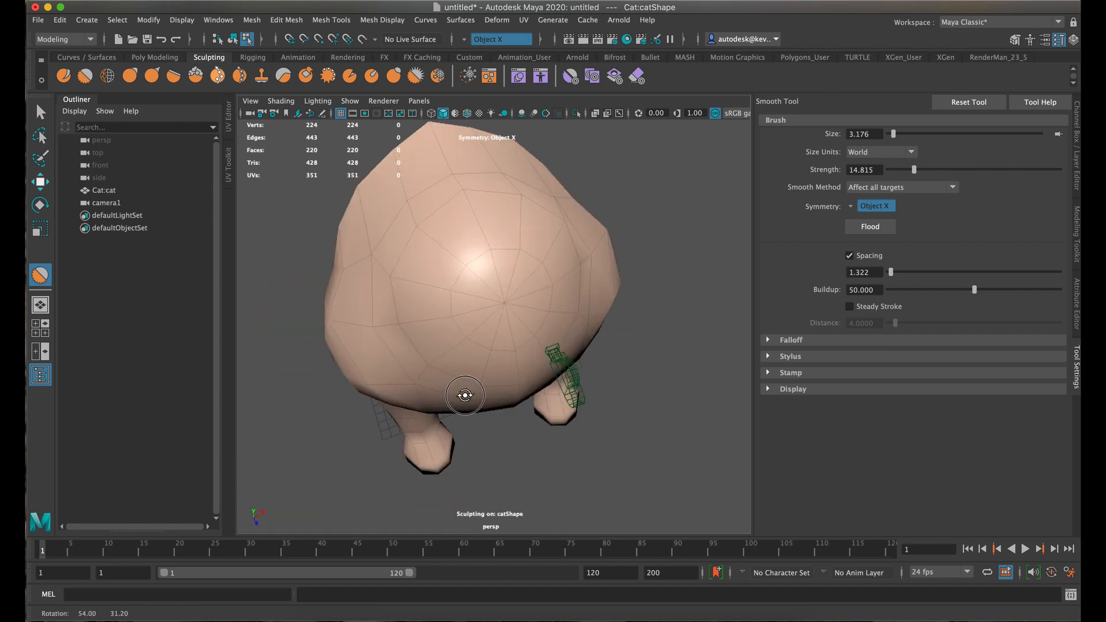
{"action": "mouse_move", "coordinate": [477, 202]}
{"action": "left_mouse_down"}
{"action": "mouse_move", "coordinate": [465, 203]}
{"action": "mouse_move", "coordinate": [469, 219]}
{"action": "left_mouse_up"}
{"action": "left_click_drag", "start_coordinate": [502, 271], "coordinate": [587, 234], "text": "alt"}
{"action": "mouse_move", "coordinate": [481, 284]}
{"action": "left_mouse_down", "text": "alt"}
{"action": "mouse_move", "coordinate": [469, 235]}
{"action": "mouse_move", "coordinate": [384, 289]}
{"action": "left_mouse_up", "text": "alt"}
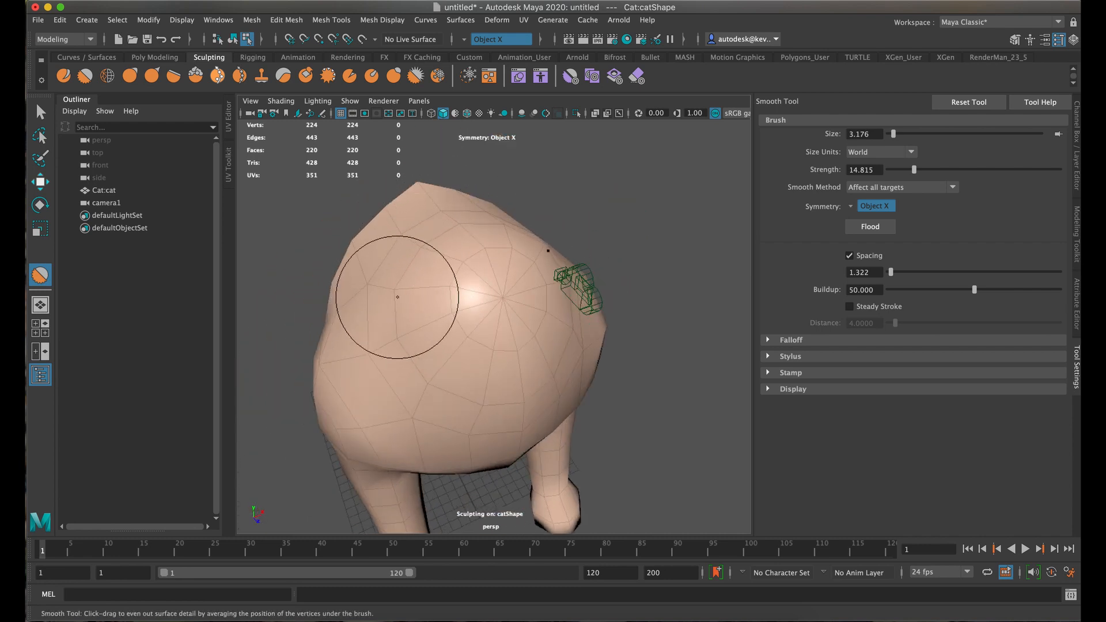
{"action": "mouse_move", "coordinate": [491, 398]}
{"action": "left_mouse_down", "text": "alt"}
{"action": "mouse_move", "coordinate": [476, 324]}
{"action": "mouse_move", "coordinate": [489, 304]}
{"action": "mouse_move", "coordinate": [556, 329]}
{"action": "mouse_move", "coordinate": [528, 355]}
{"action": "left_mouse_up", "text": "alt"}
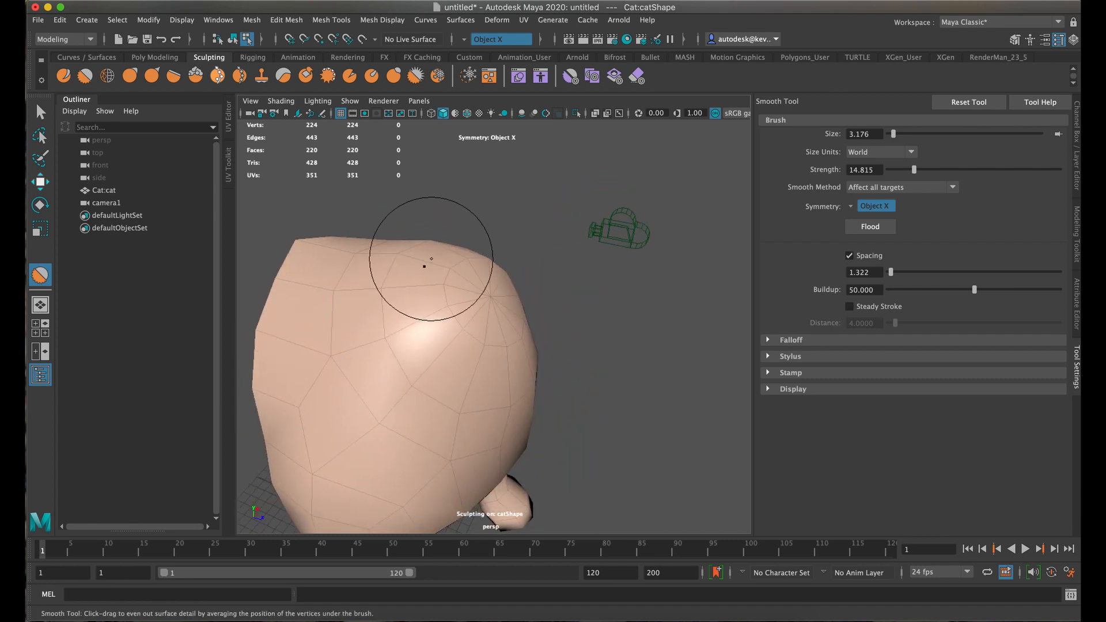
{"action": "left_click_drag", "start_coordinate": [431, 243], "coordinate": [477, 281], "text": "alt"}
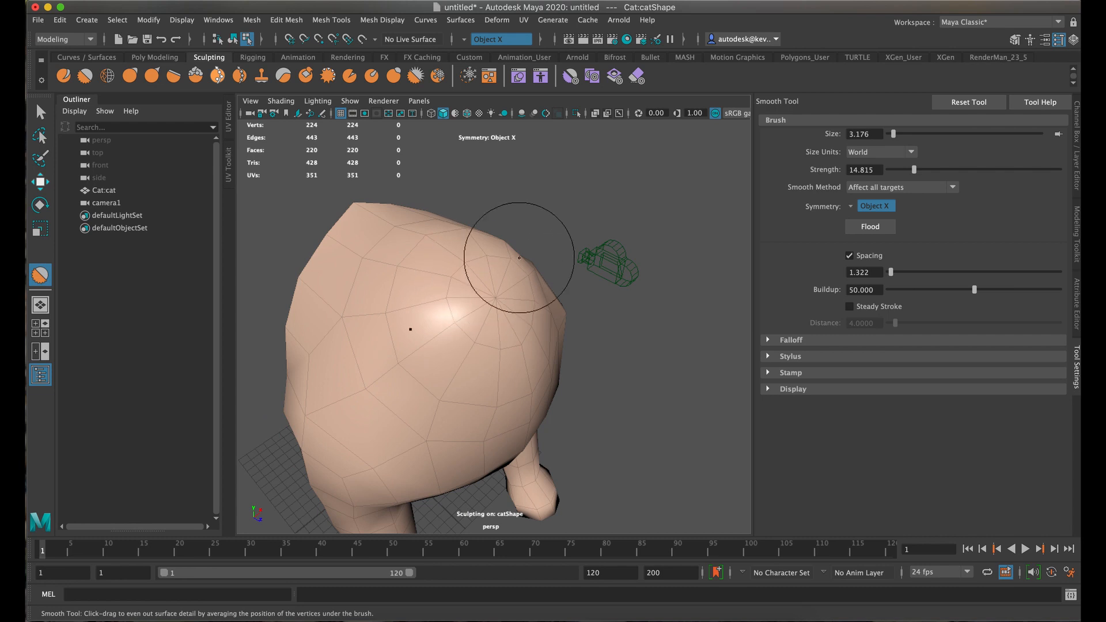
{"action": "mouse_move", "coordinate": [519, 257]}
{"action": "left_mouse_down", "text": "alt"}
{"action": "mouse_move", "coordinate": [454, 302]}
{"action": "mouse_move", "coordinate": [506, 291]}
{"action": "left_mouse_up", "text": "alt"}
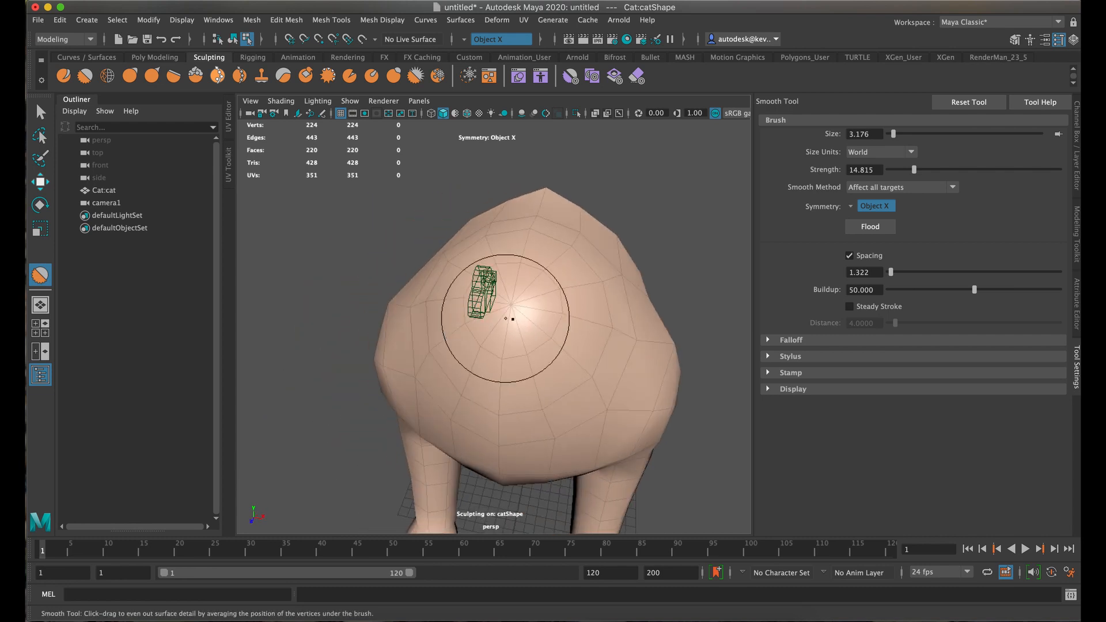
{"action": "left_click_drag", "start_coordinate": [585, 292], "coordinate": [606, 309], "text": "alt"}
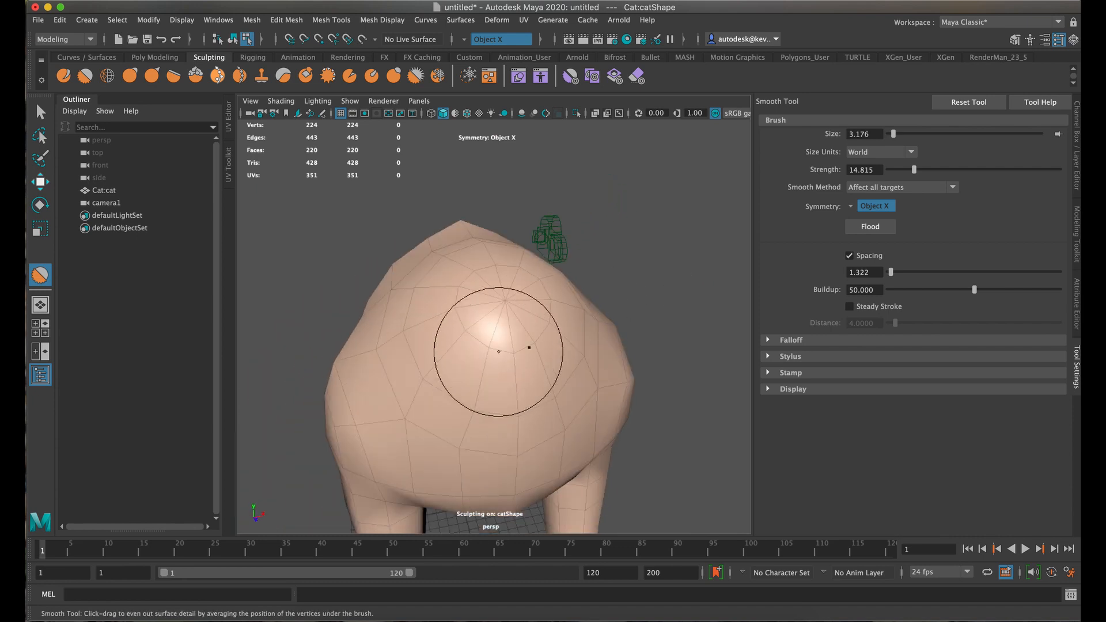
Smooth the center and upper edge of the neck cap where it meets the back.
{"action": "left_click_drag", "start_coordinate": [465, 339], "coordinate": [449, 311]}
{"action": "mouse_move", "coordinate": [516, 333]}
{"action": "left_mouse_down"}
{"action": "mouse_move", "coordinate": [457, 310]}
{"action": "mouse_move", "coordinate": [459, 280]}
{"action": "mouse_move", "coordinate": [494, 283]}
{"action": "left_mouse_up"}
{"action": "left_click_drag", "start_coordinate": [543, 309], "coordinate": [494, 264]}
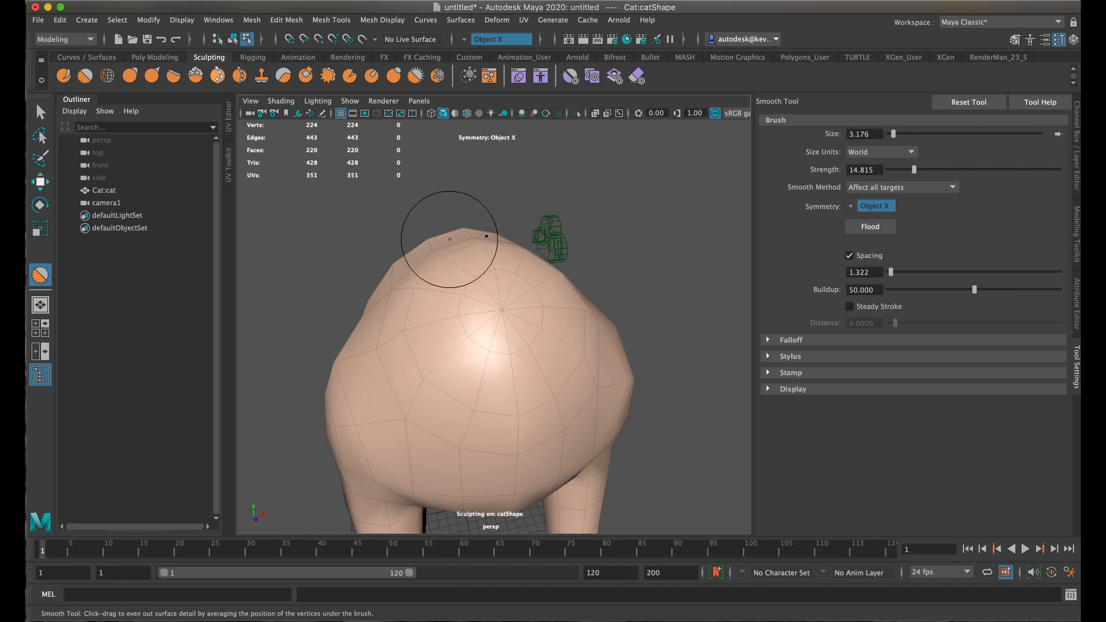
{"action": "left_click_drag", "start_coordinate": [451, 235], "coordinate": [622, 309], "text": "alt"}
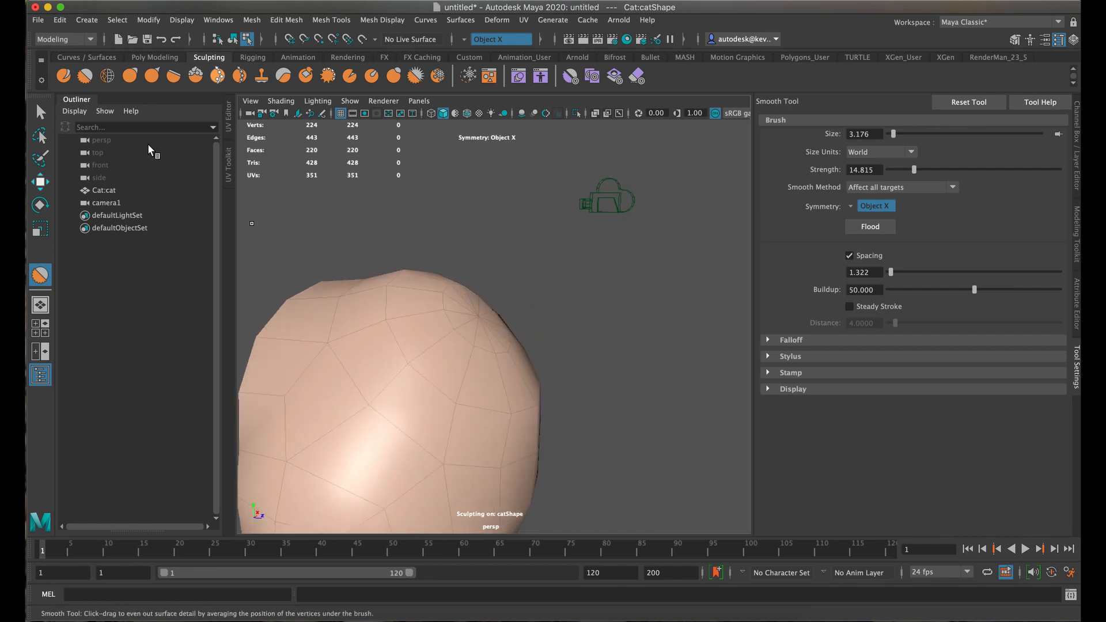
Leave the sculpting tool and examine the smoothed body from the open rear, the side and the front.
{"action": "key", "text": "q"}
{"action": "left_click_drag", "start_coordinate": [369, 375], "coordinate": [511, 311], "text": "alt"}
{"action": "left_click", "coordinate": [538, 136]}
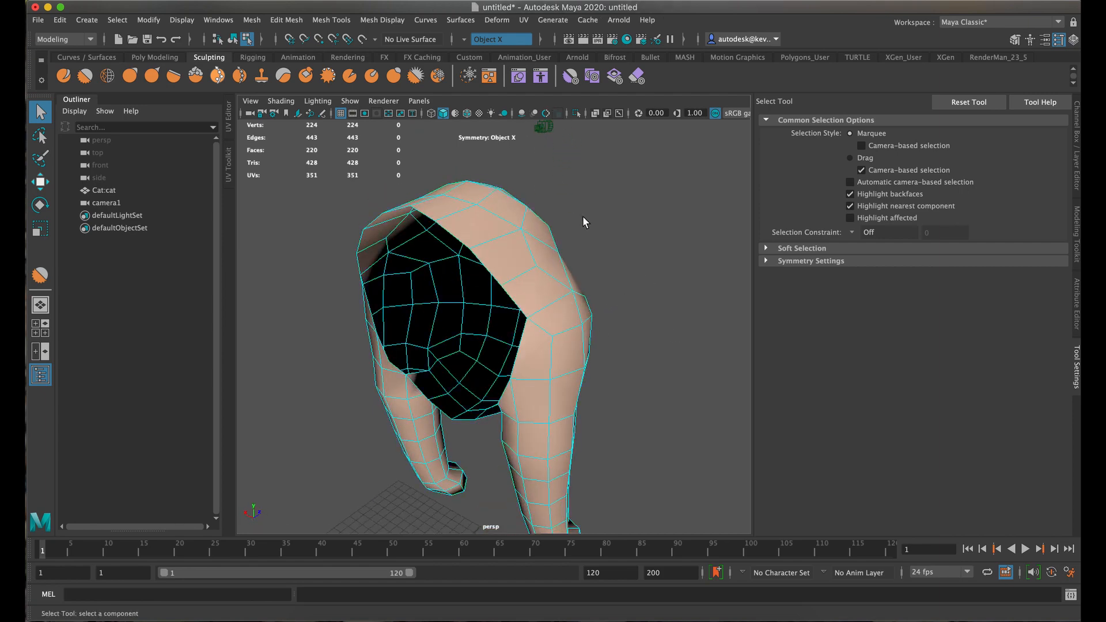
{"action": "left_click_drag", "start_coordinate": [582, 217], "coordinate": [578, 163], "text": "alt"}
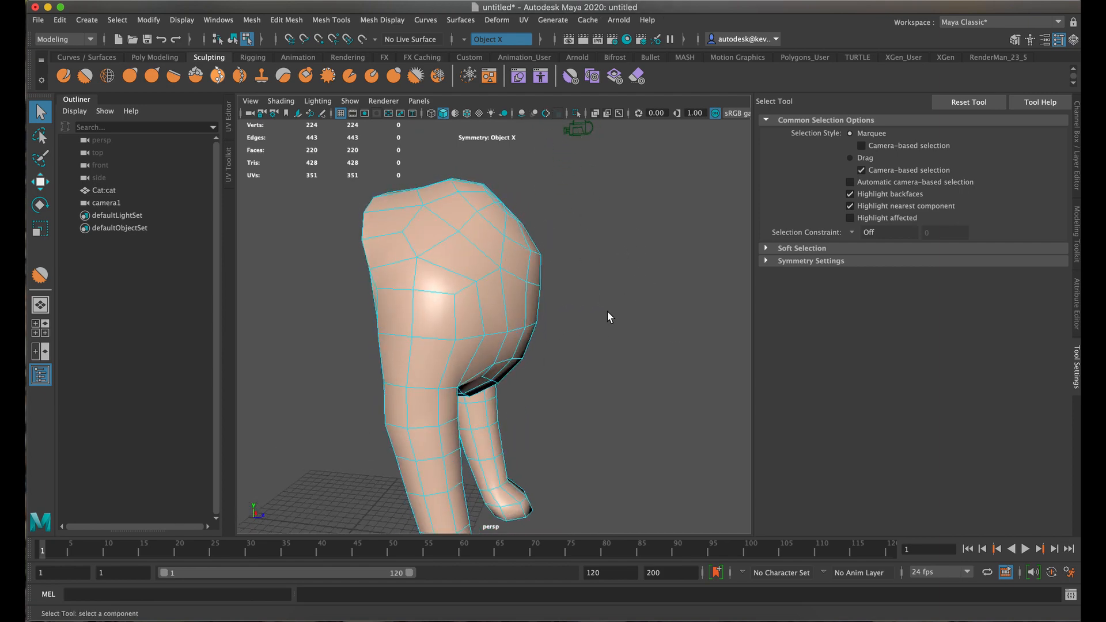
{"action": "left_click_drag", "start_coordinate": [608, 312], "coordinate": [509, 284], "text": "alt"}
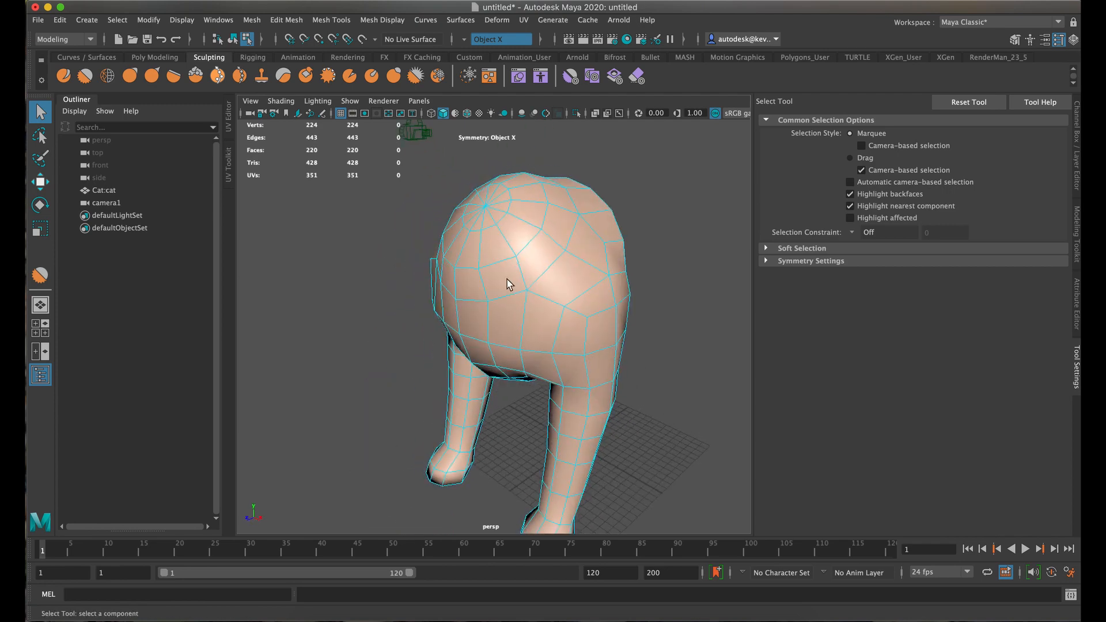
Switch from edge selection to object mode and select the whole cat mesh.
{"action": "left_click", "coordinate": [519, 281]}
{"action": "right_click", "coordinate": [528, 281], "text": "shift"}
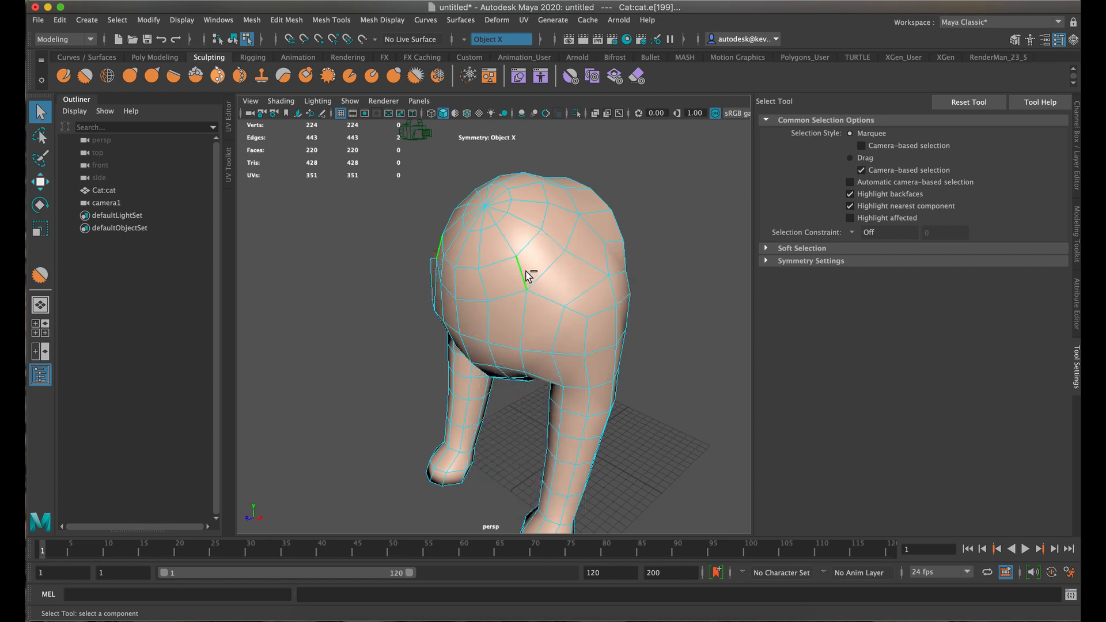
{"action": "right_click_drag", "start_coordinate": [525, 260], "coordinate": [558, 240]}
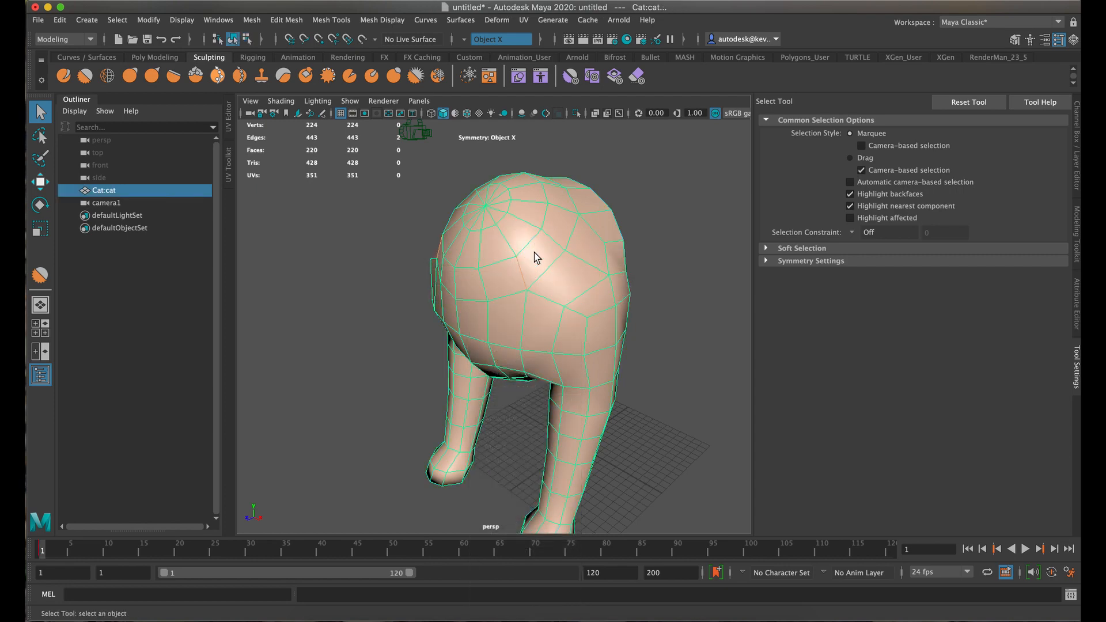
{"action": "right_click", "coordinate": [534, 253], "text": "shift"}
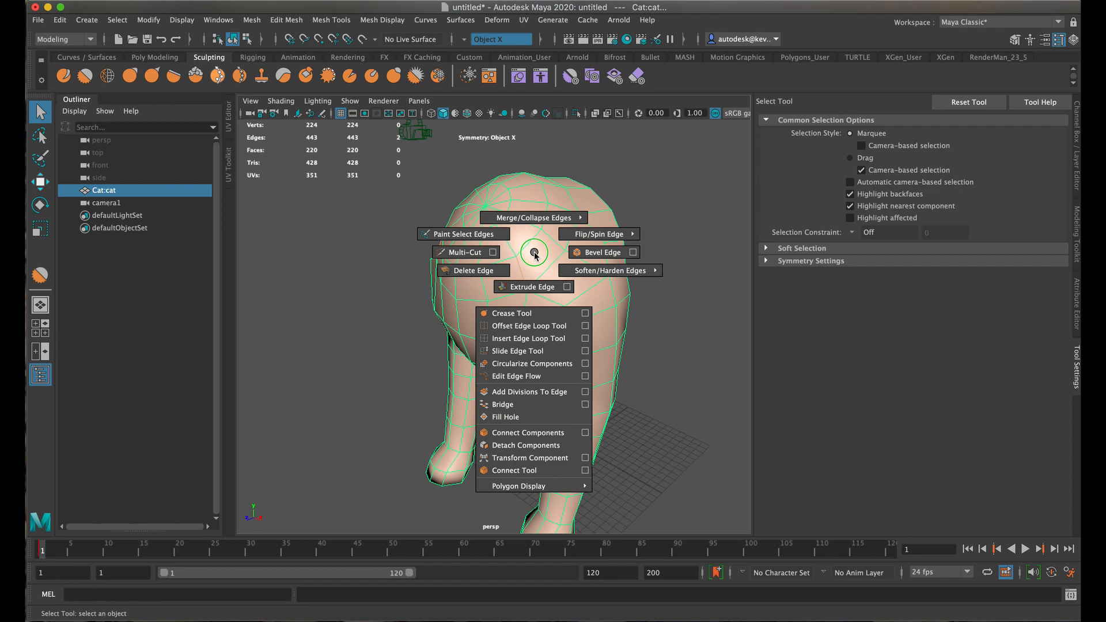
{"action": "left_click", "coordinate": [516, 248]}
{"action": "left_click", "coordinate": [645, 235]}
{"action": "left_click", "coordinate": [516, 245]}
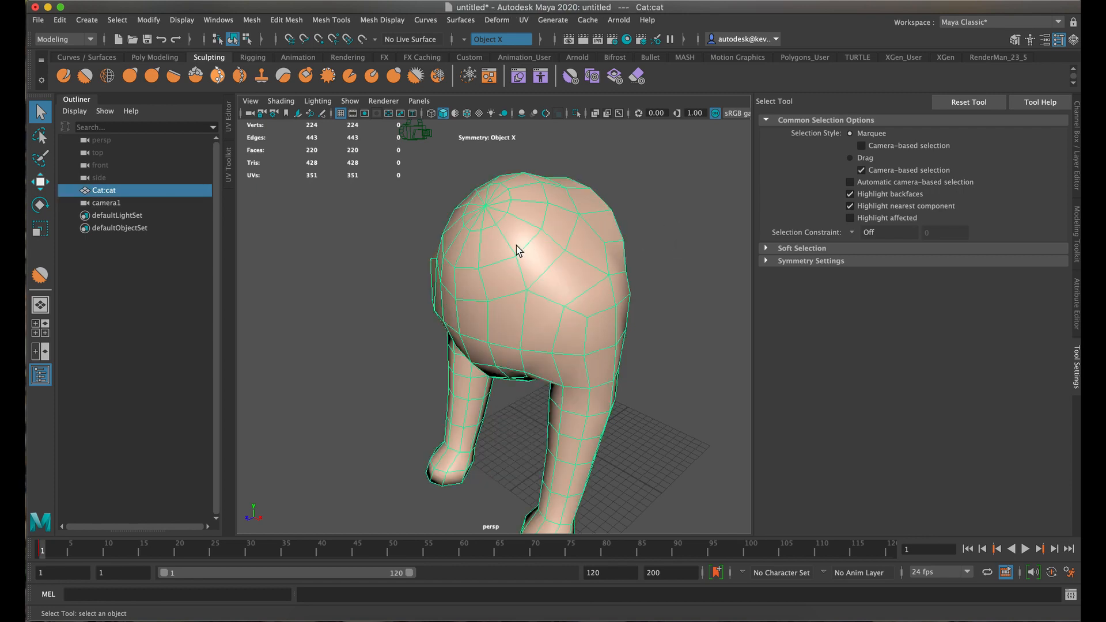
Apply the mesh Smooth operation to the whole cat body with 1 division.
{"action": "mouse_move", "coordinate": [513, 254]}
{"action": "left_mouse_down", "text": "alt"}
{"action": "mouse_move", "coordinate": [585, 254]}
{"action": "mouse_move", "coordinate": [503, 247]}
{"action": "left_mouse_up", "text": "alt"}
{"action": "right_click", "coordinate": [503, 251], "text": "shift"}
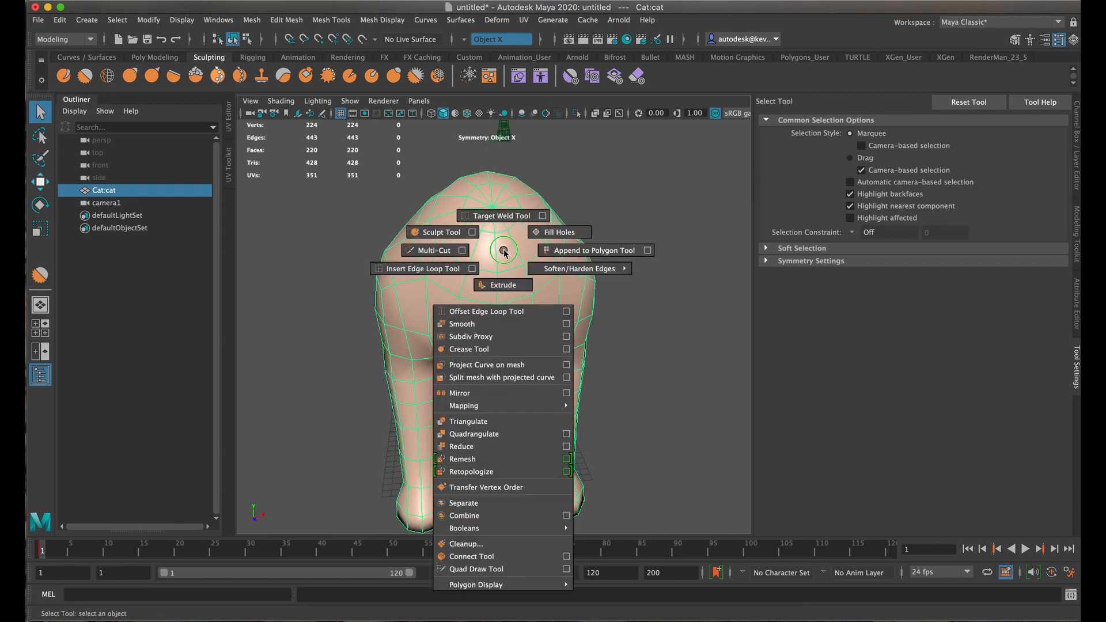
{"action": "right_click_drag", "start_coordinate": [503, 250], "coordinate": [521, 326], "text": "shift"}
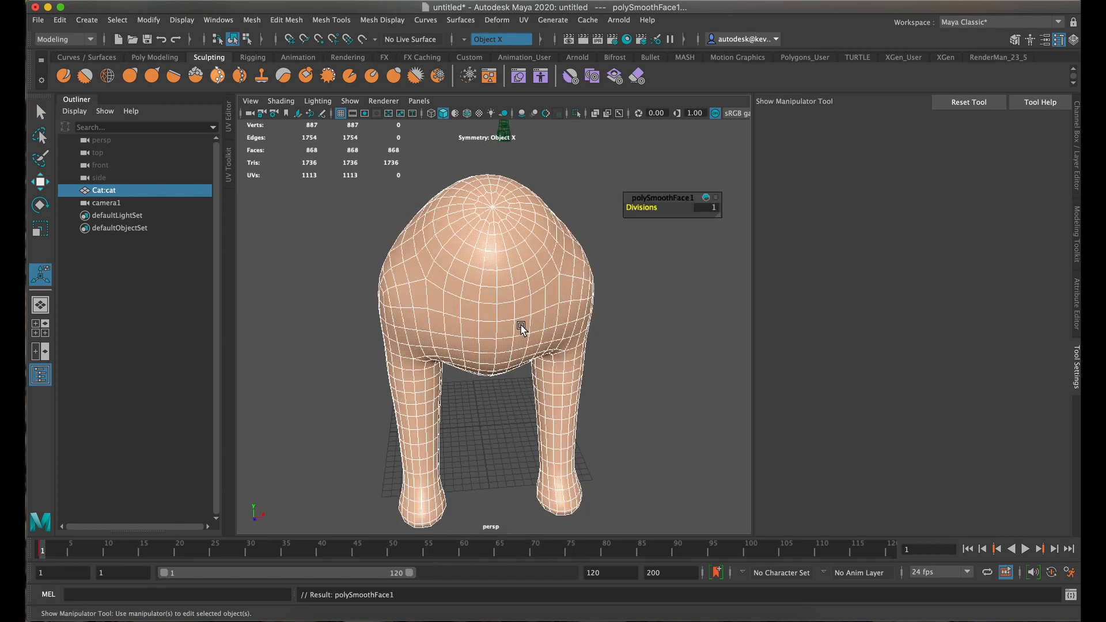
{"action": "left_click_drag", "start_coordinate": [515, 321], "coordinate": [482, 325], "text": "alt"}
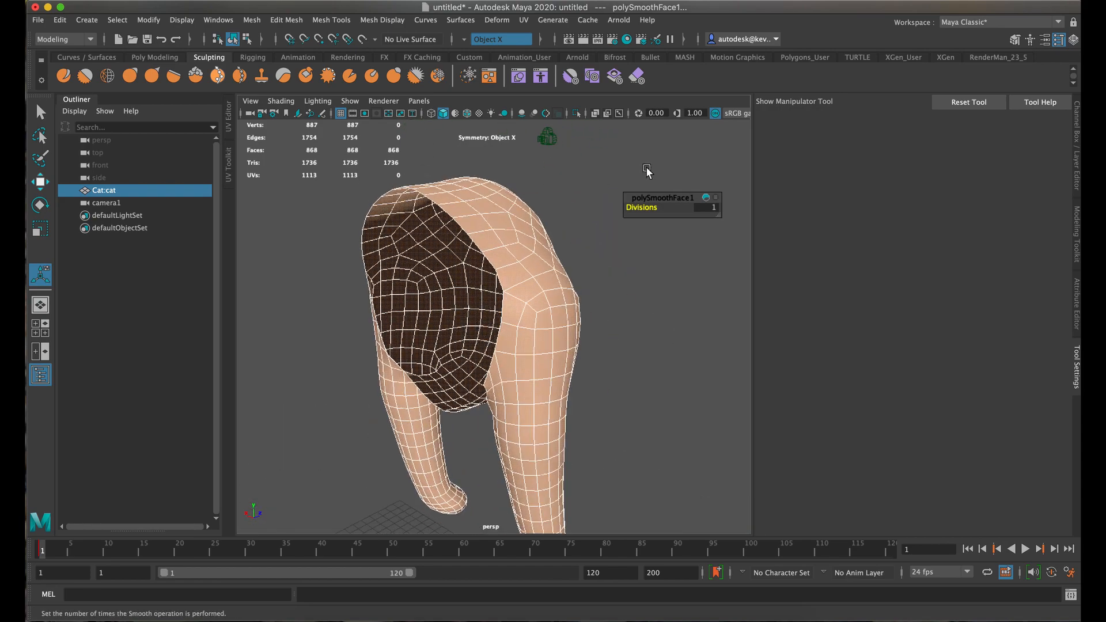
Show the smoothed cat's attributes and look through the nodes in its construction history.
{"action": "left_click", "coordinate": [1079, 313]}
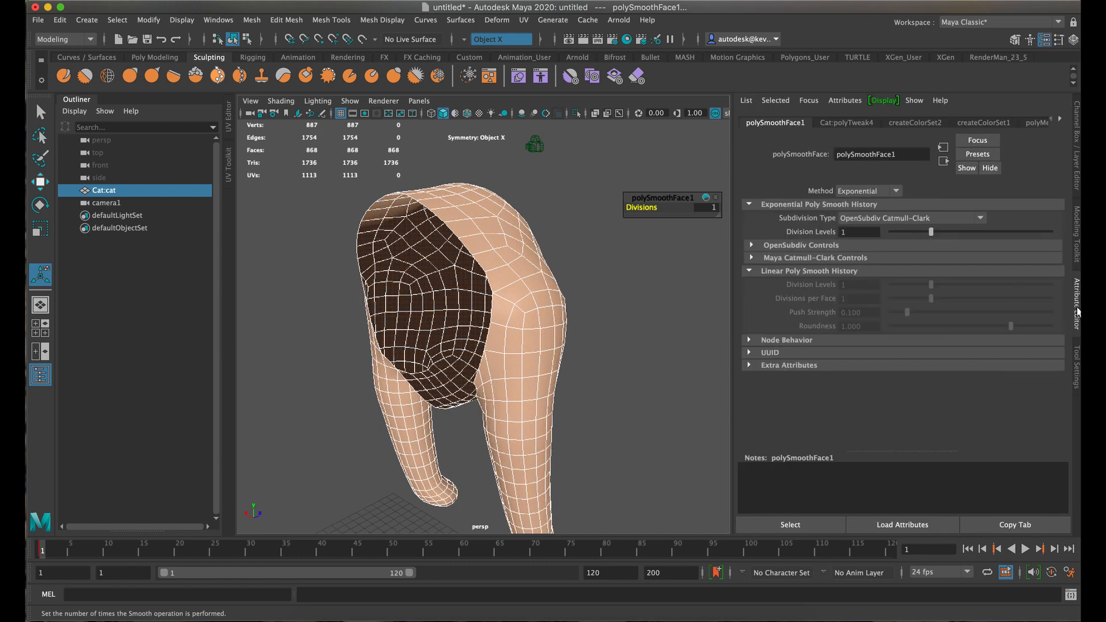
{"action": "left_click", "coordinate": [1057, 118]}
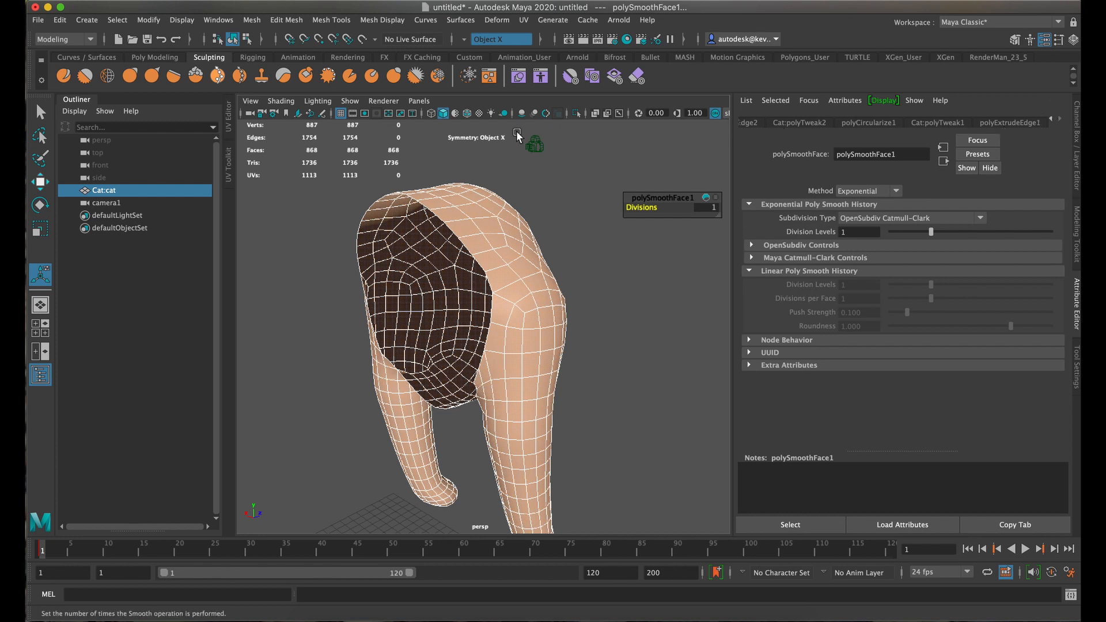
Delete the cat mesh's construction history and freeze its transformations.
{"action": "left_click", "coordinate": [154, 57]}
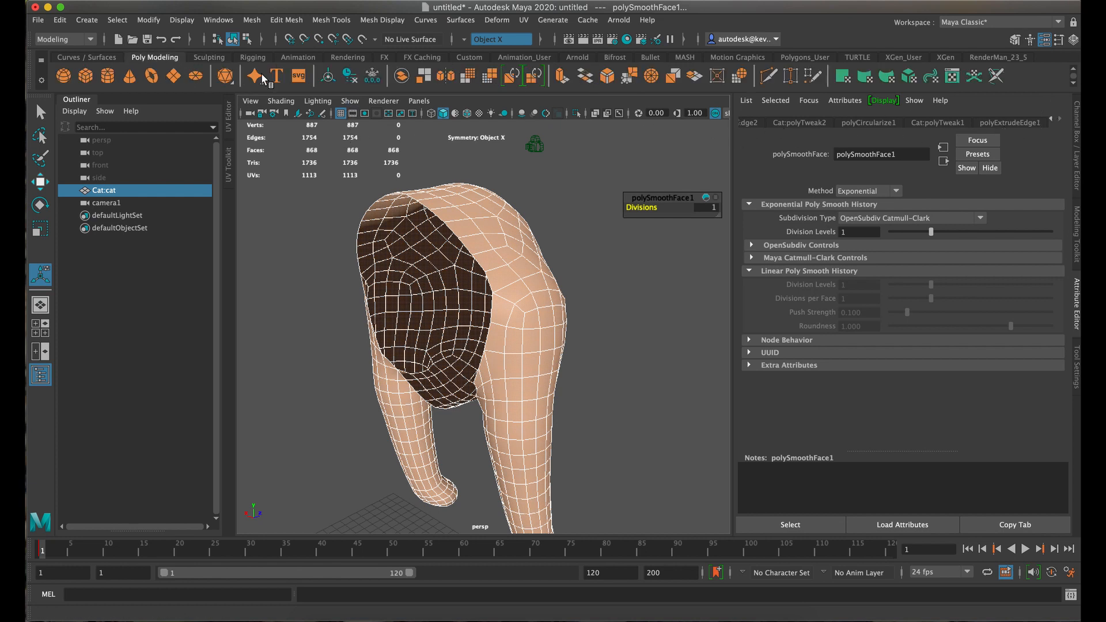
{"action": "scroll", "coordinate": [341, 60], "scroll_direction": "down", "scroll_amount": 17}
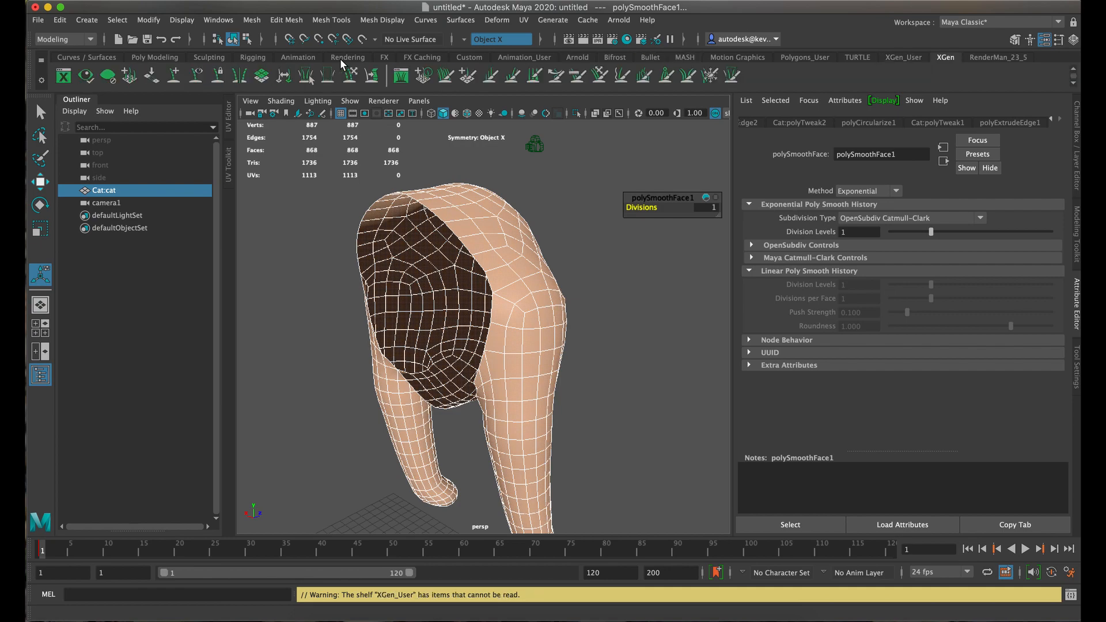
{"action": "scroll", "coordinate": [342, 60], "scroll_direction": "up", "scroll_amount": 18}
{"action": "scroll", "coordinate": [341, 60], "scroll_direction": "down", "scroll_amount": 2}
{"action": "left_click", "coordinate": [172, 57]}
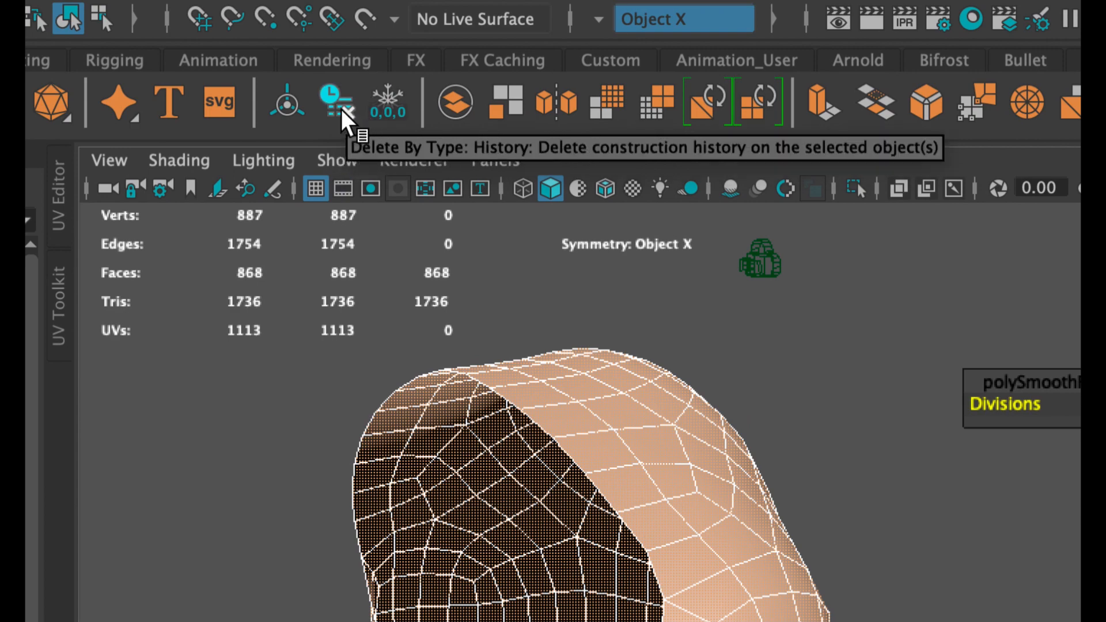
{"action": "left_click", "coordinate": [381, 111]}
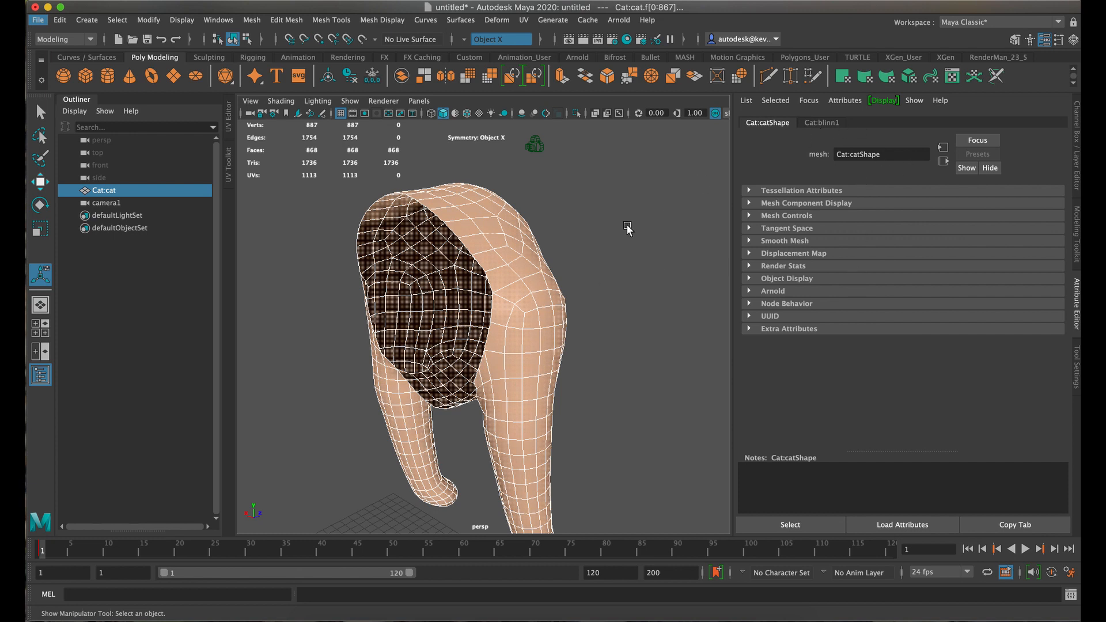
Select the cat mesh as an object and turn on X-Ray display in the perspective view.
{"action": "left_click", "coordinate": [454, 333]}
{"action": "key", "text": "super+z"}
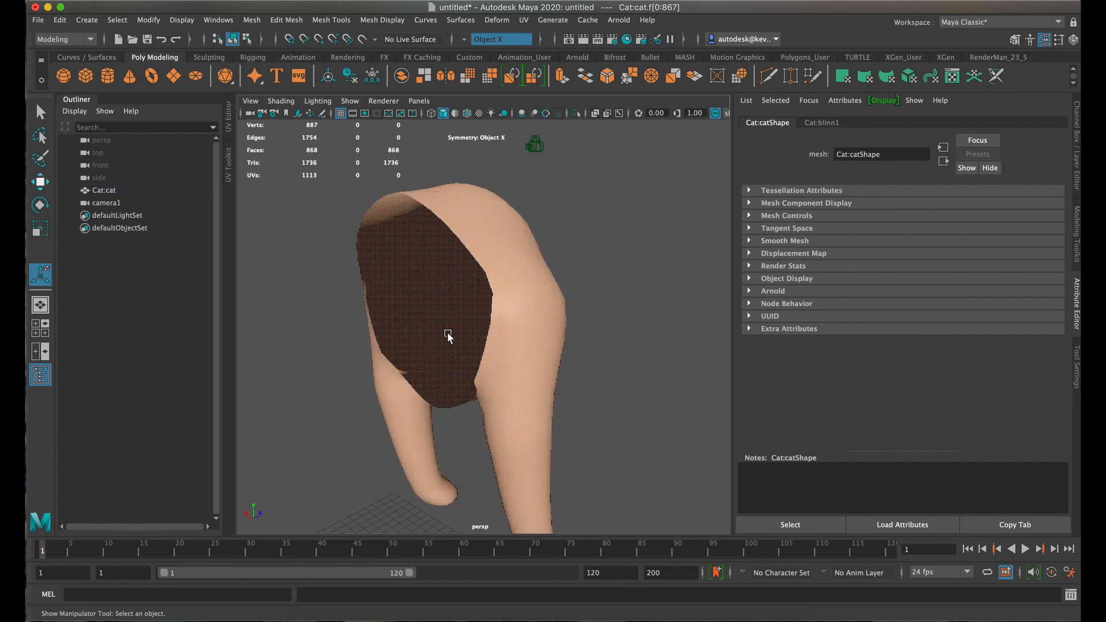
{"action": "left_click_drag", "start_coordinate": [448, 331], "coordinate": [538, 338], "text": "alt"}
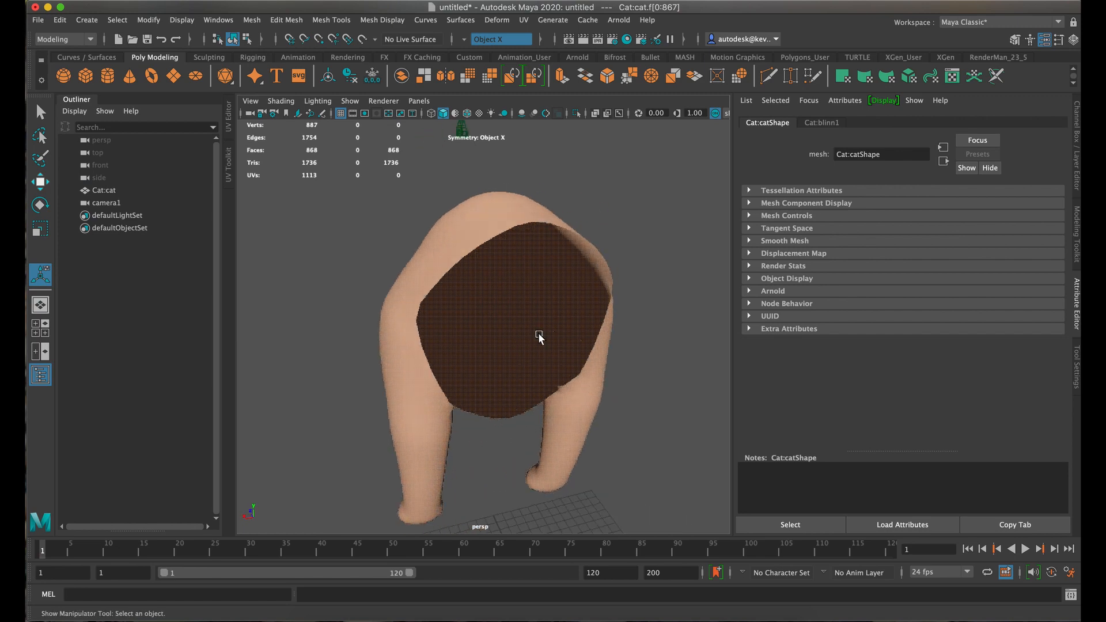
{"action": "left_click", "coordinate": [555, 309]}
{"action": "left_click", "coordinate": [555, 309]}
{"action": "left_click_drag", "start_coordinate": [622, 257], "coordinate": [521, 294], "text": "alt"}
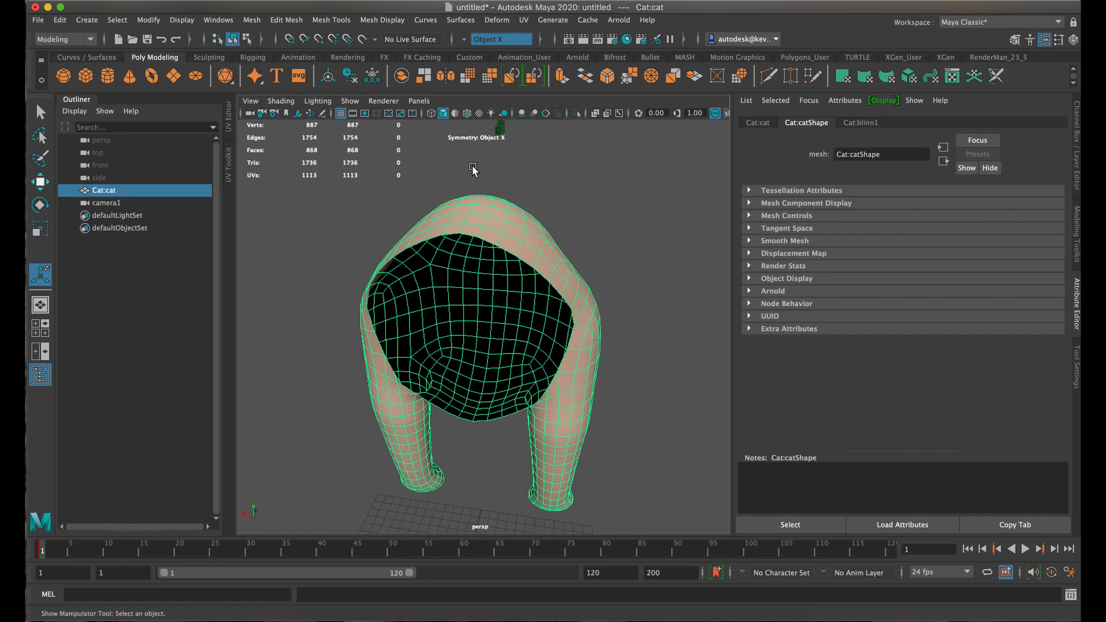
{"action": "left_click", "coordinate": [596, 113]}
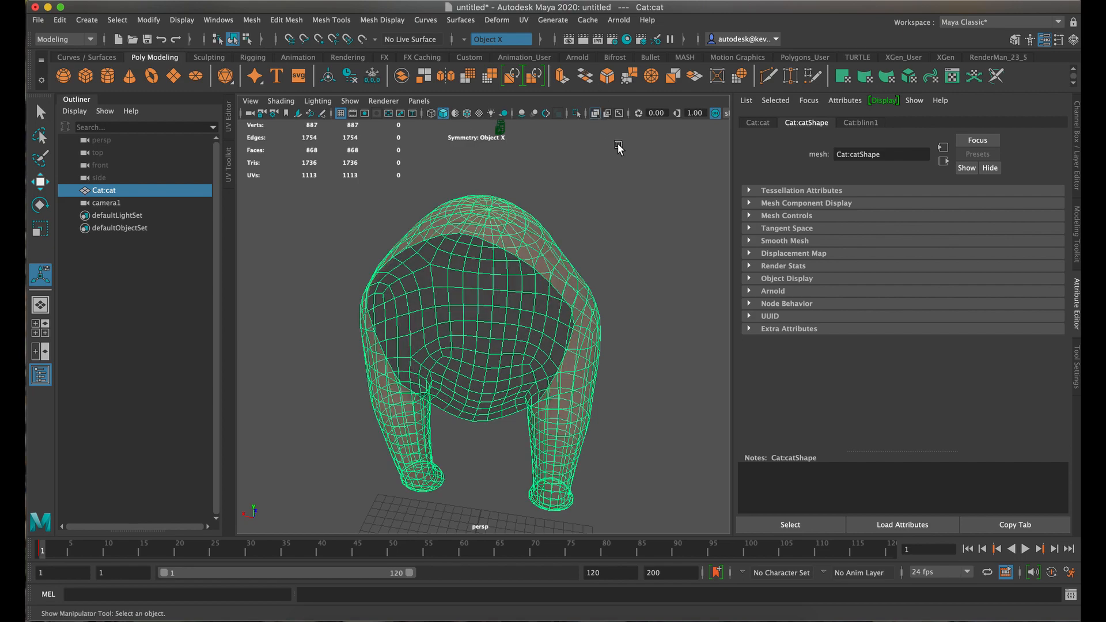
{"action": "left_click_drag", "start_coordinate": [565, 254], "coordinate": [518, 270], "text": "alt"}
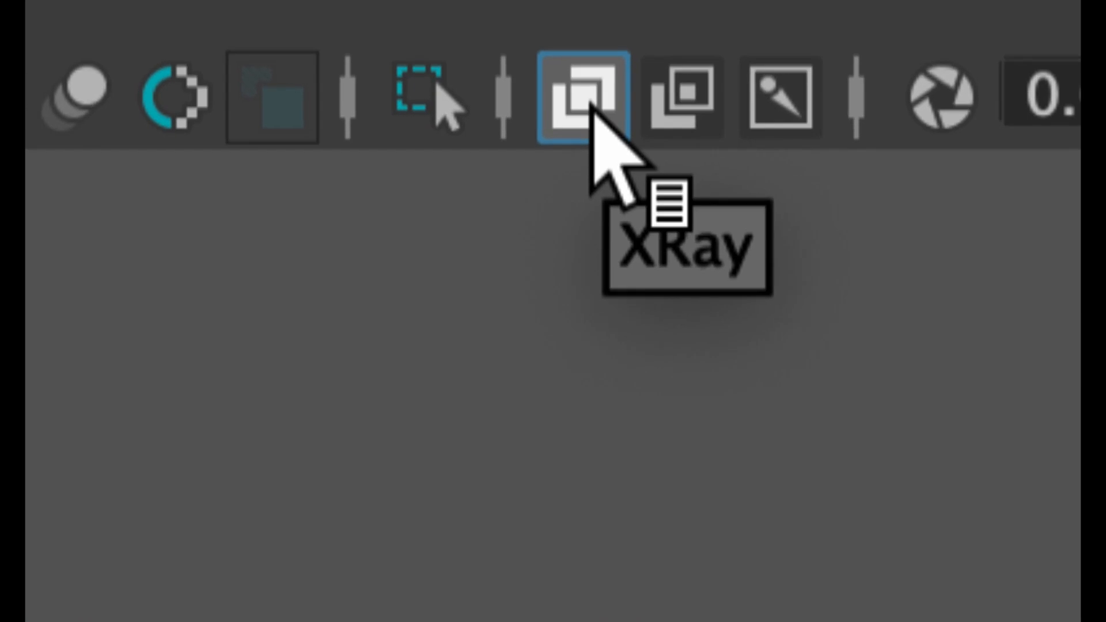
Frame the cat in the top, front and side views, and enlarge the top view with X-Ray display on.
{"action": "key", "text": "space"}
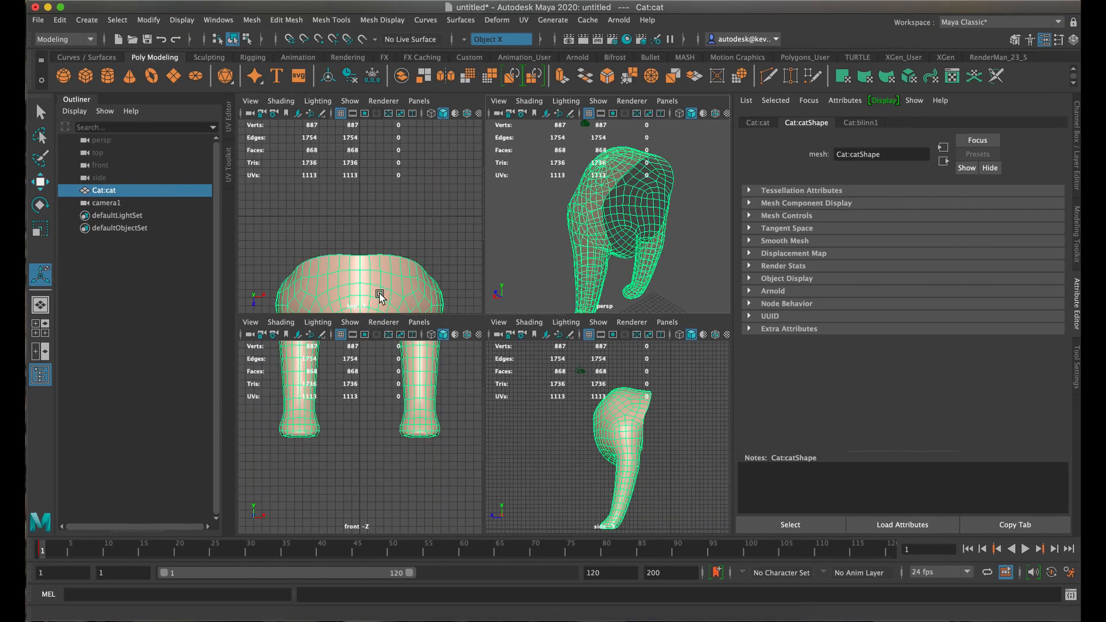
{"action": "middle_click_drag", "start_coordinate": [378, 292], "coordinate": [381, 186], "text": "alt"}
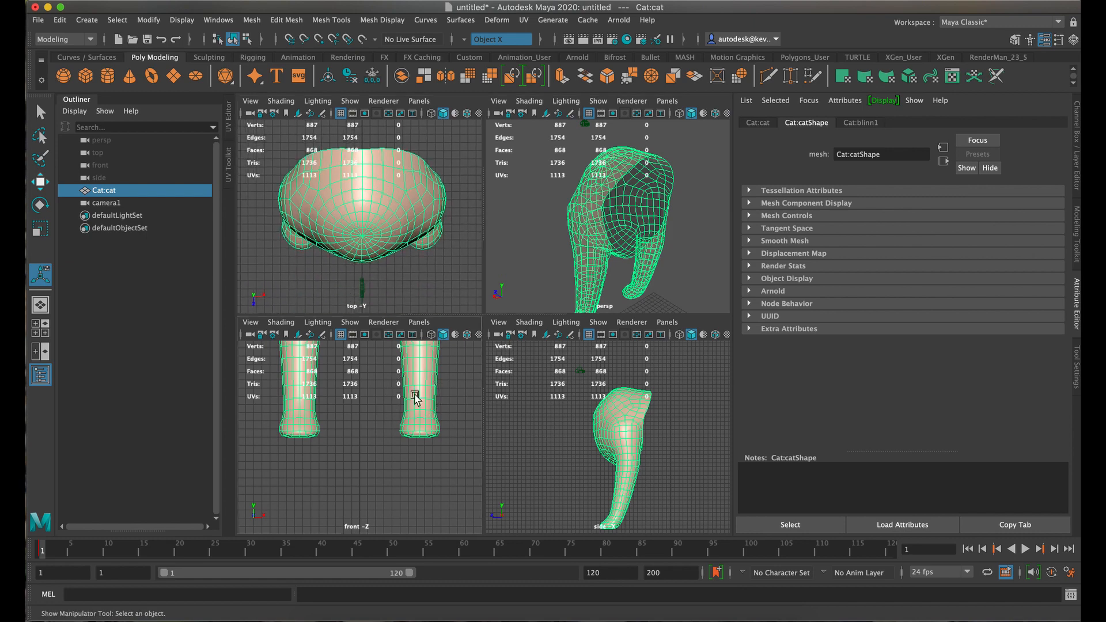
{"action": "key", "text": "f"}
{"action": "key", "text": "f"}
{"action": "key", "text": "f"}
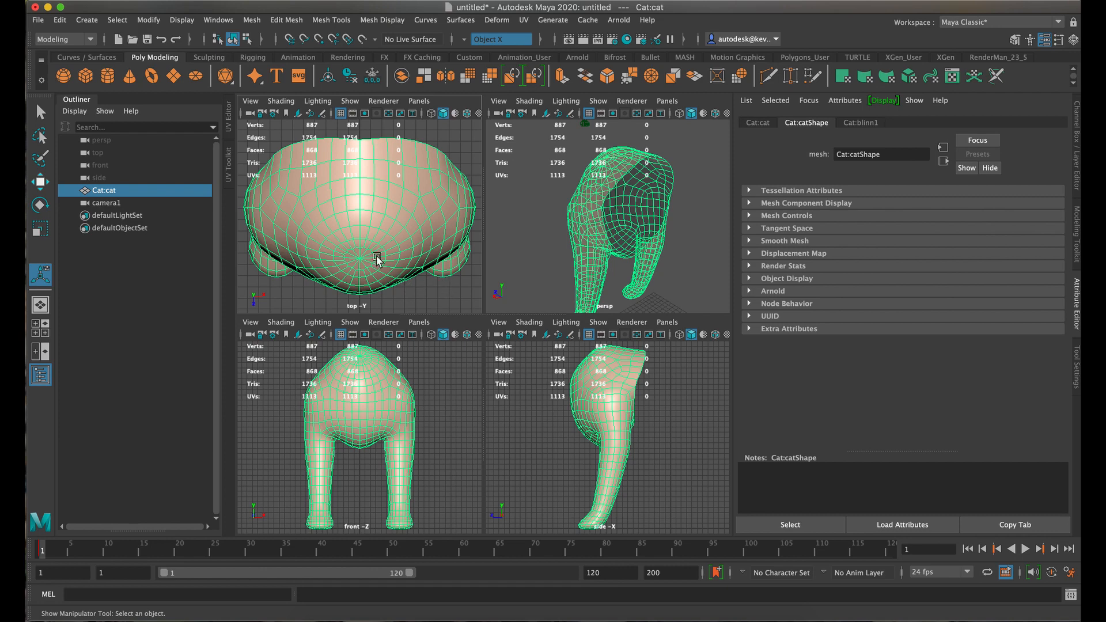
{"action": "key", "text": "space"}
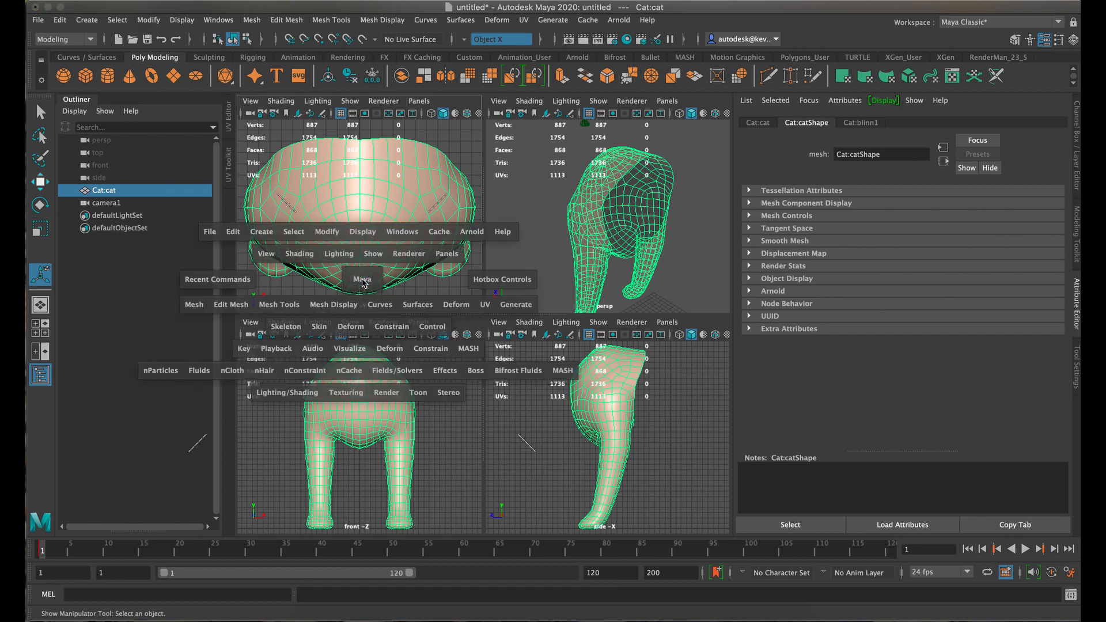
{"action": "left_click", "coordinate": [596, 113]}
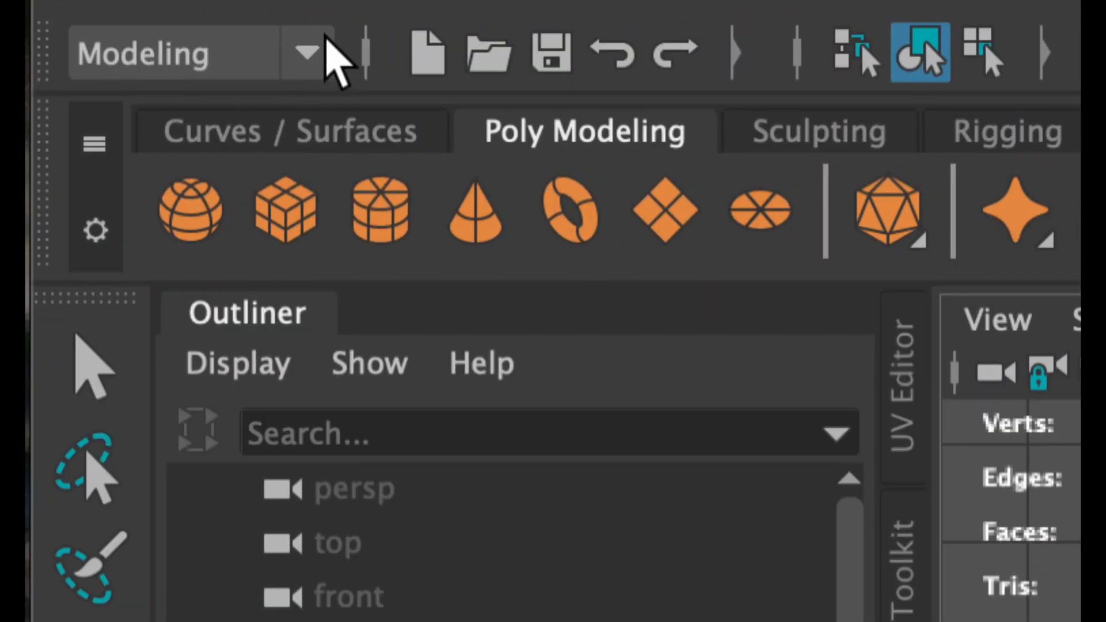
Switch the menu set and the shelf to Rigging and start the Joint tool.
{"action": "left_click", "coordinate": [91, 38]}
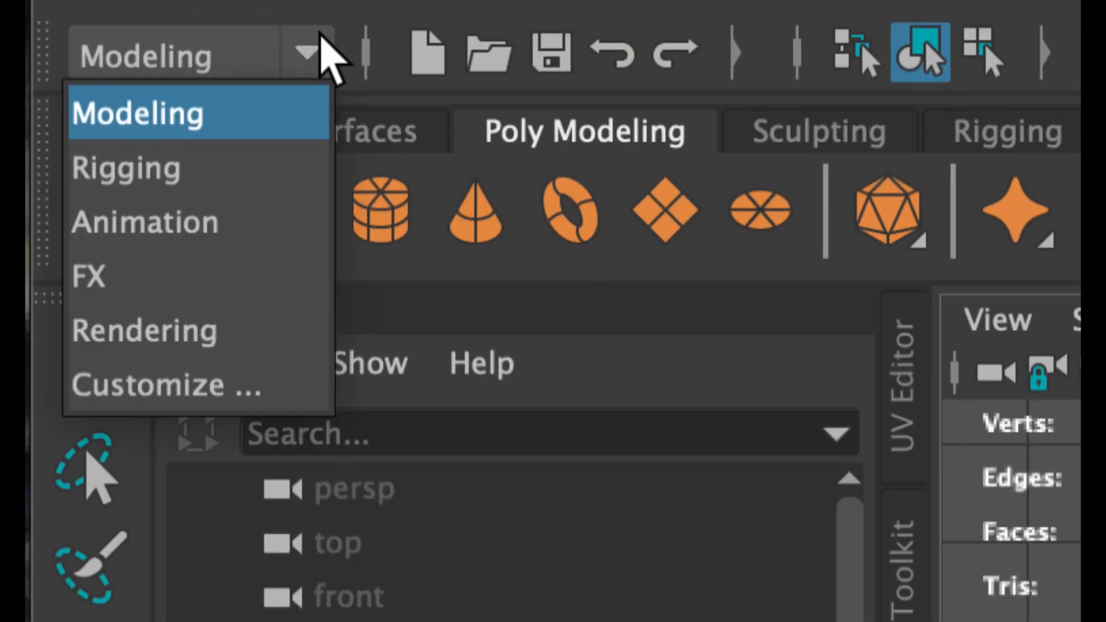
{"action": "left_click", "coordinate": [260, 168]}
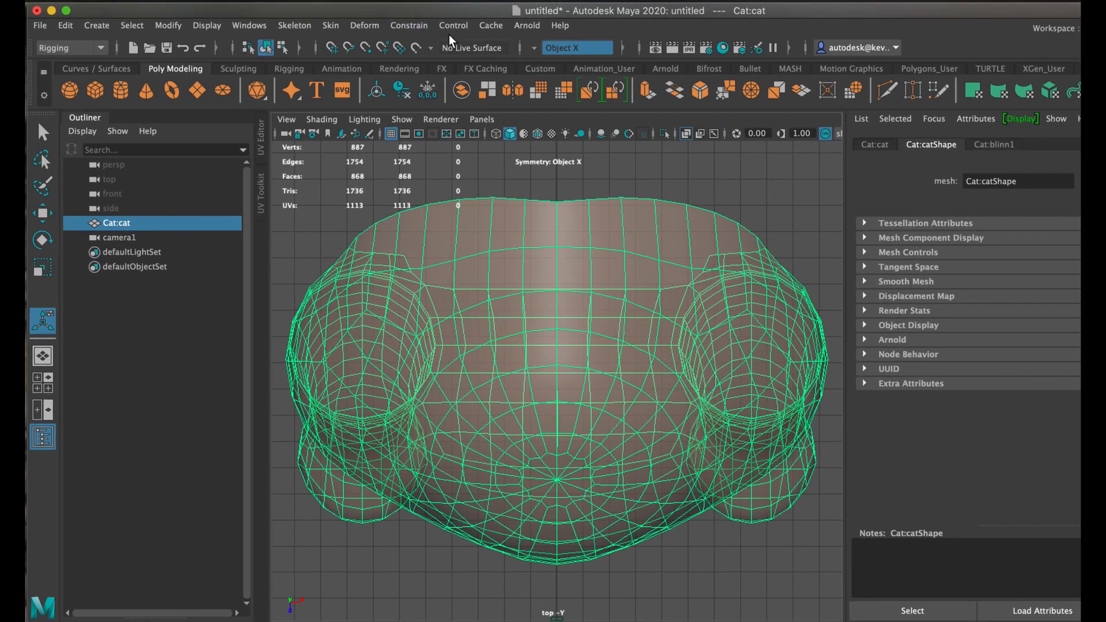
{"action": "left_click", "coordinate": [291, 69]}
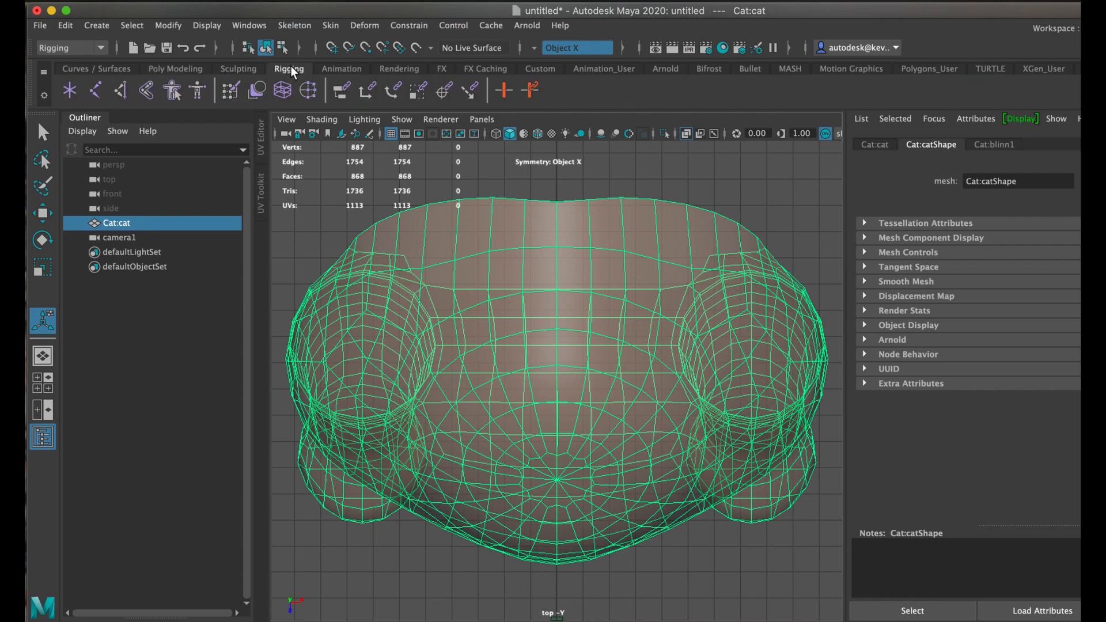
{"action": "left_click", "coordinate": [93, 94]}
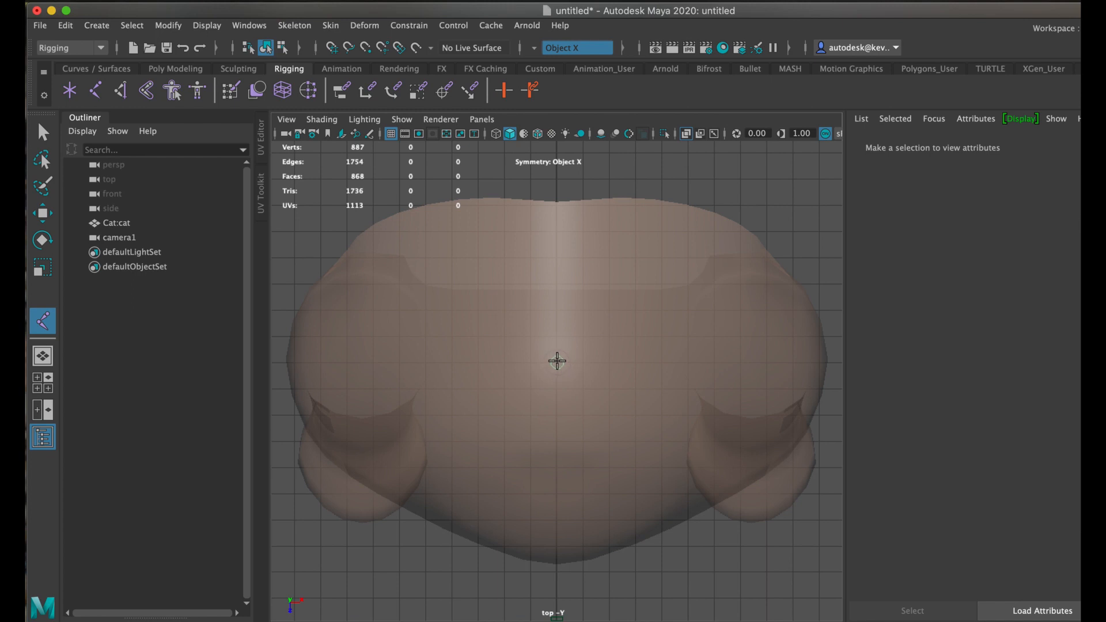
Place and undo a mirrored trial joint, and set the Joint tool's Symmetry to Off.
{"action": "left_click", "coordinate": [526, 358]}
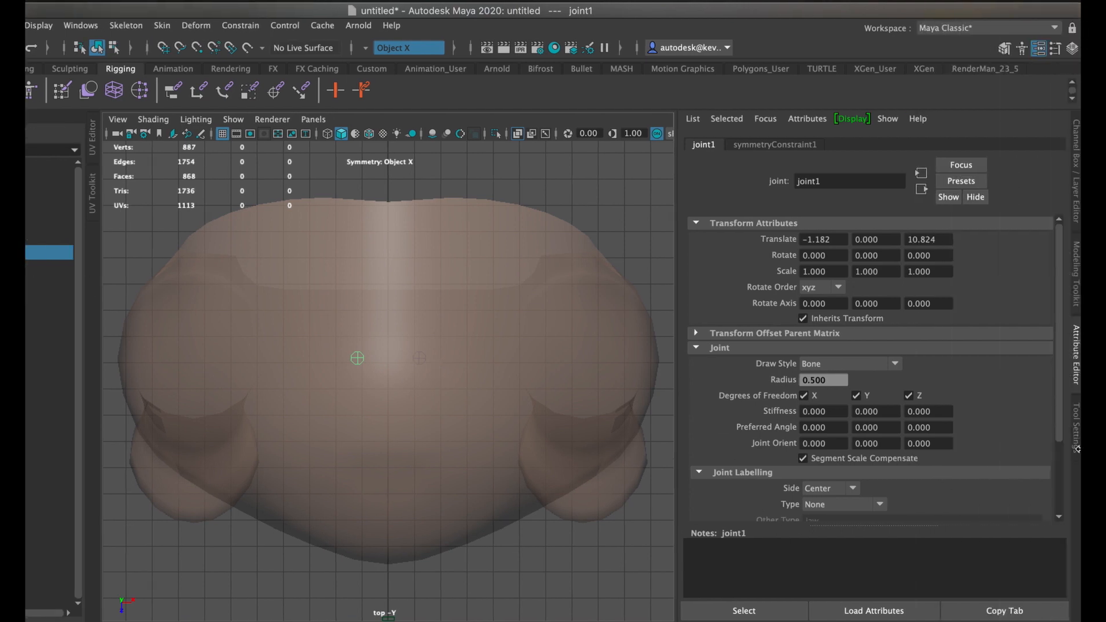
{"action": "left_click", "coordinate": [1077, 432]}
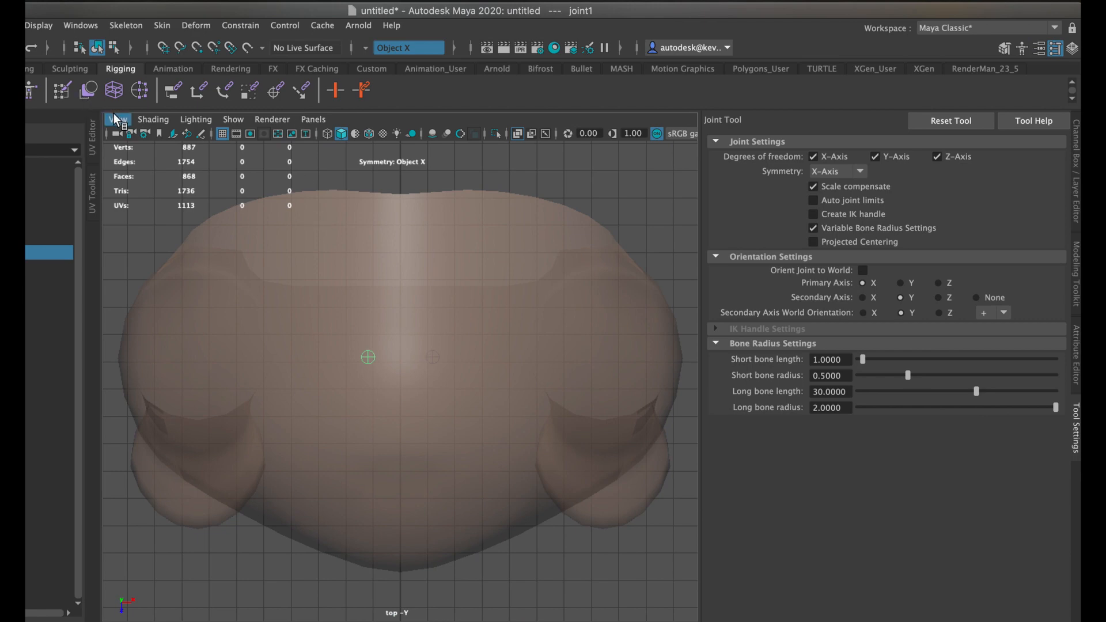
{"action": "key", "text": "ctrl+z"}
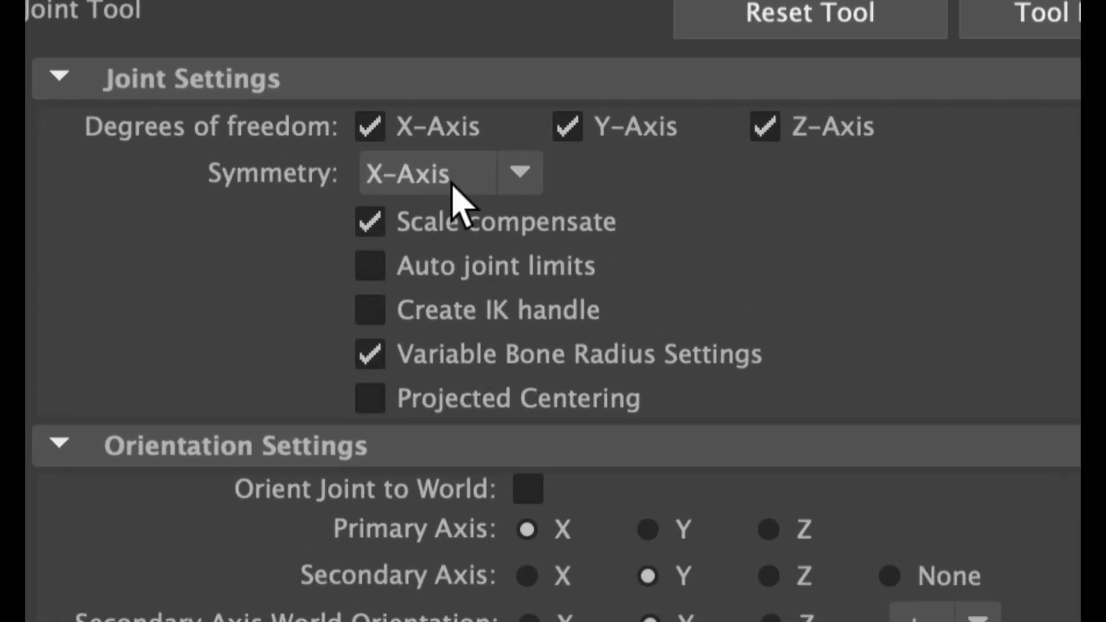
{"action": "left_click", "coordinate": [519, 176]}
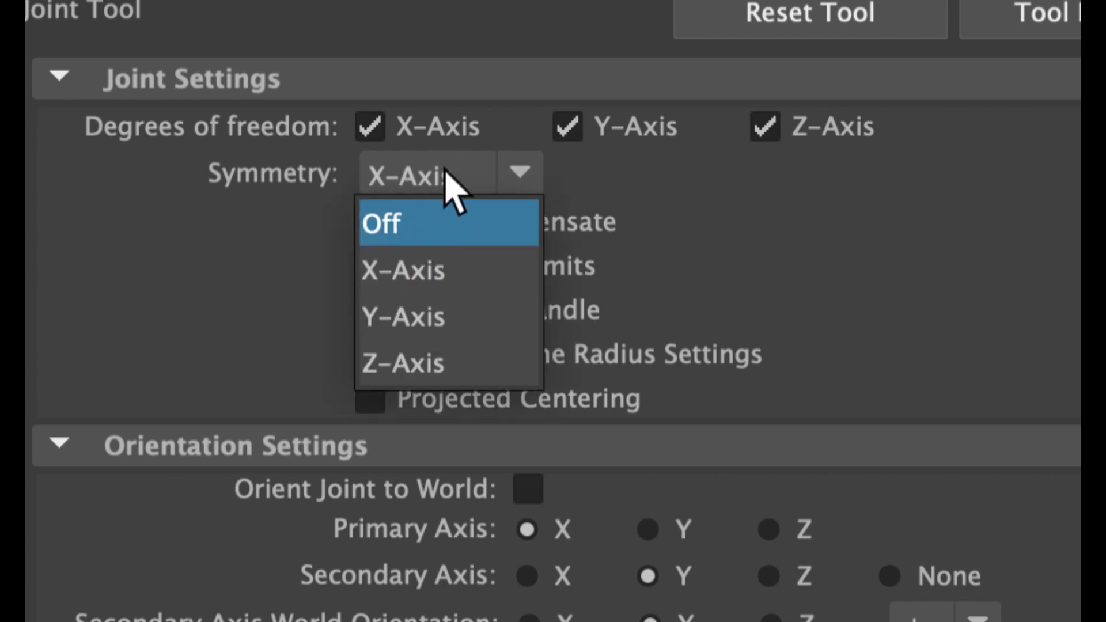
{"action": "left_click", "coordinate": [415, 231]}
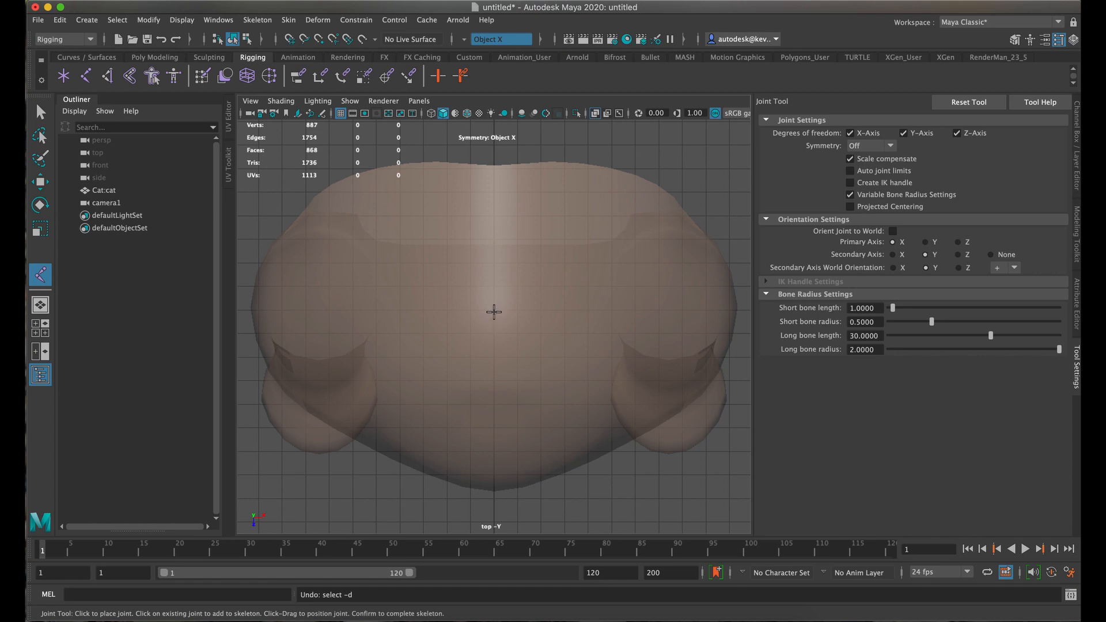
Place two connected joints on the body's centerline in the top view, from mid-body to near the neck end.
{"action": "mouse_move", "coordinate": [494, 314]}
{"action": "left_mouse_down"}
{"action": "mouse_move", "coordinate": [492, 343]}
{"action": "mouse_move", "coordinate": [494, 300]}
{"action": "left_mouse_up"}
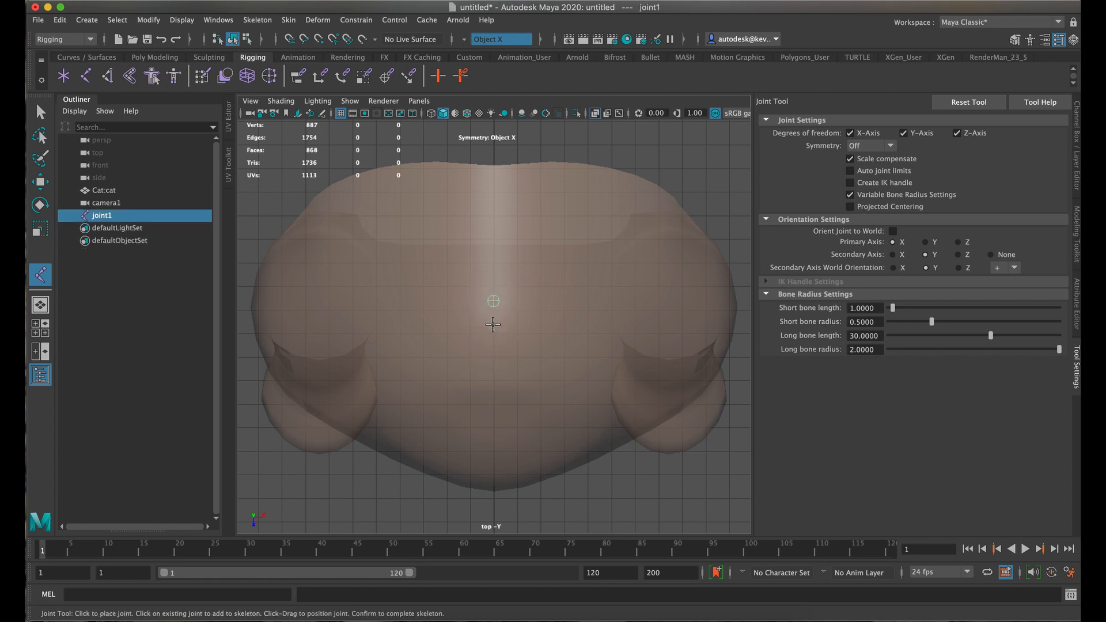
{"action": "left_click", "coordinate": [494, 452]}
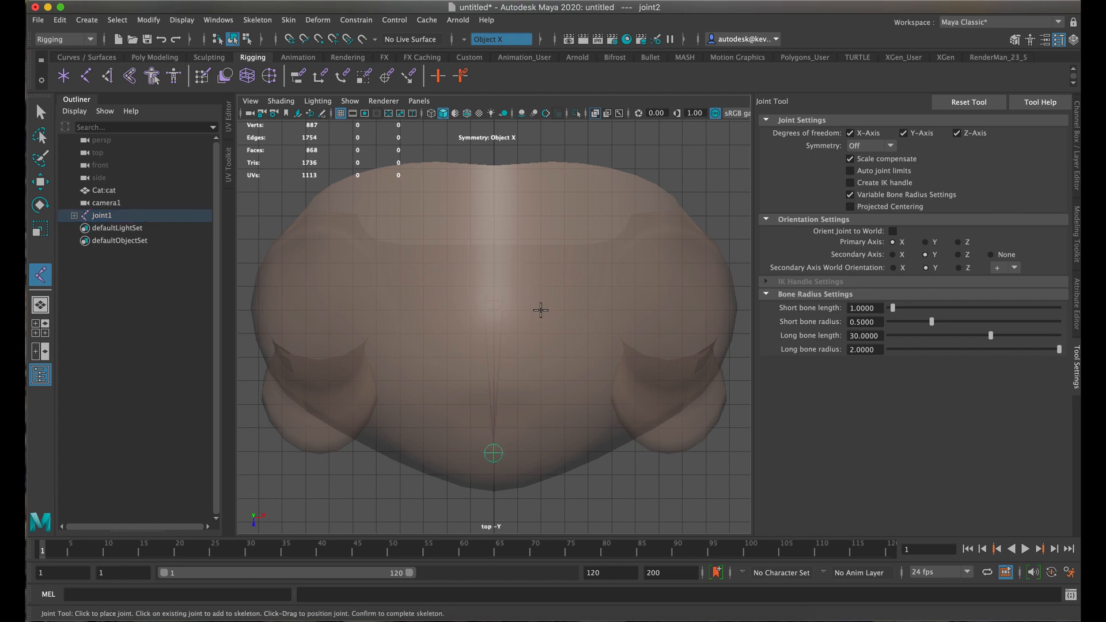
Raise the root joint with its child into the upper body to a height of about 27 cm in the side view, with X-Ray on.
{"action": "key", "text": "space"}
{"action": "key", "text": "space"}
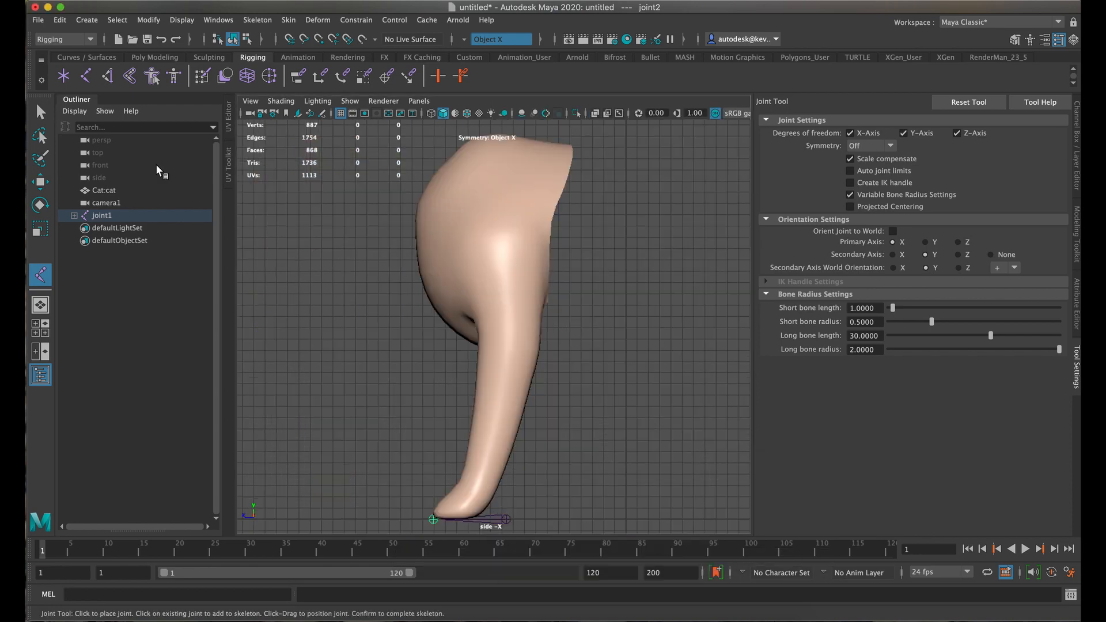
{"action": "left_click", "coordinate": [40, 112]}
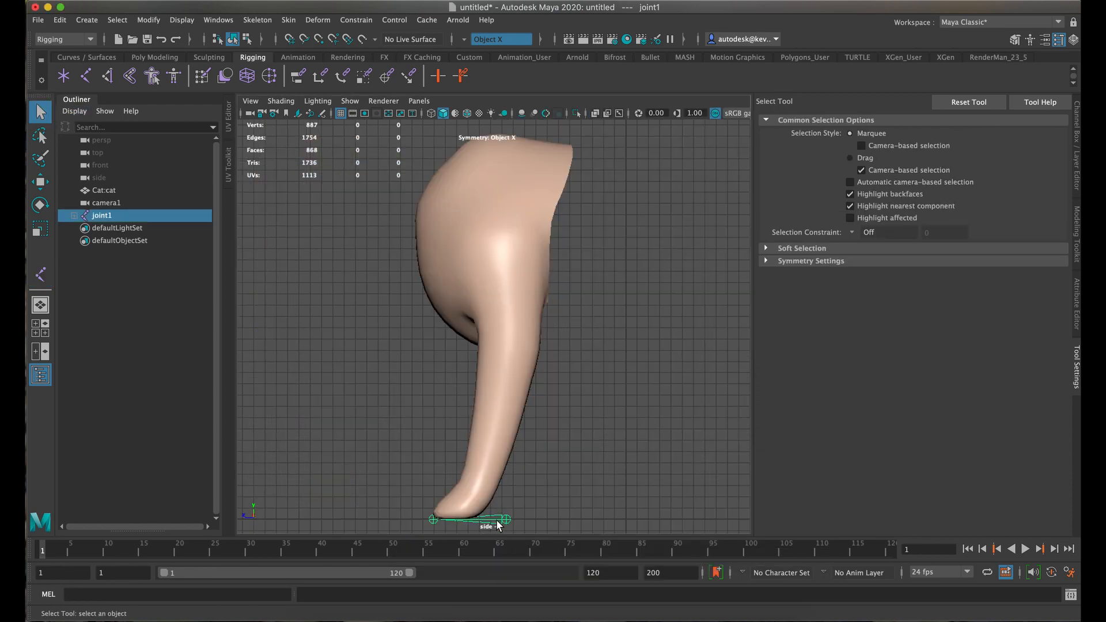
{"action": "key", "text": "e"}
{"action": "key", "text": "w"}
{"action": "key", "text": "t"}
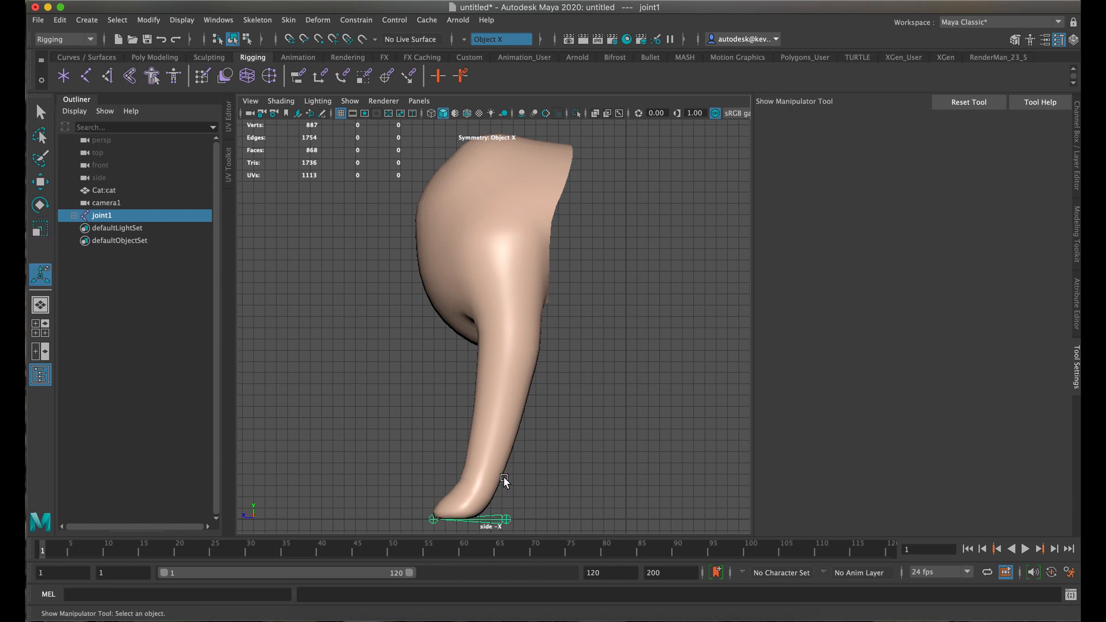
{"action": "key", "text": "w"}
{"action": "left_click_drag", "start_coordinate": [506, 469], "coordinate": [508, 154]}
{"action": "left_click", "coordinate": [595, 113]}
{"action": "left_click", "coordinate": [507, 182]}
Select the child joint at the neck end and move it slightly upward in the side view.
{"action": "left_click", "coordinate": [440, 213]}
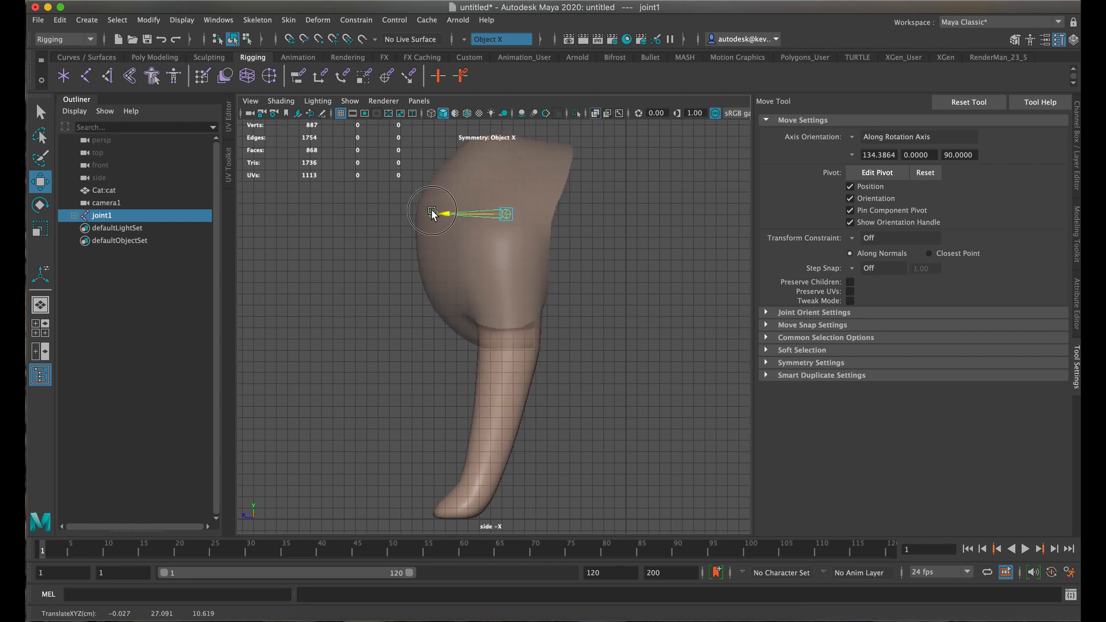
{"action": "left_click_drag", "start_coordinate": [369, 191], "coordinate": [462, 247]}
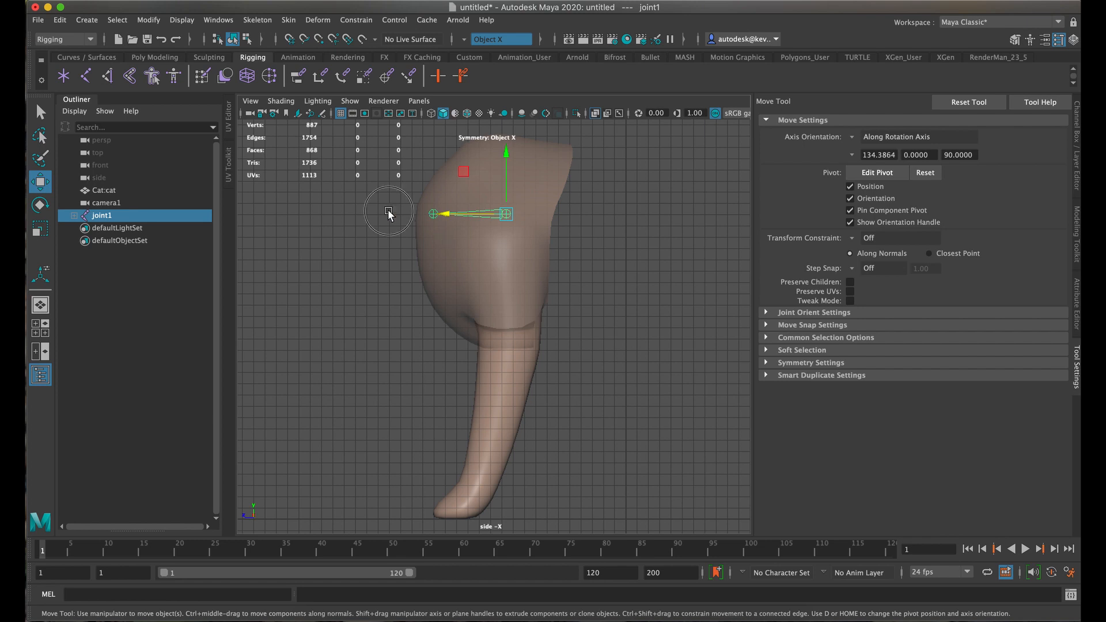
{"action": "left_click", "coordinate": [388, 215]}
{"action": "left_click", "coordinate": [435, 216]}
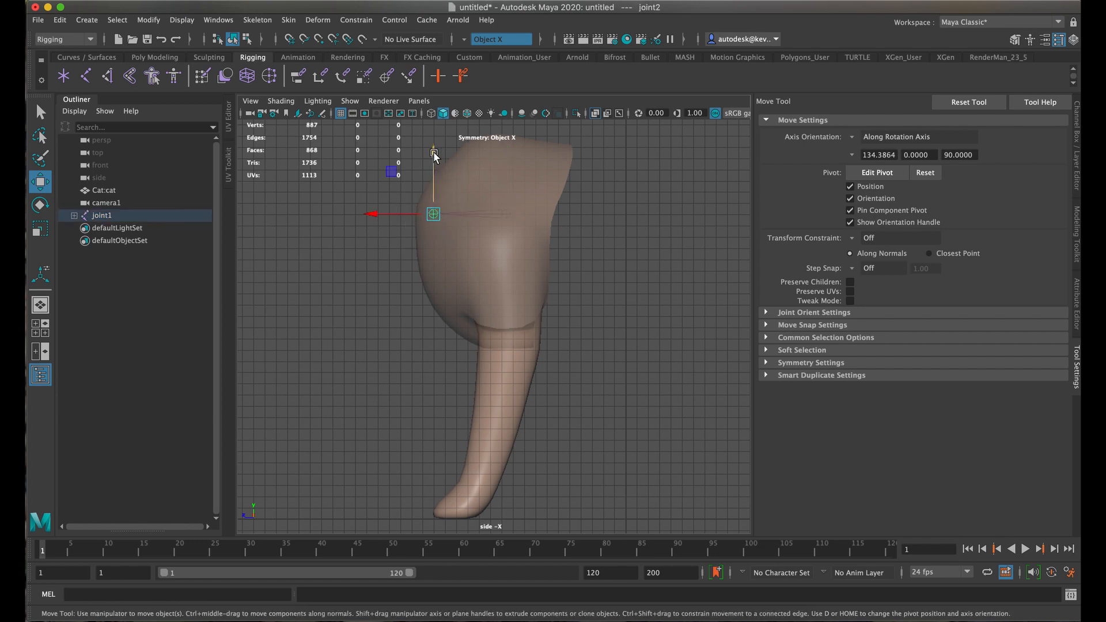
{"action": "left_click_drag", "start_coordinate": [437, 157], "coordinate": [439, 144]}
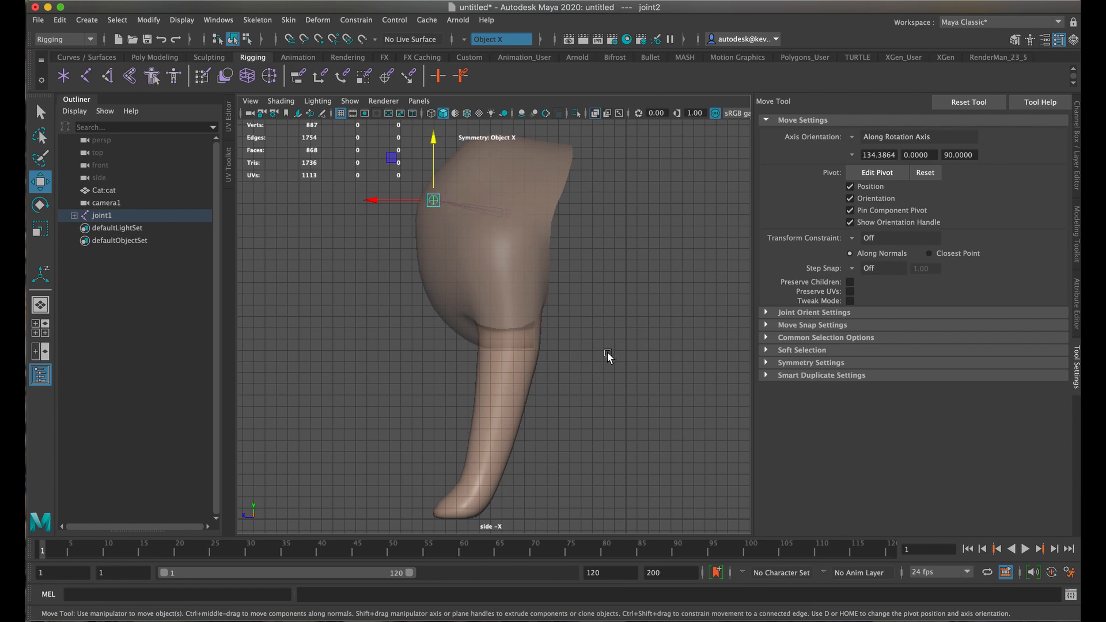
Switch to an enlarged front view and turn on its X-Ray display.
{"action": "key", "text": "space"}
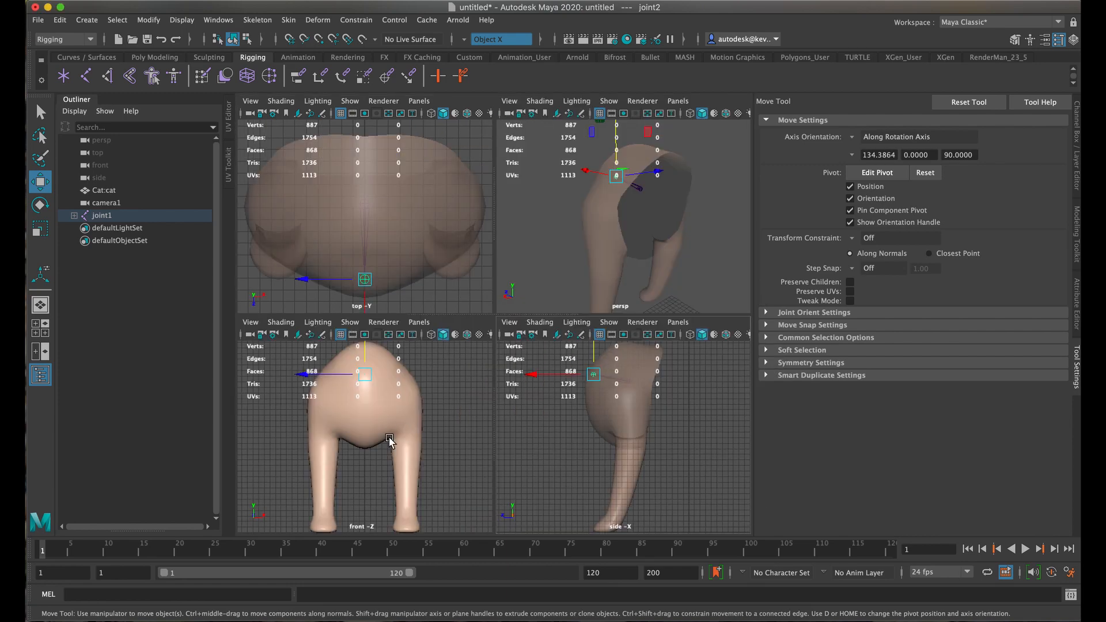
{"action": "key", "text": "space"}
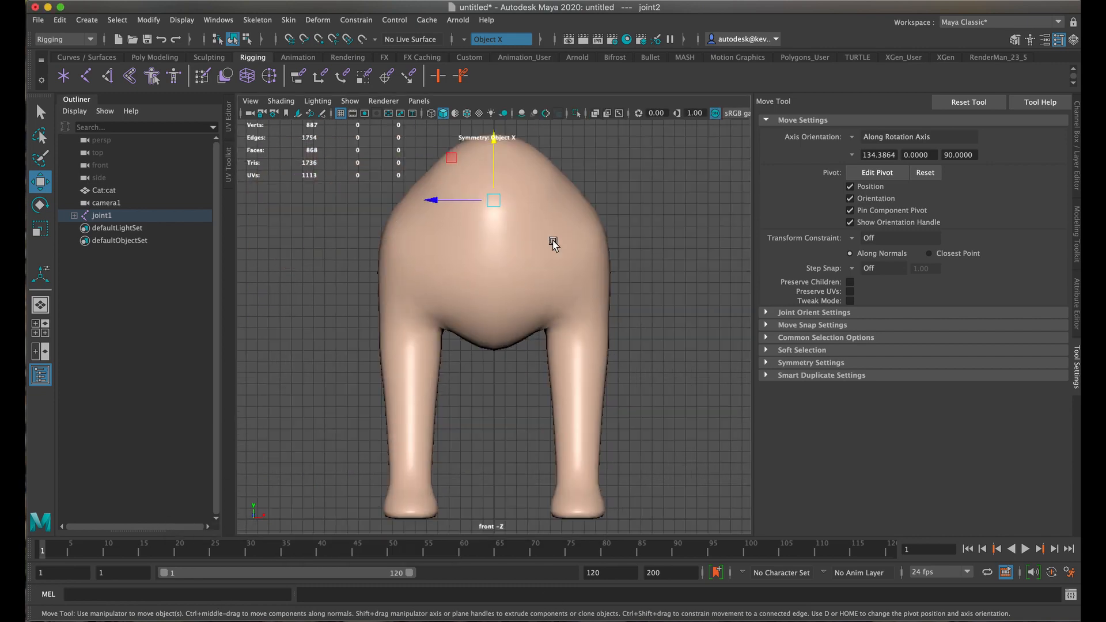
{"action": "left_click", "coordinate": [596, 113]}
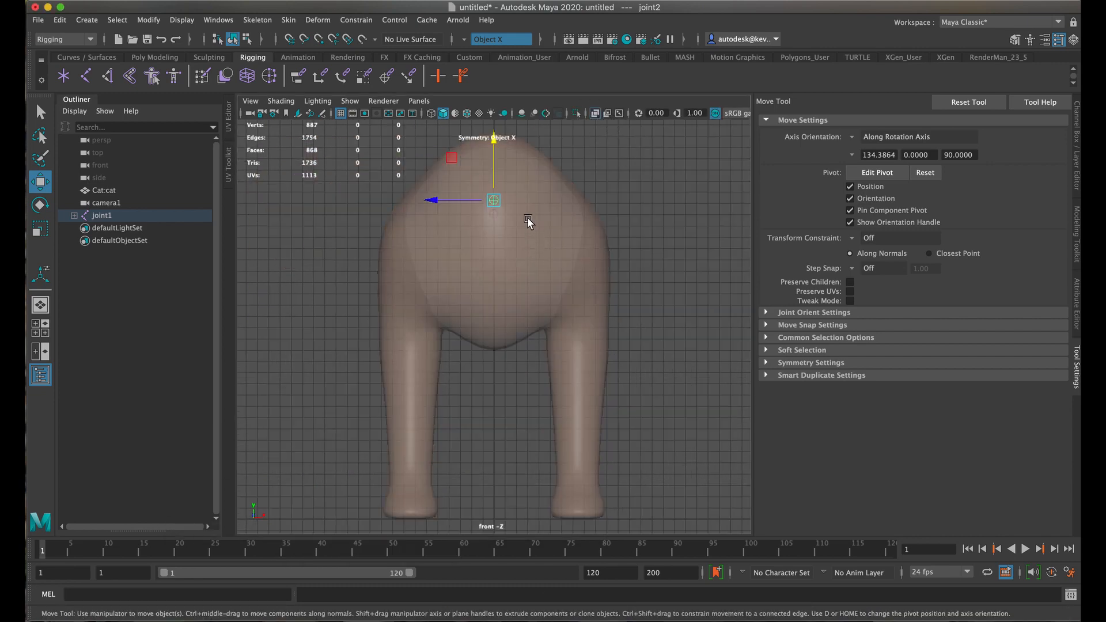
Activate the Joint tool in the front view, close in on the upper body, with its symmetry set to X-Axis.
{"action": "scroll", "coordinate": [509, 204], "scroll_direction": "up", "scroll_amount": 4}
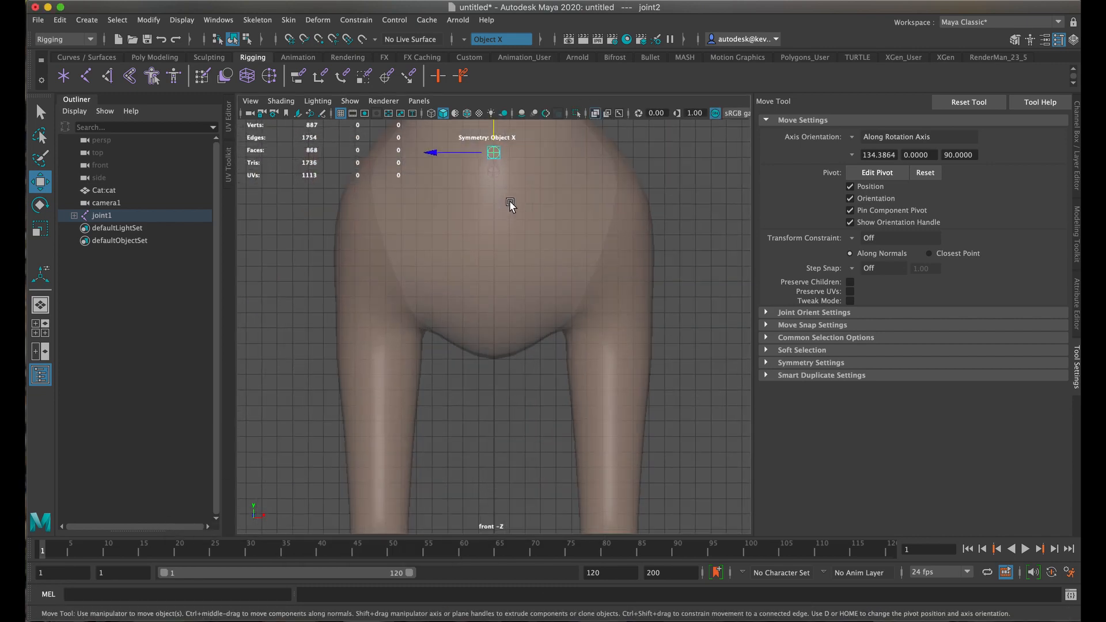
{"action": "scroll", "coordinate": [509, 201], "scroll_direction": "up", "scroll_amount": 3}
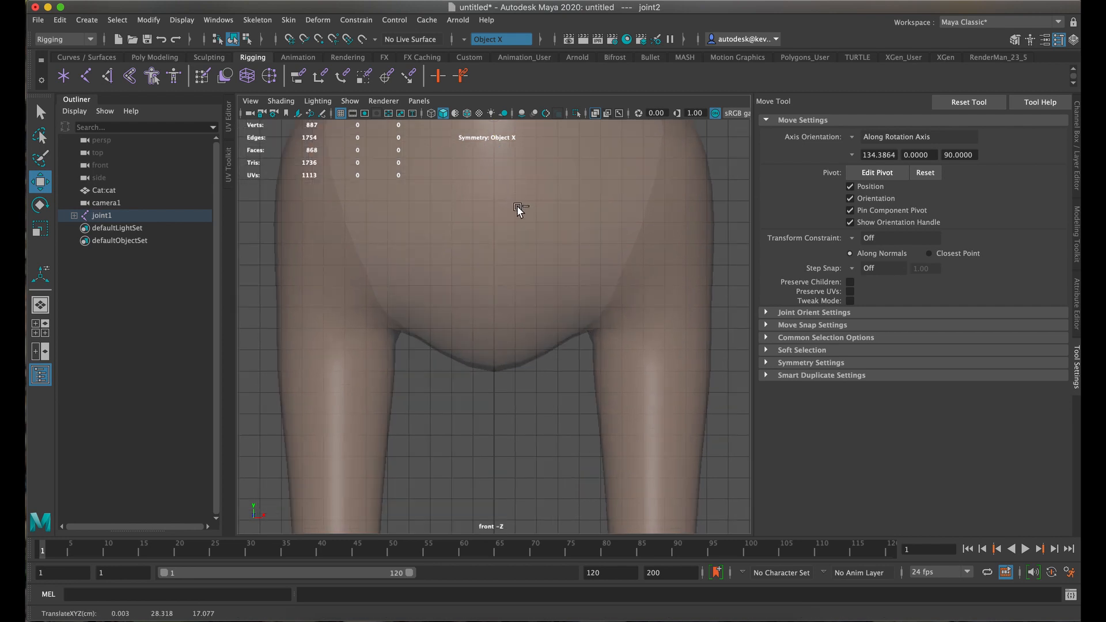
{"action": "middle_click_drag", "start_coordinate": [523, 186], "coordinate": [522, 340], "text": "alt"}
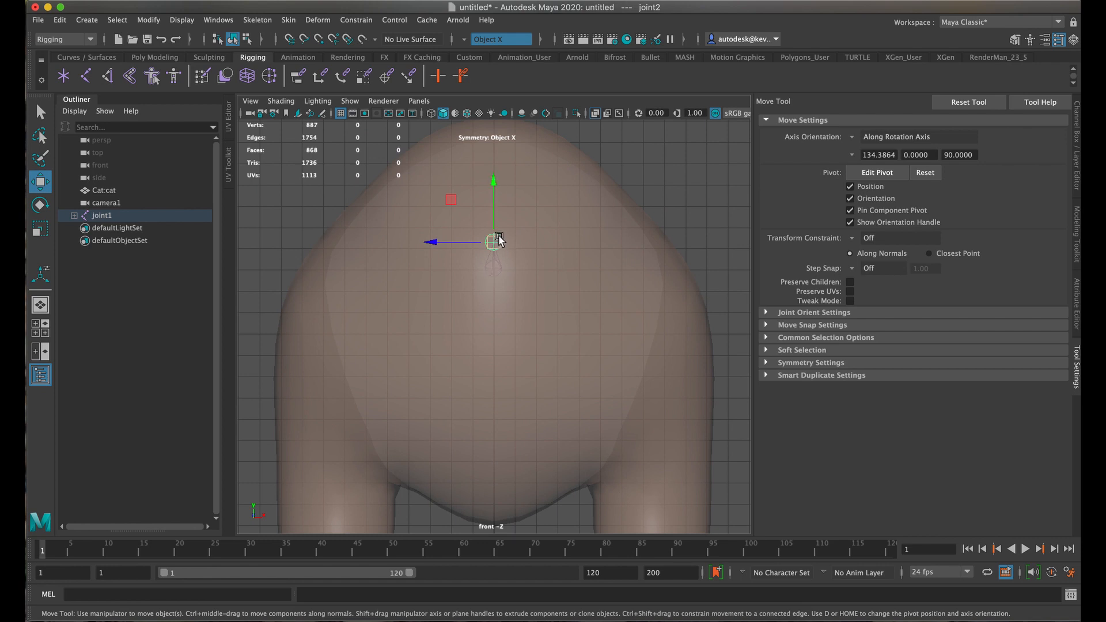
{"action": "left_click", "coordinate": [494, 272]}
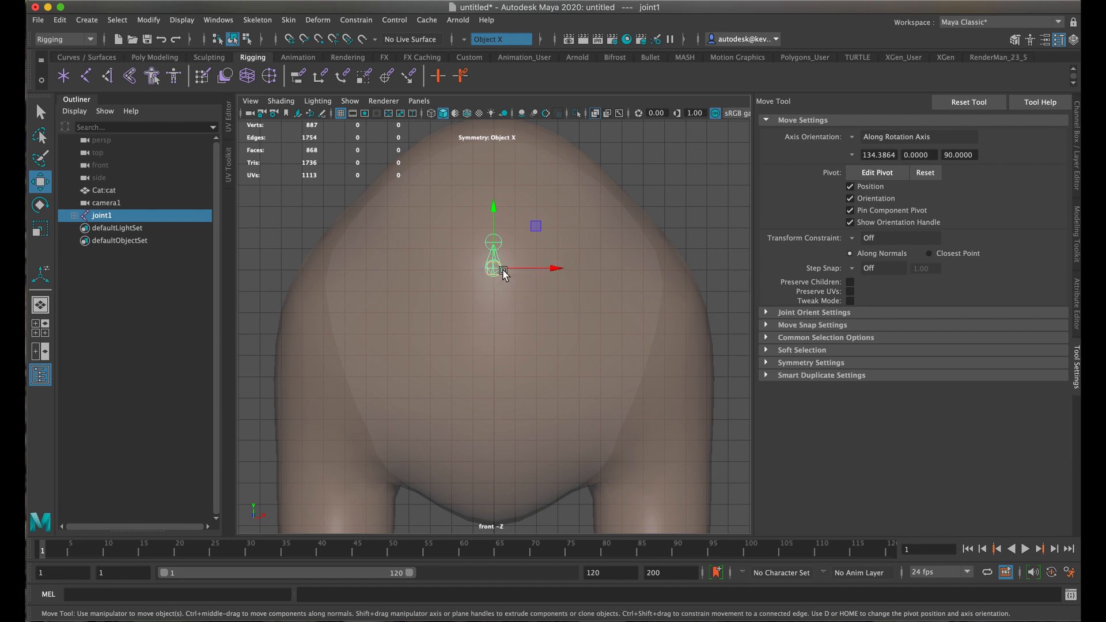
{"action": "left_click", "coordinate": [86, 76]}
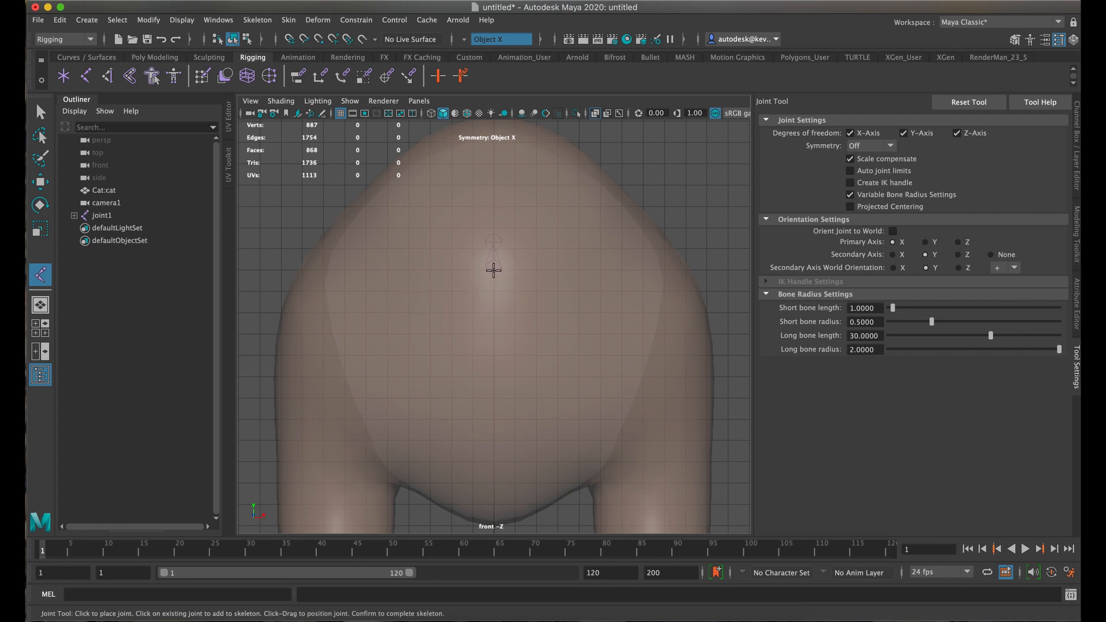
{"action": "left_click", "coordinate": [887, 148]}
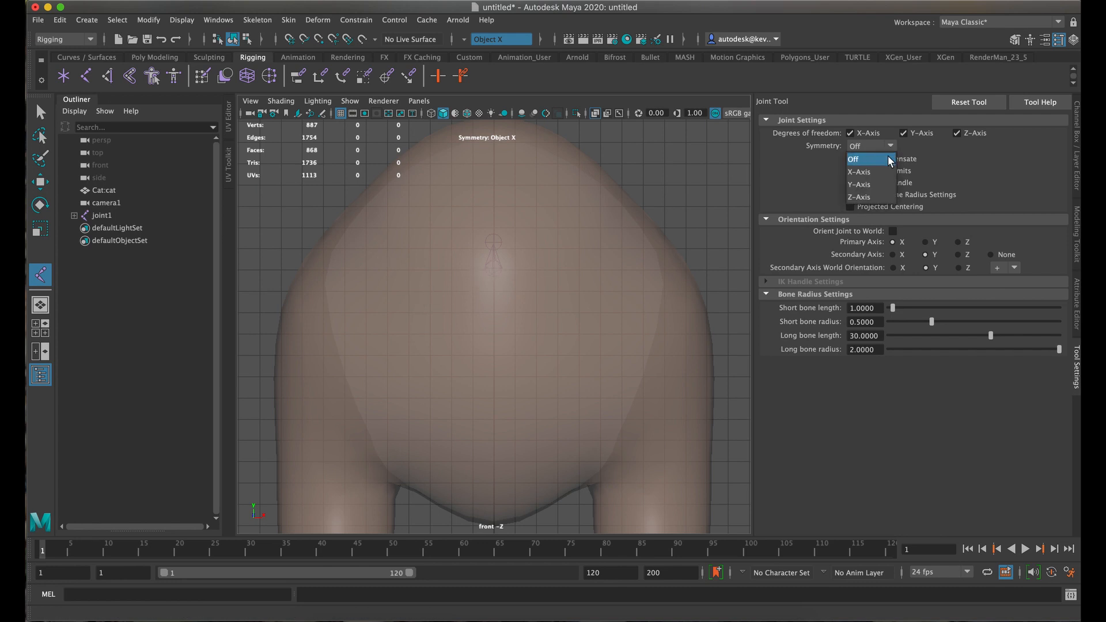
{"action": "left_click", "coordinate": [882, 163]}
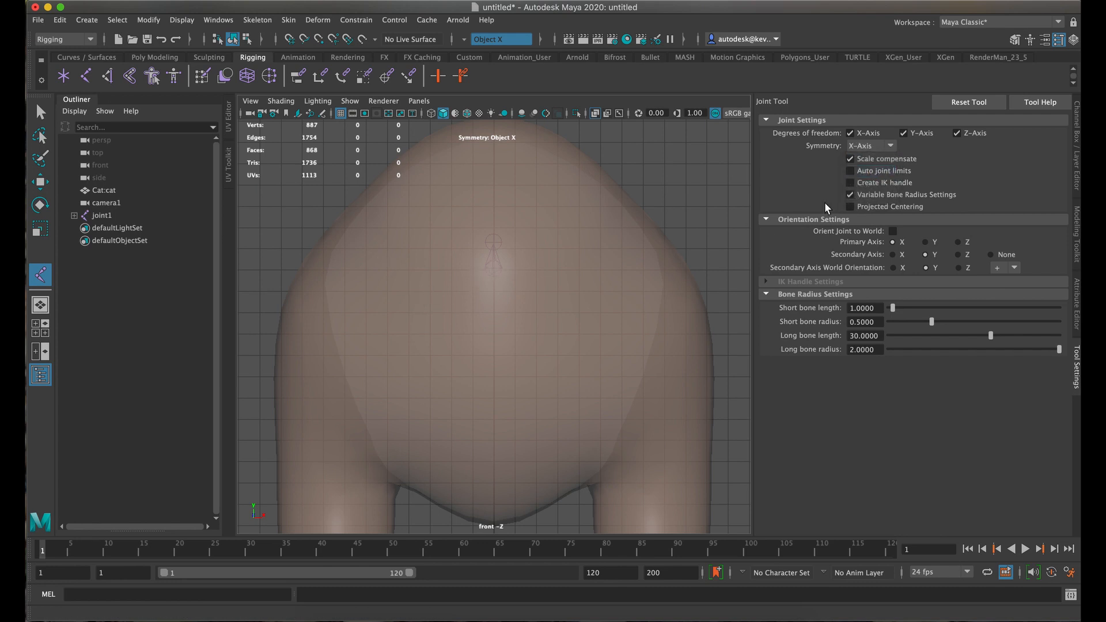
Starting from the root joint, add a joint on the body's centerline and a mirrored pair of shoulder joints.
{"action": "left_click", "coordinate": [494, 267]}
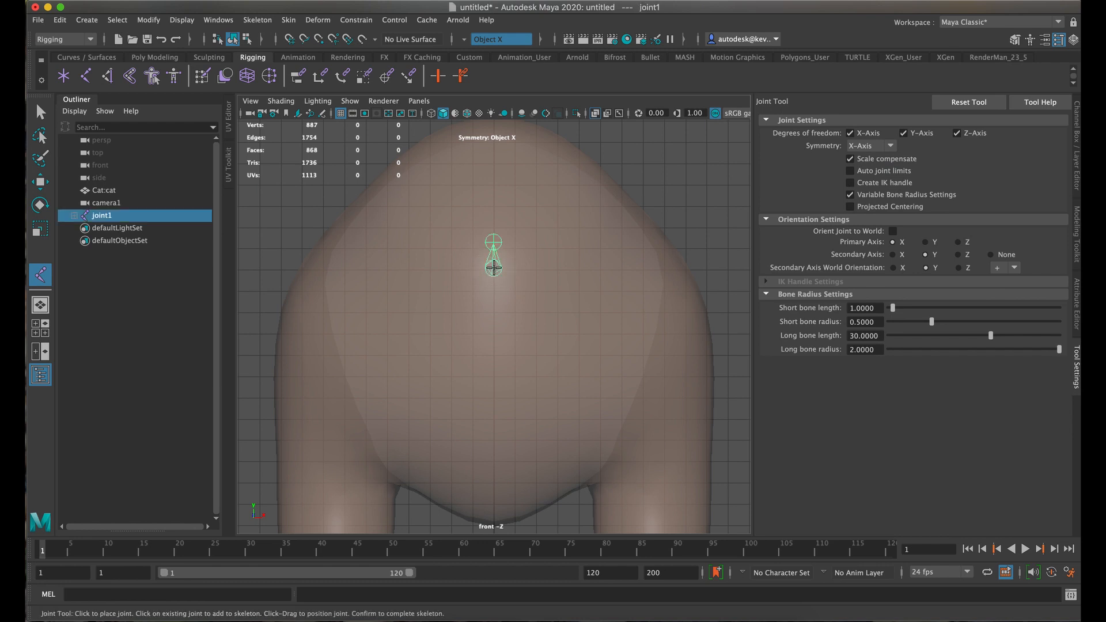
{"action": "left_click", "coordinate": [494, 270]}
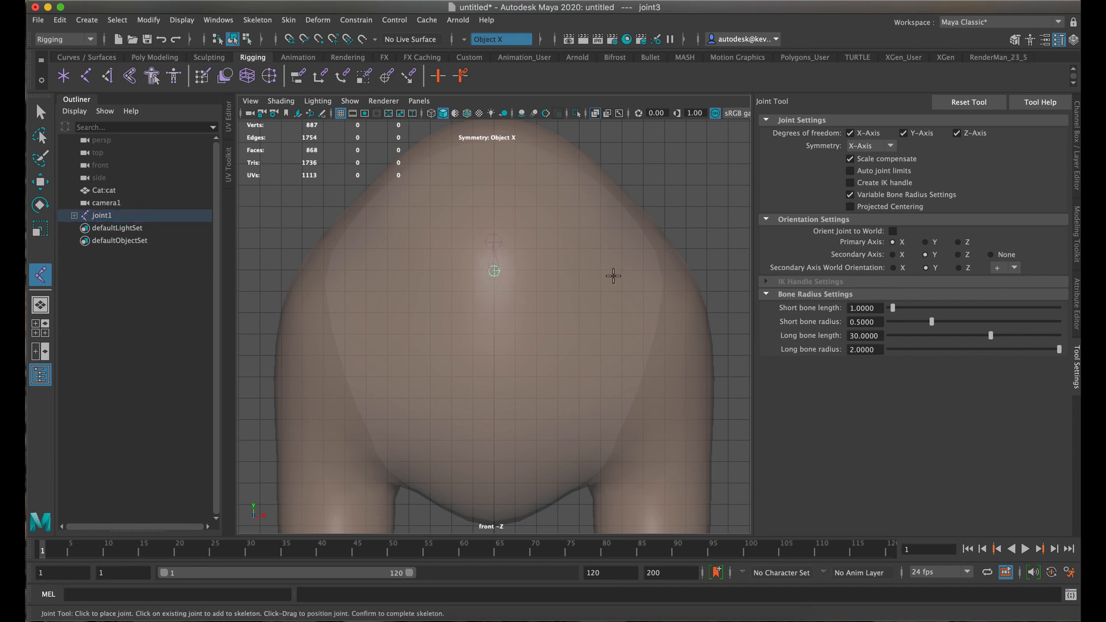
{"action": "left_click", "coordinate": [657, 319]}
Extend the mirrored chains down both legs with joints at mid-leg, just above the paw and at the paw's base.
{"action": "scroll", "coordinate": [705, 364], "scroll_direction": "down", "scroll_amount": 3}
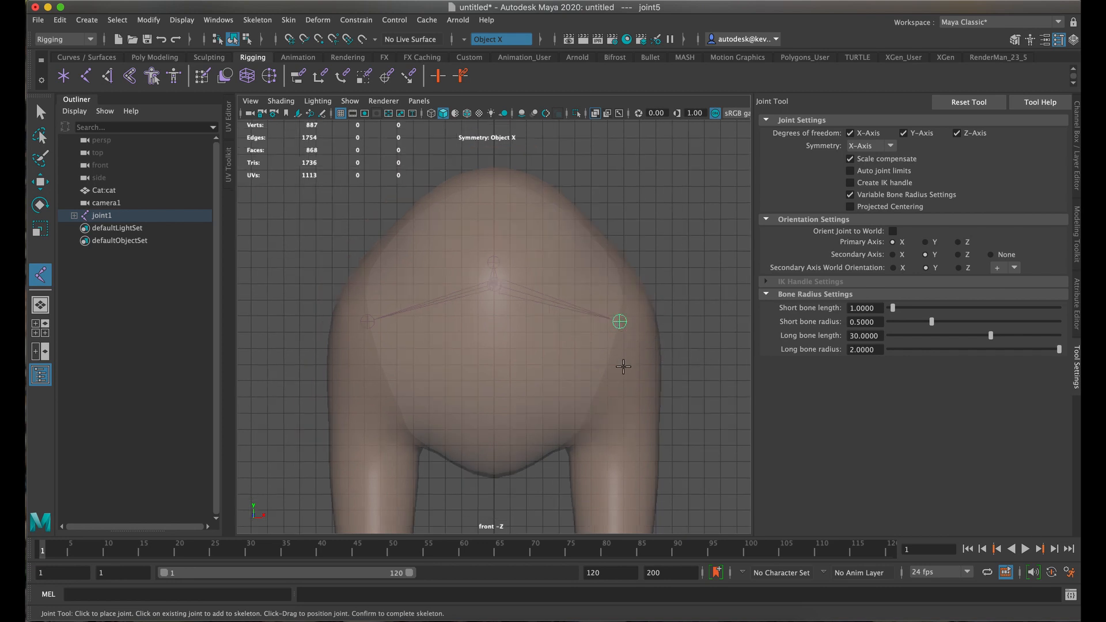
{"action": "middle_click_drag", "start_coordinate": [629, 378], "coordinate": [610, 252], "text": "alt"}
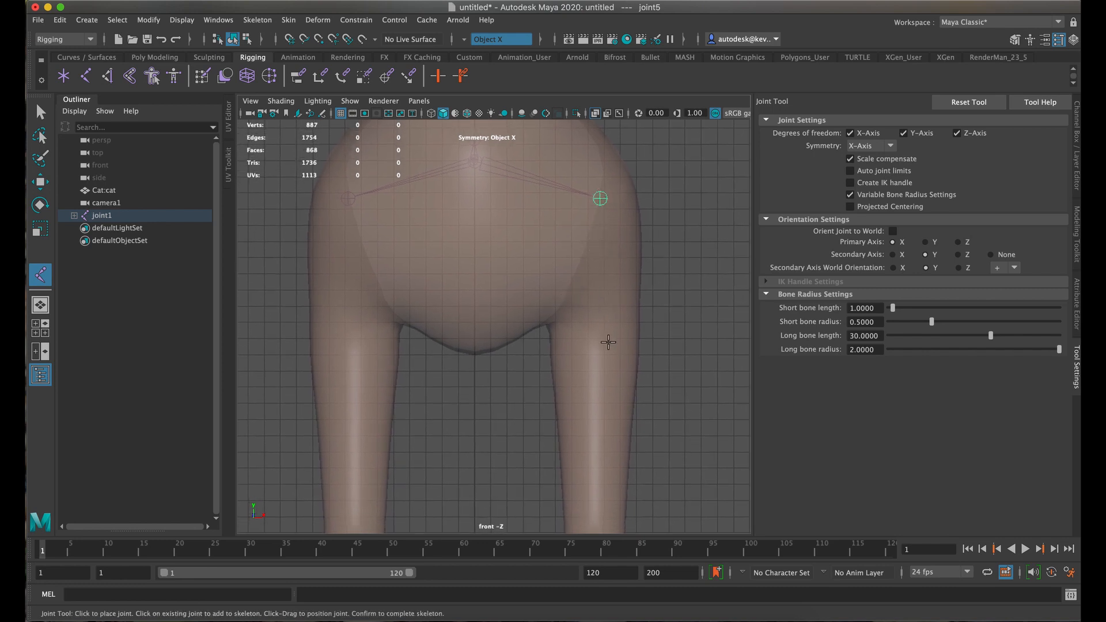
{"action": "left_click_drag", "start_coordinate": [602, 374], "coordinate": [612, 358], "text": "alt"}
{"action": "scroll", "coordinate": [632, 417], "scroll_direction": "down", "scroll_amount": 1}
{"action": "scroll", "coordinate": [605, 436], "scroll_direction": "down", "scroll_amount": 1}
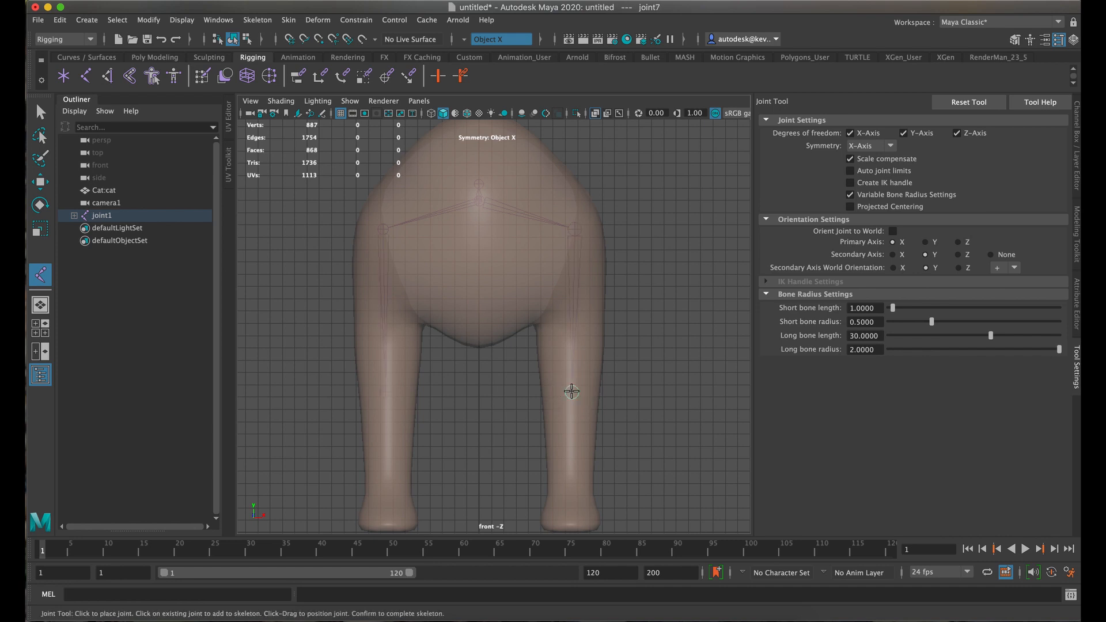
{"action": "left_click", "coordinate": [571, 392]}
{"action": "left_click", "coordinate": [570, 524]}
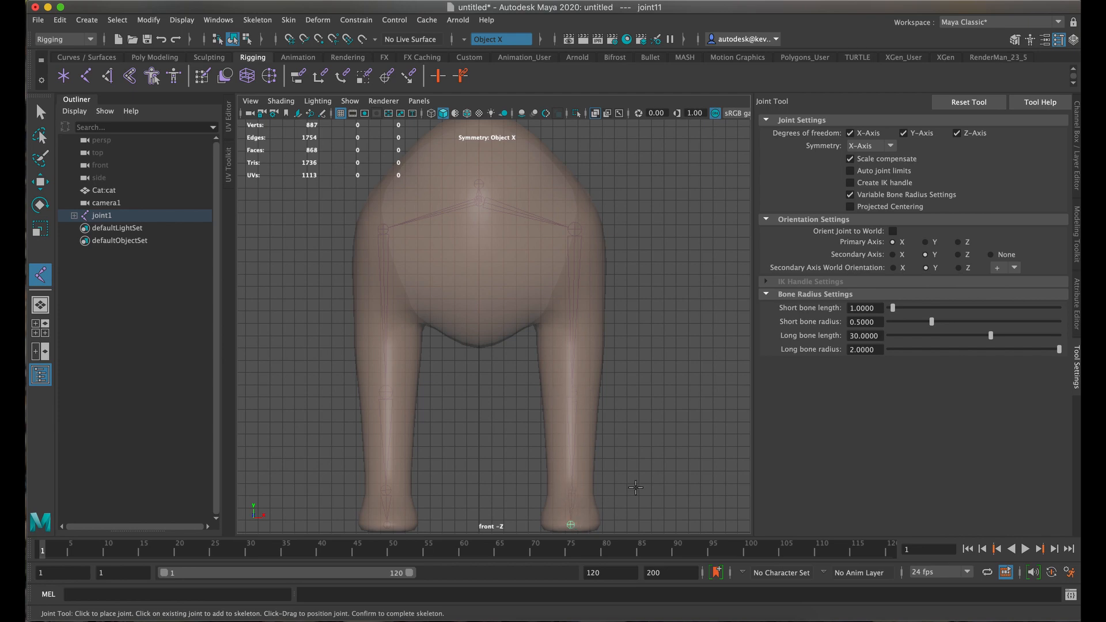
Finish the joint chains and examine how they sit inside the body and legs in the side and perspective views.
{"action": "key", "text": "space"}
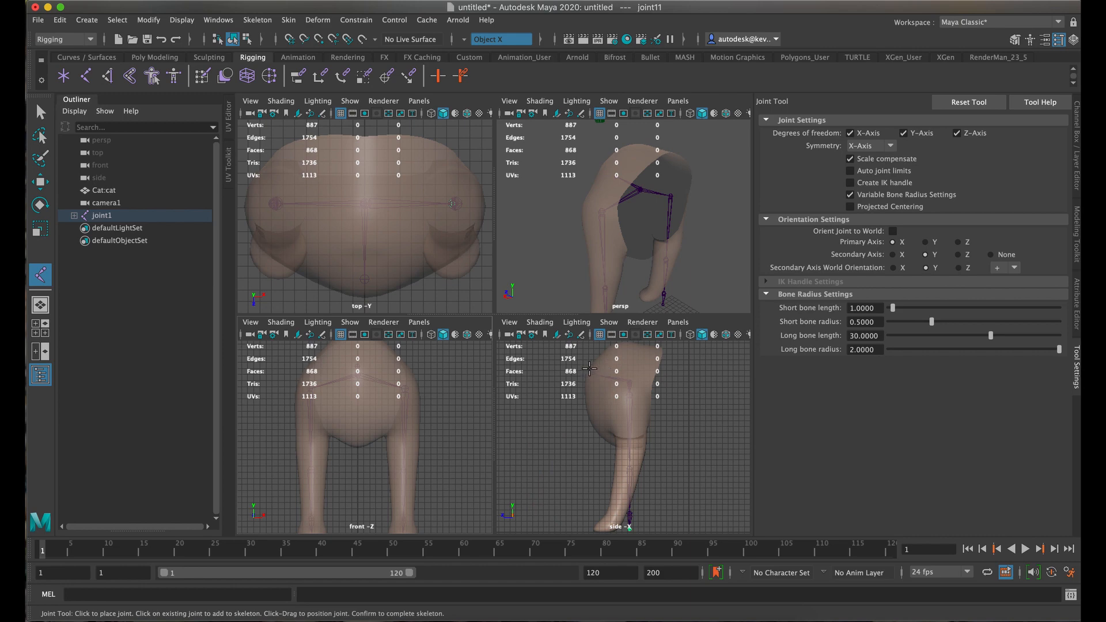
{"action": "key", "text": "space"}
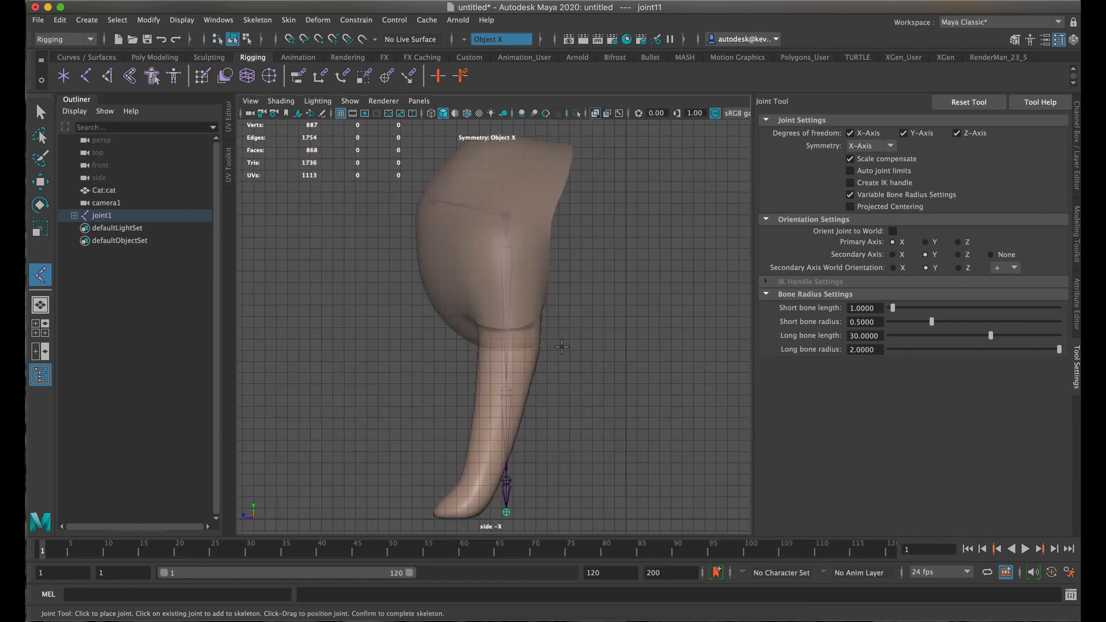
{"action": "scroll", "coordinate": [562, 346], "scroll_direction": "up", "scroll_amount": 4}
{"action": "scroll", "coordinate": [552, 346], "scroll_direction": "down", "scroll_amount": 1}
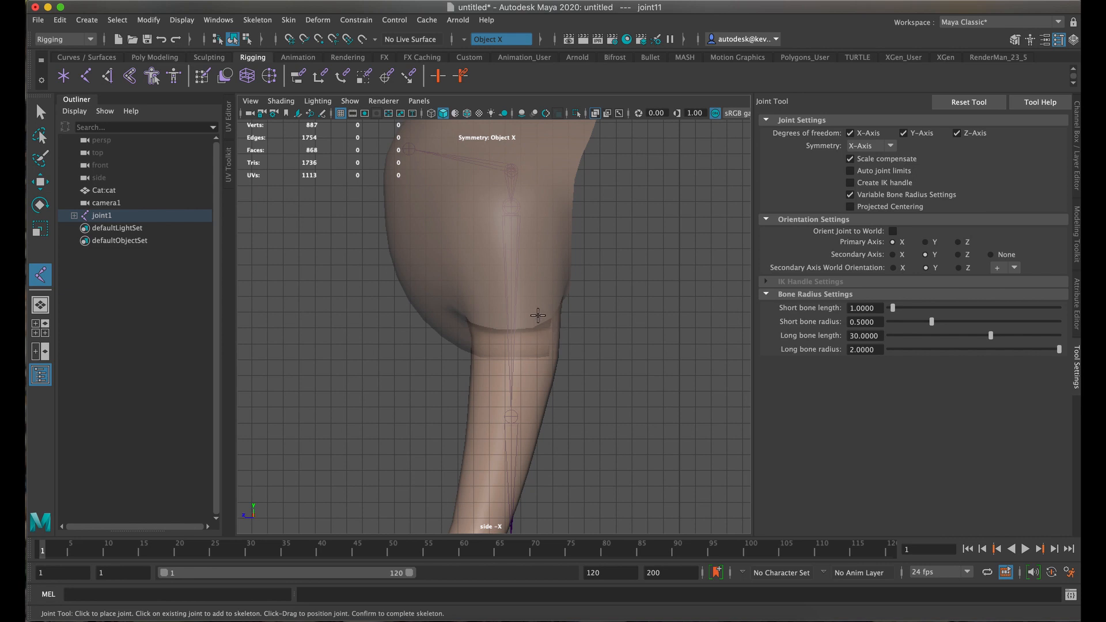
{"action": "key", "text": "q"}
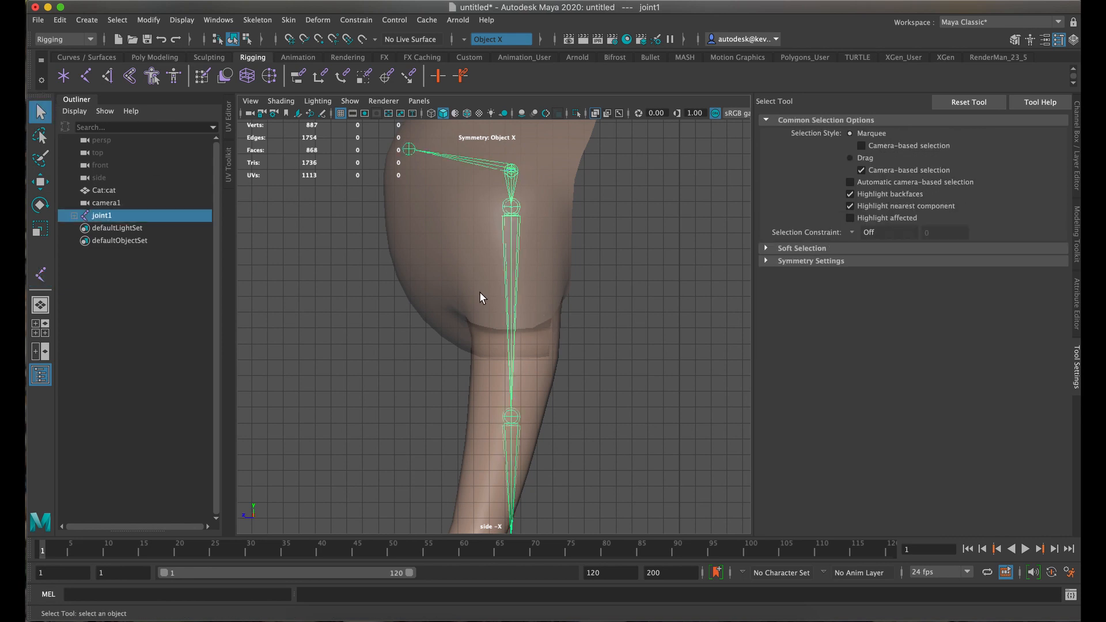
{"action": "left_click_drag", "start_coordinate": [472, 308], "coordinate": [425, 309], "text": "alt"}
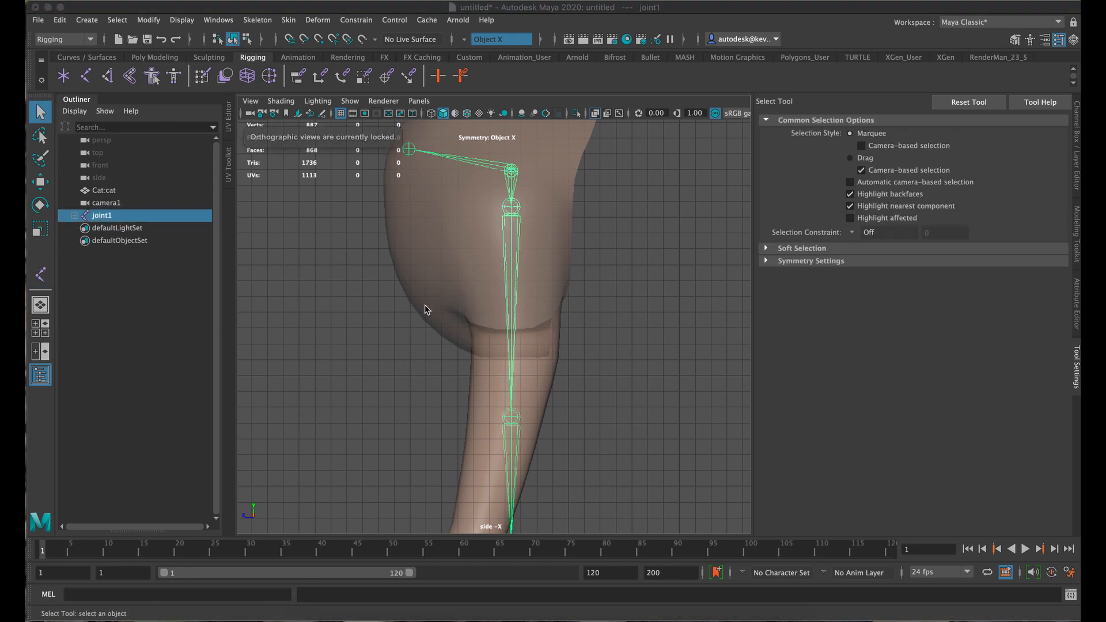
{"action": "left_click", "coordinate": [439, 331]}
{"action": "key", "text": "space"}
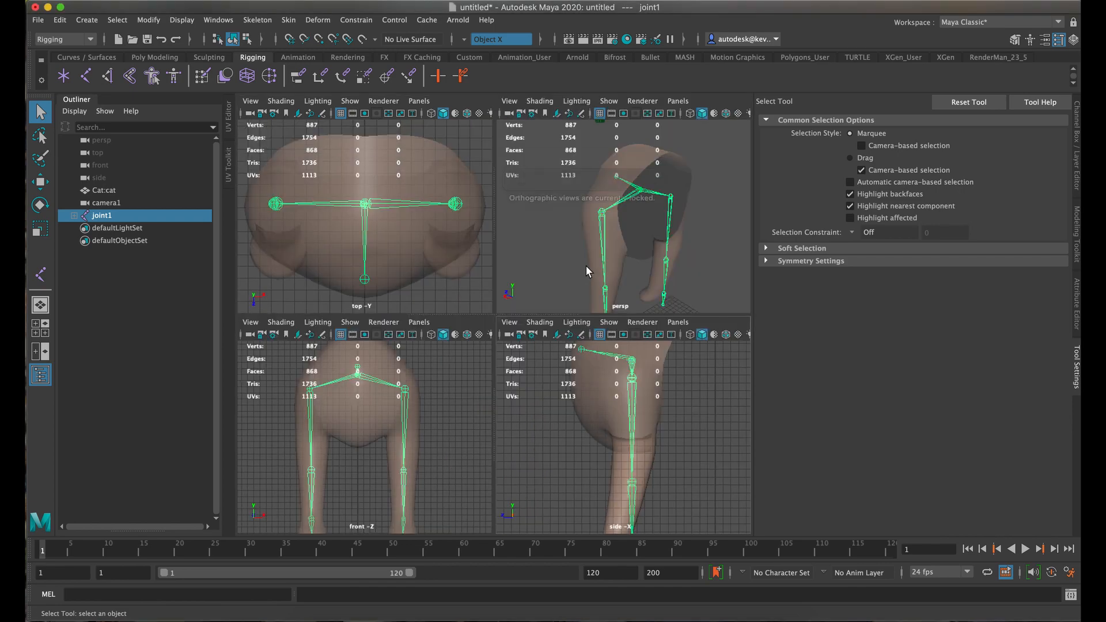
{"action": "key", "text": "space"}
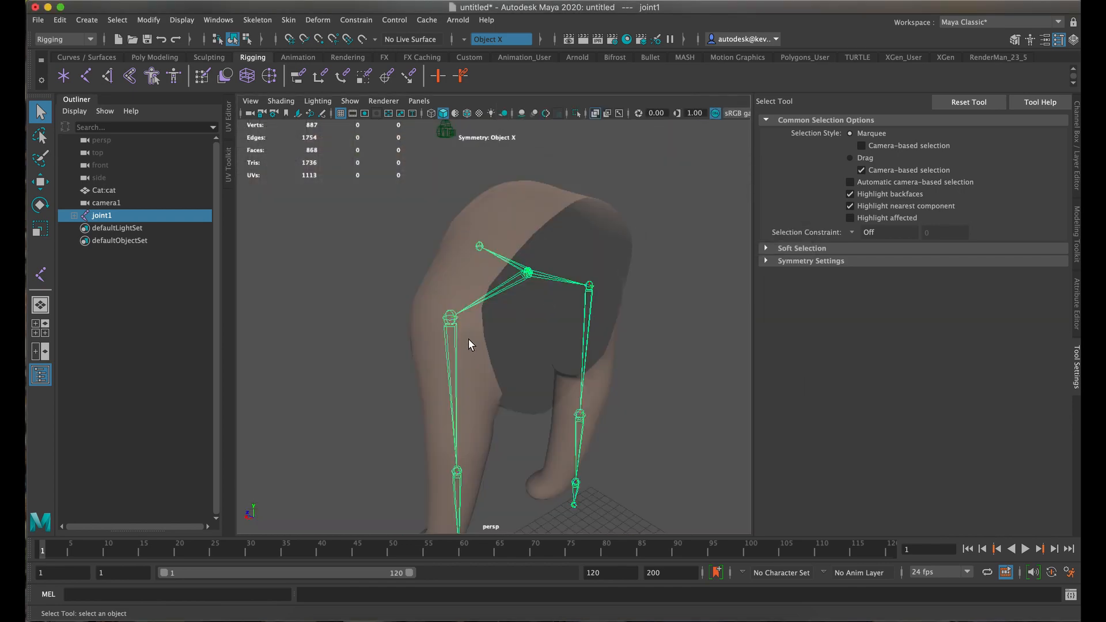
{"action": "left_click_drag", "start_coordinate": [468, 339], "coordinate": [616, 277], "text": "alt"}
Lower one shoulder joint with its leg chain to a height of about 23.6 cm, keeping it centered in the side view.
{"action": "left_click", "coordinate": [571, 242]}
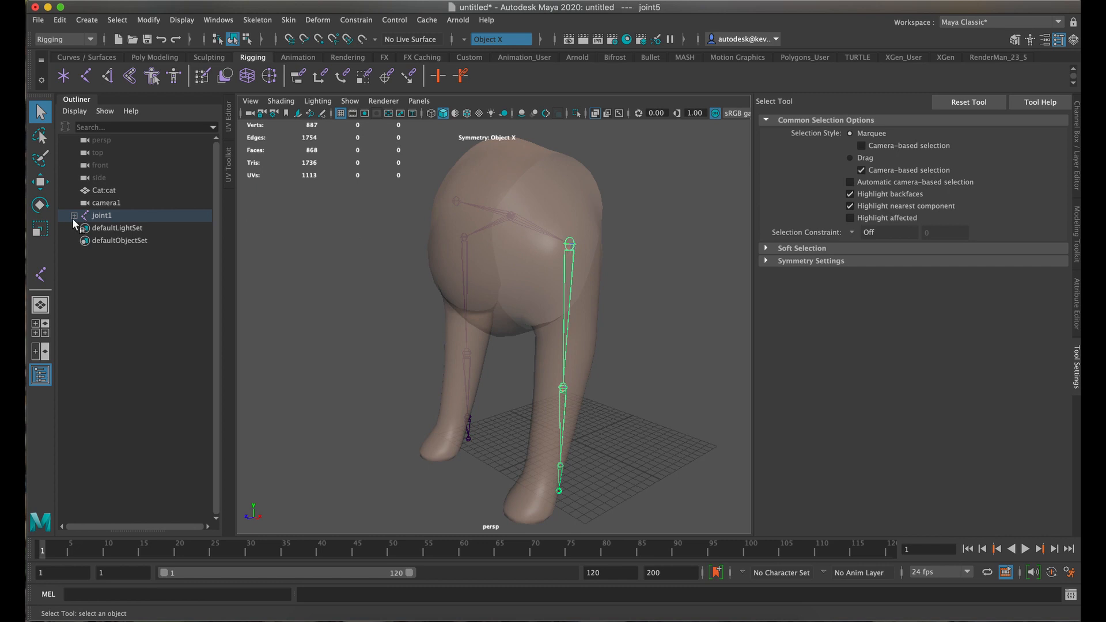
{"action": "left_click", "coordinate": [40, 182]}
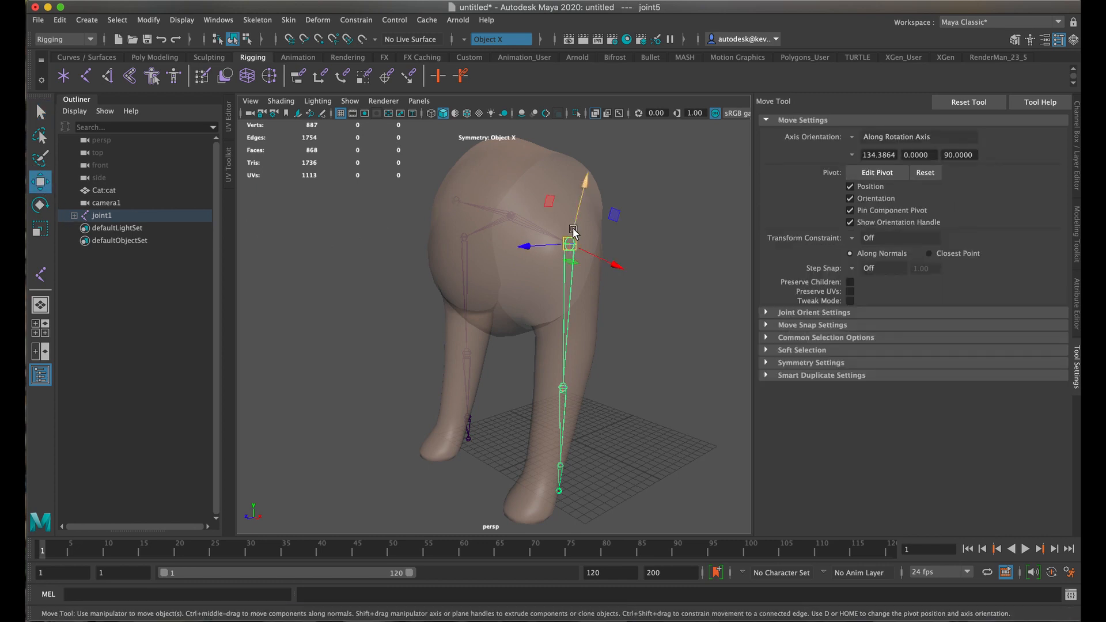
{"action": "left_click_drag", "start_coordinate": [568, 247], "coordinate": [561, 277]}
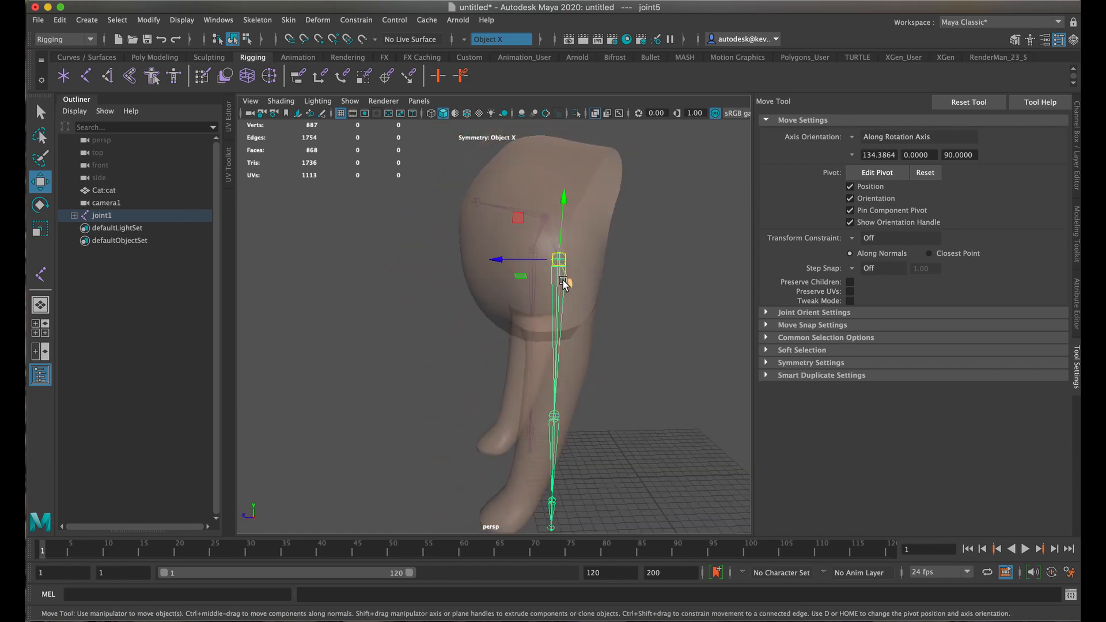
{"action": "key", "text": "space"}
{"action": "key", "text": "space"}
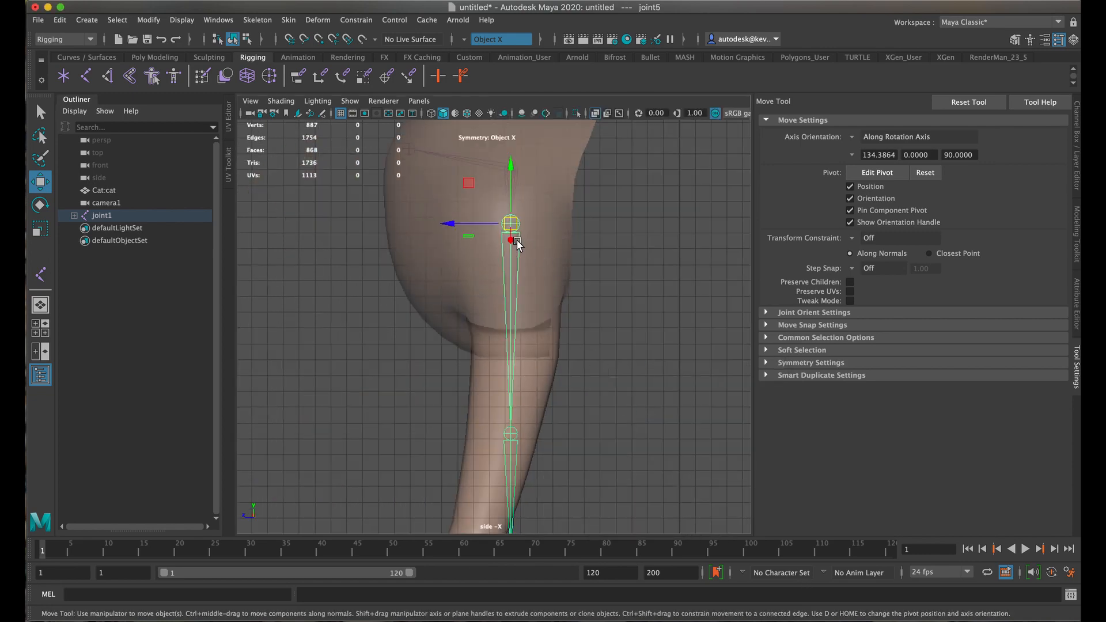
{"action": "left_click_drag", "start_coordinate": [512, 230], "coordinate": [512, 226]}
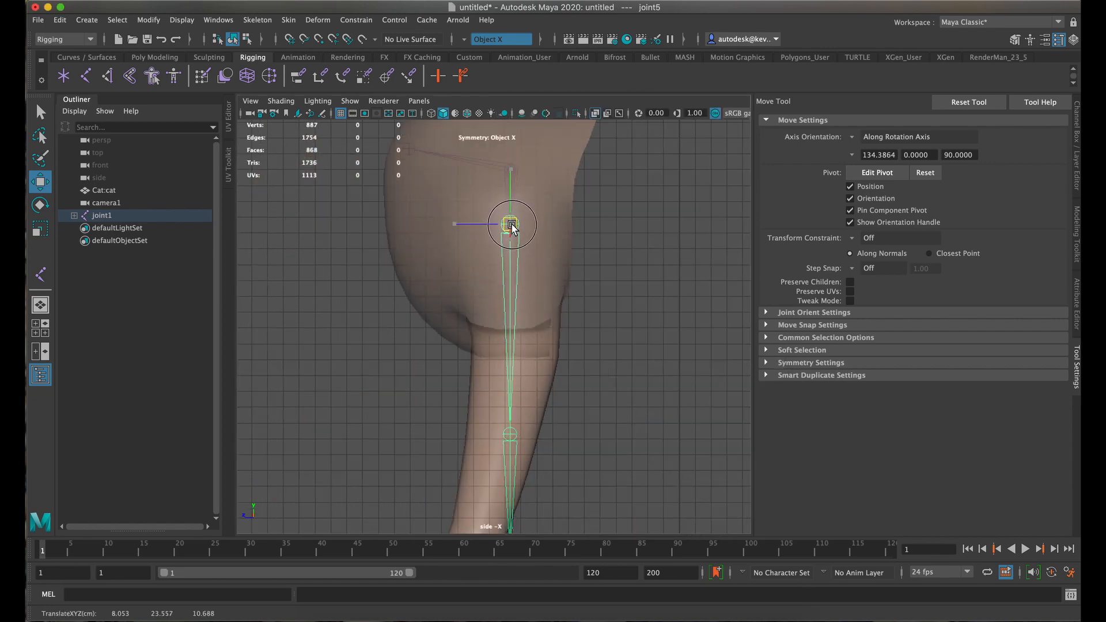
Move the same shoulder joint inward in the front view to about 7.6 cm from the centerline.
{"action": "key", "text": "space"}
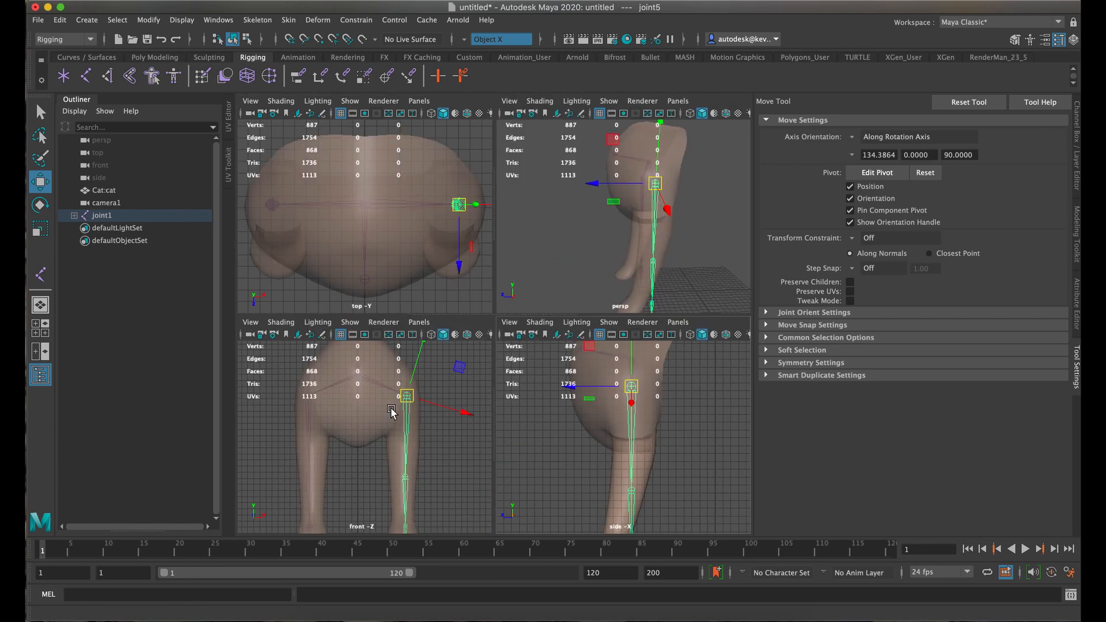
{"action": "key", "text": "space"}
{"action": "left_click_drag", "start_coordinate": [585, 244], "coordinate": [576, 245]}
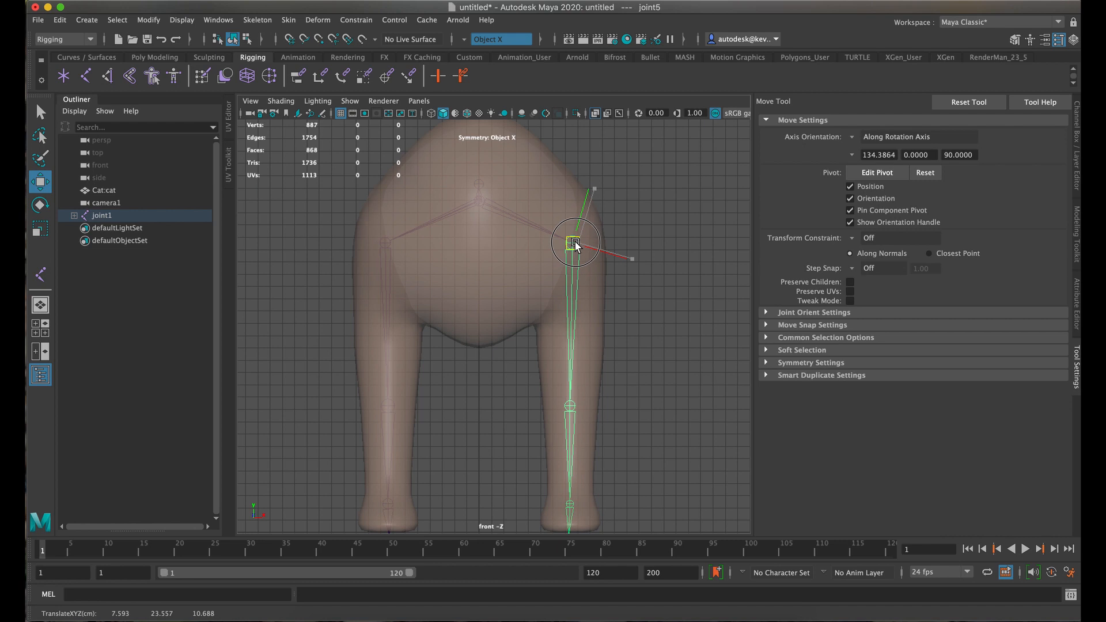
Nudge the mid-leg joint and the ankle joint slightly outward in the front view to center them in the leg.
{"action": "left_click", "coordinate": [570, 406]}
{"action": "left_click_drag", "start_coordinate": [571, 408], "coordinate": [574, 408]}
{"action": "left_click", "coordinate": [571, 504]}
{"action": "left_click_drag", "start_coordinate": [571, 503], "coordinate": [574, 501]}
Raise the end joint of the leg chain from below the ground line into the paw in the front view.
{"action": "scroll", "coordinate": [590, 485], "scroll_direction": "down", "scroll_amount": 1}
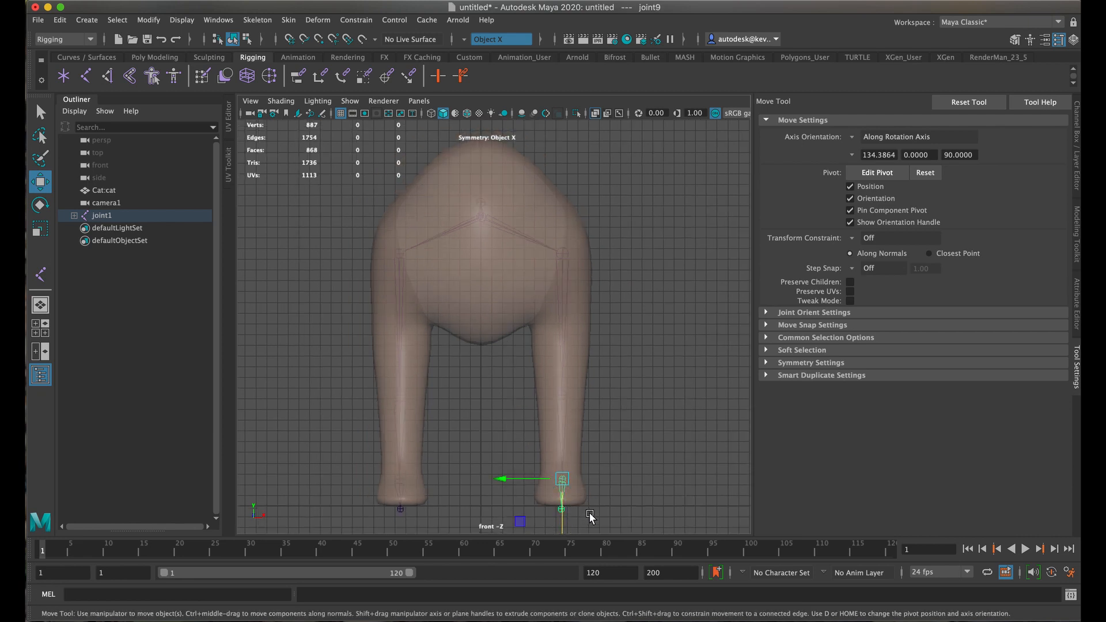
{"action": "key", "text": "f"}
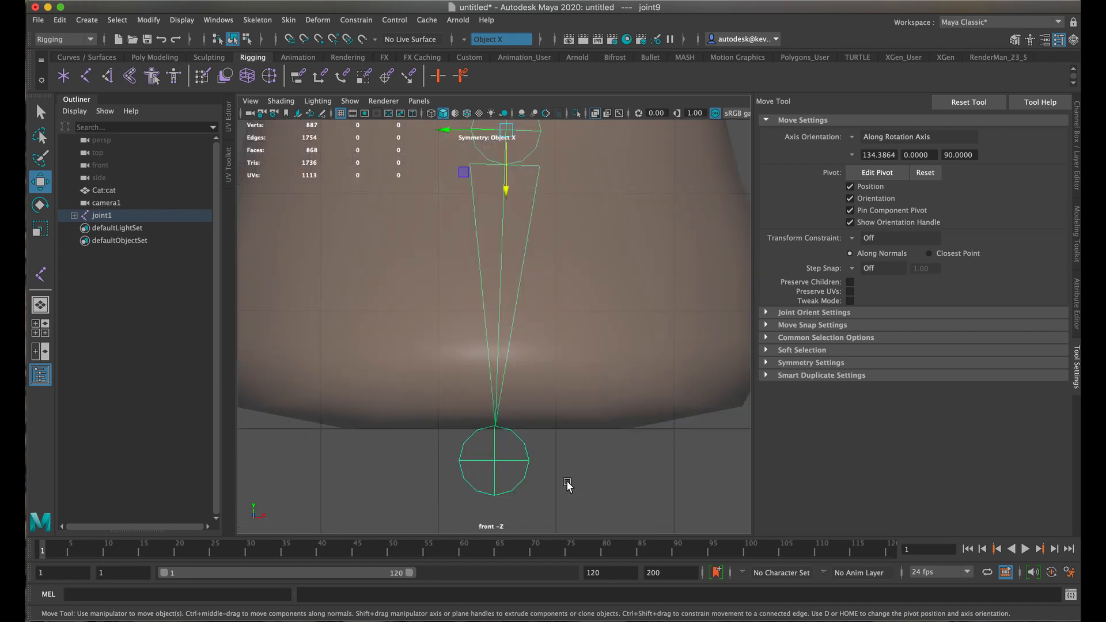
{"action": "left_click", "coordinate": [465, 447]}
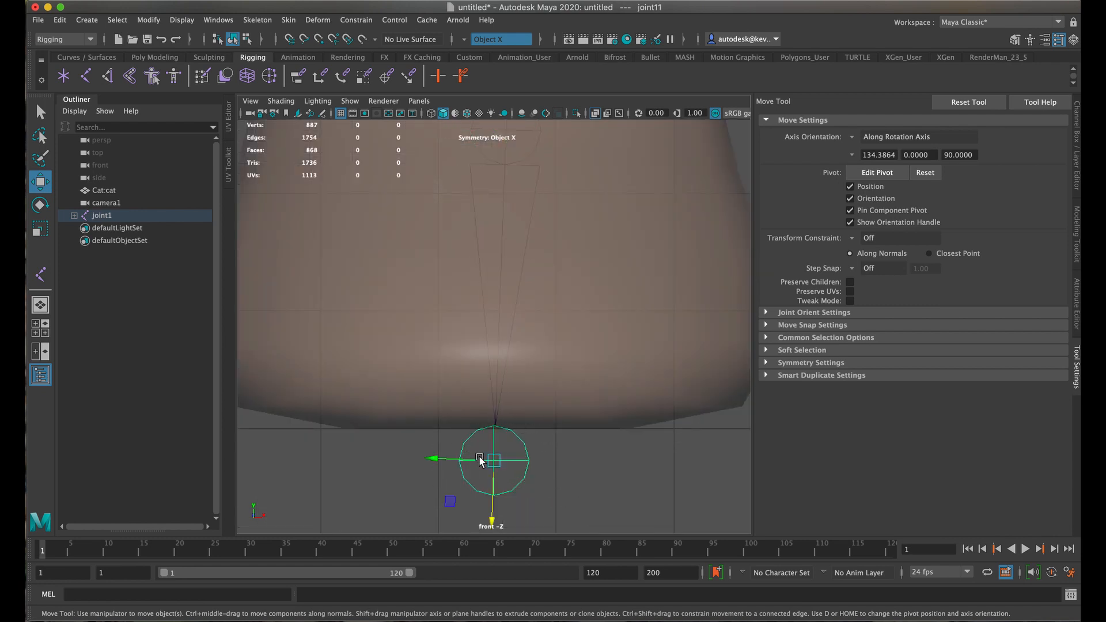
{"action": "left_click_drag", "start_coordinate": [498, 457], "coordinate": [502, 354]}
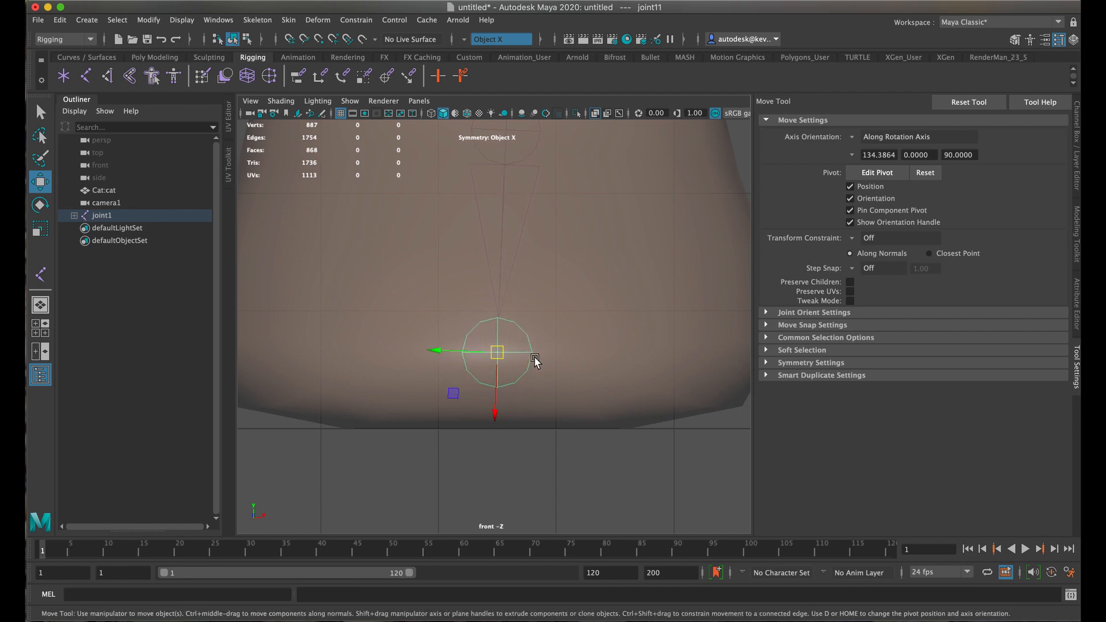
Shift the mid-leg joint slightly toward the front of the leg and down in the side view.
{"action": "scroll", "coordinate": [536, 361], "scroll_direction": "down", "scroll_amount": 5}
{"action": "key", "text": "space"}
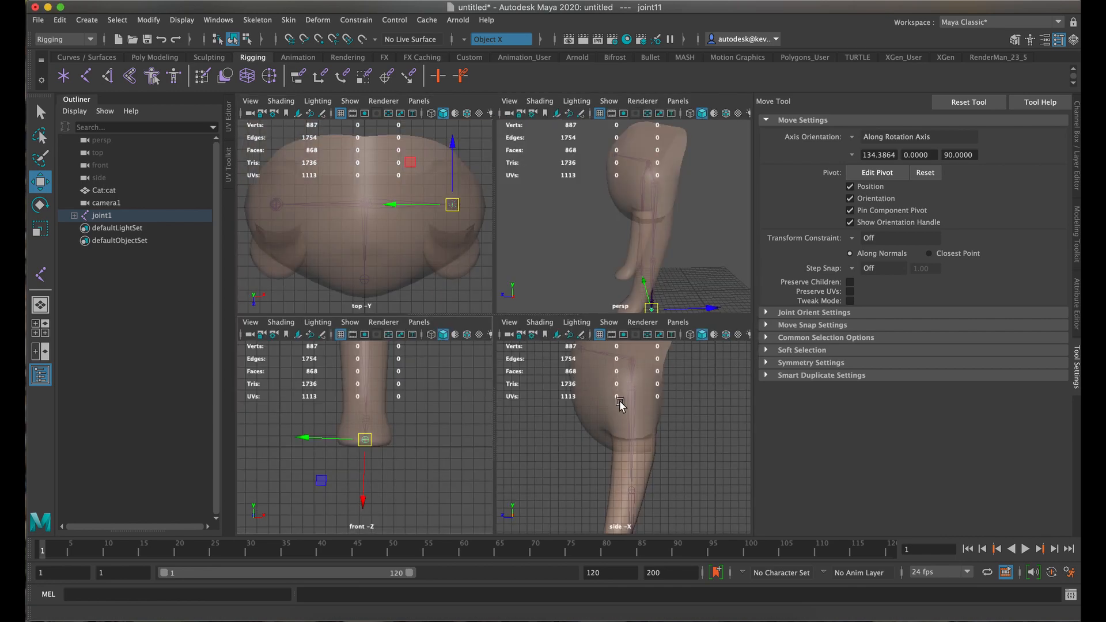
{"action": "key", "text": "space"}
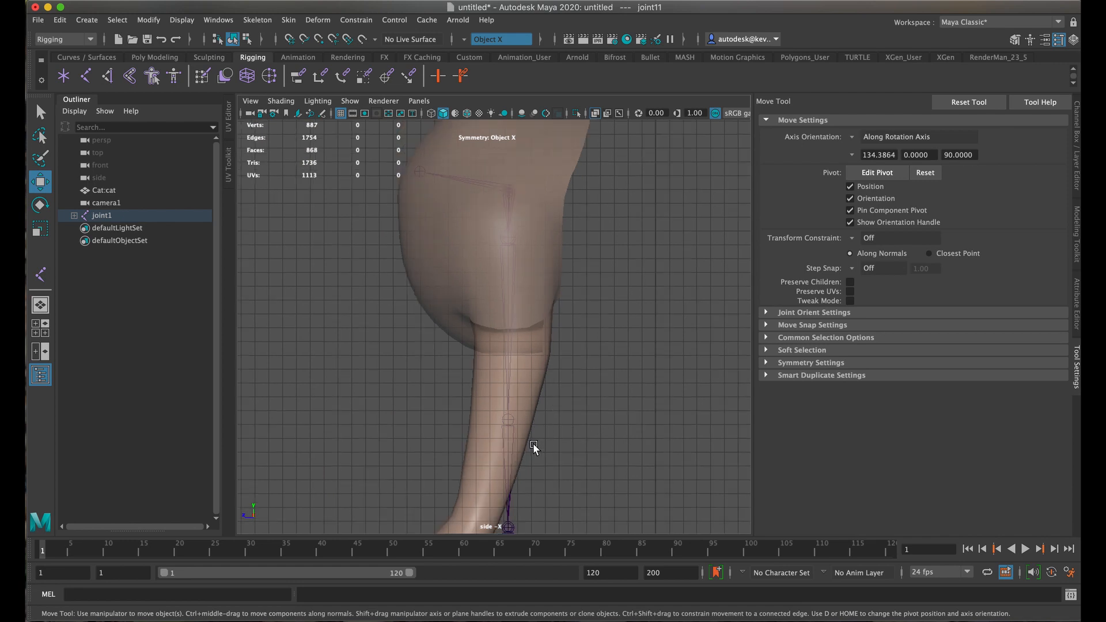
{"action": "left_click", "coordinate": [507, 420]}
{"action": "left_click_drag", "start_coordinate": [507, 420], "coordinate": [570, 380]}
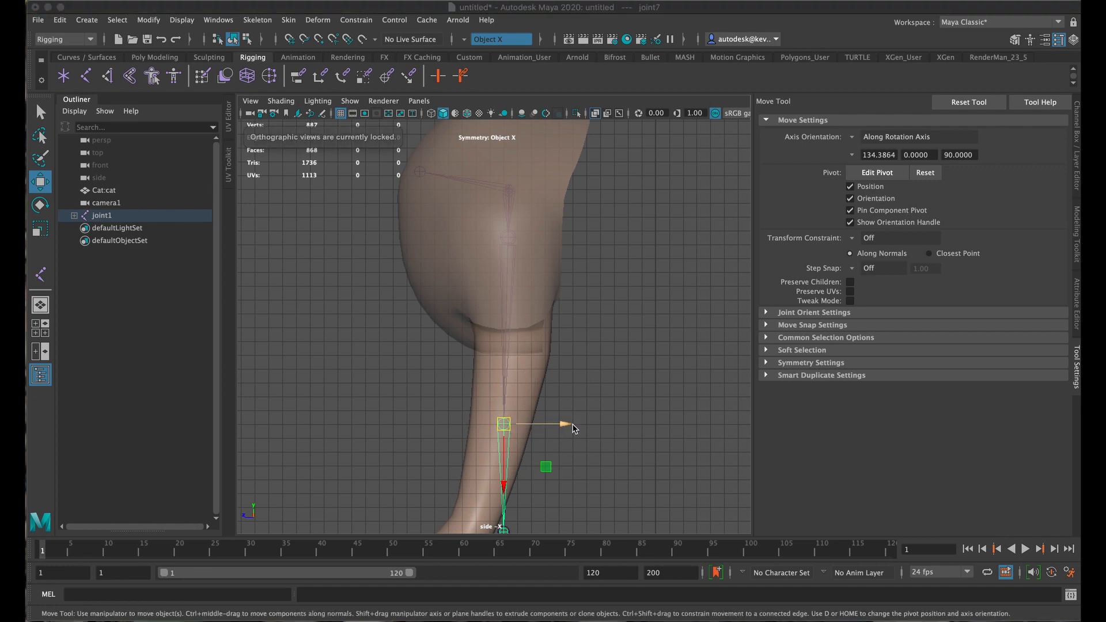
Move the ankle joint forward in the side view so it sits inside the lower leg just above the paw.
{"action": "scroll", "coordinate": [572, 423], "scroll_direction": "down", "scroll_amount": 3}
{"action": "scroll", "coordinate": [573, 423], "scroll_direction": "up", "scroll_amount": 4}
{"action": "middle_click_drag", "start_coordinate": [564, 433], "coordinate": [638, 282], "text": "alt"}
{"action": "left_click", "coordinate": [579, 394]}
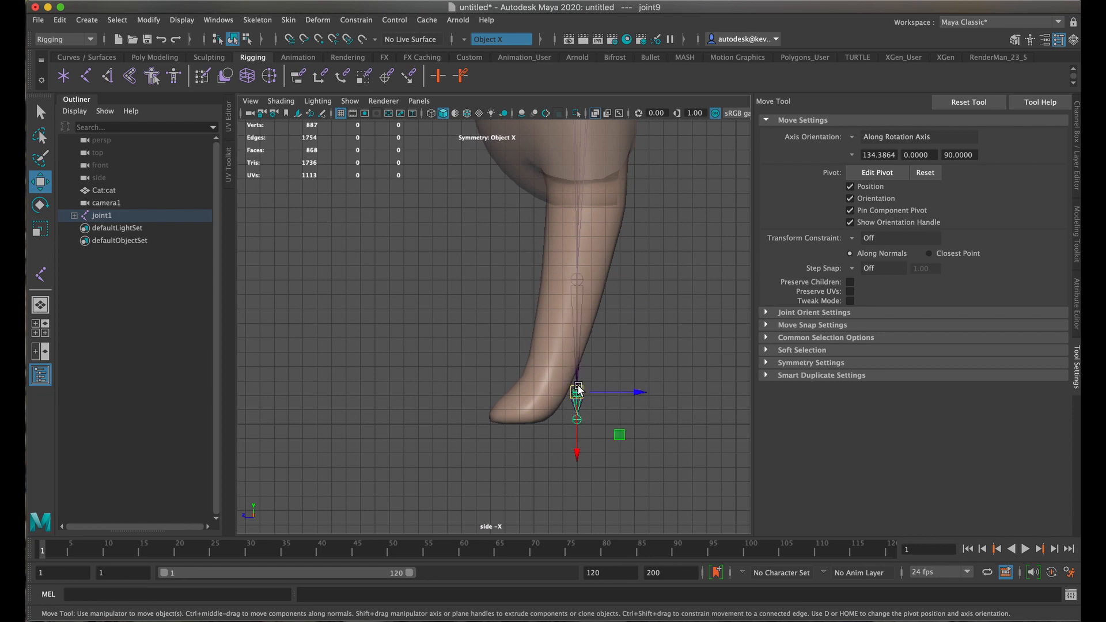
{"action": "left_click_drag", "start_coordinate": [577, 392], "coordinate": [543, 390]}
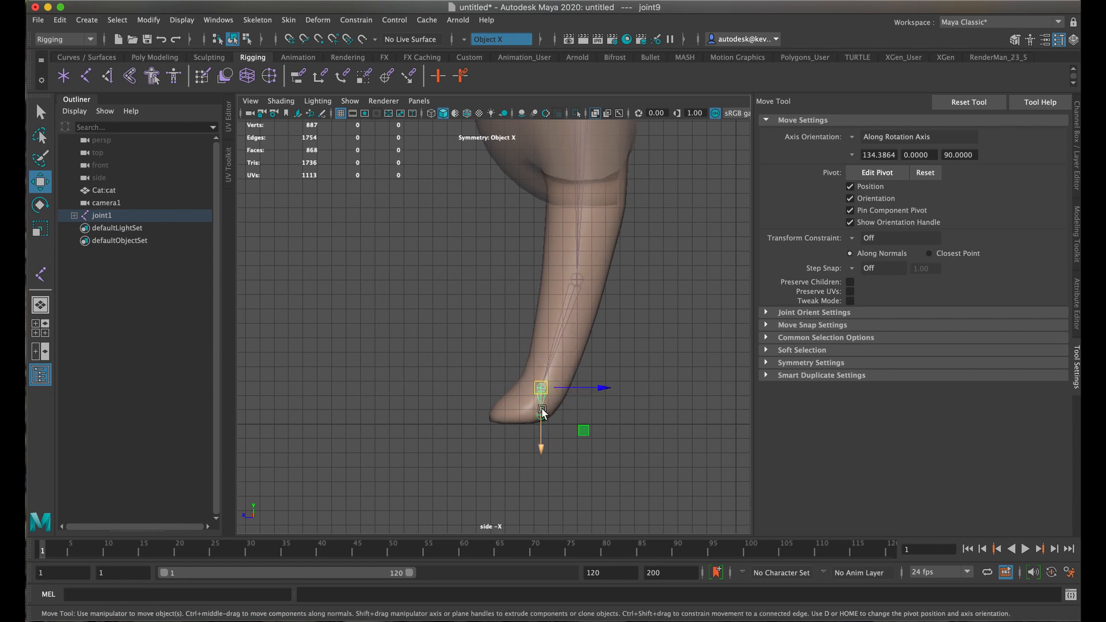
Move the end joint of the leg chain forward into the toe of the paw, about 0.9 cm above the ground.
{"action": "left_click", "coordinate": [558, 428]}
{"action": "left_click", "coordinate": [541, 416]}
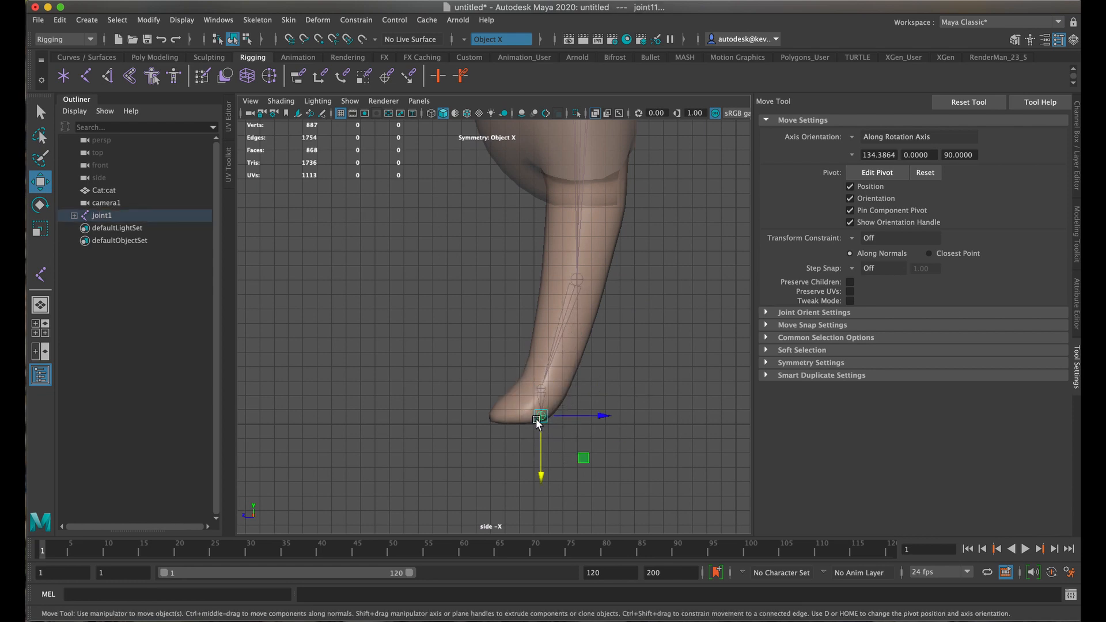
{"action": "left_click_drag", "start_coordinate": [541, 415], "coordinate": [511, 413]}
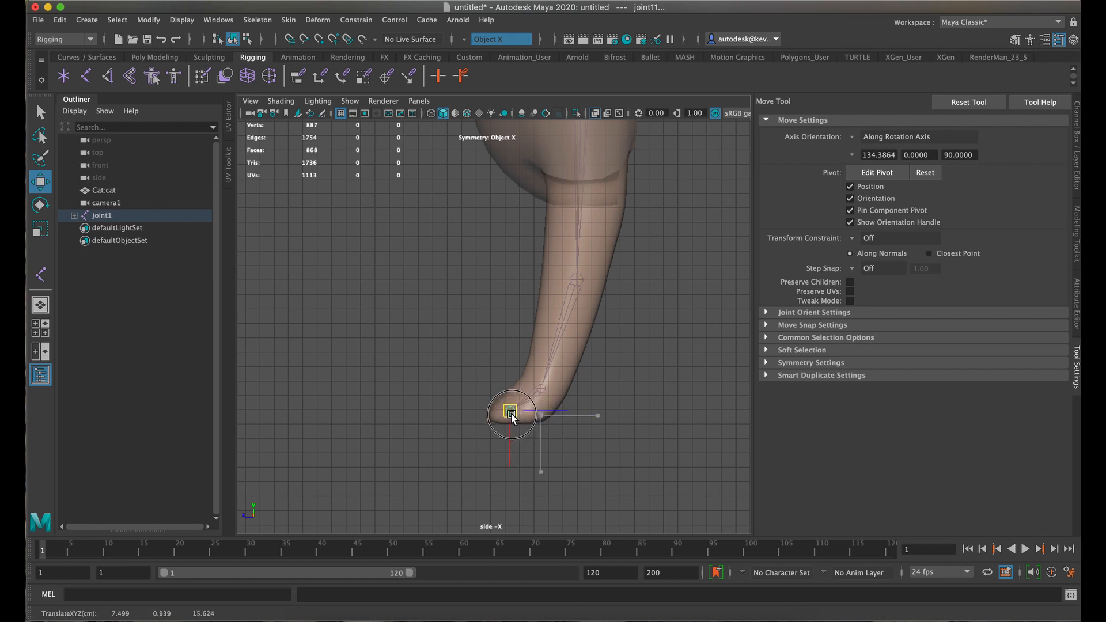
{"action": "left_click", "coordinate": [548, 450]}
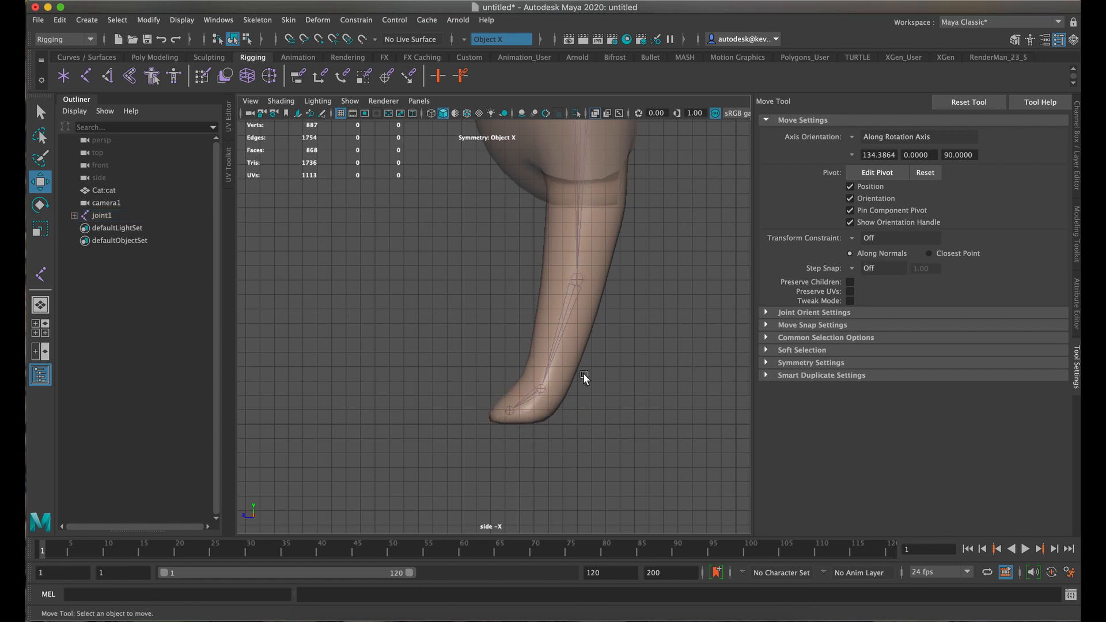
Examine the fit of the mirrored skeleton inside the body and legs from several angles in the perspective view.
{"action": "scroll", "coordinate": [563, 327], "scroll_direction": "down", "scroll_amount": 2}
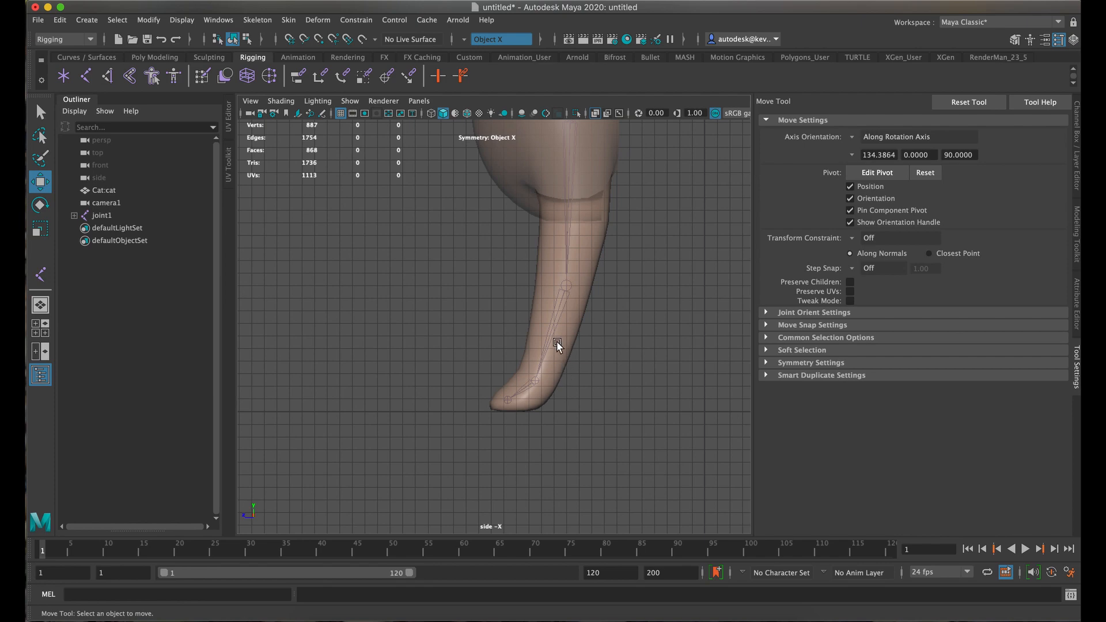
{"action": "key", "text": "space"}
{"action": "key", "text": "space"}
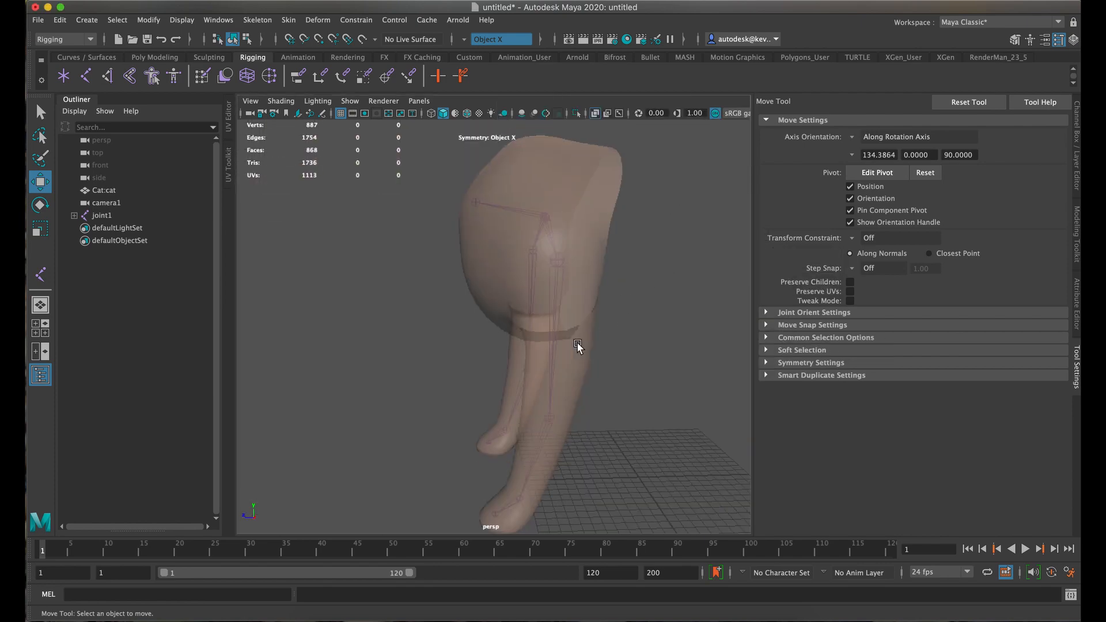
{"action": "left_click_drag", "start_coordinate": [553, 427], "coordinate": [373, 396], "text": "alt"}
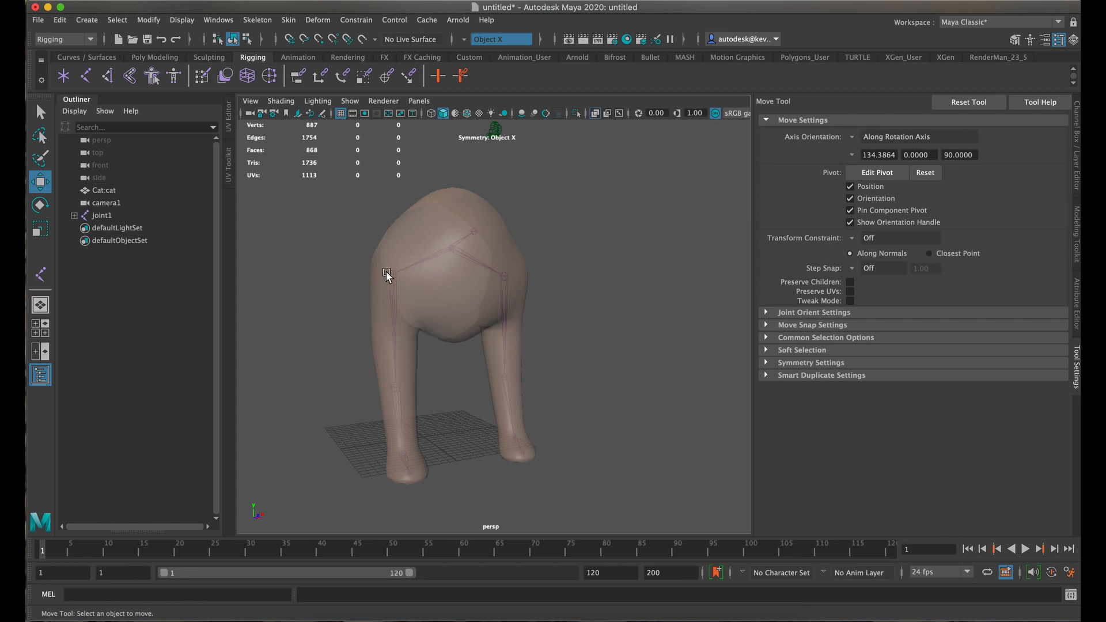
{"action": "left_click_drag", "start_coordinate": [418, 385], "coordinate": [620, 326], "text": "alt"}
{"action": "scroll", "coordinate": [583, 294], "scroll_direction": "up", "scroll_amount": 5}
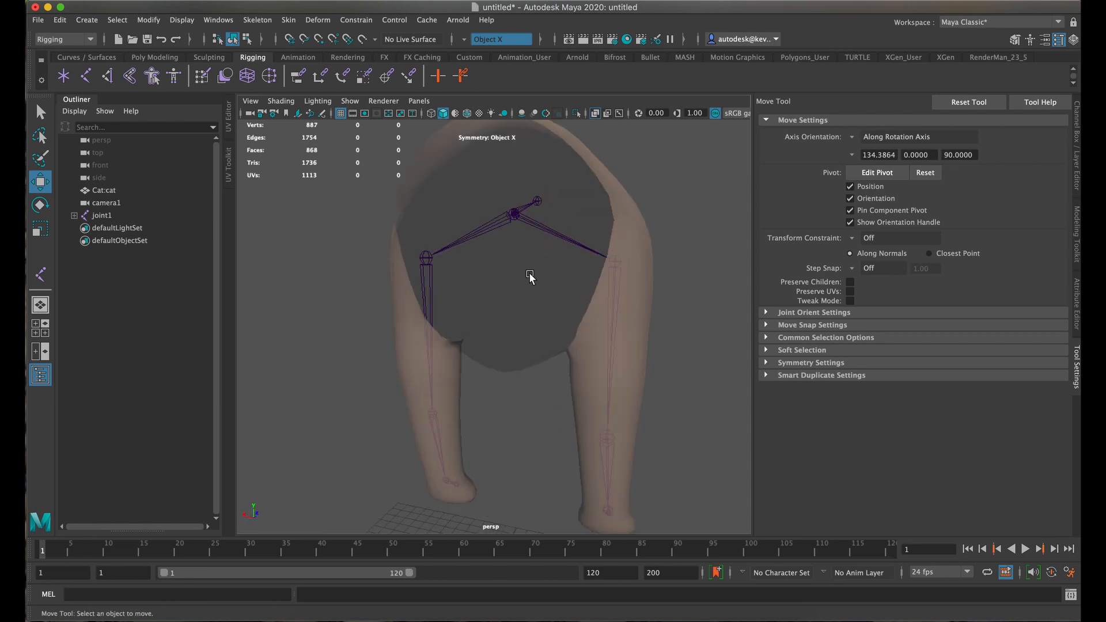
{"action": "left_click_drag", "start_coordinate": [531, 277], "coordinate": [548, 237], "text": "alt"}
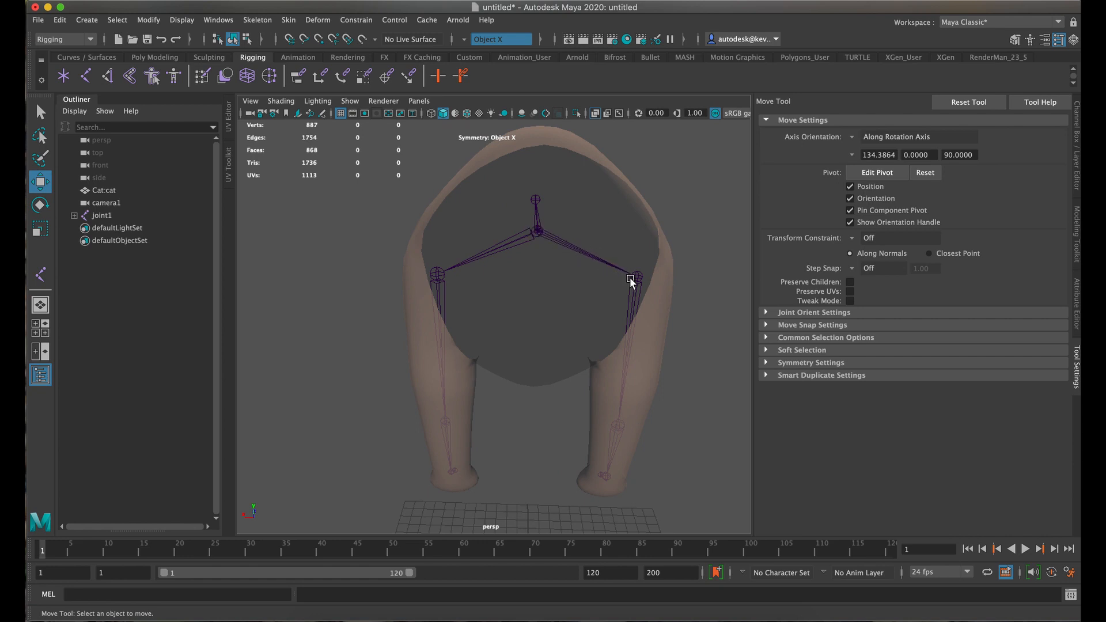
{"action": "left_click_drag", "start_coordinate": [614, 268], "coordinate": [392, 242], "text": "alt"}
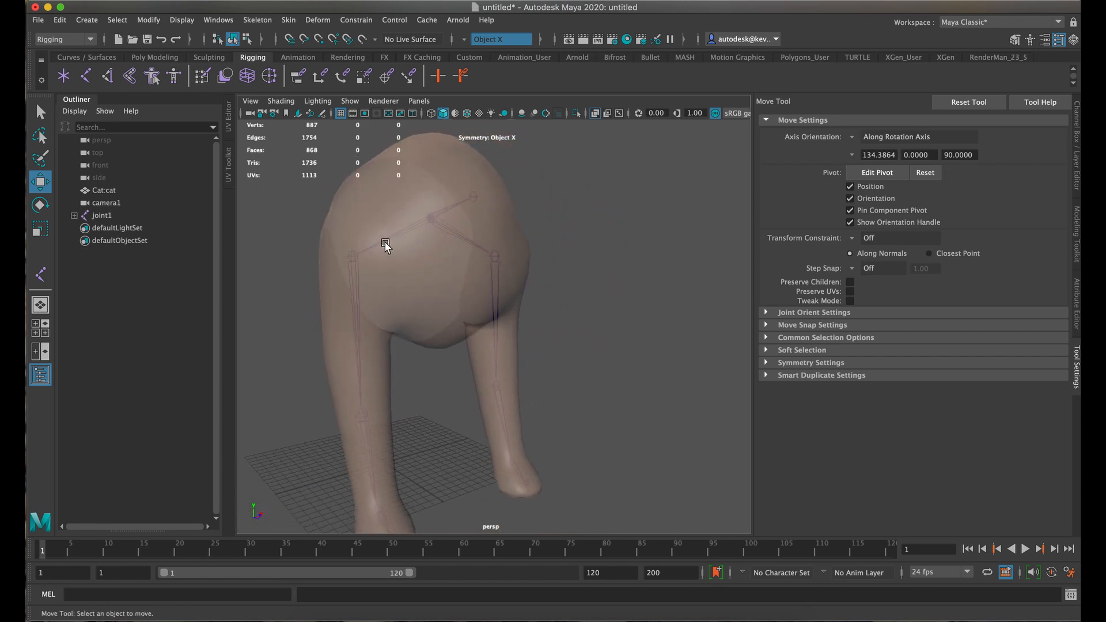
{"action": "left_click_drag", "start_coordinate": [363, 296], "coordinate": [390, 254], "text": "alt"}
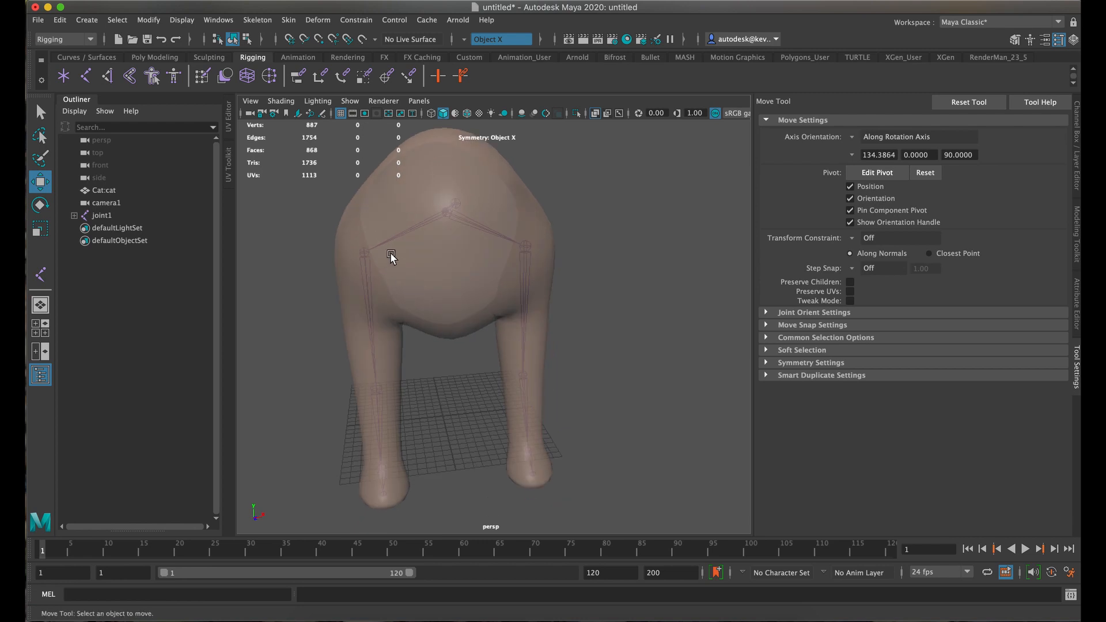
{"action": "left_click_drag", "start_coordinate": [440, 319], "coordinate": [371, 302], "text": "alt"}
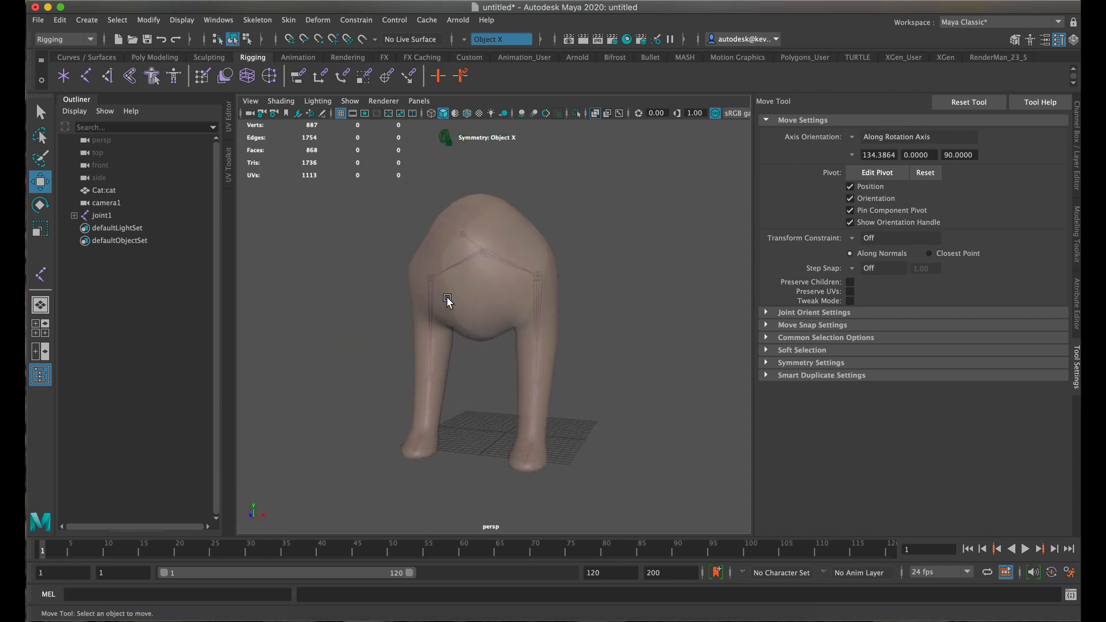
{"action": "scroll", "coordinate": [526, 281], "scroll_direction": "up", "scroll_amount": 3}
{"action": "left_click_drag", "start_coordinate": [526, 281], "coordinate": [461, 287], "text": "alt"}
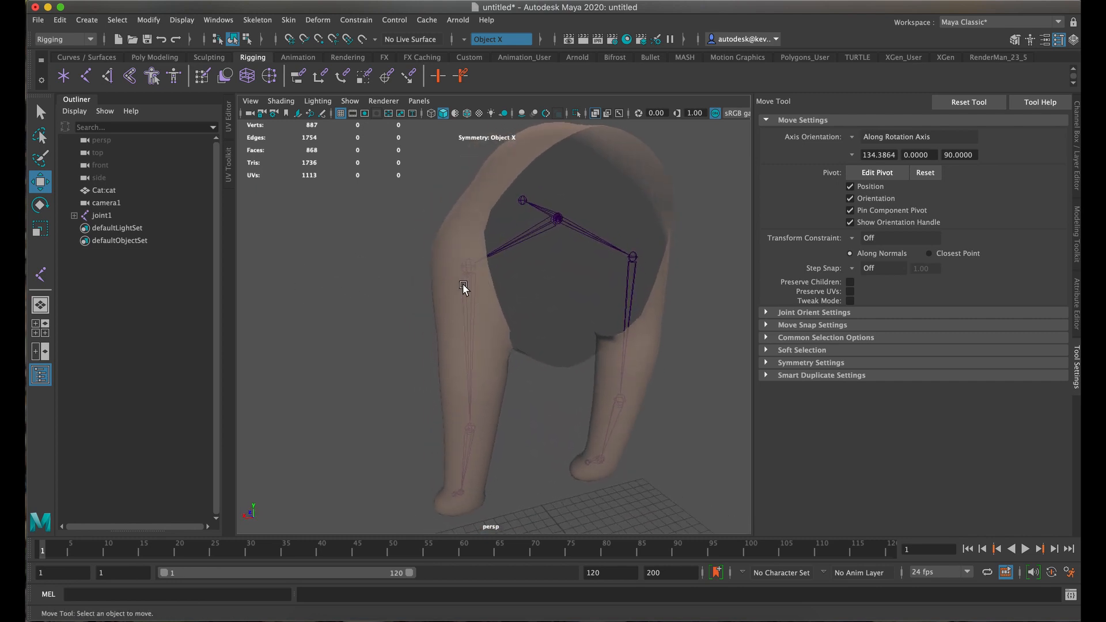
Select the root, shoulder, leg and paw joints in turn to examine which part of the skeleton each one controls.
{"action": "key", "text": "q"}
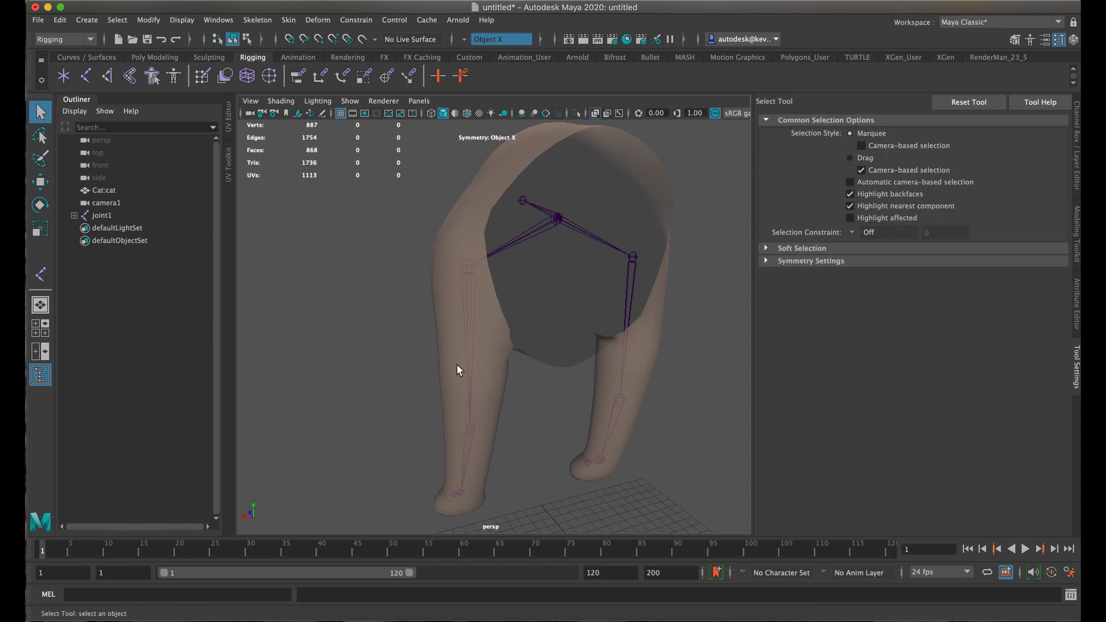
{"action": "left_click", "coordinate": [540, 233]}
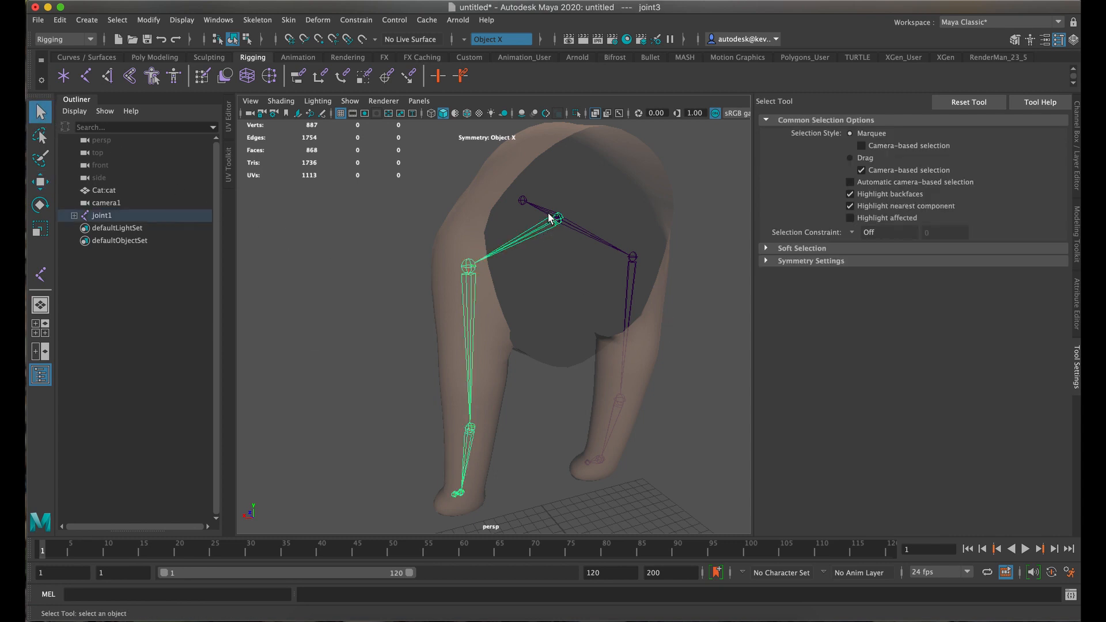
{"action": "left_click", "coordinate": [549, 214]}
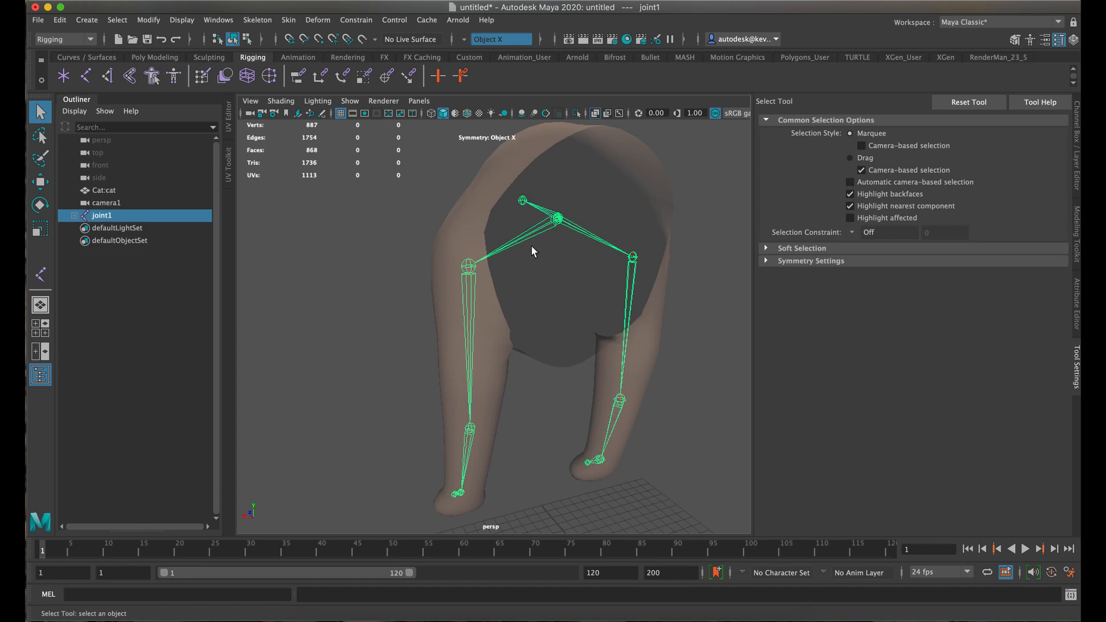
{"action": "left_click", "coordinate": [615, 342]}
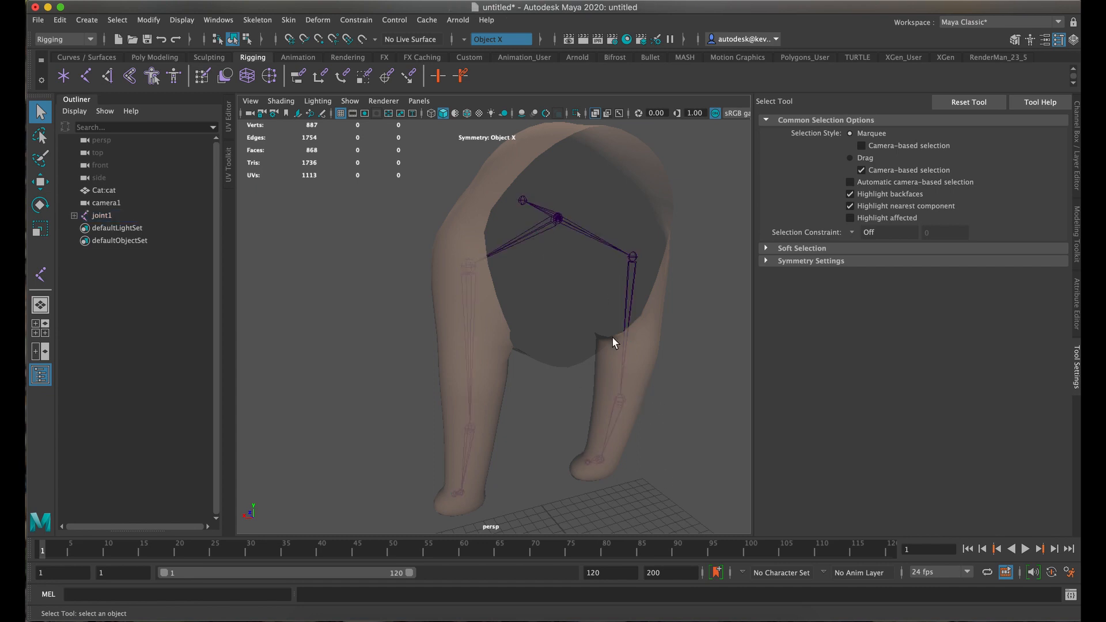
{"action": "left_click", "coordinate": [547, 218]}
{"action": "left_click", "coordinate": [606, 295]}
{"action": "left_click", "coordinate": [537, 216]}
{"action": "left_click", "coordinate": [533, 235]}
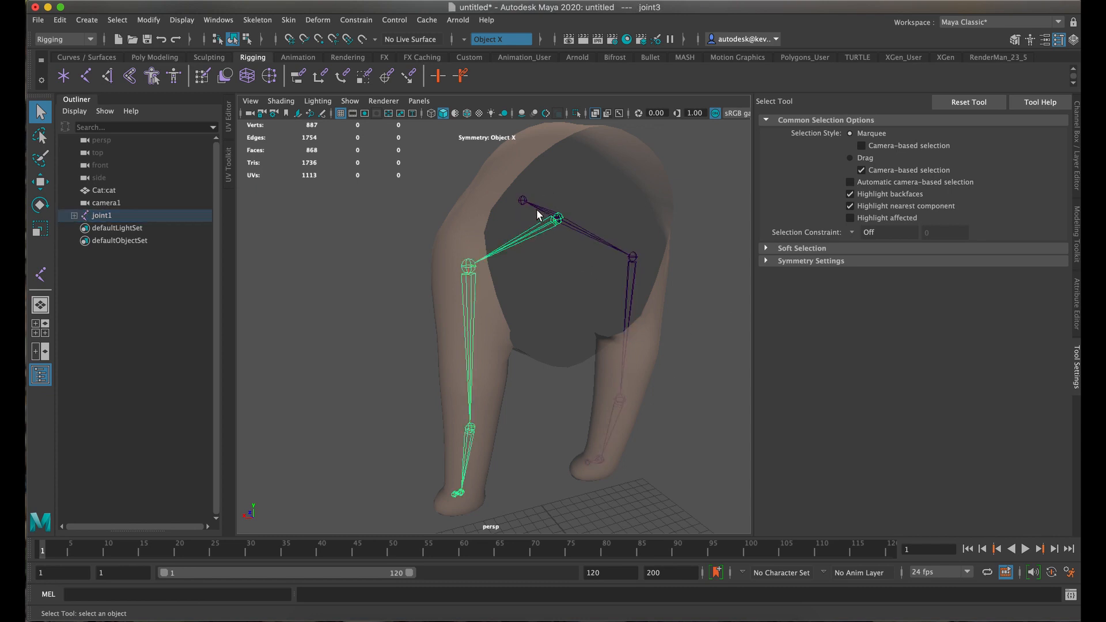
{"action": "left_click", "coordinate": [544, 219]}
{"action": "left_click", "coordinate": [527, 237]}
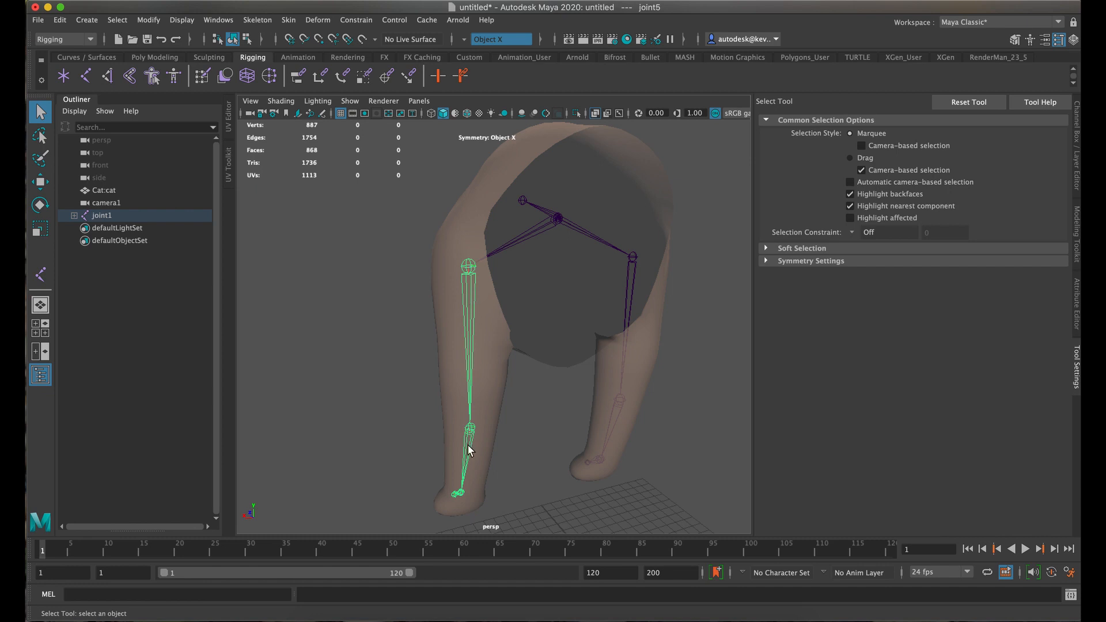
{"action": "left_click", "coordinate": [471, 467]}
{"action": "left_click", "coordinate": [456, 493]}
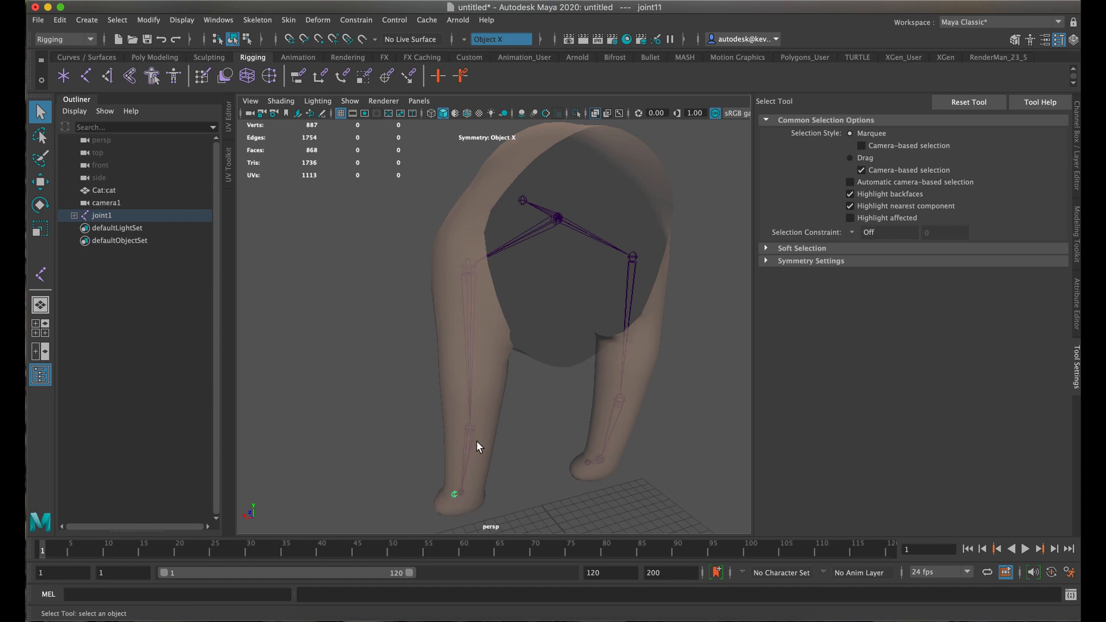
{"action": "left_click", "coordinate": [465, 451]}
{"action": "left_click", "coordinate": [475, 349]}
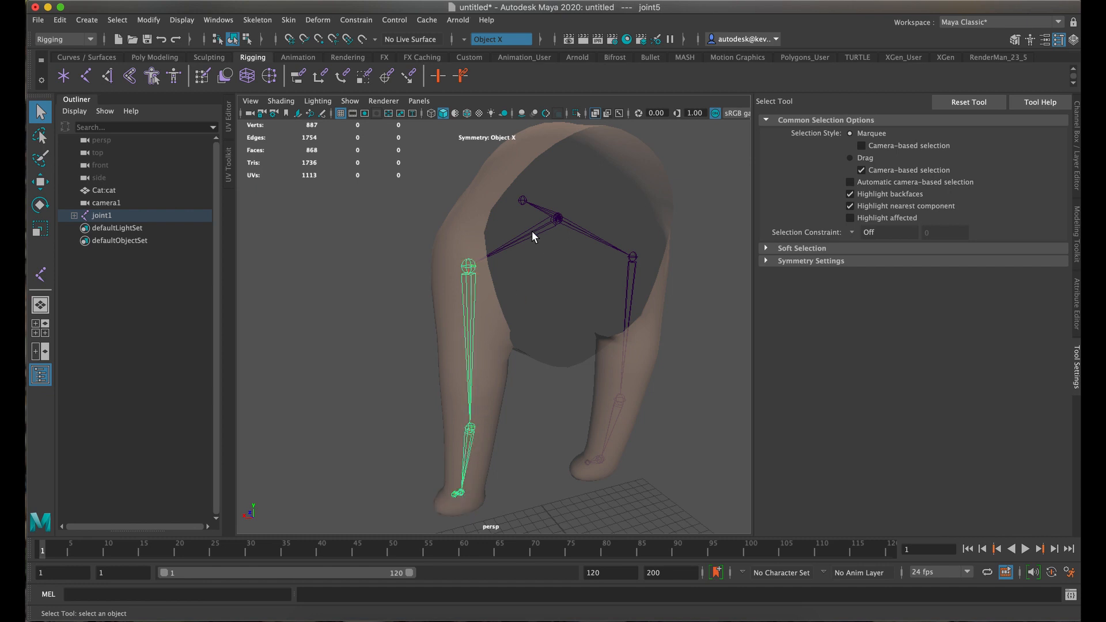
{"action": "left_click", "coordinate": [531, 231]}
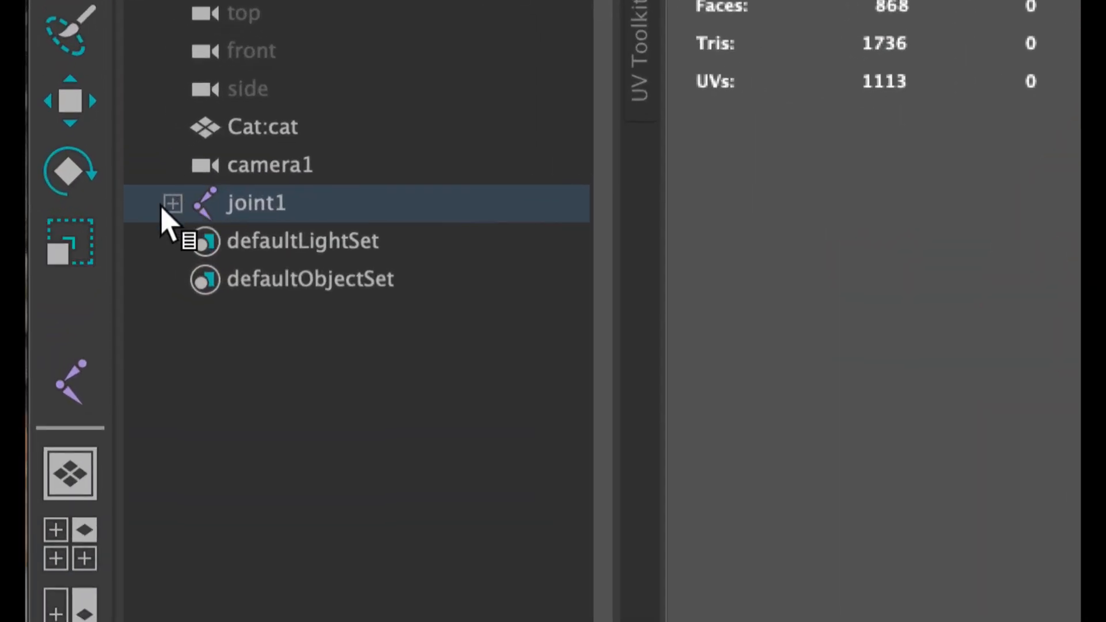
Expand joint1 and both leg chains in the scene hierarchy down to joint9 and joint12.
{"action": "left_click", "coordinate": [173, 205]}
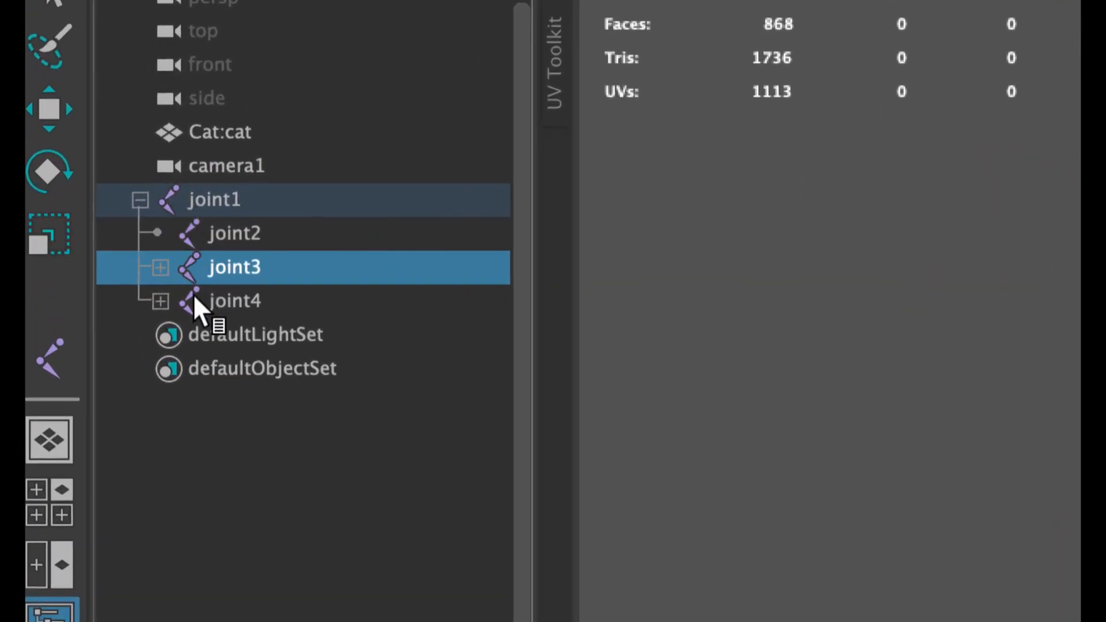
{"action": "left_click", "coordinate": [161, 268]}
{"action": "left_click", "coordinate": [160, 334]}
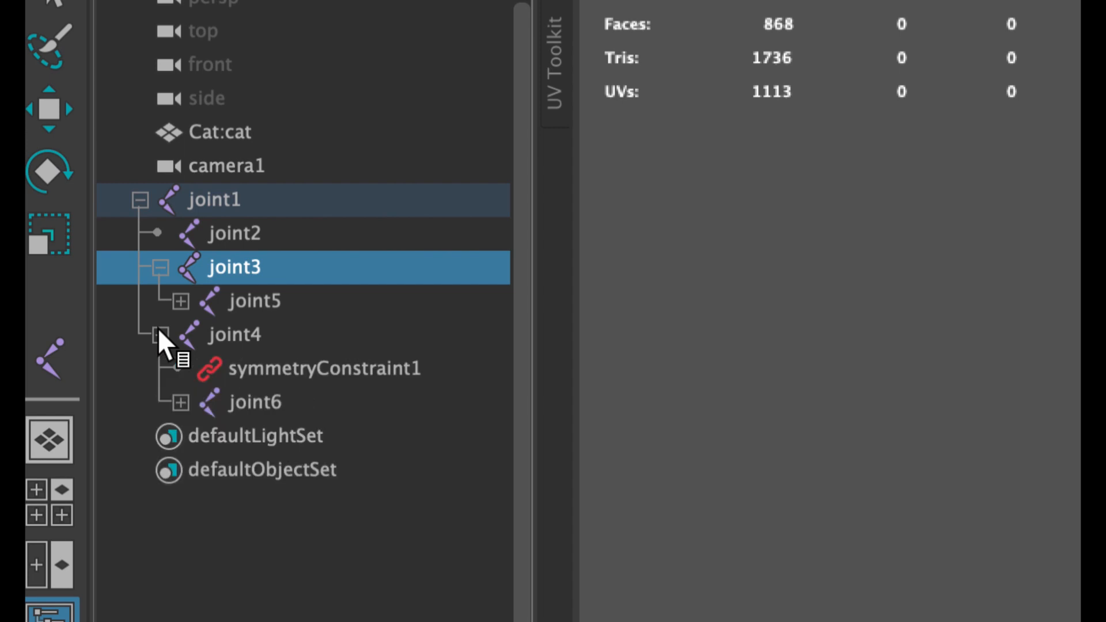
{"action": "left_click", "coordinate": [181, 402]}
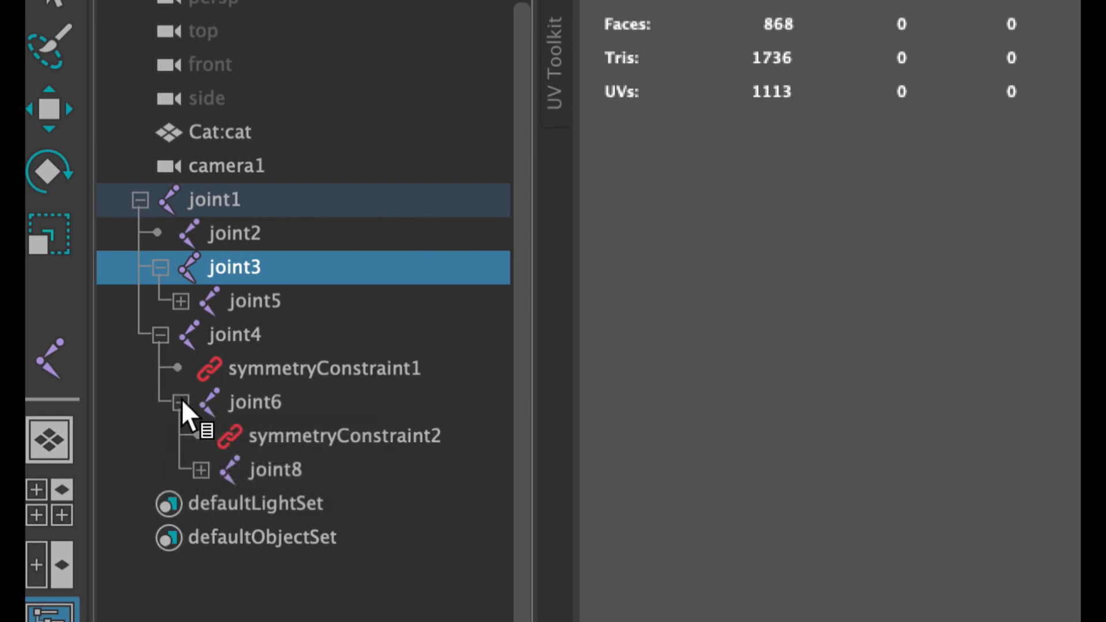
{"action": "left_click", "coordinate": [181, 301]}
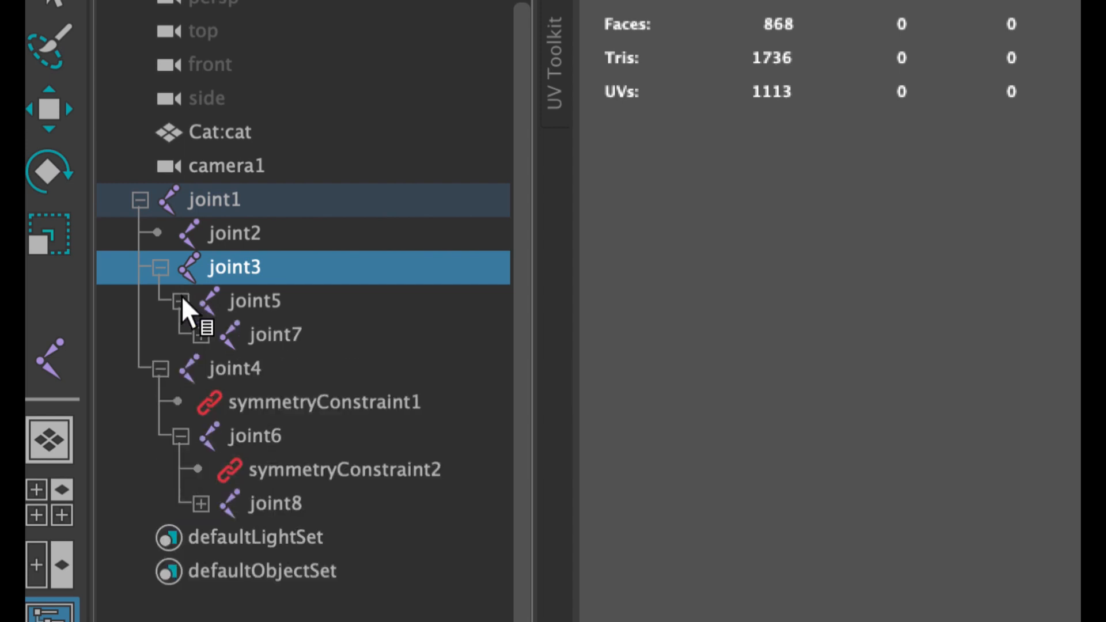
{"action": "left_click", "coordinate": [201, 504]}
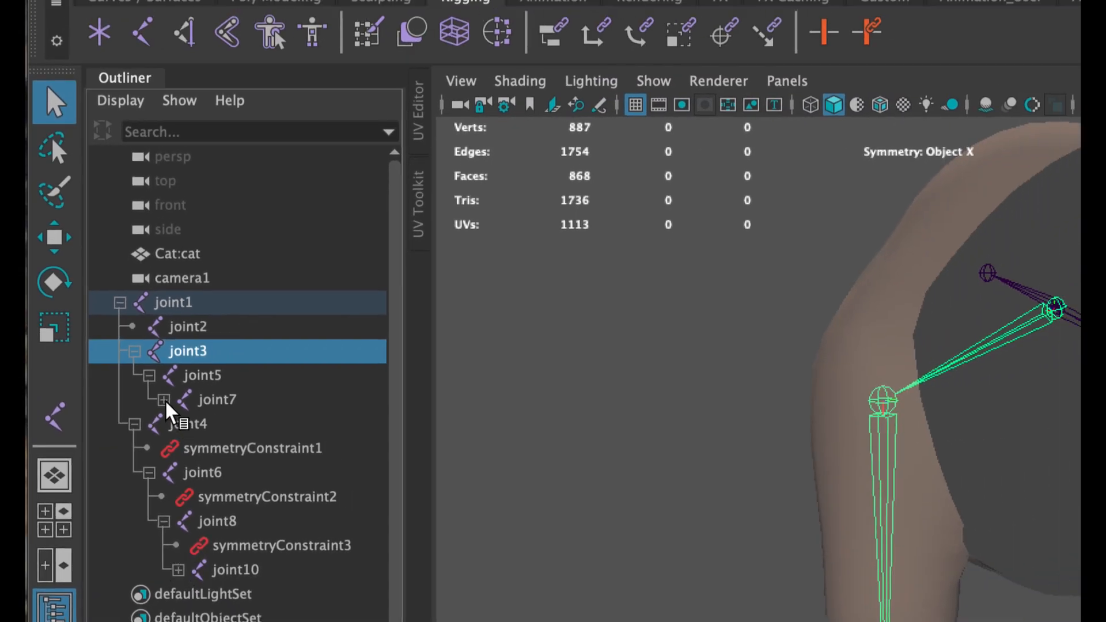
{"action": "left_click", "coordinate": [201, 335]}
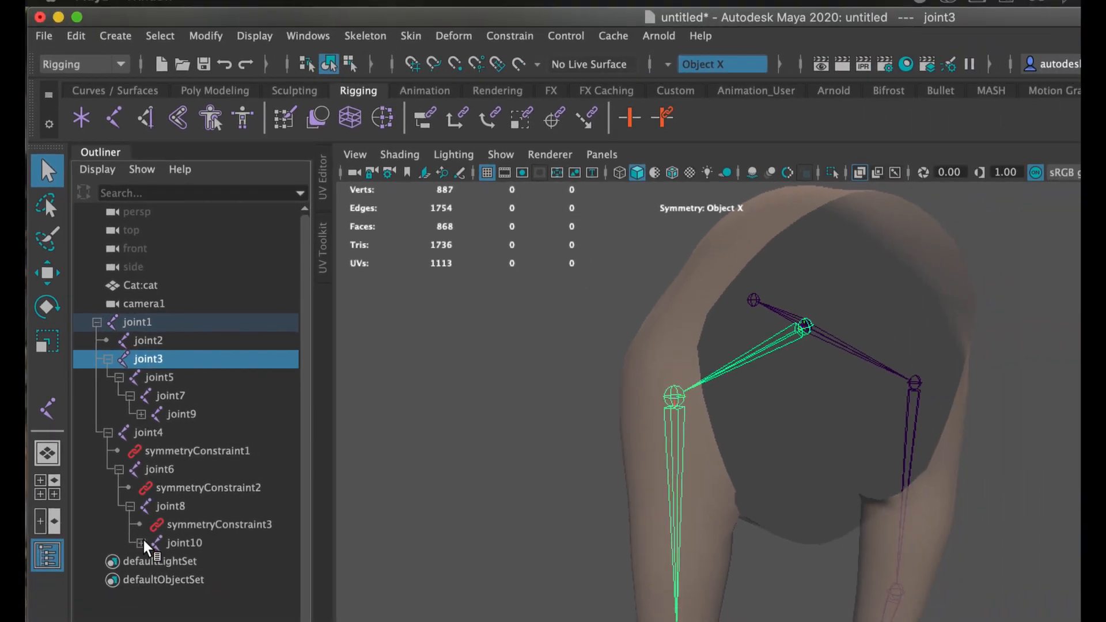
{"action": "left_click", "coordinate": [141, 544]}
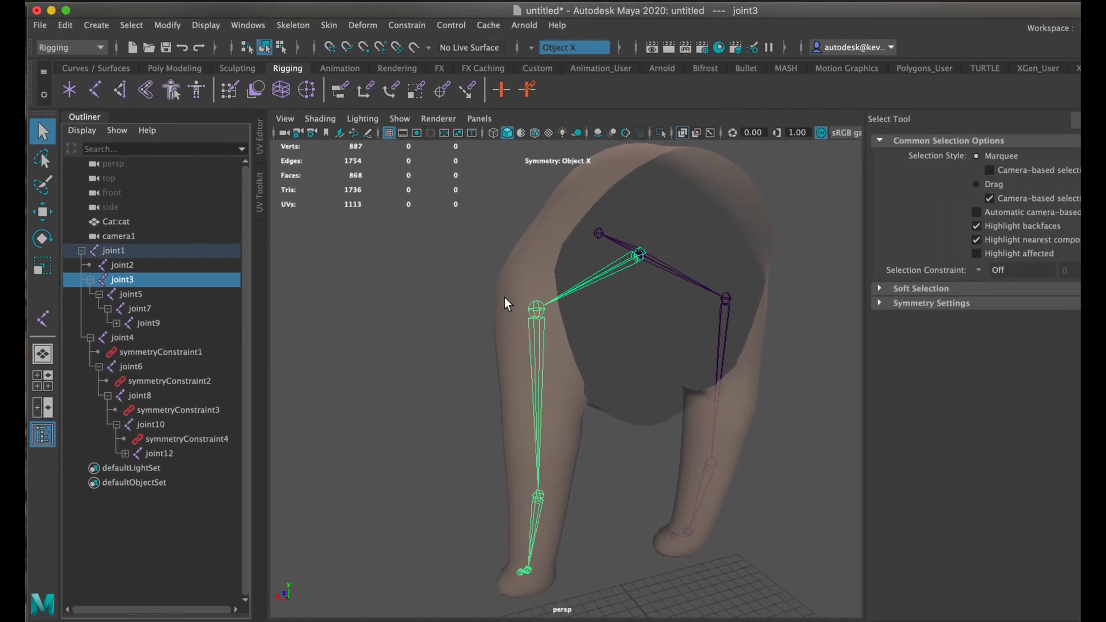
Rename the root joint of the skeleton as Neck.
{"action": "left_click", "coordinate": [617, 245]}
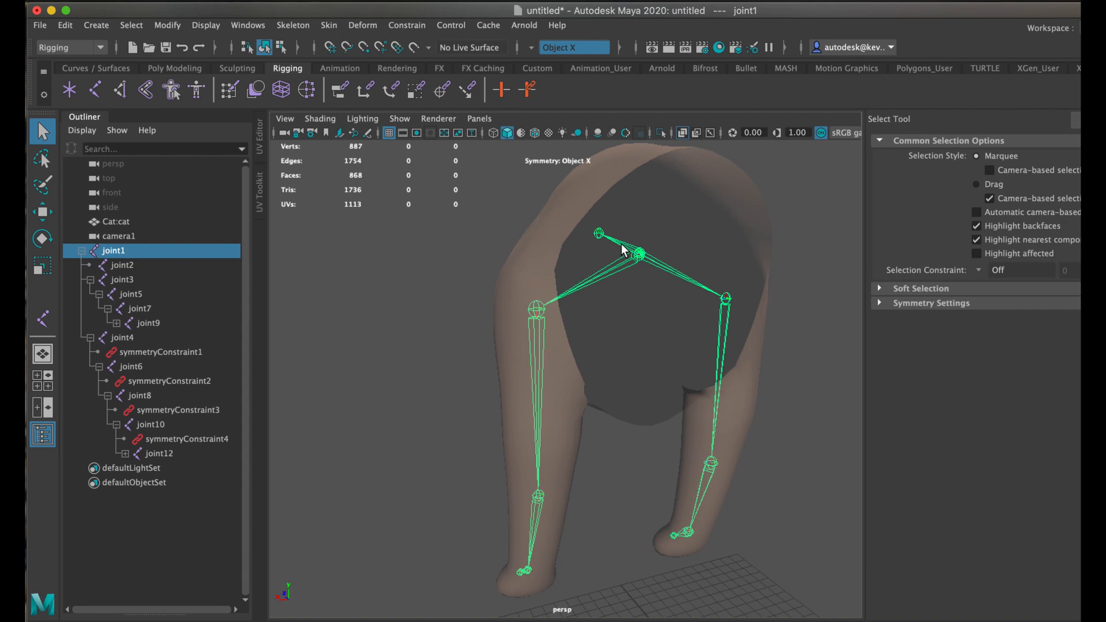
{"action": "double_click", "coordinate": [115, 250]}
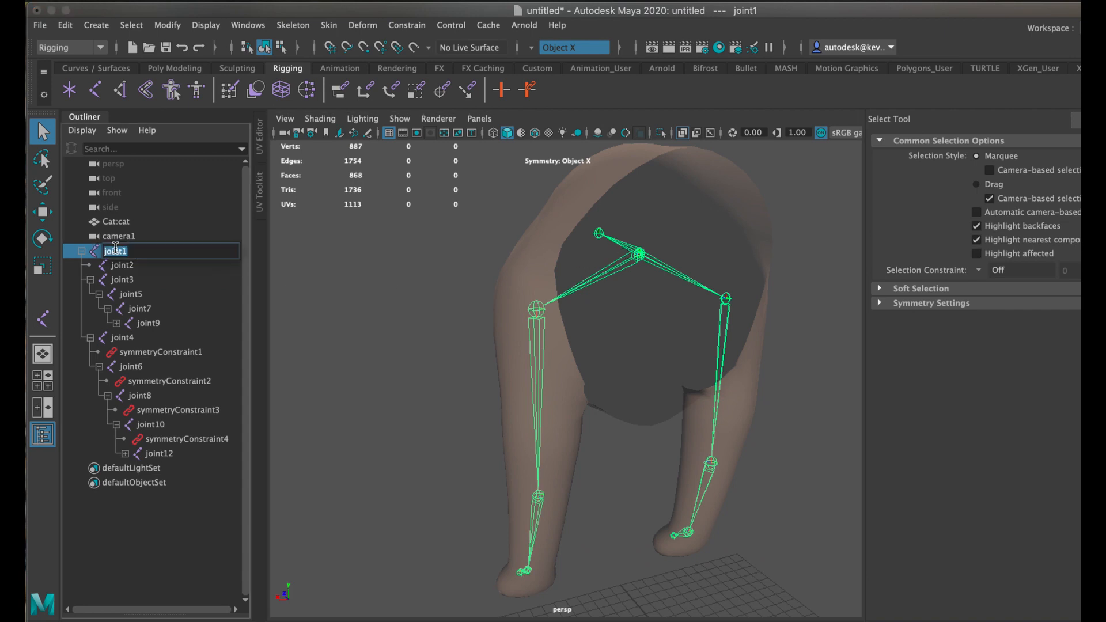
{"action": "type", "text": "Neck"}
Rename joint3, the first joint of the unconstrained leg chain under Neck, as LShoulder.
{"action": "left_click", "coordinate": [122, 280]}
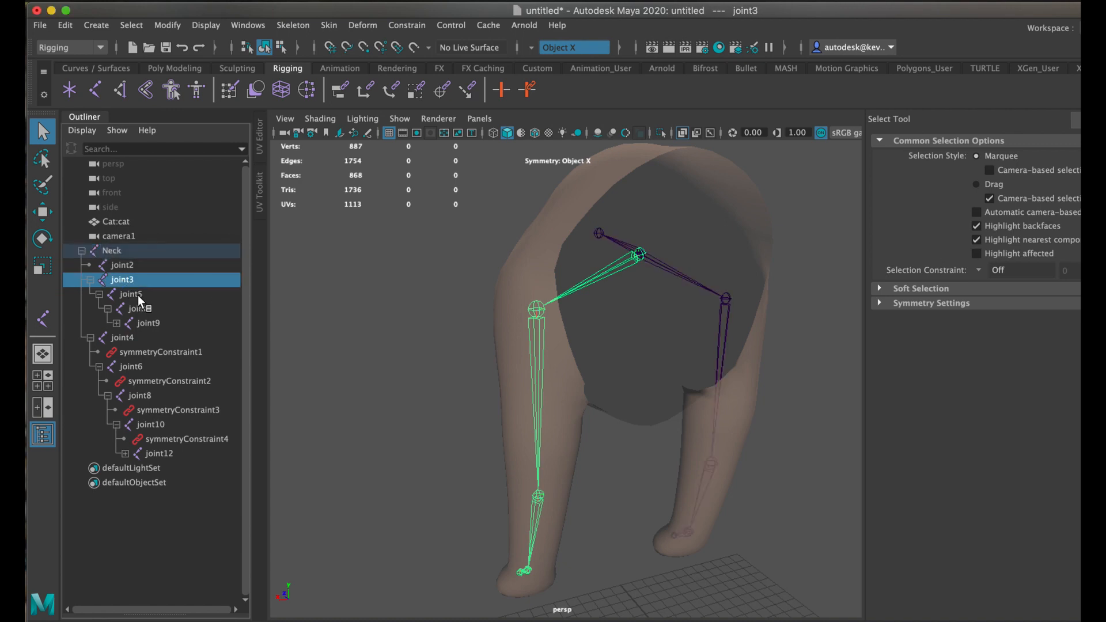
{"action": "double_click", "coordinate": [124, 281]}
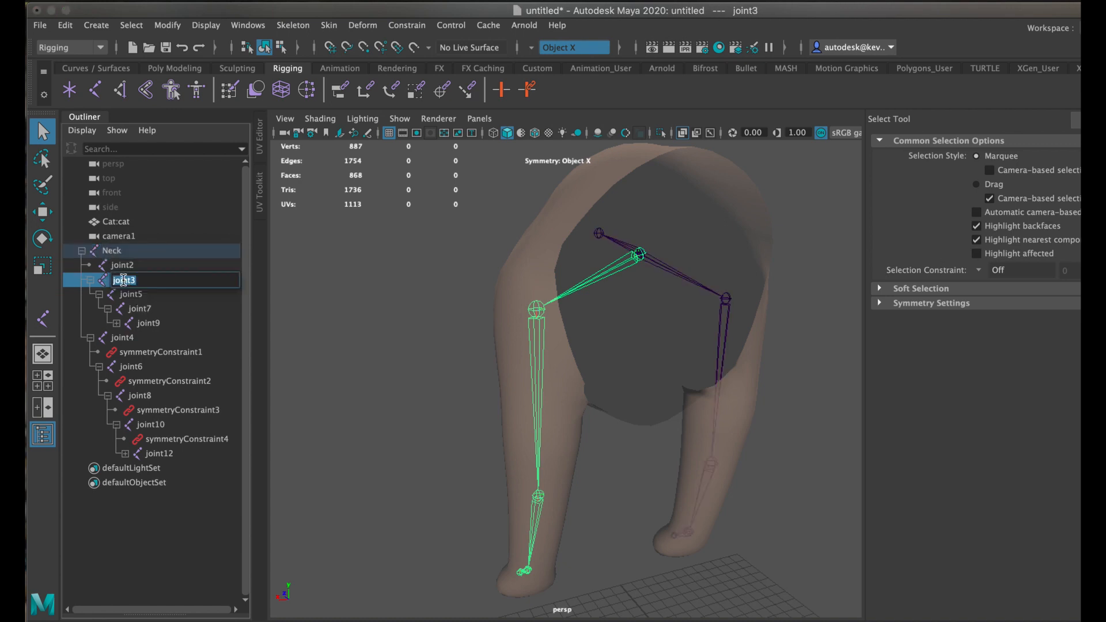
{"action": "type", "text": "LShoulder"}
{"action": "key", "text": "Return"}
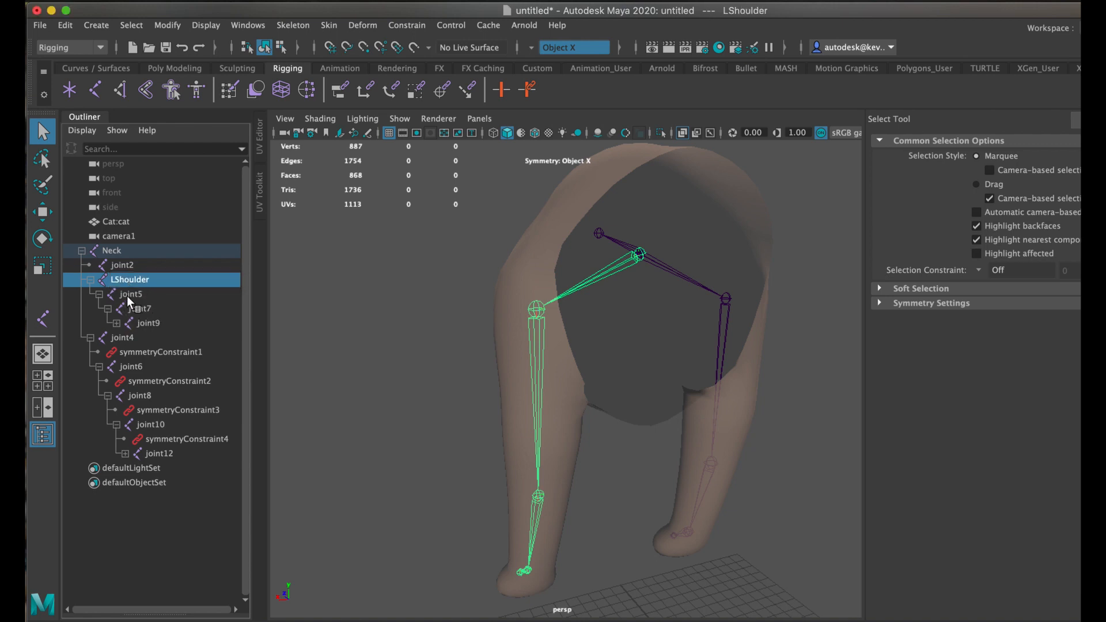
Rename joint5, directly under LShoulder, as LArm and its child joint7 as LForearm.
{"action": "left_click", "coordinate": [130, 295]}
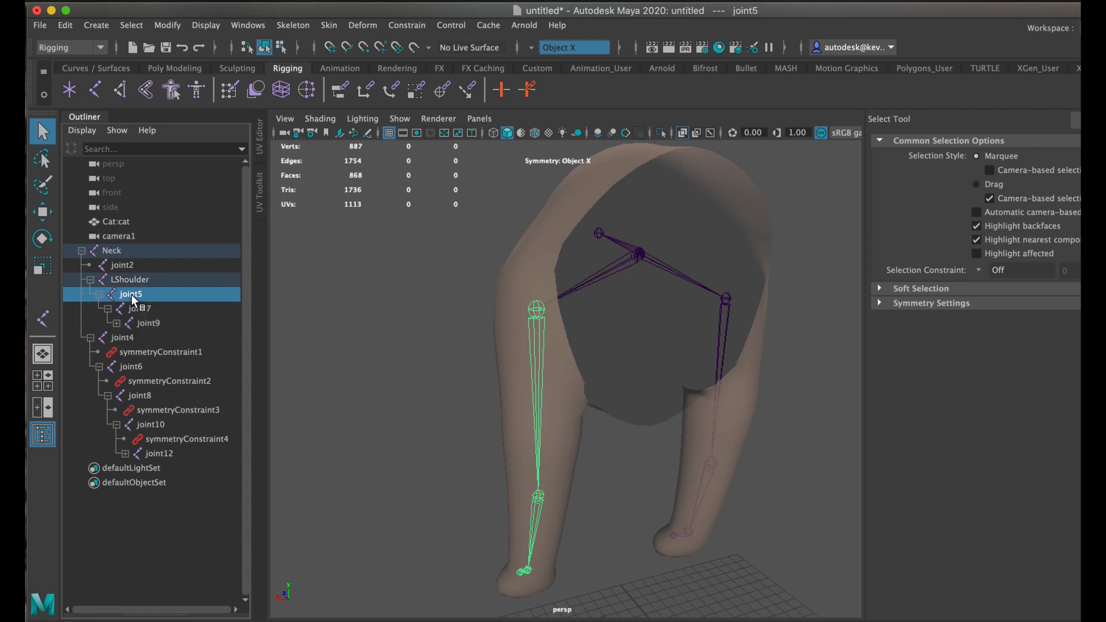
{"action": "double_click", "coordinate": [132, 295]}
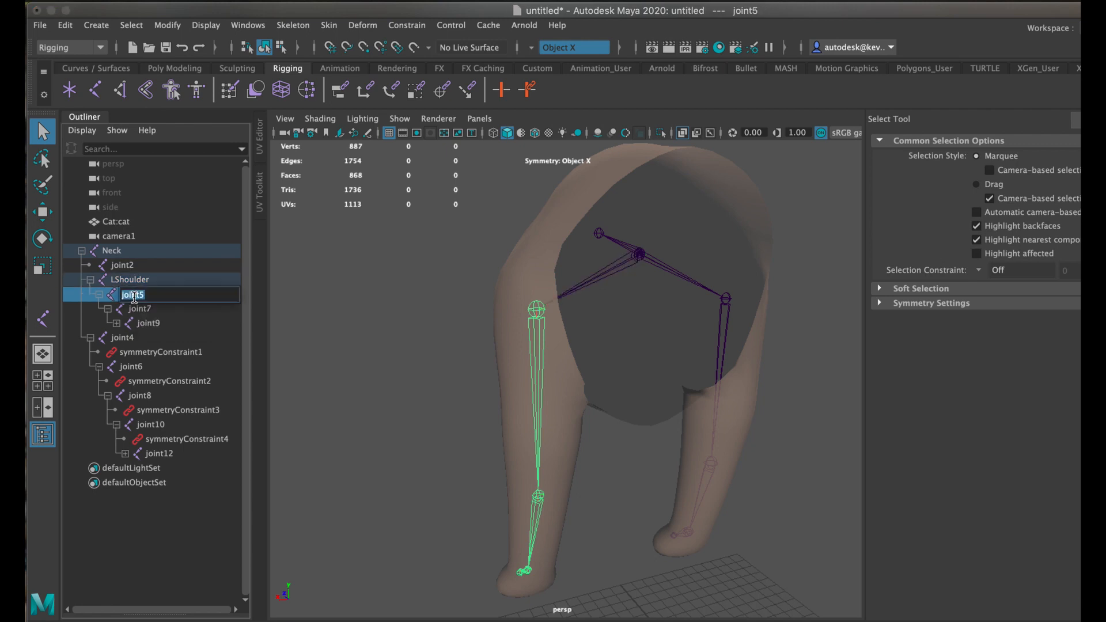
{"action": "type", "text": "LArm"}
{"action": "key", "text": "Return"}
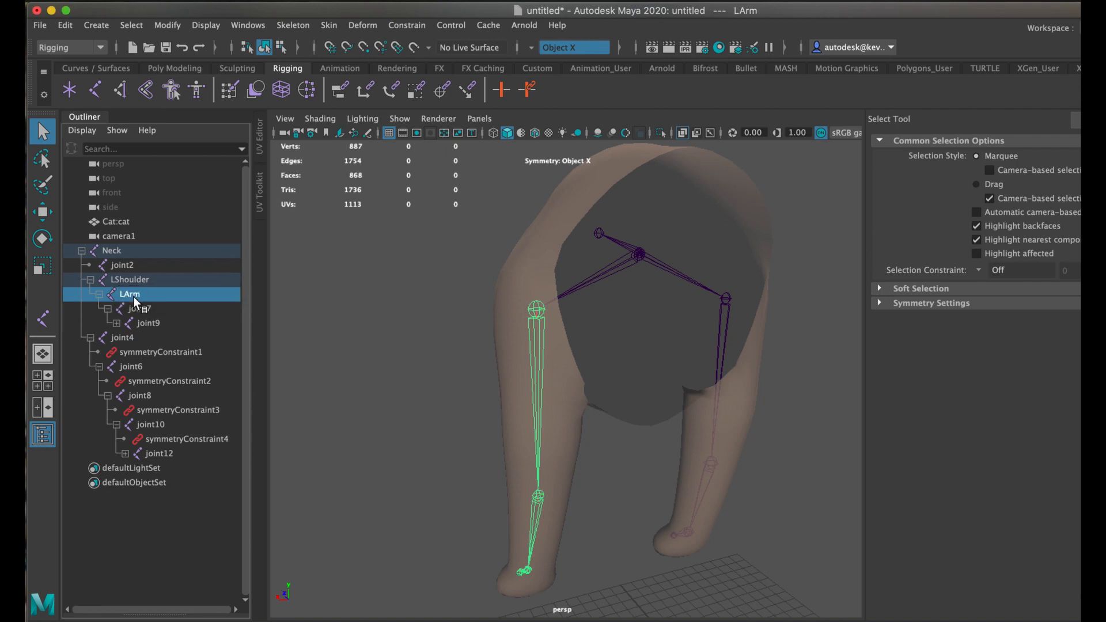
{"action": "double_click", "coordinate": [144, 308]}
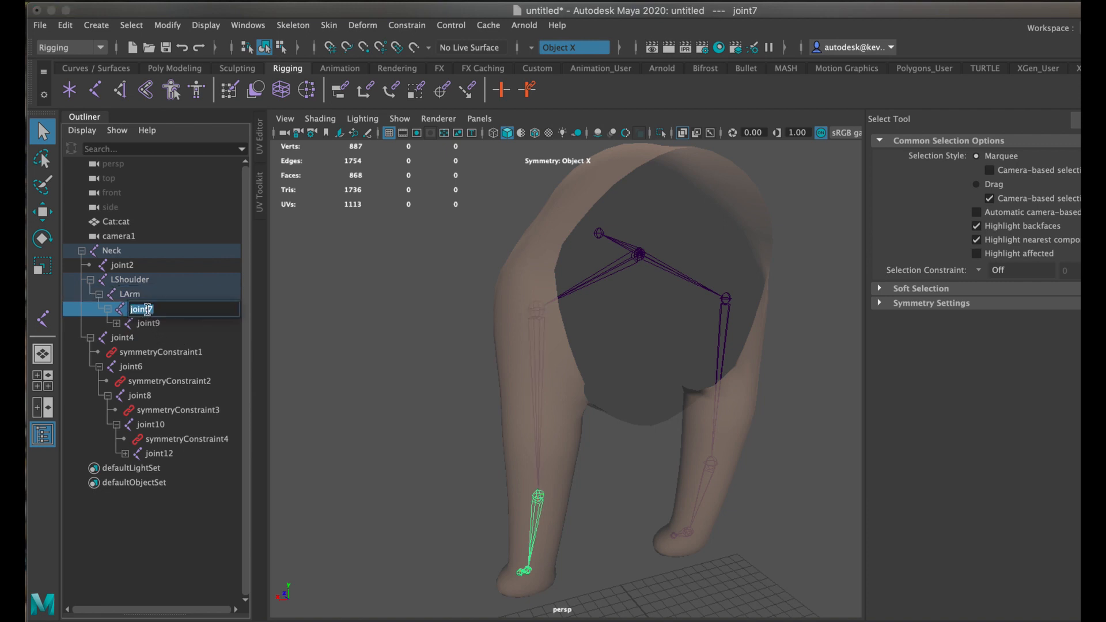
{"action": "type", "text": "LForearm"}
{"action": "key", "text": "Return"}
Rename joint9 under LForearm as LFoot and its child joint11 as LFootTip.
{"action": "double_click", "coordinate": [148, 324]}
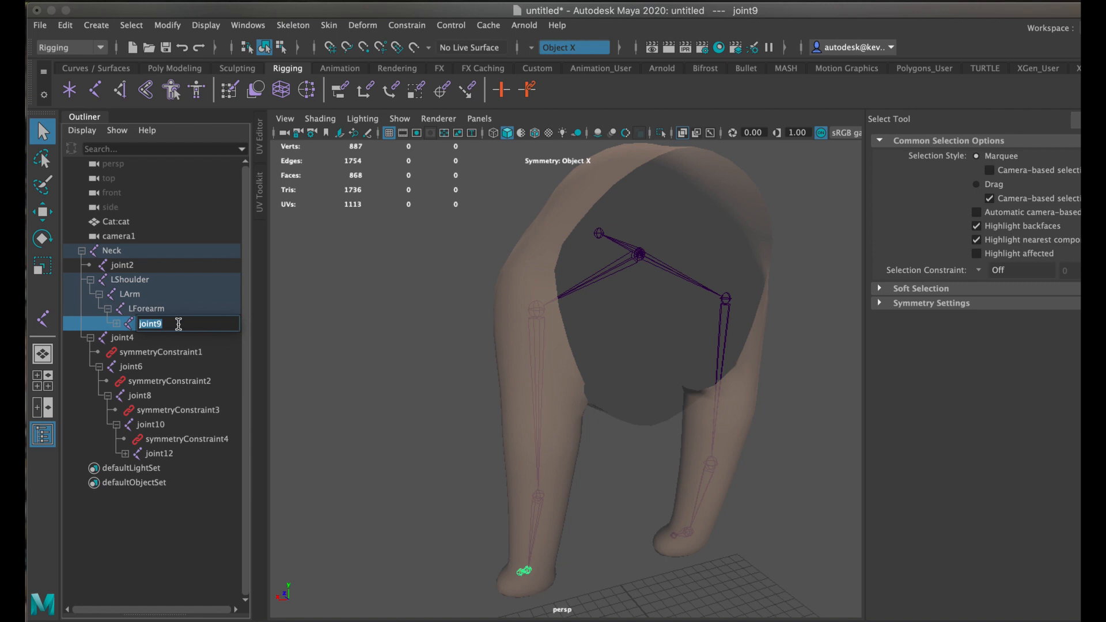
{"action": "type", "text": "Le"}
{"action": "type", "text": "oot"}
{"action": "key", "text": "Return"}
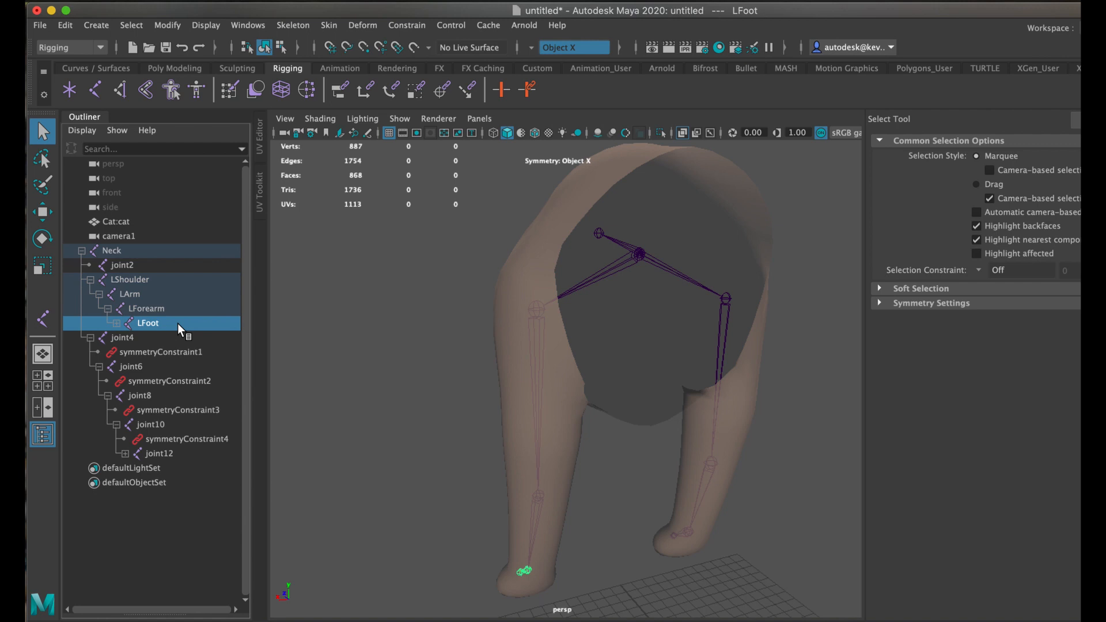
{"action": "left_click", "coordinate": [116, 323]}
{"action": "left_click", "coordinate": [150, 338]}
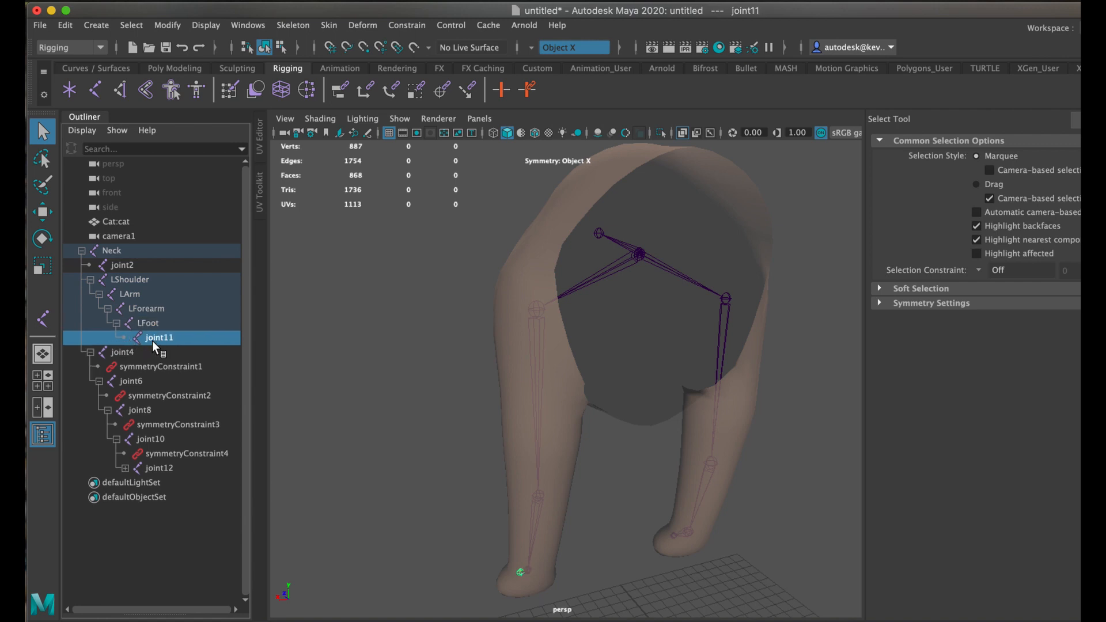
{"action": "double_click", "coordinate": [191, 338]}
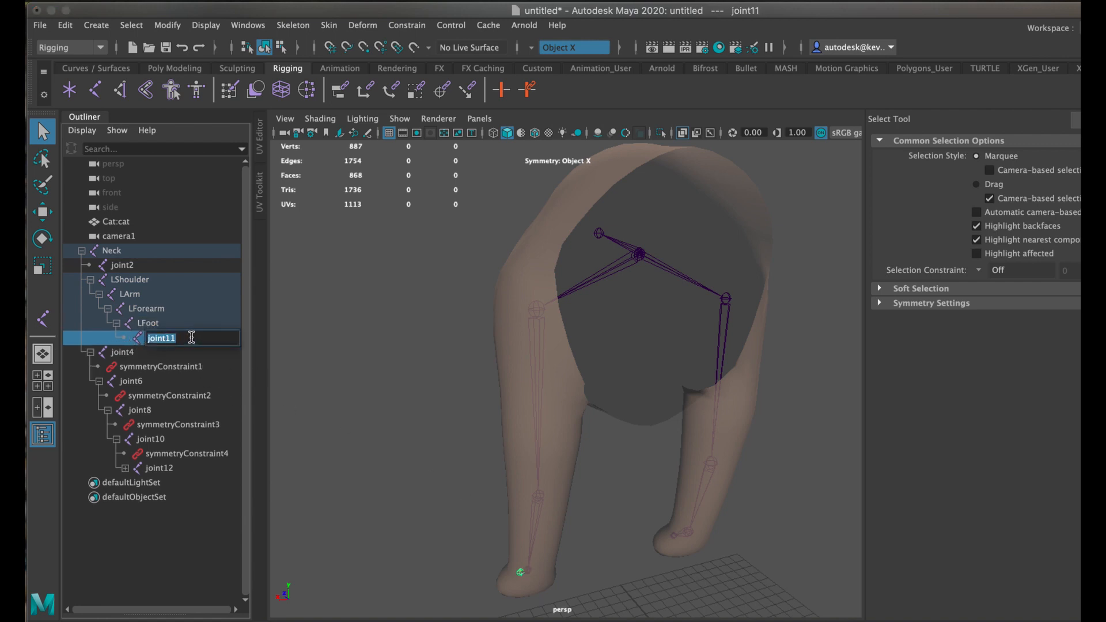
{"action": "type", "text": "LFootTip"}
{"action": "key", "text": "Return"}
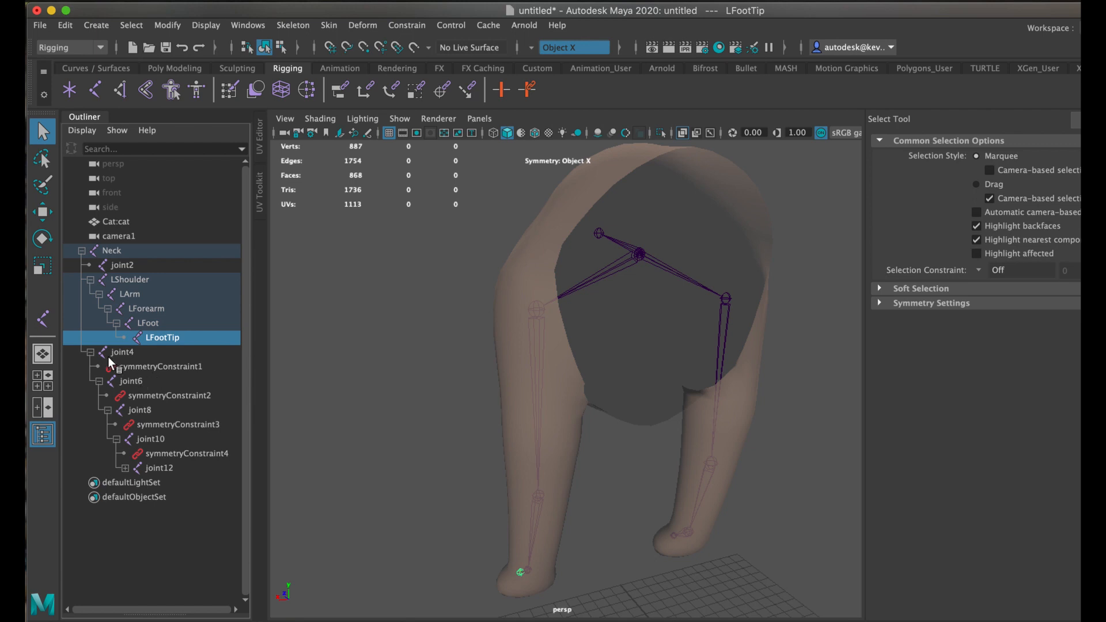
Rename joint4, the first joint of the constrained leg chain, as RShoulder and its child joint6 as RArm.
{"action": "double_click", "coordinate": [122, 352]}
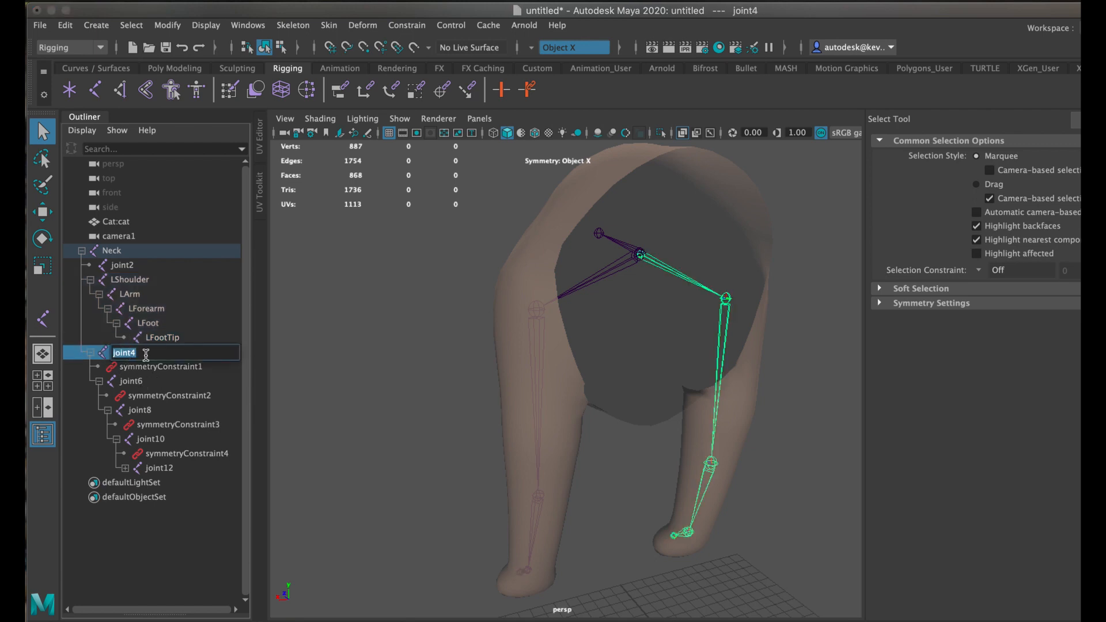
{"action": "type", "text": "RShoulder"}
{"action": "key", "text": "Return"}
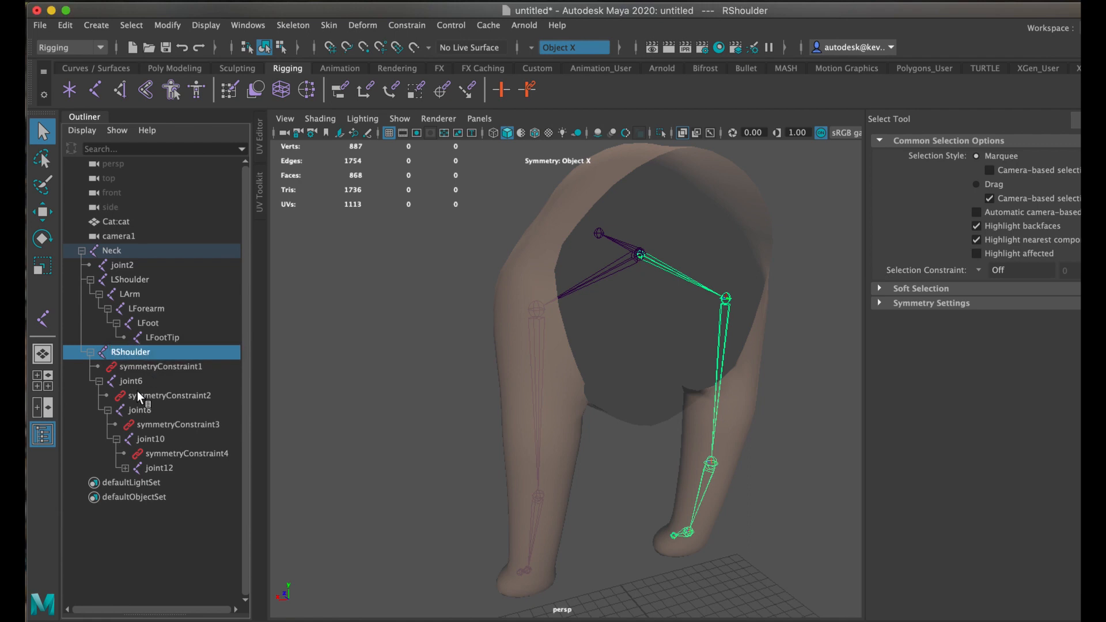
{"action": "left_click", "coordinate": [134, 382]}
{"action": "double_click", "coordinate": [134, 383]}
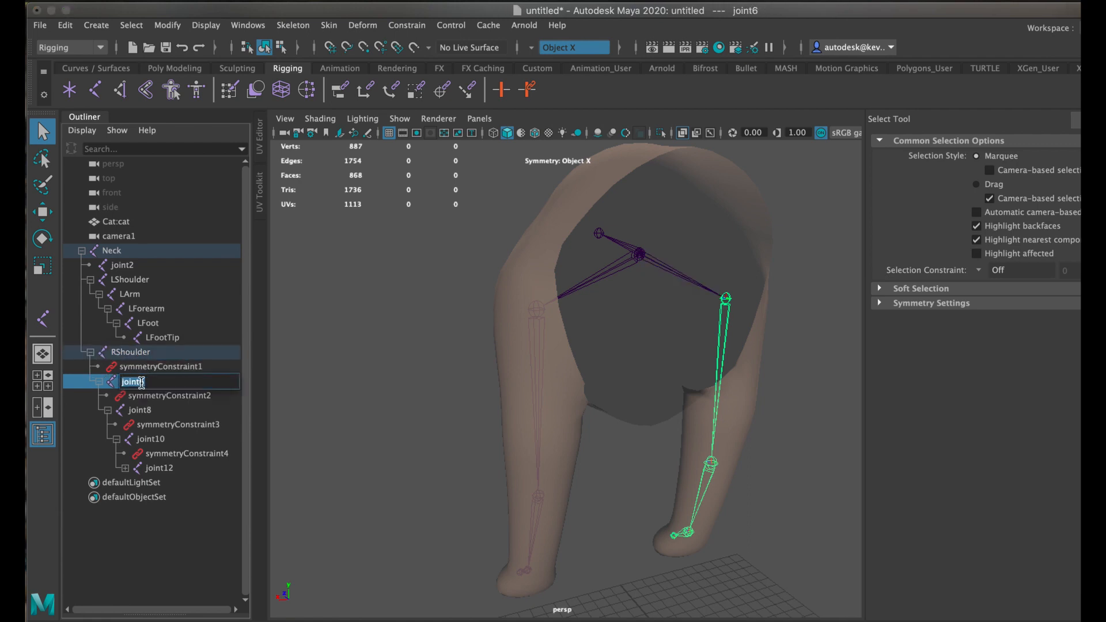
{"action": "type", "text": "RArm"}
{"action": "key", "text": "Return"}
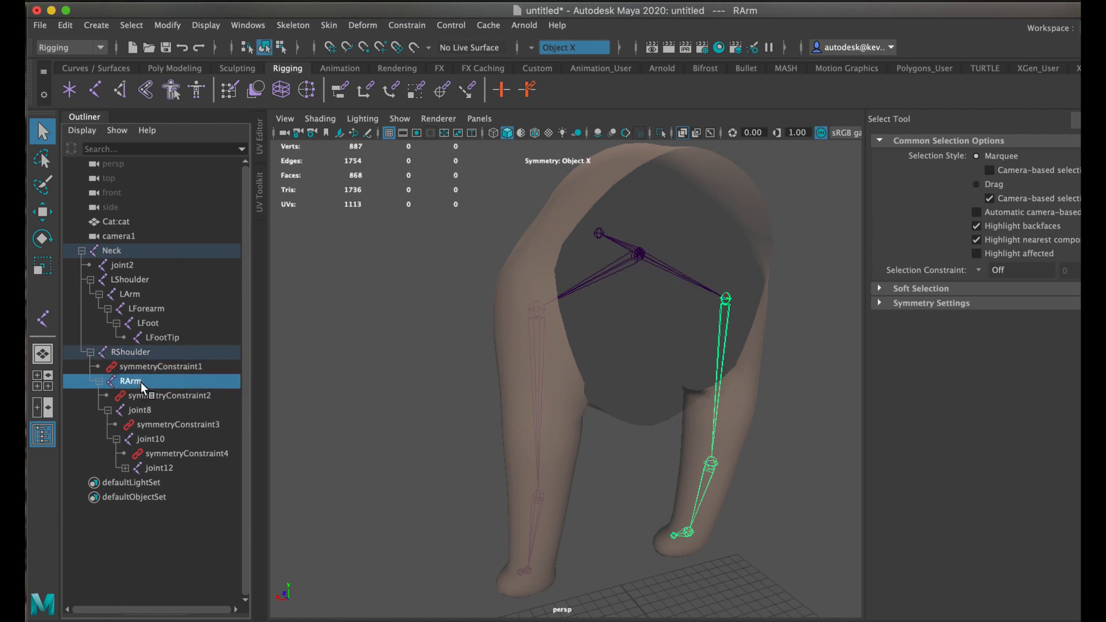
Rename joint8 under RArm as RForearm and its child joint10 as RFoot.
{"action": "double_click", "coordinate": [143, 410]}
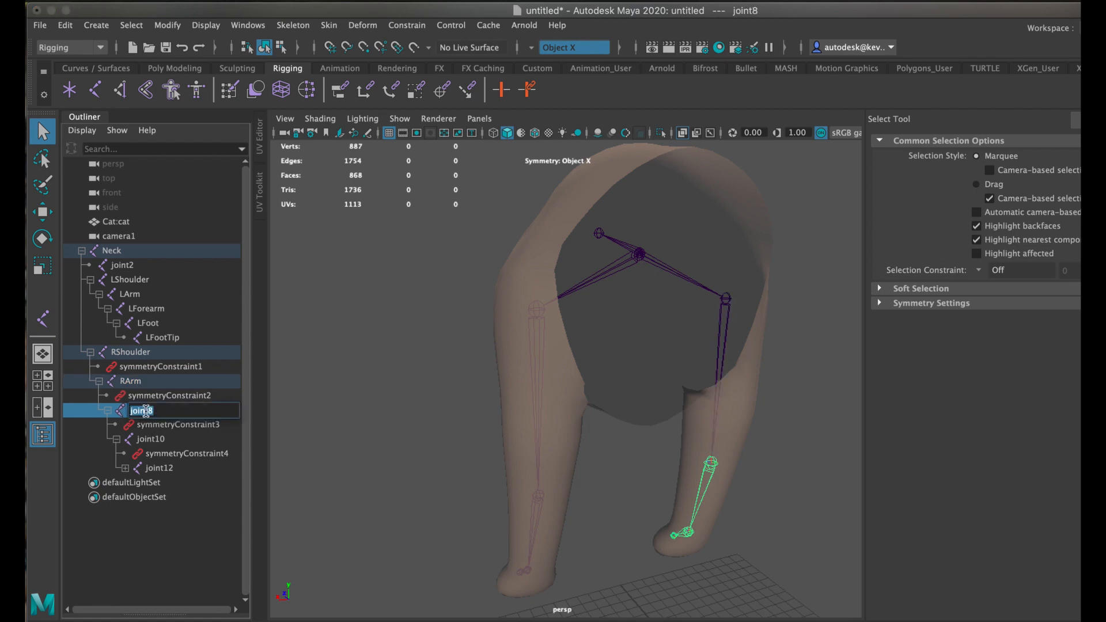
{"action": "type", "text": "RFore"}
{"action": "type", "text": "arm"}
{"action": "key", "text": "Return"}
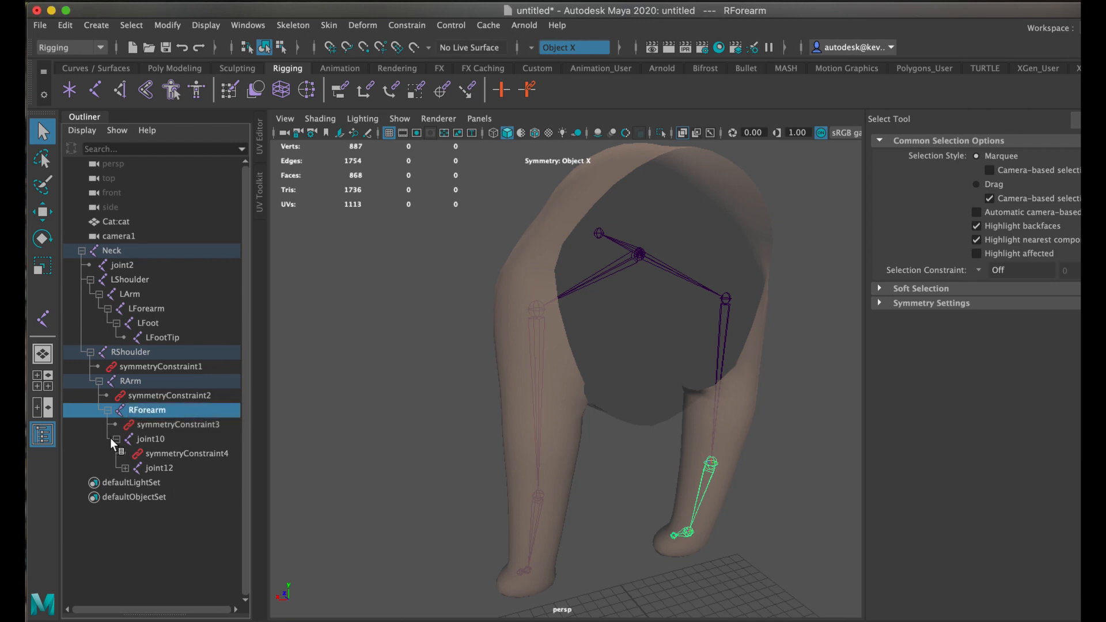
{"action": "double_click", "coordinate": [152, 441]}
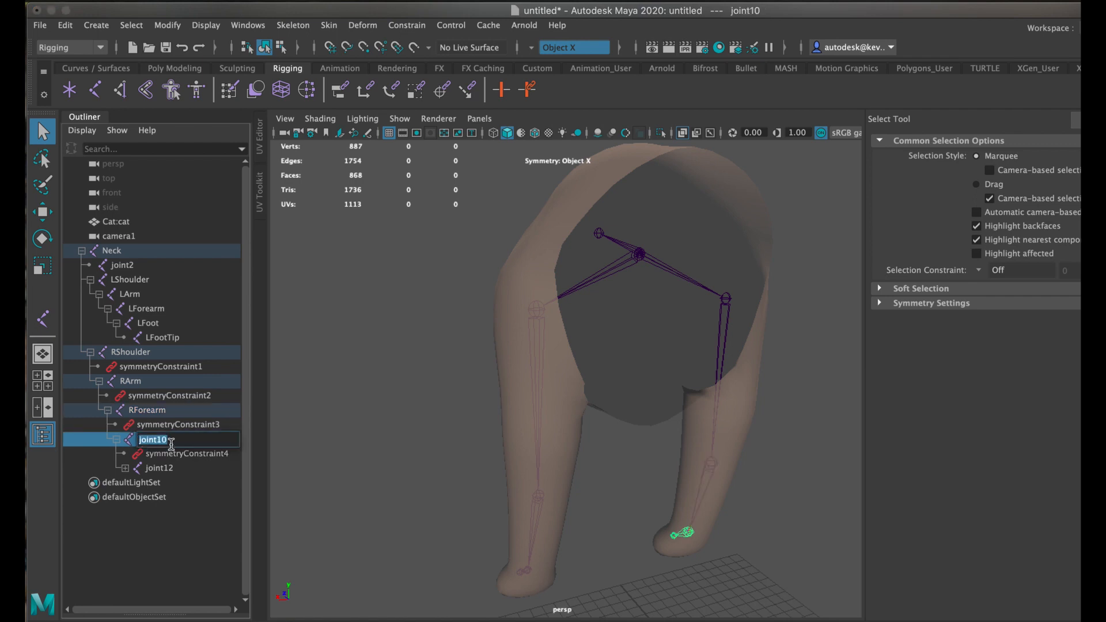
{"action": "type", "text": "RFoot"}
{"action": "key", "text": "Return"}
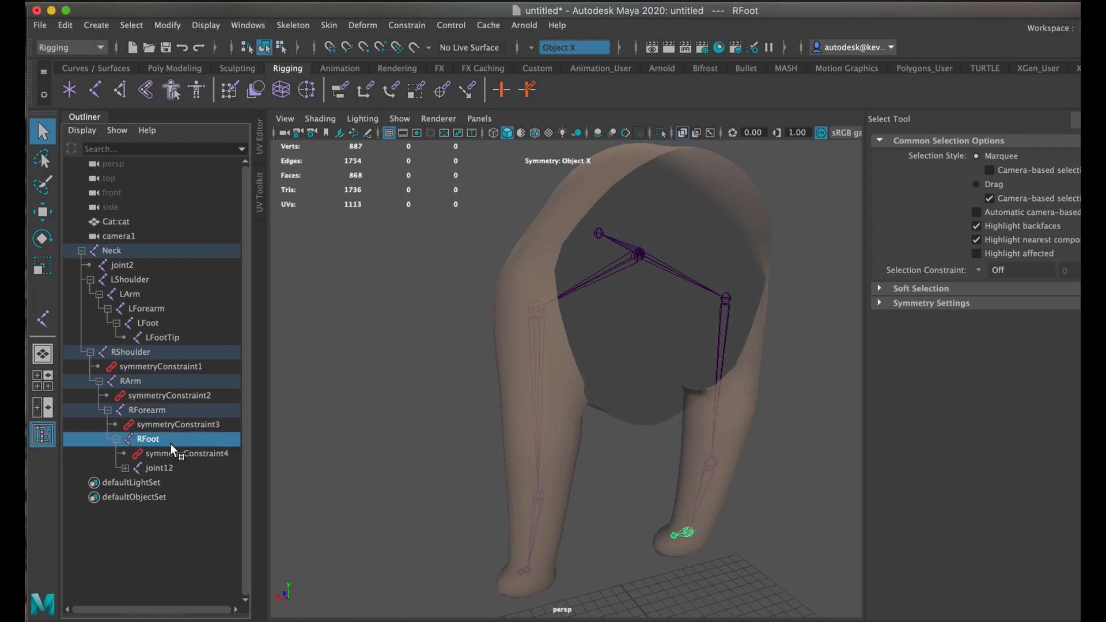
Rename joint12 under RFoot as RFootTip and collapse the Neck hierarchy.
{"action": "left_click", "coordinate": [155, 468]}
{"action": "double_click", "coordinate": [173, 469]}
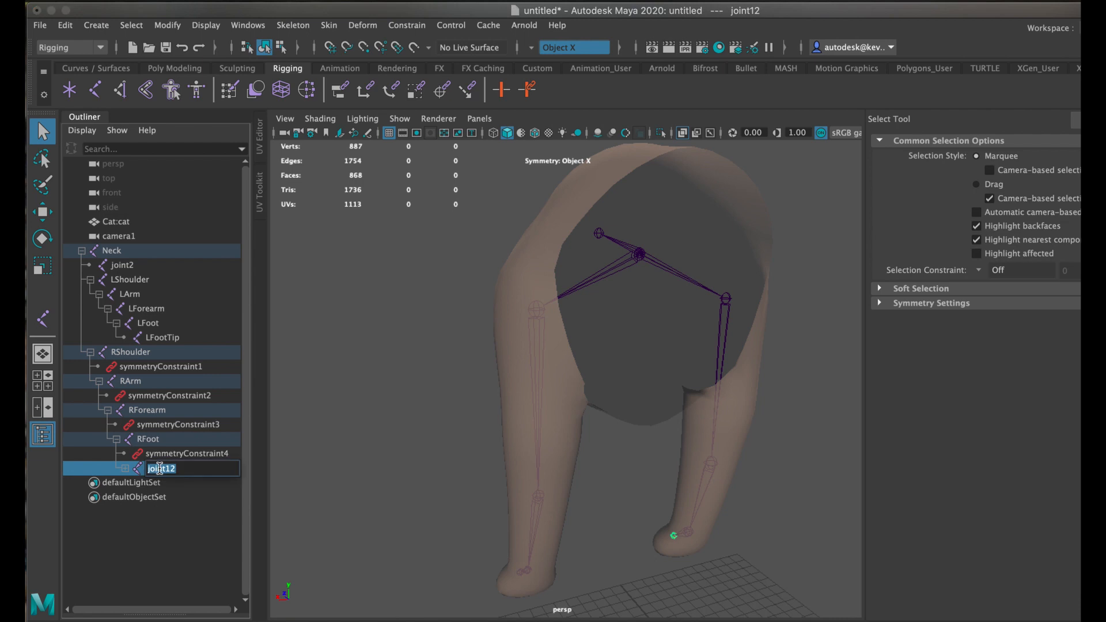
{"action": "type", "text": "RFootTip"}
{"action": "key", "text": "Return"}
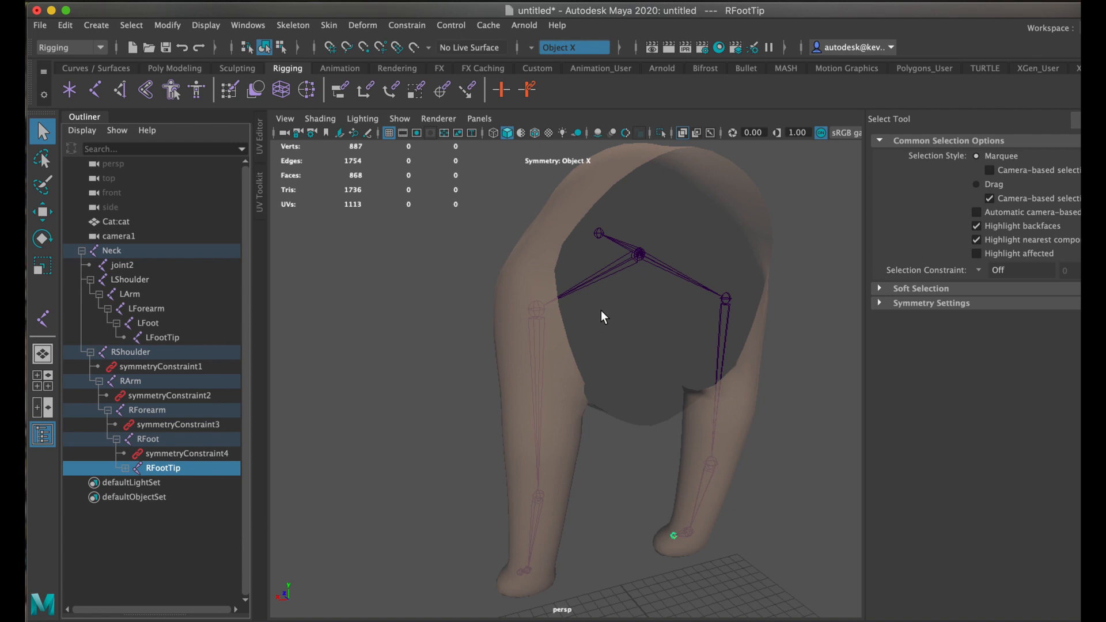
{"action": "left_click", "coordinate": [82, 251]}
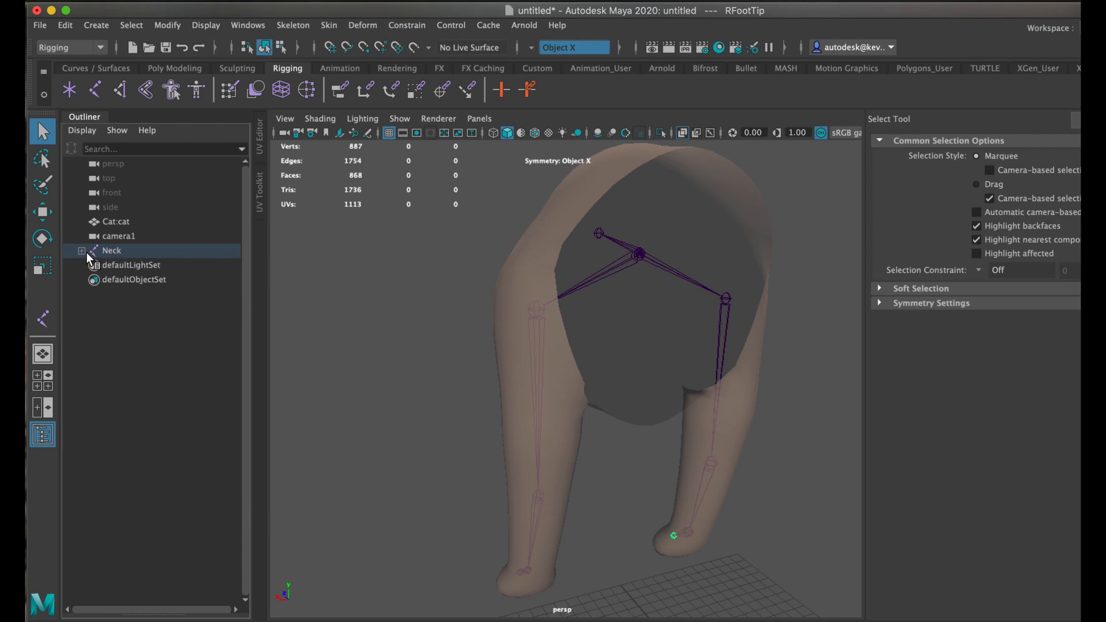
{"action": "left_click", "coordinate": [617, 245]}
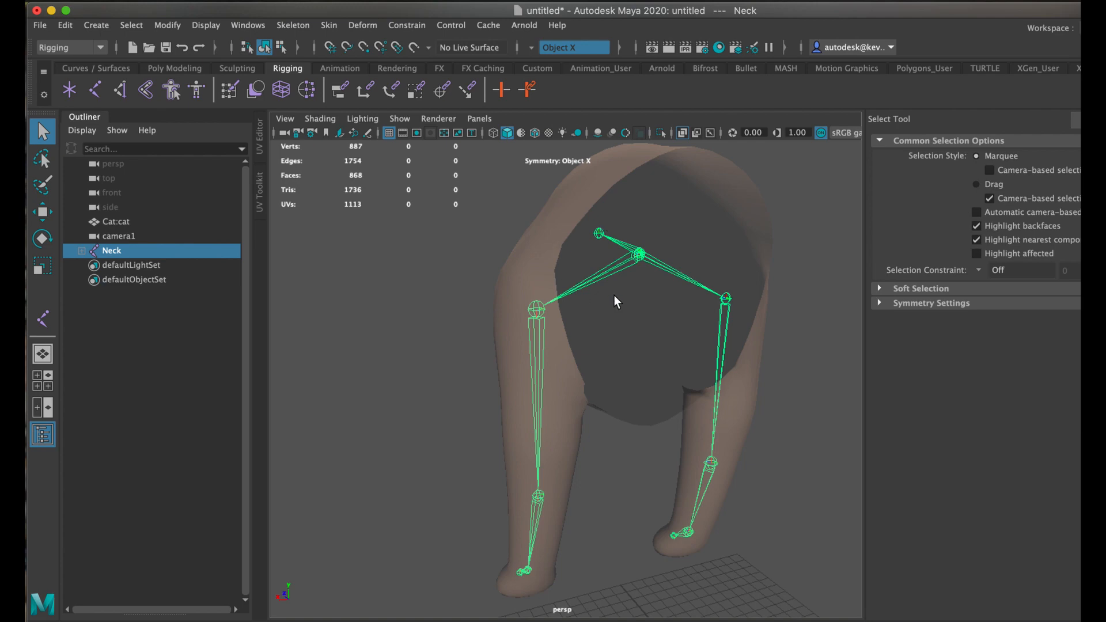
{"action": "left_click", "coordinate": [560, 229], "text": "shift"}
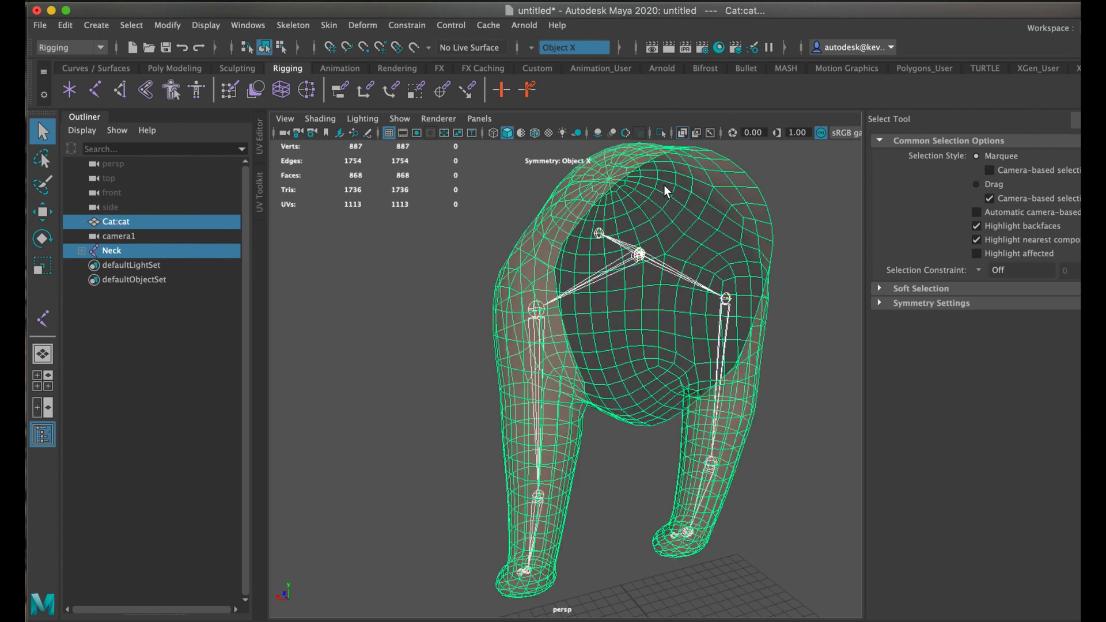
{"action": "left_click", "coordinate": [329, 25]}
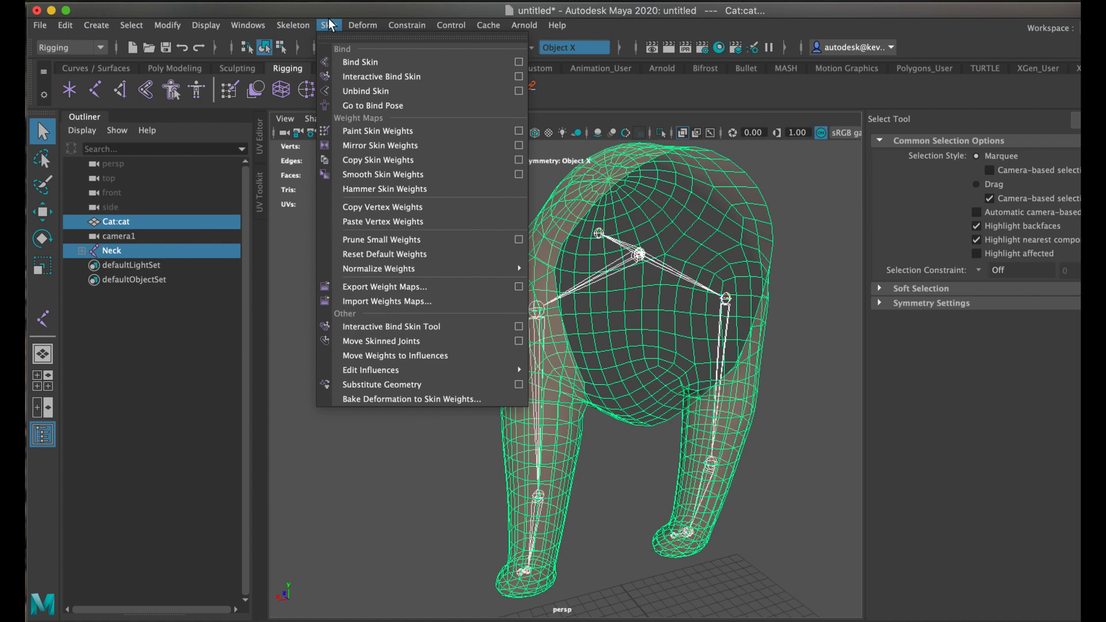
{"action": "mouse_move", "coordinate": [293, 25]}
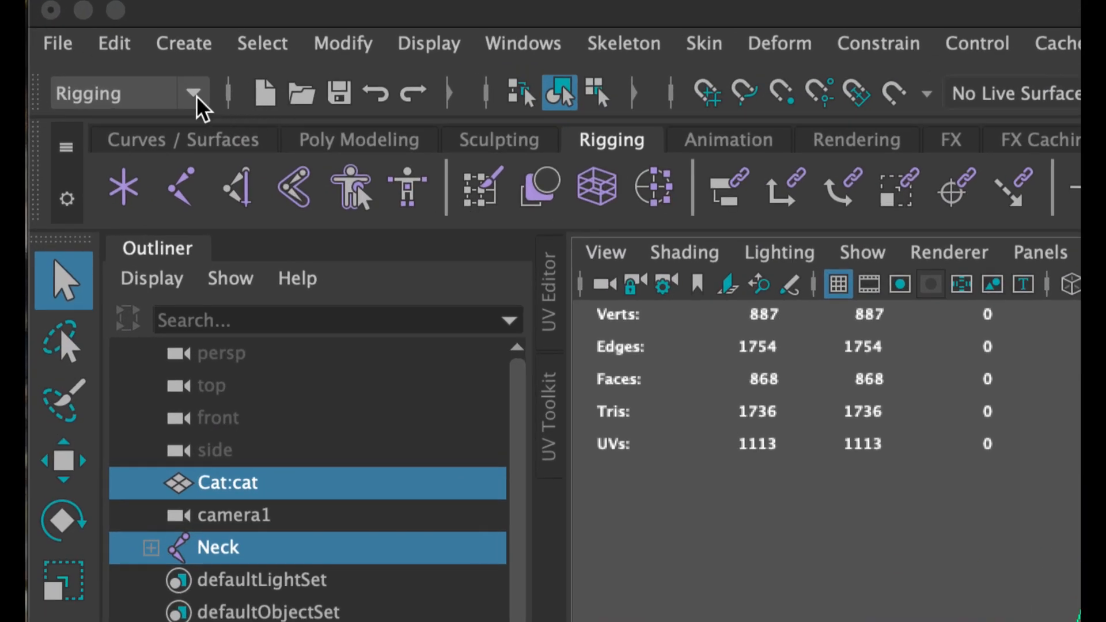
{"action": "left_click", "coordinate": [100, 47]}
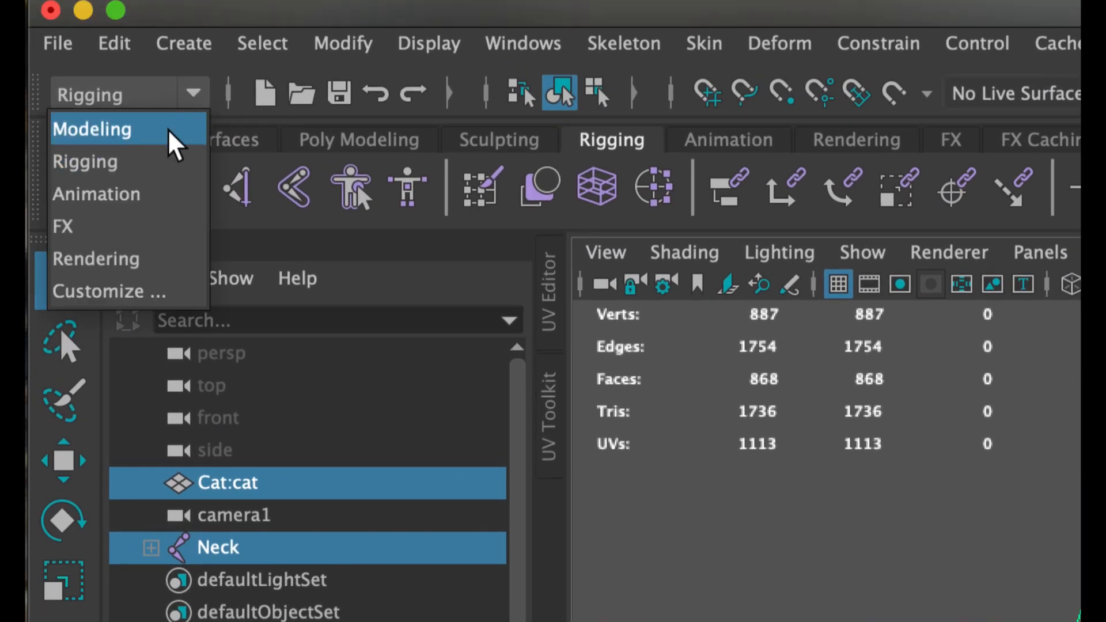
{"action": "left_click", "coordinate": [175, 143]}
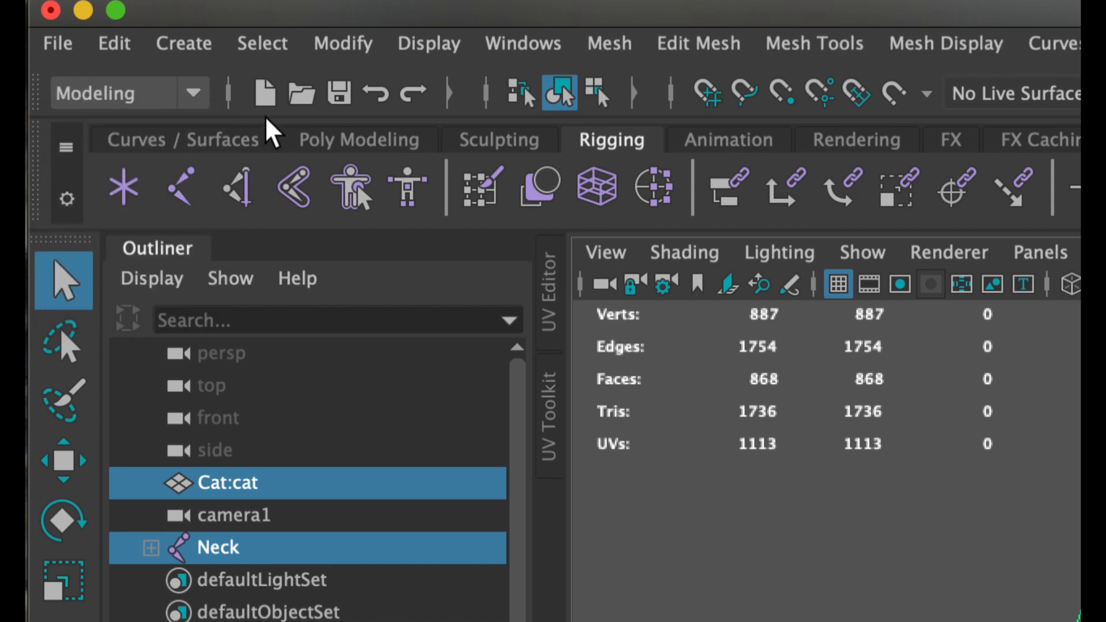
{"action": "left_click", "coordinate": [193, 93]}
{"action": "left_click", "coordinate": [160, 159]}
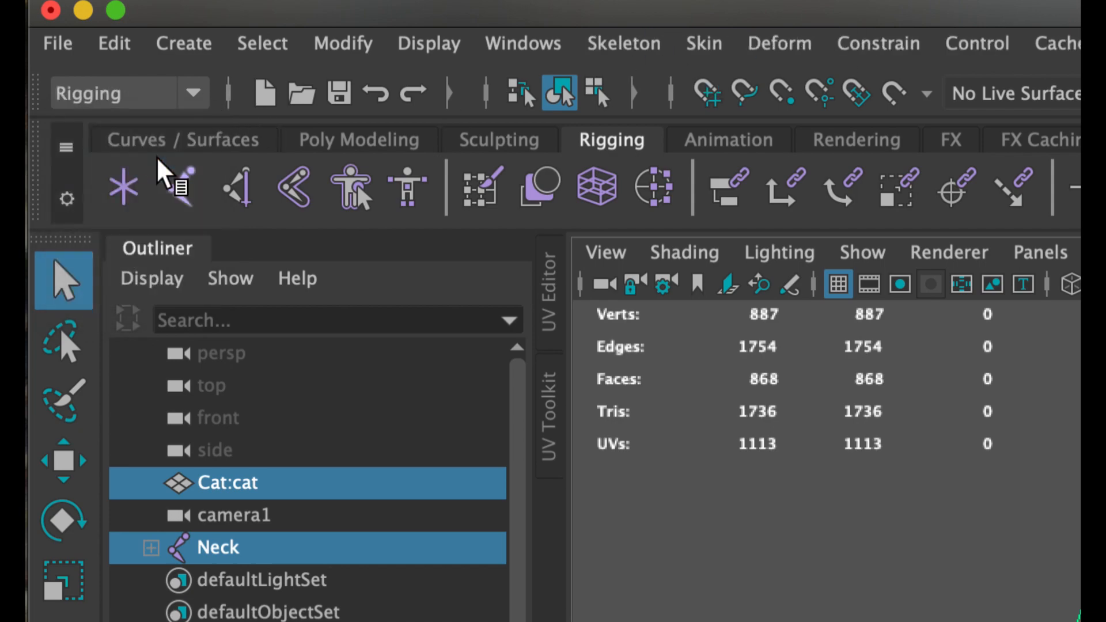
{"action": "left_click", "coordinate": [711, 279]}
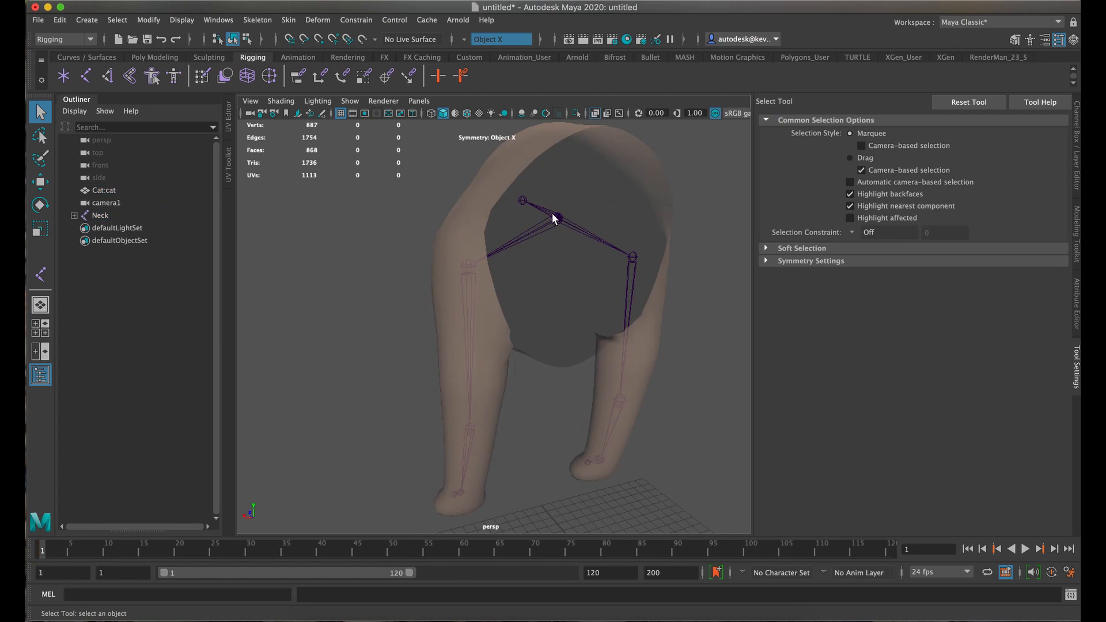
Select the Neck skeleton together with the cat mesh and apply Bind Skin.
{"action": "left_click", "coordinate": [540, 216]}
{"action": "left_click", "coordinate": [524, 173], "text": "shift"}
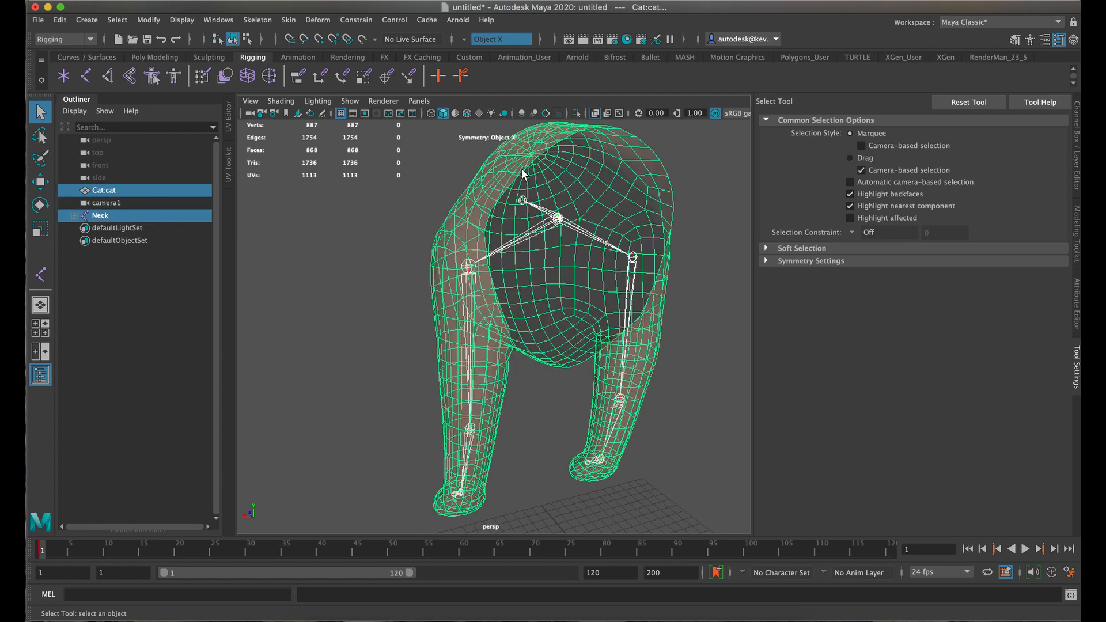
{"action": "left_click", "coordinate": [289, 20]}
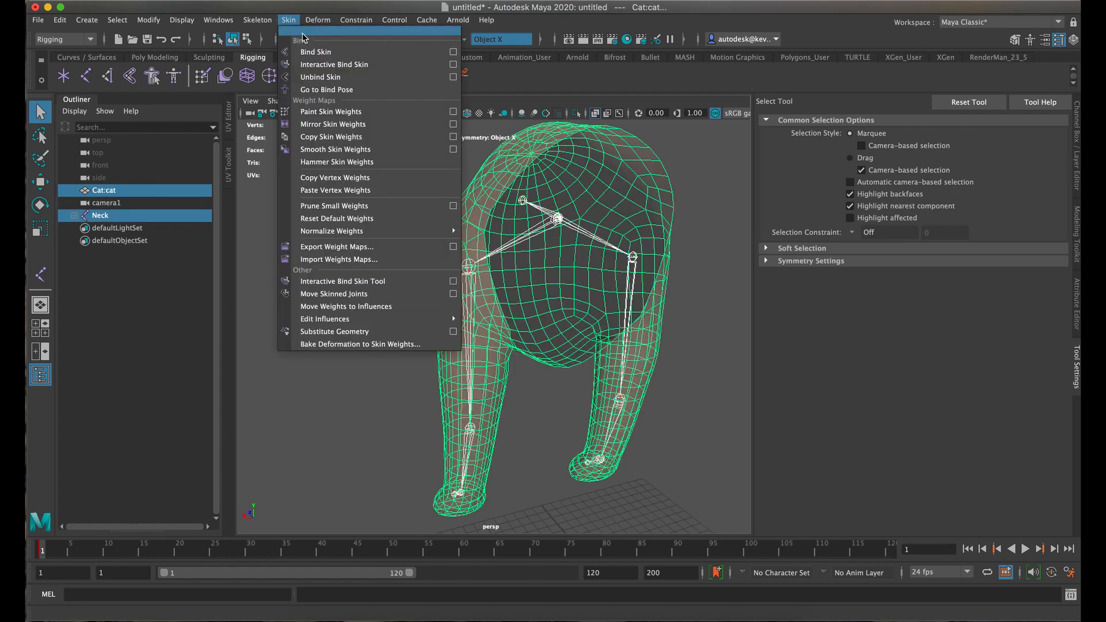
{"action": "left_click", "coordinate": [312, 52]}
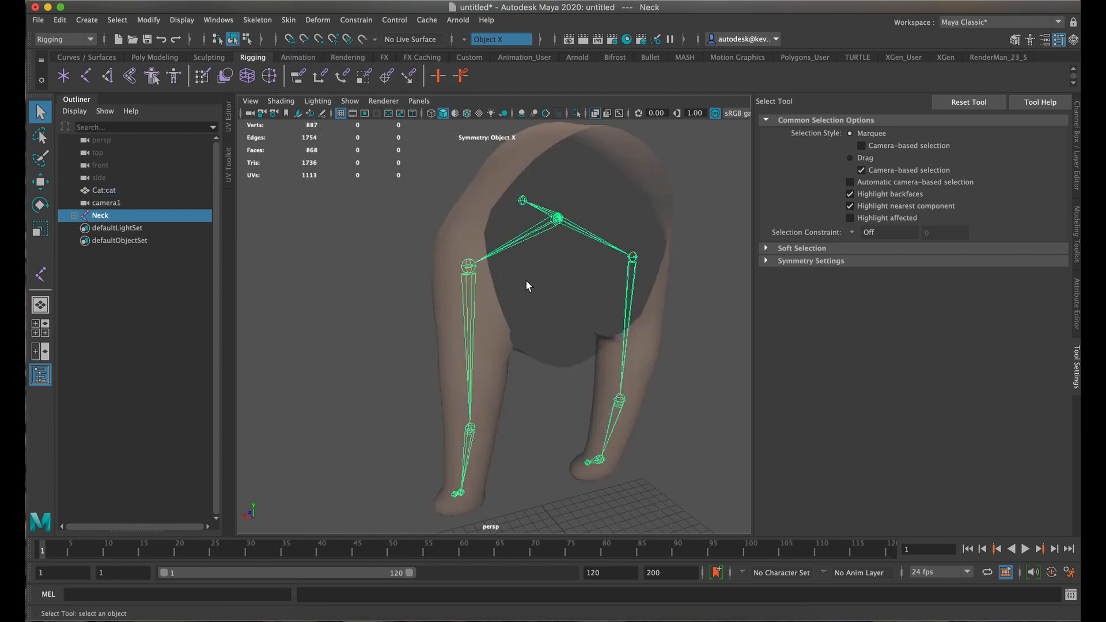
Test the skin binding by rotating the LForearm joint about -71 degrees around its Y axis and viewing both legs.
{"action": "left_click_drag", "start_coordinate": [541, 378], "coordinate": [534, 449], "text": "alt"}
{"action": "left_click", "coordinate": [521, 451]}
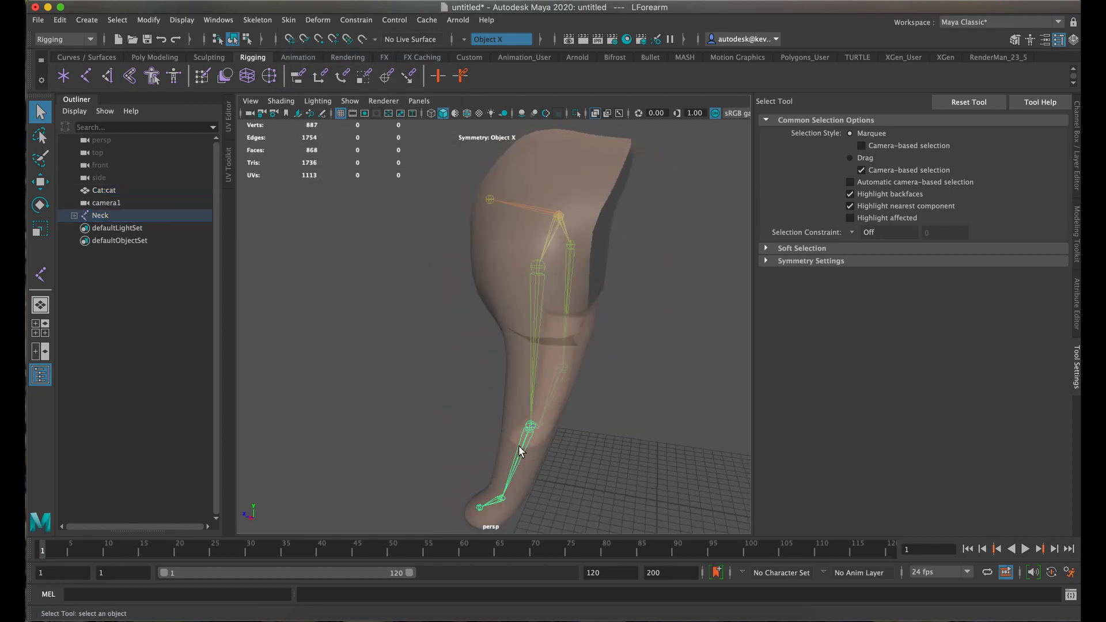
{"action": "key", "text": "e"}
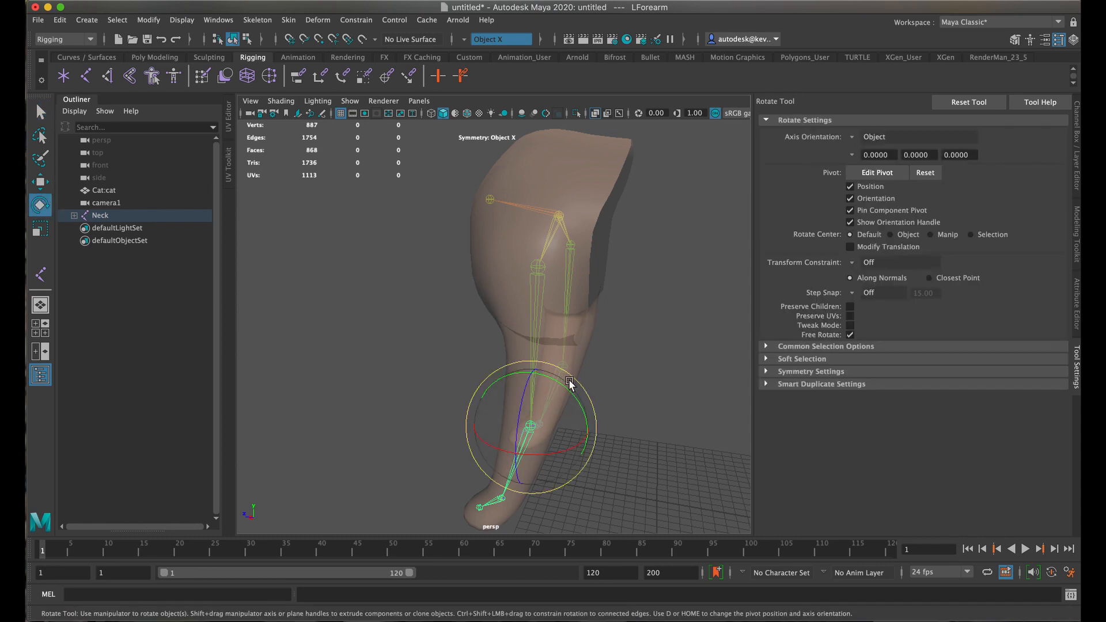
{"action": "mouse_move", "coordinate": [567, 390]}
{"action": "left_mouse_down"}
{"action": "mouse_move", "coordinate": [585, 417]}
{"action": "mouse_move", "coordinate": [571, 398]}
{"action": "mouse_move", "coordinate": [606, 398]}
{"action": "mouse_move", "coordinate": [581, 348]}
{"action": "mouse_move", "coordinate": [366, 328]}
{"action": "mouse_move", "coordinate": [524, 395]}
{"action": "mouse_move", "coordinate": [477, 384]}
{"action": "mouse_move", "coordinate": [509, 400]}
{"action": "mouse_move", "coordinate": [497, 396]}
{"action": "left_mouse_up"}
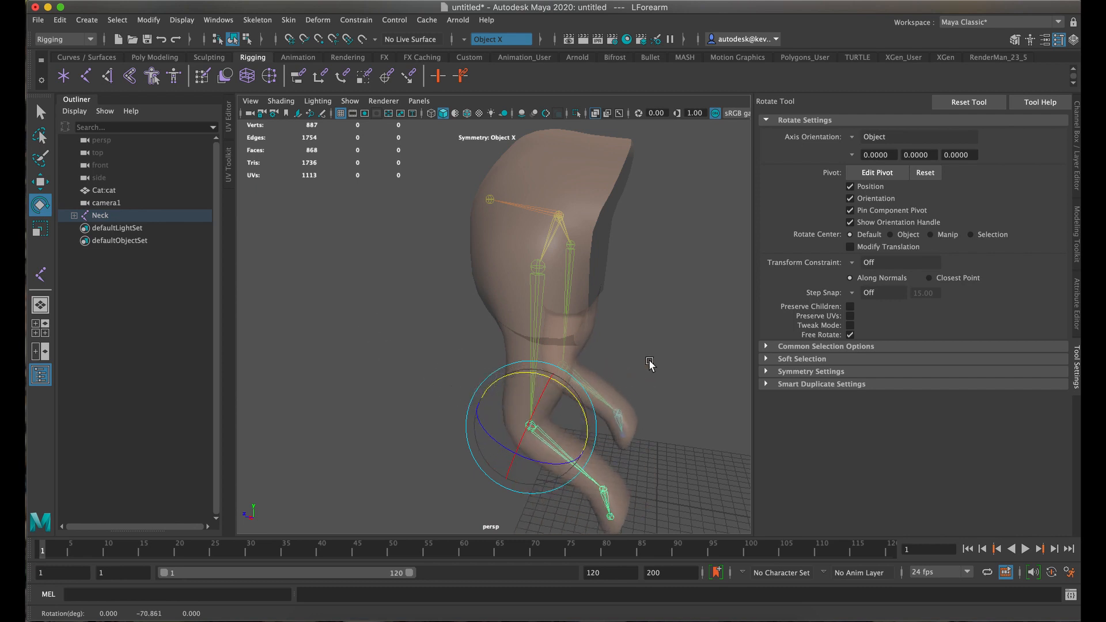
{"action": "mouse_move", "coordinate": [654, 323]}
{"action": "left_mouse_down", "text": "alt"}
{"action": "mouse_move", "coordinate": [557, 325]}
{"action": "mouse_move", "coordinate": [551, 338]}
{"action": "left_mouse_up", "text": "alt"}
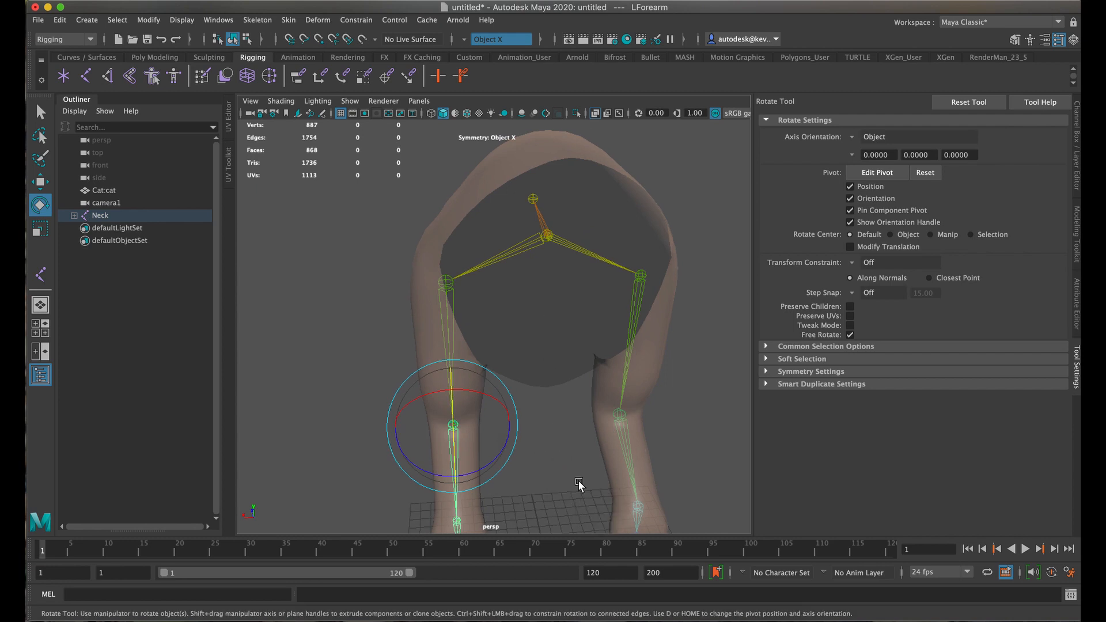
Try to delete all constraints by type with the Neck skeleton selected.
{"action": "left_click", "coordinate": [542, 221]}
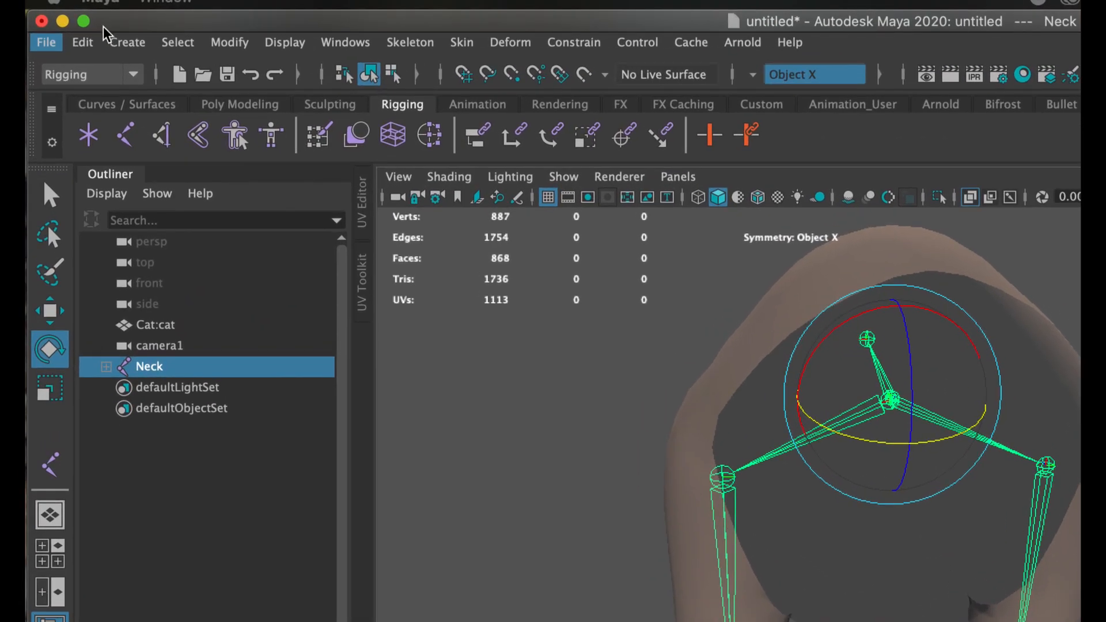
{"action": "left_click", "coordinate": [84, 20]}
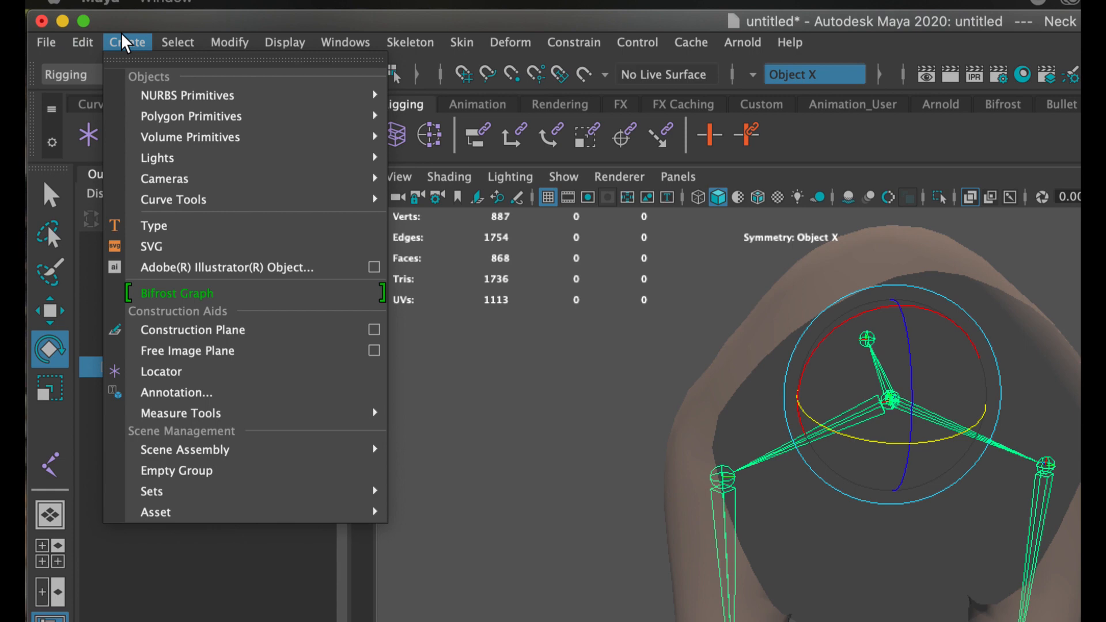
{"action": "mouse_move", "coordinate": [202, 158]}
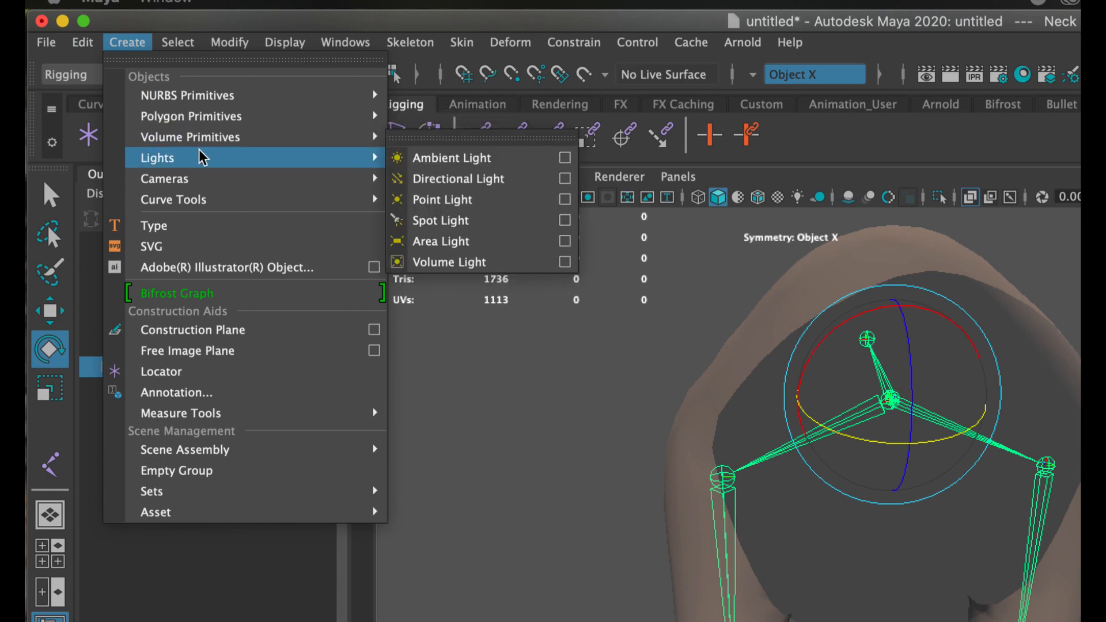
{"action": "mouse_move", "coordinate": [227, 42]}
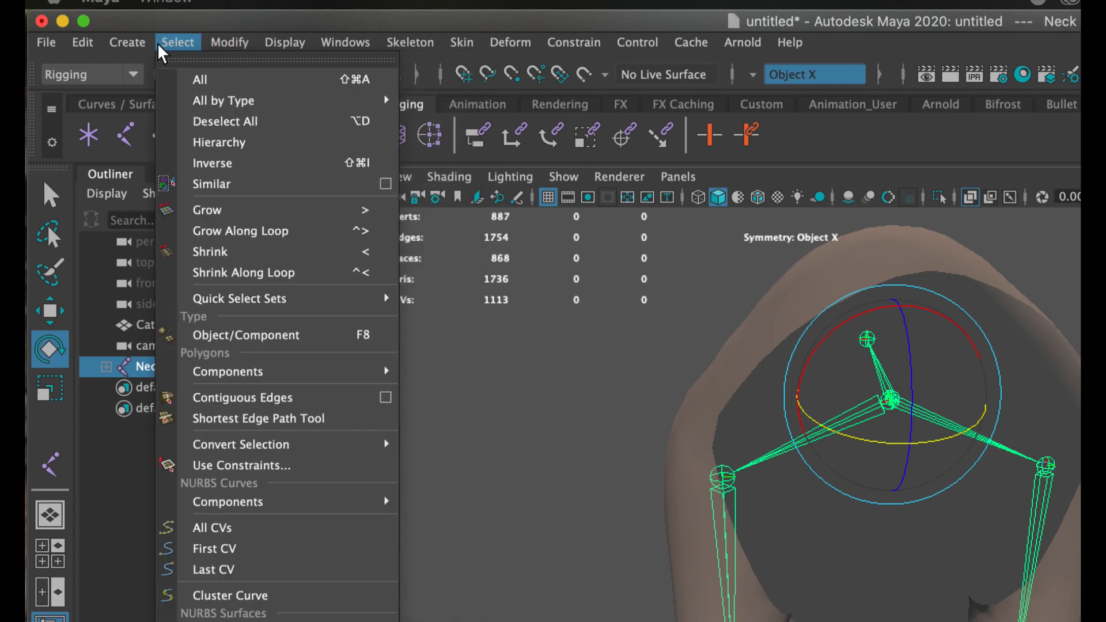
{"action": "mouse_move", "coordinate": [130, 51]}
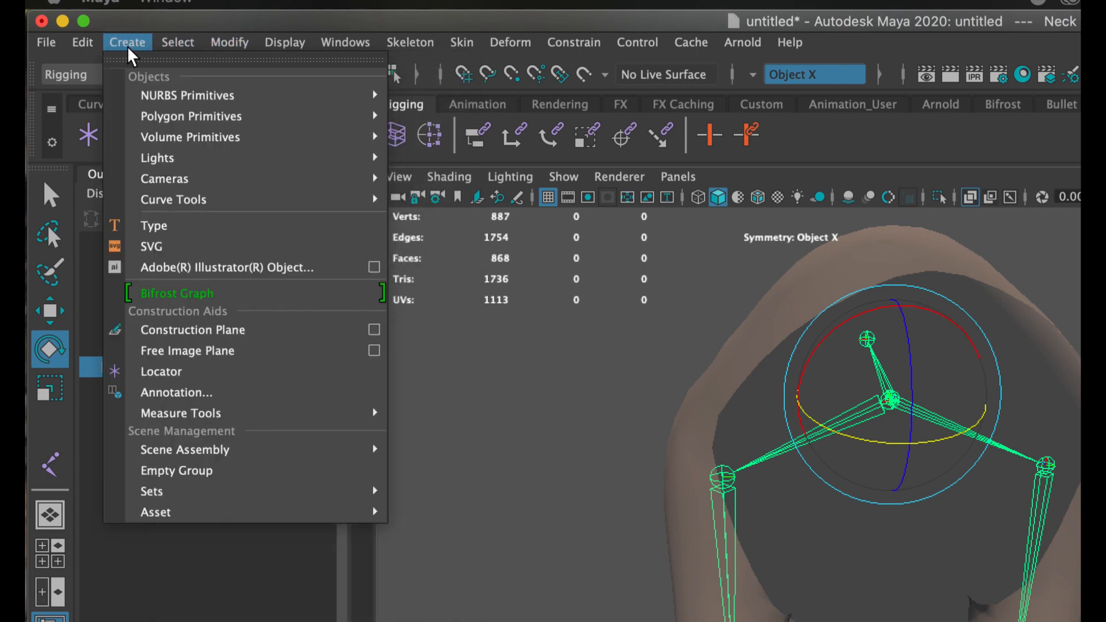
{"action": "mouse_move", "coordinate": [82, 38]}
{"action": "mouse_move", "coordinate": [156, 291]}
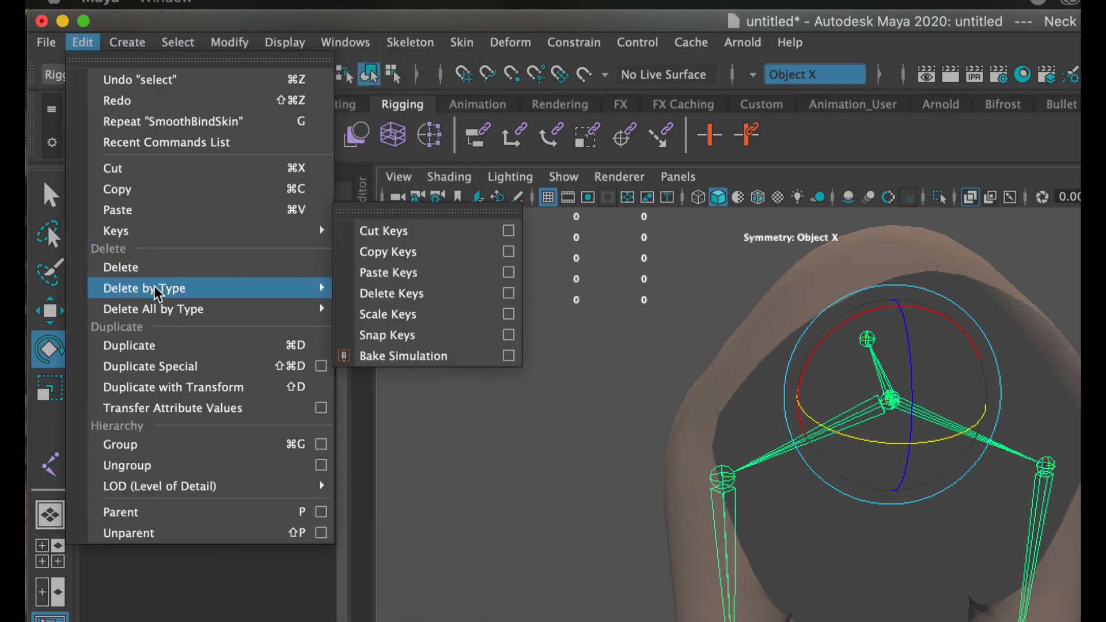
{"action": "mouse_move", "coordinate": [156, 317]}
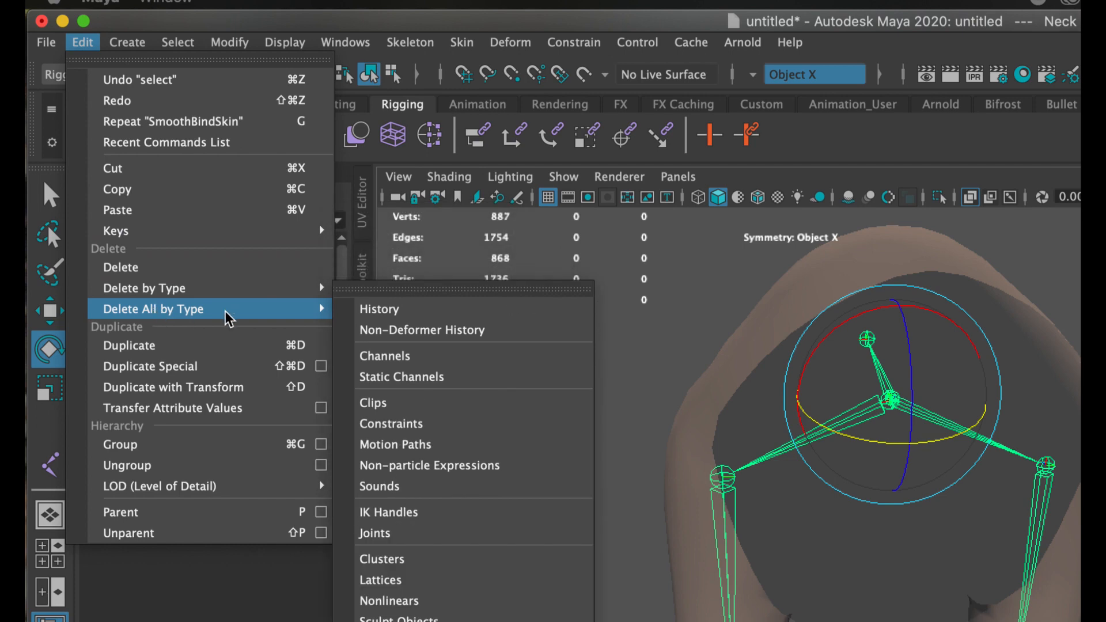
{"action": "left_click", "coordinate": [443, 432]}
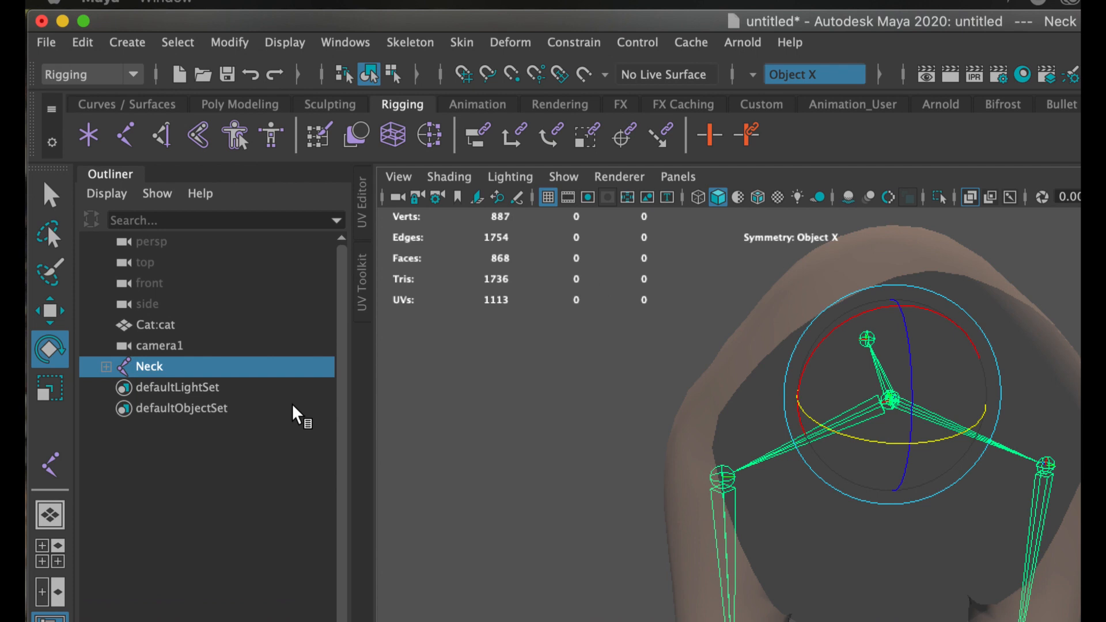
Remove the symmetry constraints under the RShoulder chain by deleting all constraints by type, and collapse the Neck hierarchy.
{"action": "left_click", "coordinate": [106, 367], "text": "shift"}
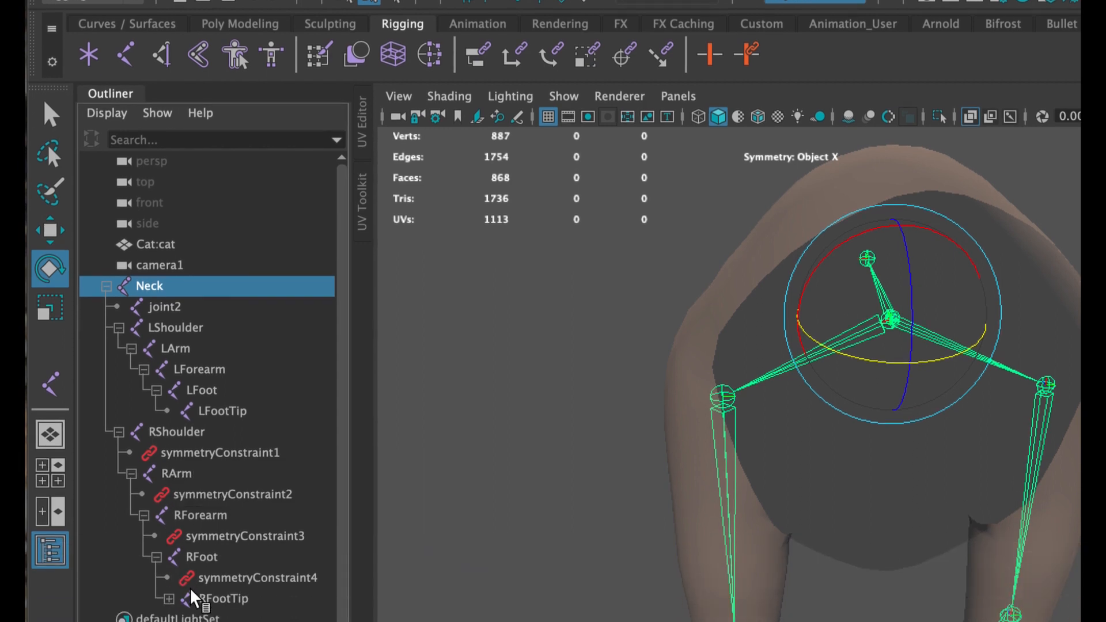
{"action": "left_click", "coordinate": [209, 578]}
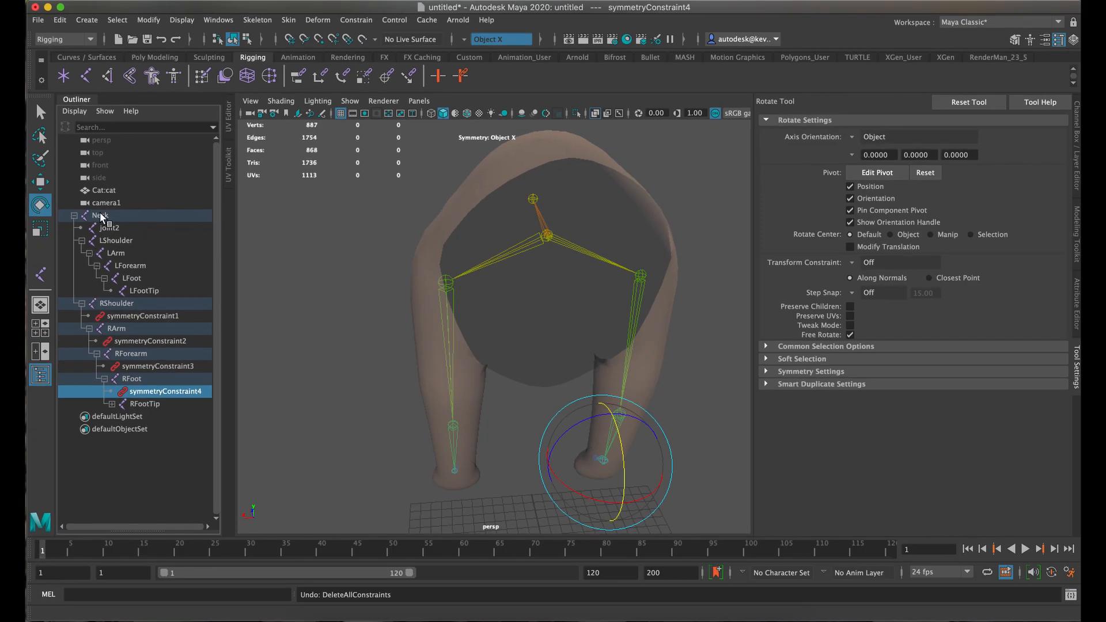
{"action": "left_click", "coordinate": [124, 286]}
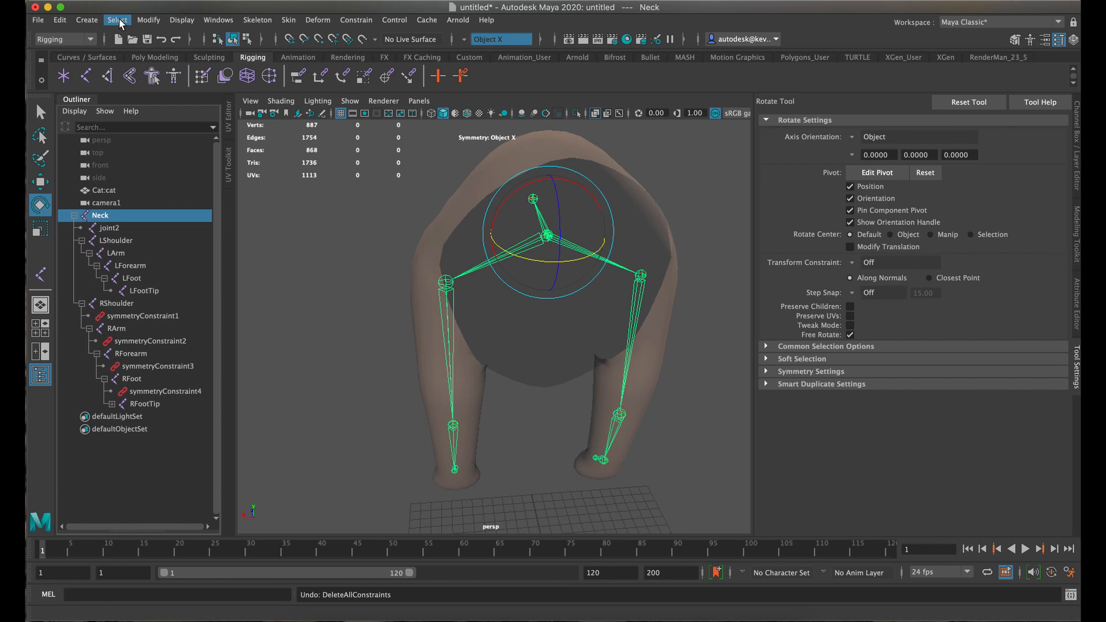
{"action": "left_click", "coordinate": [60, 20]}
{"action": "mouse_move", "coordinate": [167, 180]}
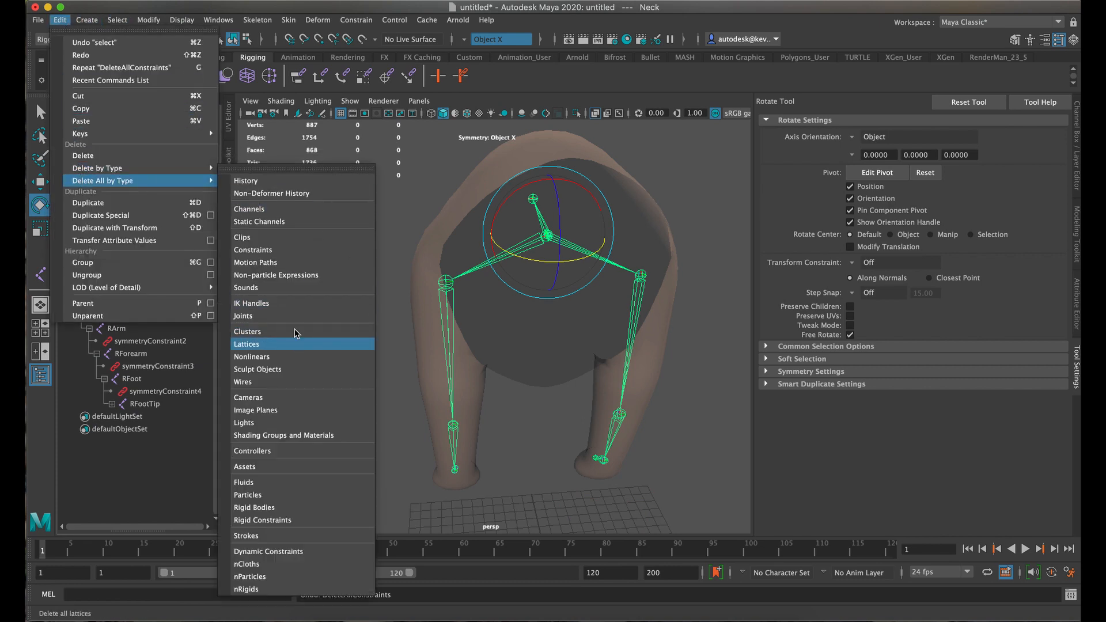
{"action": "left_click", "coordinate": [312, 251]}
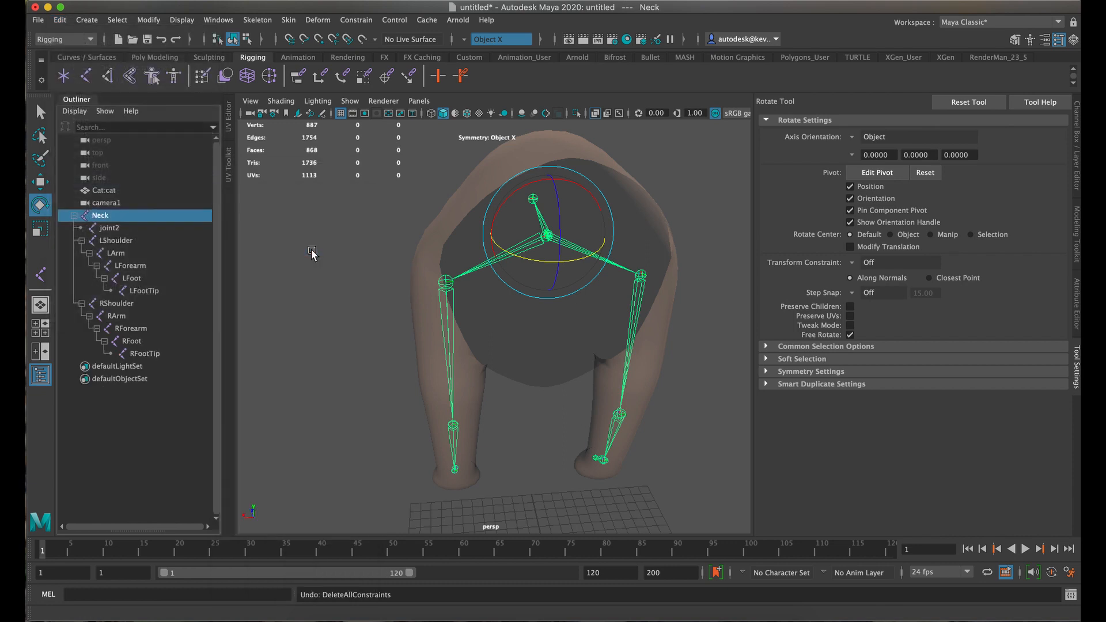
{"action": "left_click", "coordinate": [74, 215]}
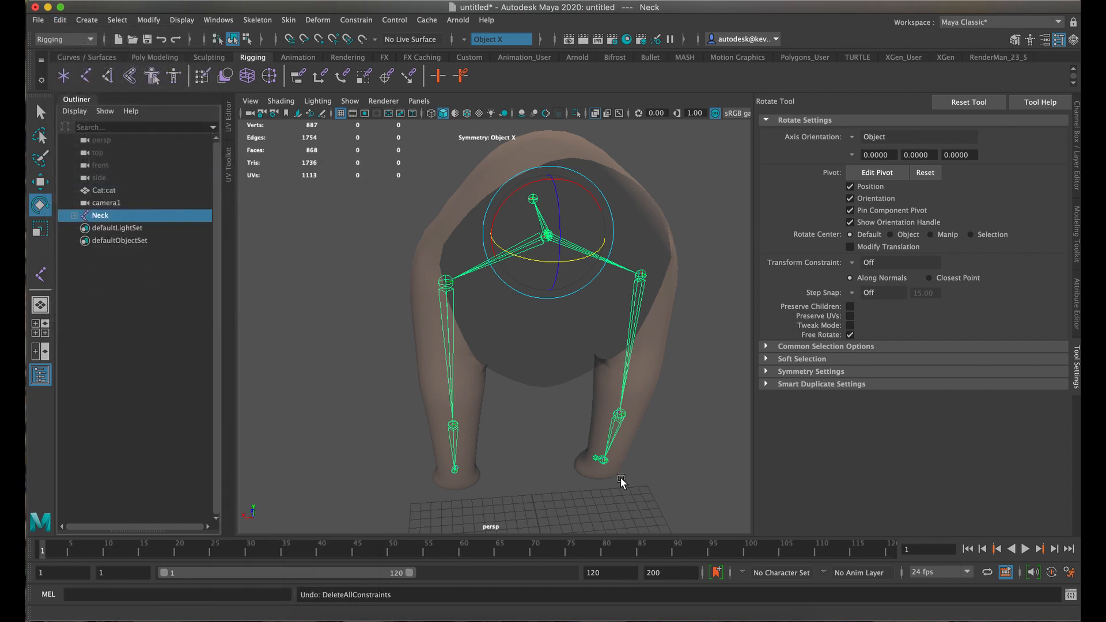
Test-rotate the RForearm joint about -49 degrees around its Y axis and undo the rotation.
{"action": "left_click", "coordinate": [614, 429]}
{"action": "left_click_drag", "start_coordinate": [639, 406], "coordinate": [607, 369]}
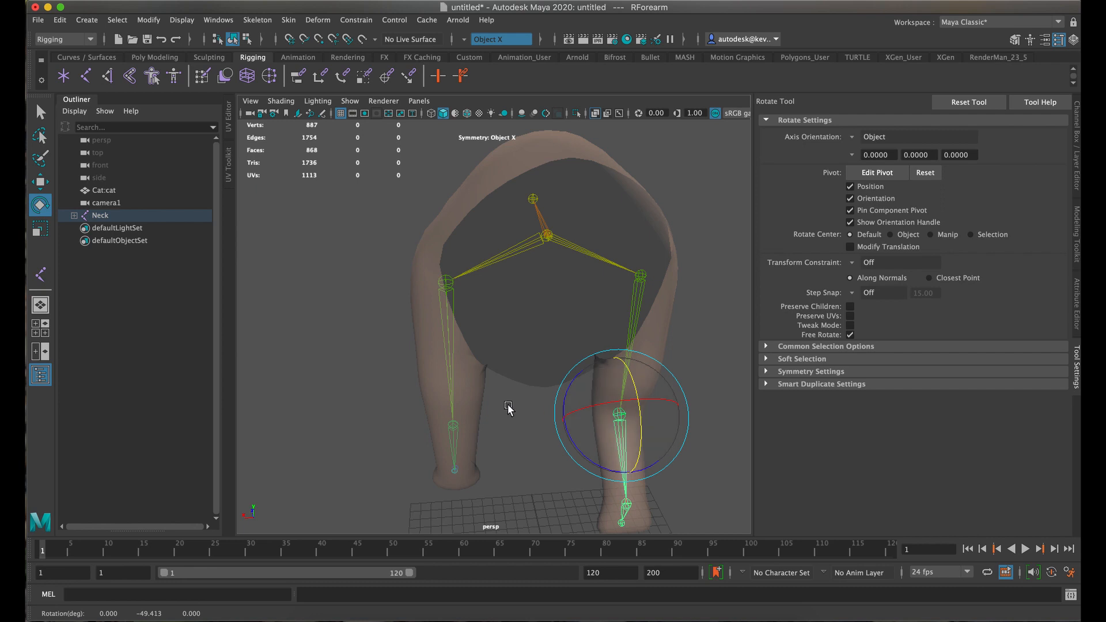
{"action": "key", "text": "ctrl+z"}
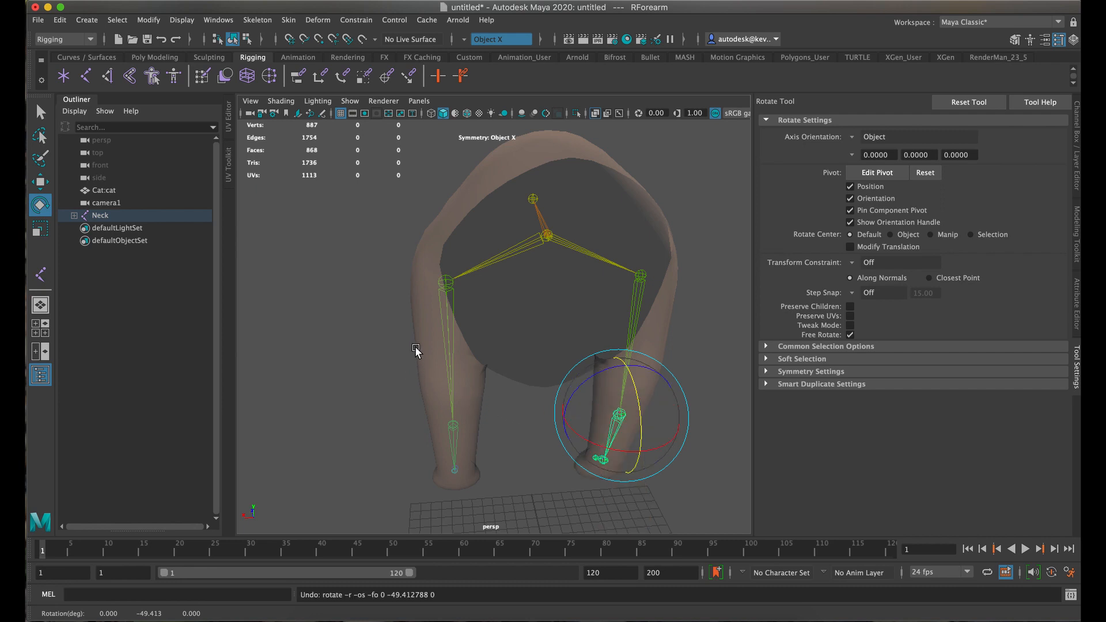
Rotate the RArm joint to lift the right leg forward and outward, and inspect the mesh deformation around the shoulder.
{"action": "left_click_drag", "start_coordinate": [407, 338], "coordinate": [686, 313], "text": "alt"}
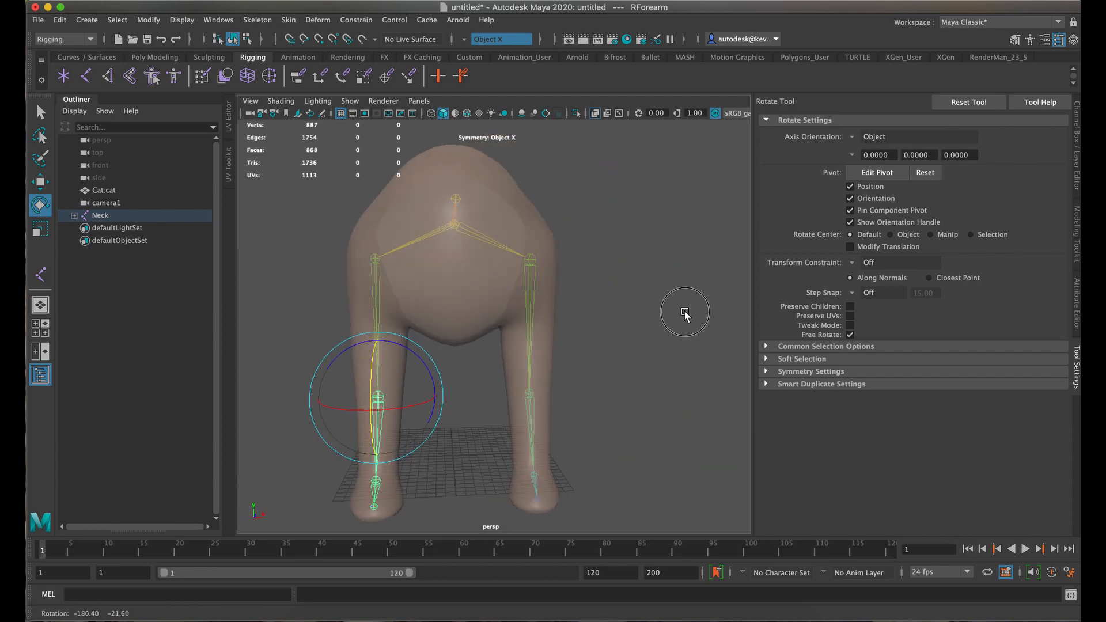
{"action": "left_click_drag", "start_coordinate": [467, 329], "coordinate": [461, 382], "text": "alt"}
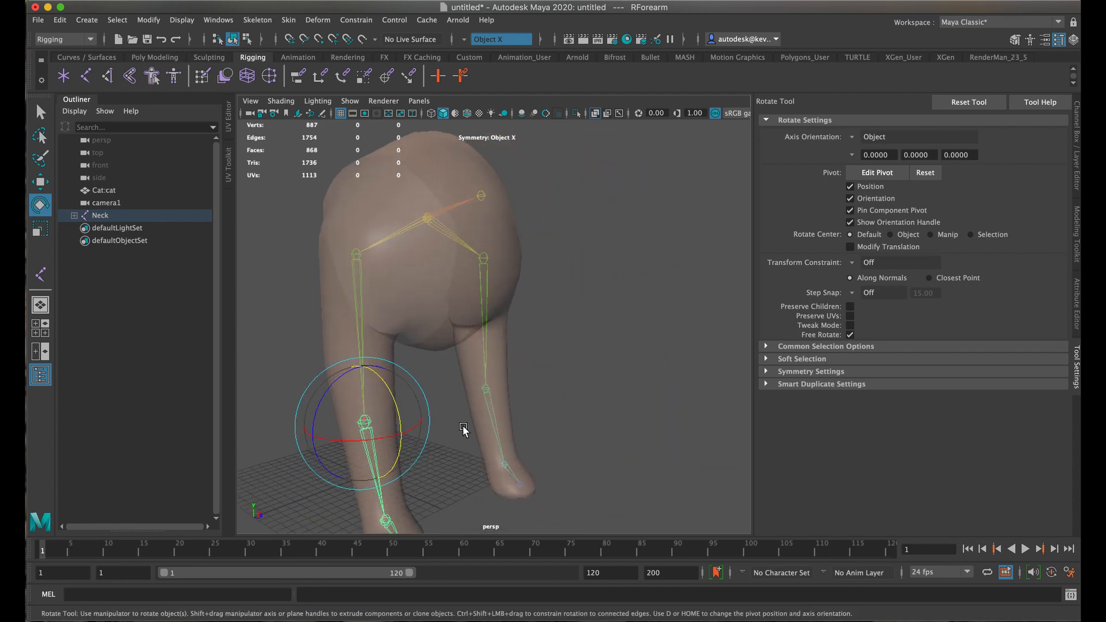
{"action": "left_click_drag", "start_coordinate": [459, 425], "coordinate": [489, 374], "text": "alt"}
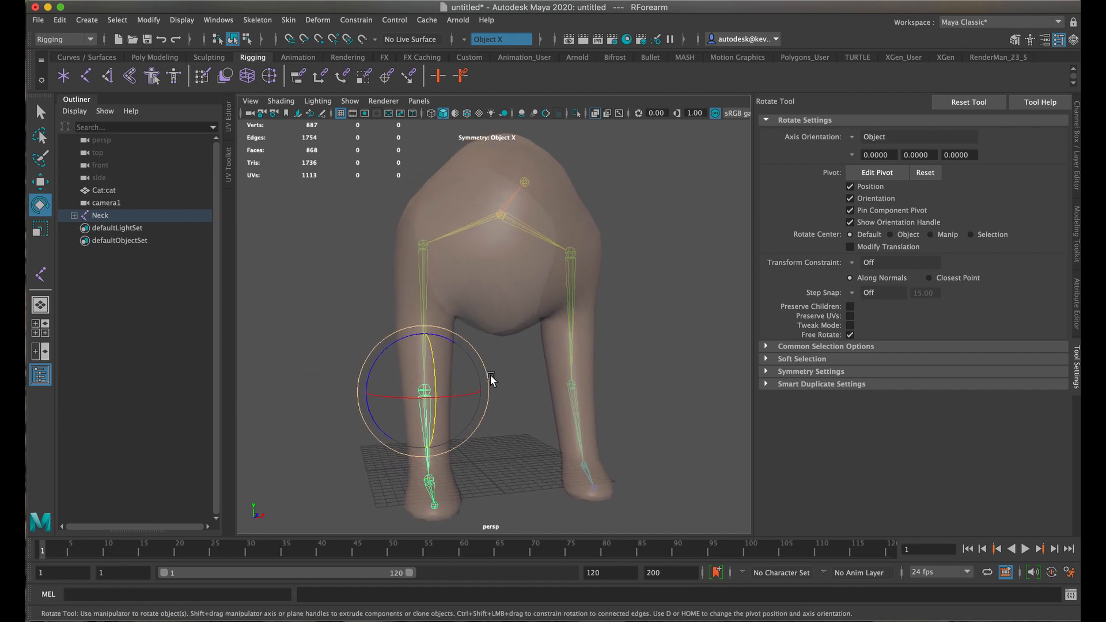
{"action": "left_click", "coordinate": [422, 314]}
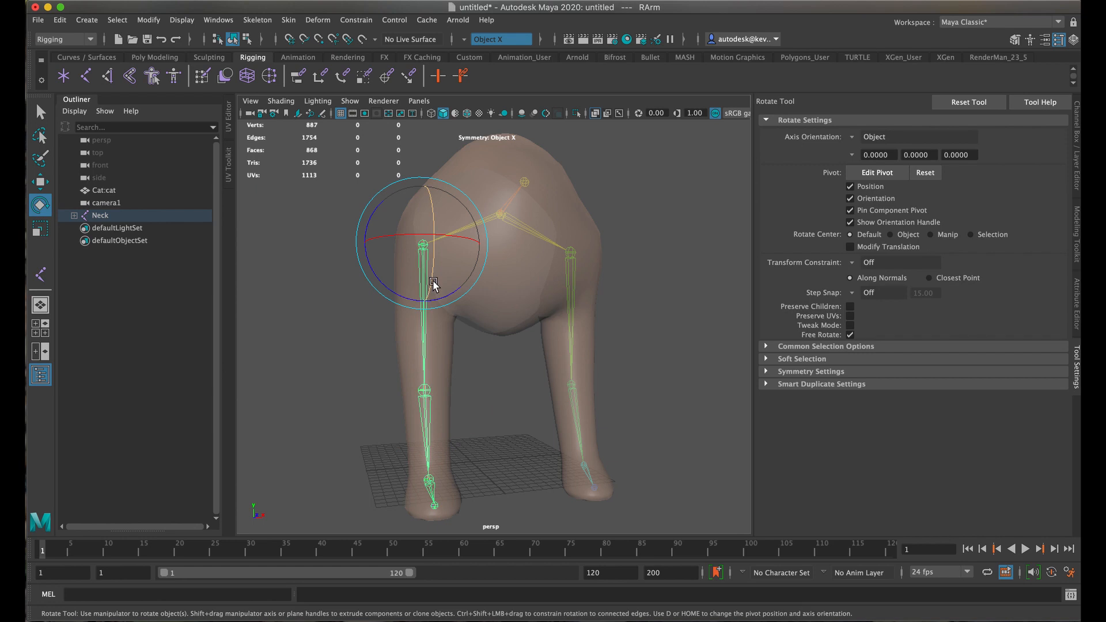
{"action": "left_click_drag", "start_coordinate": [435, 283], "coordinate": [494, 302], "text": "alt"}
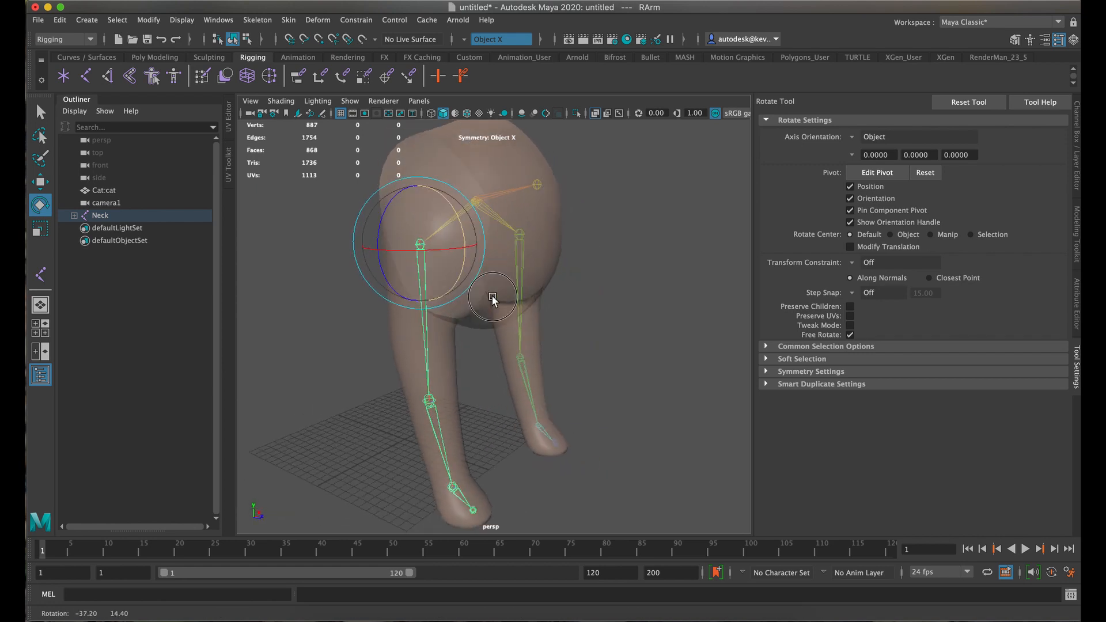
{"action": "left_click_drag", "start_coordinate": [462, 255], "coordinate": [444, 193]}
{"action": "left_click_drag", "start_coordinate": [534, 228], "coordinate": [451, 228], "text": "alt"}
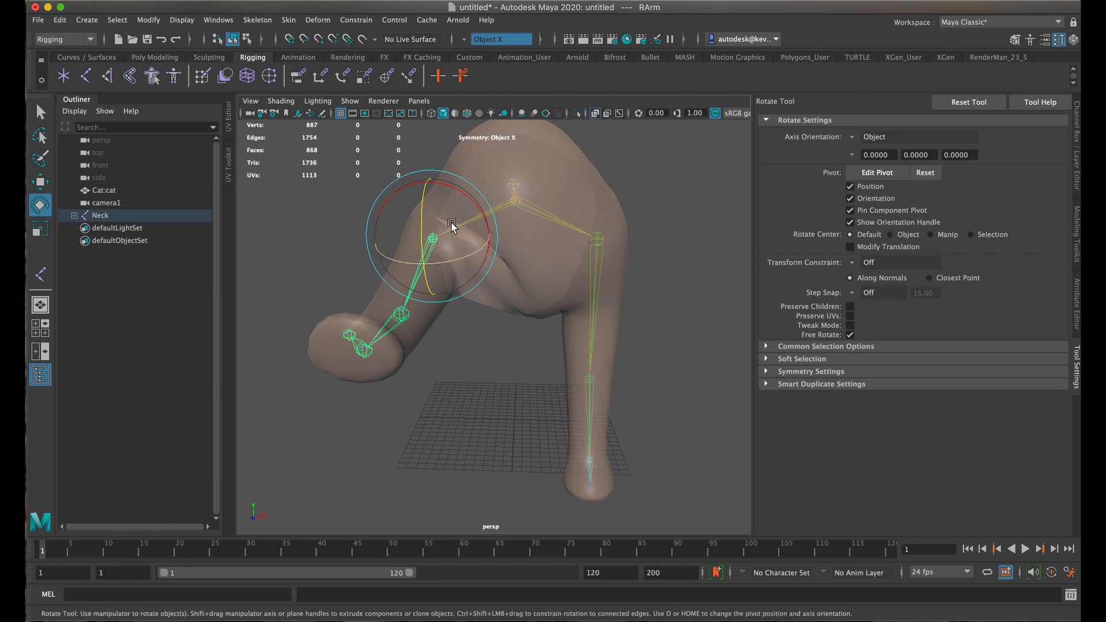
{"action": "left_click", "coordinate": [492, 347]}
{"action": "scroll", "coordinate": [519, 227], "scroll_direction": "up", "scroll_amount": 6}
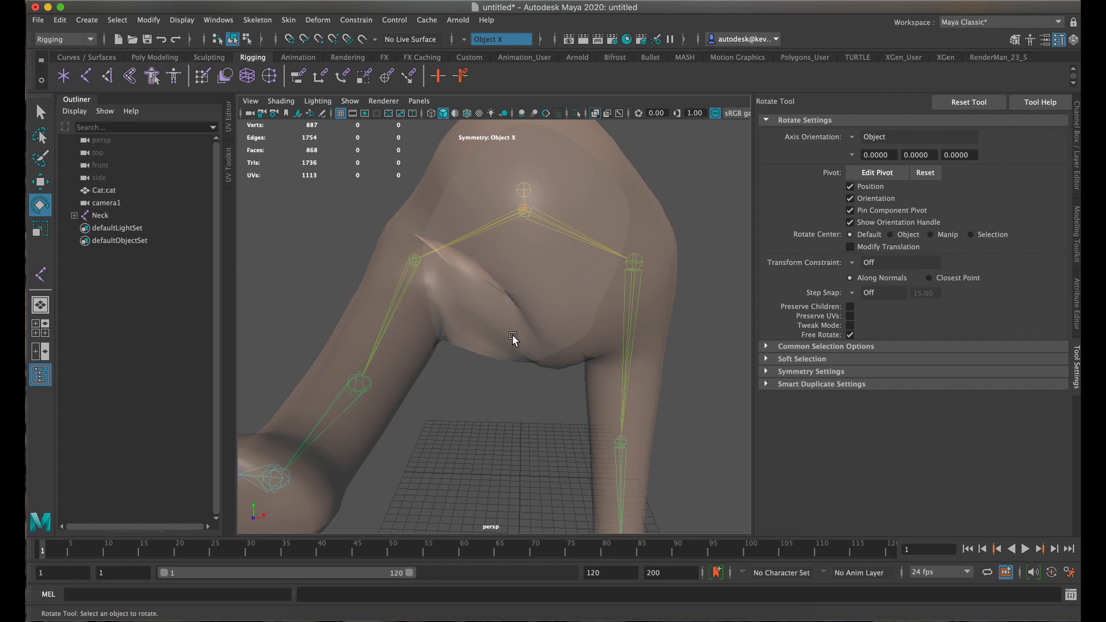
{"action": "left_click", "coordinate": [474, 193]}
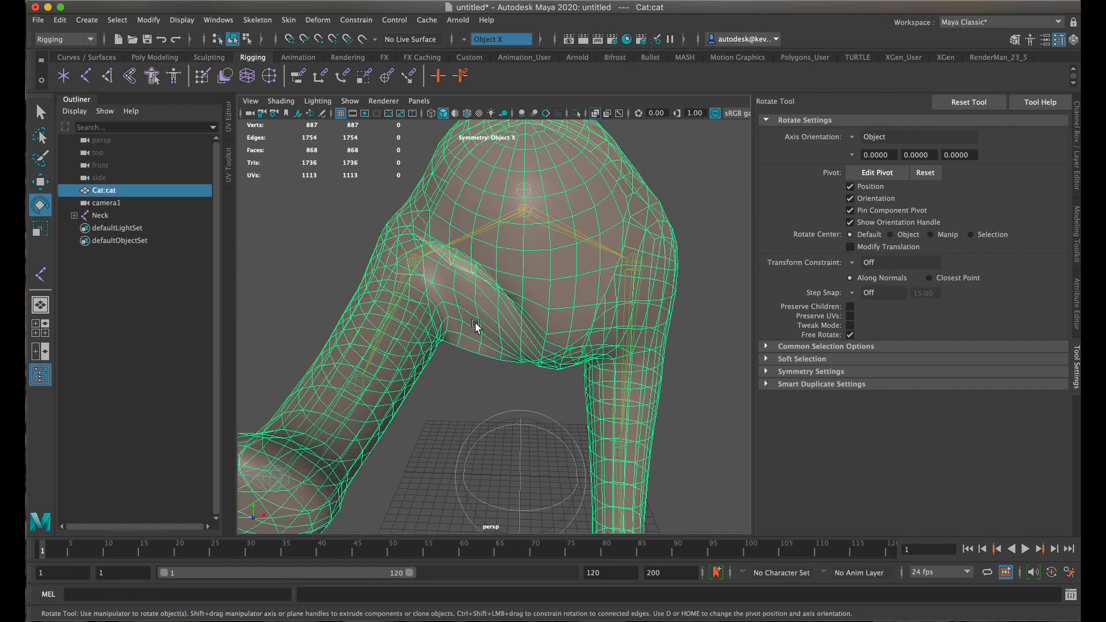
{"action": "left_click", "coordinate": [655, 179]}
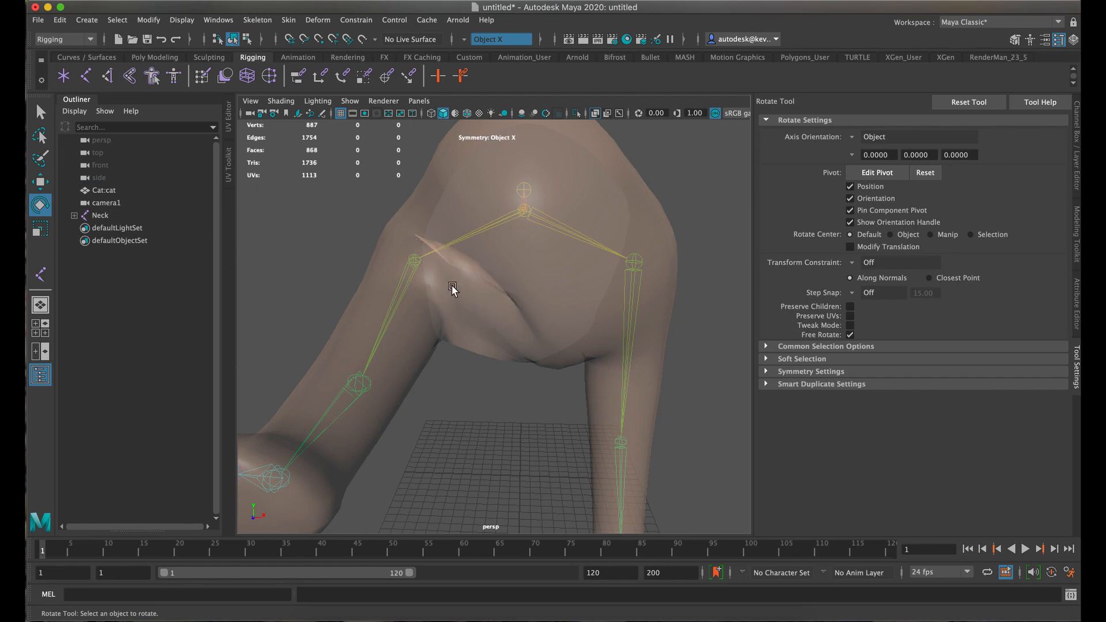
{"action": "left_click", "coordinate": [576, 208]}
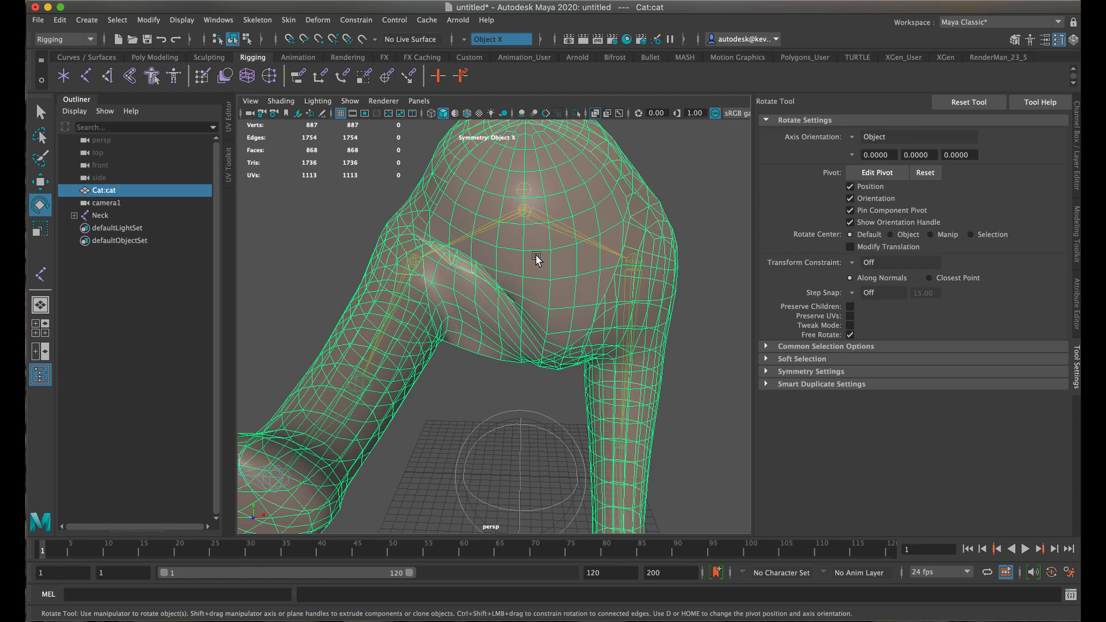
{"action": "left_click", "coordinate": [667, 198]}
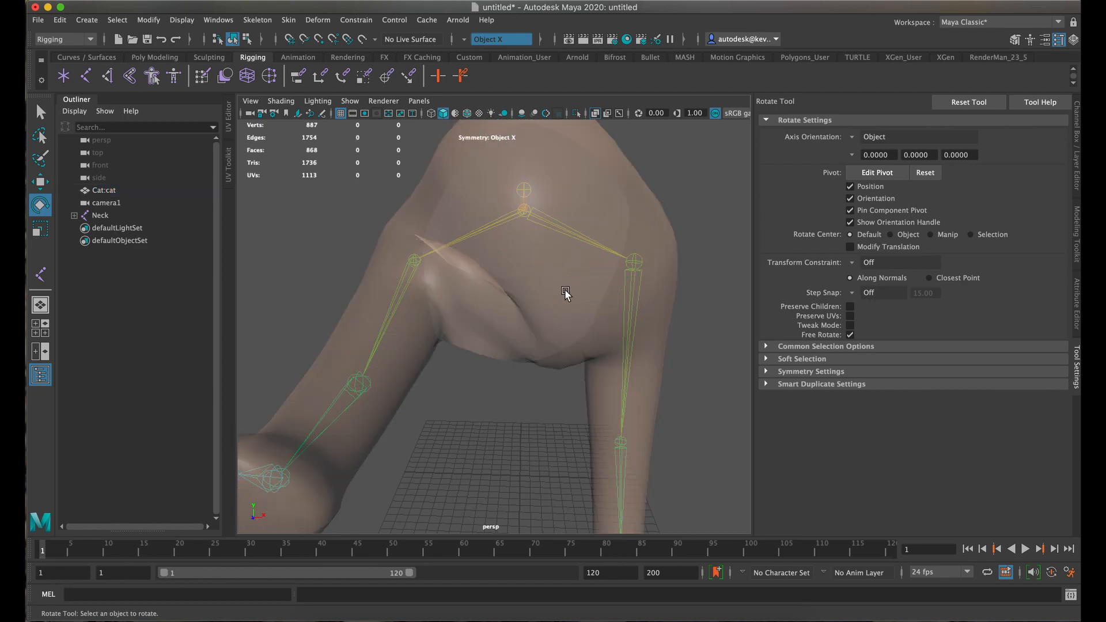
{"action": "left_click", "coordinate": [515, 290]}
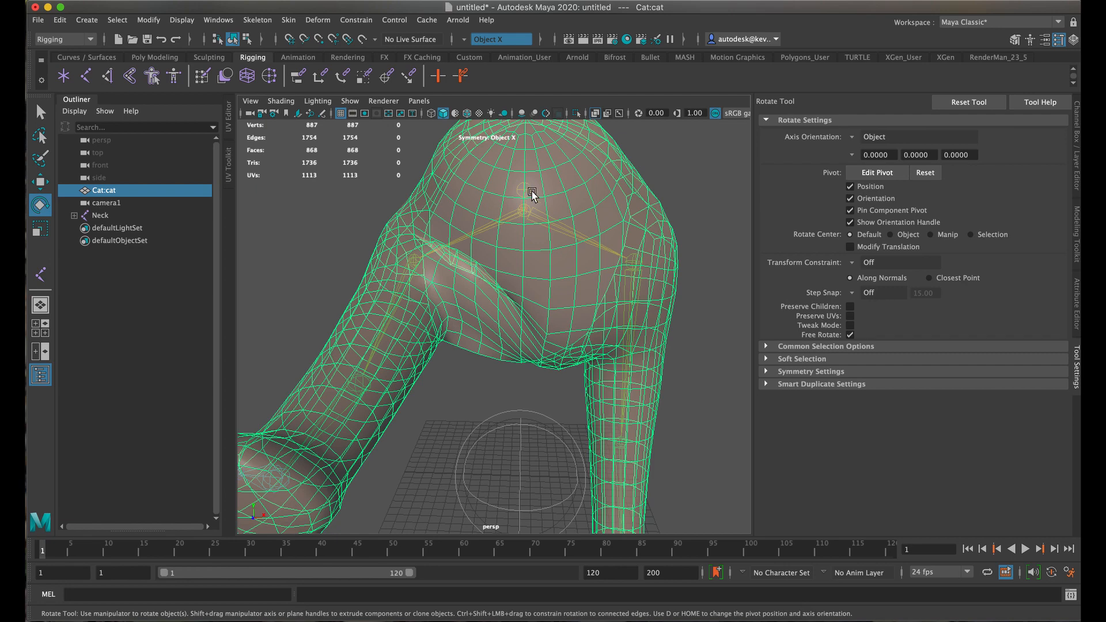
{"action": "left_click", "coordinate": [668, 159]}
{"action": "left_click", "coordinate": [556, 165]}
{"action": "right_click_drag", "start_coordinate": [506, 295], "coordinate": [484, 242]}
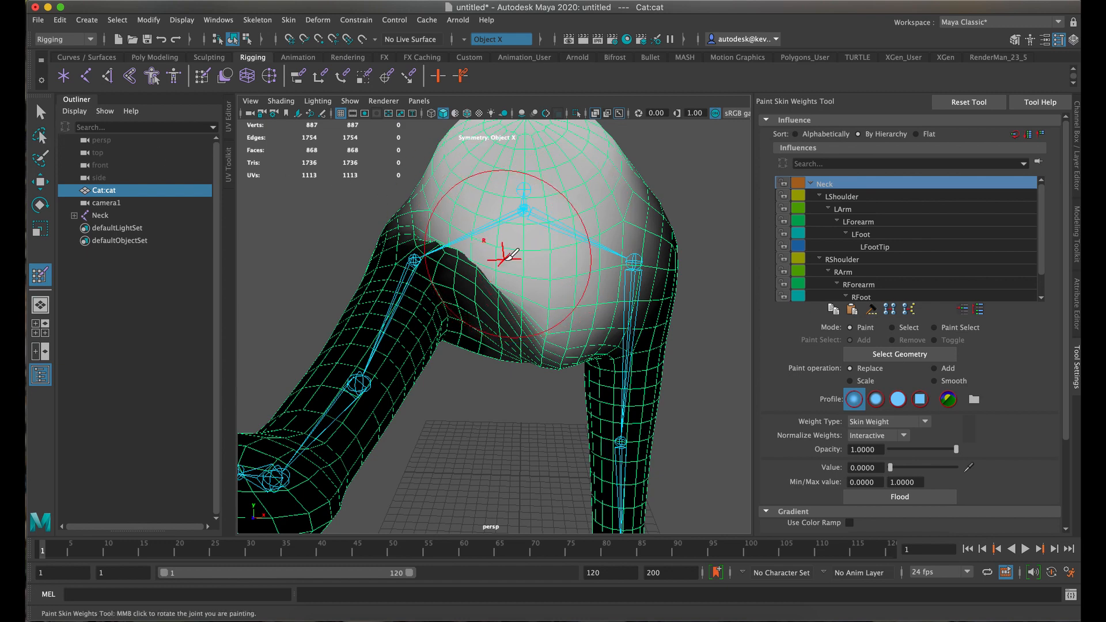
{"action": "left_click", "coordinate": [40, 111]}
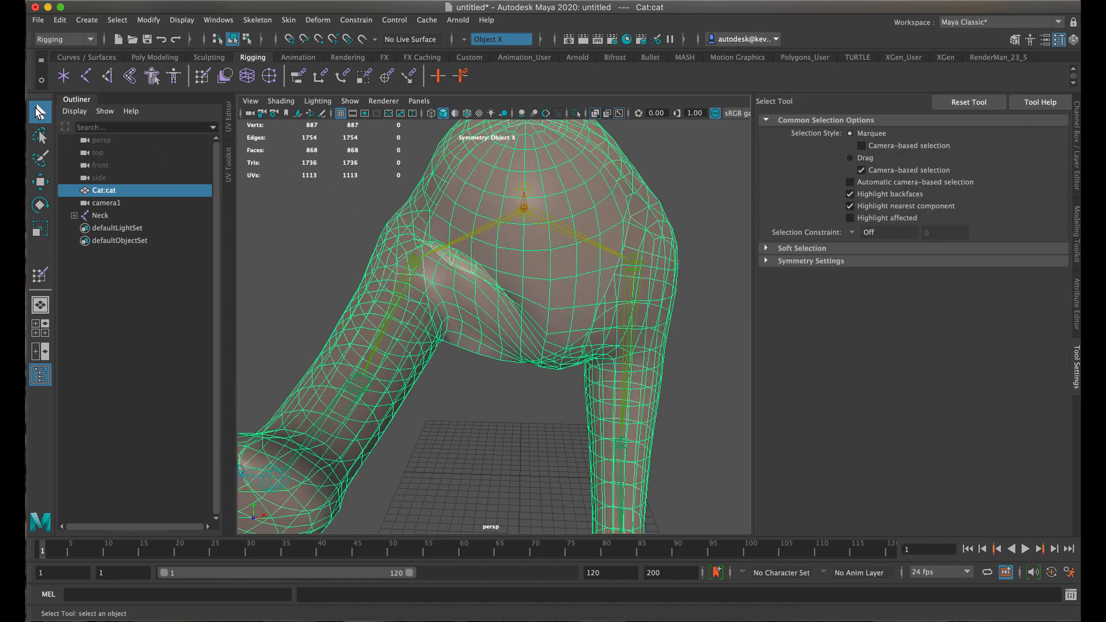
{"action": "left_click", "coordinate": [298, 195]}
{"action": "left_click", "coordinate": [500, 243]}
{"action": "right_click_drag", "start_coordinate": [563, 185], "coordinate": [612, 168]}
{"action": "left_click", "coordinate": [549, 189]}
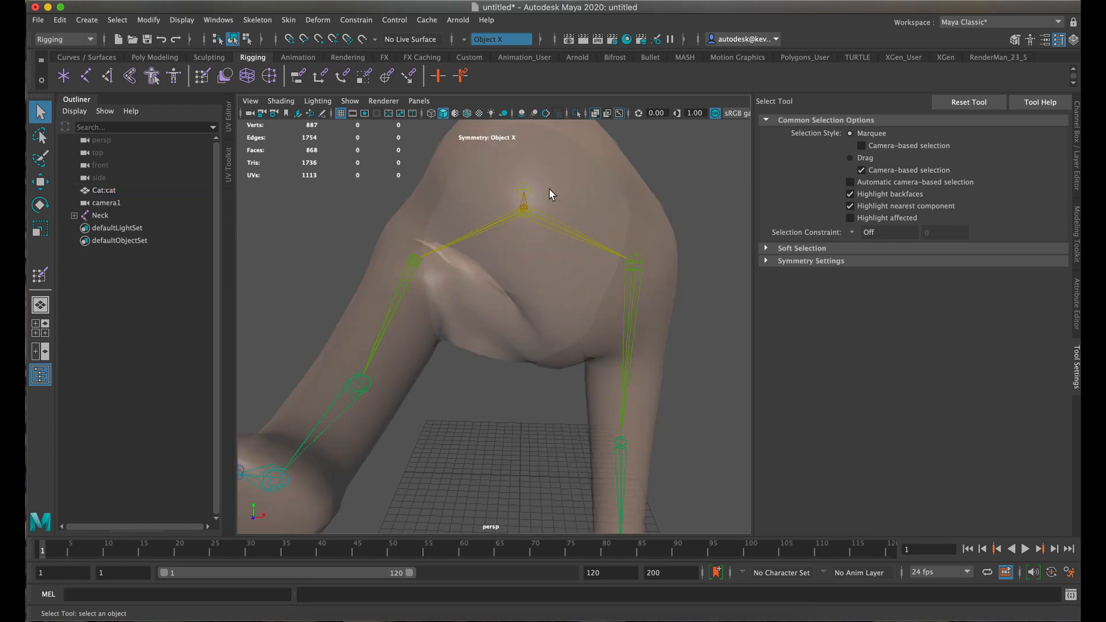
Activate the Paint Skin Weights Tool on the cat mesh and examine the Neck joint's weights around the chest.
{"action": "left_click", "coordinate": [474, 194]}
{"action": "mouse_move", "coordinate": [476, 194]}
{"action": "right_mouse_down"}
{"action": "mouse_move", "coordinate": [388, 177]}
{"action": "mouse_move", "coordinate": [428, 177]}
{"action": "right_mouse_up"}
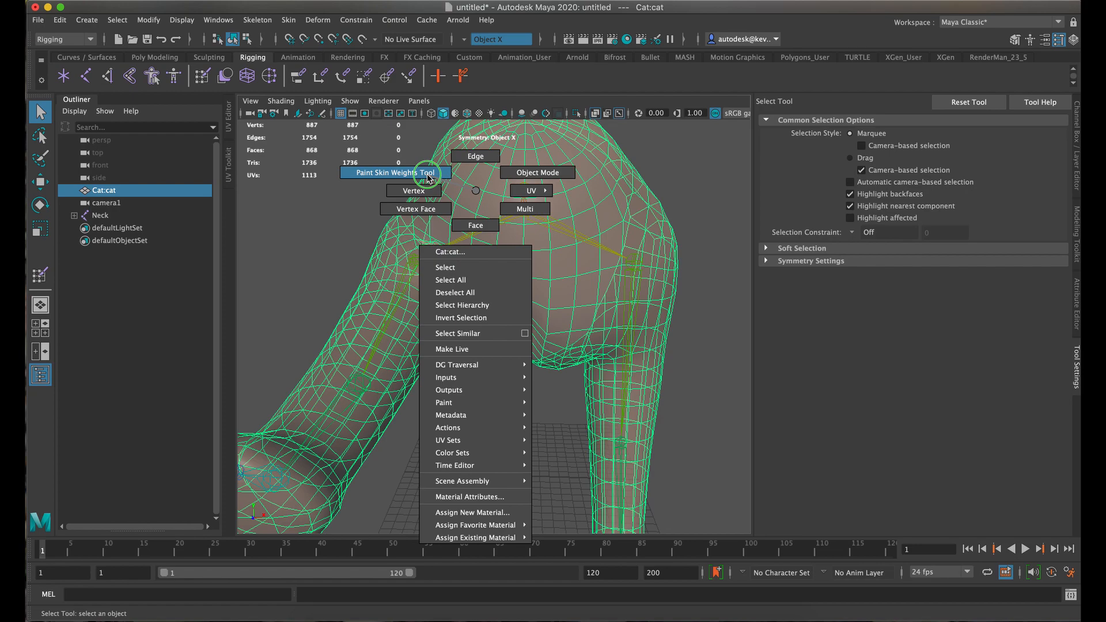
{"action": "right_click_drag", "start_coordinate": [436, 171], "coordinate": [437, 171]}
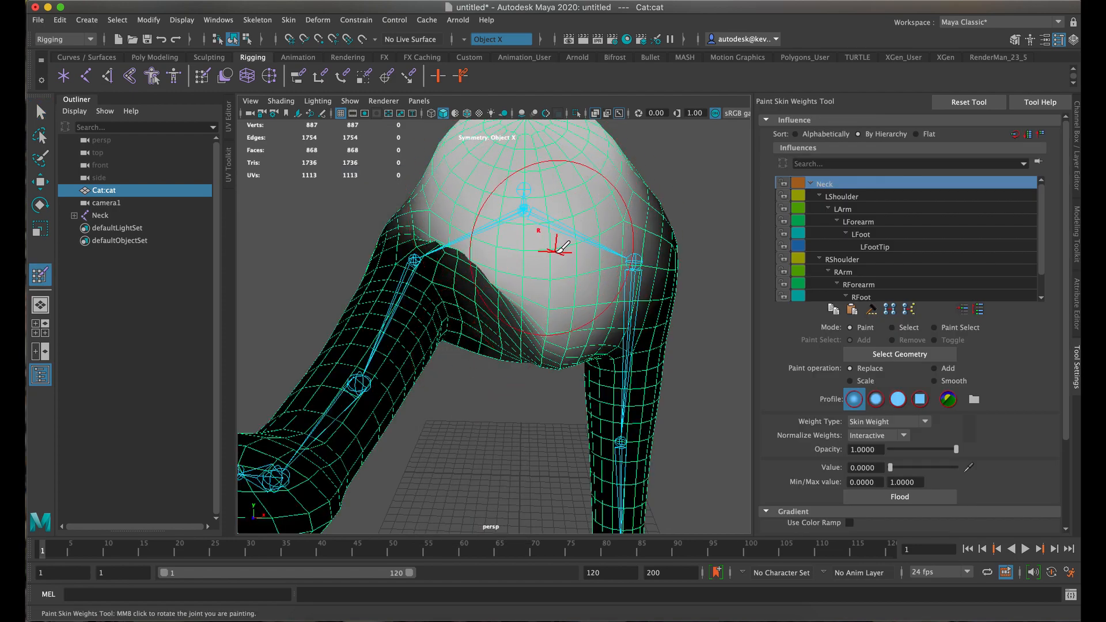
{"action": "mouse_move", "coordinate": [568, 231]}
{"action": "left_mouse_down", "text": "alt"}
{"action": "mouse_move", "coordinate": [457, 234]}
{"action": "mouse_move", "coordinate": [468, 263]}
{"action": "mouse_move", "coordinate": [558, 247]}
{"action": "mouse_move", "coordinate": [477, 238]}
{"action": "mouse_move", "coordinate": [509, 239]}
{"action": "mouse_move", "coordinate": [497, 239]}
{"action": "left_mouse_up", "text": "alt"}
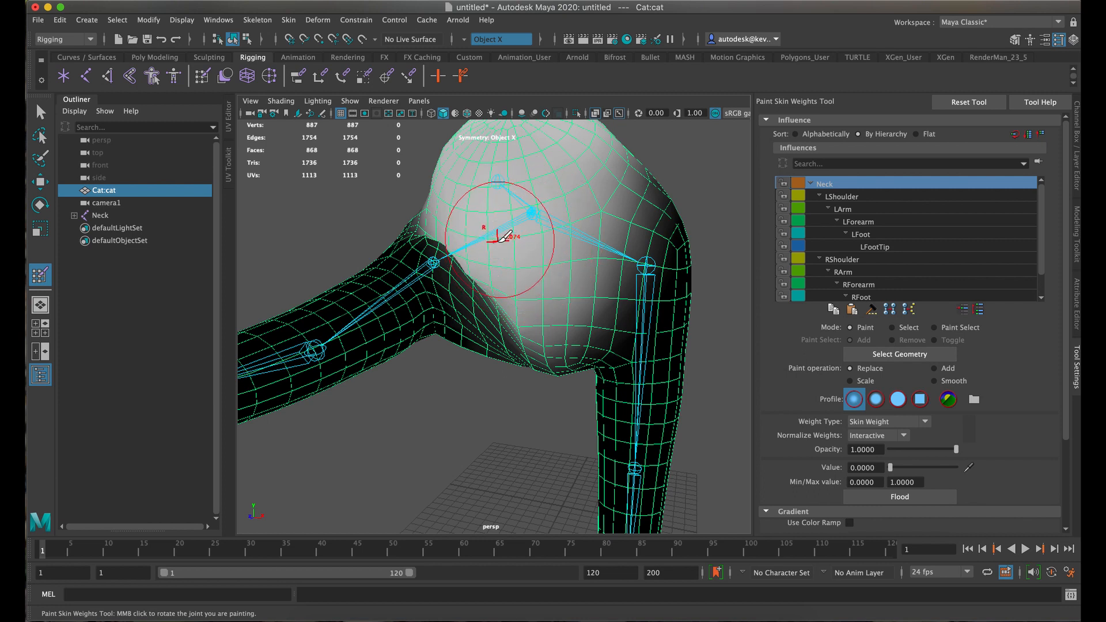
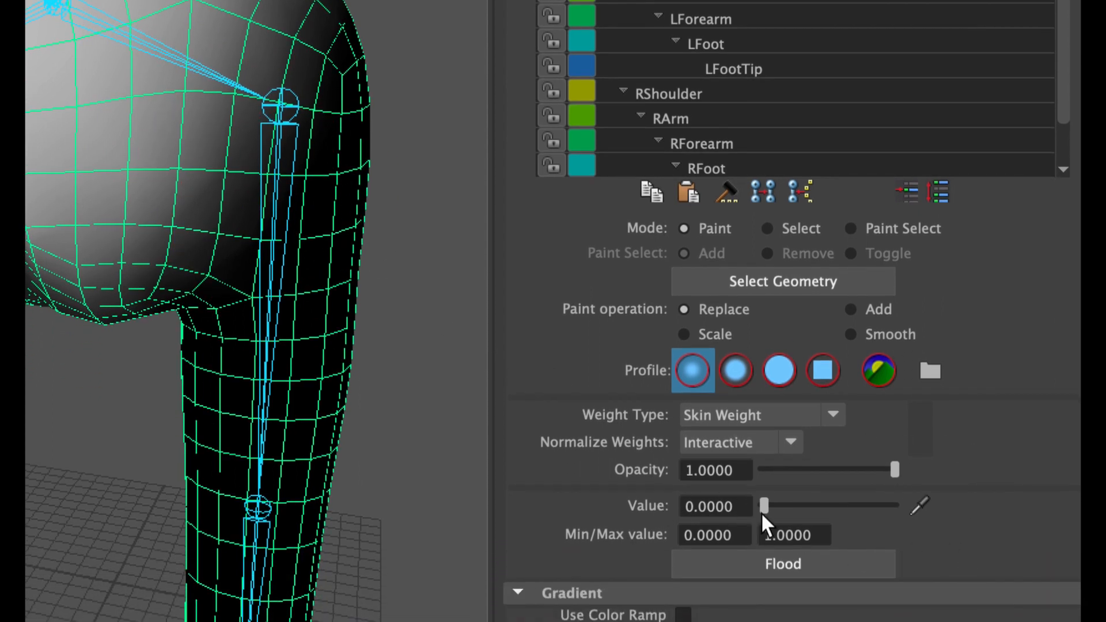
{"action": "left_click_drag", "start_coordinate": [765, 506], "coordinate": [733, 507]}
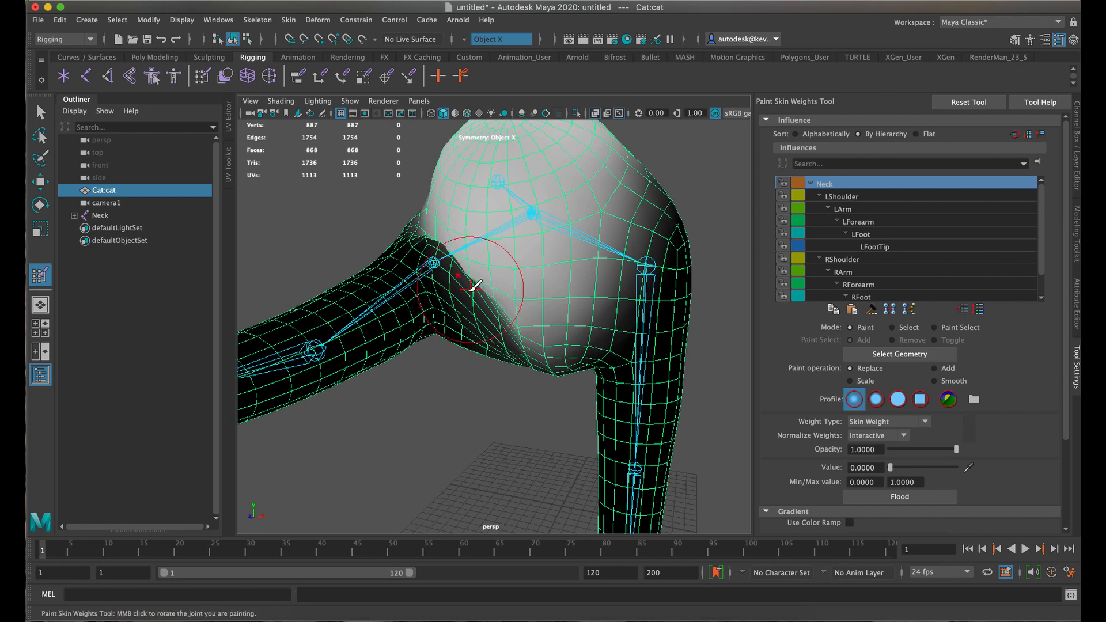
Select the RArm joint, reopen the Paint Skin Weights Tool on the cat mesh and display the RForearm influence.
{"action": "left_click", "coordinate": [42, 114]}
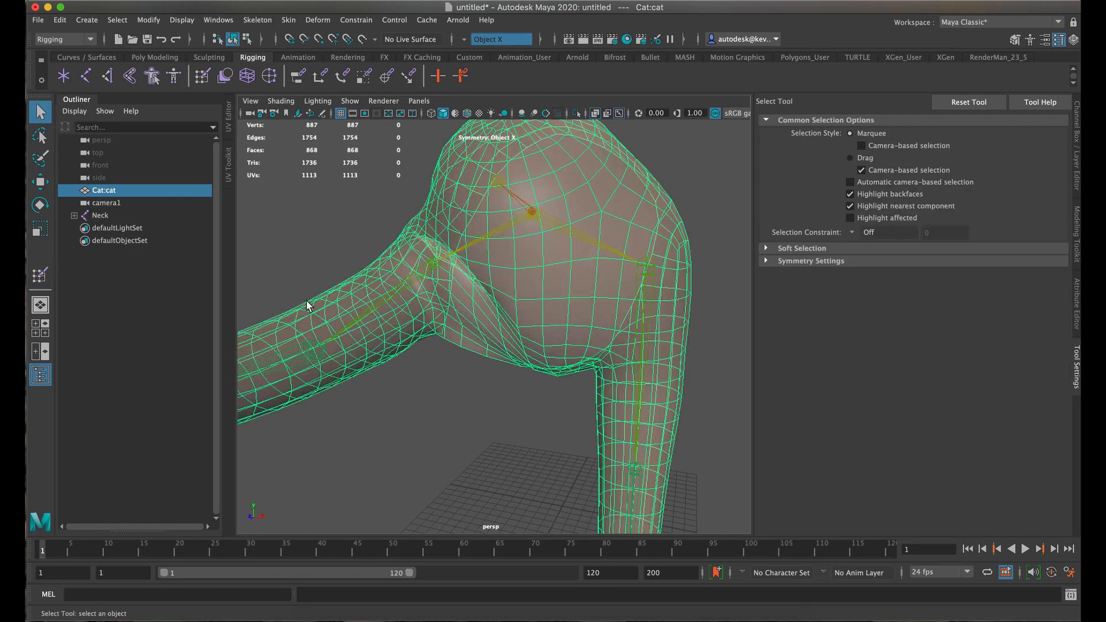
{"action": "left_click", "coordinate": [380, 299]}
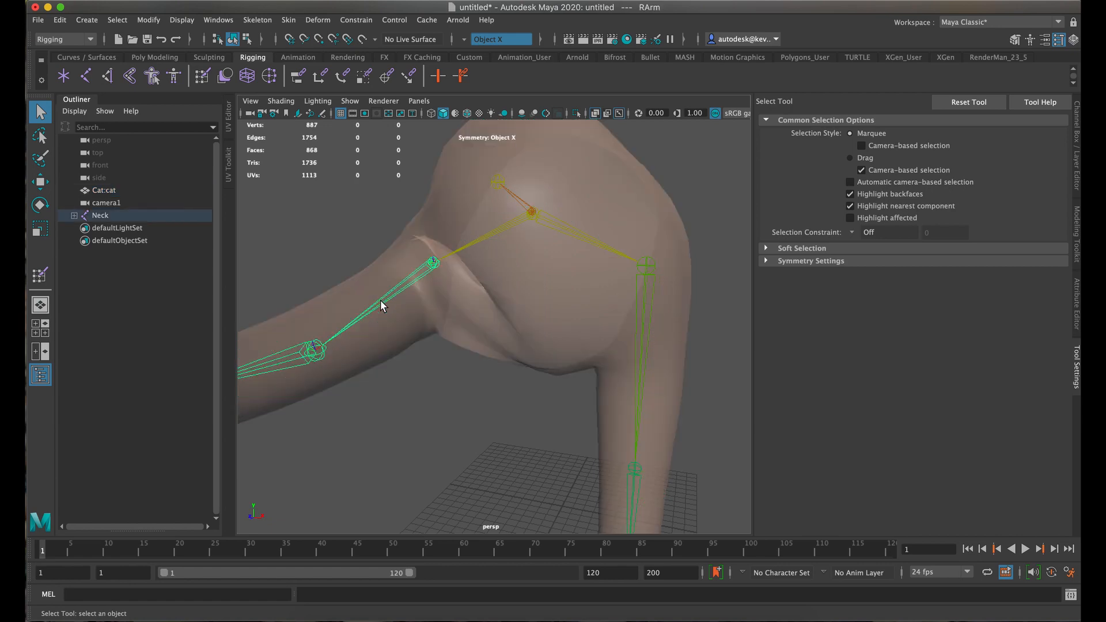
{"action": "right_click_drag", "start_coordinate": [510, 293], "coordinate": [470, 267]}
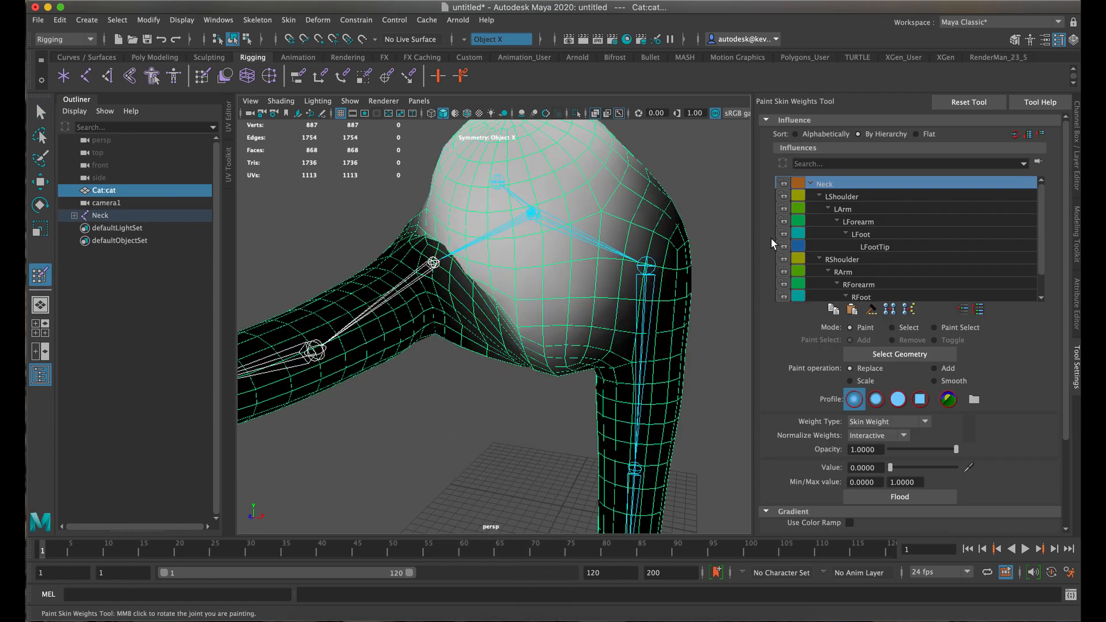
{"action": "left_click", "coordinate": [858, 285]}
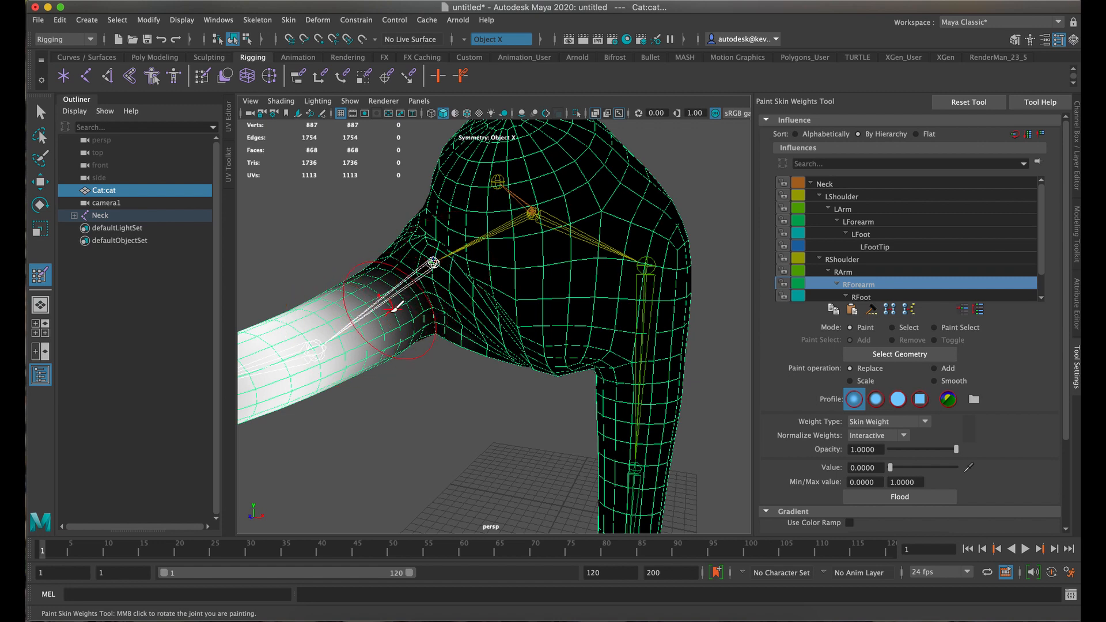
Display the RFootTip influence and examine its weights on the raised front foot.
{"action": "scroll", "coordinate": [954, 278], "scroll_direction": "down", "scroll_amount": 2}
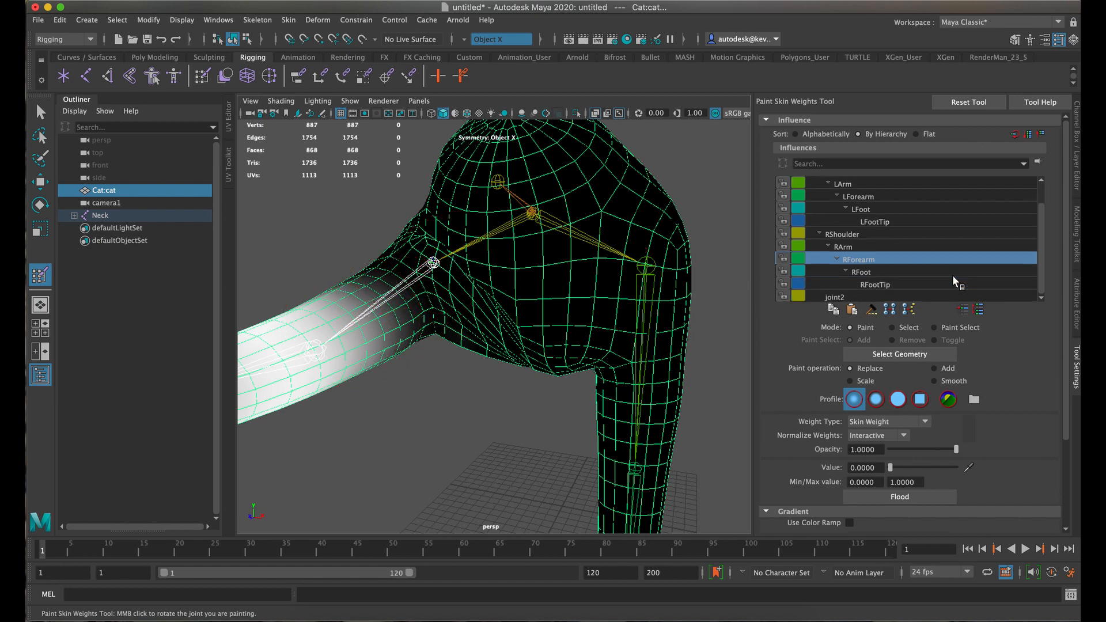
{"action": "scroll", "coordinate": [455, 314], "scroll_direction": "down", "scroll_amount": 5}
{"action": "scroll", "coordinate": [459, 311], "scroll_direction": "up", "scroll_amount": 4}
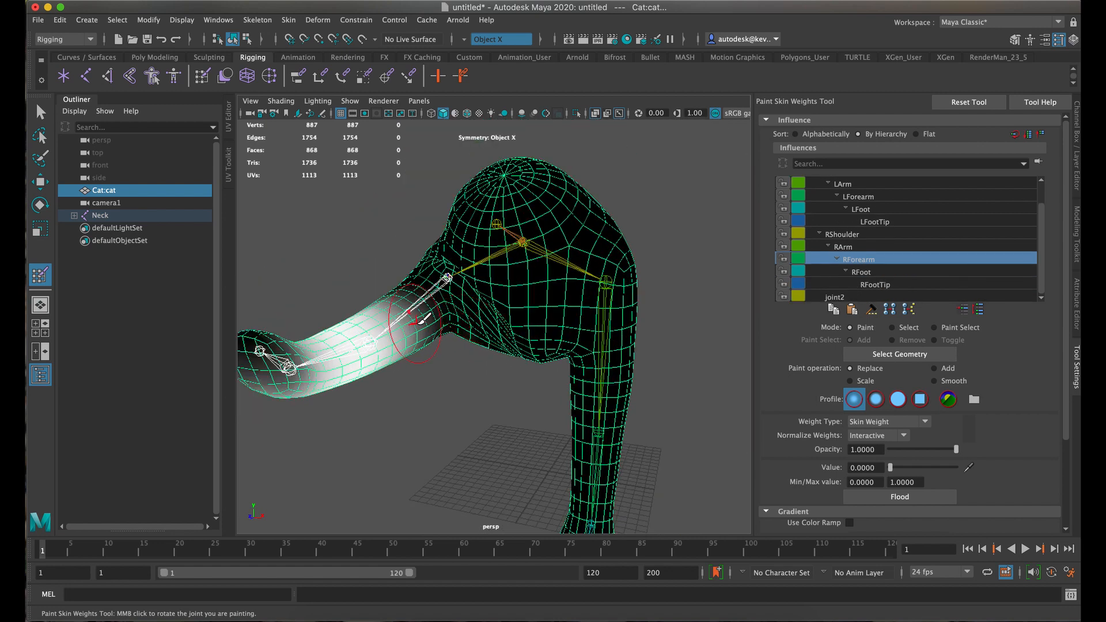
{"action": "left_click_drag", "start_coordinate": [396, 327], "coordinate": [580, 329], "text": "alt"}
{"action": "middle_click_drag", "start_coordinate": [603, 330], "coordinate": [507, 291], "text": "alt"}
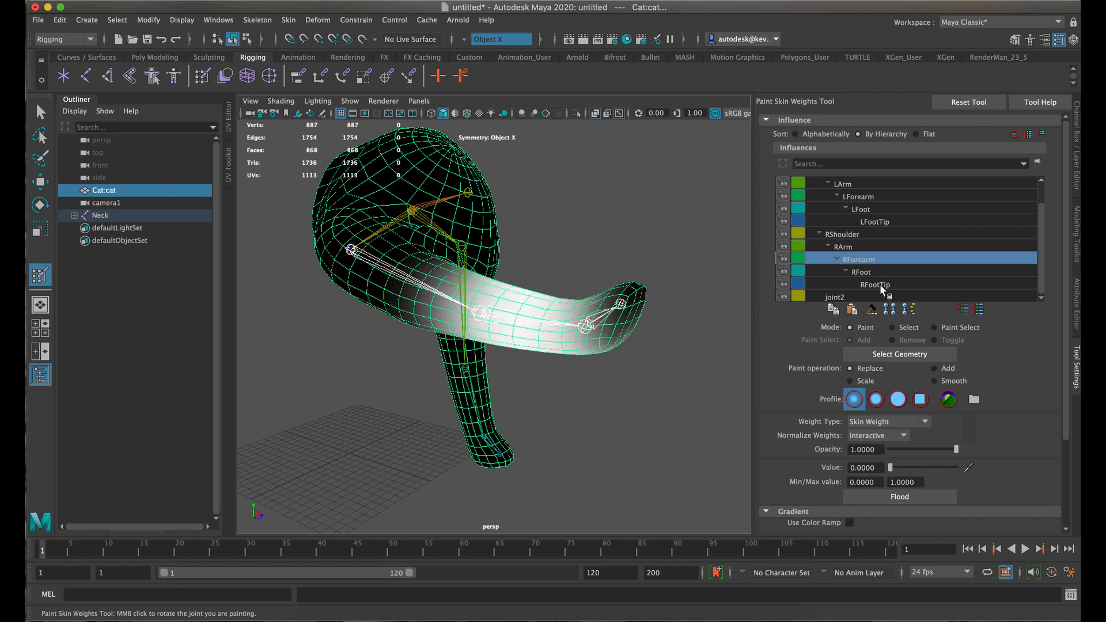
{"action": "left_click", "coordinate": [897, 284]}
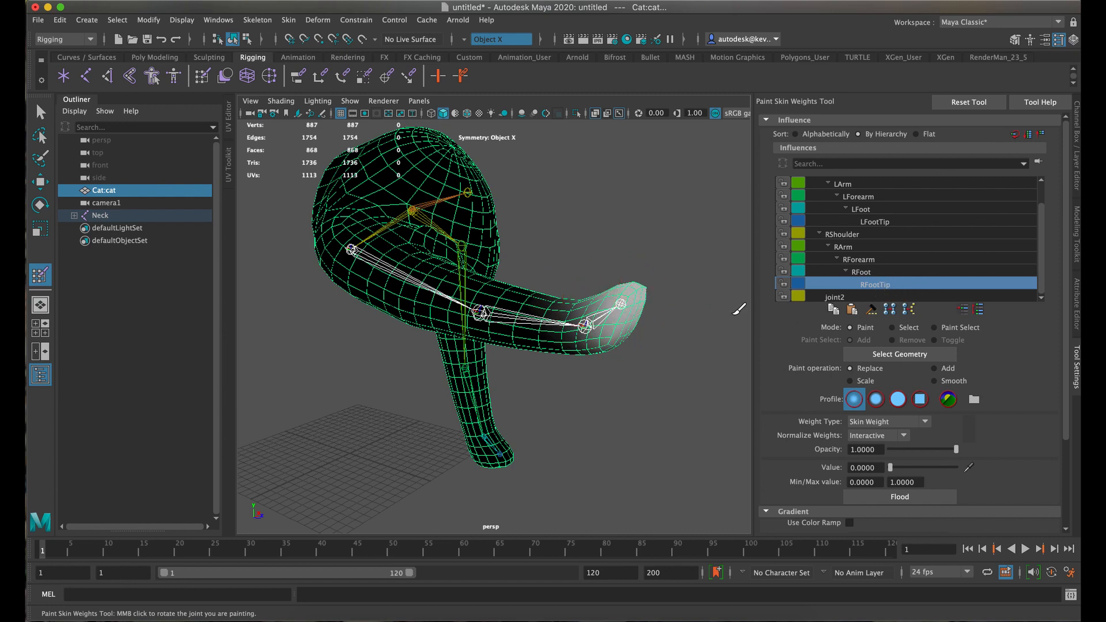
{"action": "scroll", "coordinate": [645, 322], "scroll_direction": "up", "scroll_amount": 3}
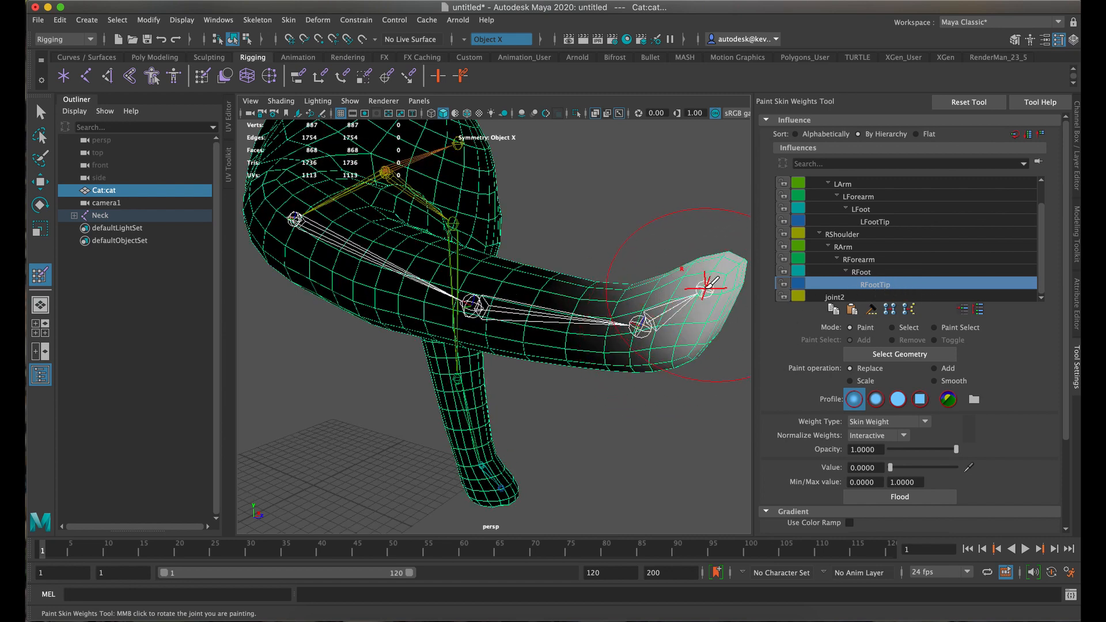
{"action": "middle_click_drag", "start_coordinate": [660, 282], "coordinate": [523, 293], "text": "alt"}
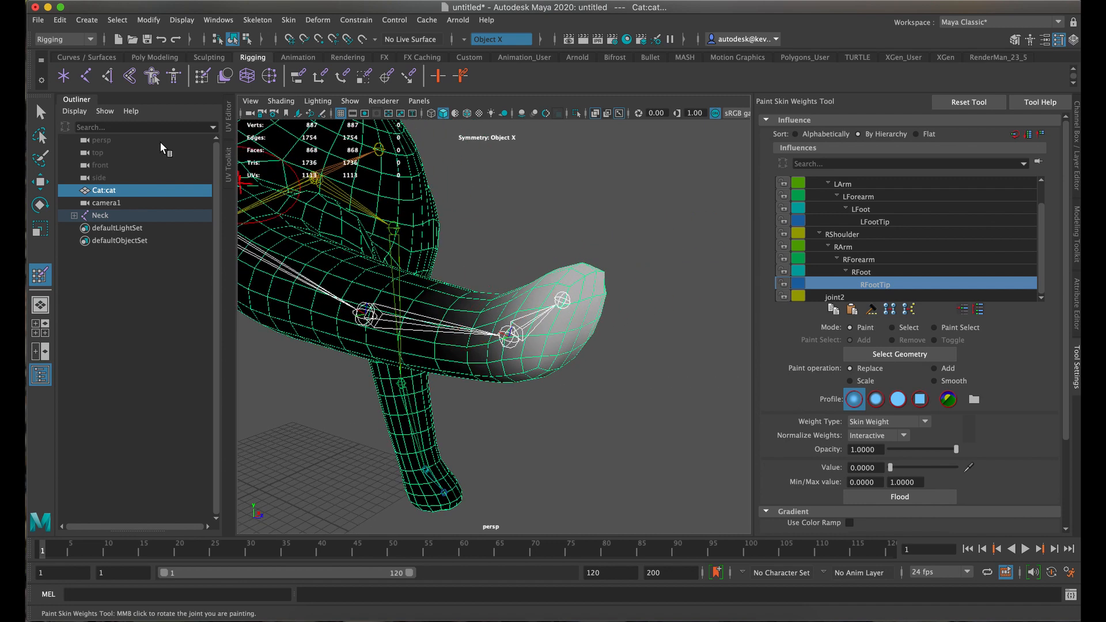
Select the RFootTip joint and try moving it slightly along one axis to test how the foot deforms.
{"action": "left_click", "coordinate": [40, 113]}
{"action": "left_click", "coordinate": [561, 299]}
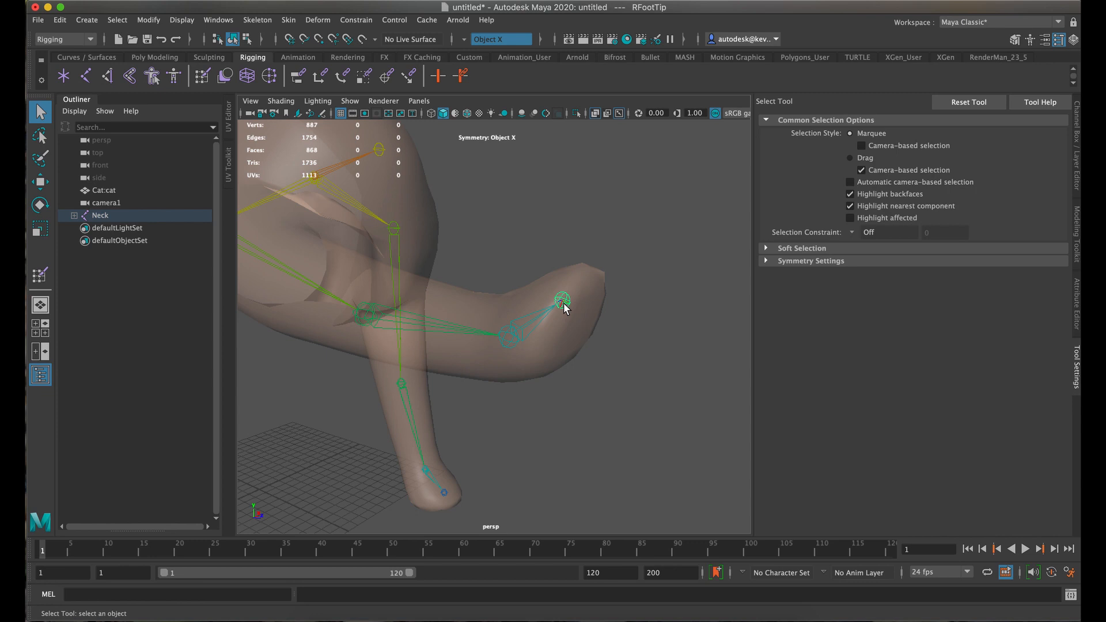
{"action": "key", "text": "w"}
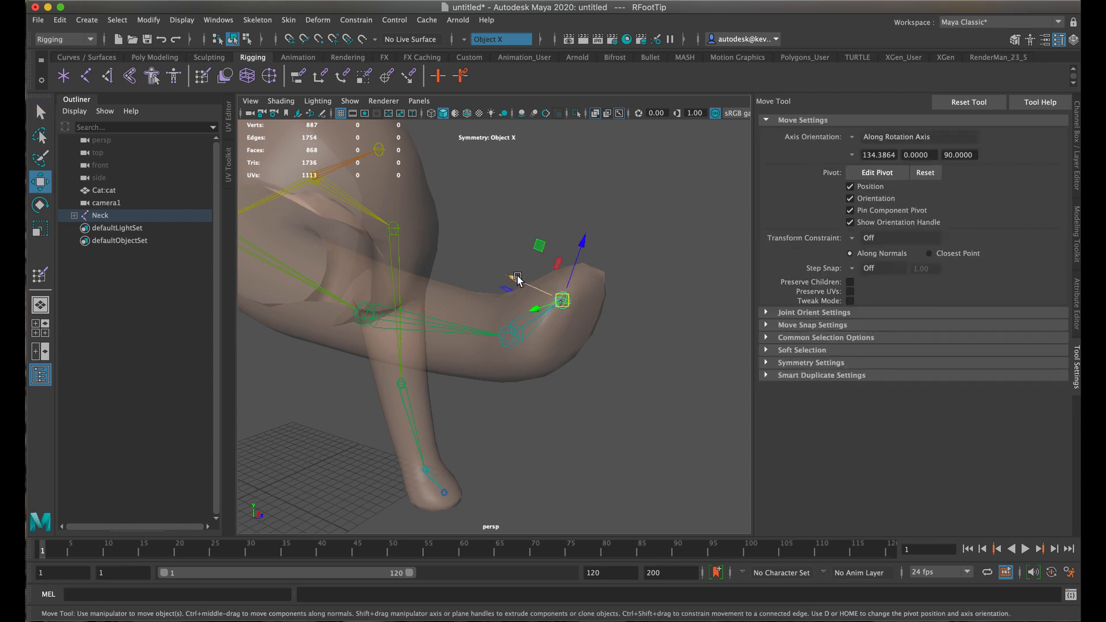
{"action": "mouse_move", "coordinate": [518, 278]}
{"action": "left_mouse_down"}
{"action": "mouse_move", "coordinate": [558, 303]}
{"action": "mouse_move", "coordinate": [478, 257]}
{"action": "mouse_move", "coordinate": [522, 280]}
{"action": "left_mouse_up"}
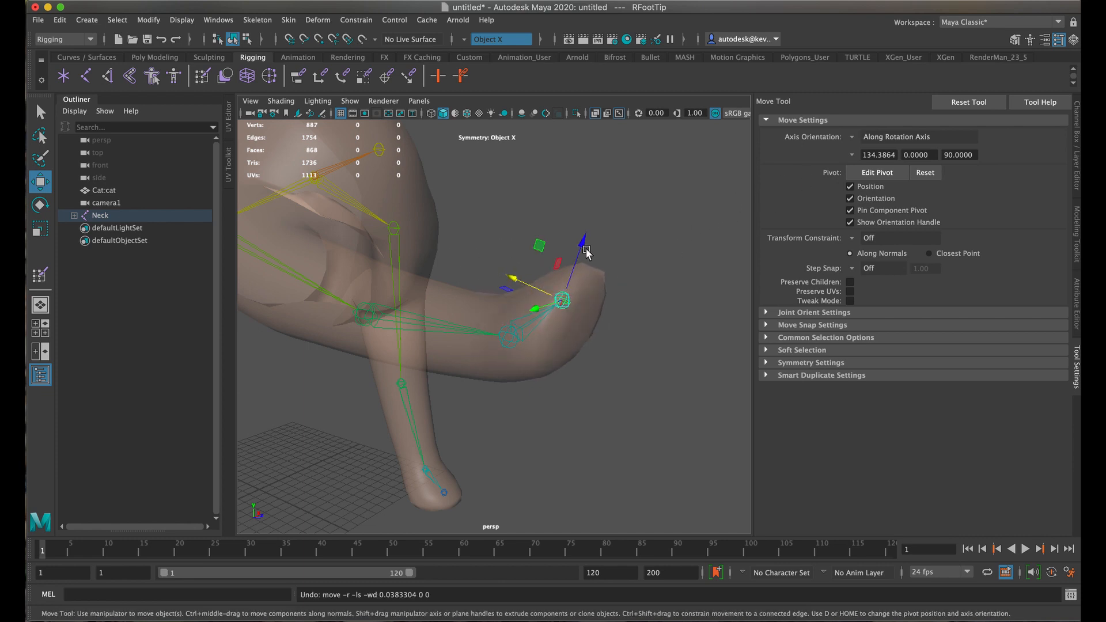
Reactivate the Paint Skin Weights Tool on the cat mesh and choose RFootTip as the influence to paint.
{"action": "right_click_drag", "start_coordinate": [476, 286], "coordinate": [444, 270]}
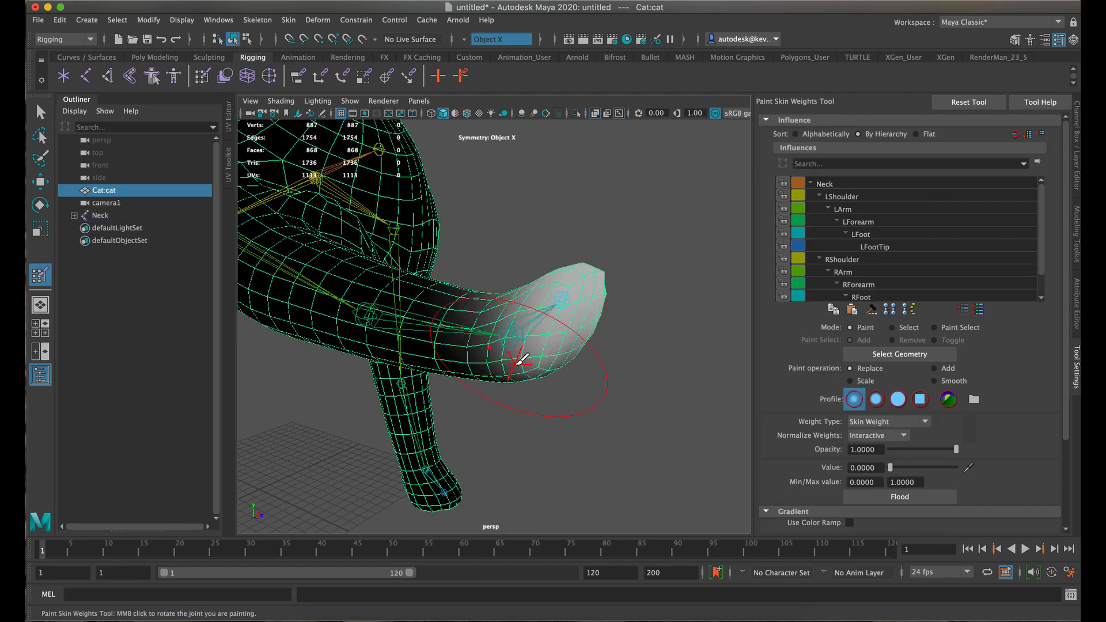
{"action": "scroll", "coordinate": [522, 360], "scroll_direction": "up", "scroll_amount": 5}
{"action": "mouse_move", "coordinate": [499, 361]}
{"action": "left_mouse_down", "text": "alt"}
{"action": "mouse_move", "coordinate": [573, 346]}
{"action": "mouse_move", "coordinate": [592, 316]}
{"action": "left_mouse_up", "text": "alt"}
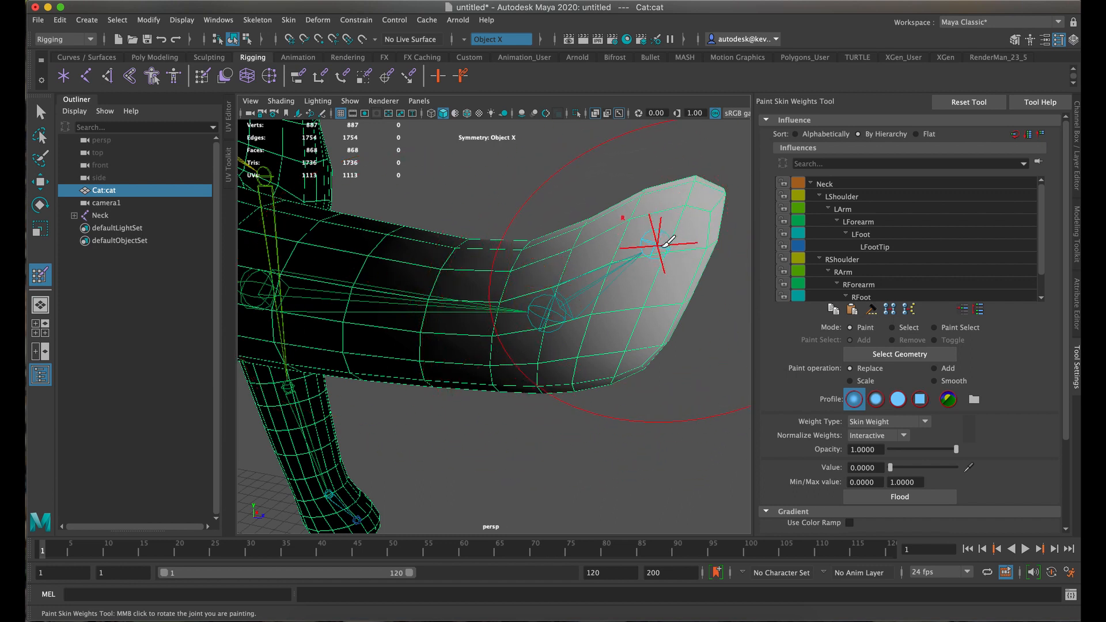
{"action": "scroll", "coordinate": [922, 265], "scroll_direction": "down", "scroll_amount": 1}
{"action": "left_click", "coordinate": [888, 285]}
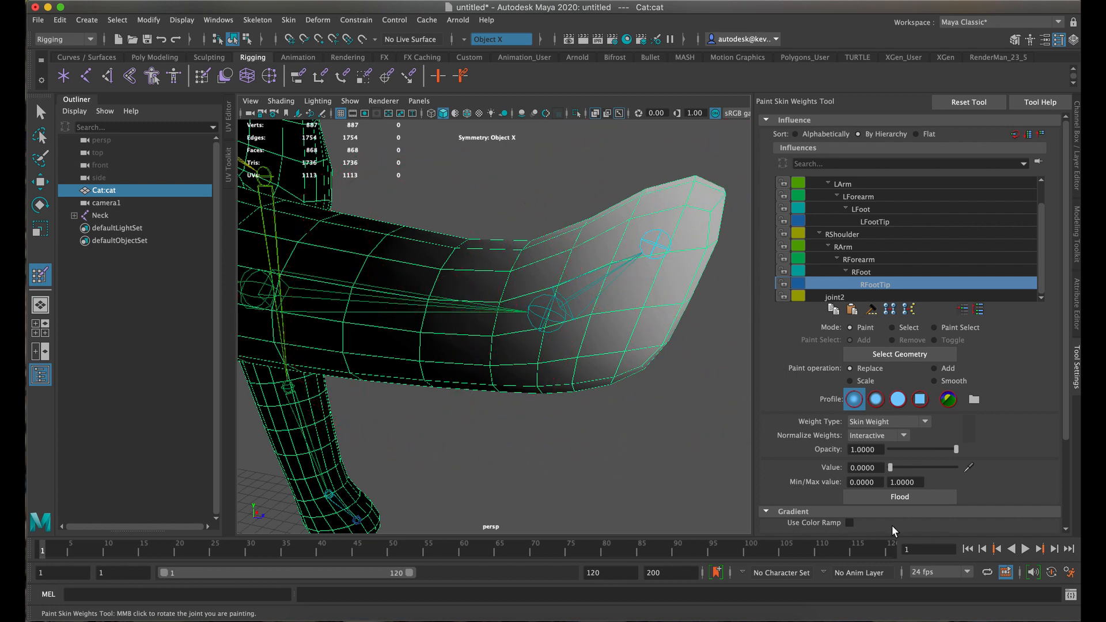
Set the brush value and opacity to 1.0000 and paint full RFootTip weight over the raised front foot.
{"action": "scroll", "coordinate": [1005, 470], "scroll_direction": "down", "scroll_amount": 3}
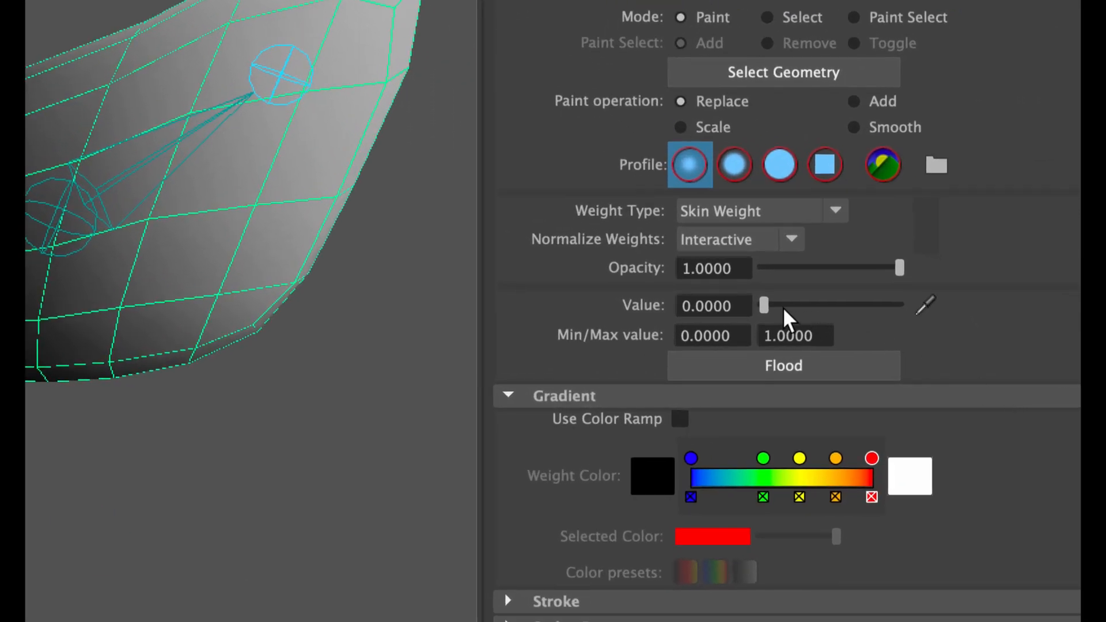
{"action": "left_click_drag", "start_coordinate": [890, 356], "coordinate": [892, 357]}
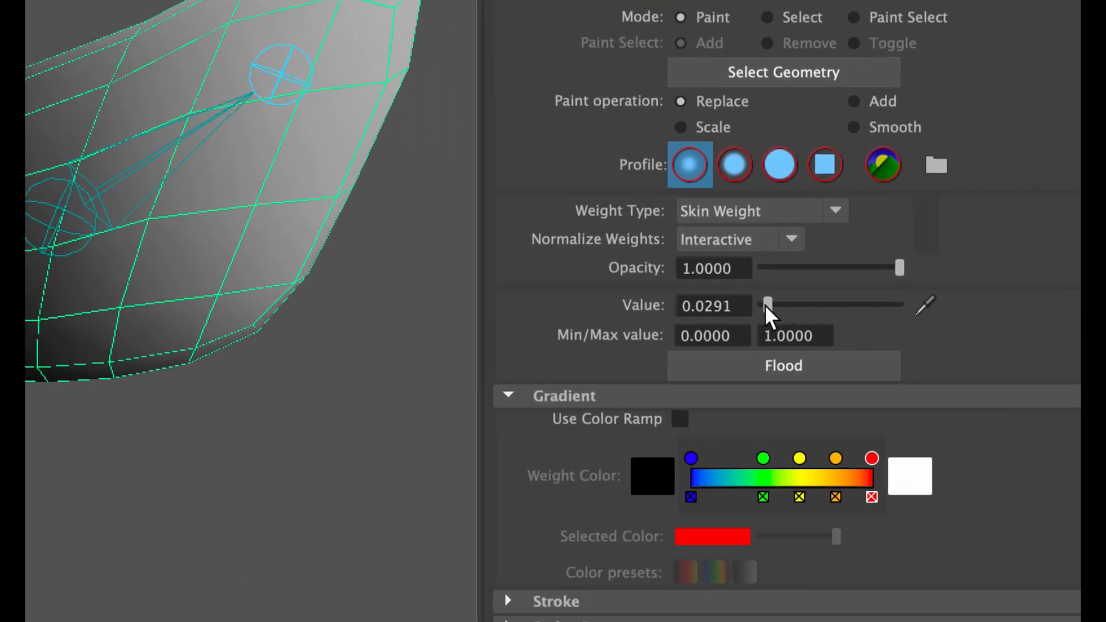
{"action": "left_click_drag", "start_coordinate": [765, 306], "coordinate": [926, 323]}
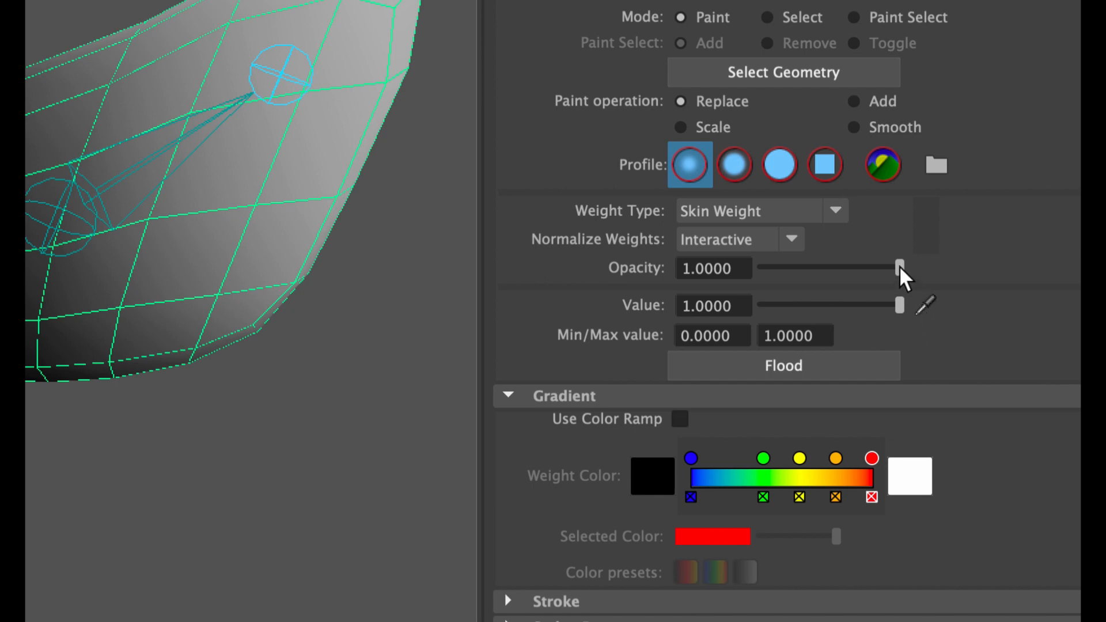
{"action": "left_click_drag", "start_coordinate": [900, 269], "coordinate": [826, 276]}
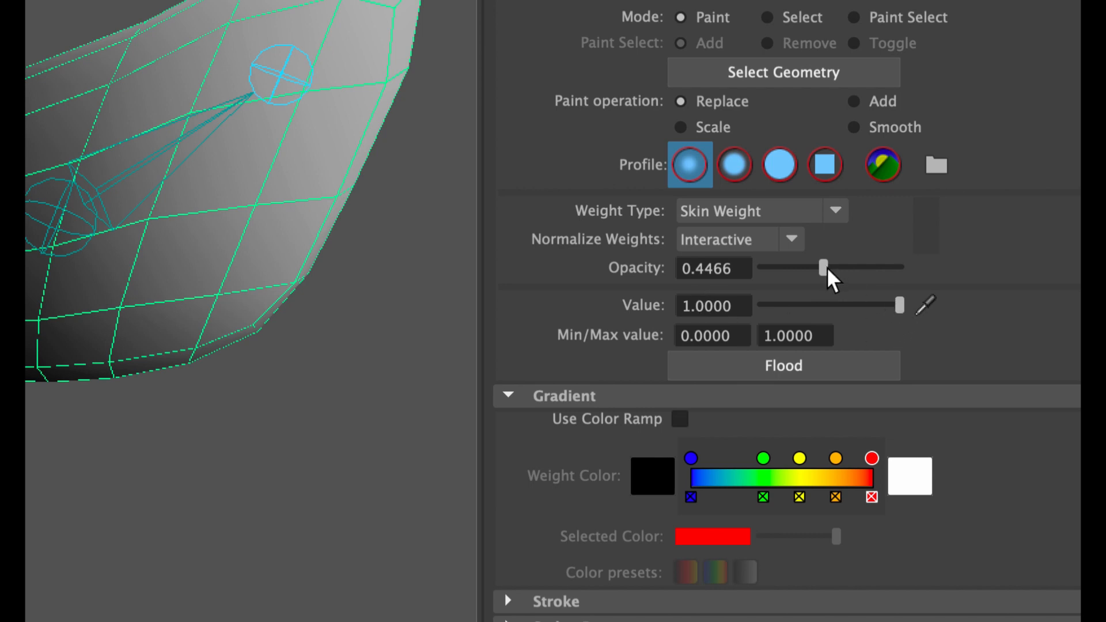
{"action": "left_click_drag", "start_coordinate": [830, 279], "coordinate": [909, 318]}
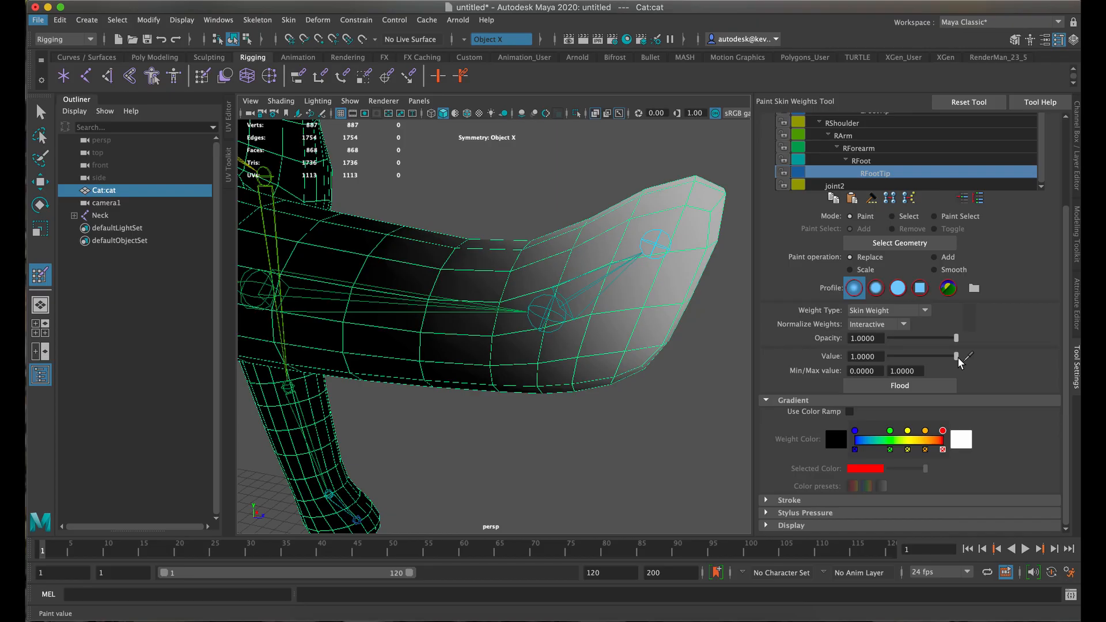
{"action": "mouse_move", "coordinate": [630, 247]}
{"action": "left_mouse_down"}
{"action": "mouse_move", "coordinate": [593, 265]}
{"action": "mouse_move", "coordinate": [517, 337]}
{"action": "mouse_move", "coordinate": [554, 377]}
{"action": "mouse_move", "coordinate": [563, 363]}
{"action": "mouse_move", "coordinate": [654, 339]}
{"action": "left_mouse_up"}
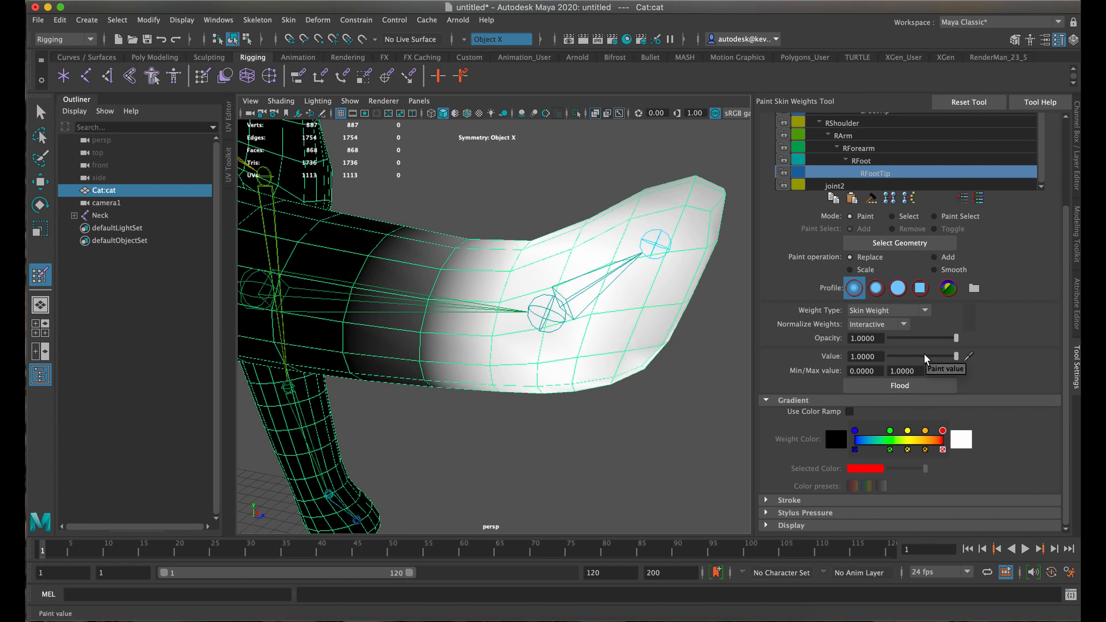
Undo the full-weight RFootTip strokes painted on the raised front foot.
{"action": "key", "text": "ctrl+z"}
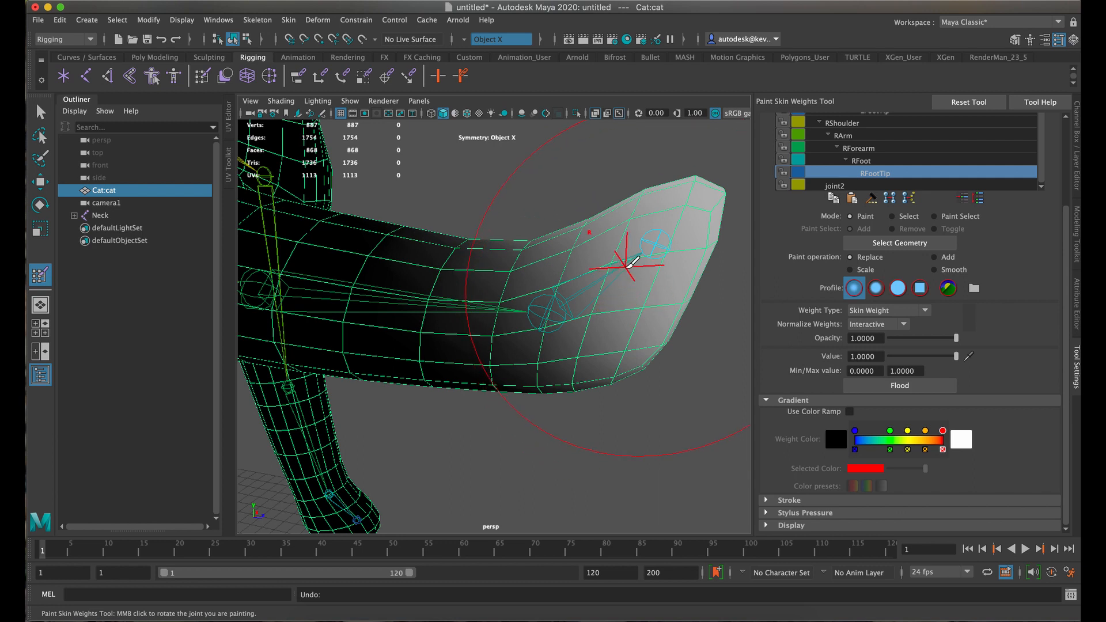
{"action": "mouse_move", "coordinate": [627, 267]}
{"action": "left_mouse_down", "text": "ctrl"}
{"action": "mouse_move", "coordinate": [615, 268]}
{"action": "mouse_move", "coordinate": [620, 281]}
{"action": "mouse_move", "coordinate": [731, 224]}
{"action": "mouse_move", "coordinate": [597, 267]}
{"action": "mouse_move", "coordinate": [609, 257]}
{"action": "mouse_move", "coordinate": [499, 361]}
{"action": "mouse_move", "coordinate": [669, 309]}
{"action": "mouse_move", "coordinate": [652, 345]}
{"action": "left_mouse_up", "text": "ctrl"}
{"action": "key", "text": "super+z"}
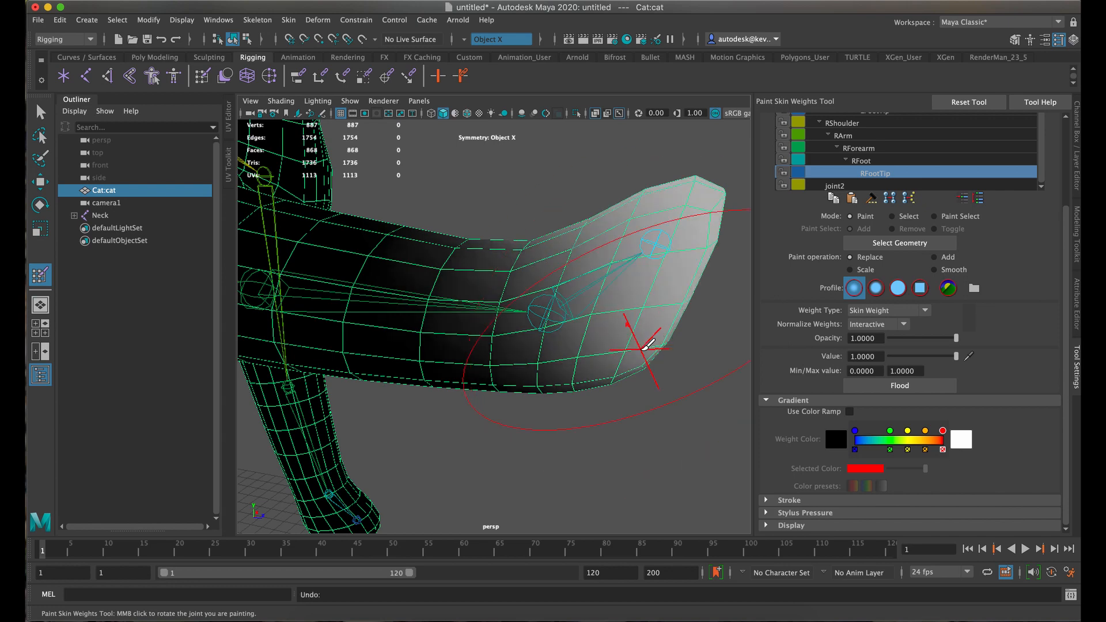
{"action": "scroll", "coordinate": [644, 345], "scroll_direction": "down", "scroll_amount": 5}
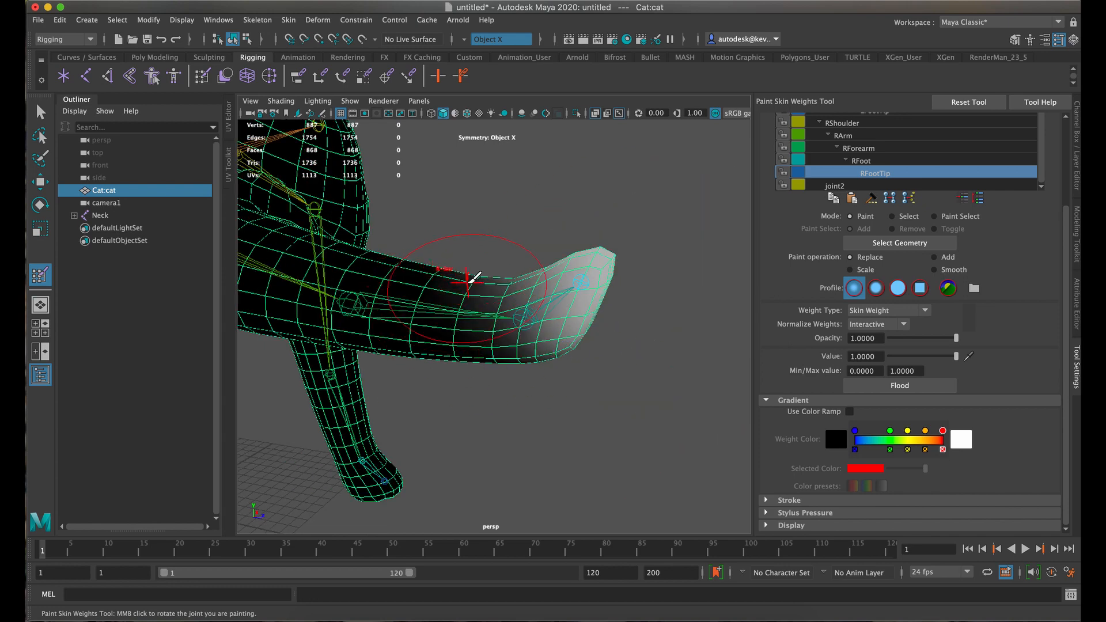
{"action": "left_click", "coordinate": [477, 286]}
{"action": "left_click_drag", "start_coordinate": [477, 287], "coordinate": [503, 268]}
{"action": "mouse_move", "coordinate": [565, 290]}
{"action": "left_mouse_down", "text": "alt"}
{"action": "mouse_move", "coordinate": [464, 306]}
{"action": "mouse_move", "coordinate": [569, 284]}
{"action": "left_mouse_up", "text": "alt"}
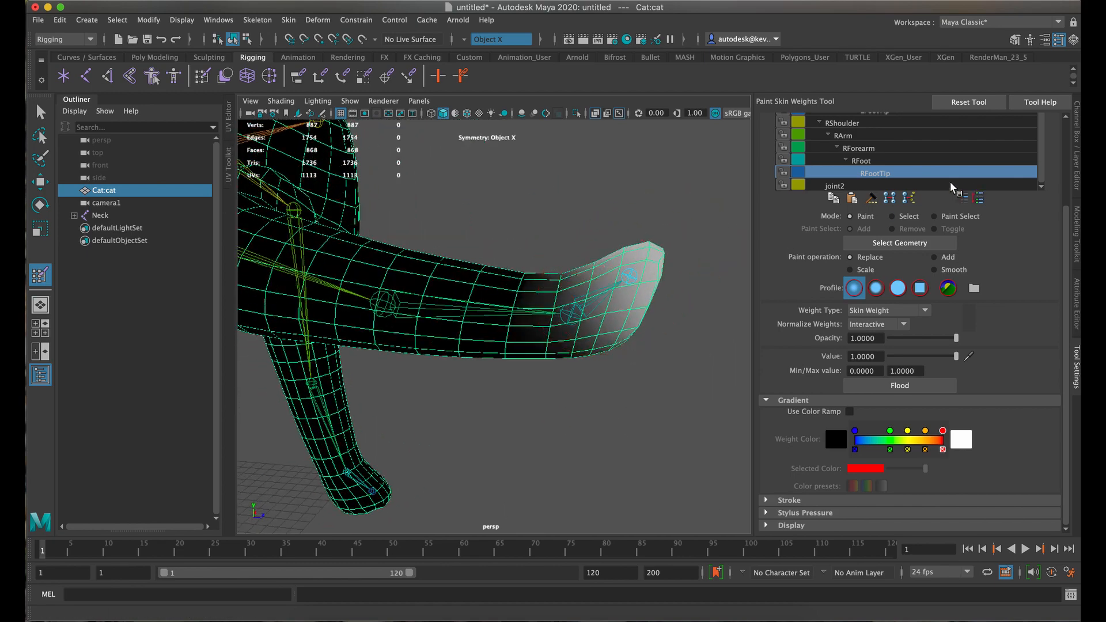
Display the RFootTip, RFoot and RForearm influences and compare how their weights spread along the raised front leg.
{"action": "left_click", "coordinate": [907, 162]}
{"action": "left_click", "coordinate": [906, 174]}
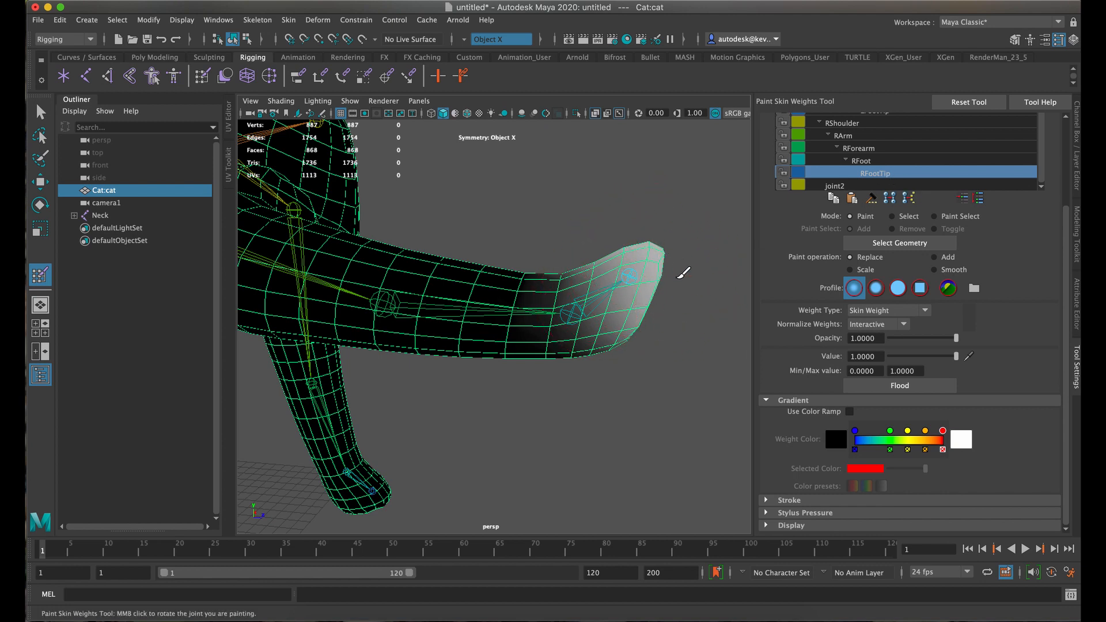
{"action": "left_click_drag", "start_coordinate": [684, 272], "coordinate": [667, 279], "text": "alt"}
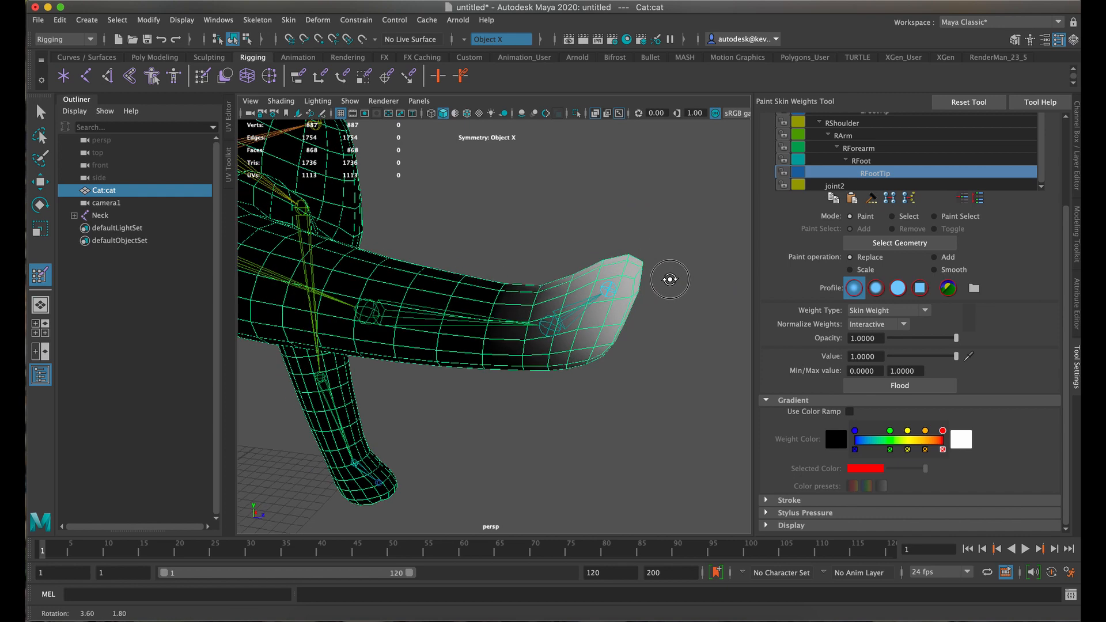
{"action": "left_click", "coordinate": [891, 162]}
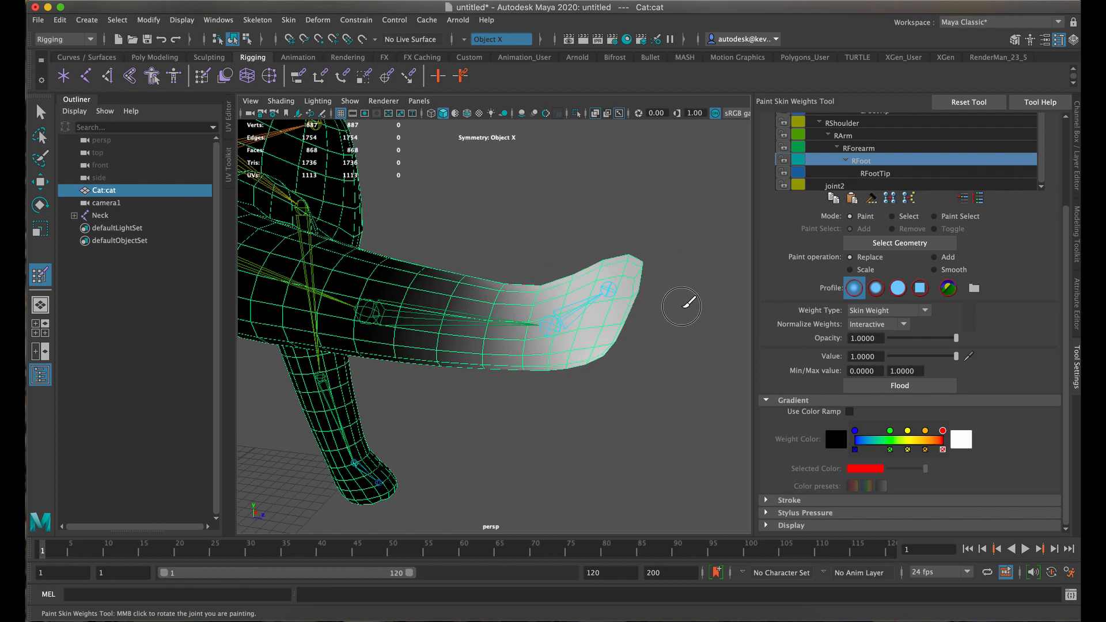
{"action": "mouse_move", "coordinate": [691, 301]}
{"action": "left_mouse_down", "text": "alt"}
{"action": "mouse_move", "coordinate": [595, 299]}
{"action": "mouse_move", "coordinate": [508, 266]}
{"action": "mouse_move", "coordinate": [566, 292]}
{"action": "mouse_move", "coordinate": [654, 289]}
{"action": "left_mouse_up", "text": "alt"}
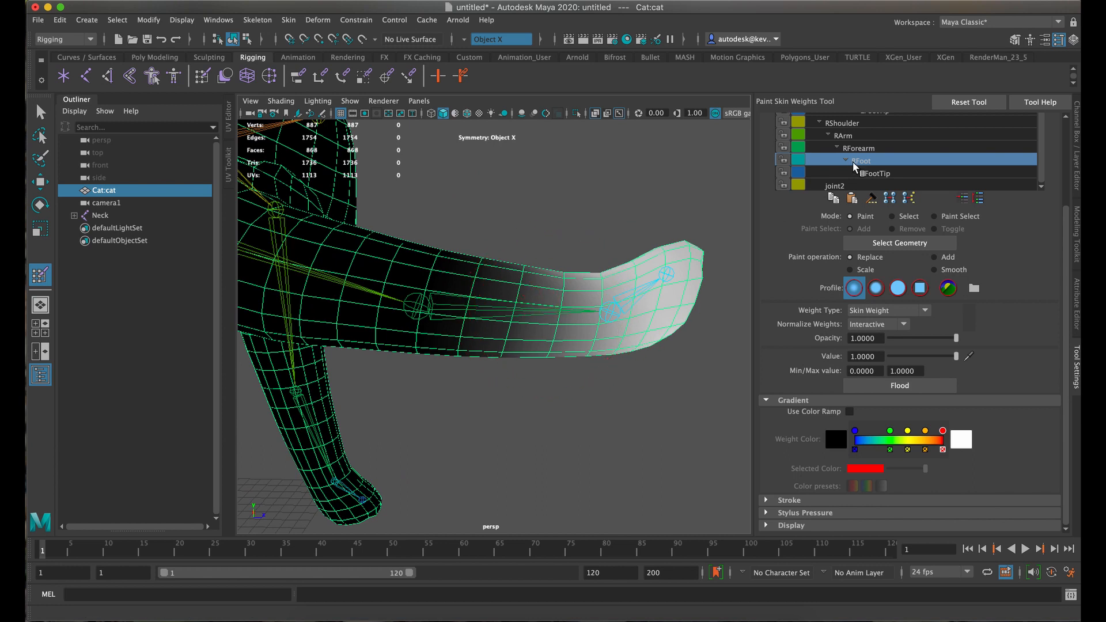
{"action": "left_click", "coordinate": [861, 148]}
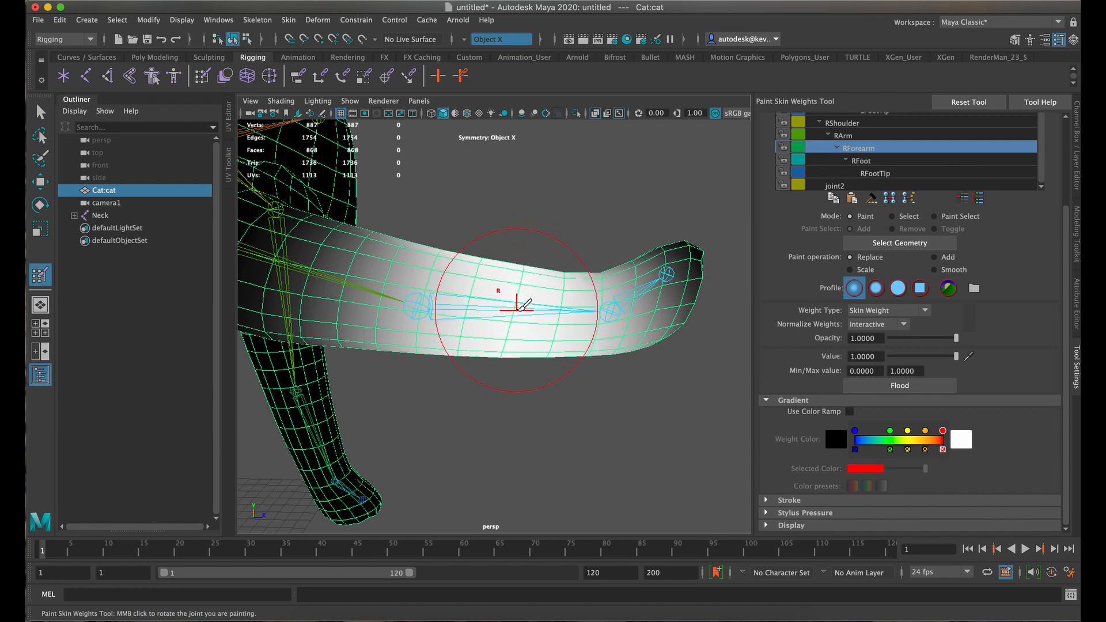
{"action": "left_click", "coordinate": [40, 113]}
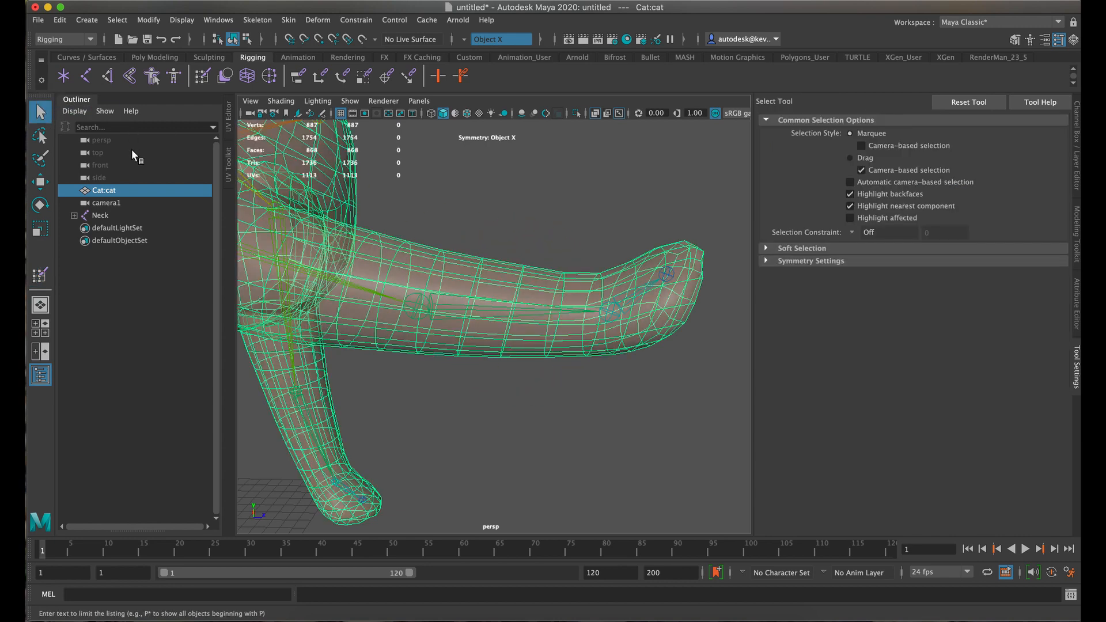
{"action": "left_click", "coordinate": [516, 314]}
{"action": "right_click_drag", "start_coordinate": [529, 286], "coordinate": [480, 266]}
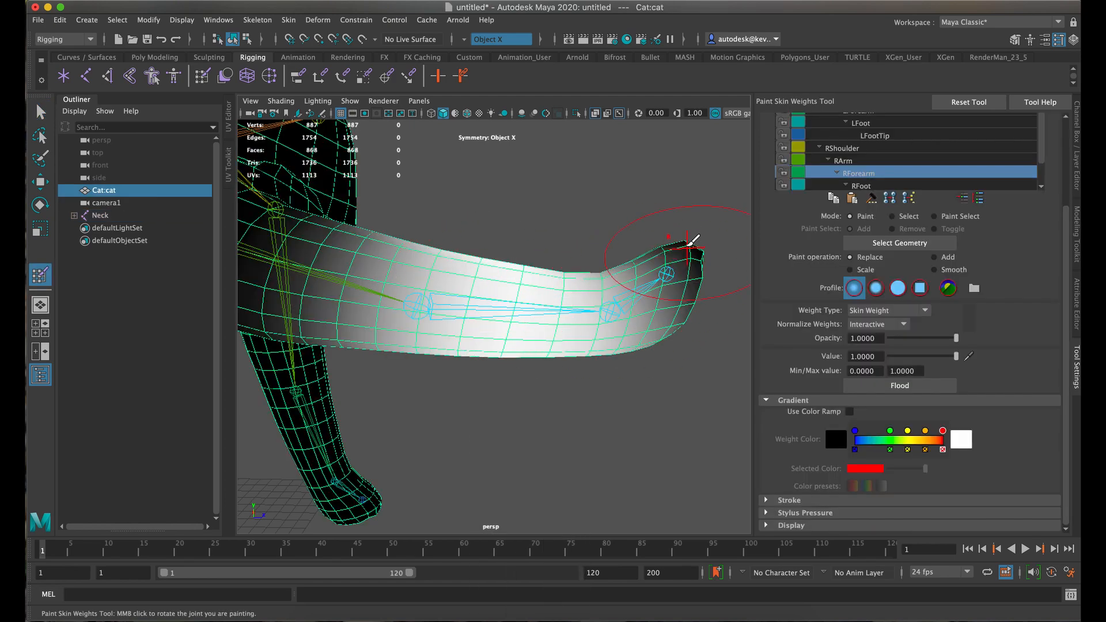
Select the RForearm joint and rotate it to about -35 degrees in Y to test the elbow bend.
{"action": "left_click", "coordinate": [42, 113]}
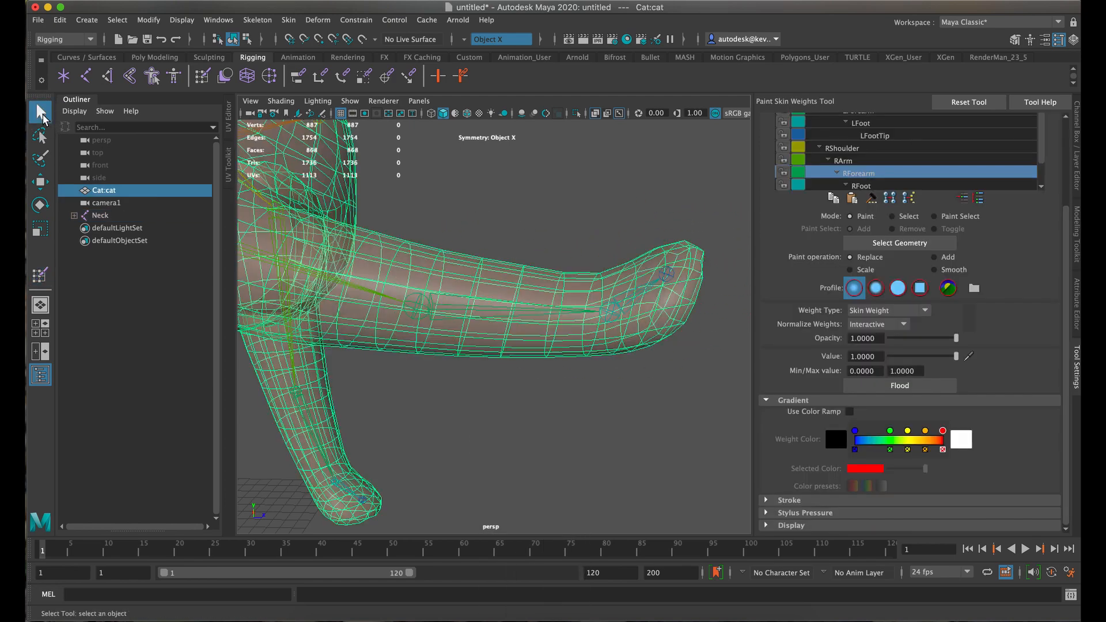
{"action": "left_click", "coordinate": [510, 316]}
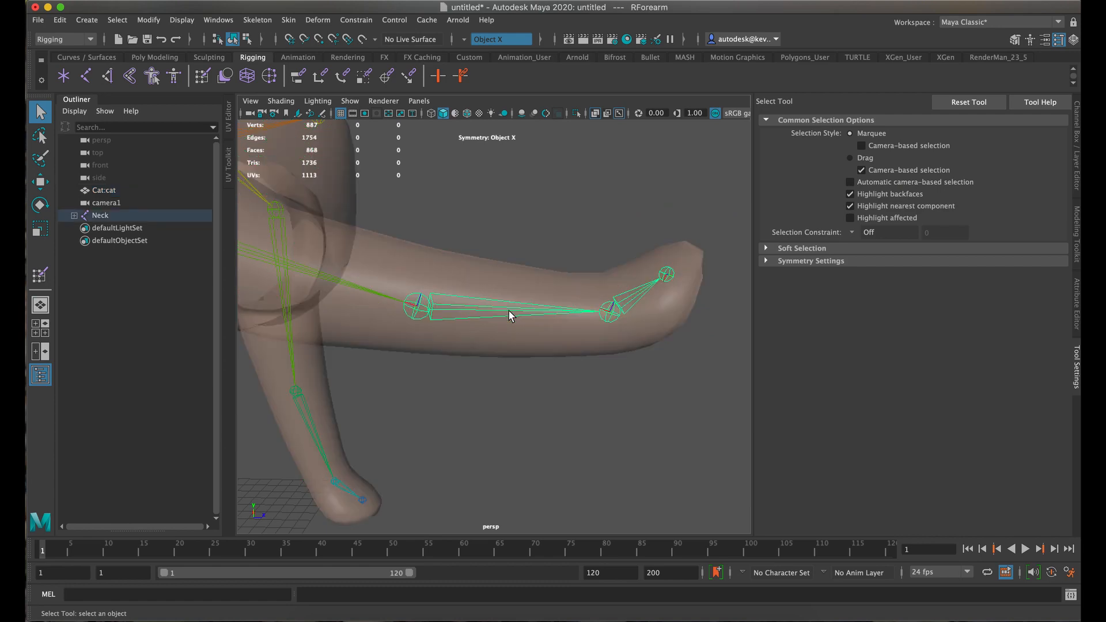
{"action": "key", "text": "w"}
{"action": "key", "text": "e"}
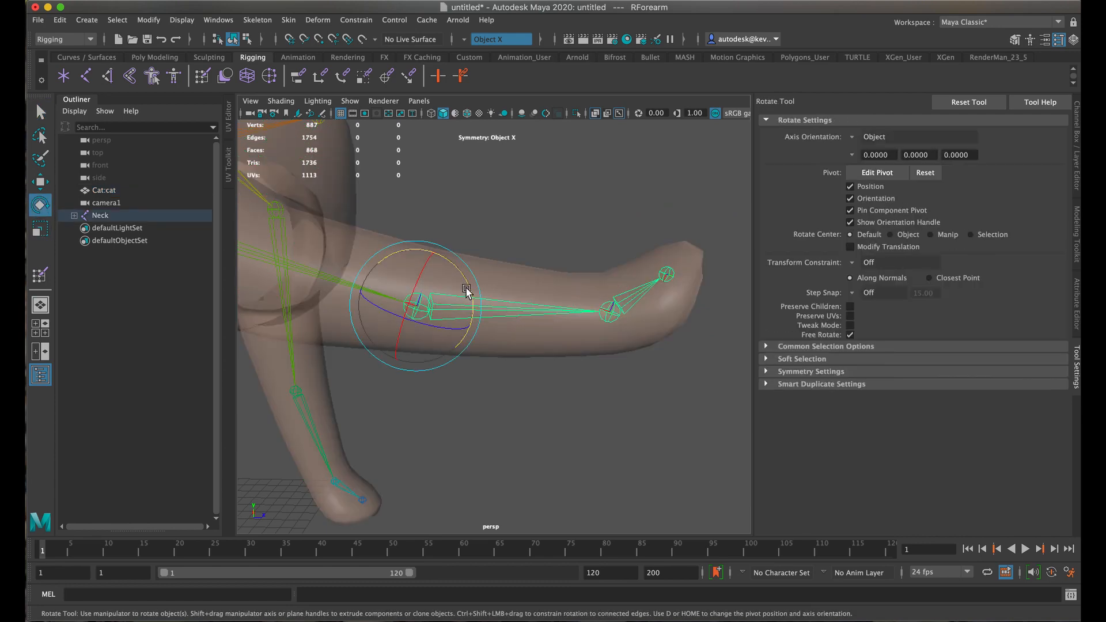
{"action": "left_click_drag", "start_coordinate": [467, 291], "coordinate": [659, 401]}
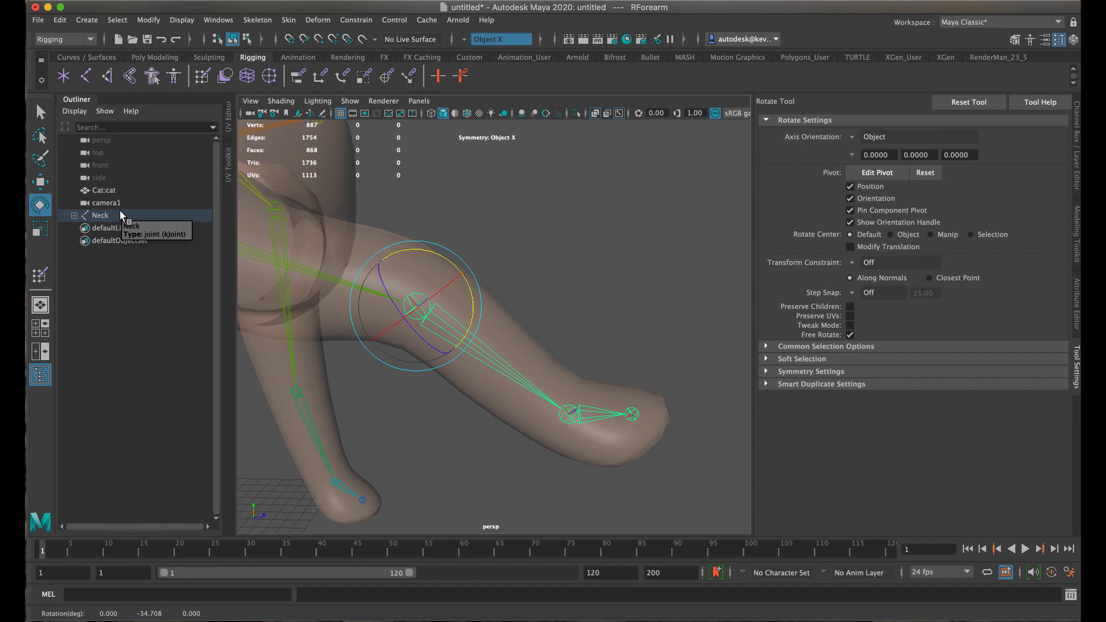
Test a sharp RForearm bend beneath the raised leg from several angles and ease it back to about -50 degrees in Y.
{"action": "left_click", "coordinate": [38, 115]}
{"action": "left_click", "coordinate": [478, 332]}
{"action": "left_click", "coordinate": [492, 337]}
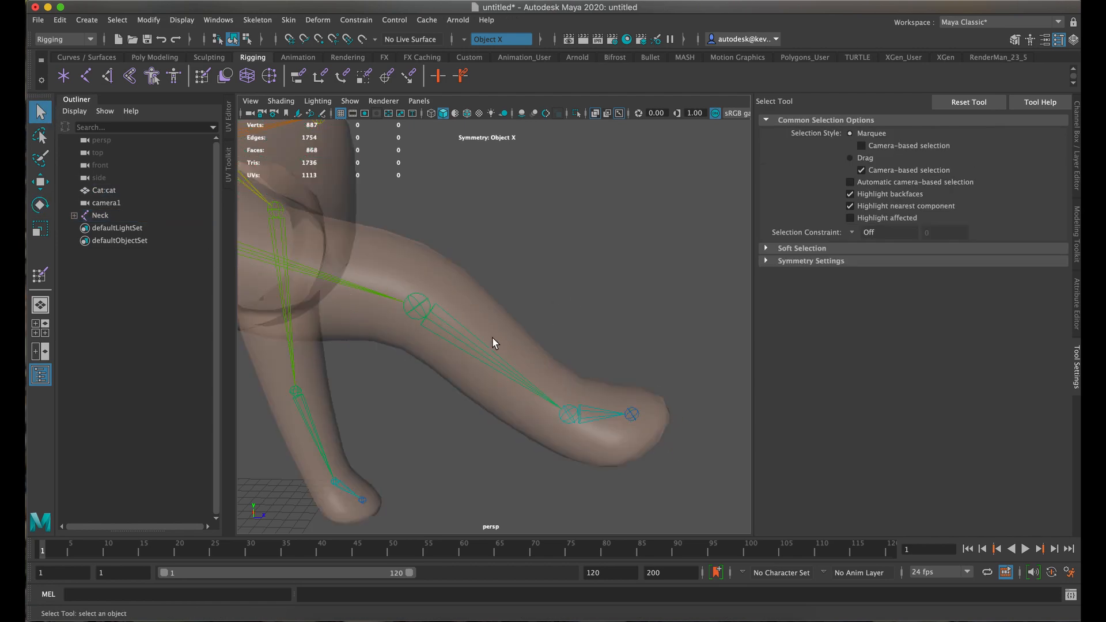
{"action": "left_click", "coordinate": [484, 354]}
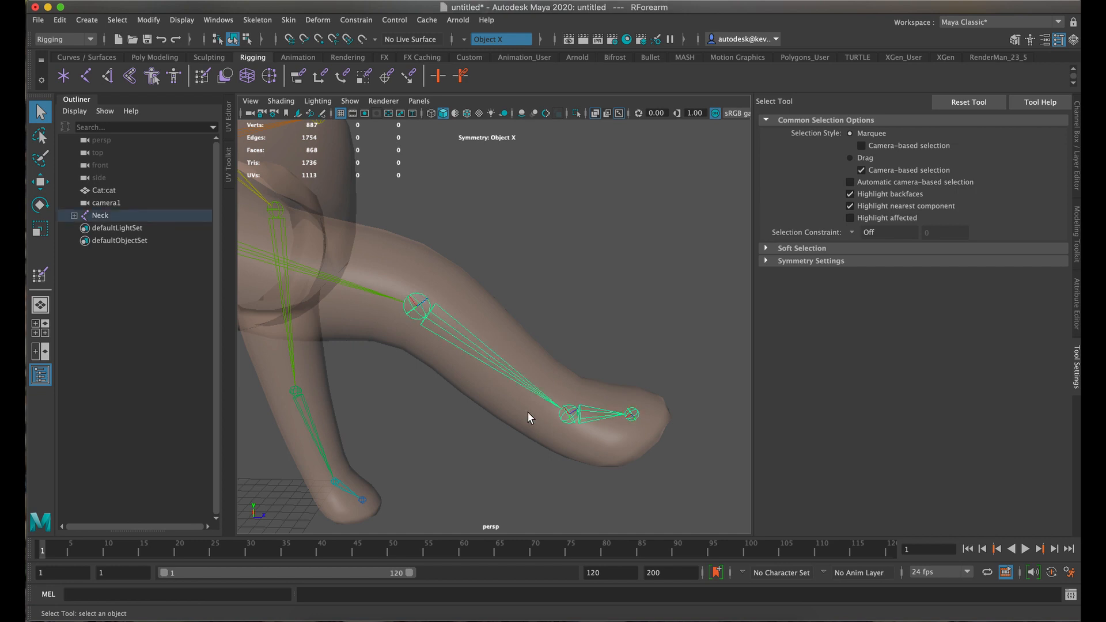
{"action": "left_click", "coordinate": [40, 204]}
{"action": "left_click_drag", "start_coordinate": [473, 294], "coordinate": [445, 375]}
{"action": "left_click_drag", "start_coordinate": [526, 309], "coordinate": [356, 306], "text": "alt"}
{"action": "left_click_drag", "start_coordinate": [359, 266], "coordinate": [532, 276], "text": "alt"}
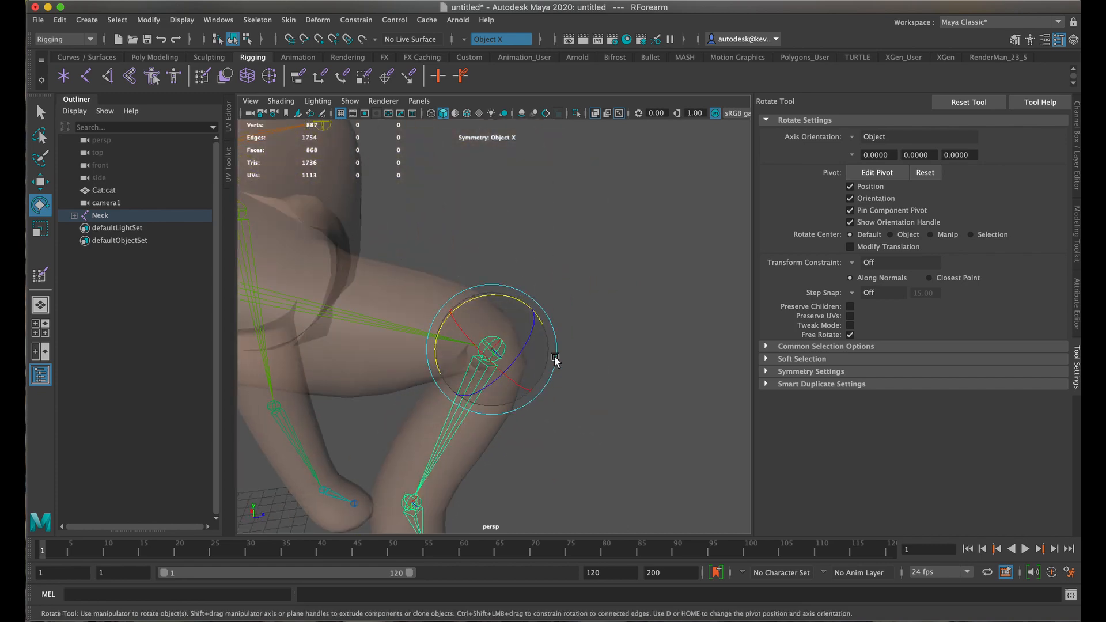
{"action": "left_click_drag", "start_coordinate": [590, 328], "coordinate": [371, 306], "text": "alt"}
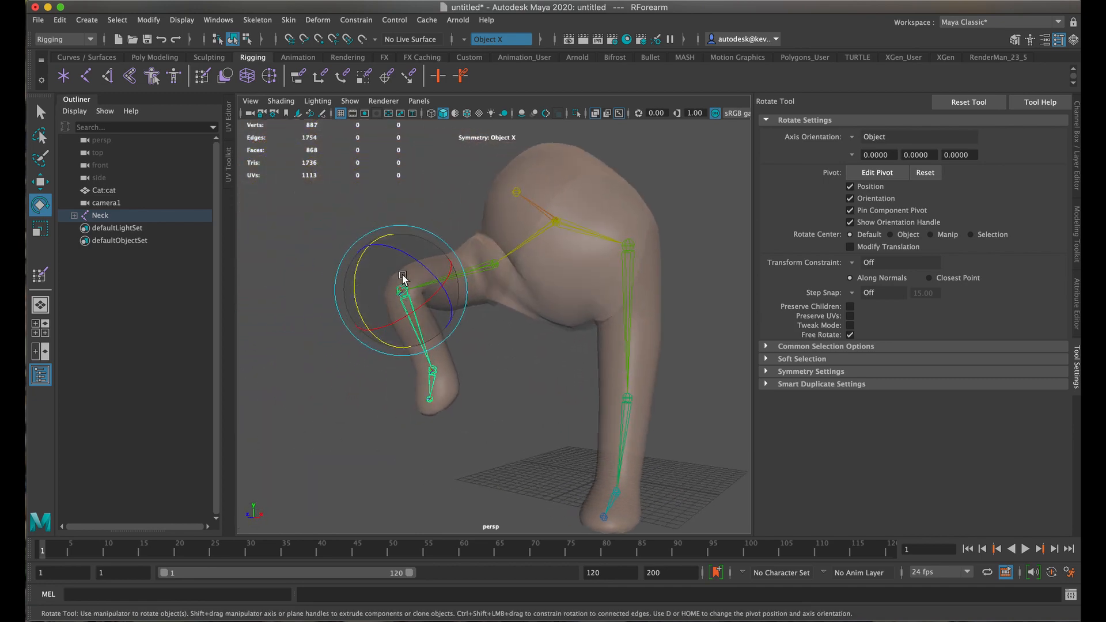
{"action": "left_click_drag", "start_coordinate": [357, 301], "coordinate": [364, 240]}
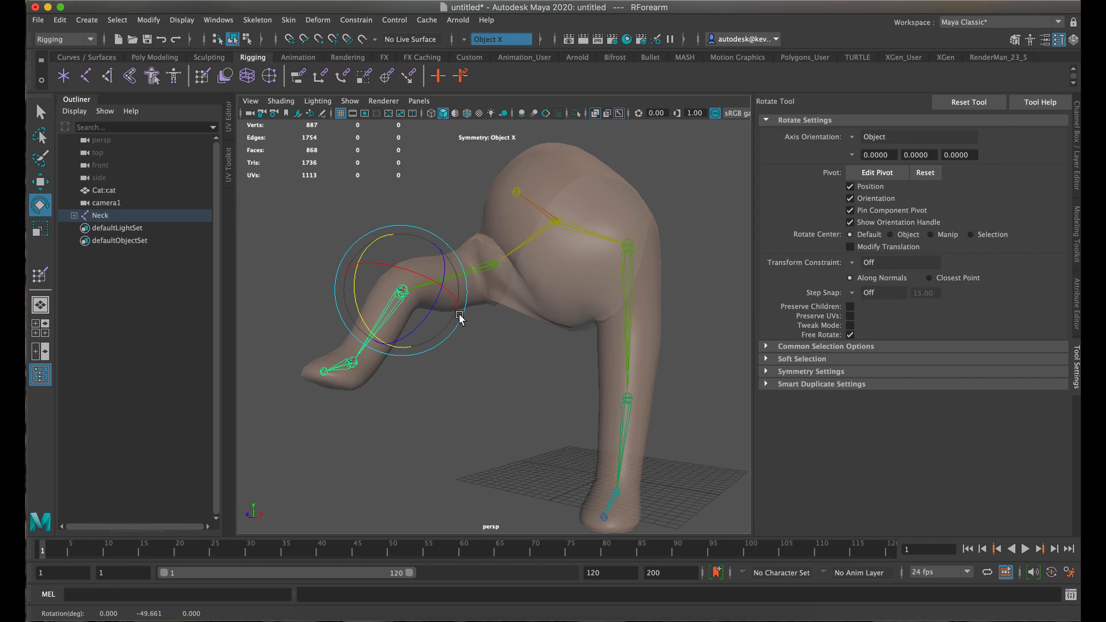
Reactivate the Paint Skin Weights Tool on the cat mesh and inspect the right leg's influences from RFootTip up to RArm.
{"action": "right_click_drag", "start_coordinate": [552, 242], "coordinate": [509, 218]}
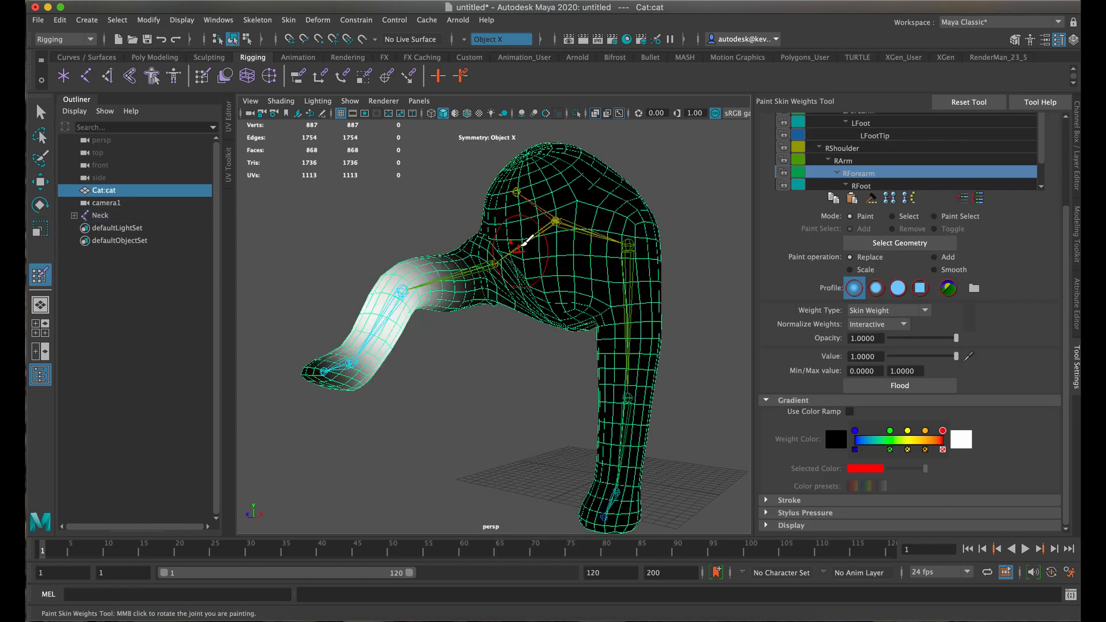
{"action": "scroll", "coordinate": [510, 242], "scroll_direction": "up", "scroll_amount": 3}
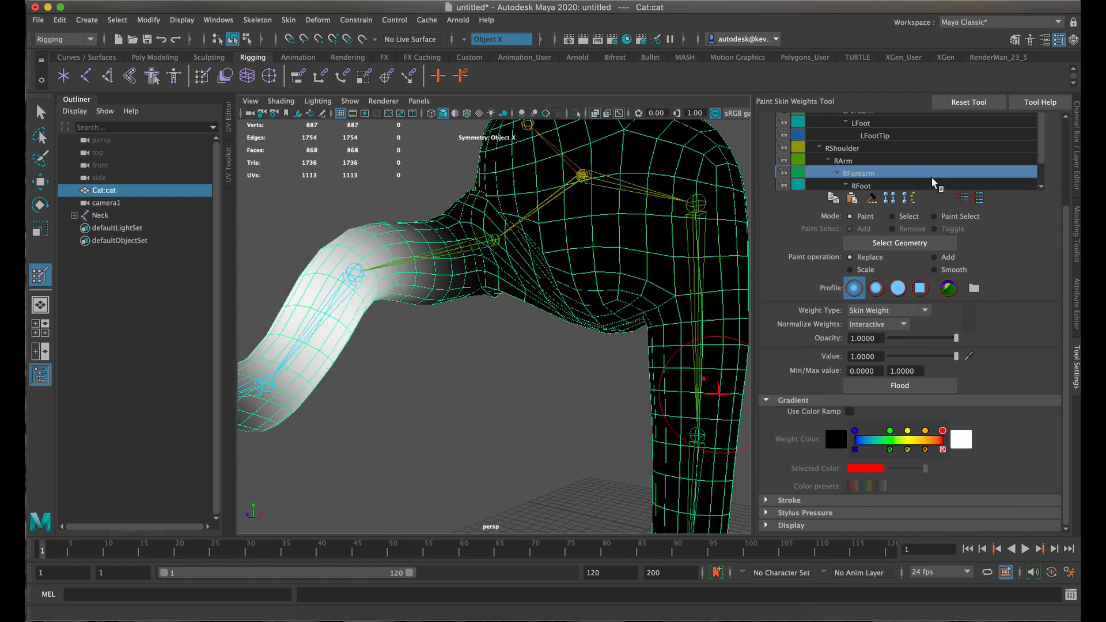
{"action": "scroll", "coordinate": [1006, 234], "scroll_direction": "up", "scroll_amount": 3}
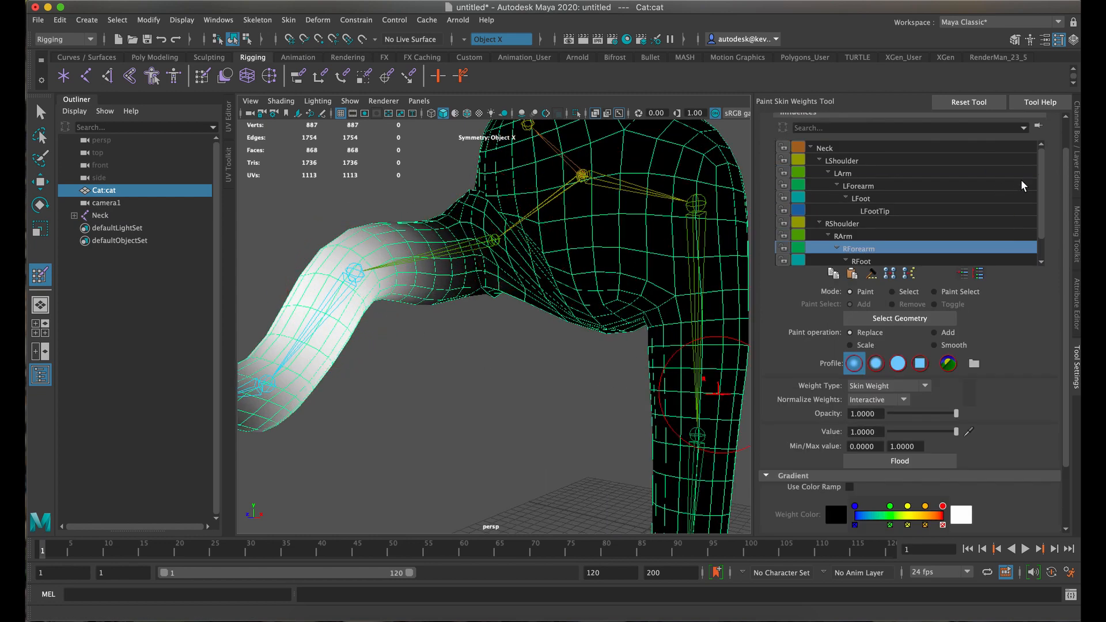
{"action": "scroll", "coordinate": [1024, 185], "scroll_direction": "down", "scroll_amount": 1}
{"action": "left_click", "coordinate": [950, 236]}
{"action": "left_click", "coordinate": [948, 249]}
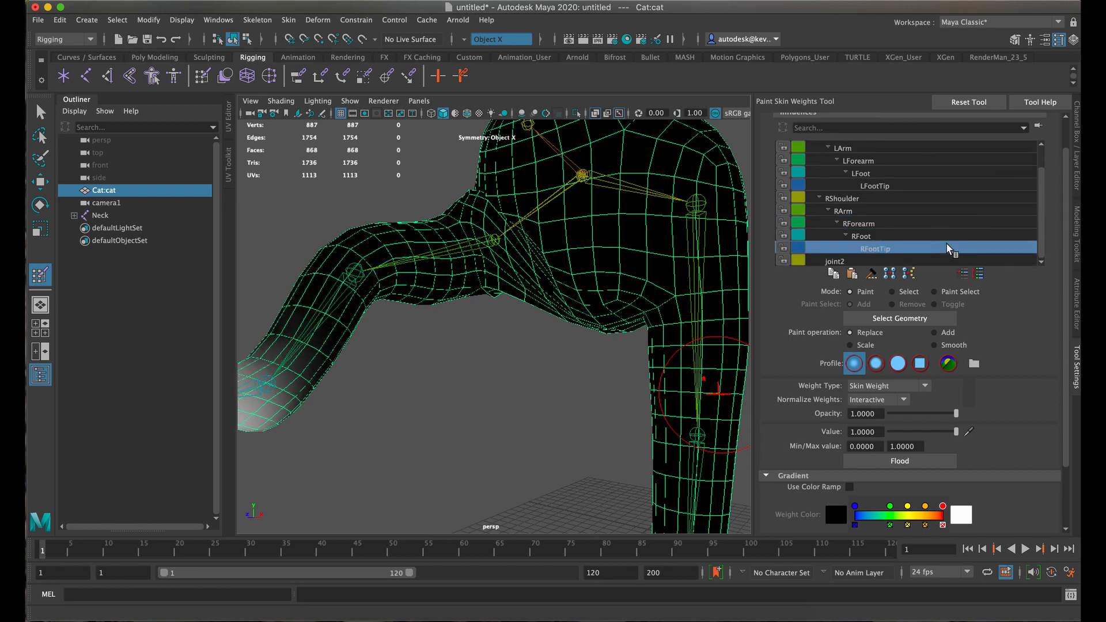
{"action": "left_click", "coordinate": [951, 236]}
{"action": "left_click", "coordinate": [945, 224]}
{"action": "left_click", "coordinate": [942, 211]}
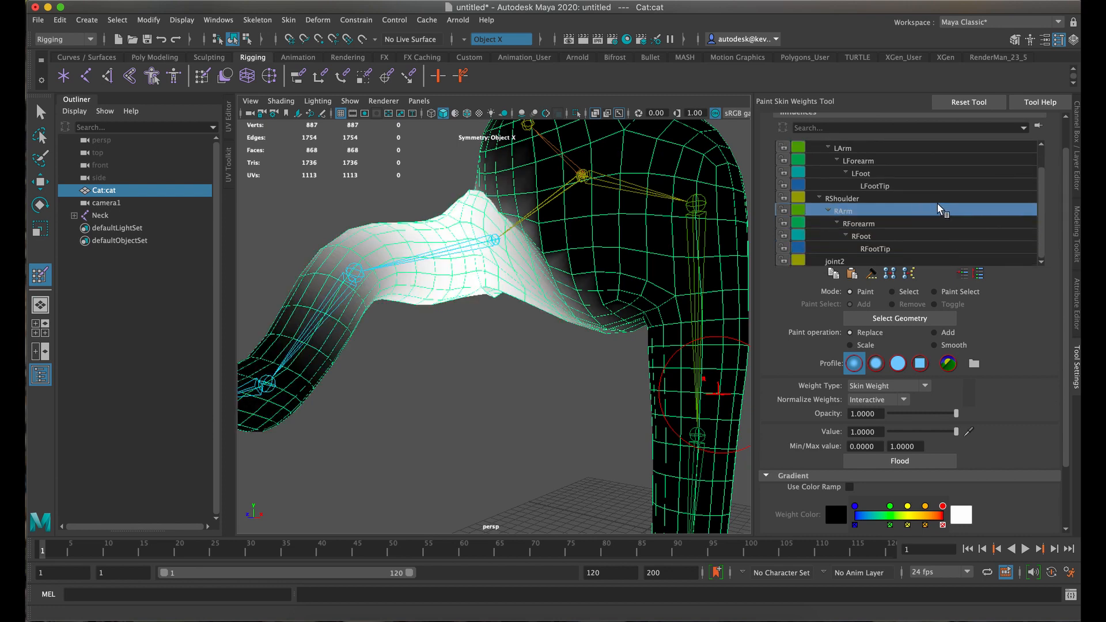
Choose RShoulder as the influence and paint full weight over the pinched area between the raised leg and the chest.
{"action": "left_click", "coordinate": [941, 198]}
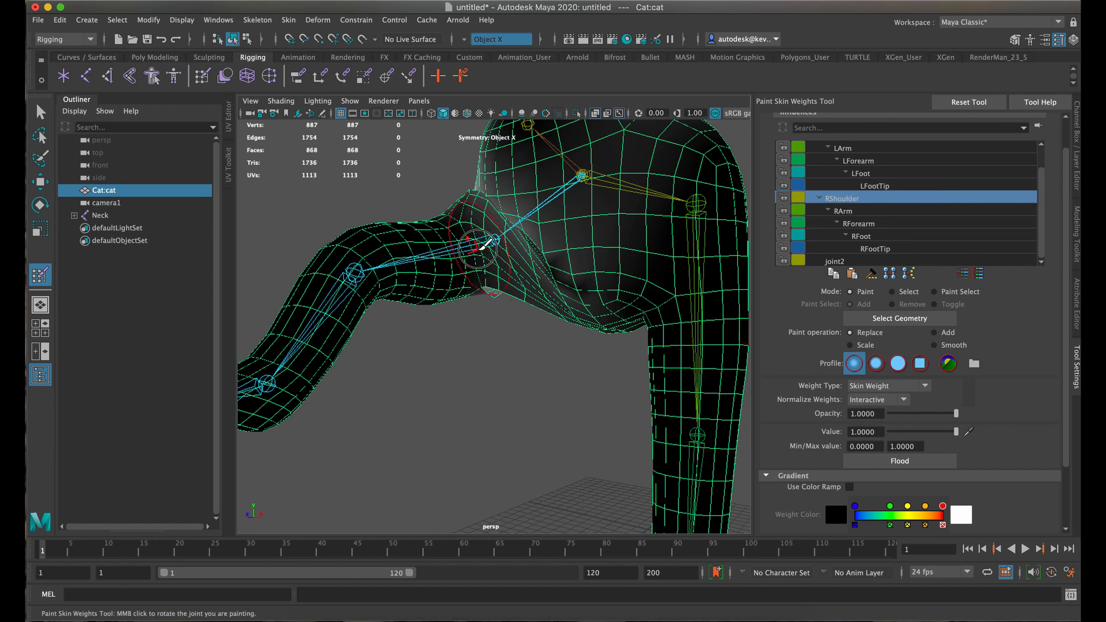
{"action": "left_click_drag", "start_coordinate": [478, 249], "coordinate": [591, 258], "text": "alt"}
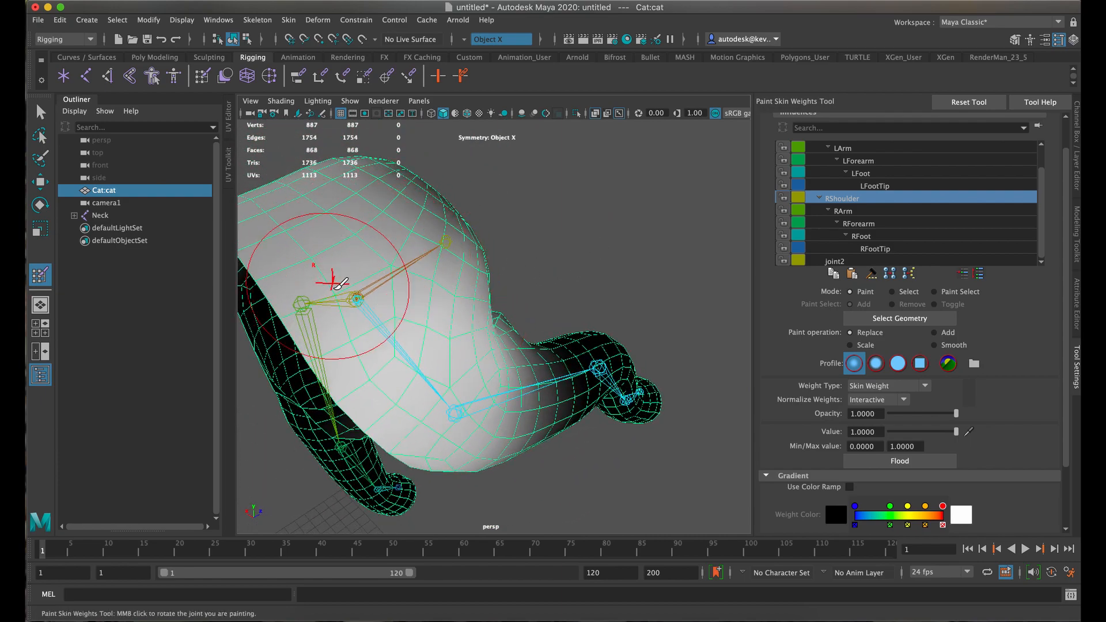
{"action": "mouse_move", "coordinate": [571, 292]}
{"action": "left_mouse_down", "text": "alt"}
{"action": "mouse_move", "coordinate": [445, 299]}
{"action": "mouse_move", "coordinate": [363, 289]}
{"action": "mouse_move", "coordinate": [415, 258]}
{"action": "left_mouse_up", "text": "alt"}
{"action": "scroll", "coordinate": [415, 258], "scroll_direction": "up", "scroll_amount": 4}
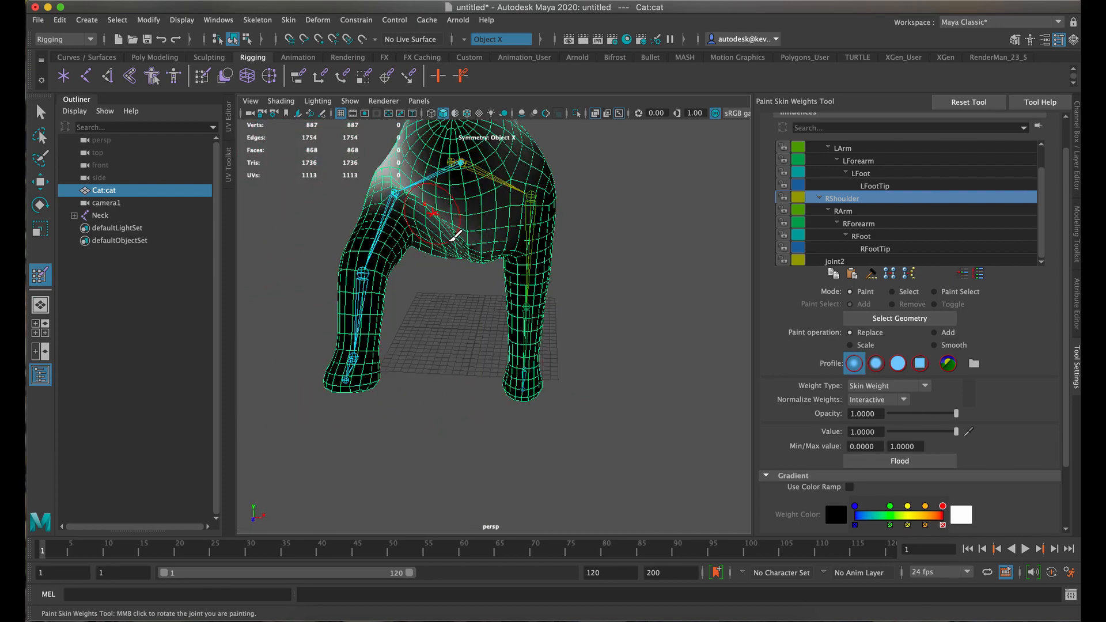
{"action": "middle_click_drag", "start_coordinate": [435, 196], "coordinate": [510, 315], "text": "alt"}
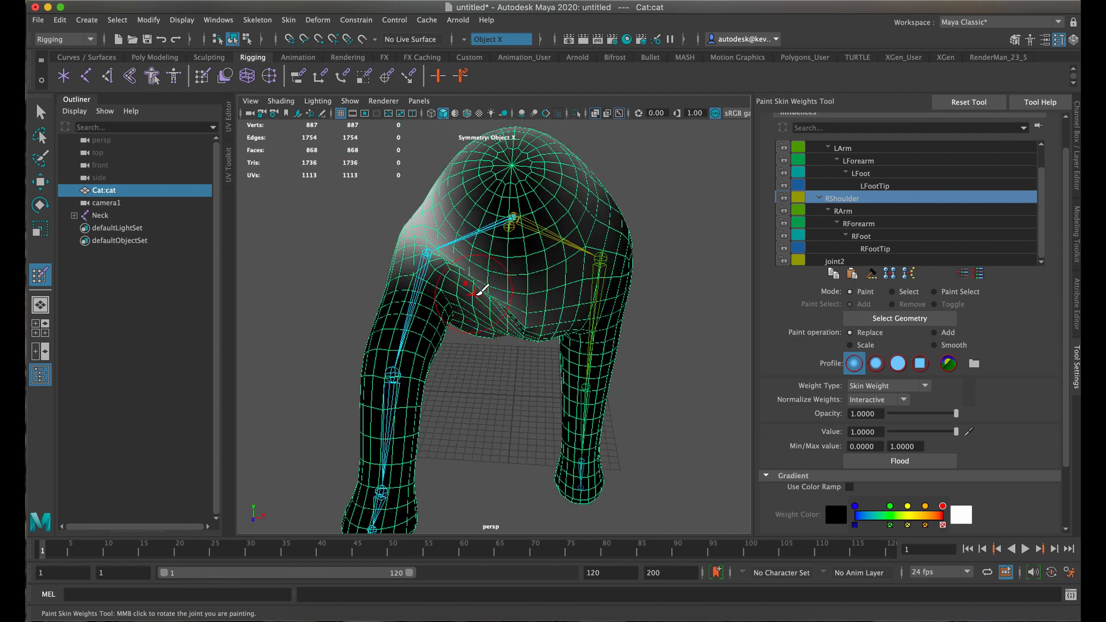
{"action": "scroll", "coordinate": [482, 294], "scroll_direction": "up", "scroll_amount": 5}
{"action": "left_click_drag", "start_coordinate": [487, 288], "coordinate": [450, 271], "text": "alt"}
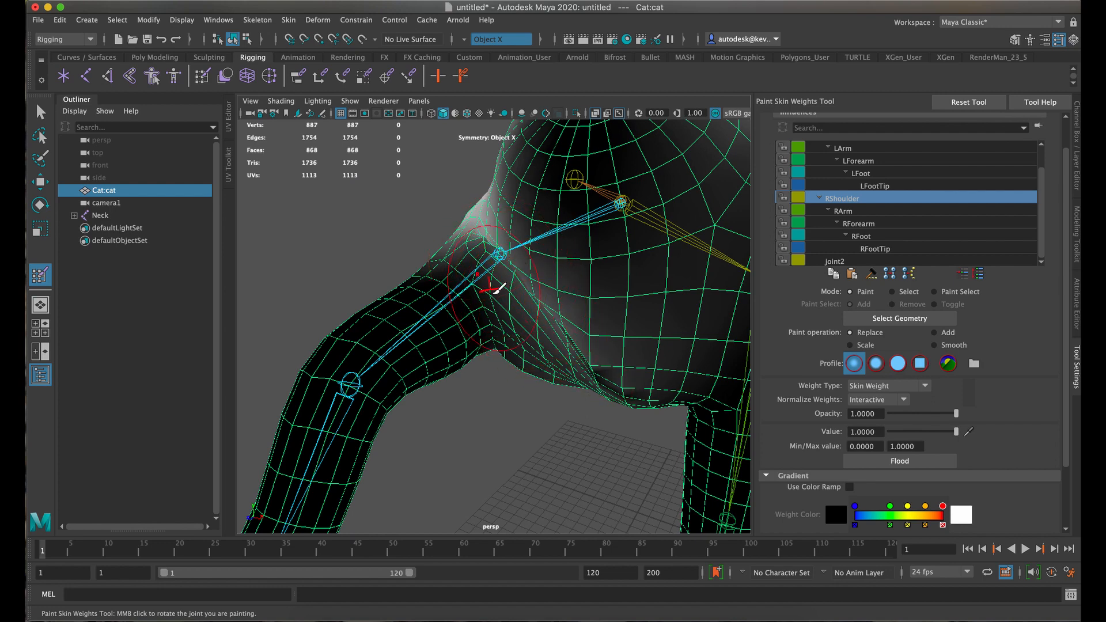
{"action": "mouse_move", "coordinate": [515, 298]}
{"action": "left_mouse_down"}
{"action": "mouse_move", "coordinate": [561, 377]}
{"action": "mouse_move", "coordinate": [592, 361]}
{"action": "mouse_move", "coordinate": [554, 332]}
{"action": "mouse_move", "coordinate": [530, 353]}
{"action": "left_mouse_up"}
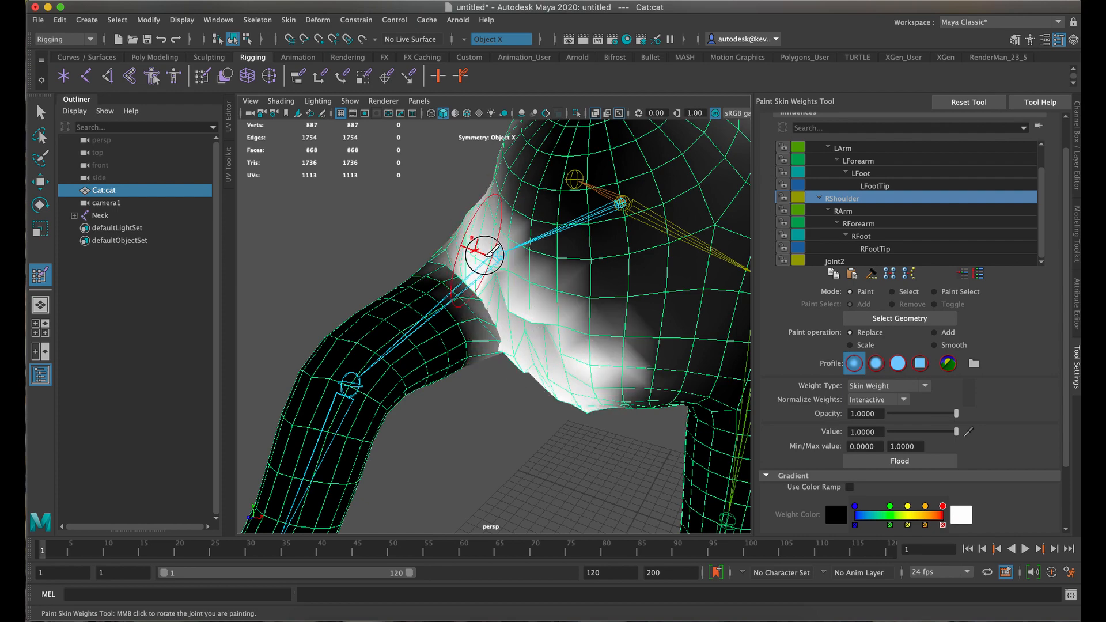
{"action": "mouse_move", "coordinate": [484, 254]}
{"action": "left_mouse_down", "text": "alt"}
{"action": "mouse_move", "coordinate": [581, 299]}
{"action": "mouse_move", "coordinate": [433, 291]}
{"action": "mouse_move", "coordinate": [541, 257]}
{"action": "mouse_move", "coordinate": [420, 330]}
{"action": "mouse_move", "coordinate": [350, 301]}
{"action": "mouse_move", "coordinate": [419, 321]}
{"action": "mouse_move", "coordinate": [447, 349]}
{"action": "mouse_move", "coordinate": [414, 336]}
{"action": "mouse_move", "coordinate": [442, 378]}
{"action": "mouse_move", "coordinate": [415, 336]}
{"action": "mouse_move", "coordinate": [425, 395]}
{"action": "mouse_move", "coordinate": [425, 346]}
{"action": "mouse_move", "coordinate": [371, 353]}
{"action": "mouse_move", "coordinate": [494, 292]}
{"action": "left_mouse_up", "text": "alt"}
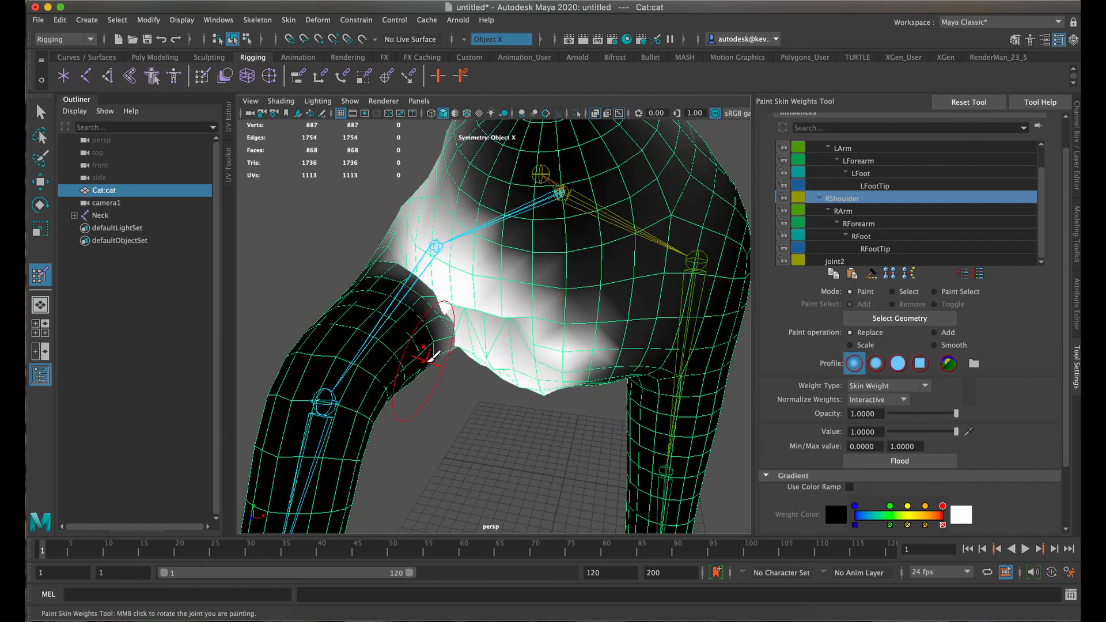
{"action": "left_click_drag", "start_coordinate": [486, 333], "coordinate": [493, 321], "text": "alt"}
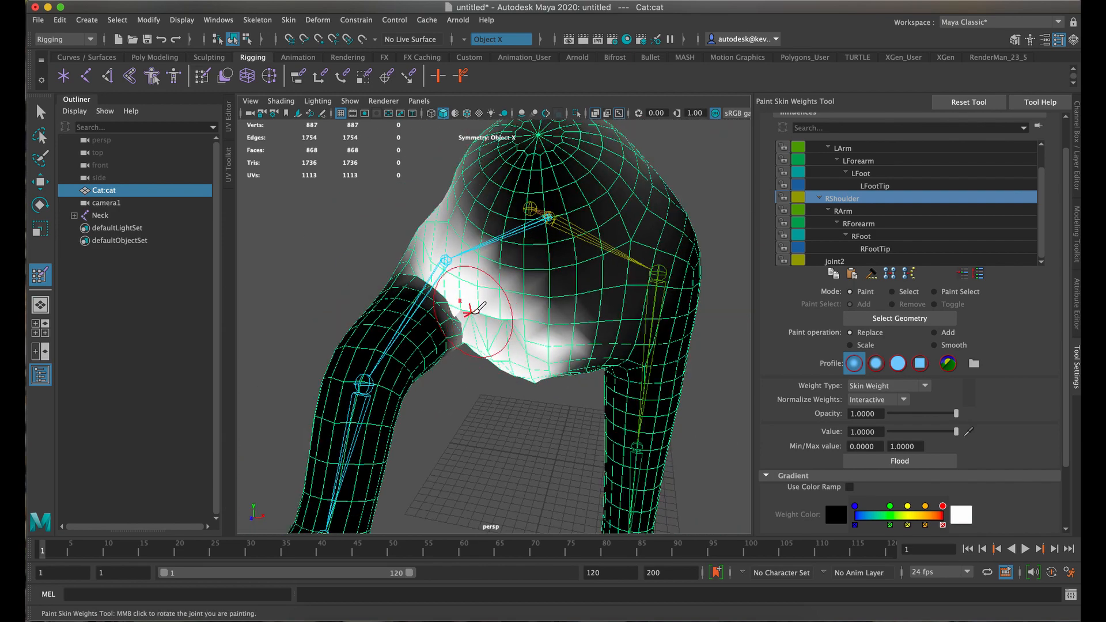
{"action": "left_click_drag", "start_coordinate": [441, 260], "coordinate": [586, 298], "text": "alt"}
{"action": "scroll", "coordinate": [535, 326], "scroll_direction": "down", "scroll_amount": 5}
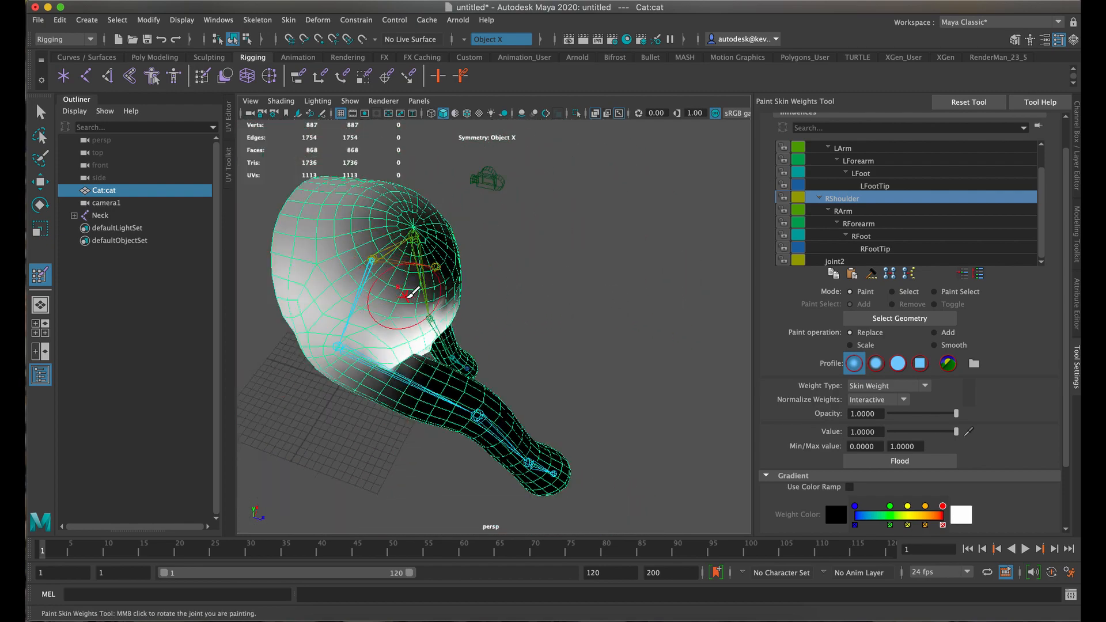
Select the RArm joint and rotate it to about 58 degrees in Y to test the shoulder crease beside the chest.
{"action": "left_click", "coordinate": [49, 113]}
{"action": "left_click", "coordinate": [415, 391]}
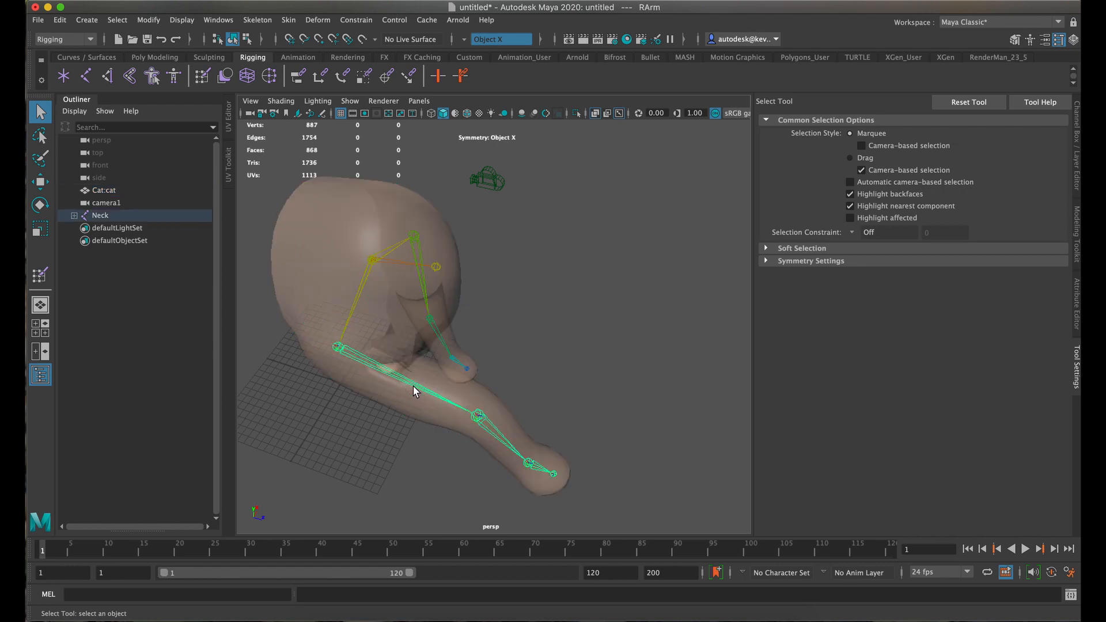
{"action": "left_click_drag", "start_coordinate": [457, 402], "coordinate": [331, 338], "text": "alt"}
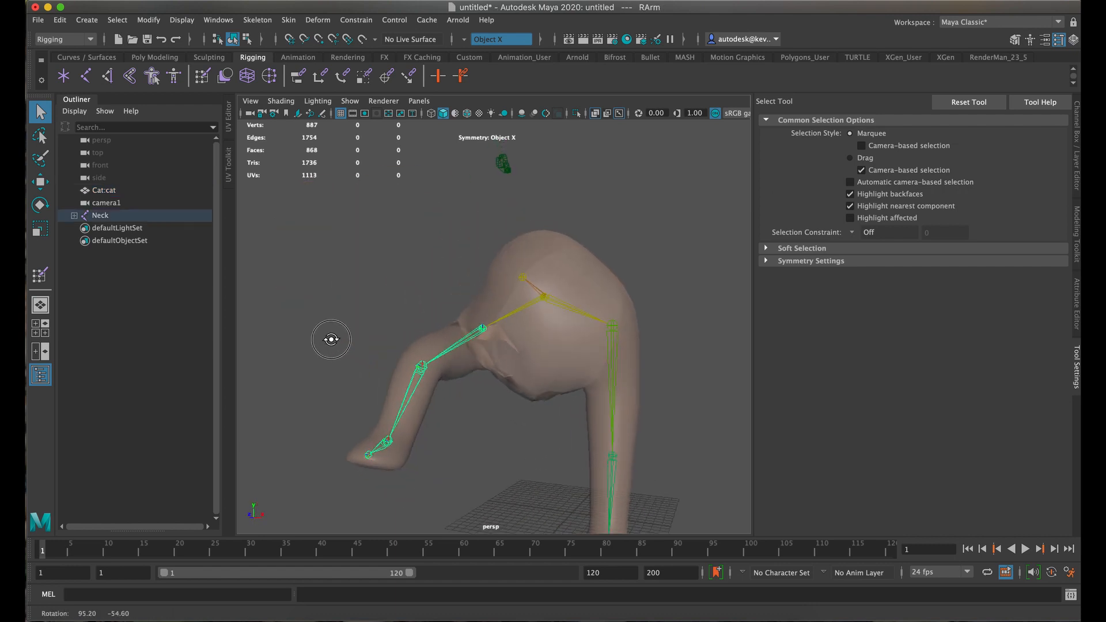
{"action": "scroll", "coordinate": [473, 390], "scroll_direction": "up", "scroll_amount": 8}
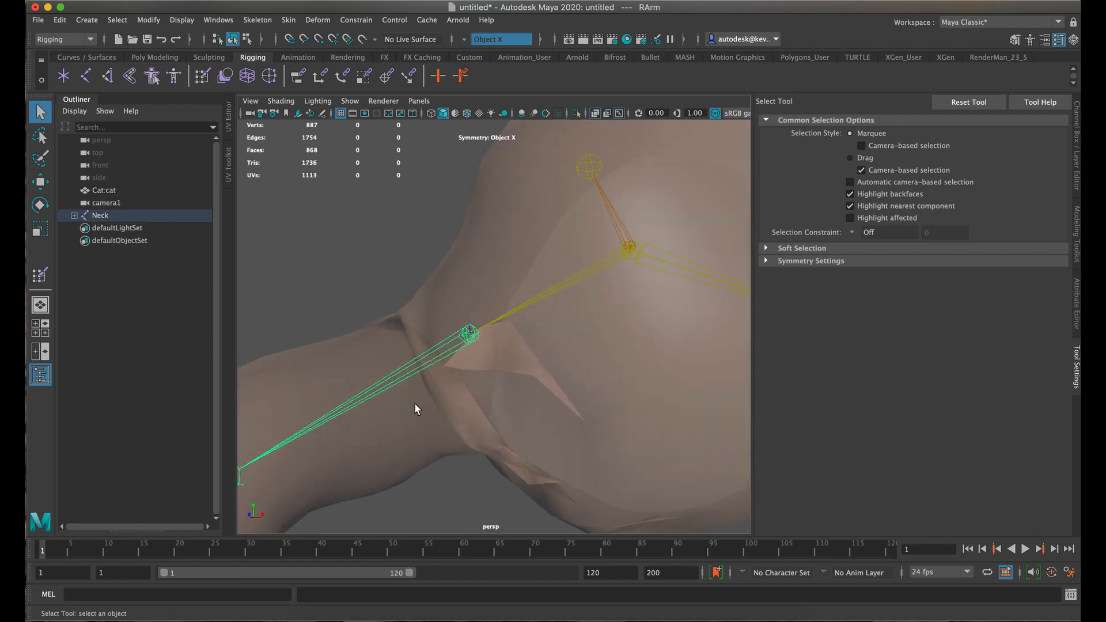
{"action": "middle_click_drag", "start_coordinate": [492, 377], "coordinate": [573, 304], "text": "alt"}
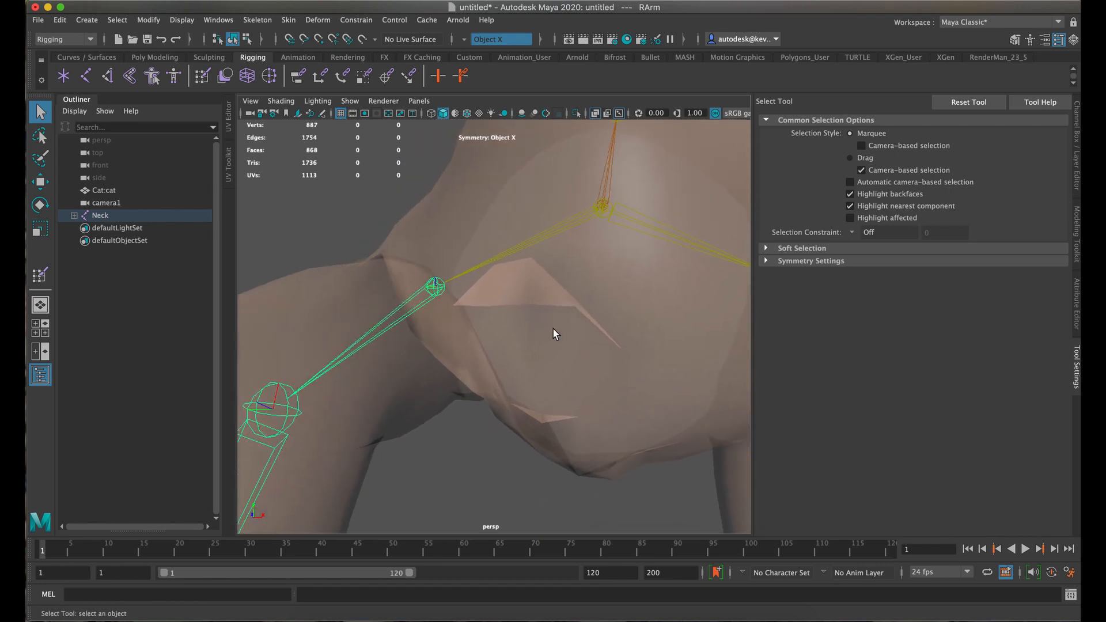
{"action": "key", "text": "w"}
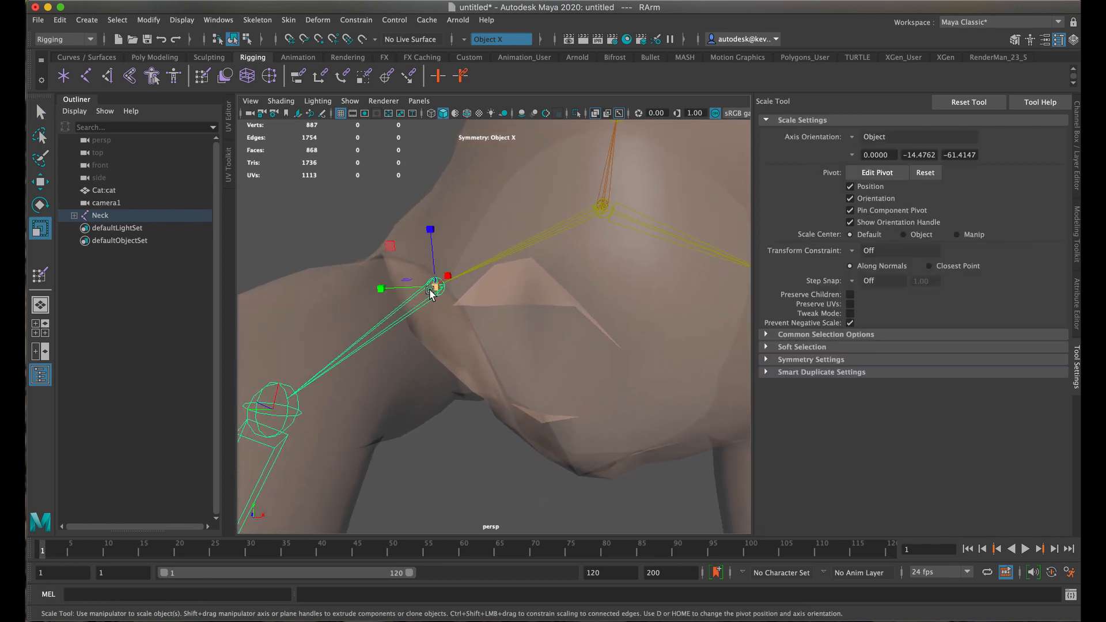
{"action": "key", "text": "e"}
{"action": "mouse_move", "coordinate": [429, 292]}
{"action": "left_mouse_down"}
{"action": "mouse_move", "coordinate": [431, 362]}
{"action": "mouse_move", "coordinate": [427, 272]}
{"action": "mouse_move", "coordinate": [431, 345]}
{"action": "mouse_move", "coordinate": [429, 294]}
{"action": "left_mouse_up"}
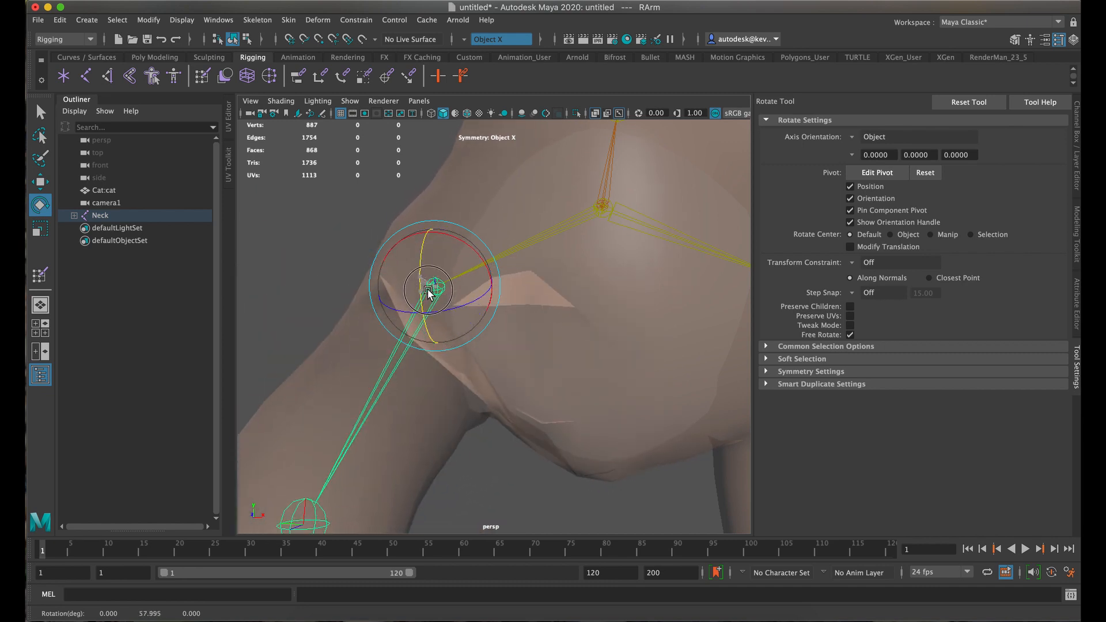
Reopen the Paint Skin Weights Tool with RShoulder as the influence and set the paint operation to Smooth.
{"action": "left_click", "coordinate": [590, 336]}
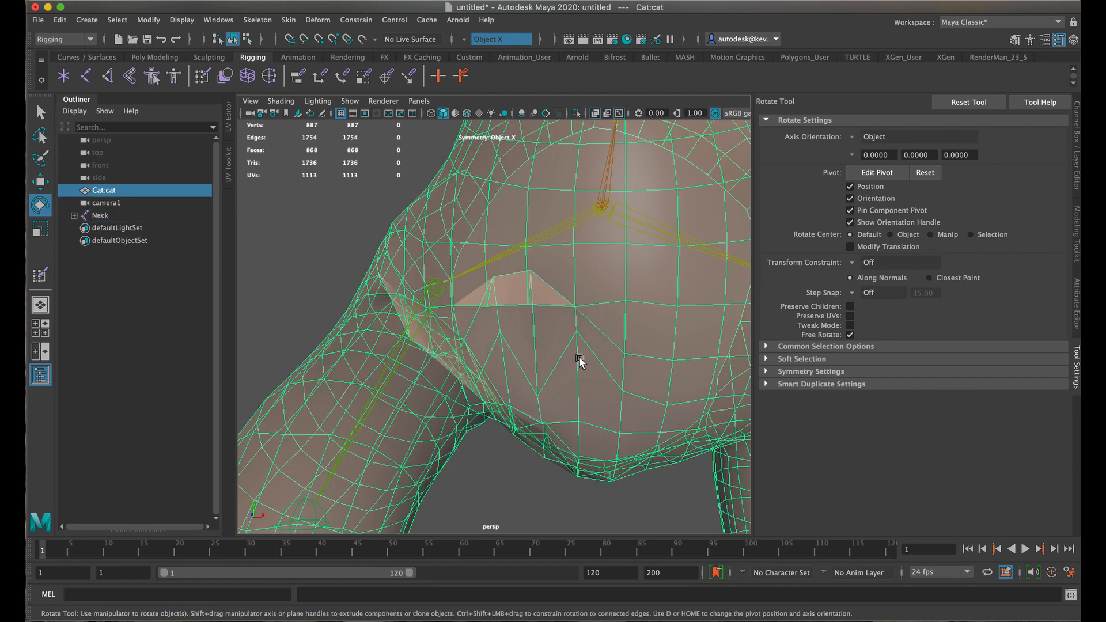
{"action": "left_click", "coordinate": [399, 357]}
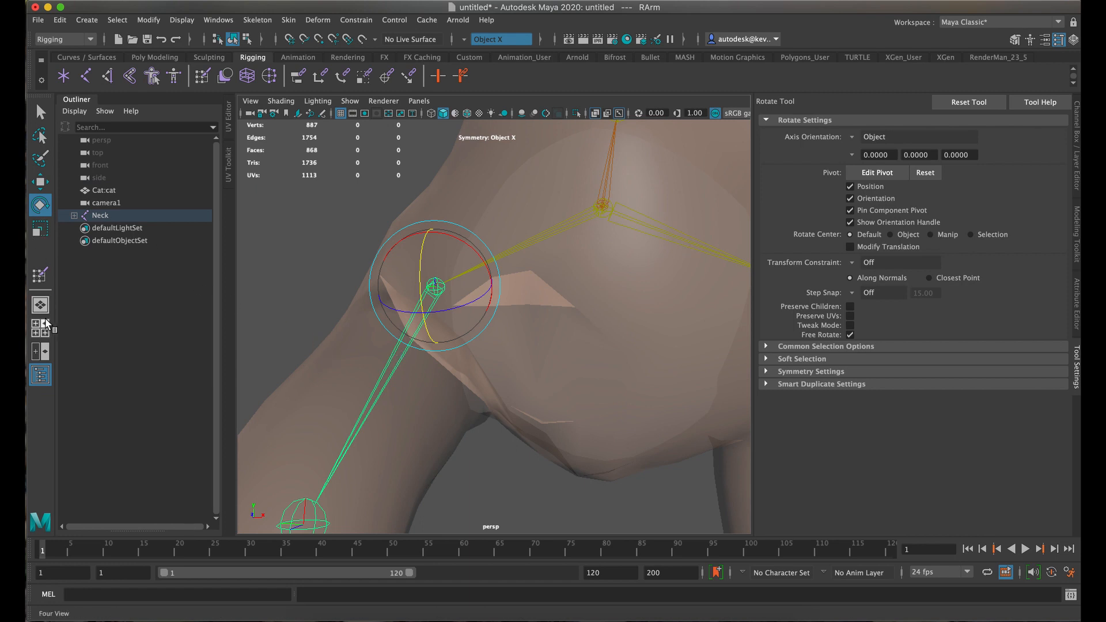
{"action": "left_click", "coordinate": [38, 278]}
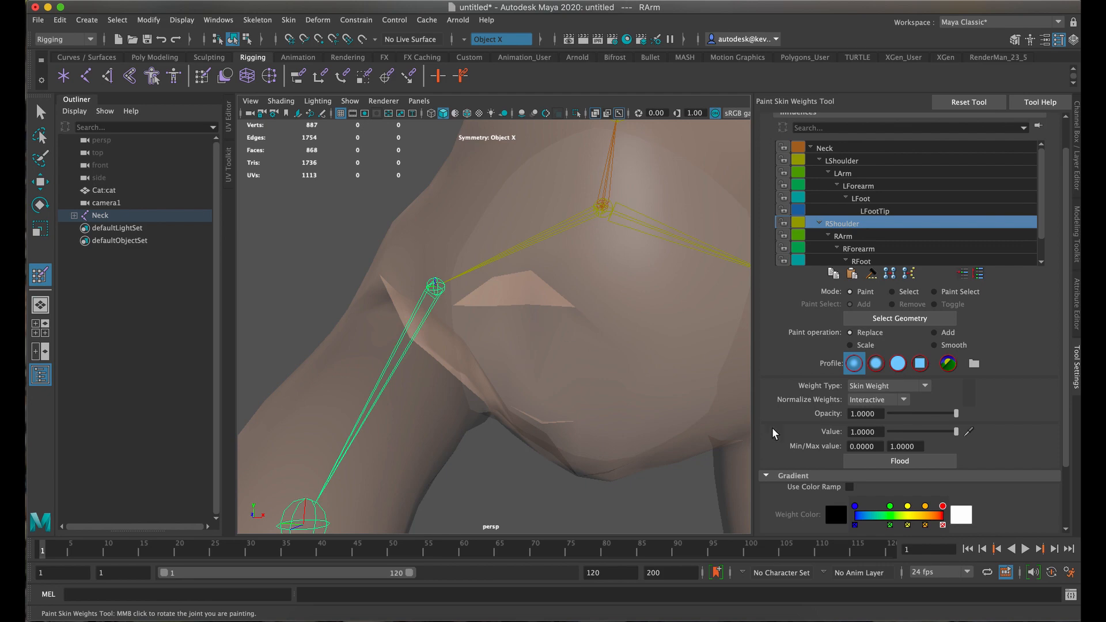
{"action": "left_click", "coordinate": [955, 346]}
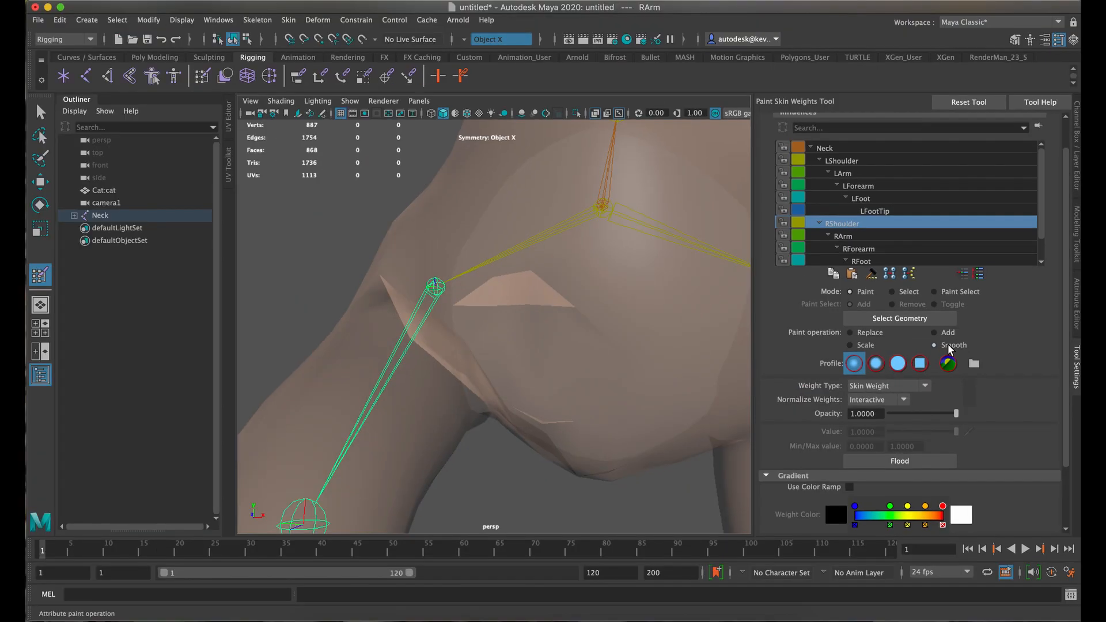
{"action": "scroll", "coordinate": [912, 350], "scroll_direction": "down", "scroll_amount": 3}
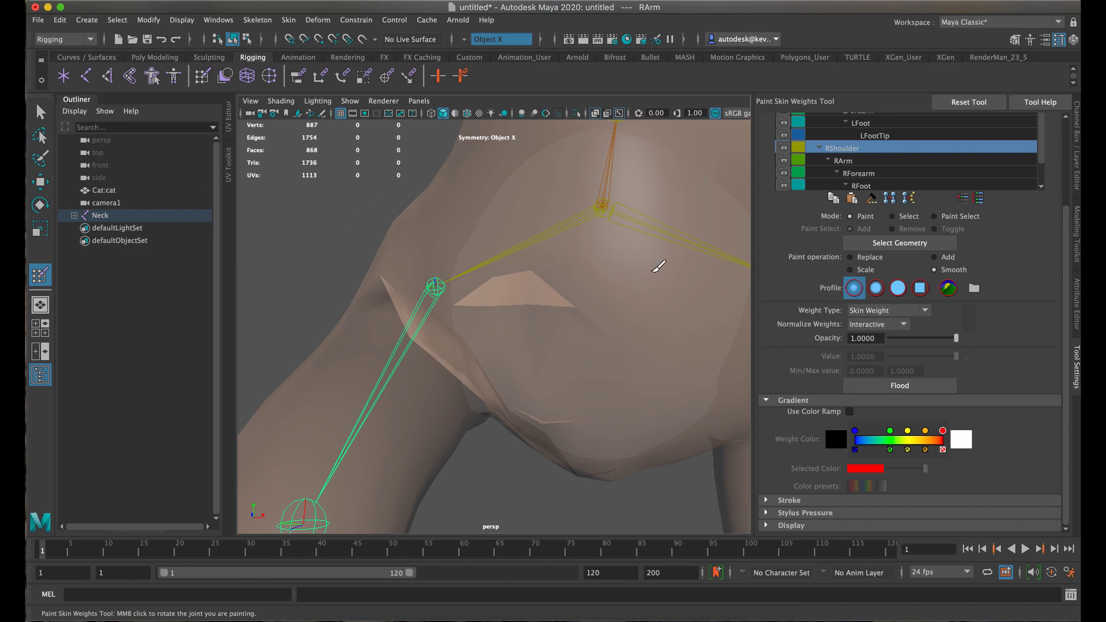
{"action": "right_click_drag", "start_coordinate": [662, 264], "coordinate": [616, 256]}
Select the cat mesh for weight painting and smooth RShoulder's influence over the creased chest area beside the right leg.
{"action": "left_click", "coordinate": [40, 110]}
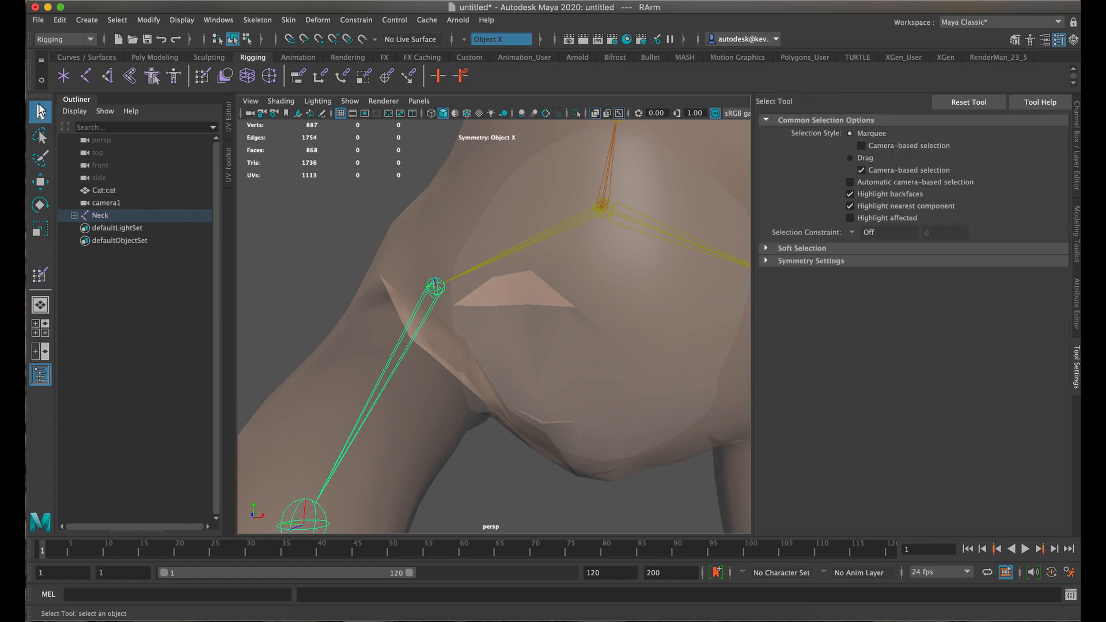
{"action": "left_click", "coordinate": [545, 299]}
{"action": "mouse_move", "coordinate": [590, 286]}
{"action": "right_mouse_down"}
{"action": "mouse_move", "coordinate": [546, 278]}
{"action": "mouse_move", "coordinate": [545, 268]}
{"action": "right_mouse_up"}
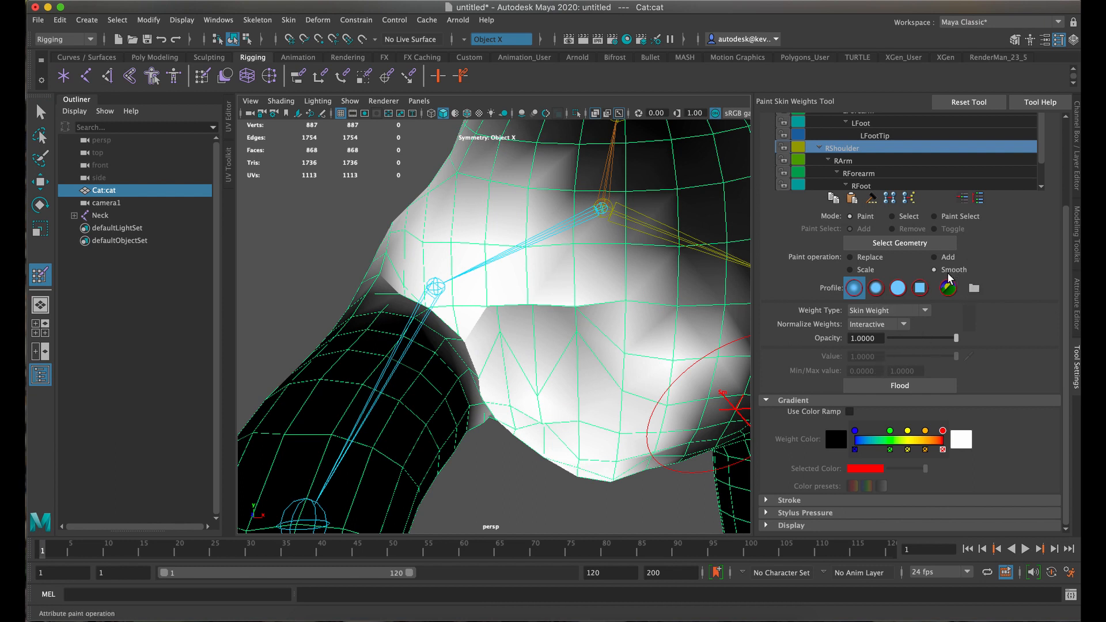
{"action": "left_click_drag", "start_coordinate": [559, 340], "coordinate": [484, 323]}
{"action": "mouse_move", "coordinate": [551, 303]}
{"action": "left_mouse_down"}
{"action": "mouse_move", "coordinate": [544, 316]}
{"action": "mouse_move", "coordinate": [595, 315]}
{"action": "left_mouse_up"}
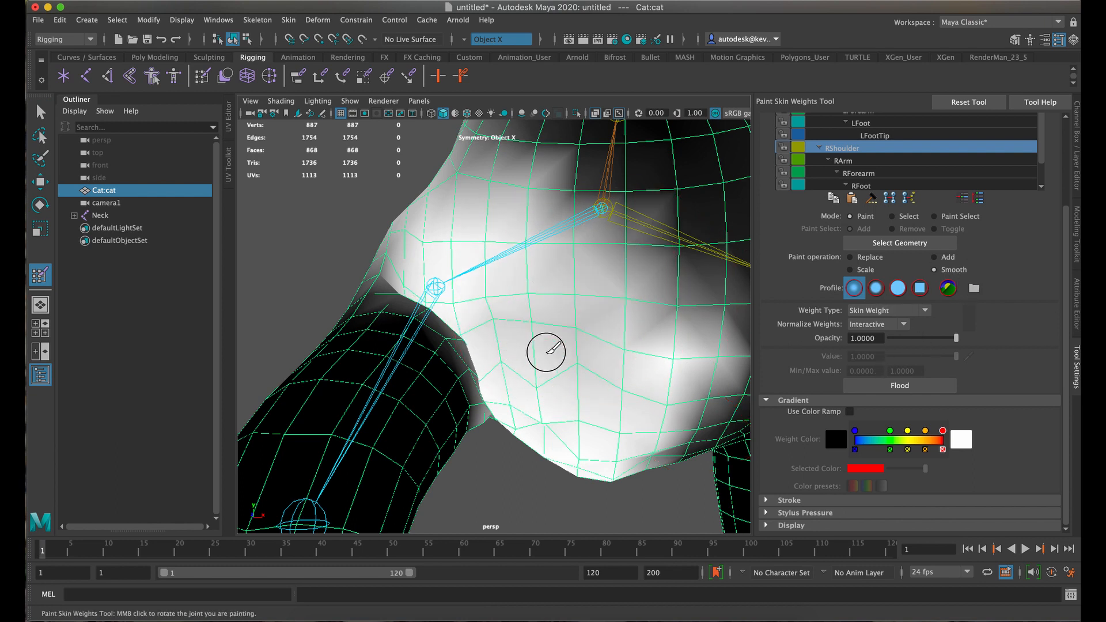
{"action": "mouse_move", "coordinate": [529, 399]}
{"action": "left_mouse_down"}
{"action": "mouse_move", "coordinate": [597, 326]}
{"action": "mouse_move", "coordinate": [617, 227]}
{"action": "mouse_move", "coordinate": [578, 217]}
{"action": "mouse_move", "coordinate": [484, 246]}
{"action": "mouse_move", "coordinate": [548, 267]}
{"action": "mouse_move", "coordinate": [422, 260]}
{"action": "mouse_move", "coordinate": [469, 267]}
{"action": "mouse_move", "coordinate": [597, 402]}
{"action": "mouse_move", "coordinate": [503, 332]}
{"action": "left_mouse_up"}
{"action": "mouse_move", "coordinate": [383, 267]}
{"action": "left_mouse_down", "text": "alt"}
{"action": "mouse_move", "coordinate": [461, 306]}
{"action": "mouse_move", "coordinate": [485, 357]}
{"action": "mouse_move", "coordinate": [501, 360]}
{"action": "mouse_move", "coordinate": [425, 334]}
{"action": "mouse_move", "coordinate": [573, 351]}
{"action": "mouse_move", "coordinate": [685, 416]}
{"action": "mouse_move", "coordinate": [662, 388]}
{"action": "mouse_move", "coordinate": [507, 333]}
{"action": "mouse_move", "coordinate": [617, 395]}
{"action": "left_mouse_up", "text": "alt"}
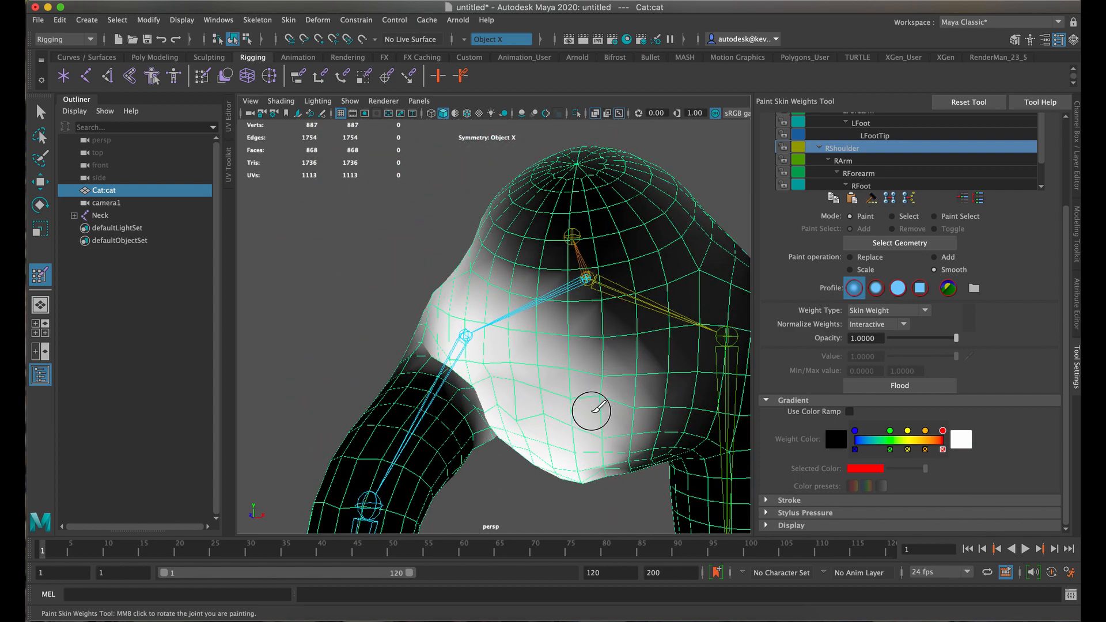
{"action": "left_click_drag", "start_coordinate": [571, 427], "coordinate": [589, 410]}
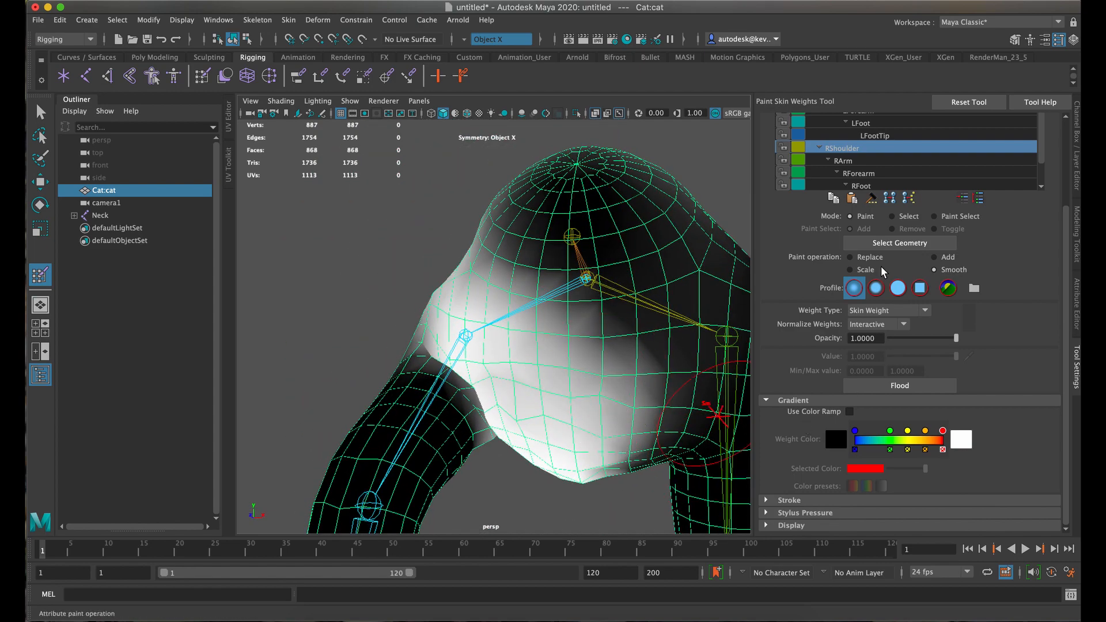
Switch the paint operation to Replace and inspect RShoulder's influence around the chest, shoulder and back from several angles.
{"action": "left_click", "coordinate": [869, 256]}
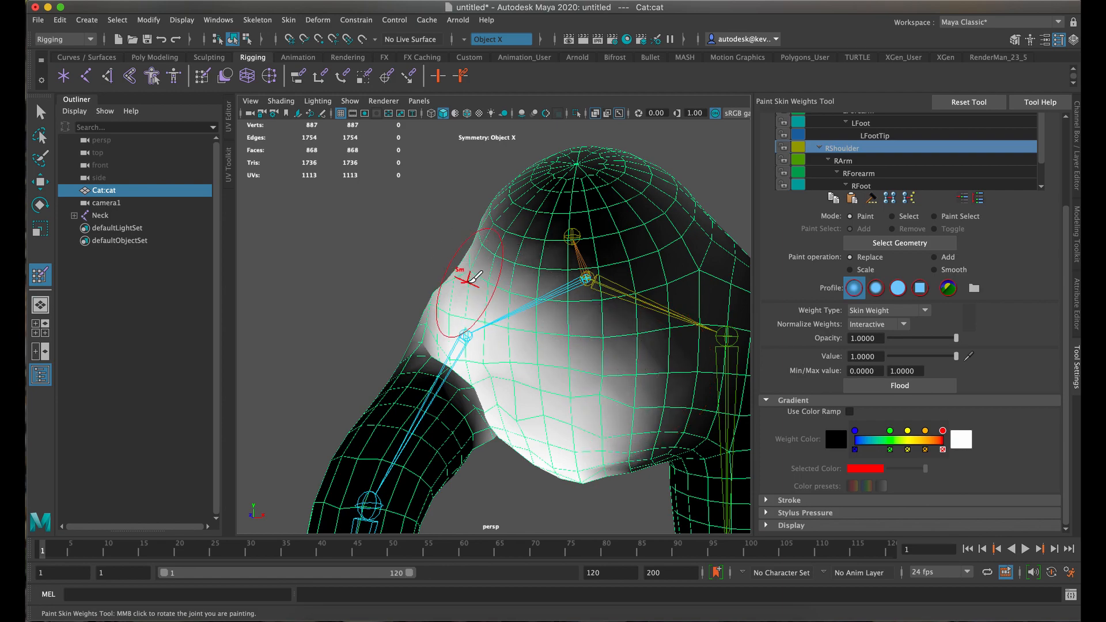
{"action": "left_click_drag", "start_coordinate": [461, 301], "coordinate": [570, 306], "text": "alt"}
{"action": "scroll", "coordinate": [570, 306], "scroll_direction": "down", "scroll_amount": 3}
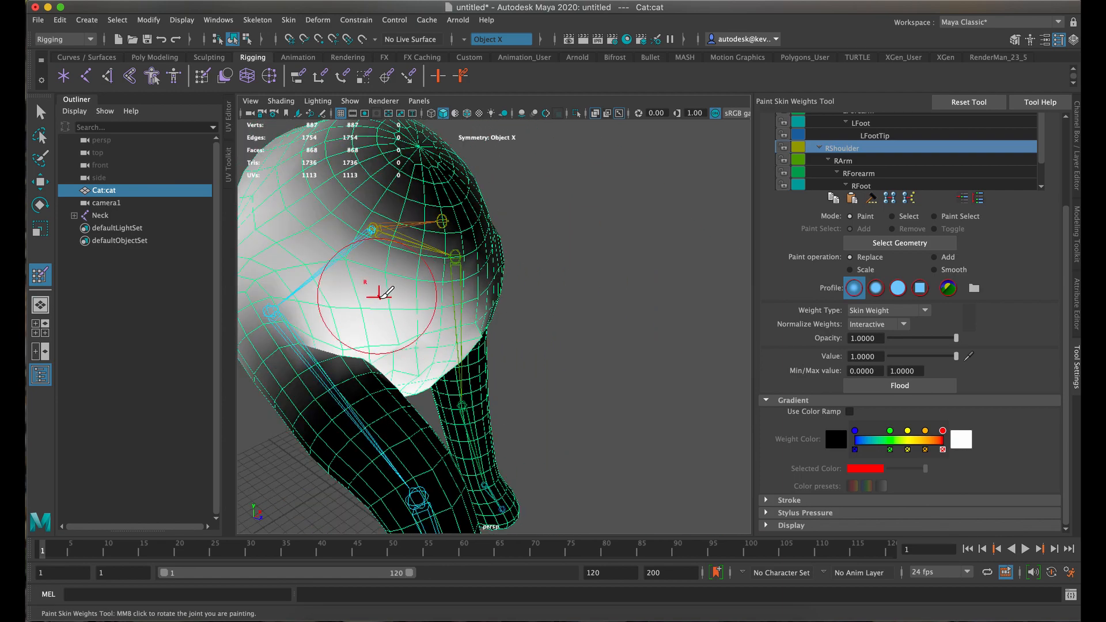
{"action": "scroll", "coordinate": [387, 293], "scroll_direction": "down", "scroll_amount": 5}
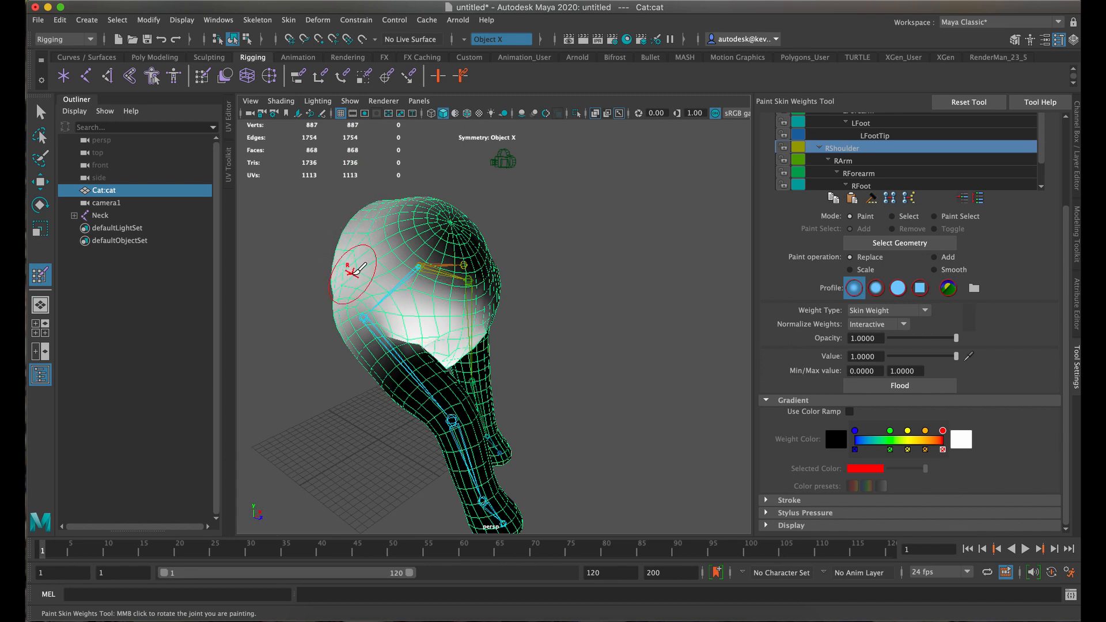
{"action": "mouse_move", "coordinate": [359, 270]}
{"action": "left_mouse_down", "text": "alt"}
{"action": "mouse_move", "coordinate": [326, 338]}
{"action": "mouse_move", "coordinate": [366, 383]}
{"action": "mouse_move", "coordinate": [457, 317]}
{"action": "left_mouse_up", "text": "alt"}
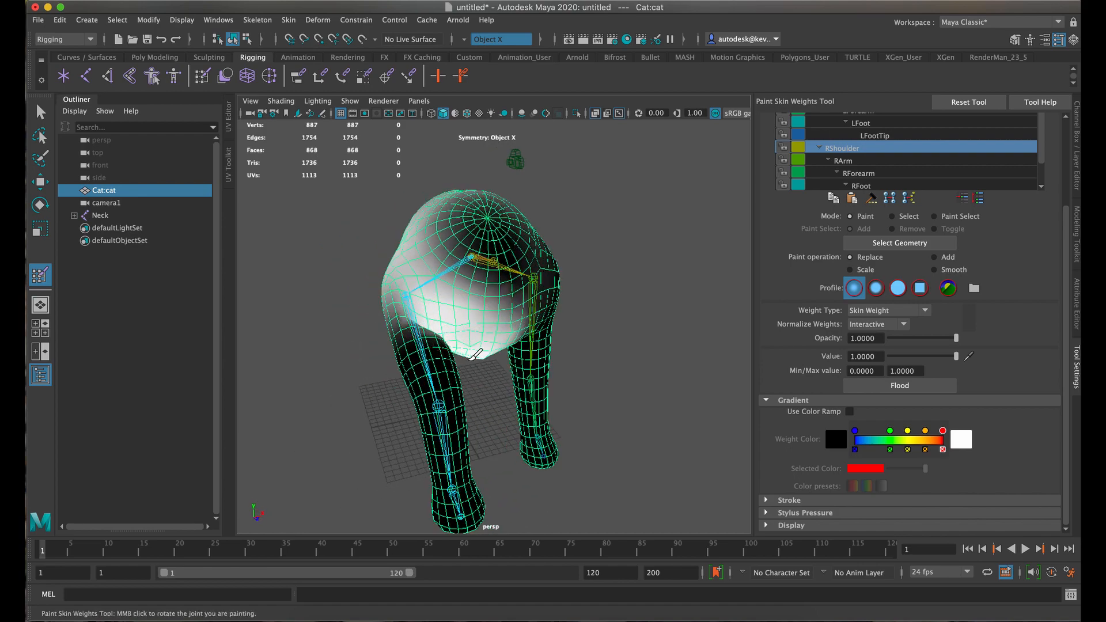
{"action": "left_click_drag", "start_coordinate": [499, 355], "coordinate": [410, 324], "text": "alt"}
{"action": "scroll", "coordinate": [473, 352], "scroll_direction": "down", "scroll_amount": 4}
{"action": "scroll", "coordinate": [473, 352], "scroll_direction": "up", "scroll_amount": 9}
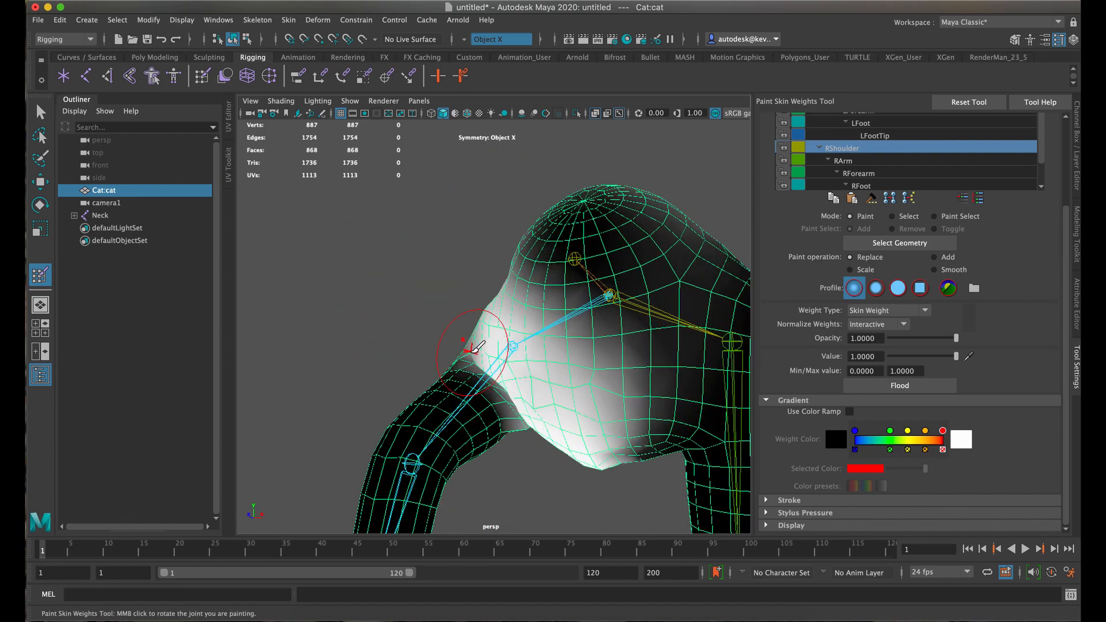
{"action": "scroll", "coordinate": [473, 352], "scroll_direction": "up", "scroll_amount": 4}
{"action": "left_click_drag", "start_coordinate": [459, 375], "coordinate": [485, 375], "text": "alt"}
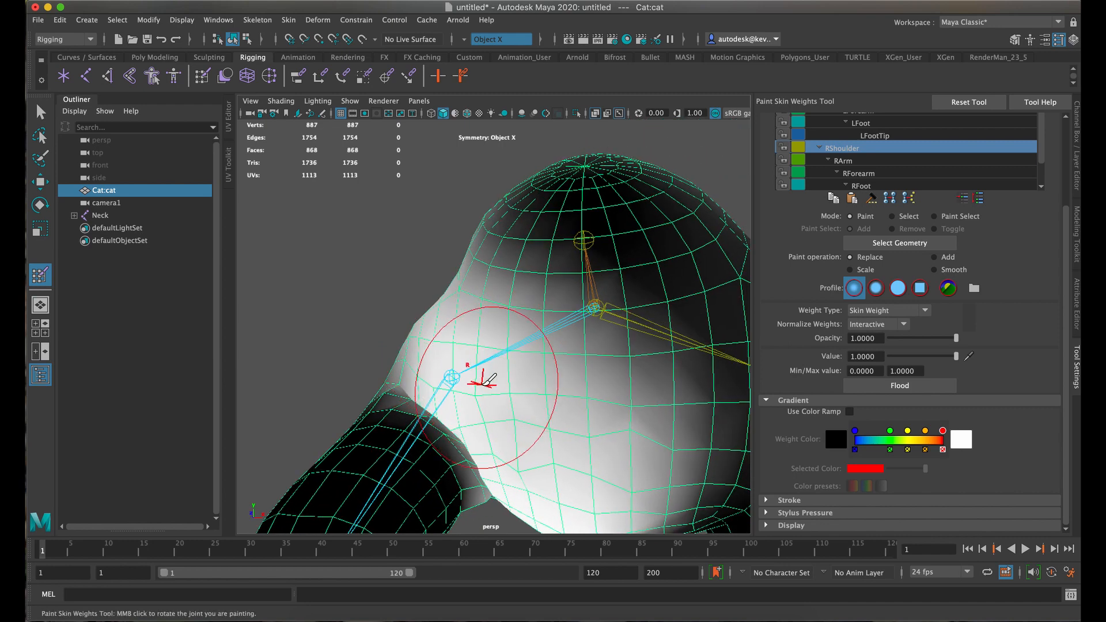
Rotate the RForearm joint to about -8 degrees in Y and the RFoot joint to about -37 degrees in Y.
{"action": "middle_click", "coordinate": [599, 285]}
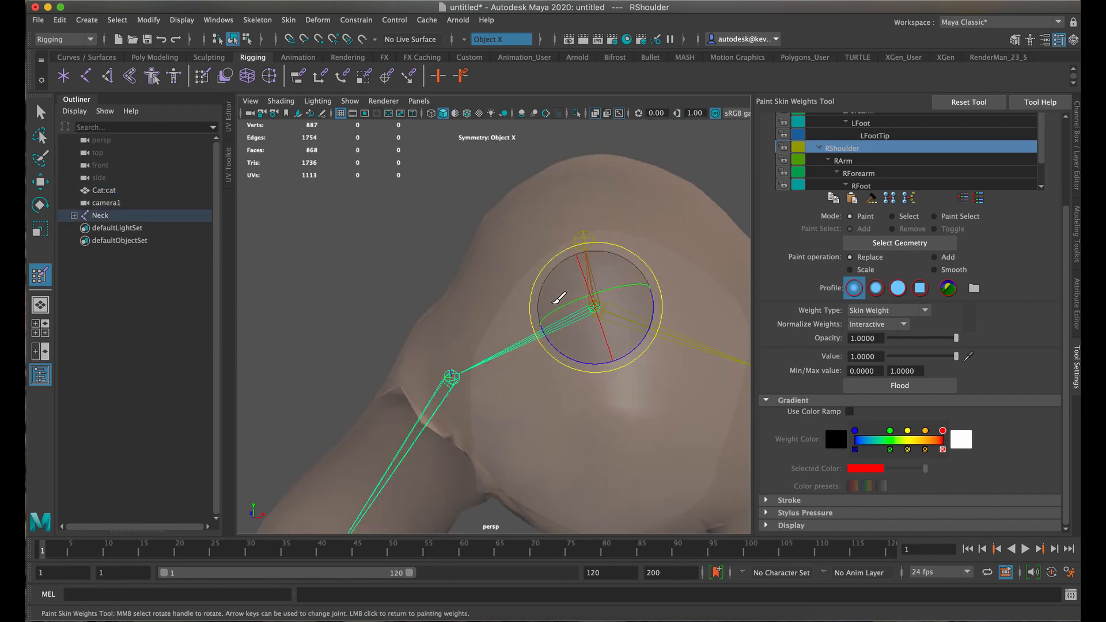
{"action": "middle_click_drag", "start_coordinate": [562, 296], "coordinate": [576, 343], "text": "alt"}
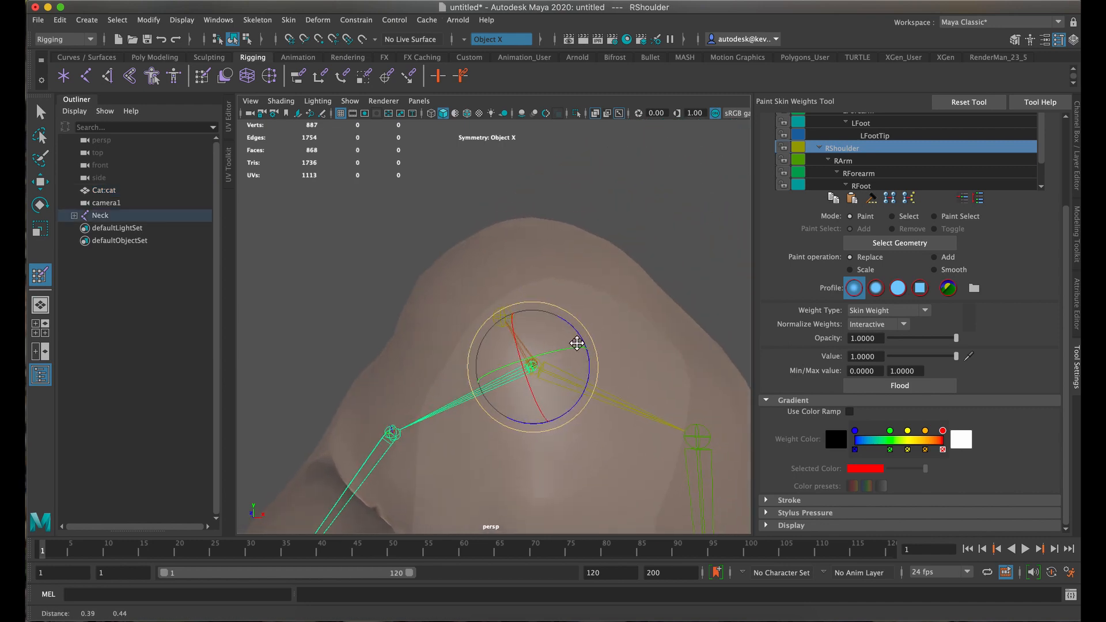
{"action": "mouse_move", "coordinate": [577, 344]}
{"action": "left_mouse_down", "text": "alt"}
{"action": "mouse_move", "coordinate": [593, 321]}
{"action": "mouse_move", "coordinate": [509, 363]}
{"action": "mouse_move", "coordinate": [378, 397]}
{"action": "mouse_move", "coordinate": [329, 394]}
{"action": "left_mouse_up", "text": "alt"}
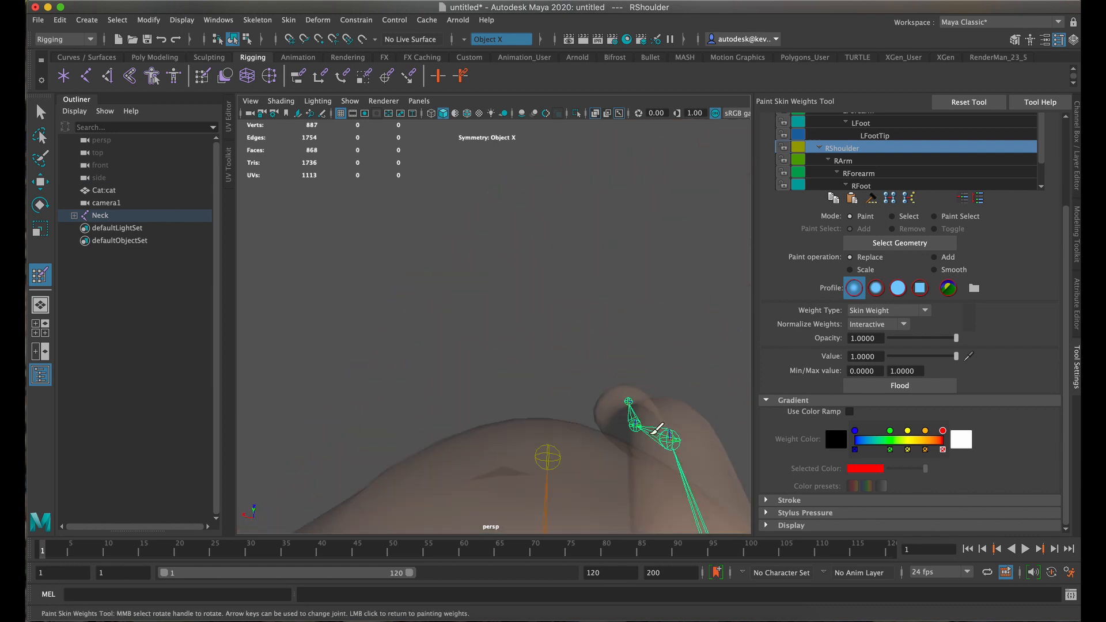
{"action": "key", "text": "q"}
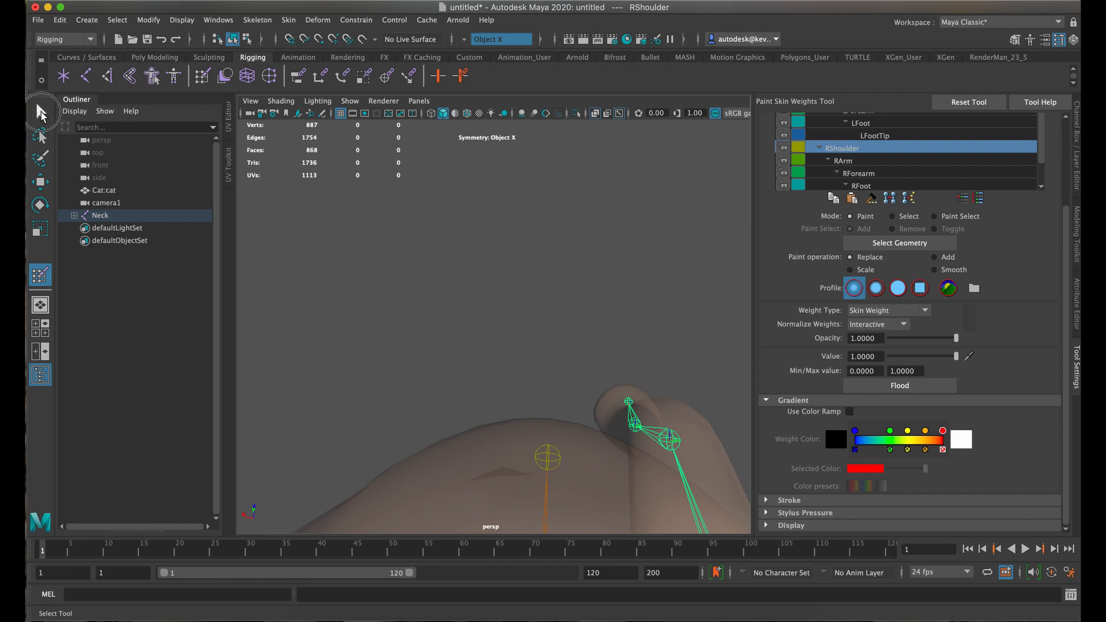
{"action": "left_click", "coordinate": [661, 437]}
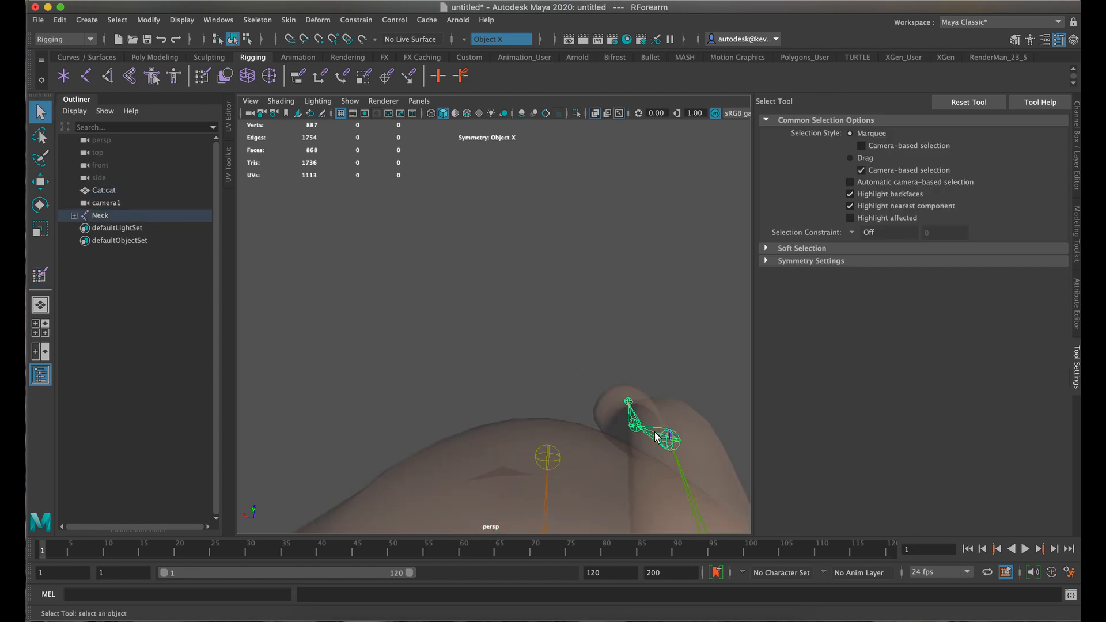
{"action": "left_click", "coordinate": [39, 204]}
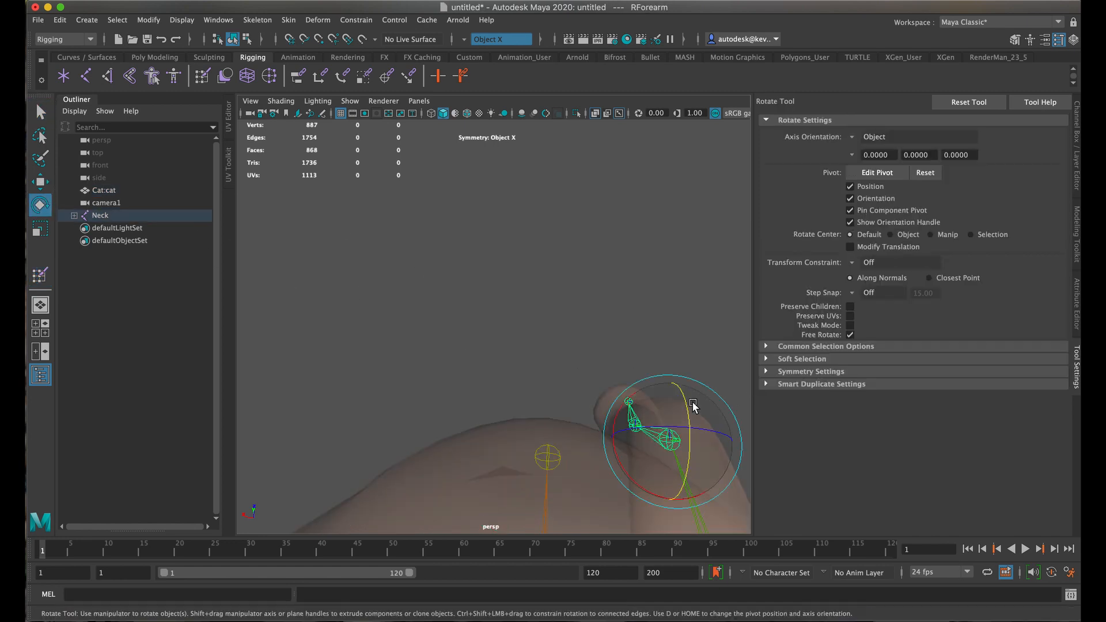
{"action": "left_click_drag", "start_coordinate": [684, 399], "coordinate": [666, 438]}
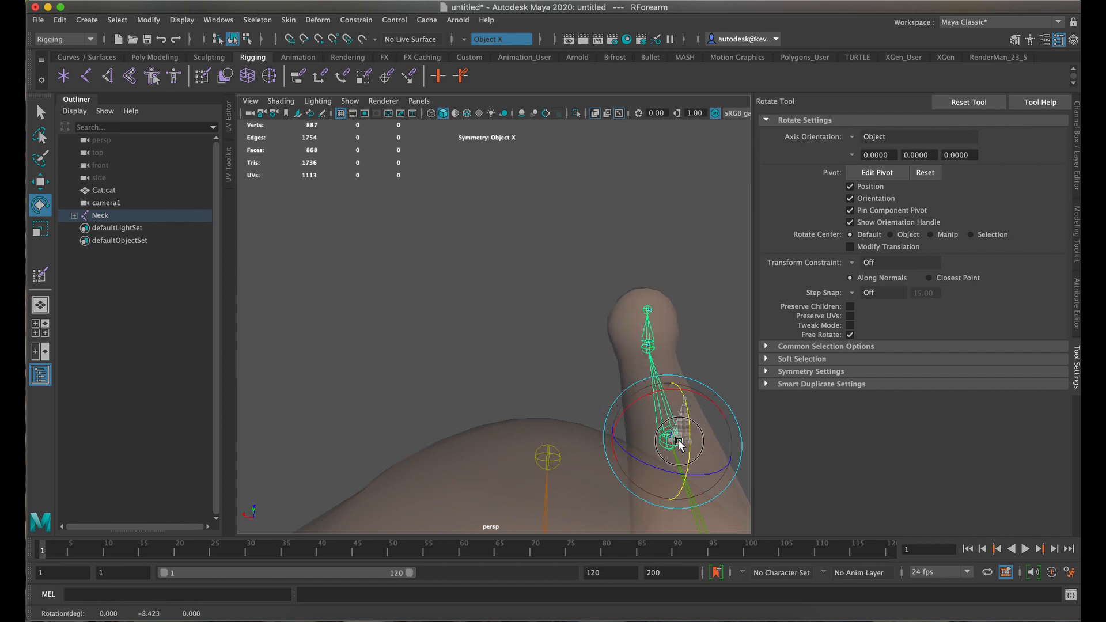
{"action": "left_click", "coordinate": [654, 329]}
{"action": "left_click_drag", "start_coordinate": [661, 320], "coordinate": [669, 287]}
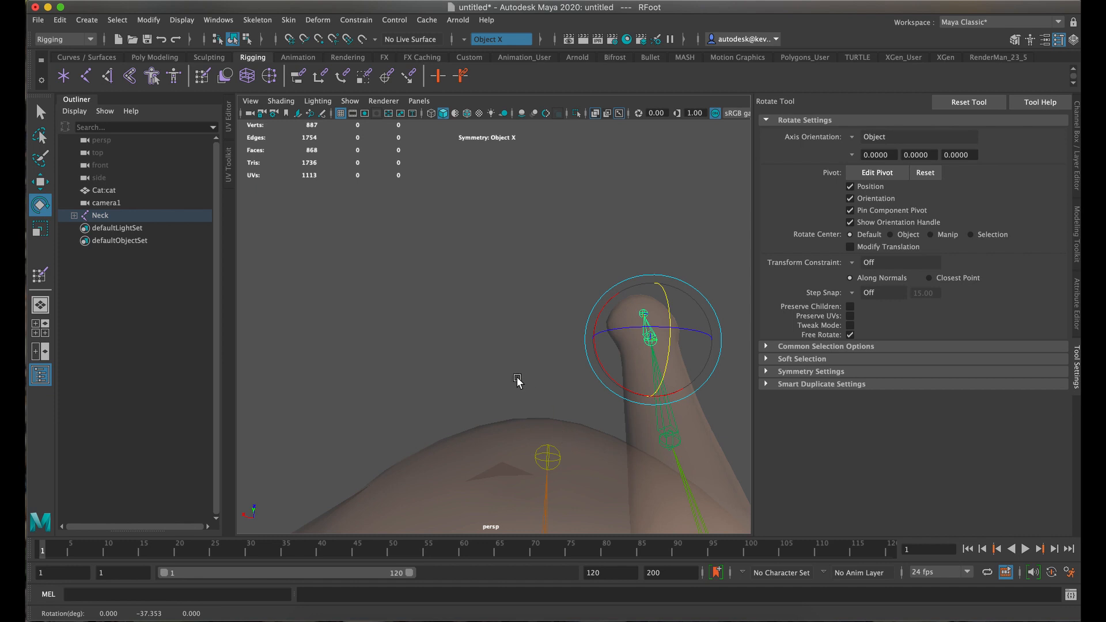
Frame the cat mesh, examine the deformation where the right leg meets the chest up close, and select the RArm joint.
{"action": "left_click", "coordinate": [541, 433]}
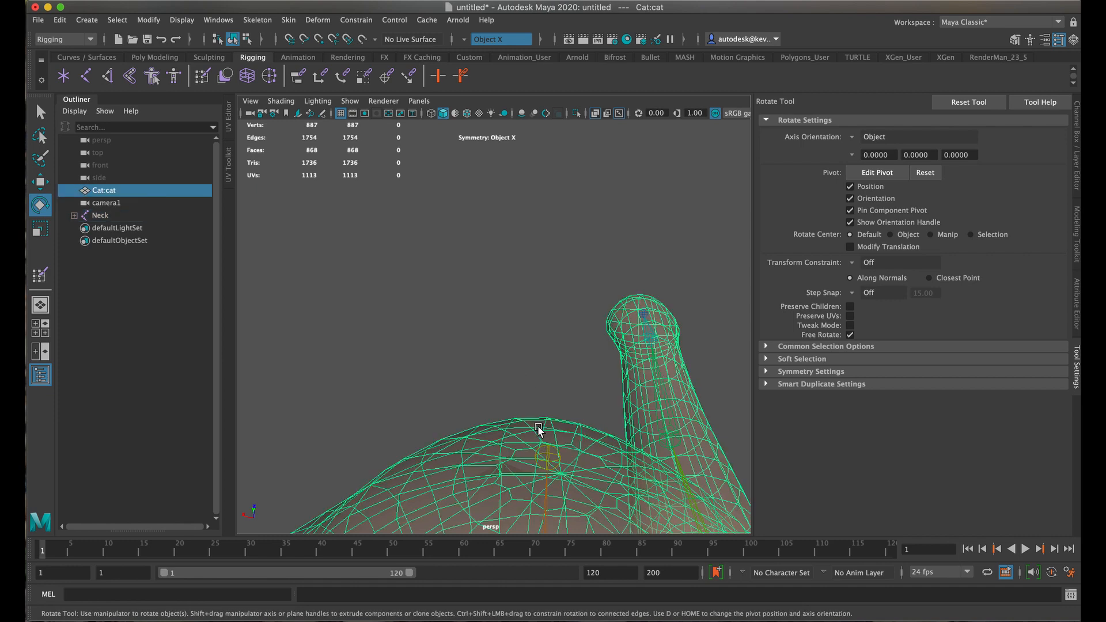
{"action": "key", "text": "f"}
{"action": "left_click_drag", "start_coordinate": [460, 353], "coordinate": [624, 332], "text": "alt"}
{"action": "scroll", "coordinate": [487, 339], "scroll_direction": "up", "scroll_amount": 10}
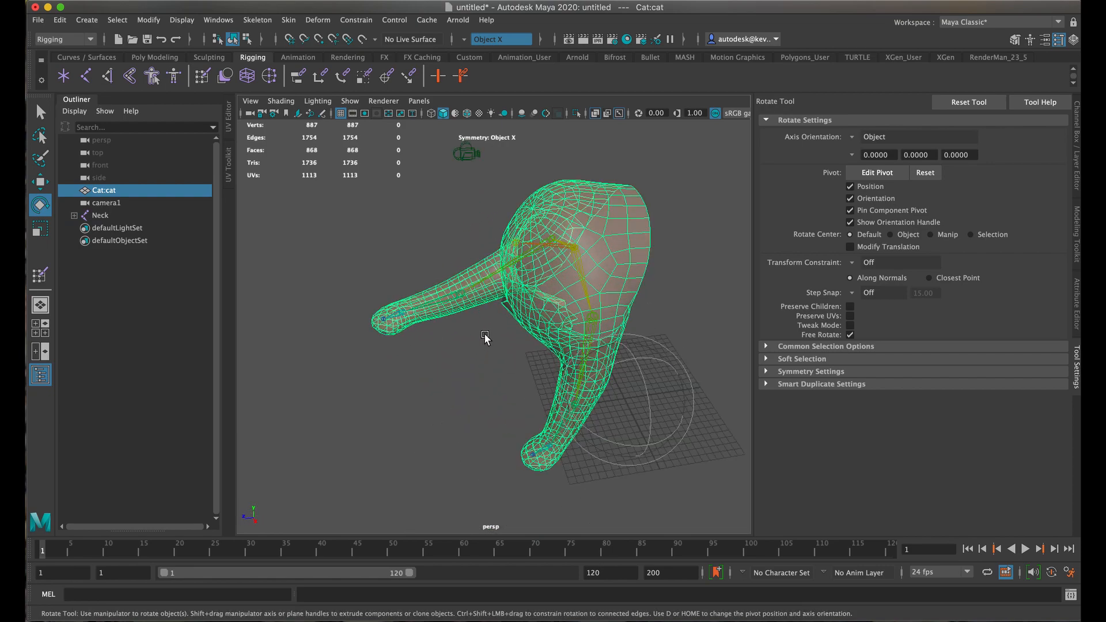
{"action": "middle_click_drag", "start_coordinate": [544, 284], "coordinate": [547, 300], "text": "alt"}
{"action": "mouse_move", "coordinate": [547, 300]}
{"action": "left_mouse_down", "text": "alt"}
{"action": "mouse_move", "coordinate": [586, 321]}
{"action": "mouse_move", "coordinate": [595, 301]}
{"action": "mouse_move", "coordinate": [582, 299]}
{"action": "mouse_move", "coordinate": [588, 317]}
{"action": "mouse_move", "coordinate": [544, 309]}
{"action": "left_mouse_up", "text": "alt"}
{"action": "scroll", "coordinate": [619, 287], "scroll_direction": "up", "scroll_amount": 3}
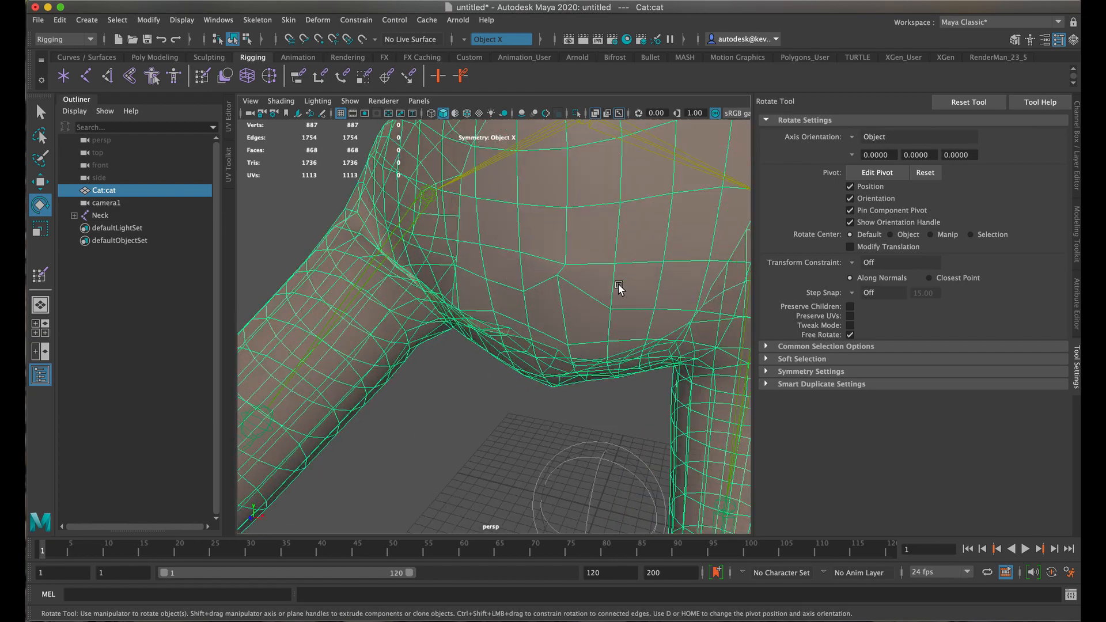
{"action": "left_click_drag", "start_coordinate": [596, 368], "coordinate": [602, 325], "text": "alt"}
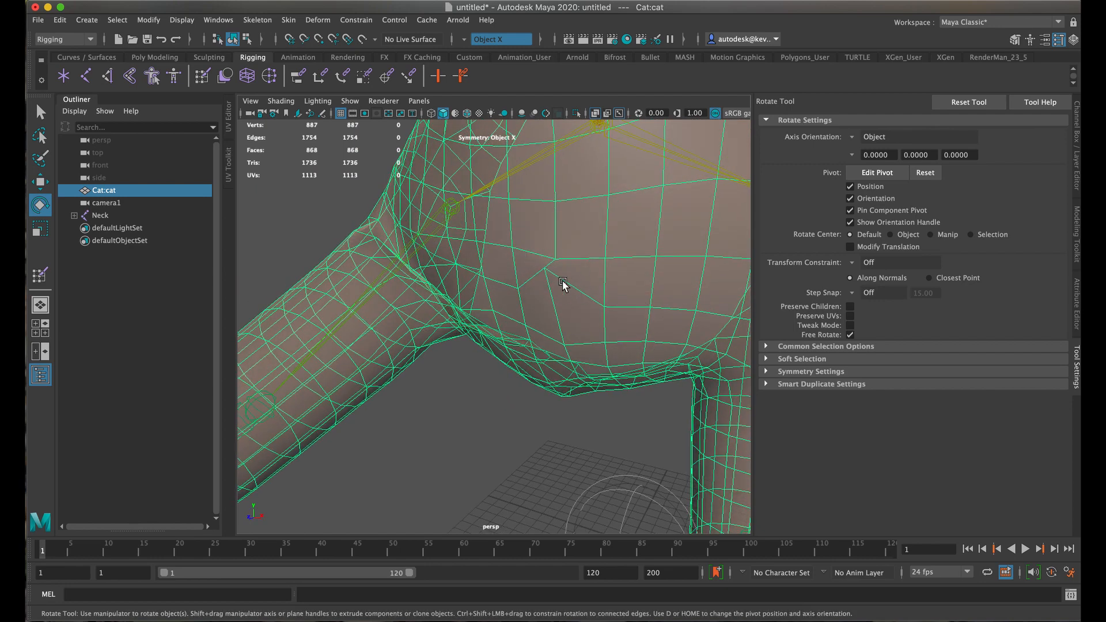
{"action": "left_click", "coordinate": [347, 310]}
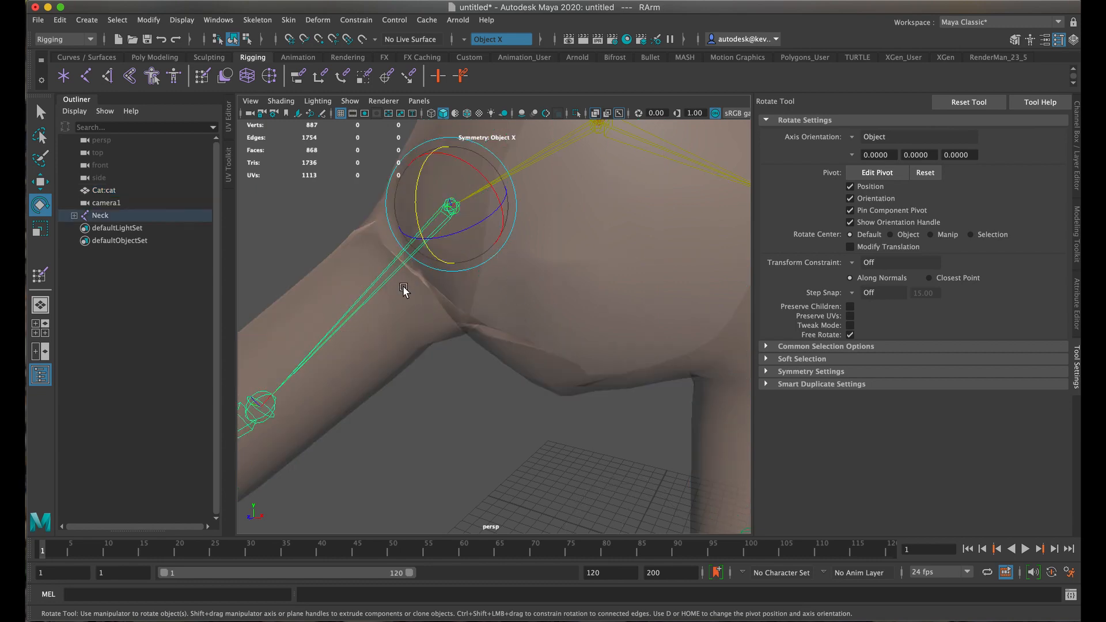
Rotate the RArm joint down and back up to about 60 degrees in Y, and open the cat mesh for weight painting.
{"action": "left_click_drag", "start_coordinate": [420, 197], "coordinate": [406, 240]}
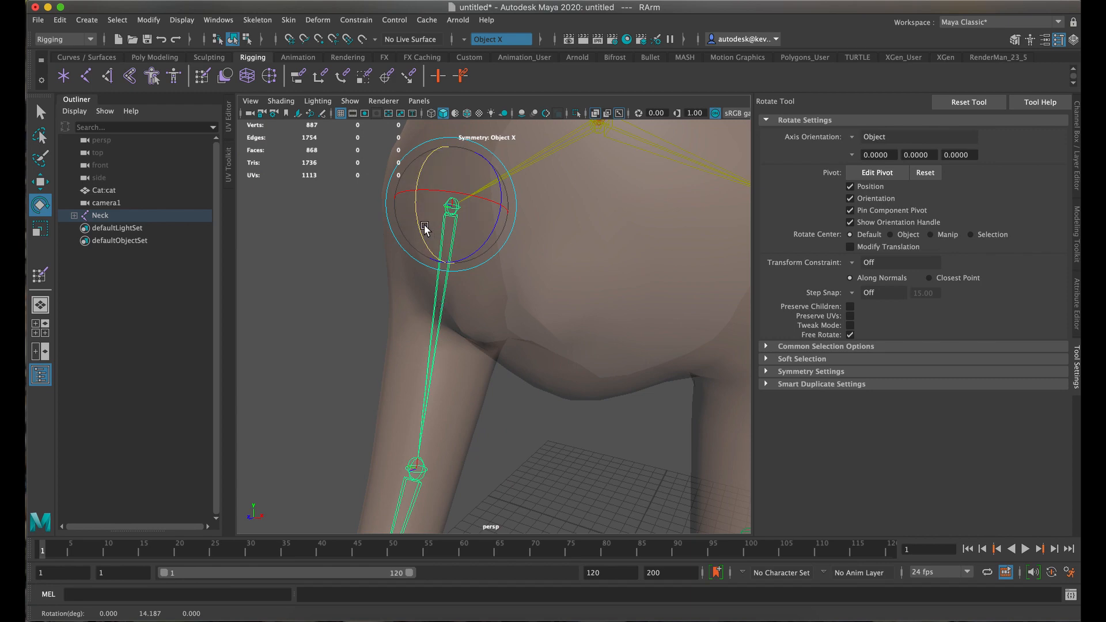
{"action": "left_click_drag", "start_coordinate": [424, 223], "coordinate": [406, 178]}
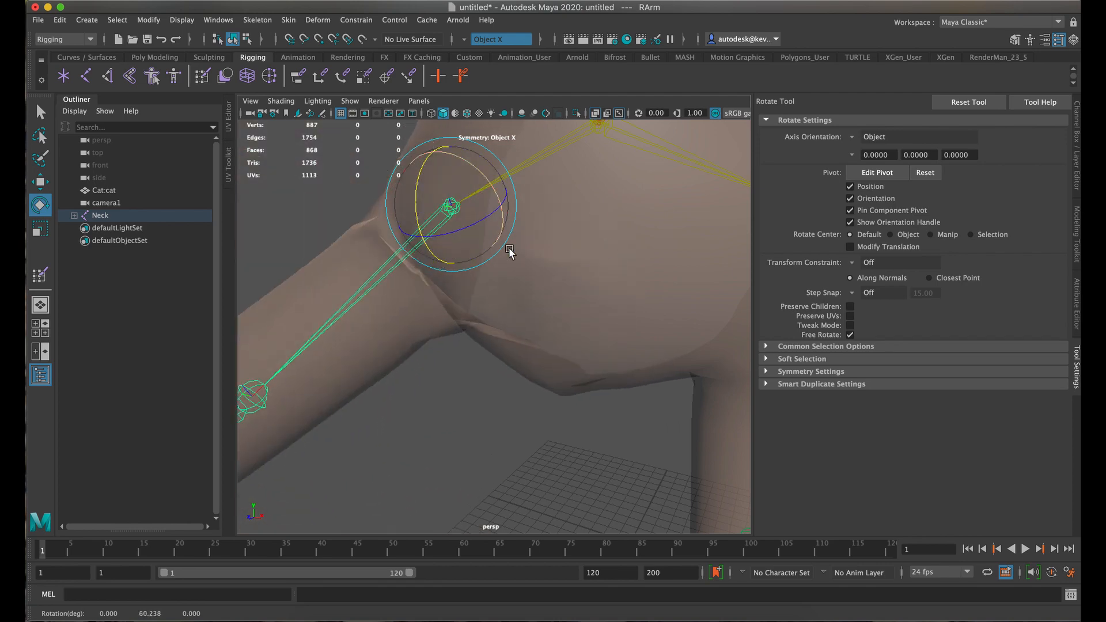
{"action": "right_click_drag", "start_coordinate": [594, 237], "coordinate": [498, 218]}
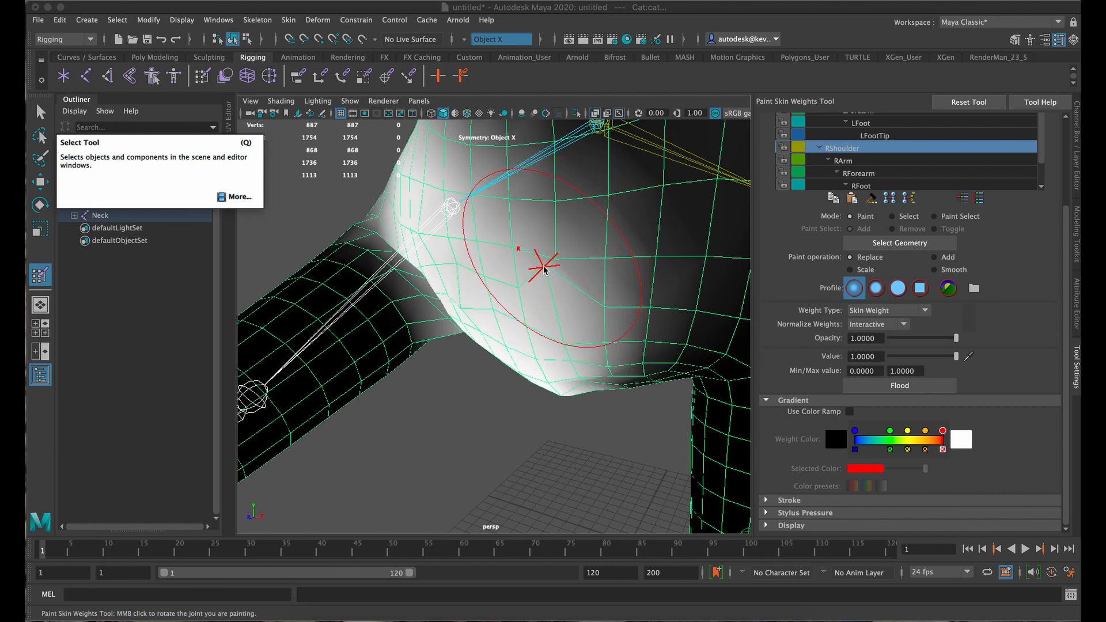
Leave weight painting, select the cat mesh and examine its wireframe around the chest and right leg joint from several angles.
{"action": "key", "text": "q"}
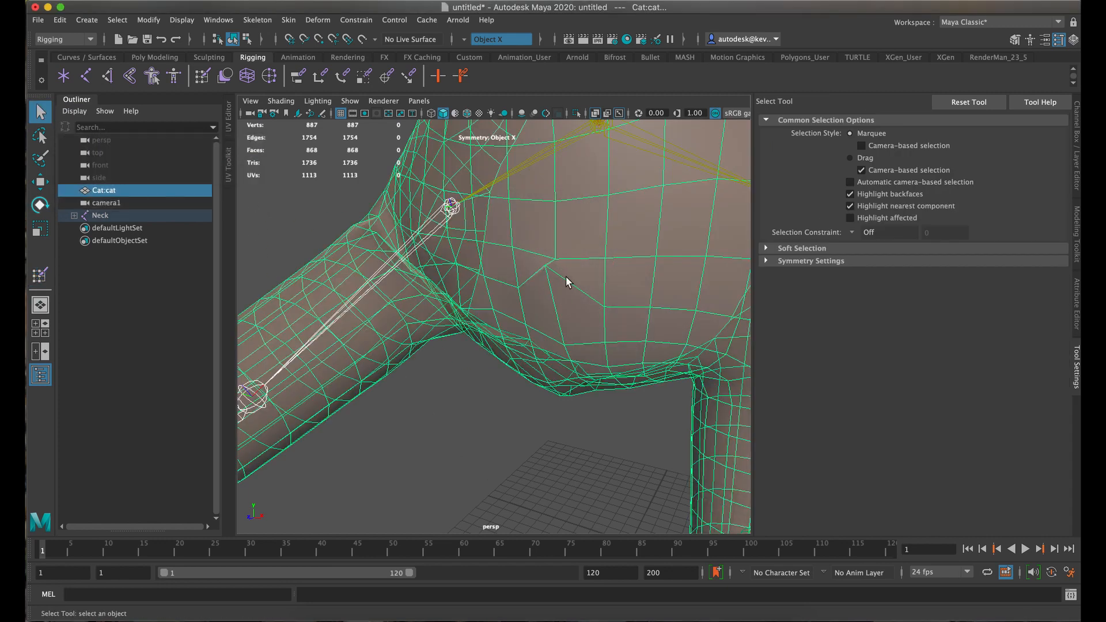
{"action": "left_click", "coordinate": [383, 278]}
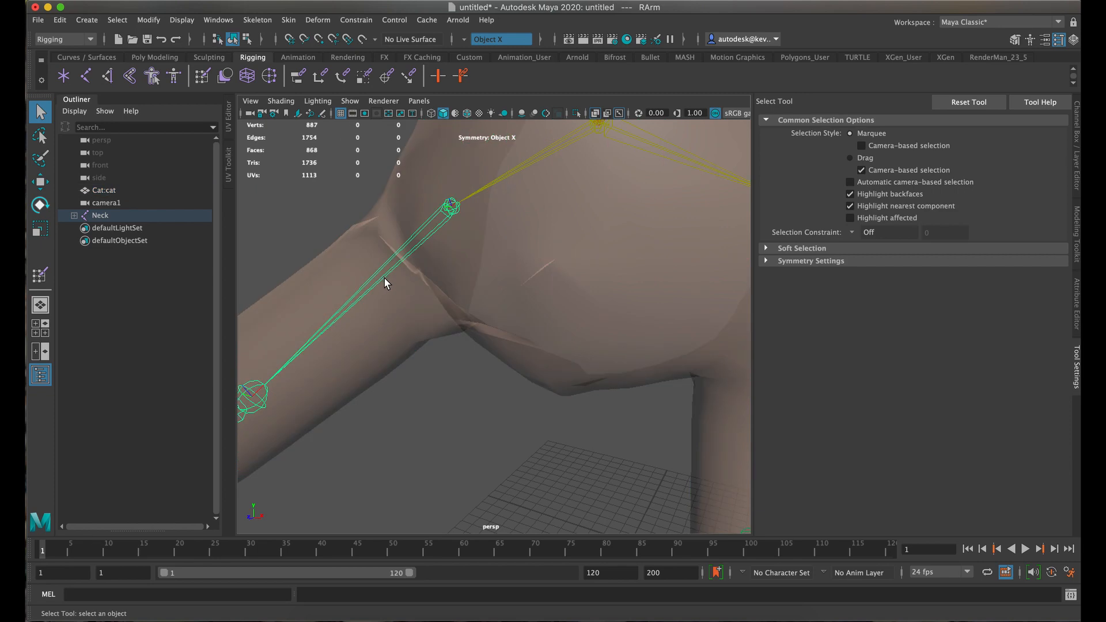
{"action": "left_click", "coordinate": [552, 269]}
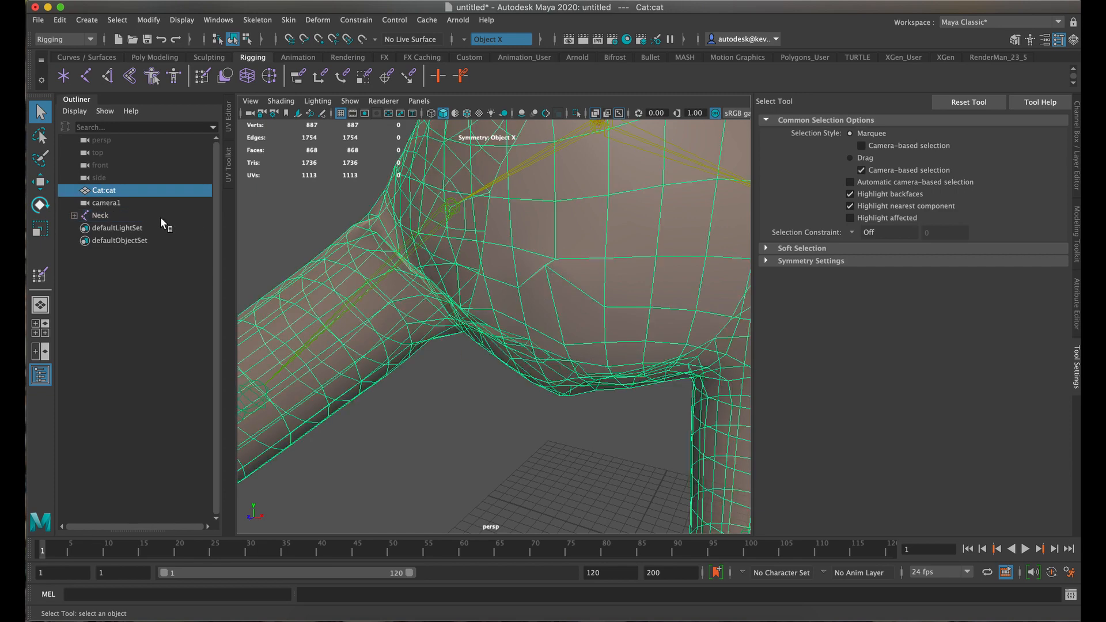
{"action": "key", "text": "f"}
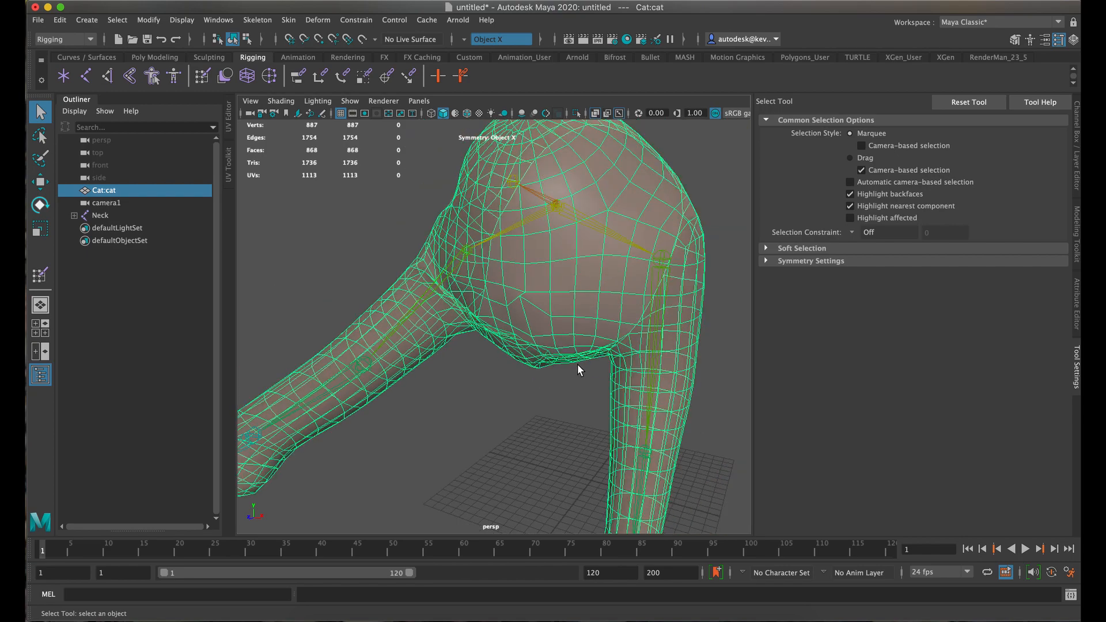
{"action": "scroll", "coordinate": [596, 369], "scroll_direction": "down", "scroll_amount": 3}
{"action": "left_click_drag", "start_coordinate": [598, 346], "coordinate": [570, 339], "text": "alt"}
{"action": "scroll", "coordinate": [552, 335], "scroll_direction": "up", "scroll_amount": 3}
{"action": "scroll", "coordinate": [551, 334], "scroll_direction": "up", "scroll_amount": 2}
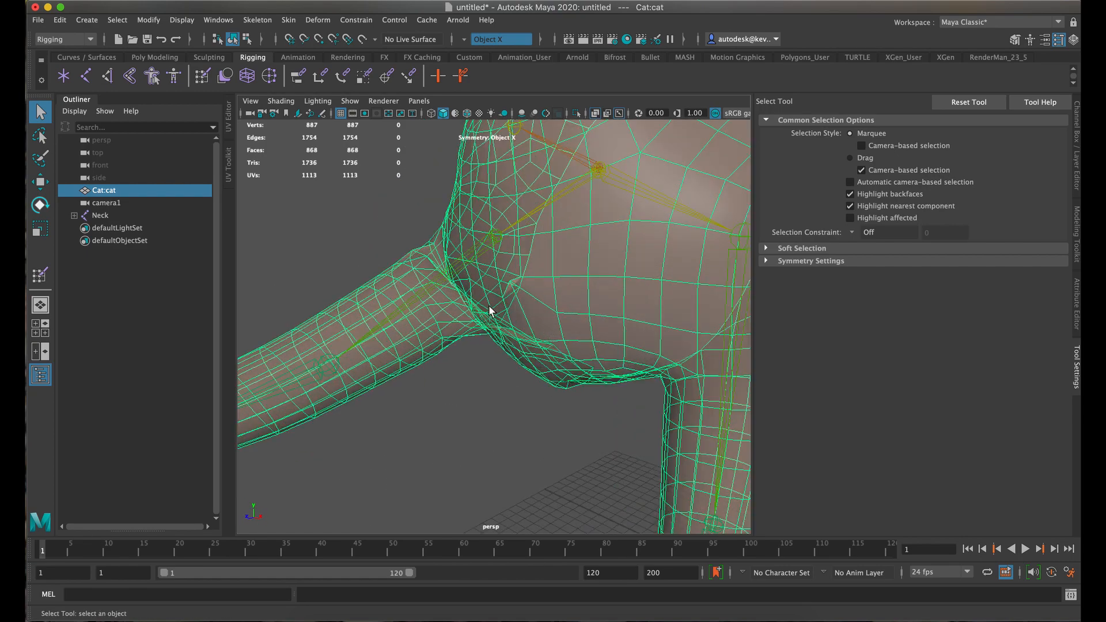
{"action": "scroll", "coordinate": [501, 309], "scroll_direction": "down", "scroll_amount": 2}
{"action": "scroll", "coordinate": [552, 326], "scroll_direction": "up", "scroll_amount": 3}
{"action": "mouse_move", "coordinate": [572, 276]}
{"action": "left_mouse_down", "text": "alt"}
{"action": "mouse_move", "coordinate": [557, 299]}
{"action": "mouse_move", "coordinate": [562, 285]}
{"action": "left_mouse_up", "text": "alt"}
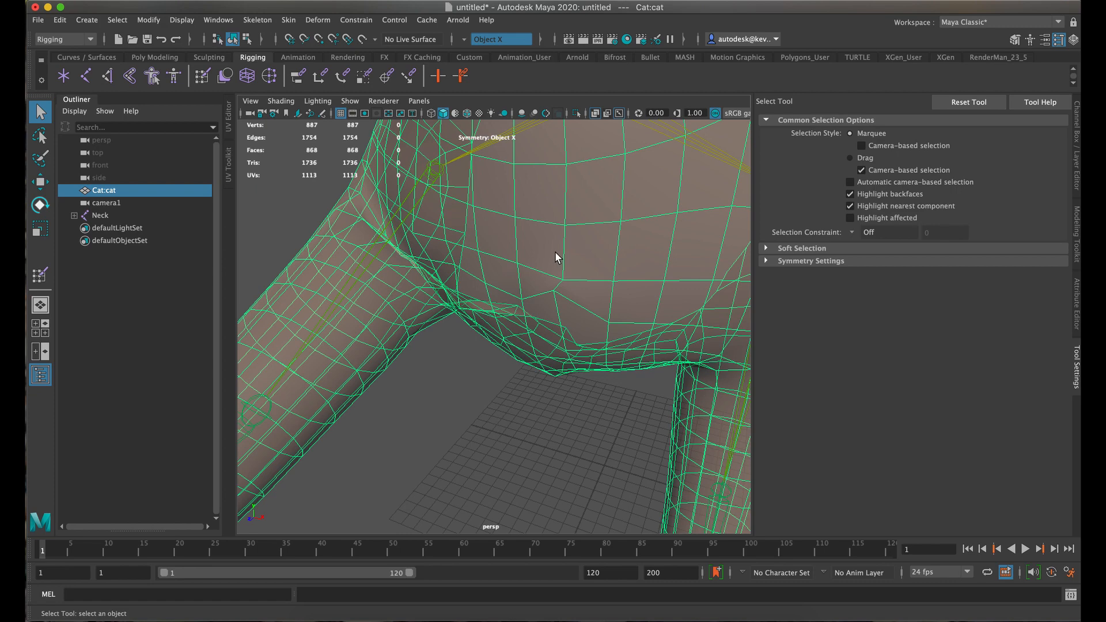
{"action": "left_click_drag", "start_coordinate": [556, 254], "coordinate": [545, 257], "text": "alt"}
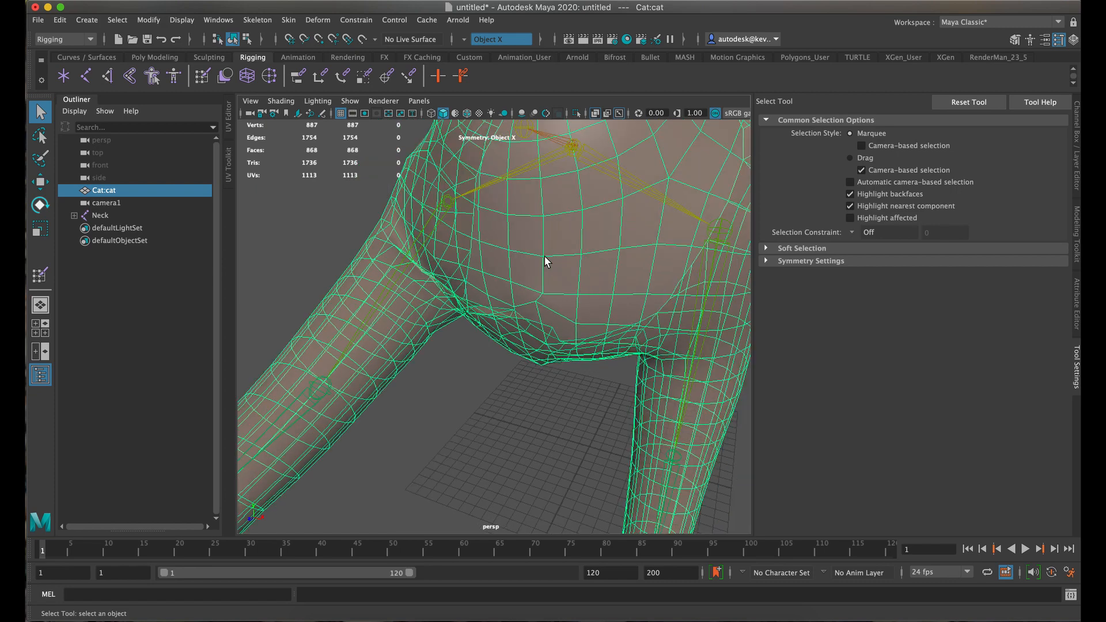
Switch the cat mesh to vertex mode, brush a selection over the lower chest with the Paint Selection tool, and clear it.
{"action": "left_click", "coordinate": [41, 161]}
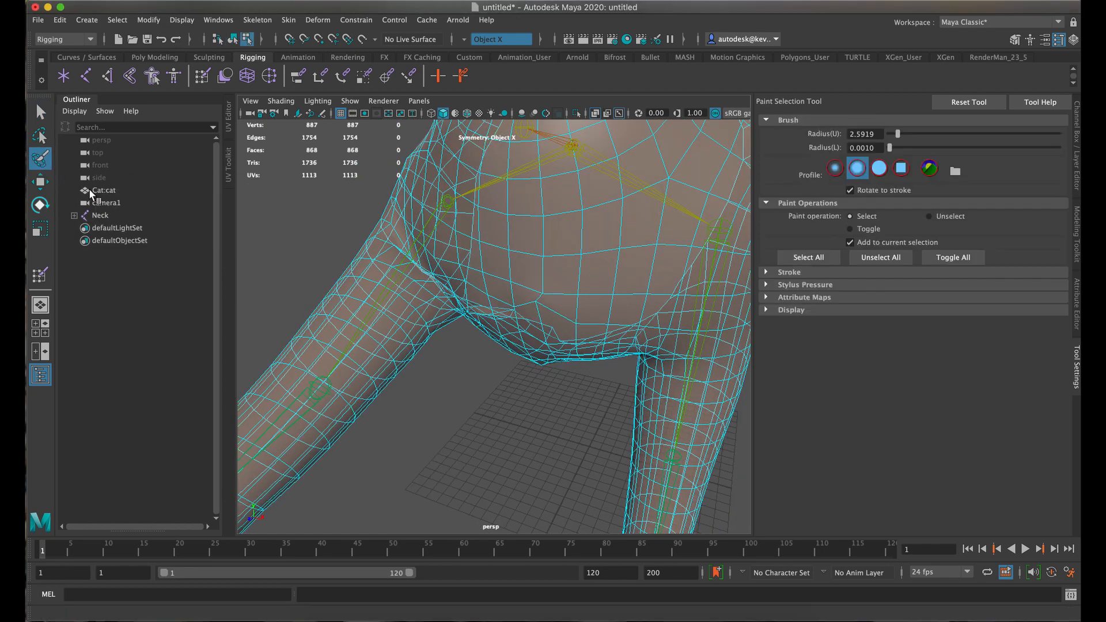
{"action": "left_click", "coordinate": [554, 290]}
{"action": "mouse_move", "coordinate": [537, 269]}
{"action": "left_mouse_down"}
{"action": "mouse_move", "coordinate": [575, 300]}
{"action": "mouse_move", "coordinate": [544, 311]}
{"action": "left_mouse_up"}
{"action": "right_click_drag", "start_coordinate": [571, 269], "coordinate": [536, 270]}
{"action": "mouse_move", "coordinate": [548, 289]}
{"action": "left_mouse_down"}
{"action": "mouse_move", "coordinate": [537, 272]}
{"action": "mouse_move", "coordinate": [567, 314]}
{"action": "left_mouse_up"}
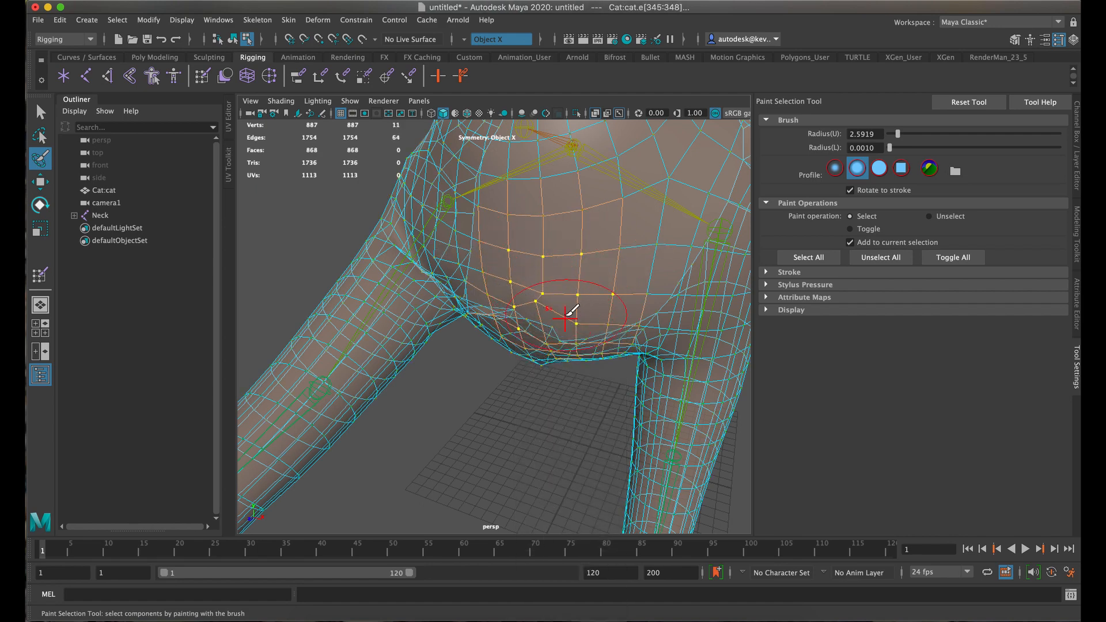
{"action": "left_click", "coordinate": [40, 113]}
{"action": "left_click", "coordinate": [287, 229]}
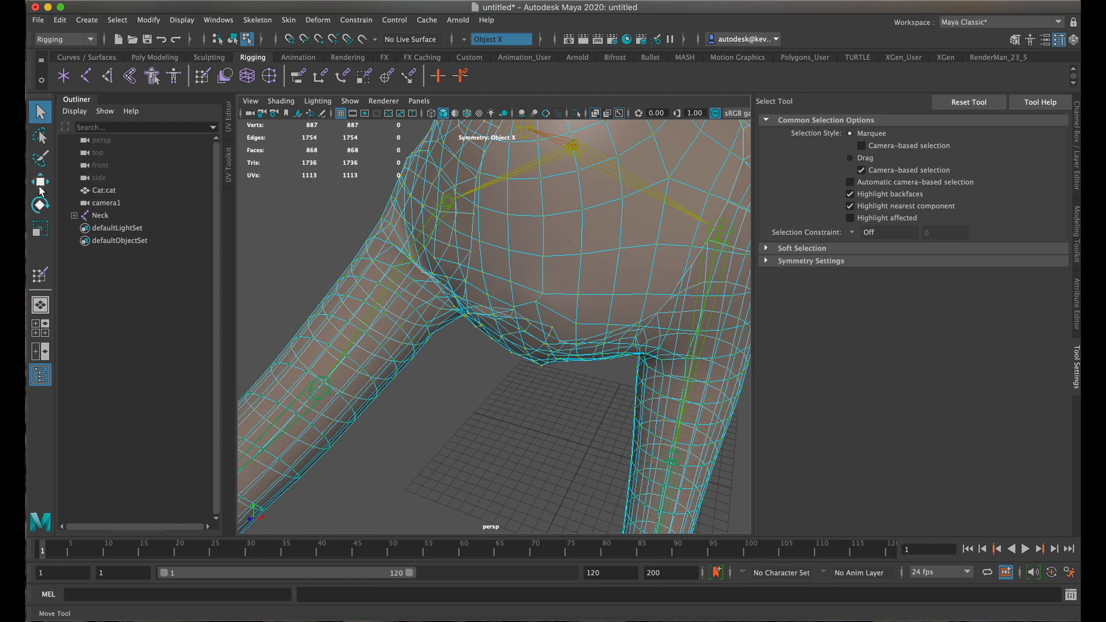
Paint-select the vertices around the middle of the chest, and clear the selection.
{"action": "left_click", "coordinate": [38, 164]}
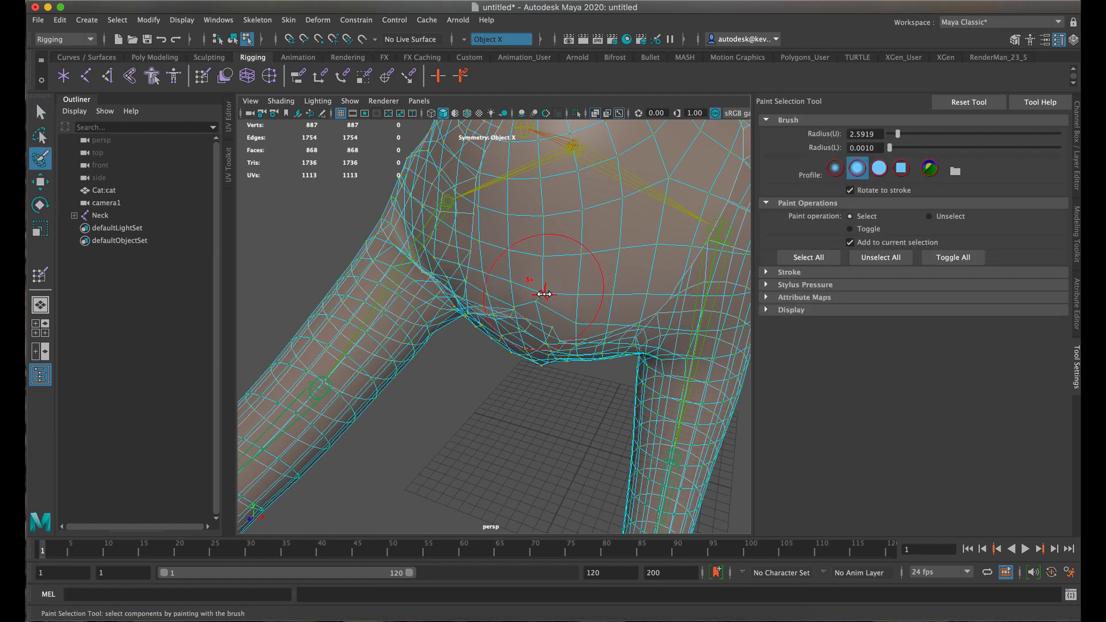
{"action": "mouse_move", "coordinate": [545, 293]}
{"action": "left_mouse_down"}
{"action": "mouse_move", "coordinate": [525, 292]}
{"action": "mouse_move", "coordinate": [579, 296]}
{"action": "left_mouse_up"}
{"action": "mouse_move", "coordinate": [422, 304]}
{"action": "left_mouse_down", "text": "alt"}
{"action": "mouse_move", "coordinate": [459, 284]}
{"action": "mouse_move", "coordinate": [432, 276]}
{"action": "left_mouse_up", "text": "alt"}
{"action": "mouse_move", "coordinate": [551, 252]}
{"action": "left_mouse_down"}
{"action": "mouse_move", "coordinate": [526, 264]}
{"action": "mouse_move", "coordinate": [563, 289]}
{"action": "mouse_move", "coordinate": [526, 264]}
{"action": "mouse_move", "coordinate": [558, 249]}
{"action": "left_mouse_up"}
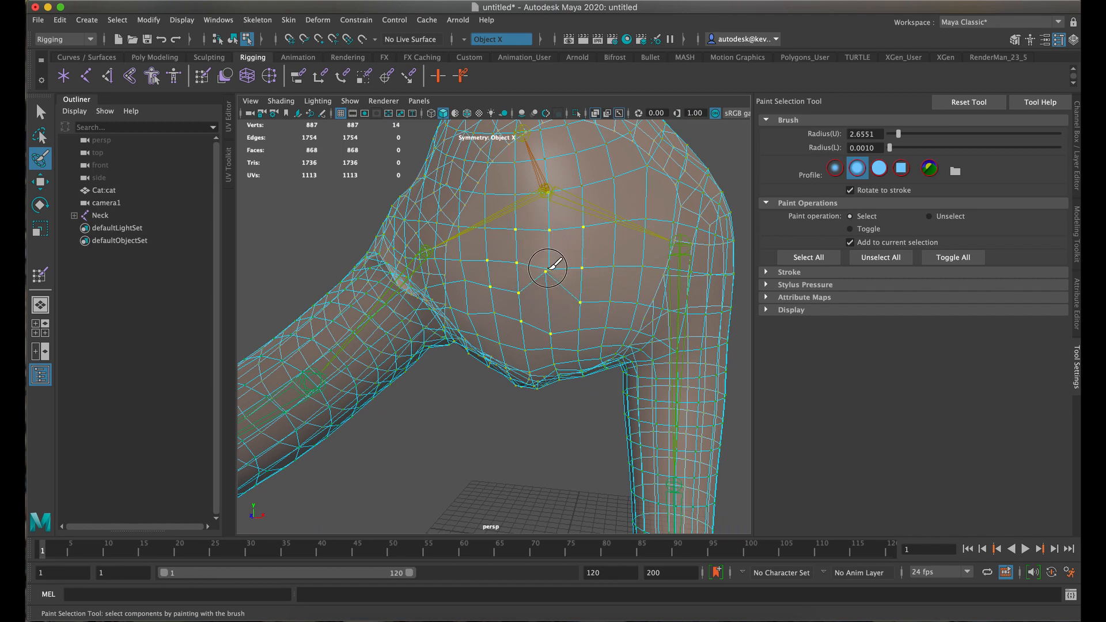
{"action": "left_click", "coordinate": [43, 116]}
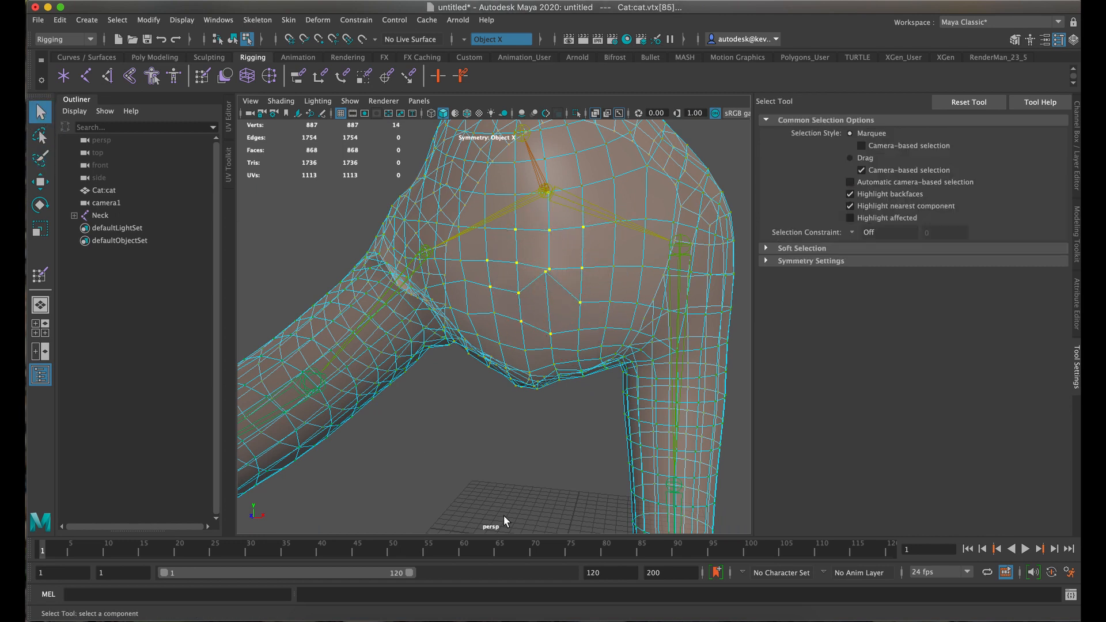
{"action": "left_click", "coordinate": [515, 464]}
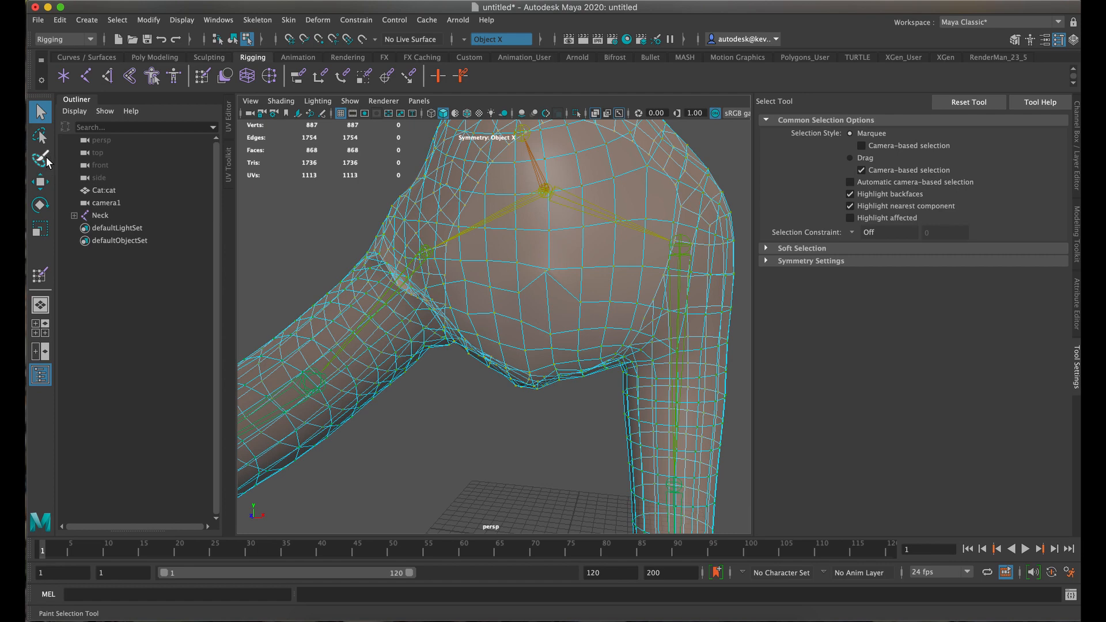
Try picking individual chest vertices with the Select tool, and clear the selection.
{"action": "left_click_drag", "start_coordinate": [565, 232], "coordinate": [519, 300]}
{"action": "left_click", "coordinate": [557, 338]}
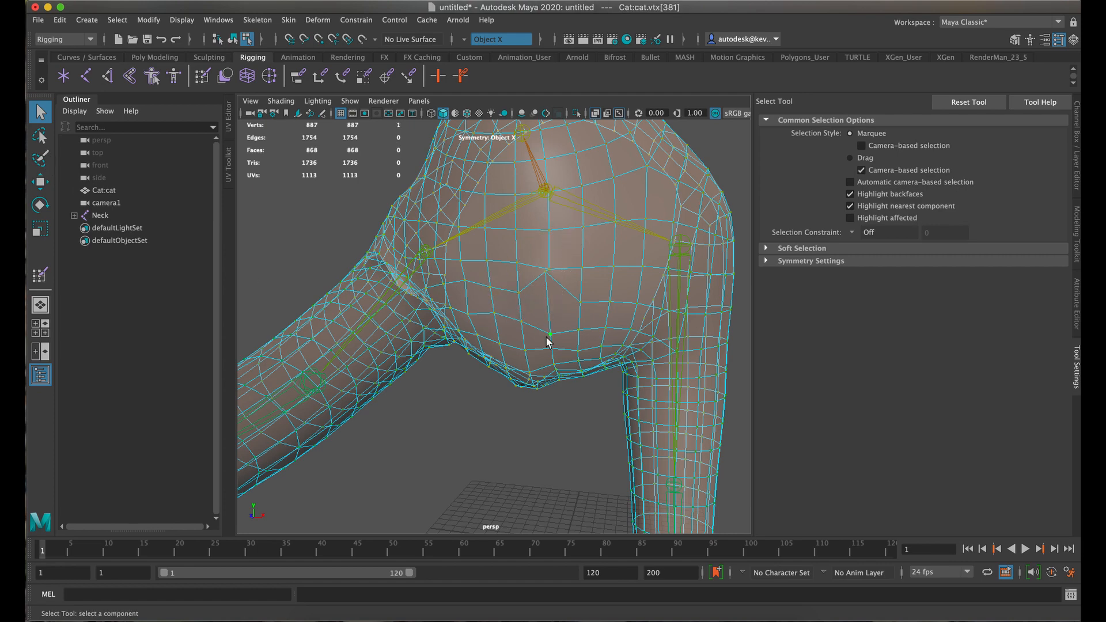
{"action": "left_click_drag", "start_coordinate": [576, 242], "coordinate": [613, 190], "text": "alt"}
{"action": "left_click", "coordinate": [665, 183]}
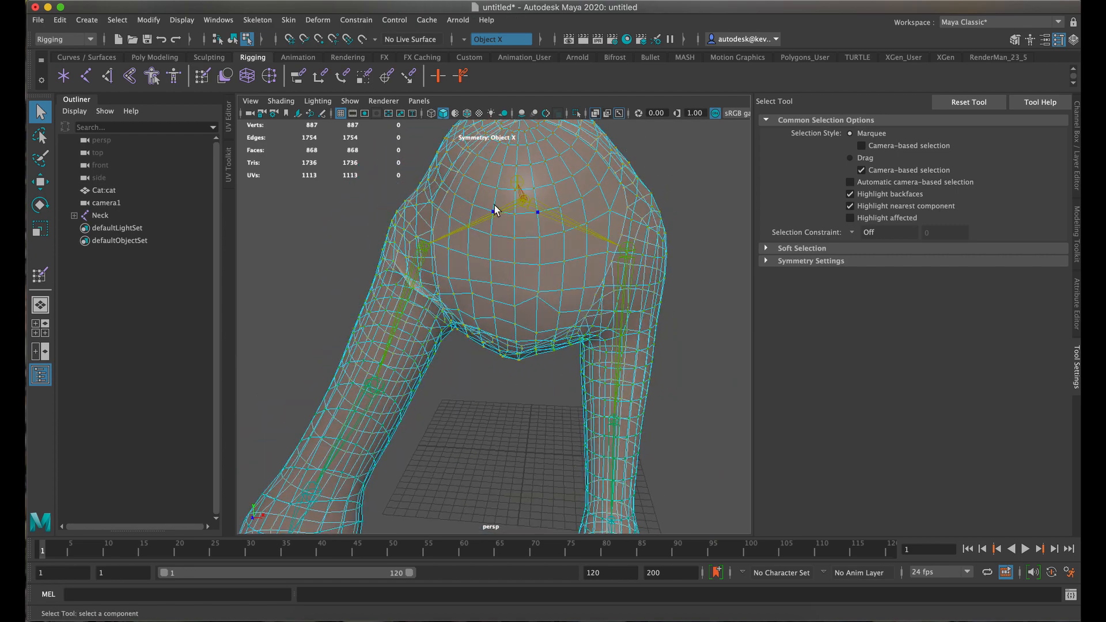
Turn off the Object X symmetry.
{"action": "left_click", "coordinate": [463, 38]}
{"action": "left_click", "coordinate": [464, 39]}
{"action": "left_click", "coordinate": [474, 39]}
{"action": "left_click", "coordinate": [481, 50]}
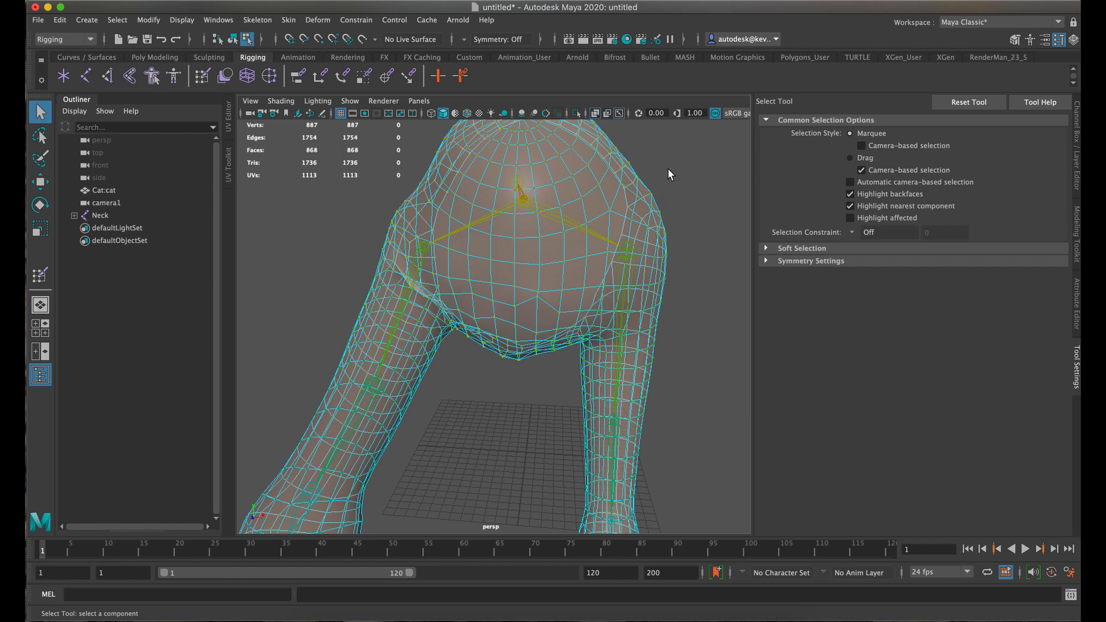
Marquee-select a block of upper-chest vertices around the shoulder joints' centre, and clear the selection.
{"action": "left_click_drag", "start_coordinate": [594, 160], "coordinate": [491, 236]}
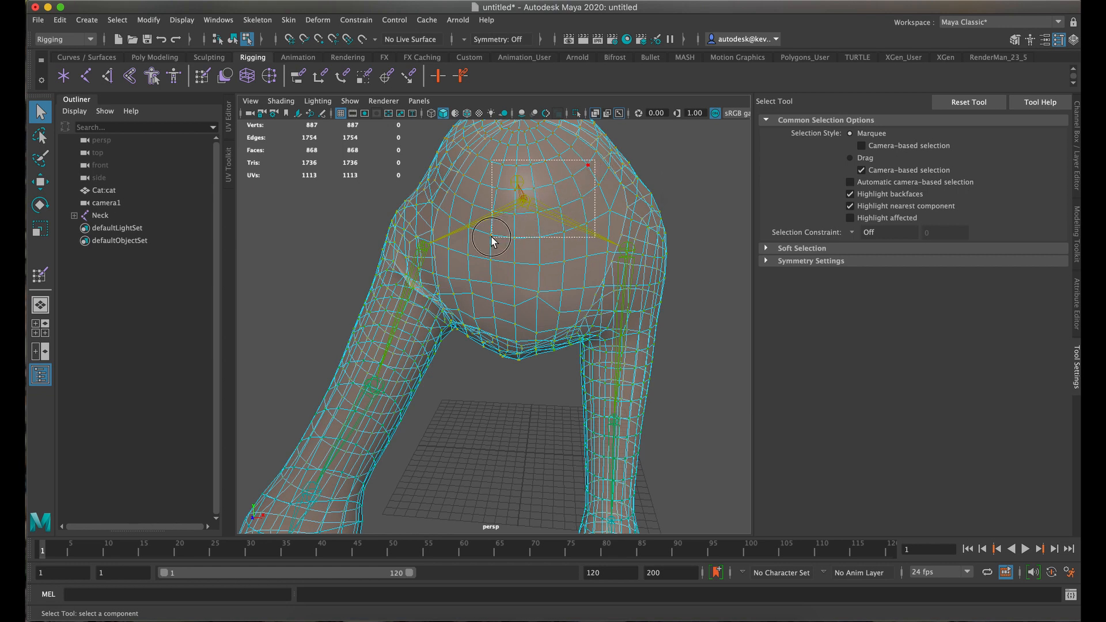
{"action": "left_click_drag", "start_coordinate": [492, 237], "coordinate": [491, 237]}
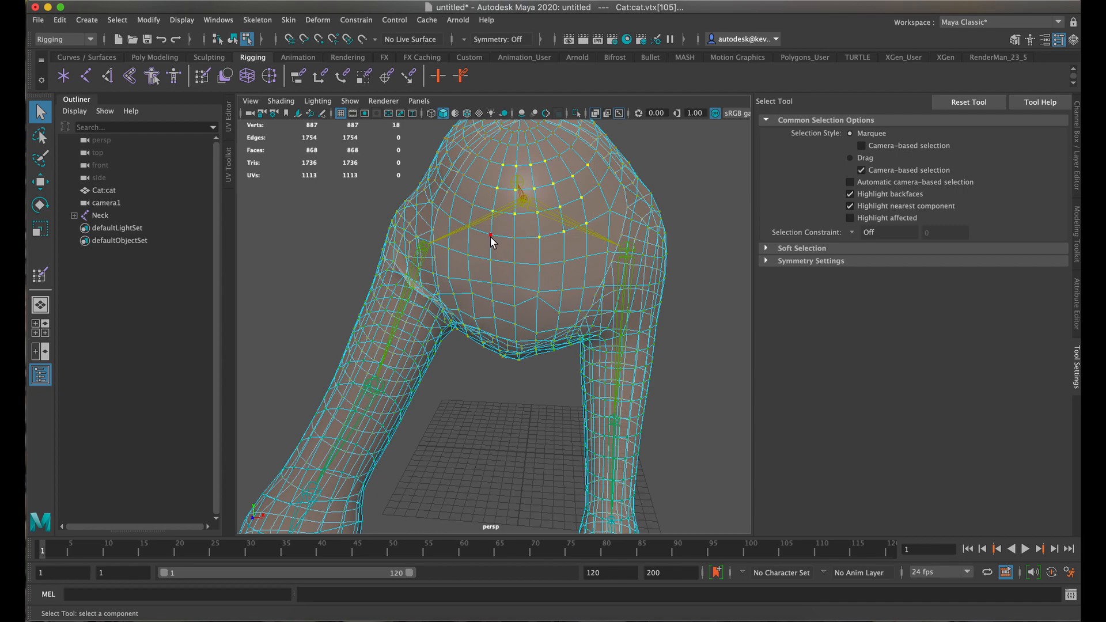
{"action": "left_click_drag", "start_coordinate": [583, 235], "coordinate": [527, 246], "text": "alt"}
{"action": "left_click", "coordinate": [447, 156]}
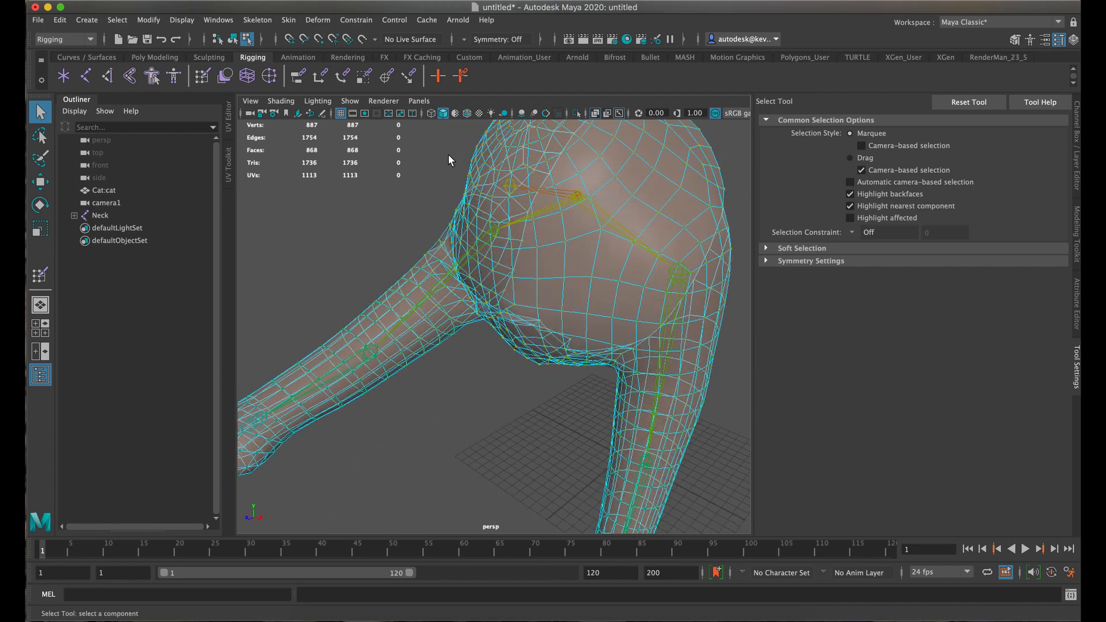
Marquee-select vertices over the right shoulder, the opposite shoulder from behind, and the right shoulder and chest again.
{"action": "left_click_drag", "start_coordinate": [449, 155], "coordinate": [562, 257]}
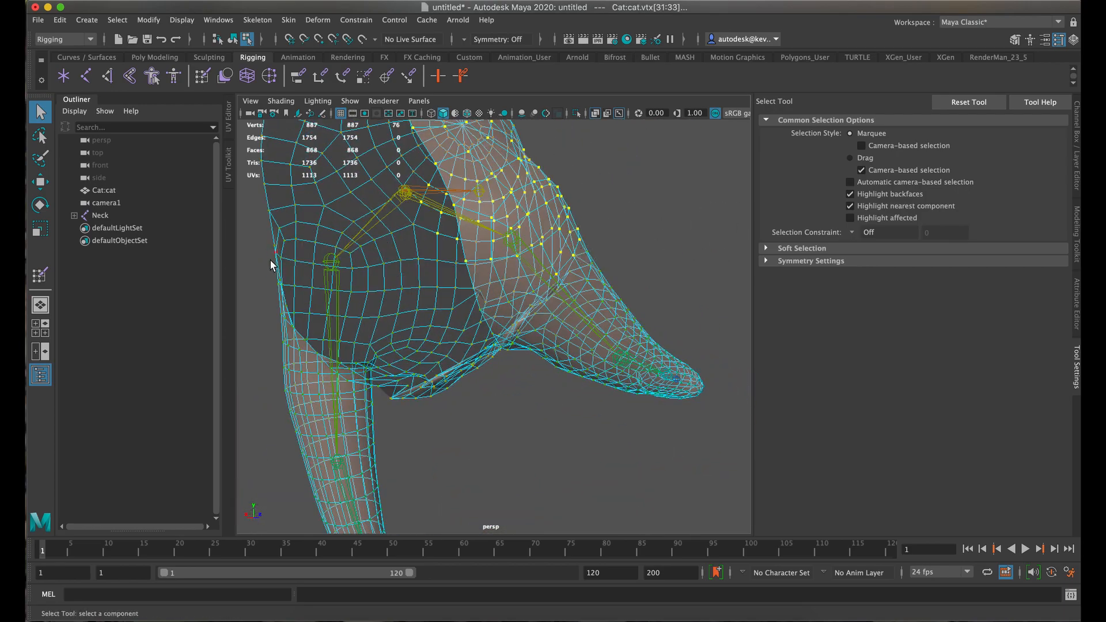
{"action": "scroll", "coordinate": [270, 261], "scroll_direction": "down", "scroll_amount": 3}
{"action": "left_click", "coordinate": [294, 190]}
{"action": "left_click_drag", "start_coordinate": [293, 189], "coordinate": [435, 283]}
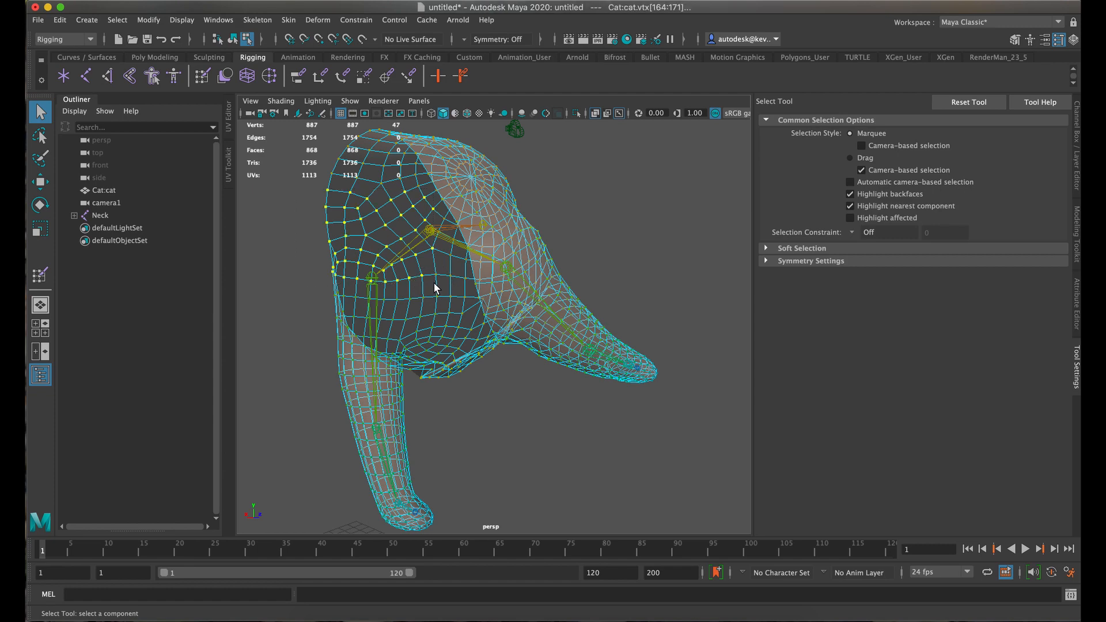
{"action": "left_click_drag", "start_coordinate": [568, 205], "coordinate": [595, 225]}
{"action": "left_click_drag", "start_coordinate": [639, 192], "coordinate": [564, 269]}
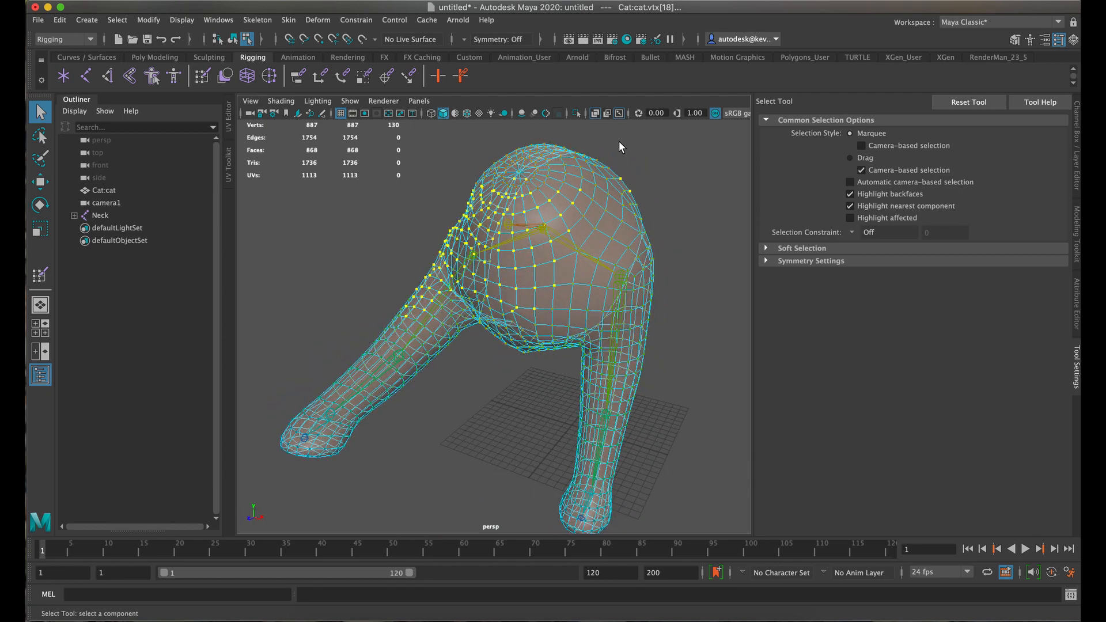
Marquee-select vertices over the top of the body, and replace them with a marquee selection across the right shoulder and chest.
{"action": "left_click_drag", "start_coordinate": [620, 148], "coordinate": [496, 190]}
{"action": "scroll", "coordinate": [572, 249], "scroll_direction": "up", "scroll_amount": 3}
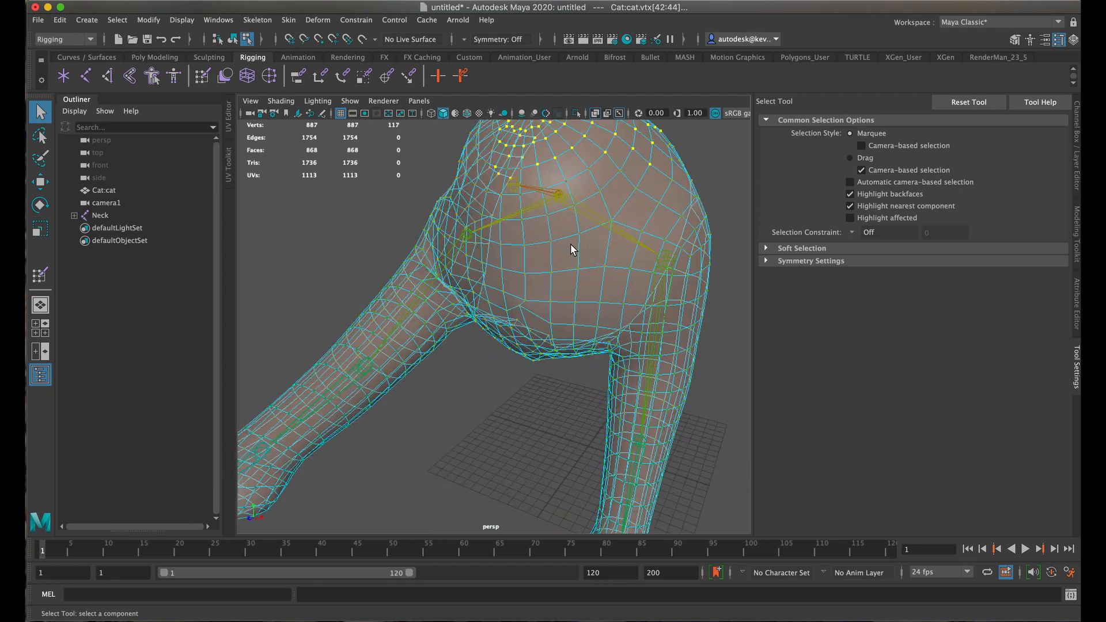
{"action": "left_click_drag", "start_coordinate": [581, 167], "coordinate": [403, 275]}
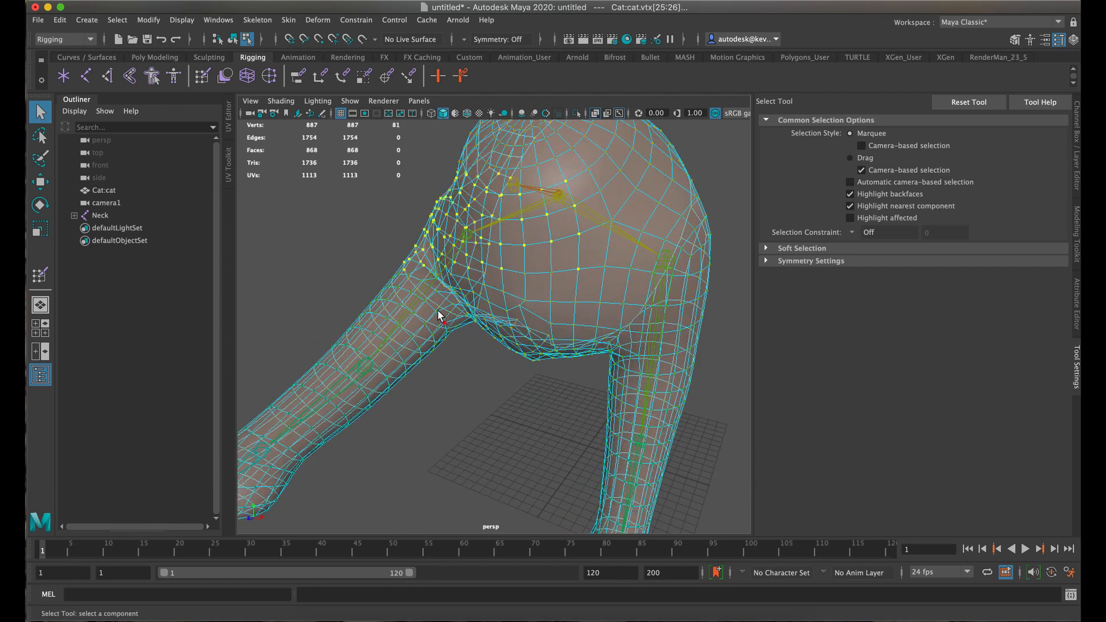
{"action": "left_click", "coordinate": [416, 218]}
{"action": "left_click_drag", "start_coordinate": [426, 163], "coordinate": [615, 288]}
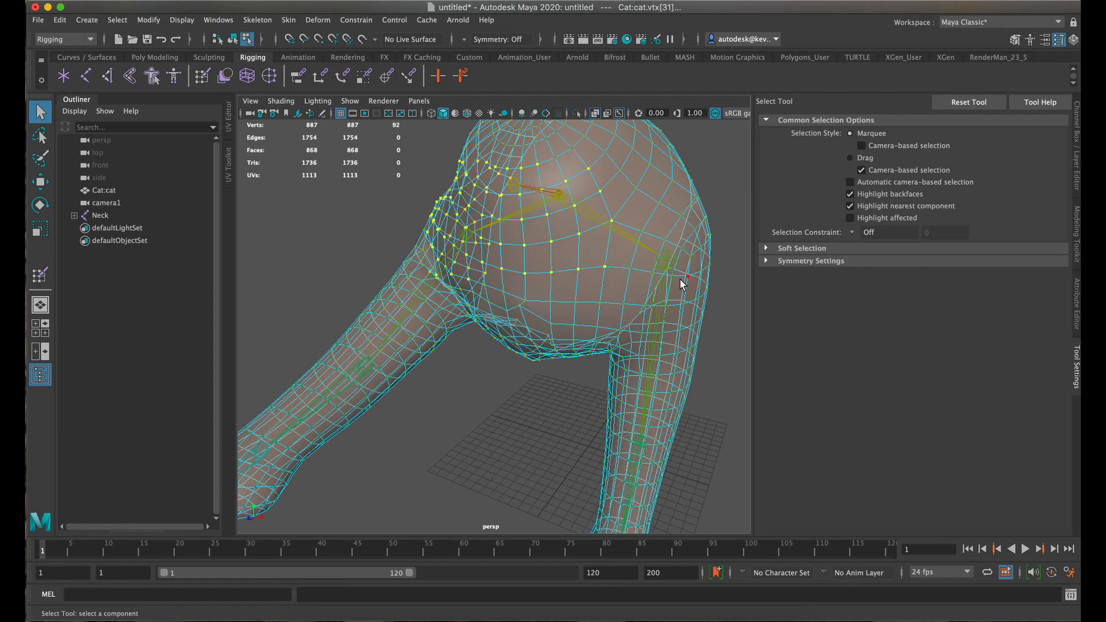
{"action": "left_click_drag", "start_coordinate": [670, 283], "coordinate": [523, 218], "text": "alt"}
{"action": "left_click_drag", "start_coordinate": [575, 281], "coordinate": [605, 257], "text": "alt"}
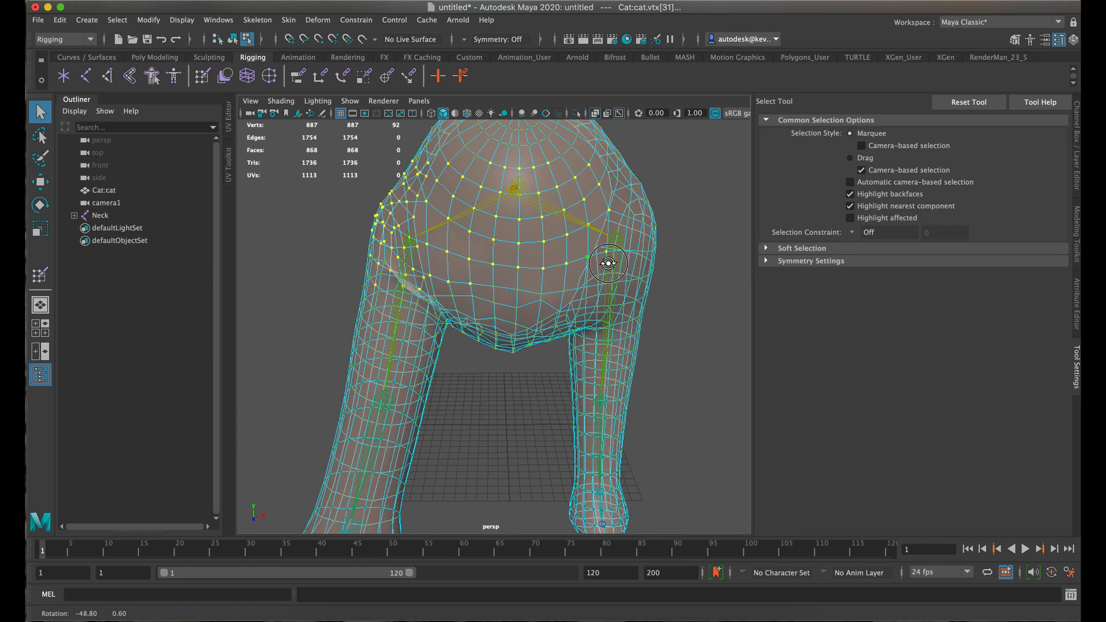
Extend the vertex selection across the chest to the left shoulder with the Paint Selection tool.
{"action": "left_click", "coordinate": [42, 162]}
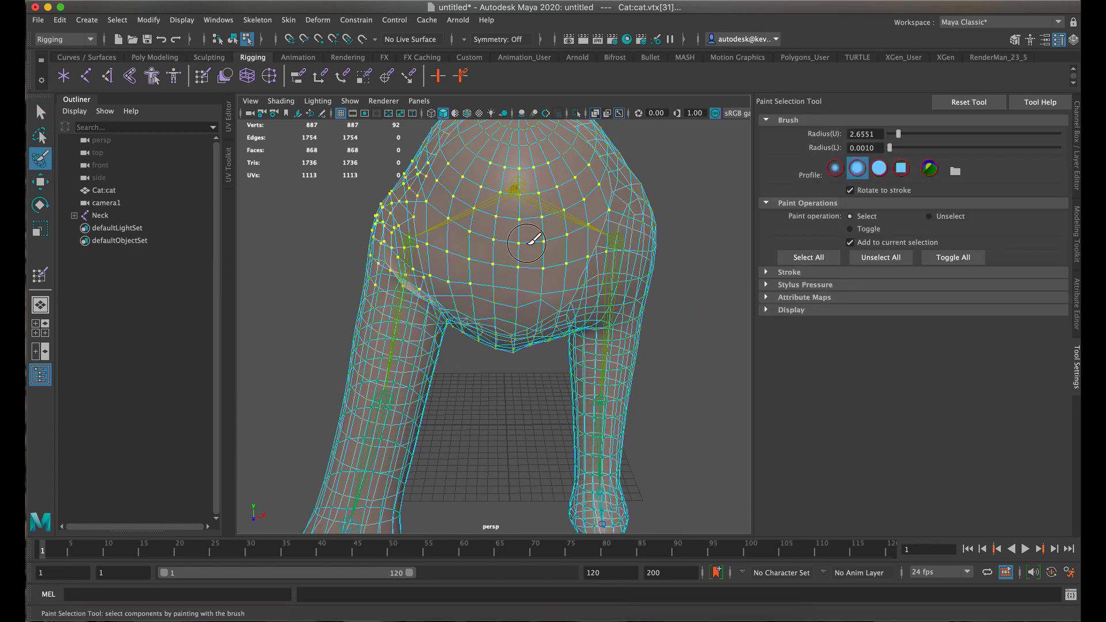
{"action": "mouse_move", "coordinate": [630, 213]}
{"action": "left_mouse_down"}
{"action": "mouse_move", "coordinate": [612, 231]}
{"action": "mouse_move", "coordinate": [560, 208]}
{"action": "left_mouse_up"}
{"action": "left_click_drag", "start_coordinate": [560, 208], "coordinate": [613, 218]}
{"action": "left_click_drag", "start_coordinate": [495, 235], "coordinate": [519, 180], "text": "alt"}
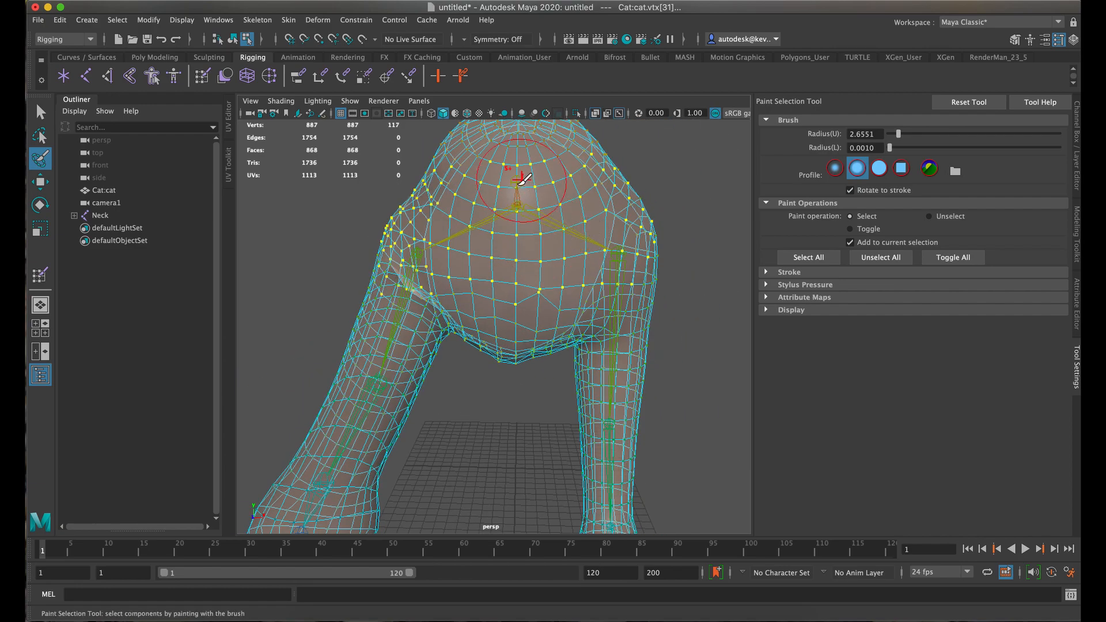
Clear the vertex selection and paint-select only the vertices over the middle of the chest.
{"action": "key", "text": "q"}
{"action": "left_click", "coordinate": [484, 464]}
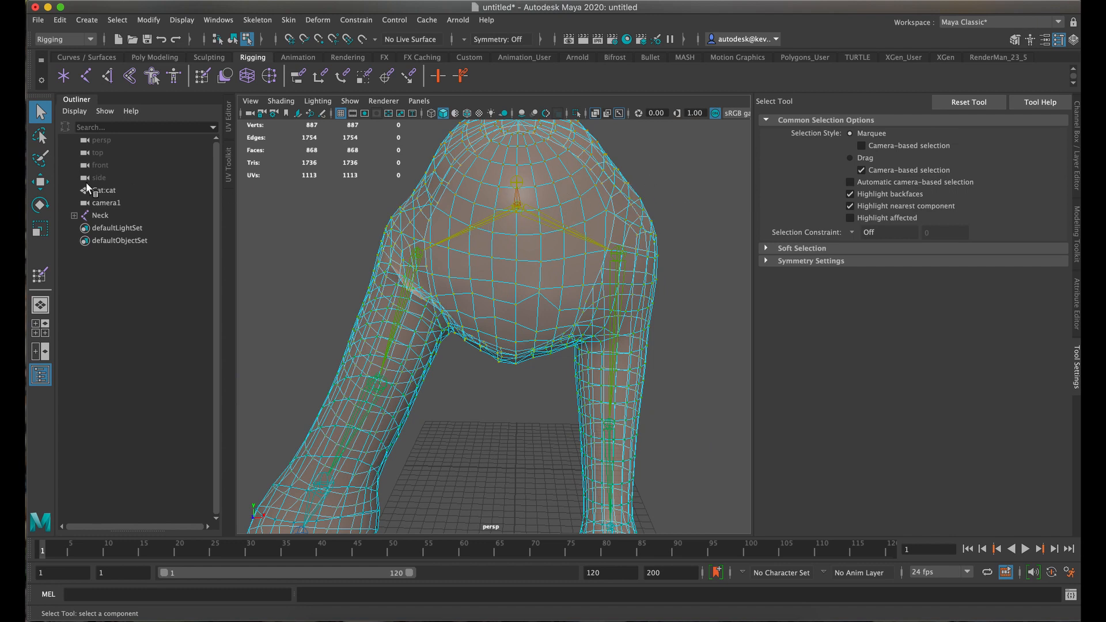
{"action": "left_click", "coordinate": [40, 157]}
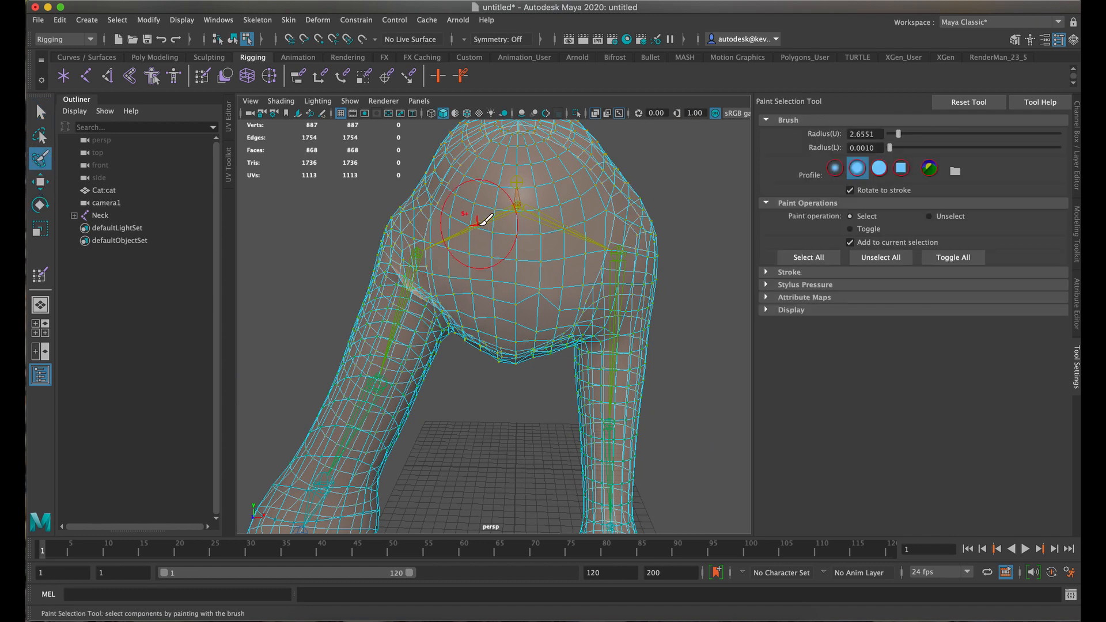
{"action": "mouse_move", "coordinate": [486, 218]}
{"action": "left_mouse_down"}
{"action": "mouse_move", "coordinate": [541, 217]}
{"action": "mouse_move", "coordinate": [546, 185]}
{"action": "mouse_move", "coordinate": [494, 253]}
{"action": "mouse_move", "coordinate": [563, 257]}
{"action": "mouse_move", "coordinate": [565, 240]}
{"action": "mouse_move", "coordinate": [599, 217]}
{"action": "mouse_move", "coordinate": [651, 228]}
{"action": "left_mouse_up"}
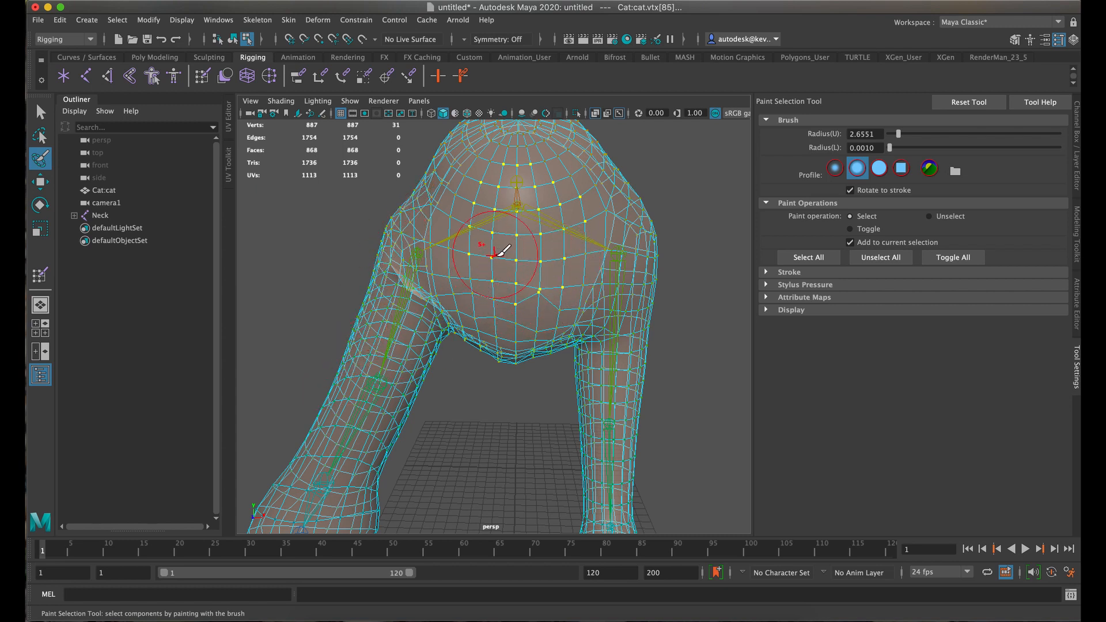
Replace the chest selection with a small paint-selected group of vertices just off the lower middle of the chest.
{"action": "mouse_move", "coordinate": [543, 289]}
{"action": "left_mouse_down"}
{"action": "mouse_move", "coordinate": [537, 330]}
{"action": "mouse_move", "coordinate": [507, 297]}
{"action": "mouse_move", "coordinate": [510, 276]}
{"action": "left_mouse_up"}
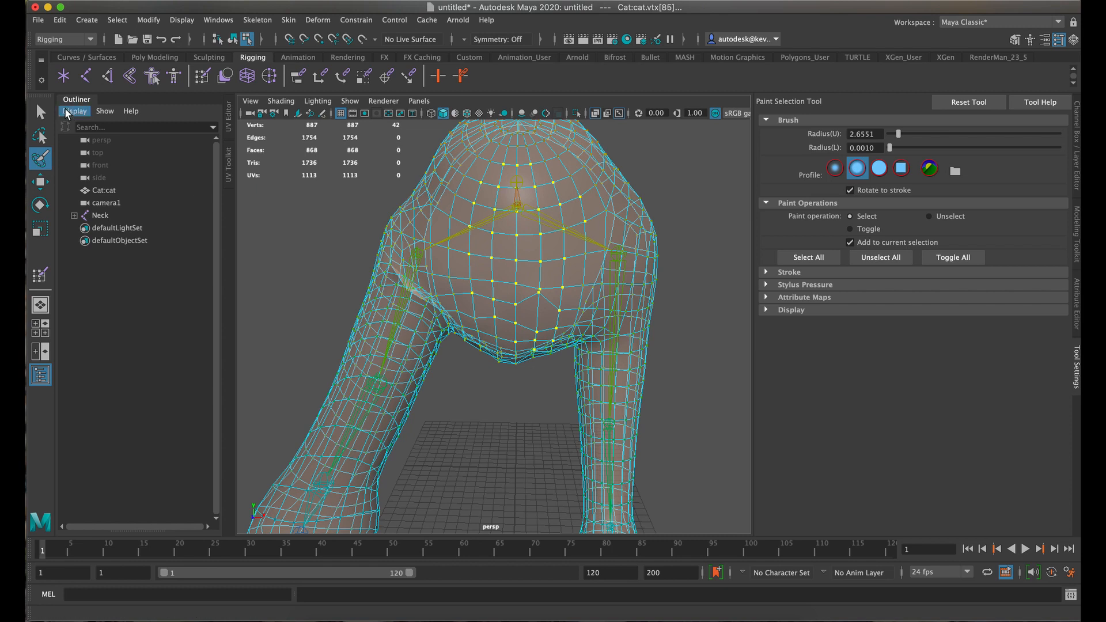
{"action": "key", "text": "q"}
{"action": "left_click", "coordinate": [469, 424]}
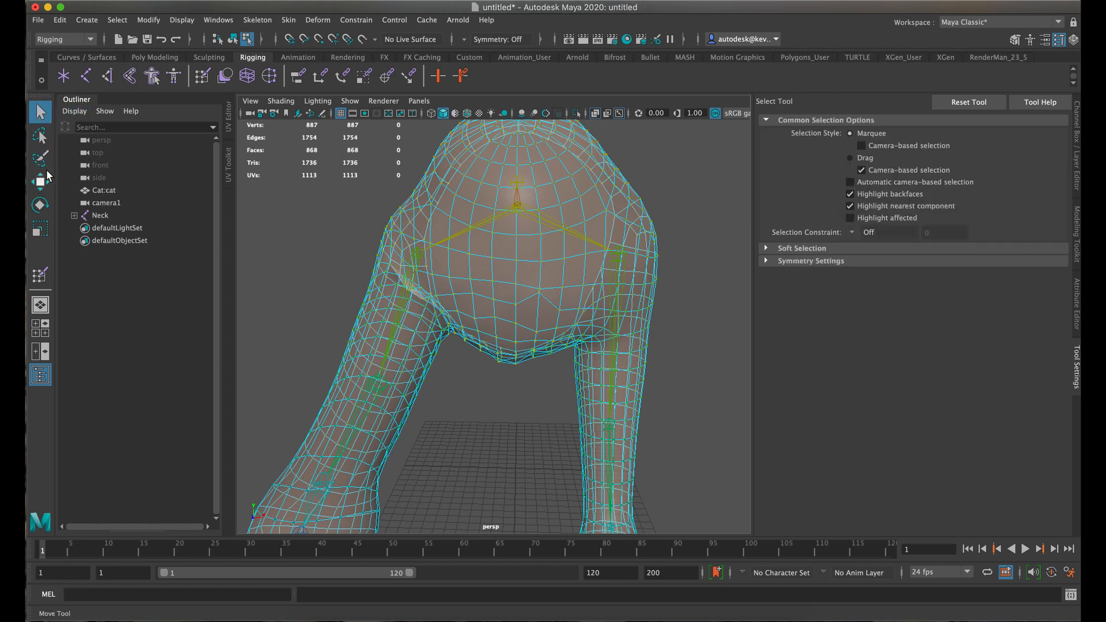
{"action": "left_click", "coordinate": [40, 159]}
{"action": "left_click", "coordinate": [538, 288]}
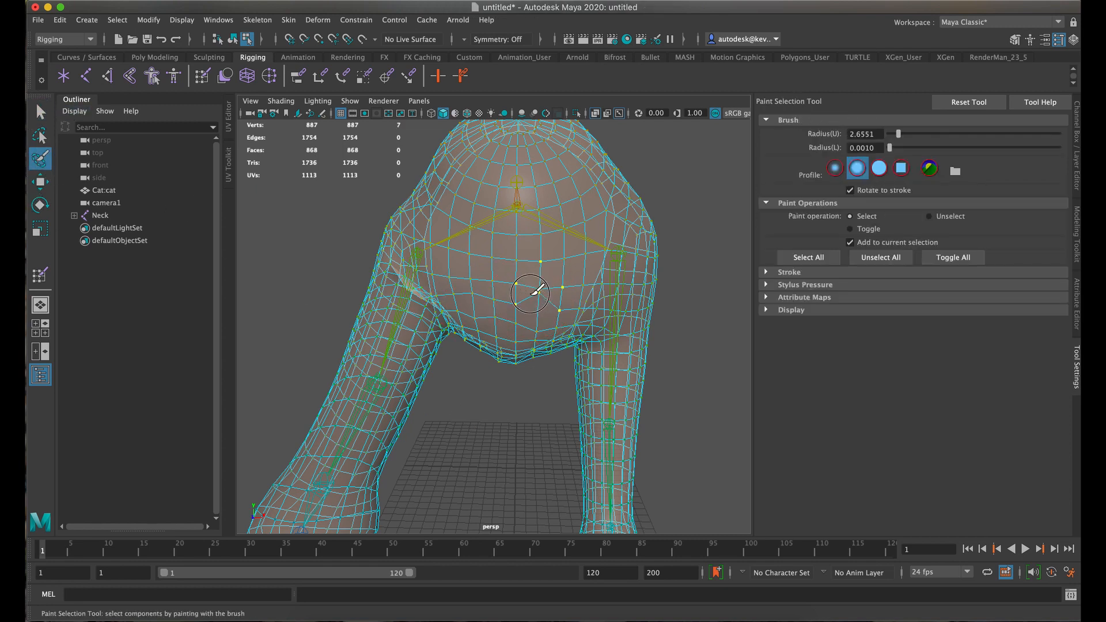
{"action": "left_click_drag", "start_coordinate": [531, 294], "coordinate": [536, 319]}
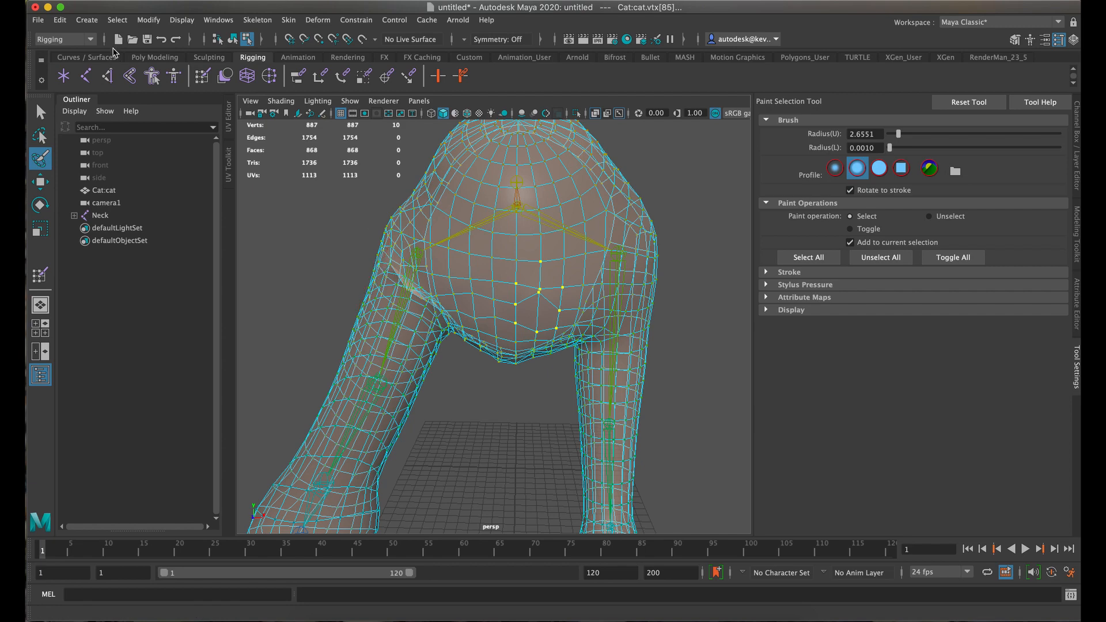
Open the Component Editor and display the Smooth Skins weights of the selected chest vertices.
{"action": "left_click", "coordinate": [222, 22]}
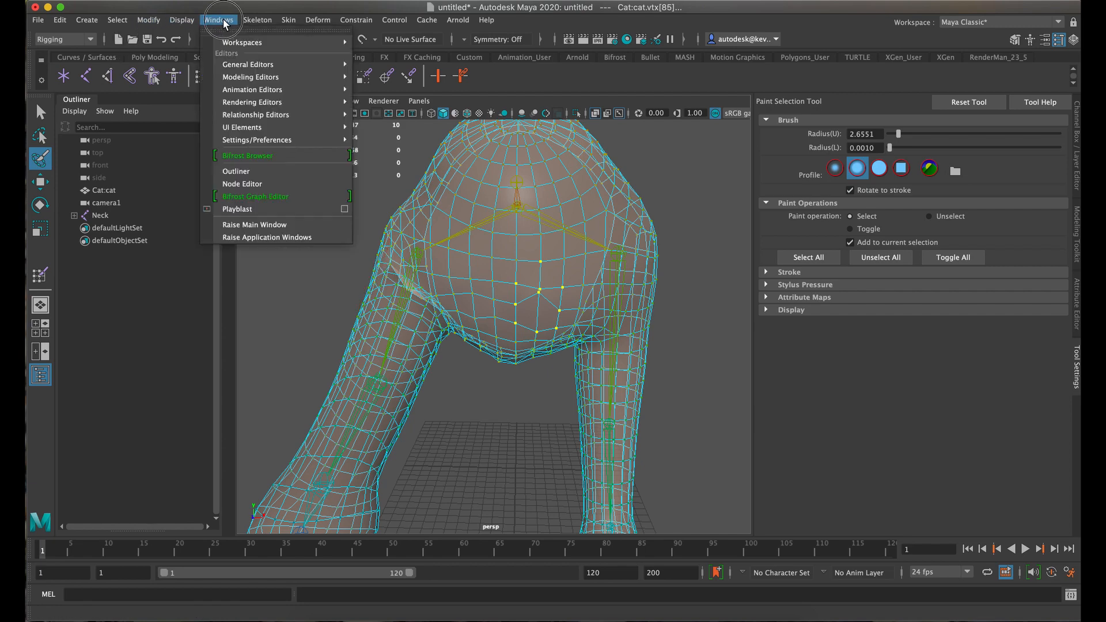
{"action": "left_click", "coordinate": [225, 17]}
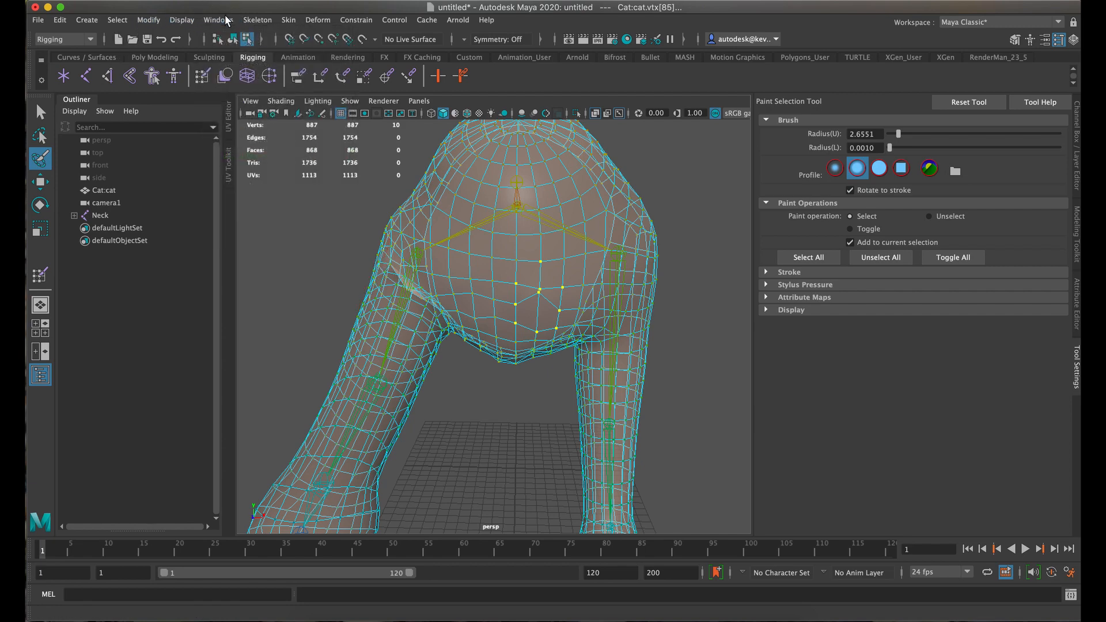
{"action": "left_click", "coordinate": [225, 18]}
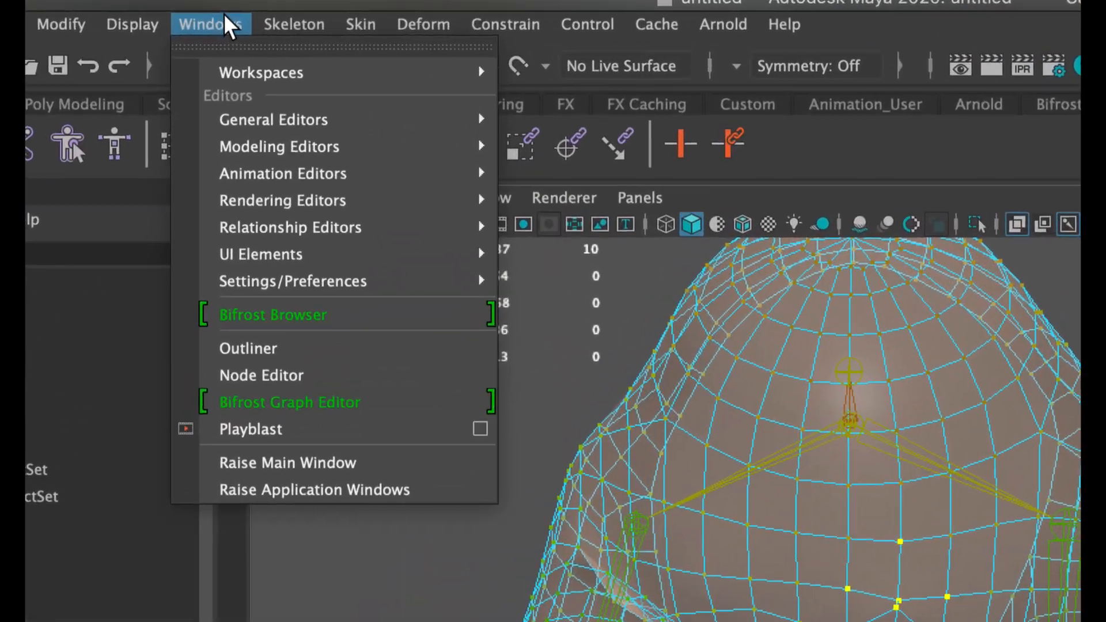
{"action": "mouse_move", "coordinate": [238, 82]}
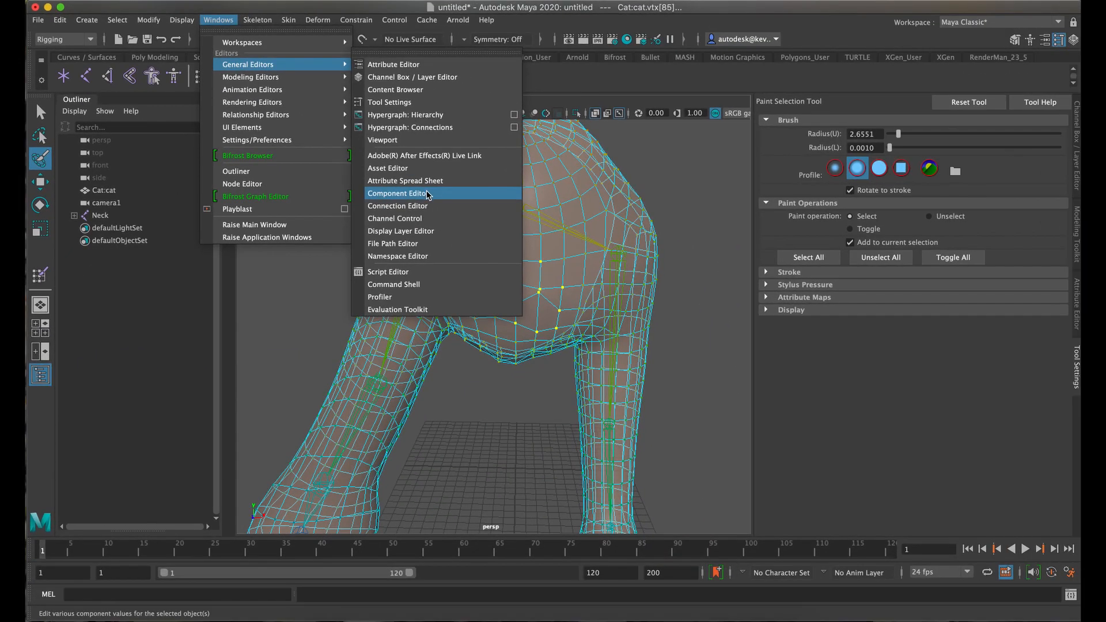
{"action": "left_click", "coordinate": [428, 194]}
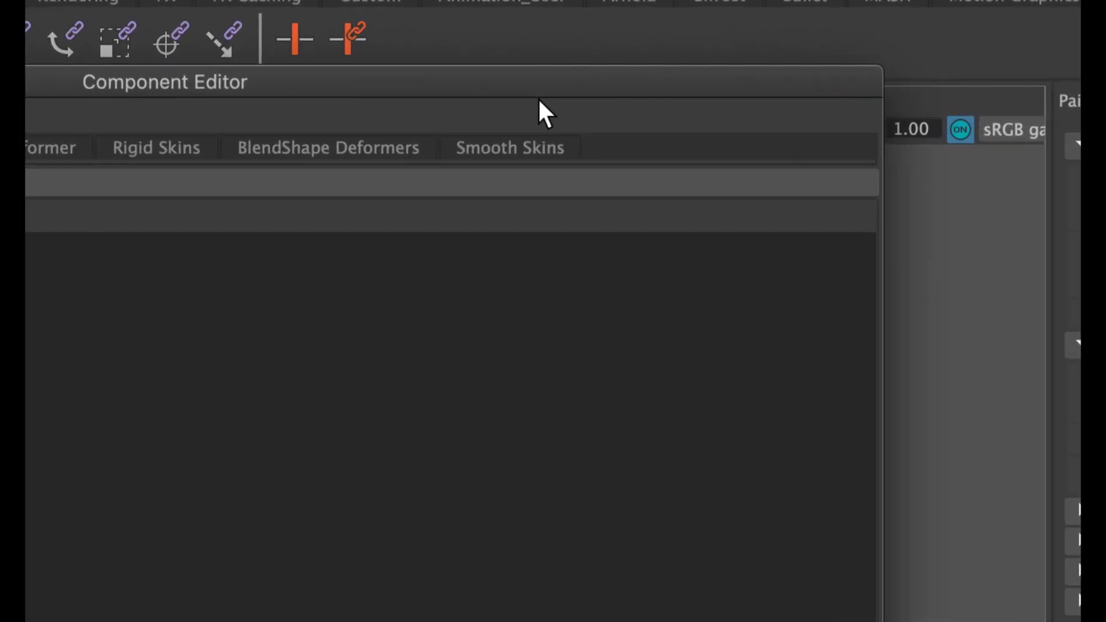
{"action": "left_click", "coordinate": [531, 151]}
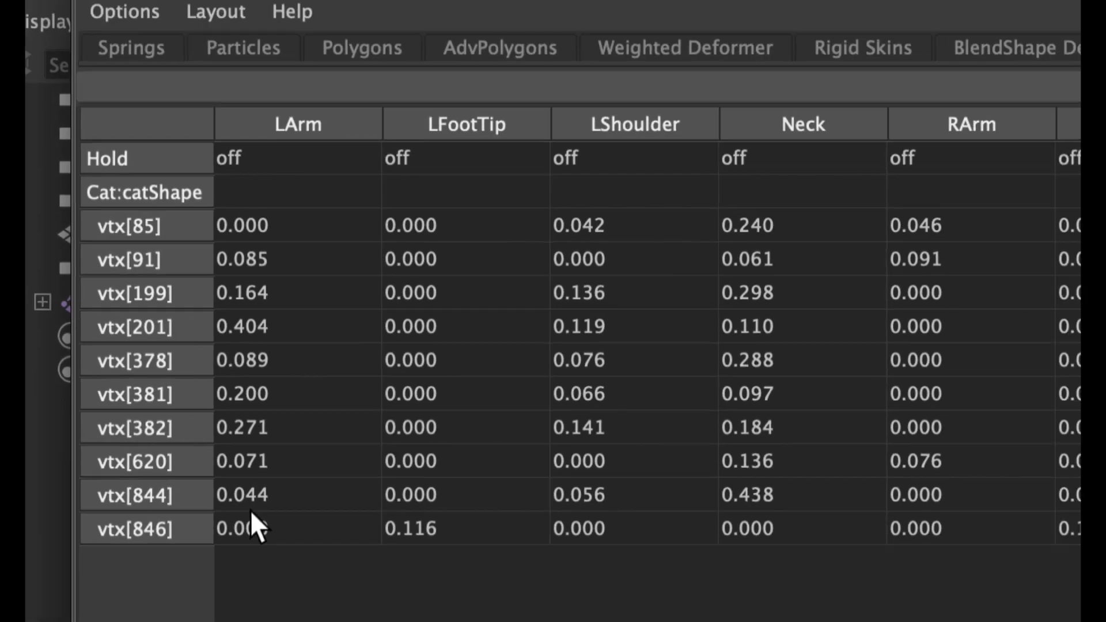
Set the LArm weight of all listed vertices, from vtx[85] to vtx[846], to 0.
{"action": "left_click", "coordinate": [283, 225]}
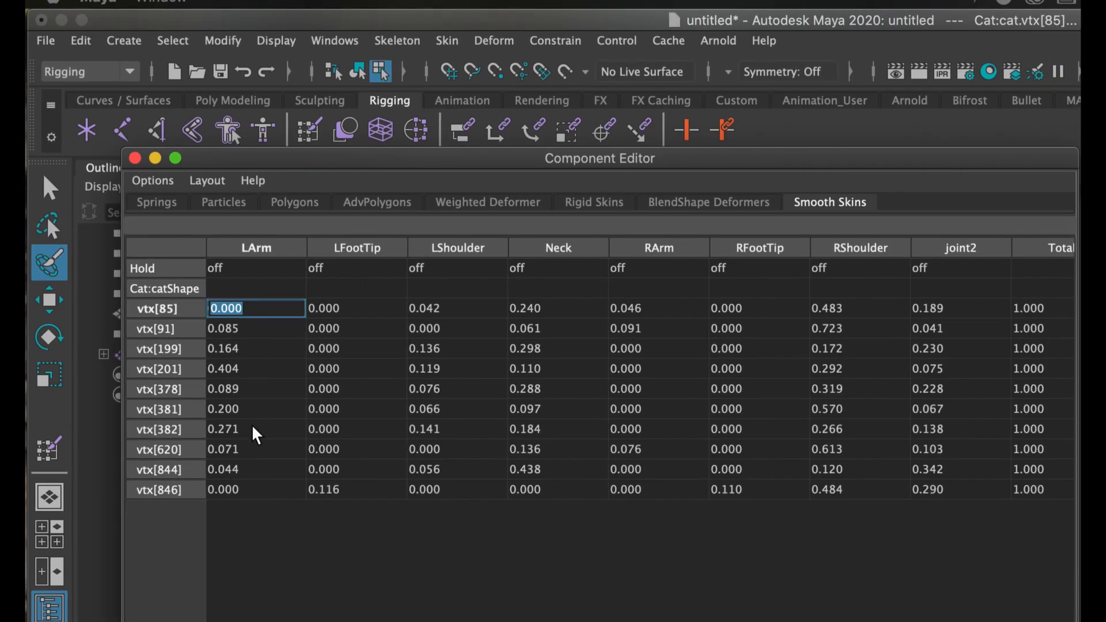
{"action": "left_click", "coordinate": [253, 490], "text": "shift"}
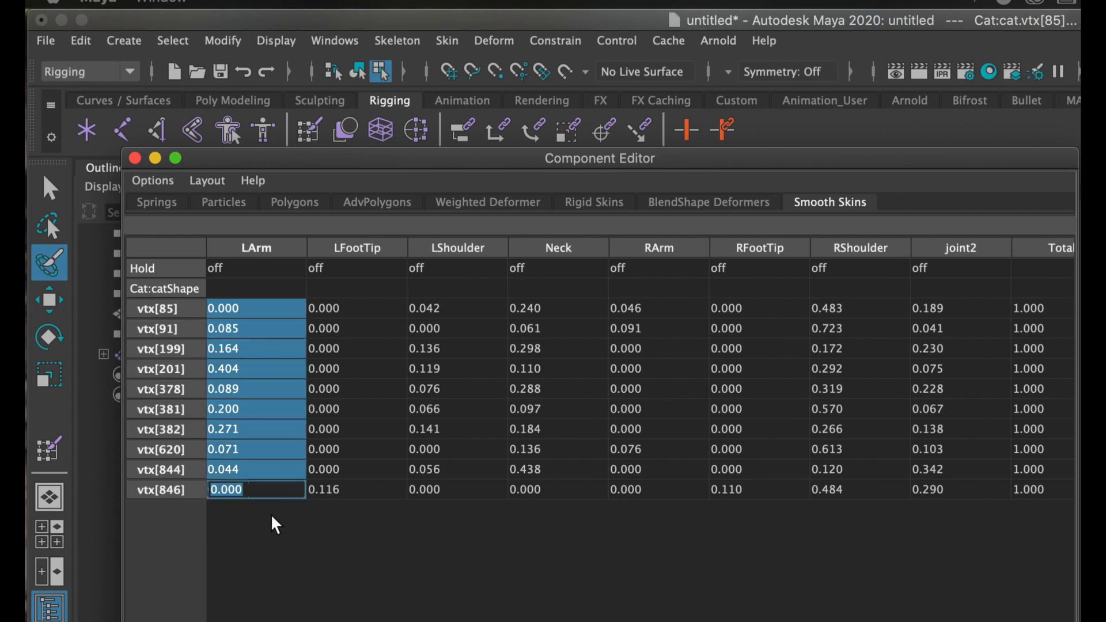
{"action": "left_click", "coordinate": [254, 303]}
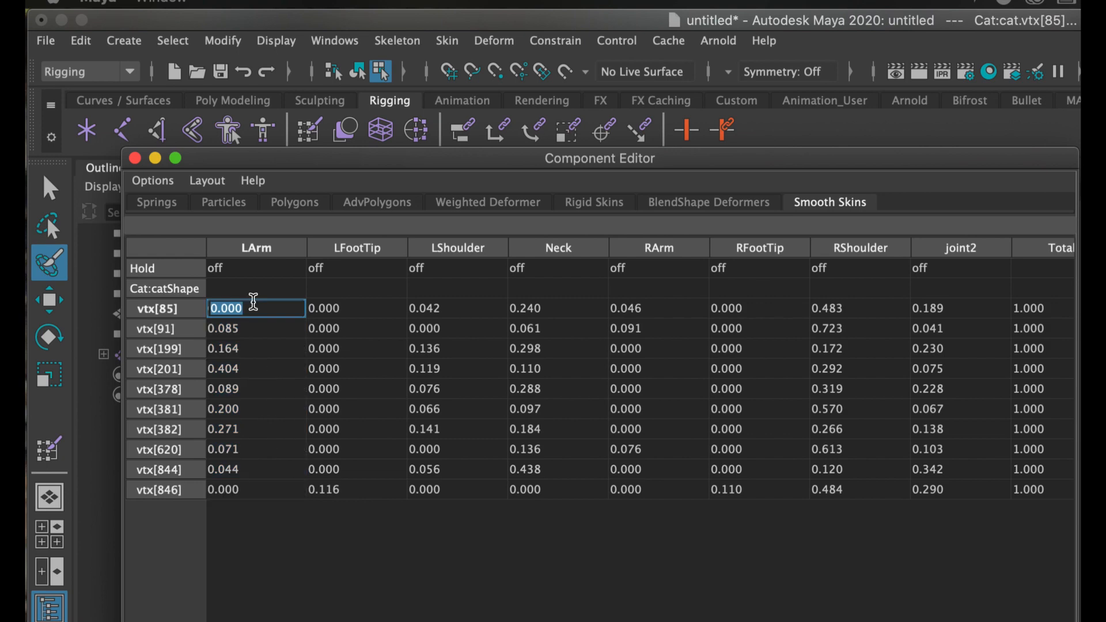
{"action": "left_click", "coordinate": [268, 489], "text": "shift"}
{"action": "type", "text": "0"}
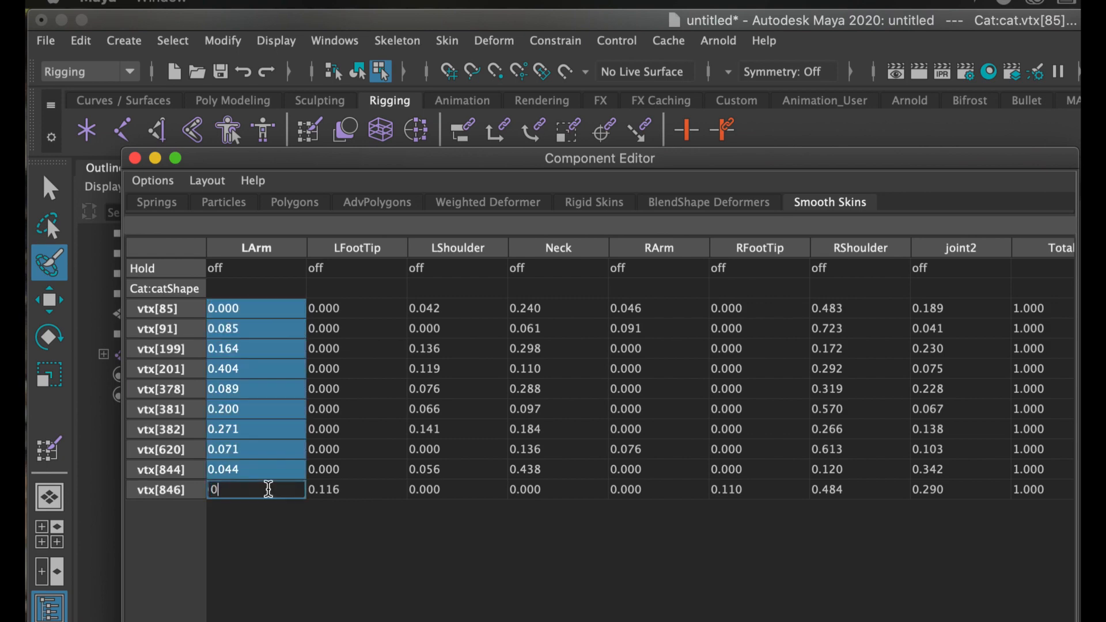
{"action": "key", "text": "Return"}
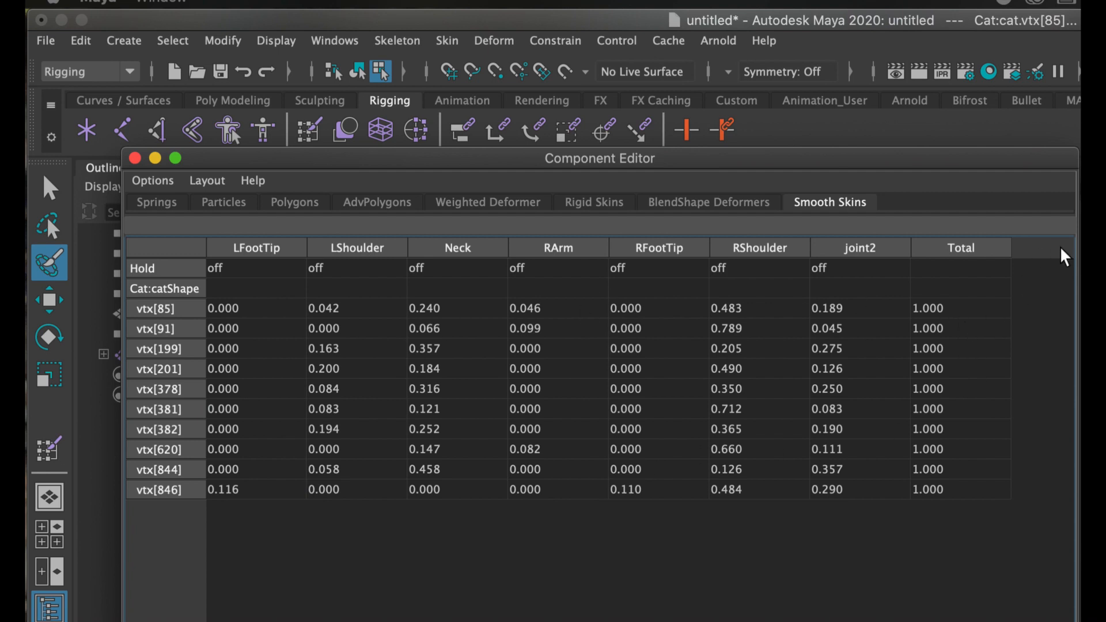
Turn off Hide Zero Columns to look through every joint influence, and turn it back on.
{"action": "left_click", "coordinate": [154, 181]}
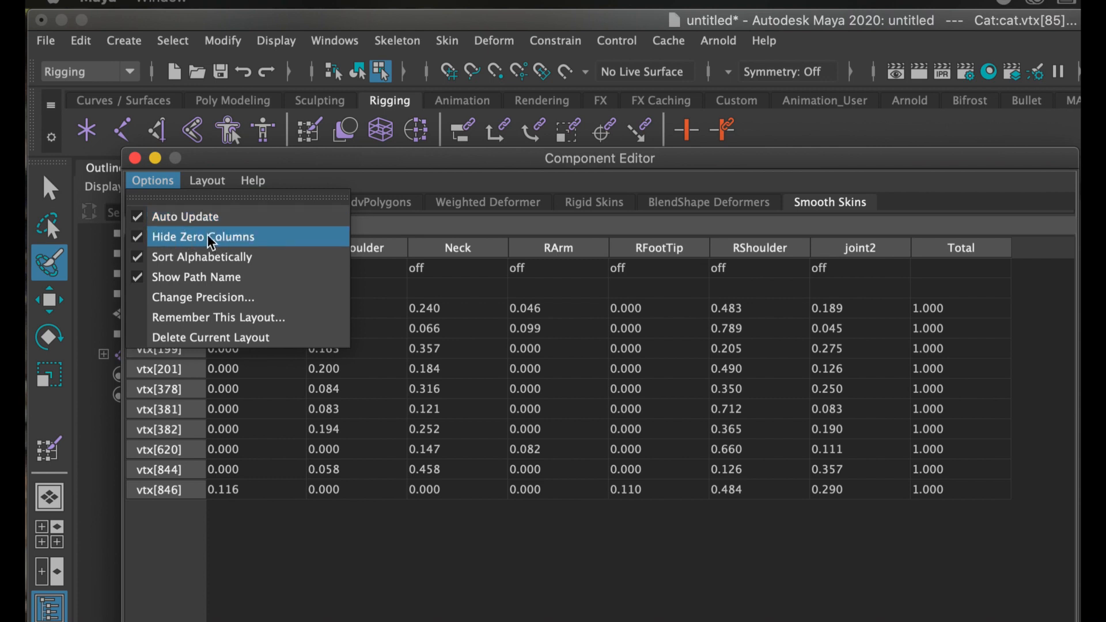
{"action": "left_click", "coordinate": [230, 242]}
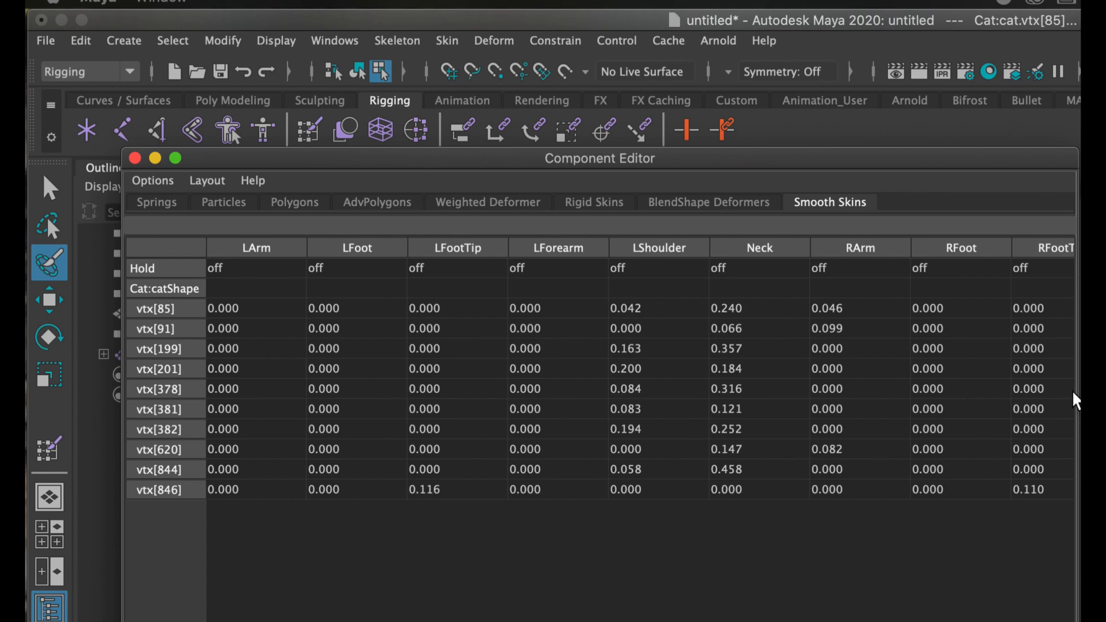
{"action": "scroll", "coordinate": [835, 363], "scroll_direction": "right", "scroll_amount": 5}
{"action": "scroll", "coordinate": [836, 363], "scroll_direction": "left", "scroll_amount": 5}
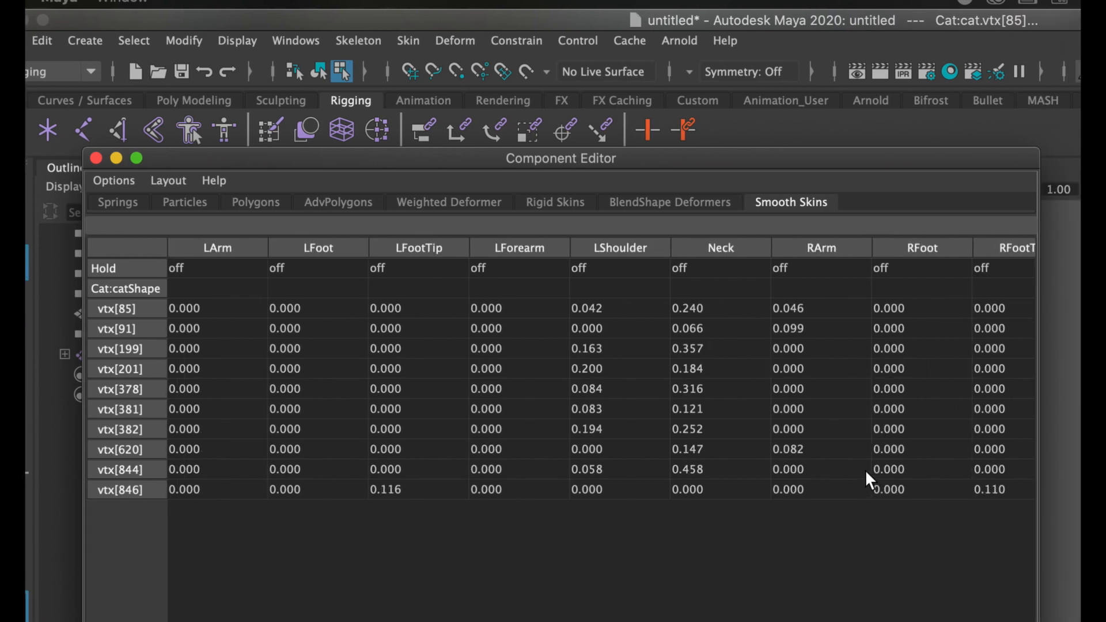
{"action": "left_click", "coordinate": [119, 178]}
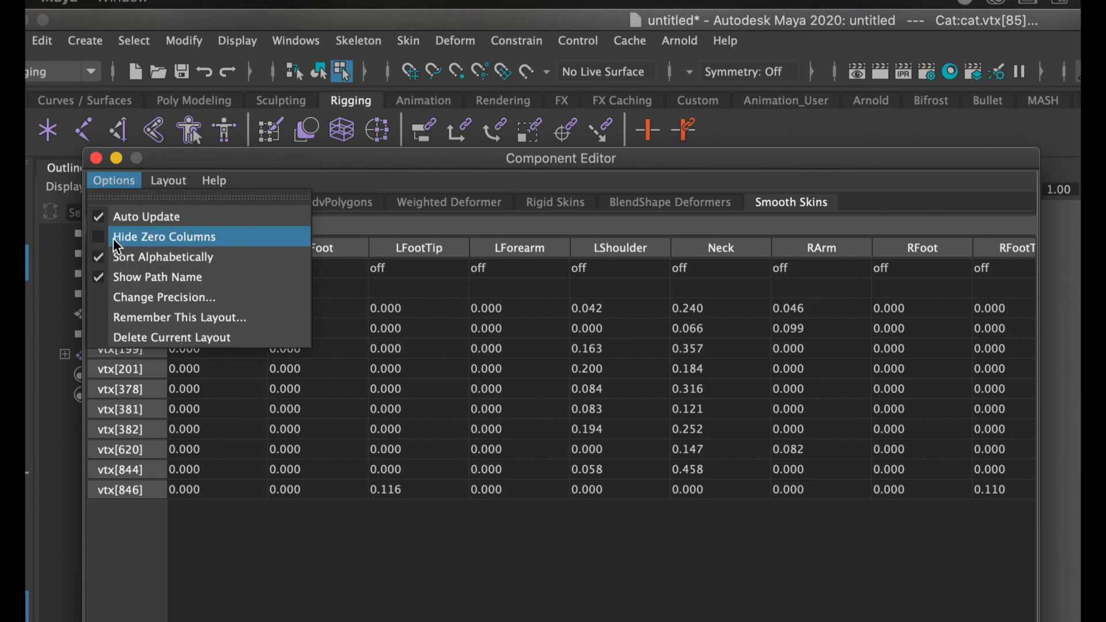
{"action": "left_click", "coordinate": [175, 238]}
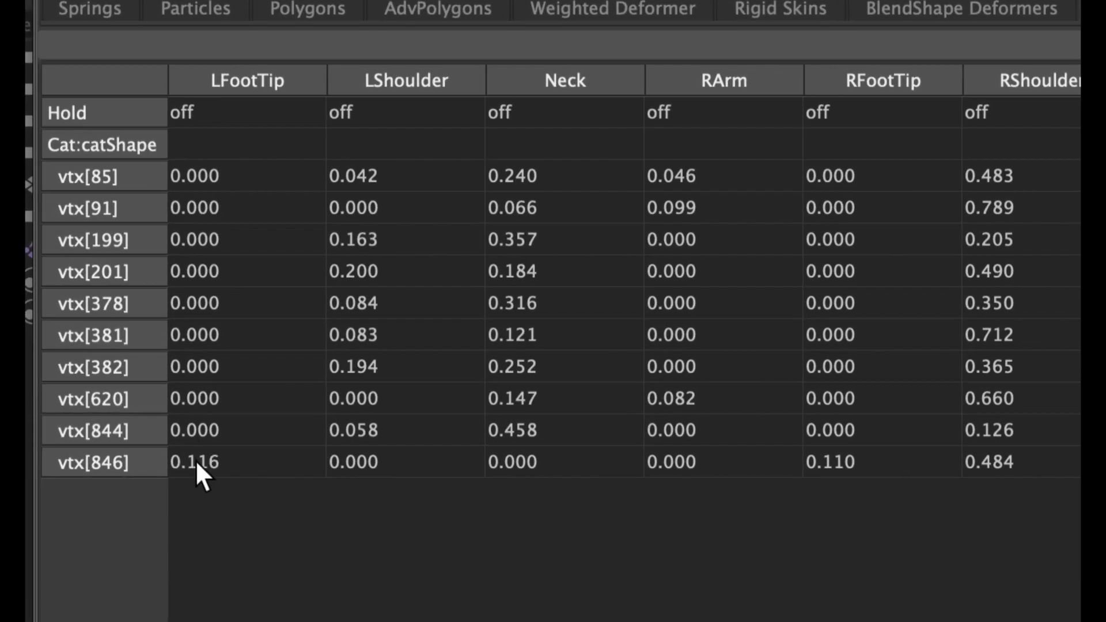
Set the LFootTip weight of all listed vertices, from vtx[85] to vtx[846], to 0.
{"action": "left_click", "coordinate": [196, 460]}
{"action": "left_click", "coordinate": [195, 460]}
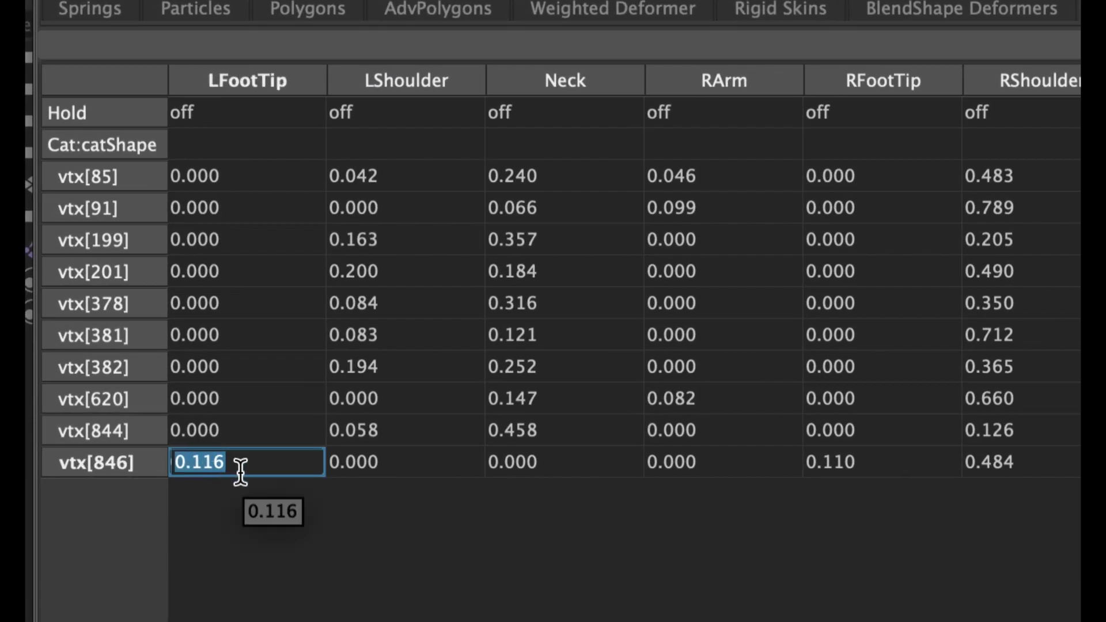
{"action": "double_click", "coordinate": [225, 168]}
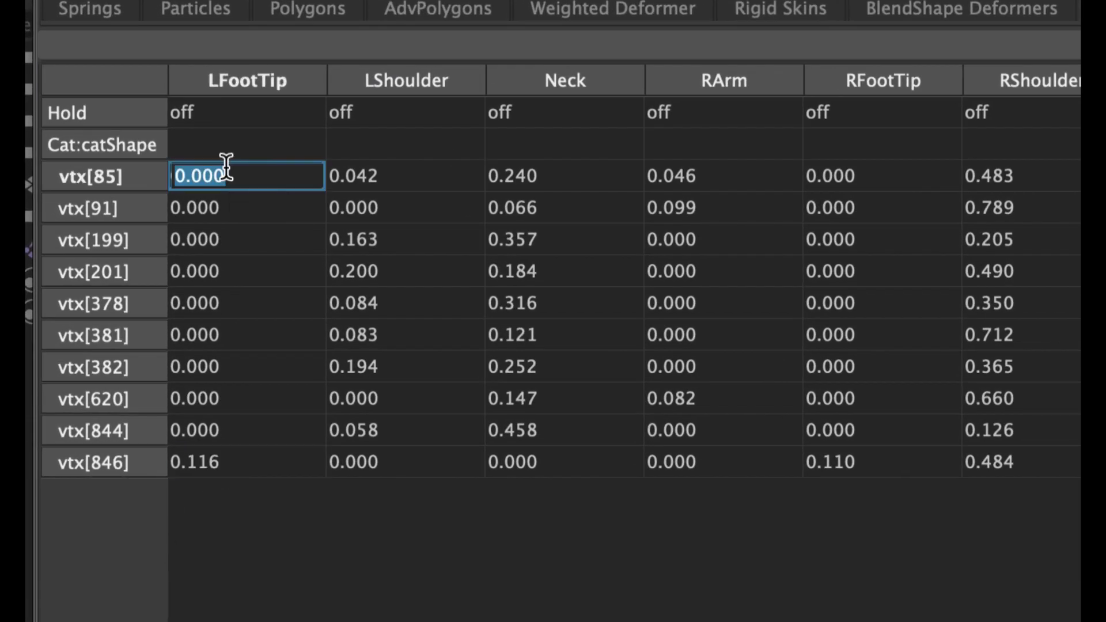
{"action": "left_click", "coordinate": [223, 453], "text": "shift"}
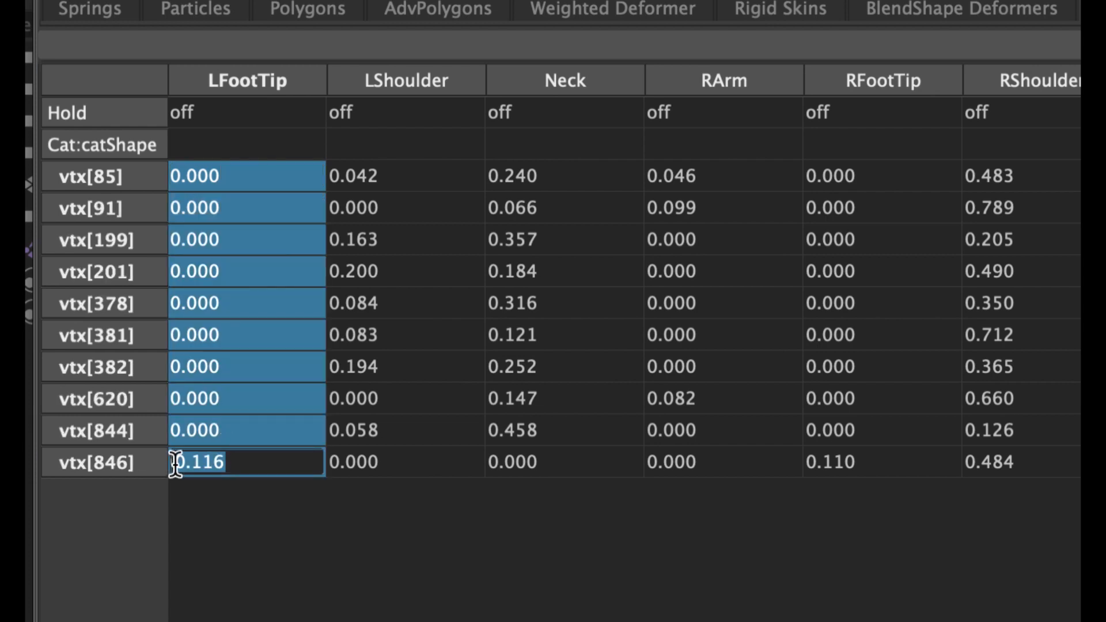
{"action": "type", "text": "0"}
{"action": "key", "text": "Return"}
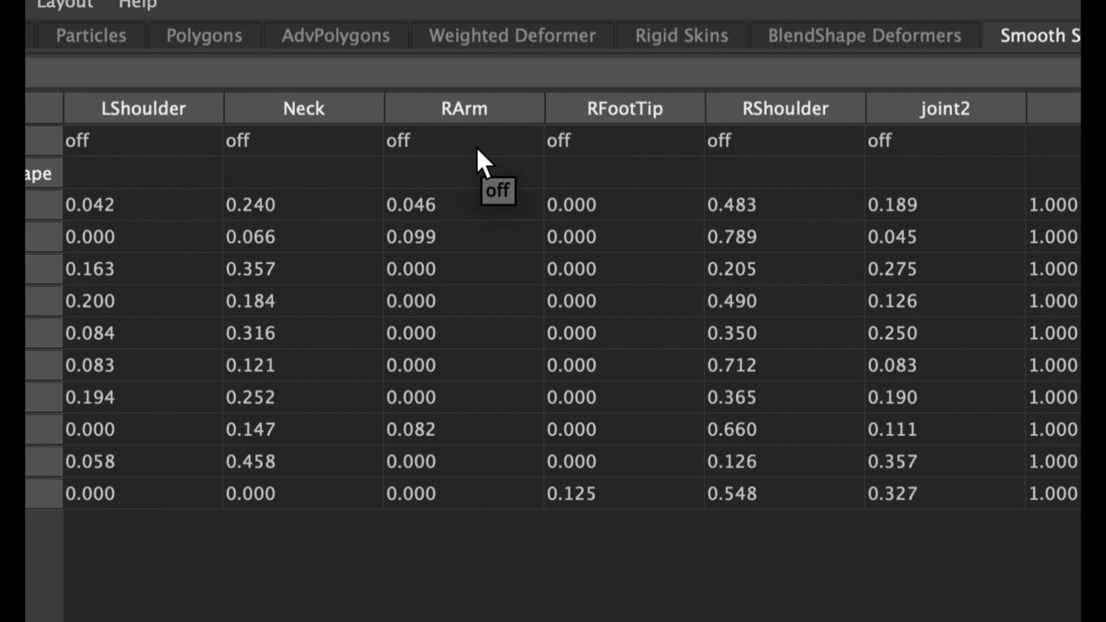
Set the RFootTip weight of all listed vertices to 0 and close the Component Editor.
{"action": "double_click", "coordinate": [466, 202]}
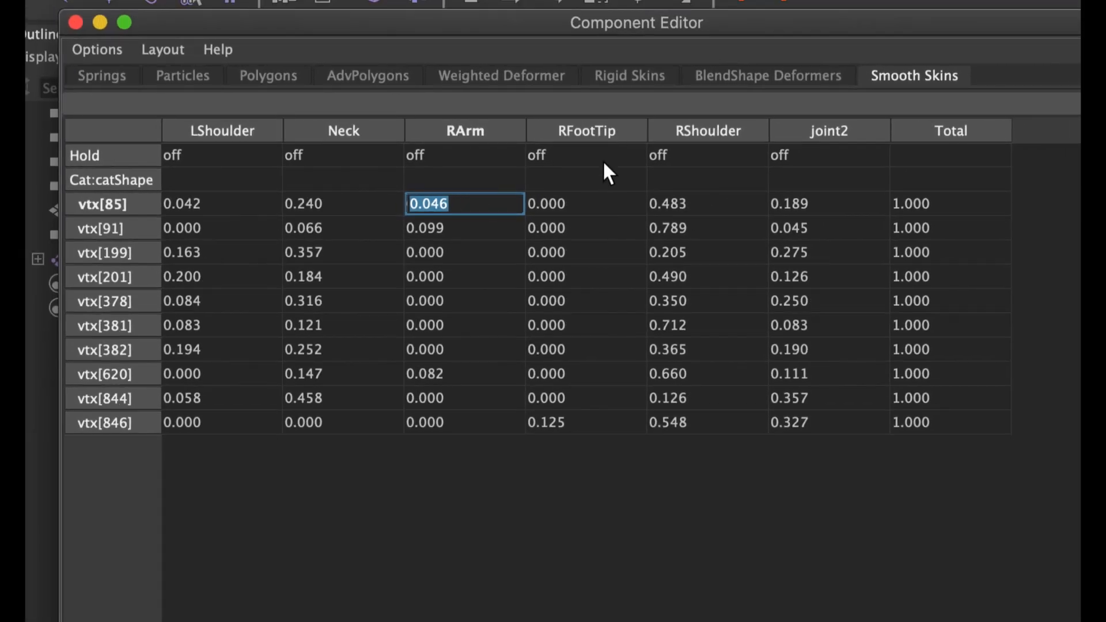
{"action": "left_click", "coordinate": [590, 202]}
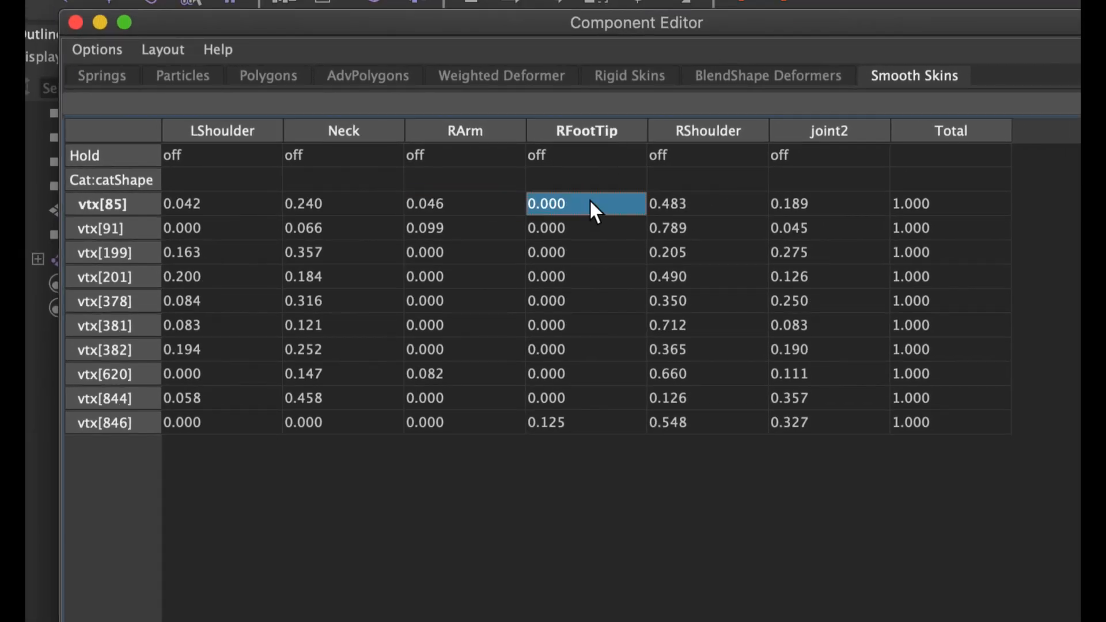
{"action": "left_click", "coordinate": [579, 421], "text": "shift"}
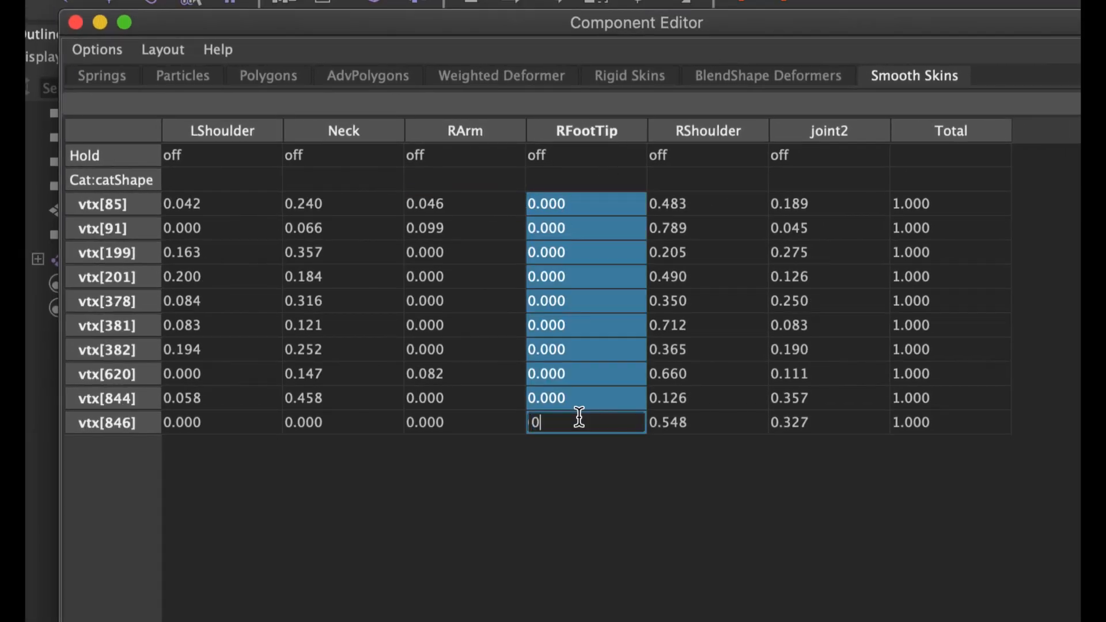
{"action": "type", "text": "0"}
{"action": "key", "text": "Return"}
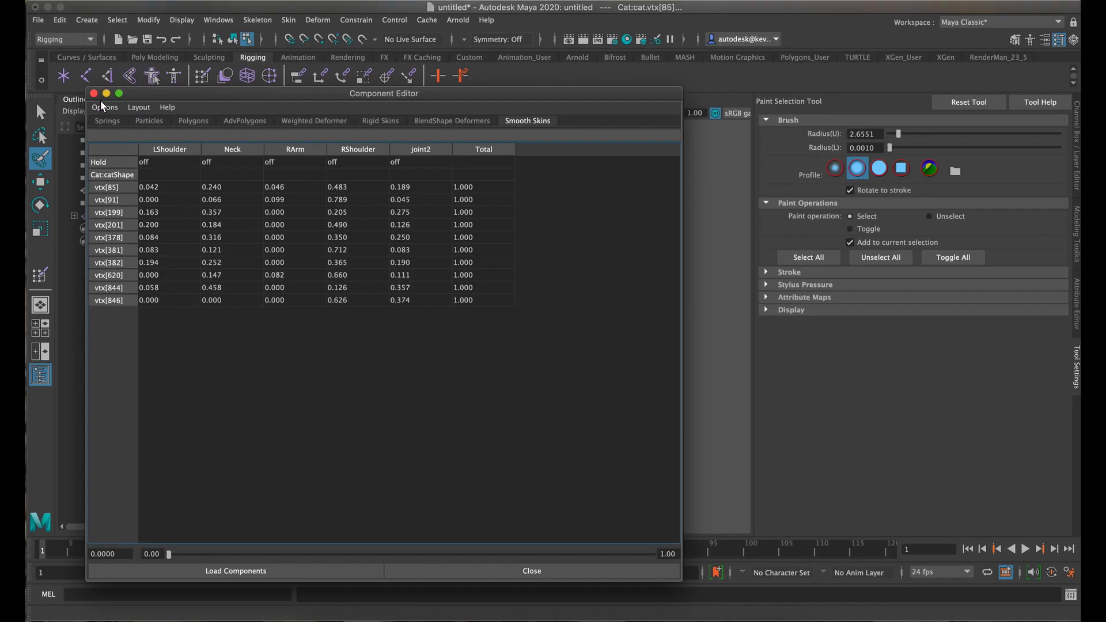
{"action": "left_click", "coordinate": [94, 93]}
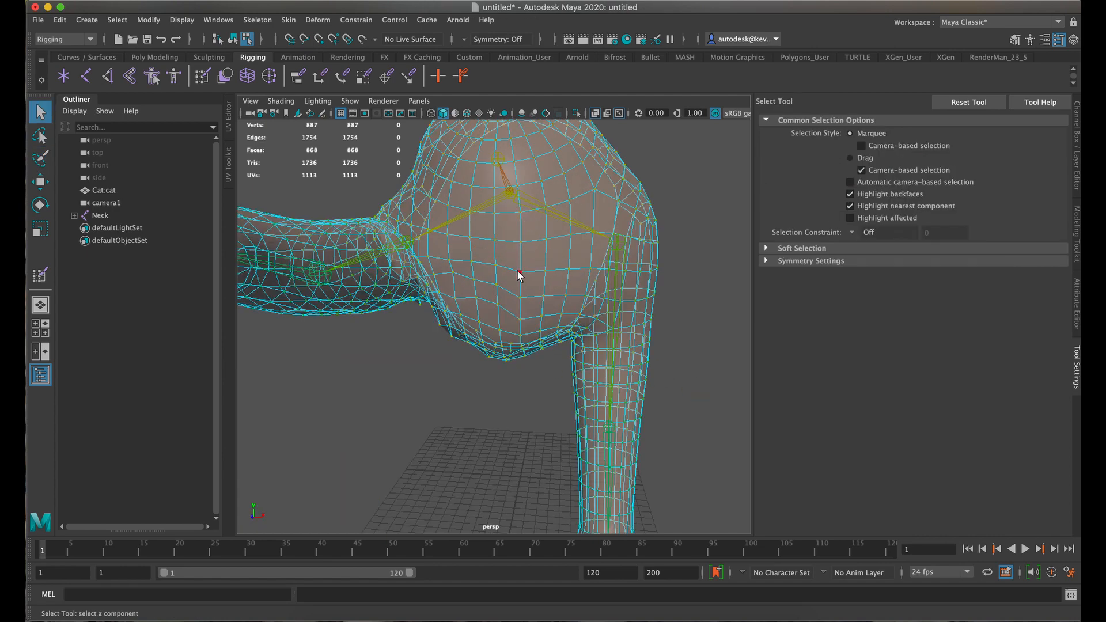
Open the Paint Skin Weights Tool on the cat mesh and examine the RShoulder influence across the chest from several angles.
{"action": "mouse_move", "coordinate": [516, 270]}
{"action": "right_mouse_down"}
{"action": "mouse_move", "coordinate": [474, 237]}
{"action": "mouse_move", "coordinate": [471, 254]}
{"action": "right_mouse_up"}
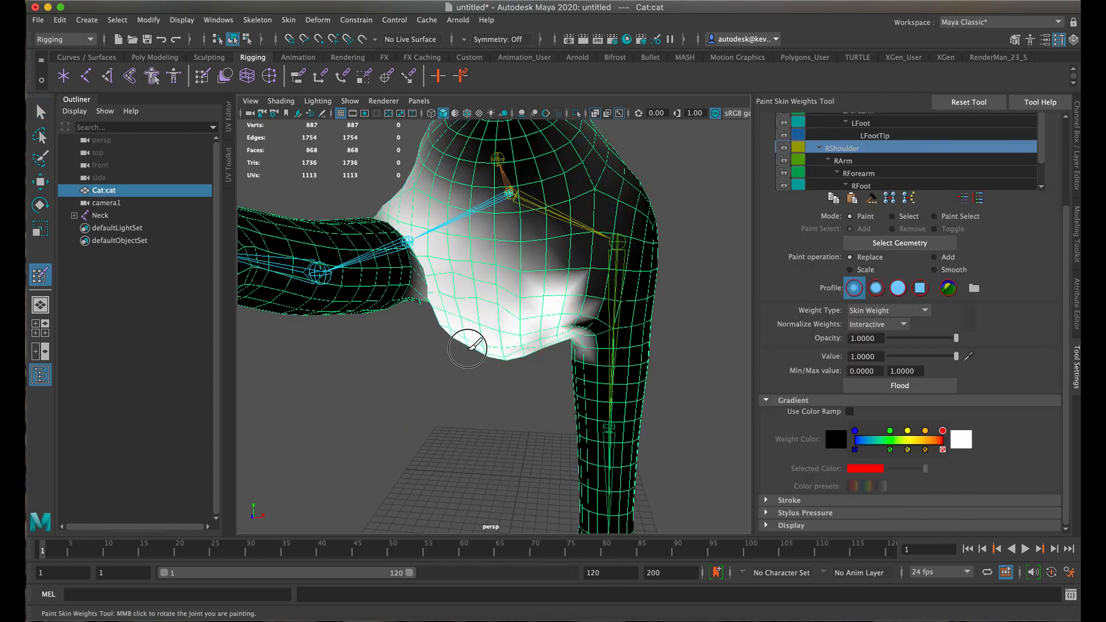
{"action": "mouse_move", "coordinate": [477, 344]}
{"action": "left_mouse_down", "text": "alt"}
{"action": "mouse_move", "coordinate": [461, 341]}
{"action": "mouse_move", "coordinate": [481, 343]}
{"action": "left_mouse_up", "text": "alt"}
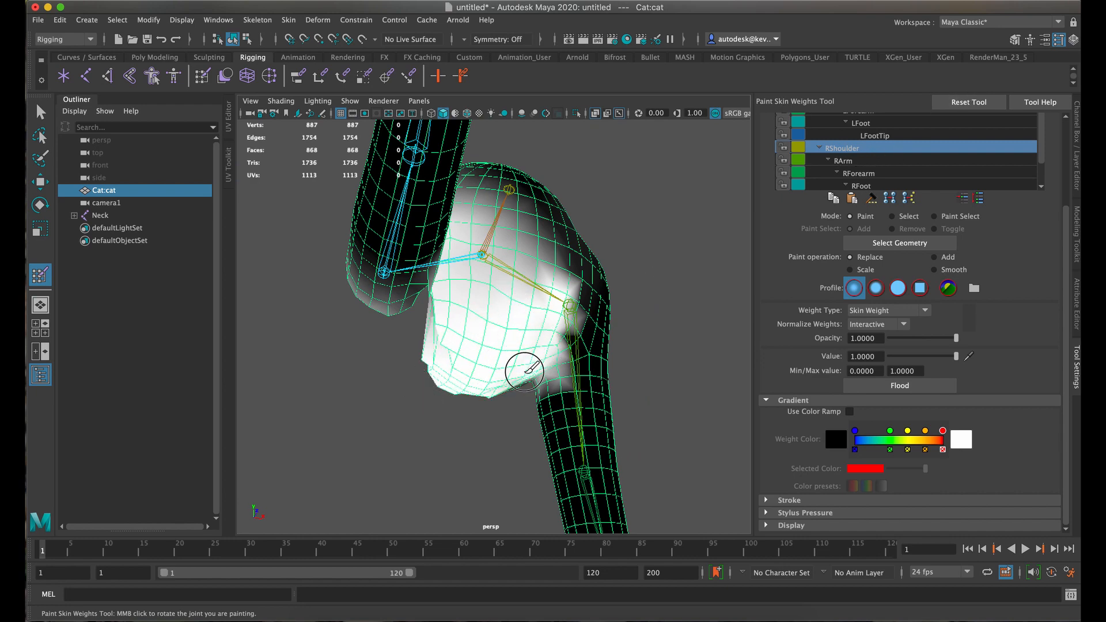
{"action": "mouse_move", "coordinate": [526, 260]}
{"action": "left_mouse_down", "text": "alt"}
{"action": "mouse_move", "coordinate": [501, 272]}
{"action": "mouse_move", "coordinate": [506, 296]}
{"action": "left_mouse_up", "text": "alt"}
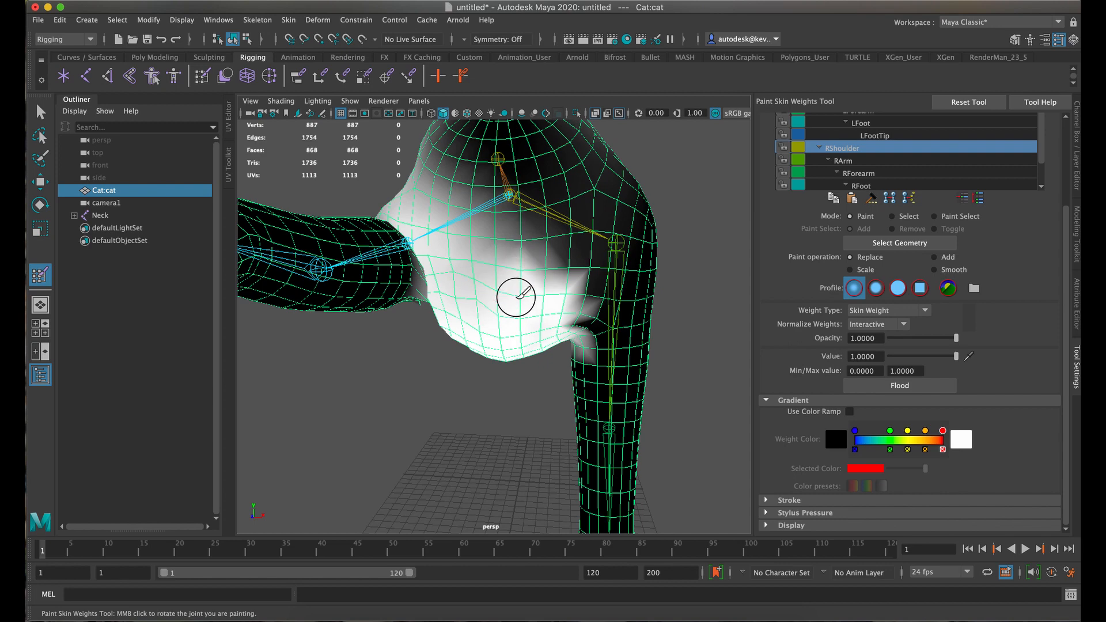
{"action": "mouse_move", "coordinate": [487, 258]}
{"action": "left_mouse_down"}
{"action": "mouse_move", "coordinate": [462, 240]}
{"action": "mouse_move", "coordinate": [477, 301]}
{"action": "mouse_move", "coordinate": [447, 257]}
{"action": "mouse_move", "coordinate": [459, 333]}
{"action": "left_mouse_up"}
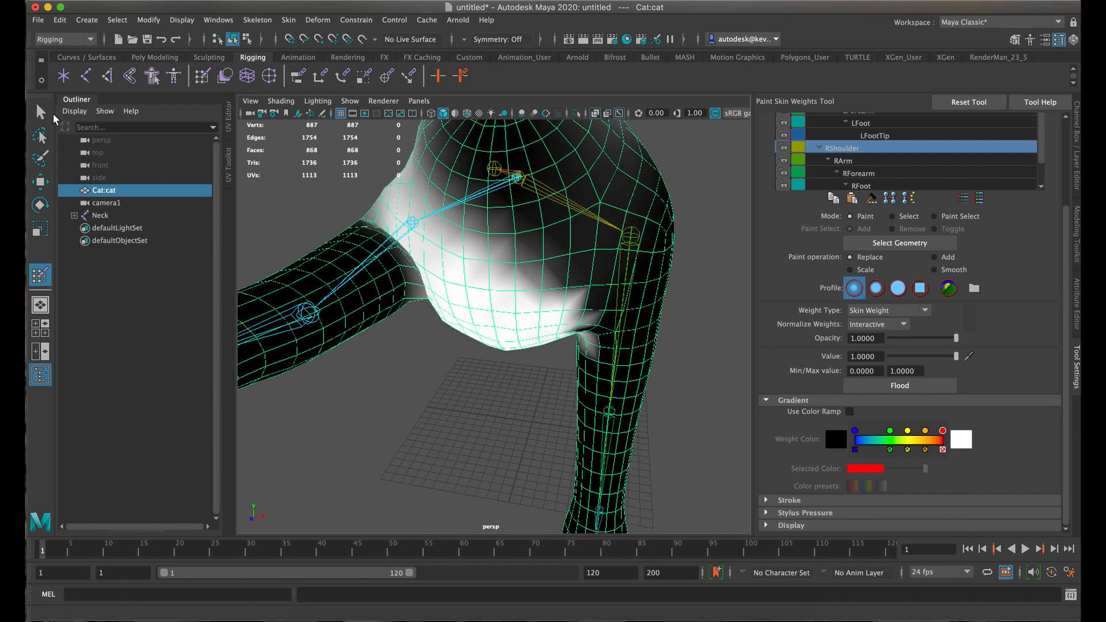
Leave weight painting and select the RArm joint of the raised right front leg.
{"action": "left_click", "coordinate": [40, 111]}
{"action": "left_click", "coordinate": [471, 199]}
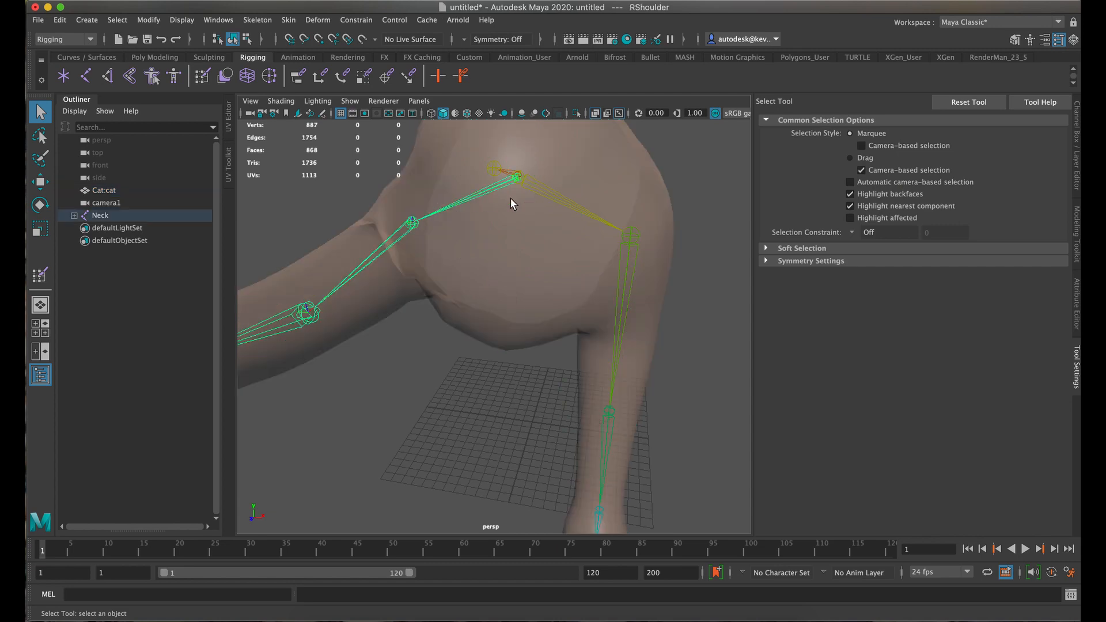
{"action": "scroll", "coordinate": [459, 282], "scroll_direction": "down", "scroll_amount": 4}
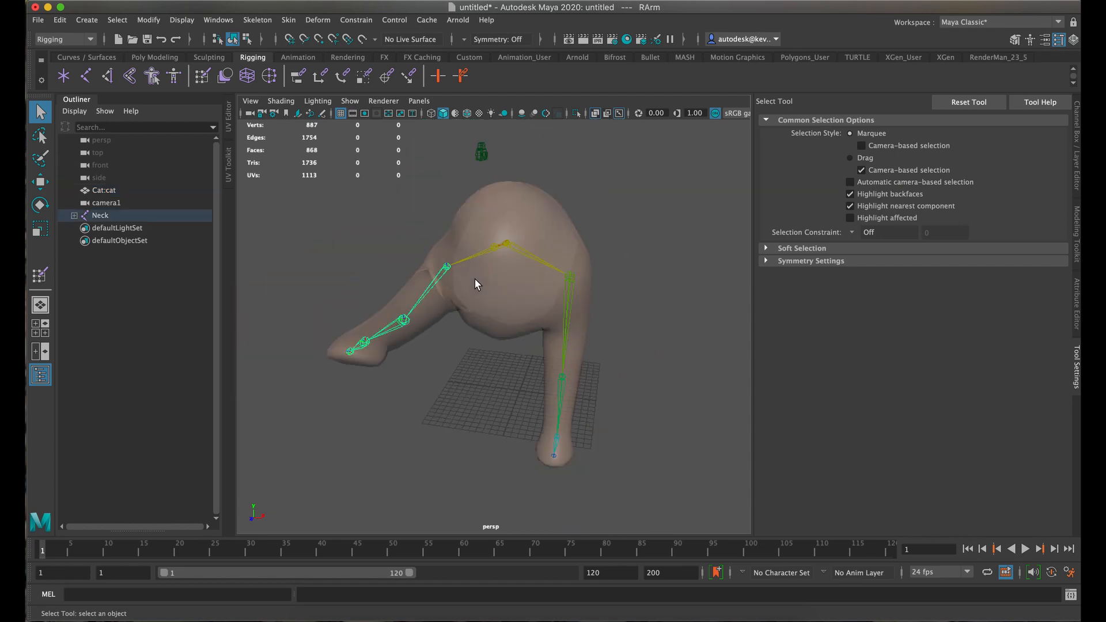
Rotate the RArm joint to swing the right front leg and test how the shoulder deforms.
{"action": "left_click", "coordinate": [45, 209]}
{"action": "left_click_drag", "start_coordinate": [429, 262], "coordinate": [536, 296]}
{"action": "scroll", "coordinate": [499, 267], "scroll_direction": "up", "scroll_amount": 5}
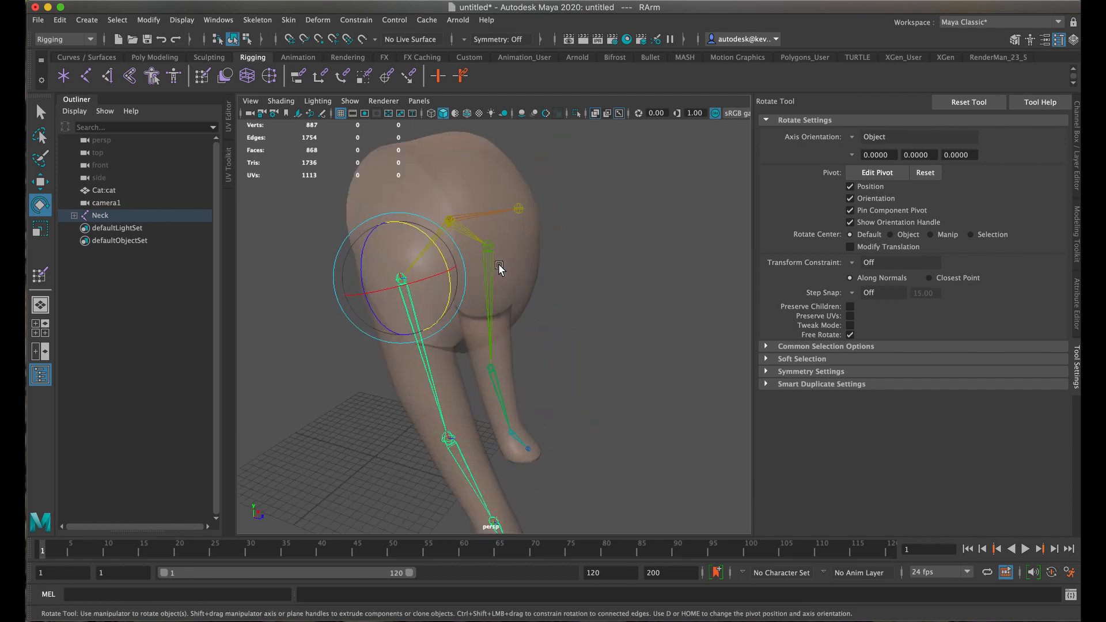
{"action": "middle_click_drag", "start_coordinate": [500, 264], "coordinate": [552, 295], "text": "alt"}
Open the Paint Skin Weights Tool on the cat mesh and adjust the RShoulder influence over the shoulder and chest using Replace.
{"action": "left_click", "coordinate": [488, 235]}
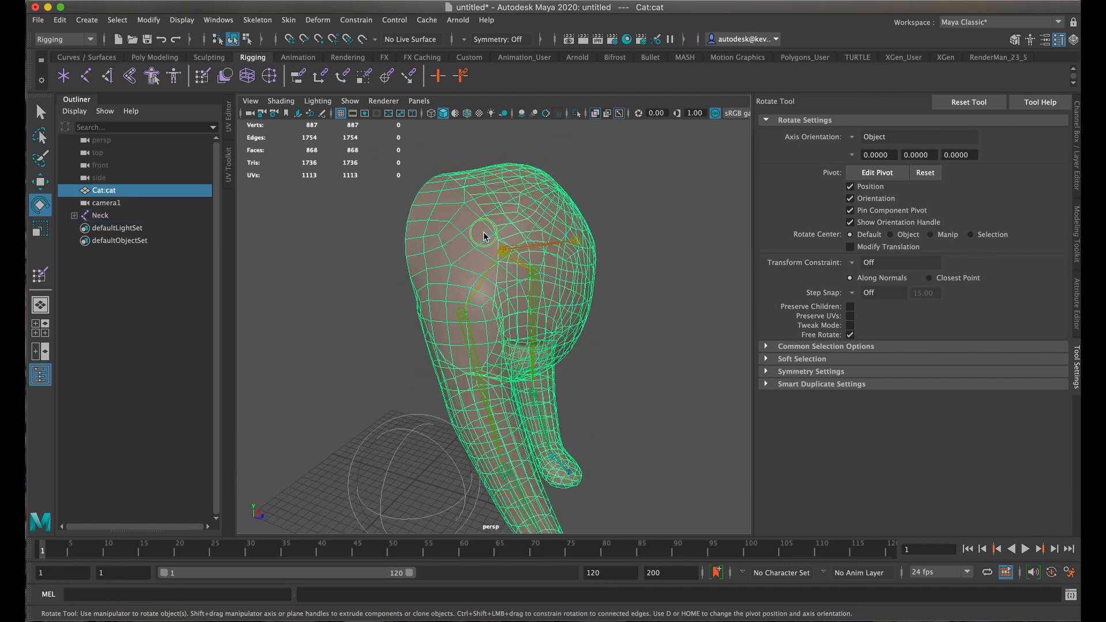
{"action": "right_click_drag", "start_coordinate": [483, 232], "coordinate": [442, 222]}
{"action": "mouse_move", "coordinate": [507, 248]}
{"action": "left_mouse_down", "text": "alt"}
{"action": "mouse_move", "coordinate": [426, 262]}
{"action": "mouse_move", "coordinate": [524, 283]}
{"action": "mouse_move", "coordinate": [537, 274]}
{"action": "mouse_move", "coordinate": [533, 284]}
{"action": "mouse_move", "coordinate": [565, 306]}
{"action": "mouse_move", "coordinate": [680, 290]}
{"action": "mouse_move", "coordinate": [637, 316]}
{"action": "mouse_move", "coordinate": [476, 346]}
{"action": "mouse_move", "coordinate": [365, 291]}
{"action": "mouse_move", "coordinate": [271, 281]}
{"action": "left_mouse_up", "text": "alt"}
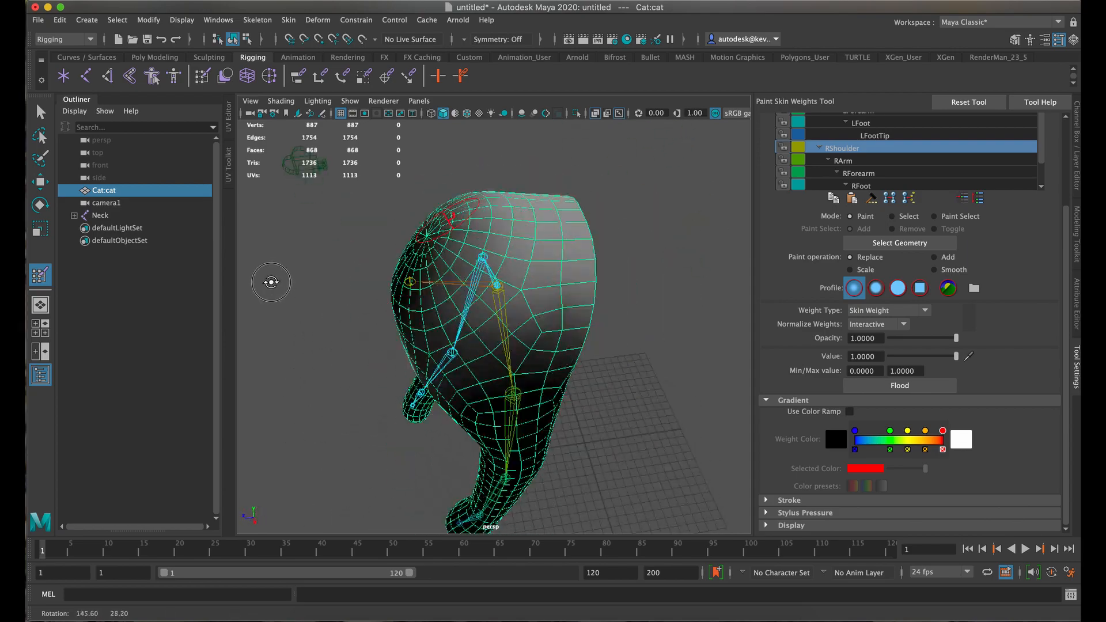
{"action": "mouse_move", "coordinate": [501, 288]}
{"action": "left_mouse_down", "text": "ctrl"}
{"action": "mouse_move", "coordinate": [509, 227]}
{"action": "mouse_move", "coordinate": [502, 242]}
{"action": "left_mouse_up", "text": "ctrl"}
{"action": "left_click_drag", "start_coordinate": [403, 248], "coordinate": [541, 248], "text": "alt"}
{"action": "left_click_drag", "start_coordinate": [546, 190], "coordinate": [501, 225], "text": "ctrl"}
{"action": "left_click_drag", "start_coordinate": [501, 247], "coordinate": [570, 248], "text": "alt"}
Leave weight painting, select the RArm joint and rotate it to check the shoulder deformation.
{"action": "left_click", "coordinate": [39, 113]}
{"action": "left_click", "coordinate": [442, 336]}
{"action": "key", "text": "e"}
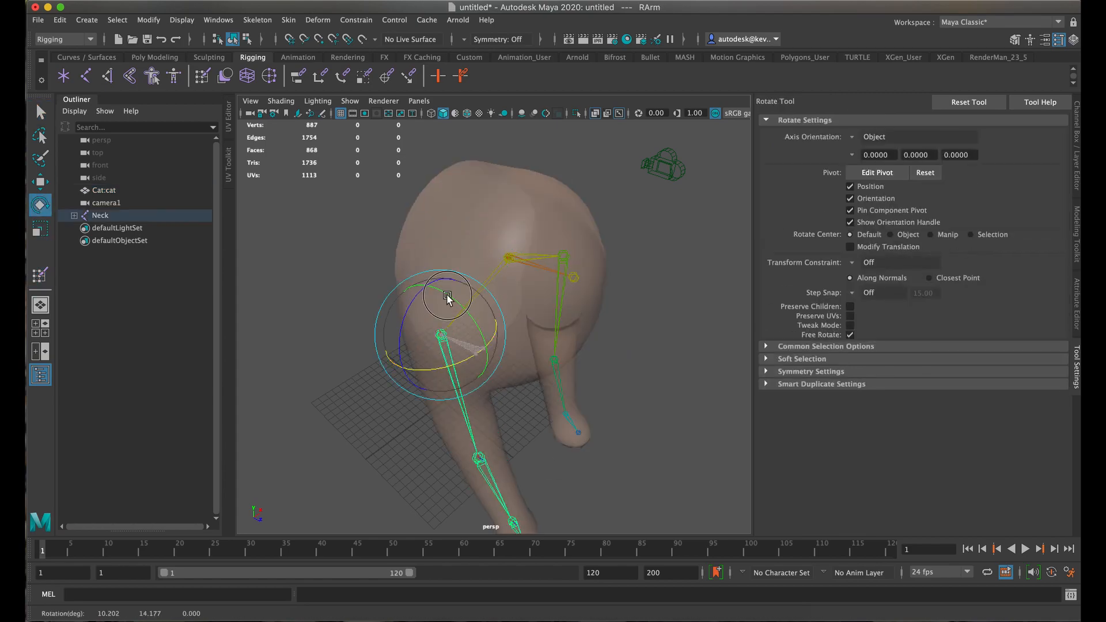
{"action": "left_click_drag", "start_coordinate": [447, 301], "coordinate": [425, 279], "text": "alt"}
Add the cat mesh to the selection, paint the RShoulder weights at reduced opacity, and test them by rotating the RArm joint.
{"action": "left_click", "coordinate": [425, 279], "text": "shift"}
{"action": "key", "text": "y"}
{"action": "mouse_move", "coordinate": [382, 222]}
{"action": "left_mouse_down", "text": "ctrl"}
{"action": "mouse_move", "coordinate": [405, 234]}
{"action": "mouse_move", "coordinate": [447, 383]}
{"action": "left_mouse_up", "text": "ctrl"}
{"action": "left_click_drag", "start_coordinate": [446, 369], "coordinate": [573, 361], "text": "alt"}
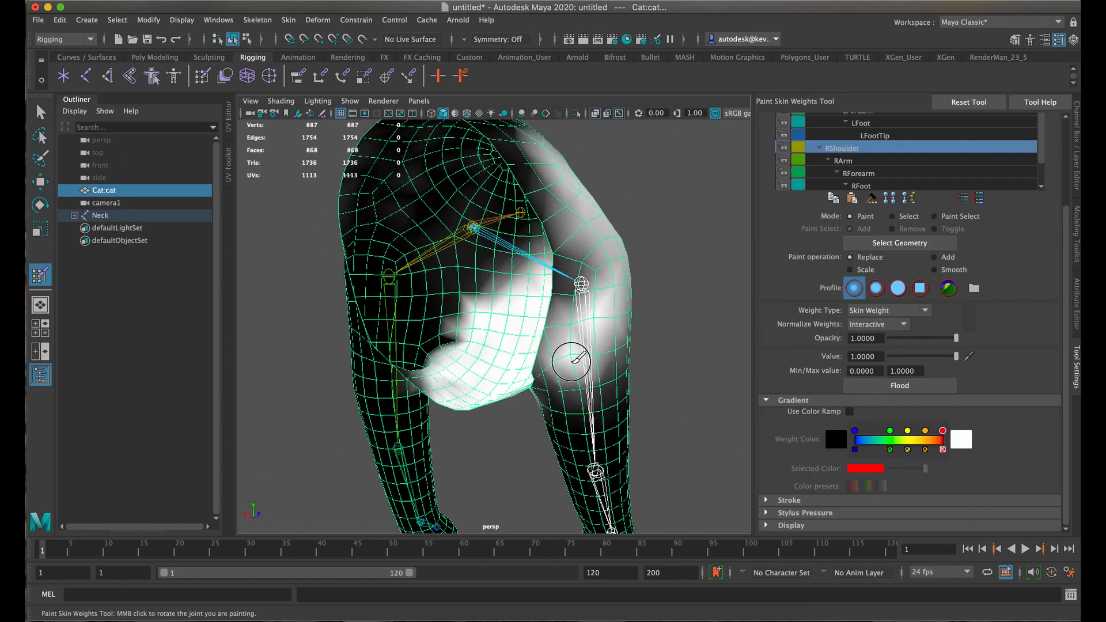
{"action": "left_click_drag", "start_coordinate": [957, 338], "coordinate": [898, 338]}
{"action": "left_click_drag", "start_coordinate": [622, 323], "coordinate": [546, 284], "text": "alt"}
{"action": "mouse_move", "coordinate": [628, 300]}
{"action": "left_mouse_down", "text": "alt"}
{"action": "mouse_move", "coordinate": [551, 327]}
{"action": "mouse_move", "coordinate": [582, 323]}
{"action": "left_mouse_up", "text": "alt"}
{"action": "key", "text": "e"}
{"action": "mouse_move", "coordinate": [461, 308]}
{"action": "left_mouse_down"}
{"action": "mouse_move", "coordinate": [471, 325]}
{"action": "mouse_move", "coordinate": [461, 266]}
{"action": "left_mouse_up"}
Resume weight painting on the cat mesh and refine the RShoulder influence around the upper chest.
{"action": "key", "text": "q"}
{"action": "right_click_drag", "start_coordinate": [521, 199], "coordinate": [484, 178]}
{"action": "mouse_move", "coordinate": [443, 199]}
{"action": "left_mouse_down"}
{"action": "mouse_move", "coordinate": [492, 206]}
{"action": "mouse_move", "coordinate": [409, 237]}
{"action": "left_mouse_up"}
{"action": "left_click_drag", "start_coordinate": [472, 248], "coordinate": [393, 275], "text": "alt"}
{"action": "mouse_move", "coordinate": [268, 263]}
{"action": "left_mouse_down", "text": "alt"}
{"action": "mouse_move", "coordinate": [548, 309]}
{"action": "mouse_move", "coordinate": [395, 365]}
{"action": "mouse_move", "coordinate": [259, 230]}
{"action": "left_mouse_up", "text": "alt"}
{"action": "mouse_move", "coordinate": [259, 231]}
{"action": "left_mouse_down", "text": "ctrl"}
{"action": "mouse_move", "coordinate": [242, 239]}
{"action": "mouse_move", "coordinate": [507, 271]}
{"action": "left_mouse_up", "text": "ctrl"}
Smooth the RShoulder weights between the right shoulder and the chest with the Smooth paint operation.
{"action": "left_click", "coordinate": [945, 396]}
{"action": "left_click_drag", "start_coordinate": [406, 334], "coordinate": [470, 328]}
{"action": "left_click_drag", "start_coordinate": [470, 329], "coordinate": [519, 307], "text": "alt"}
{"action": "scroll", "coordinate": [239, 259], "scroll_direction": "up", "scroll_amount": 5}
{"action": "scroll", "coordinate": [506, 358], "scroll_direction": "down", "scroll_amount": 5}
{"action": "scroll", "coordinate": [521, 302], "scroll_direction": "up", "scroll_amount": 3}
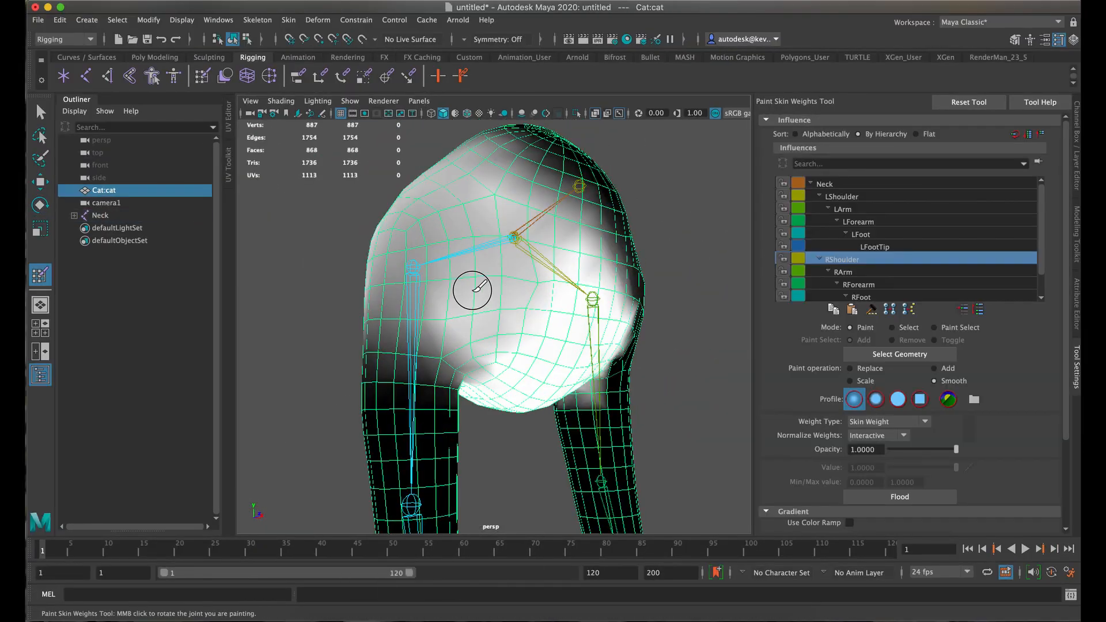
{"action": "left_click_drag", "start_coordinate": [469, 286], "coordinate": [455, 334]}
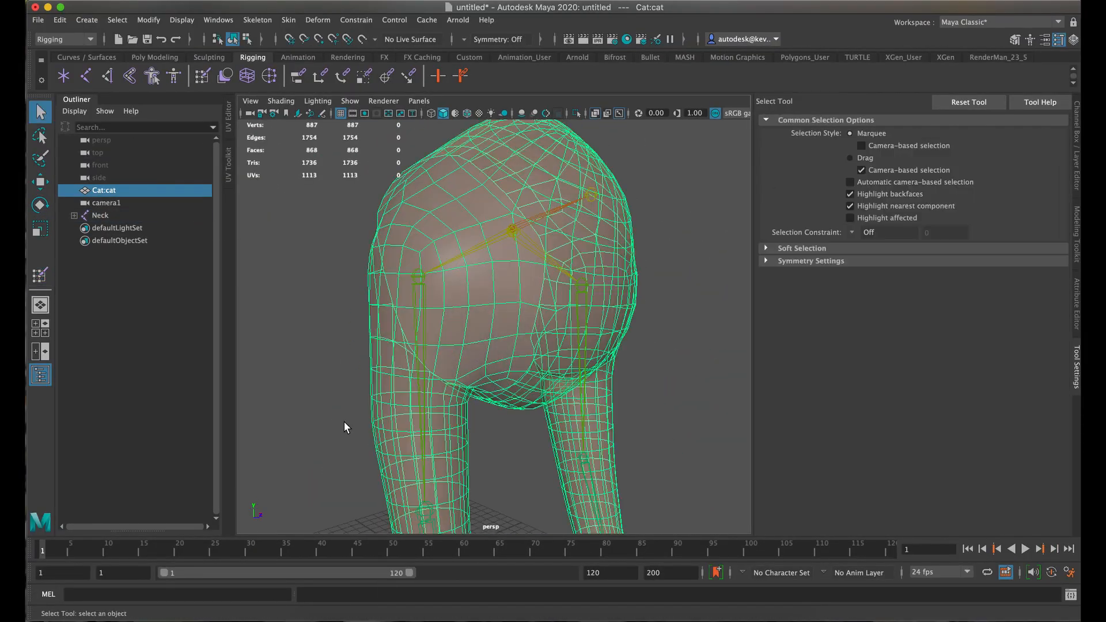
Raise the right front leg with the RArm joint and show the shoulder-crease vertices' smooth skin weights in the Component Editor.
{"action": "right_click_drag", "start_coordinate": [554, 278], "coordinate": [514, 259]}
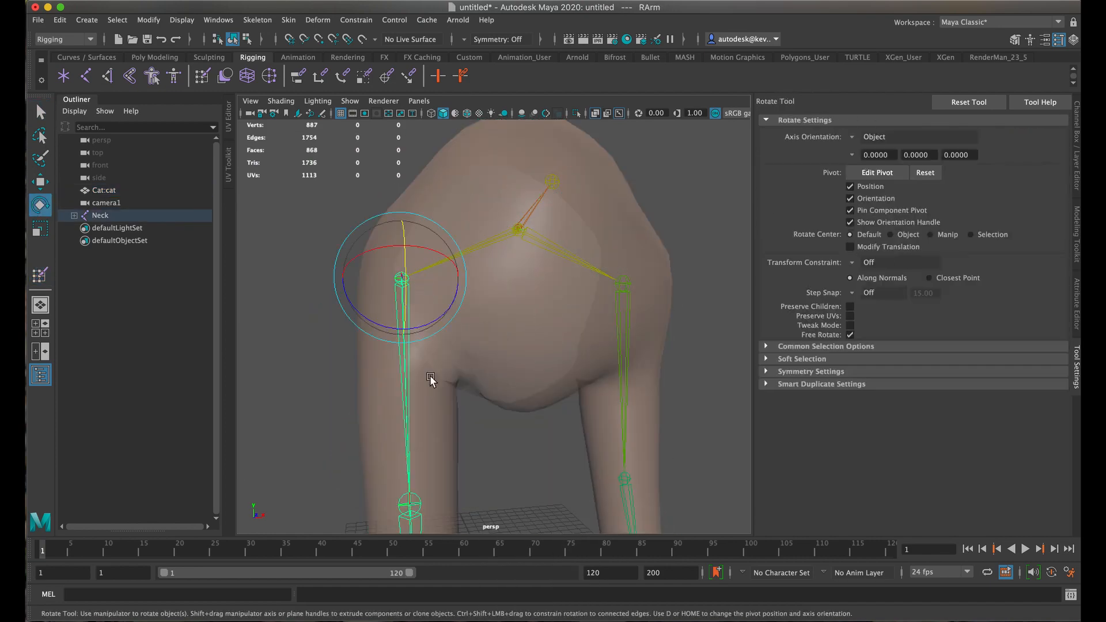
{"action": "left_click_drag", "start_coordinate": [461, 271], "coordinate": [482, 249]}
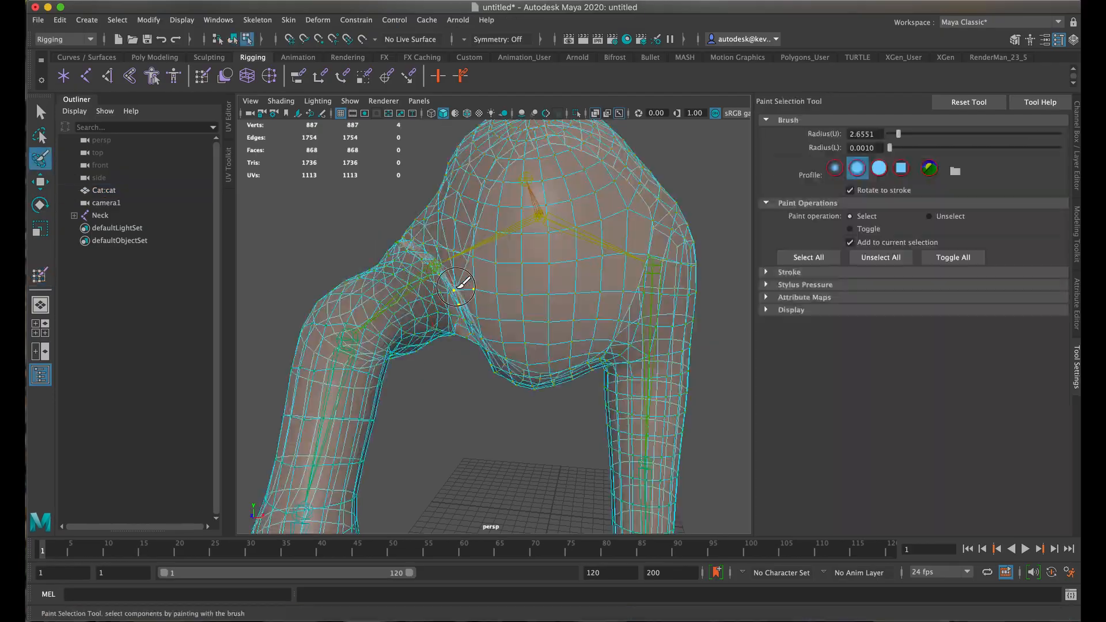
{"action": "left_click", "coordinate": [218, 20]}
{"action": "mouse_move", "coordinate": [248, 64]}
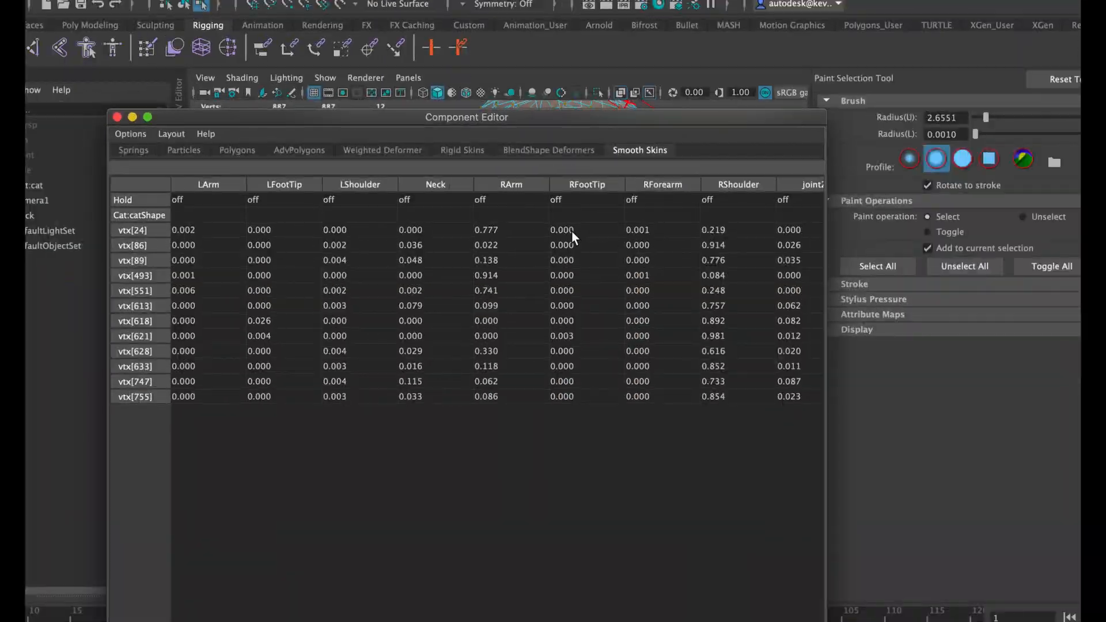
{"action": "left_click", "coordinate": [273, 226]}
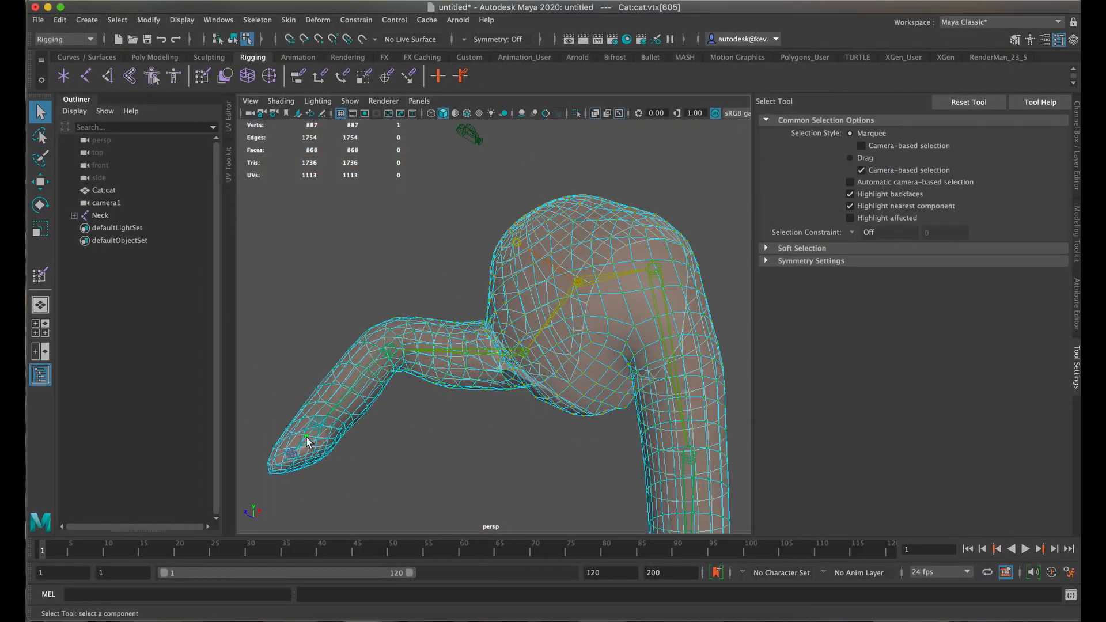
Return to object mode and rotate the RArm joint forward to test the corrected shoulder weights.
{"action": "right_click_drag", "start_coordinate": [499, 286], "coordinate": [499, 444]}
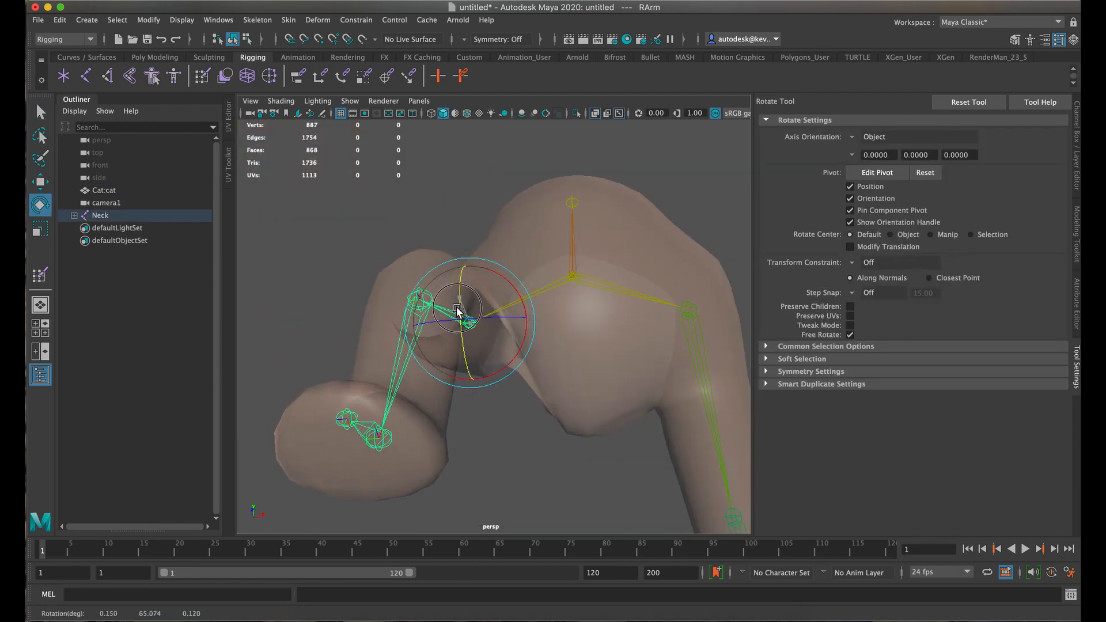
{"action": "mouse_move", "coordinate": [458, 311]}
{"action": "left_mouse_down"}
{"action": "mouse_move", "coordinate": [474, 300]}
{"action": "mouse_move", "coordinate": [481, 378]}
{"action": "mouse_move", "coordinate": [472, 348]}
{"action": "mouse_move", "coordinate": [472, 370]}
{"action": "left_mouse_up"}
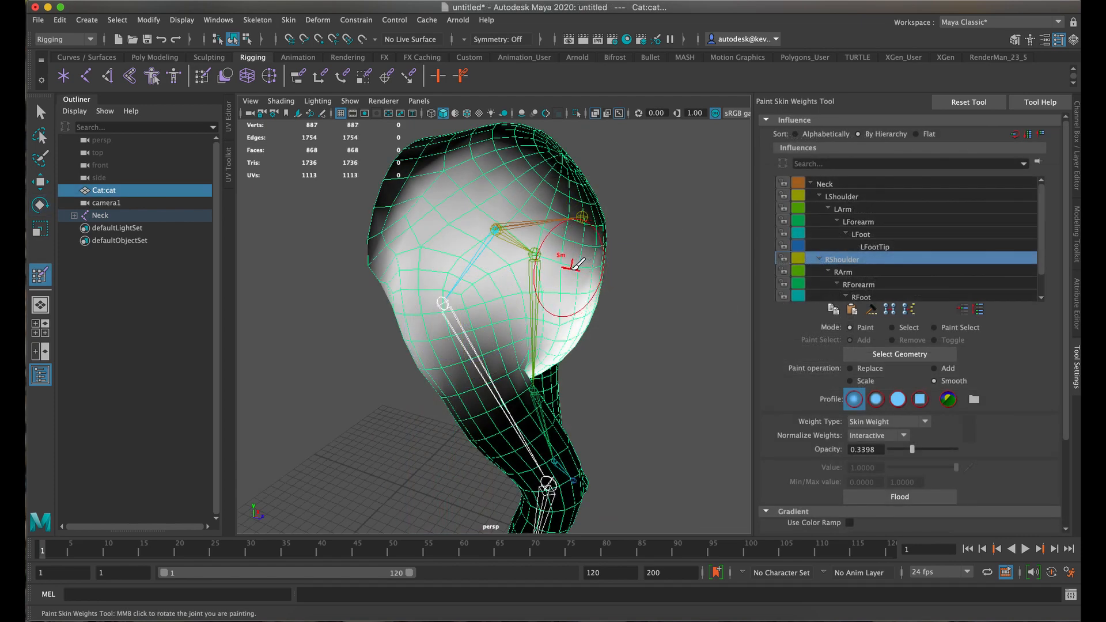
{"action": "left_click_drag", "start_coordinate": [543, 304], "coordinate": [472, 248], "text": "alt"}
{"action": "left_click", "coordinate": [40, 205]}
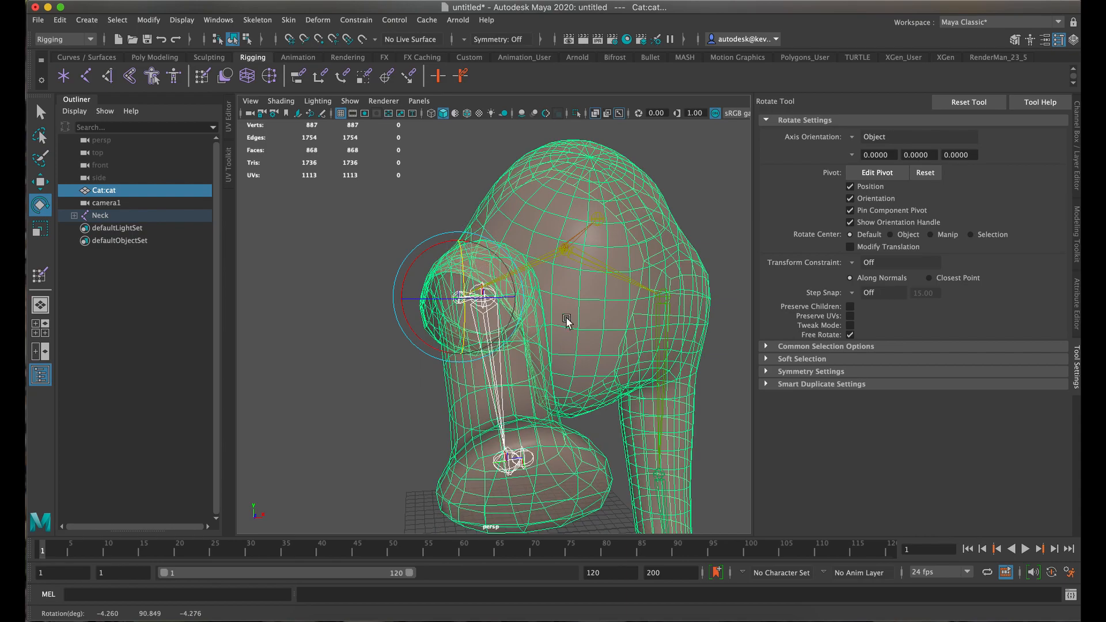
Examine the folded mesh around the right shoulder joint from close up and from several angles.
{"action": "left_click_drag", "start_coordinate": [596, 345], "coordinate": [552, 308], "text": "alt"}
{"action": "scroll", "coordinate": [549, 321], "scroll_direction": "up", "scroll_amount": 5}
{"action": "scroll", "coordinate": [549, 320], "scroll_direction": "up", "scroll_amount": 5}
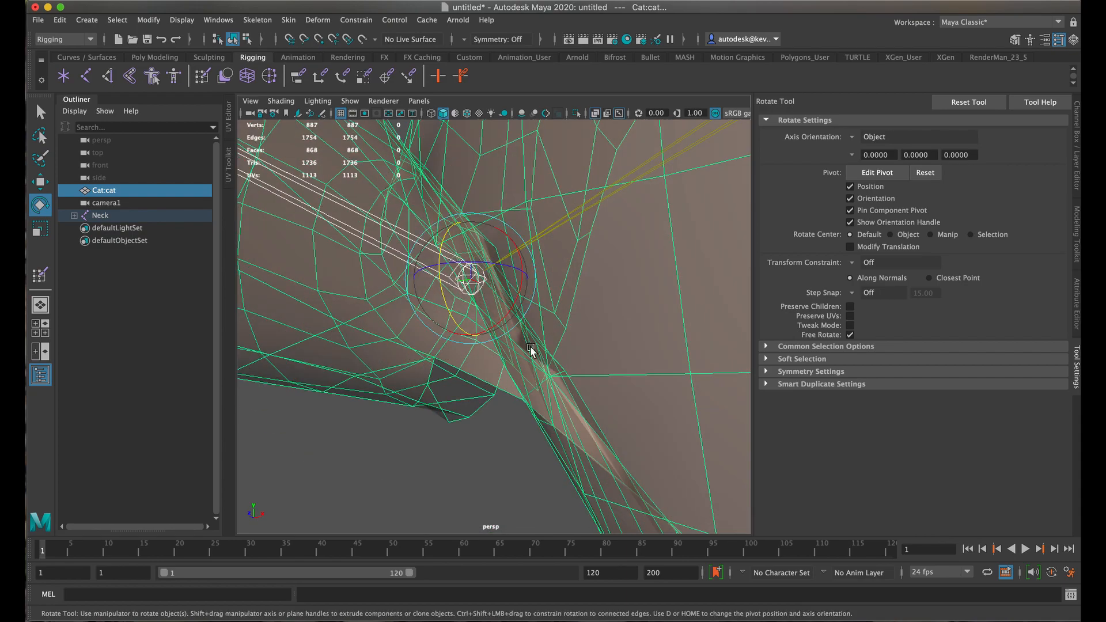
{"action": "left_click_drag", "start_coordinate": [470, 388], "coordinate": [560, 405], "text": "alt"}
{"action": "scroll", "coordinate": [563, 392], "scroll_direction": "down", "scroll_amount": 5}
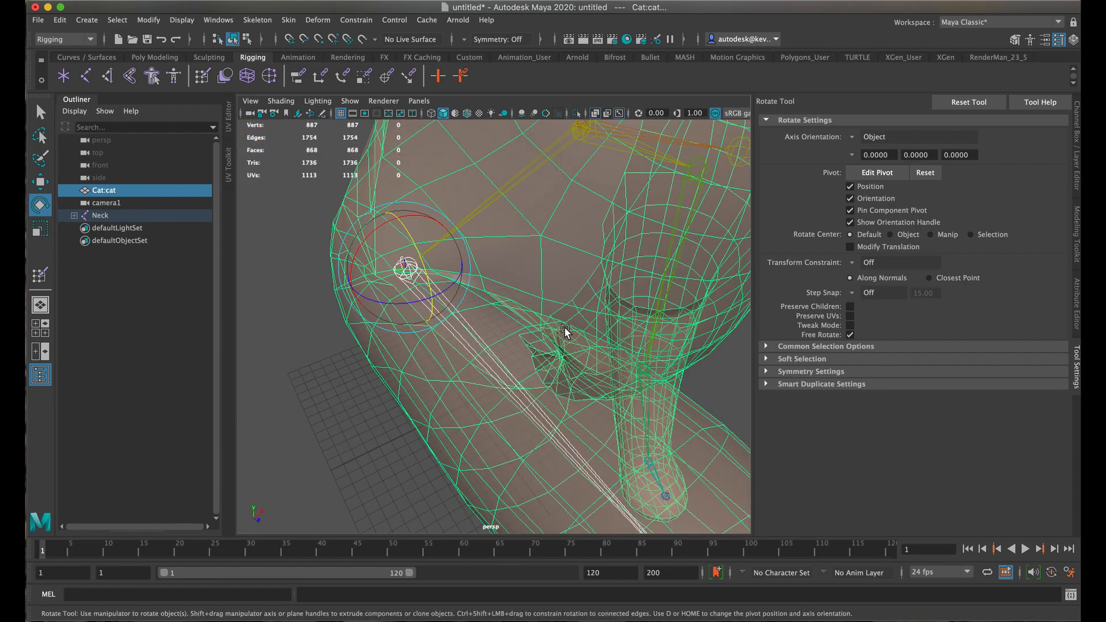
{"action": "left_click_drag", "start_coordinate": [519, 311], "coordinate": [676, 279], "text": "alt"}
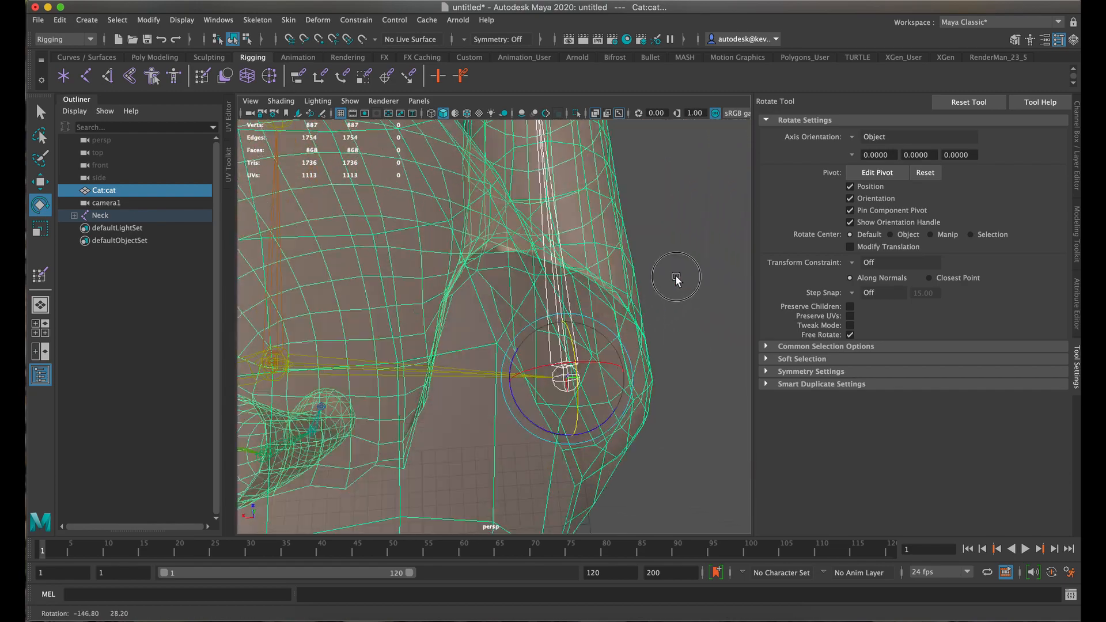
{"action": "scroll", "coordinate": [630, 304], "scroll_direction": "down", "scroll_amount": 8}
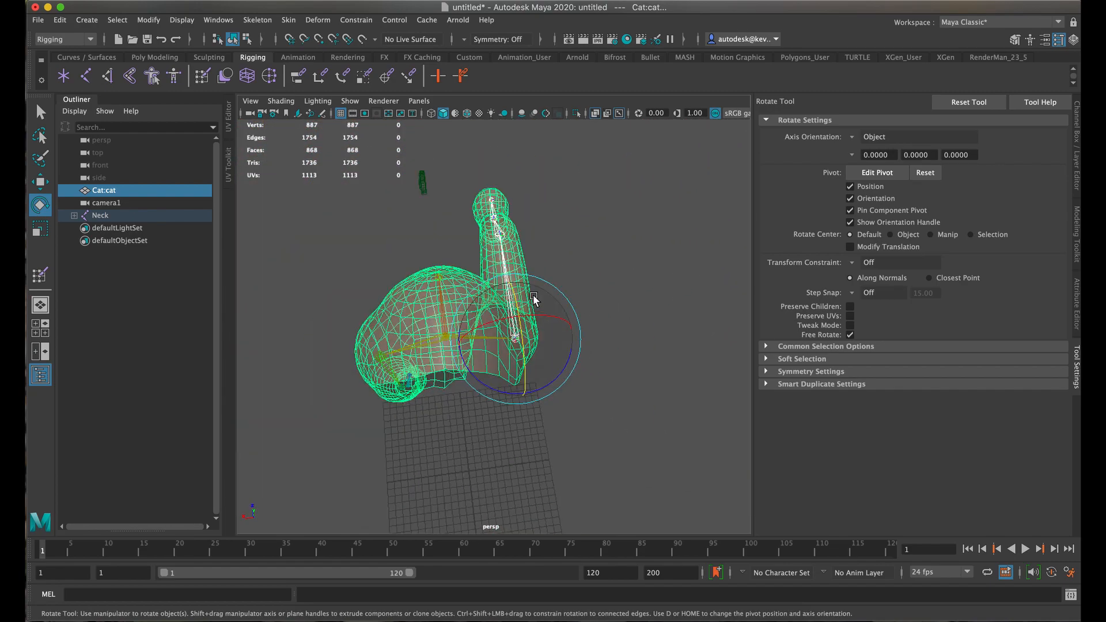
Switch the maximized side view to look through camera1 and pull the camera back to show the cat.
{"action": "key", "text": "space"}
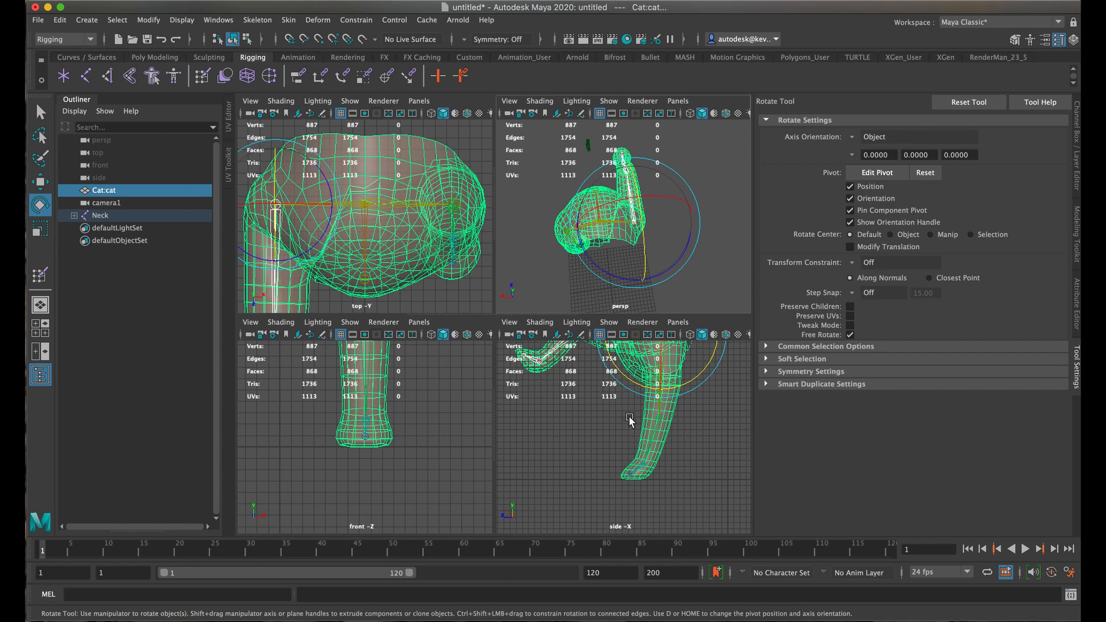
{"action": "key", "text": "space"}
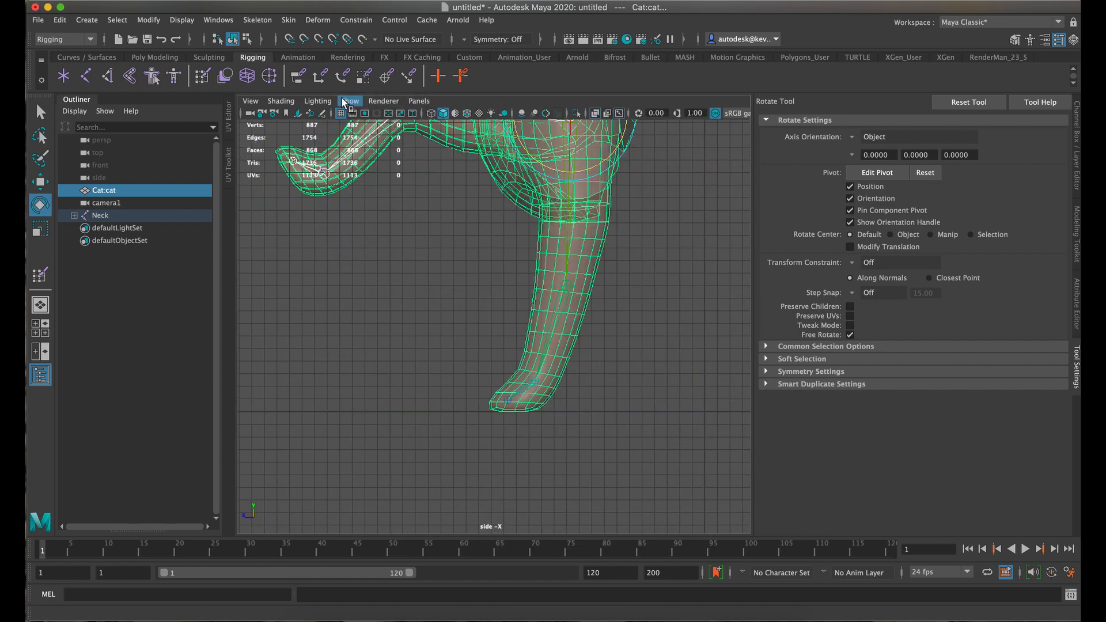
{"action": "left_click", "coordinate": [394, 102]}
{"action": "mouse_move", "coordinate": [422, 101]}
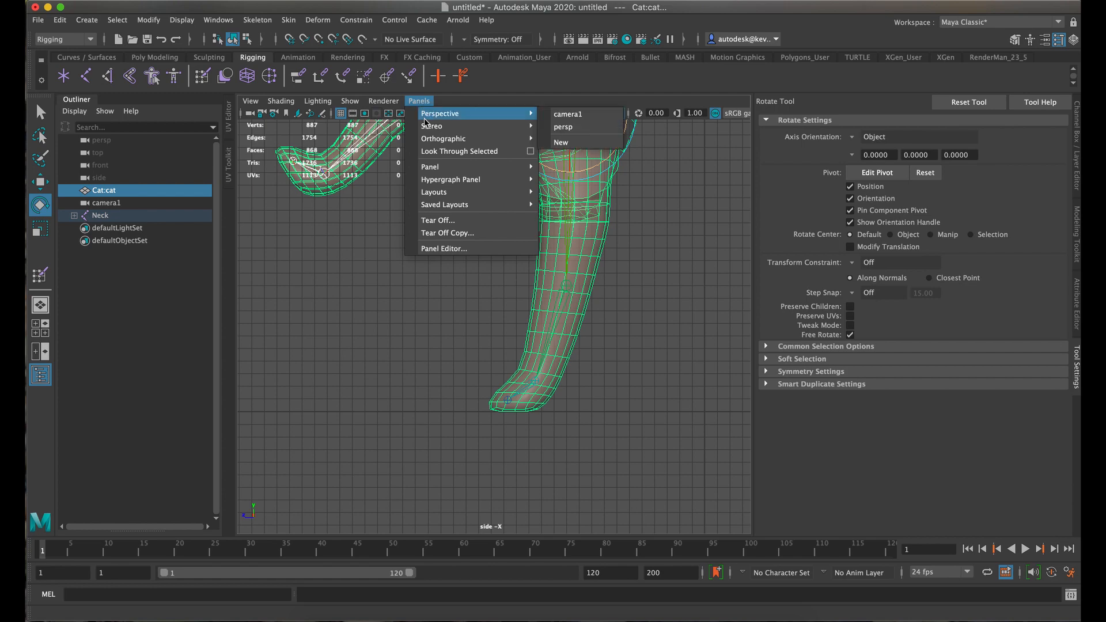
{"action": "left_click", "coordinate": [568, 115]}
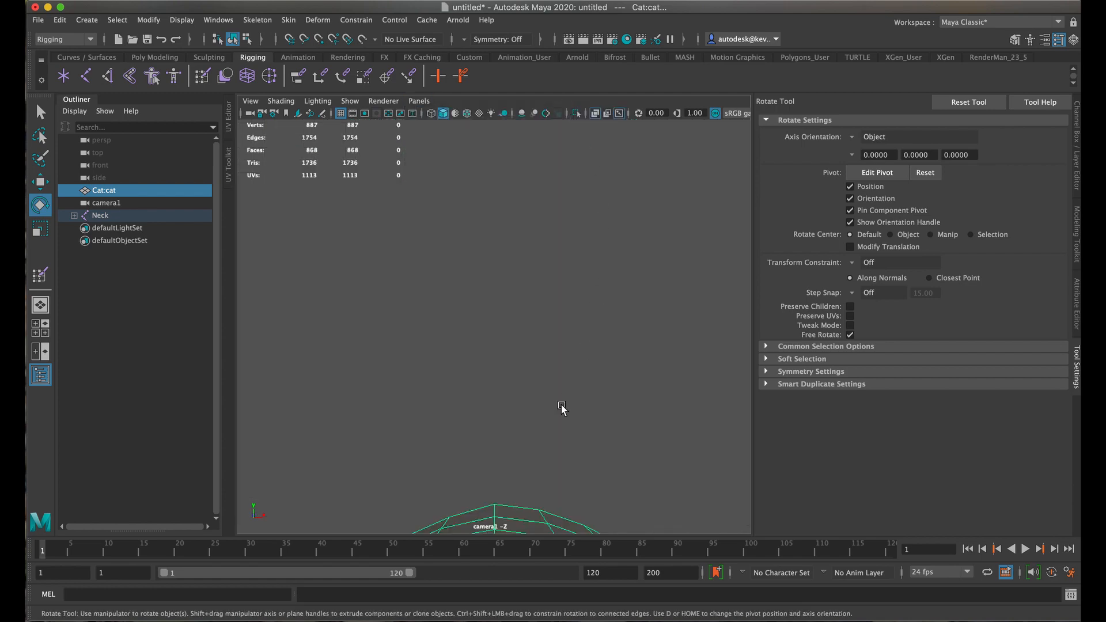
{"action": "scroll", "coordinate": [543, 428], "scroll_direction": "down", "scroll_amount": 10}
{"action": "scroll", "coordinate": [544, 428], "scroll_direction": "up", "scroll_amount": 4}
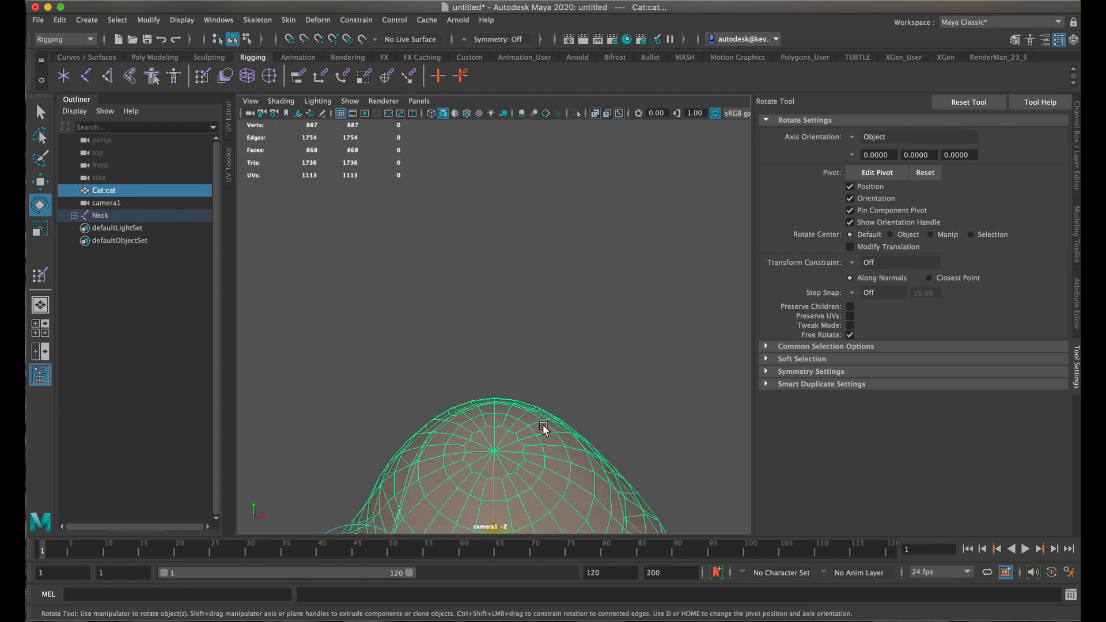
{"action": "scroll", "coordinate": [543, 427], "scroll_direction": "down", "scroll_amount": 6}
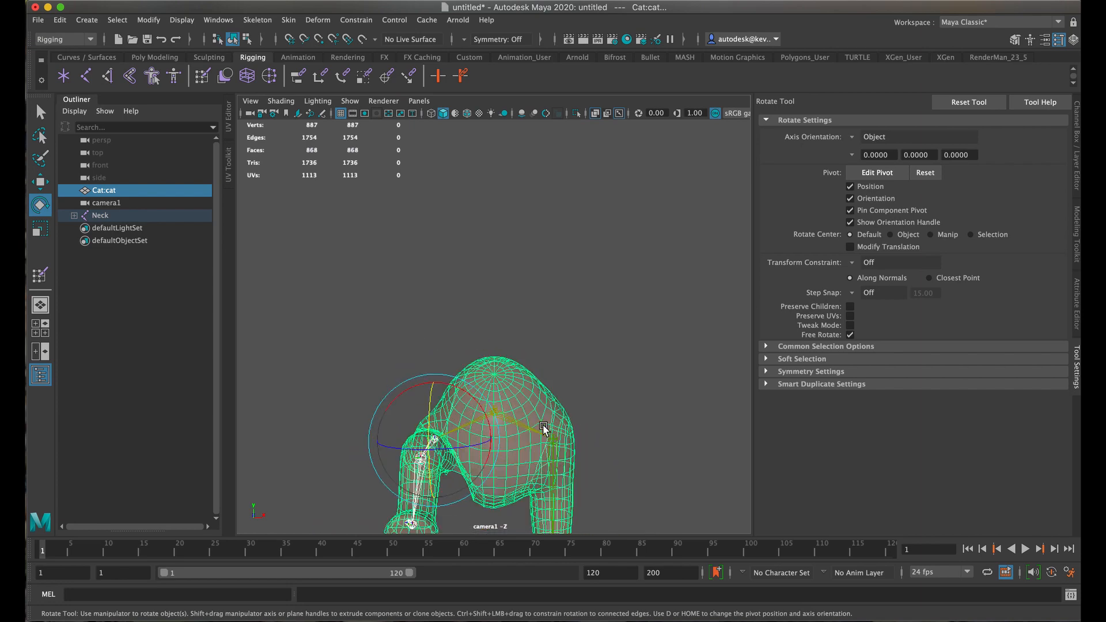
{"action": "scroll", "coordinate": [543, 427], "scroll_direction": "up", "scroll_amount": 2}
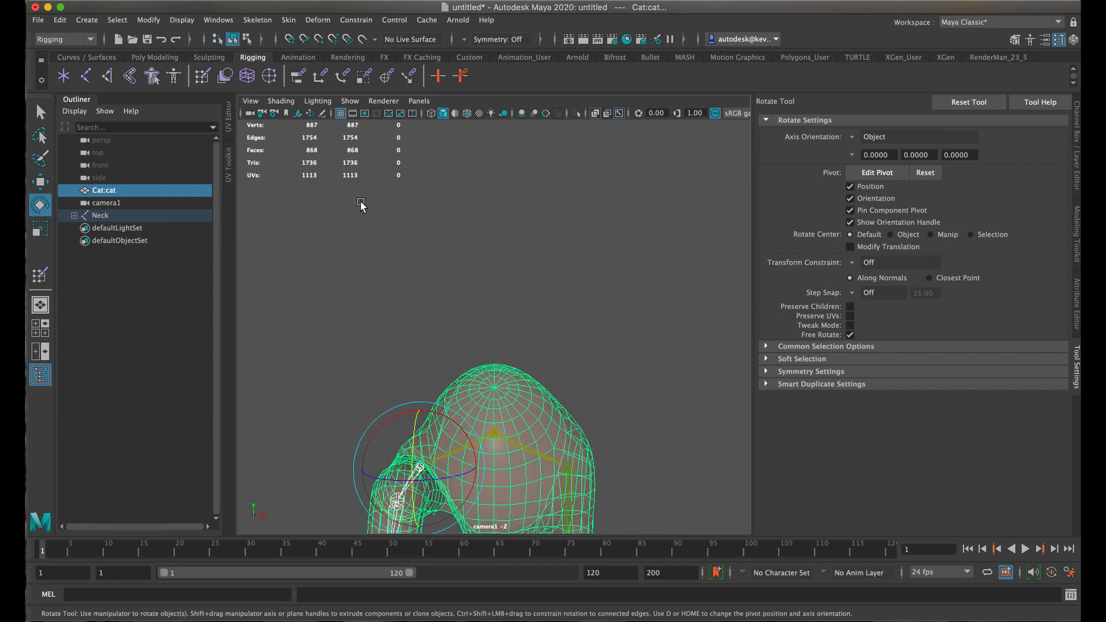
Maximize the front view, frame the cat and select camera1 above it.
{"action": "key", "text": "space"}
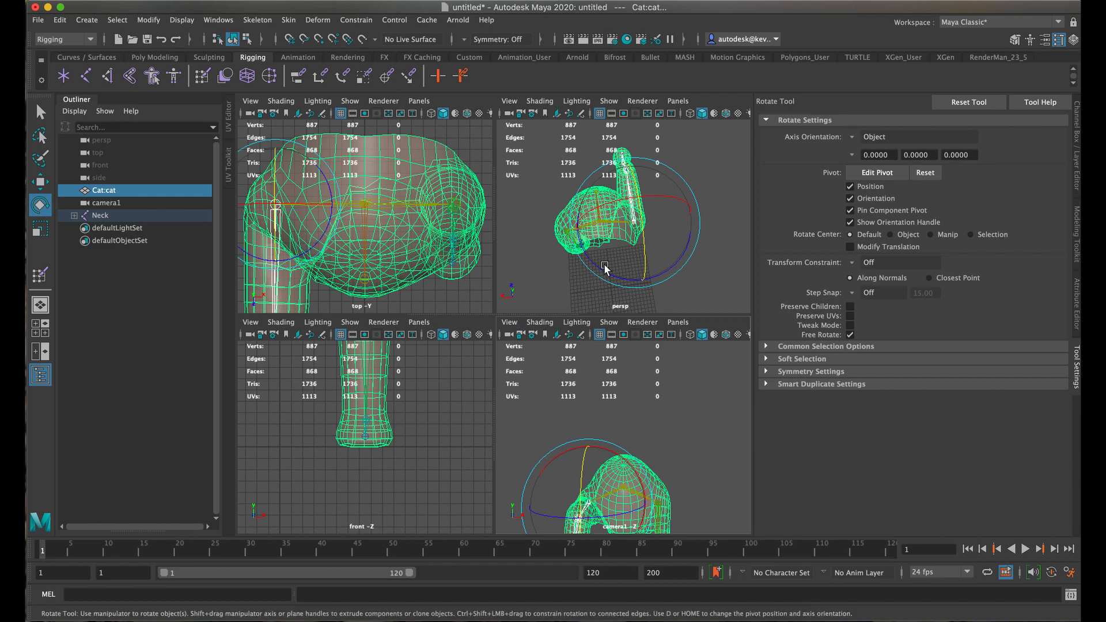
{"action": "key", "text": "space"}
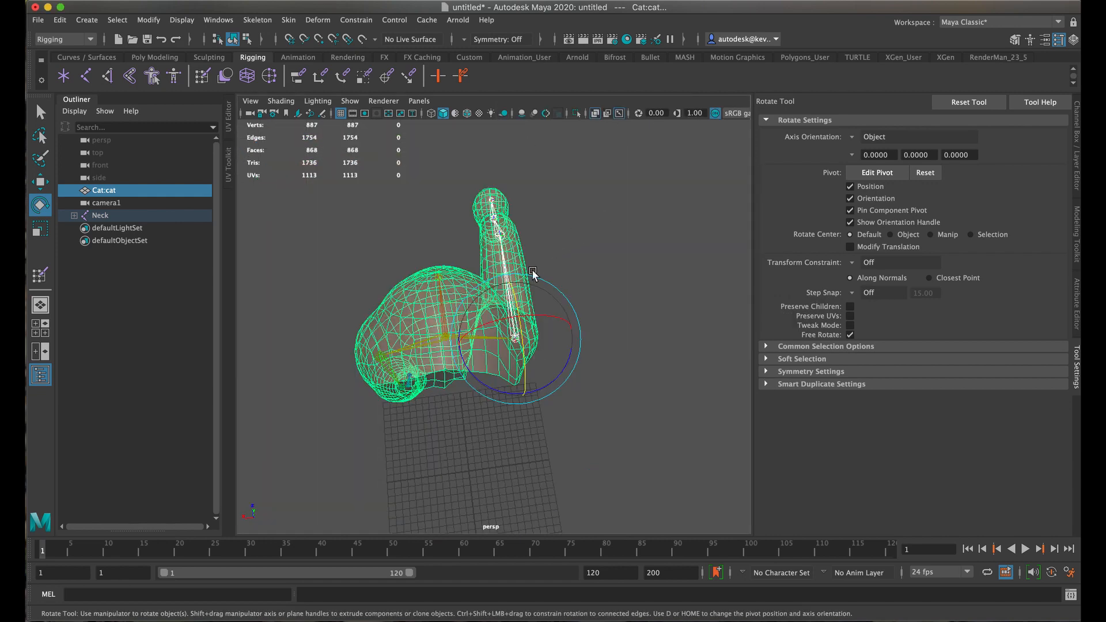
{"action": "key", "text": "space"}
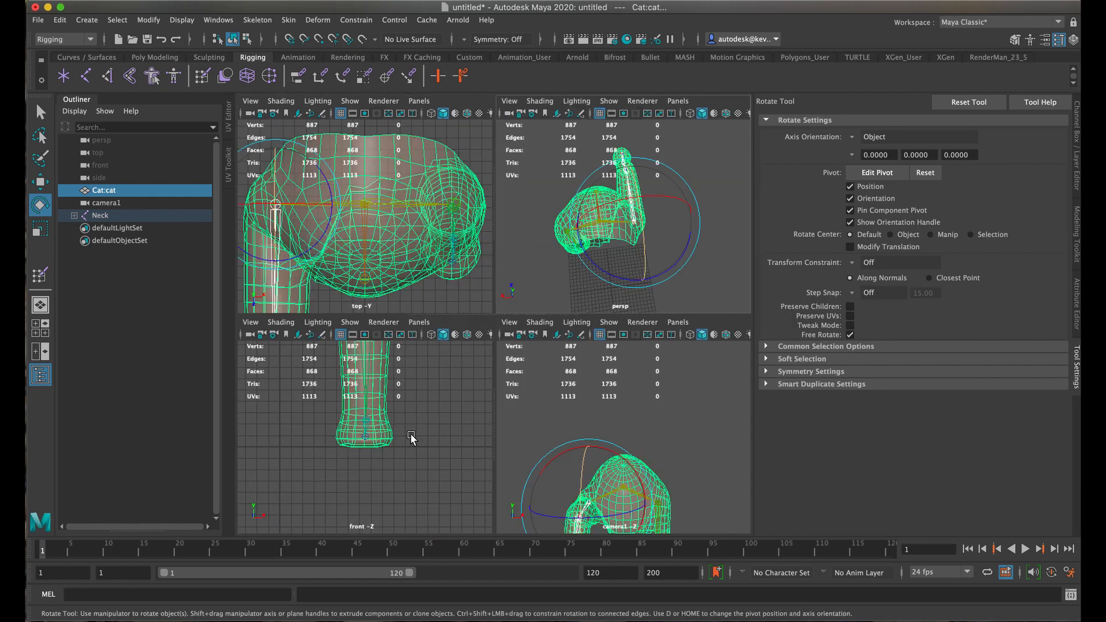
{"action": "key", "text": "space"}
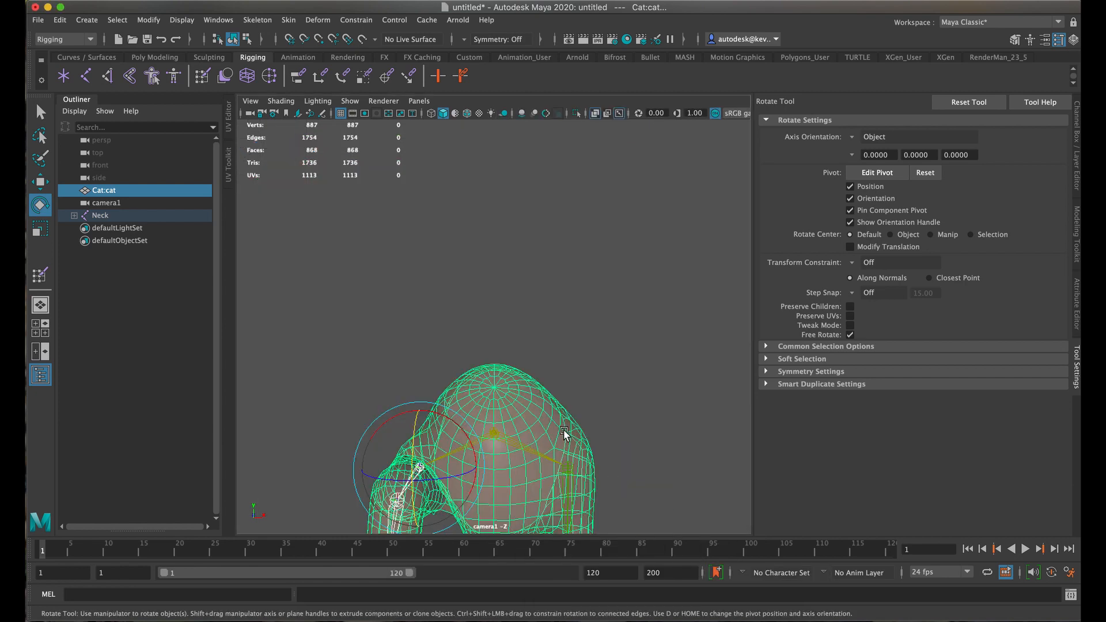
{"action": "key", "text": "space"}
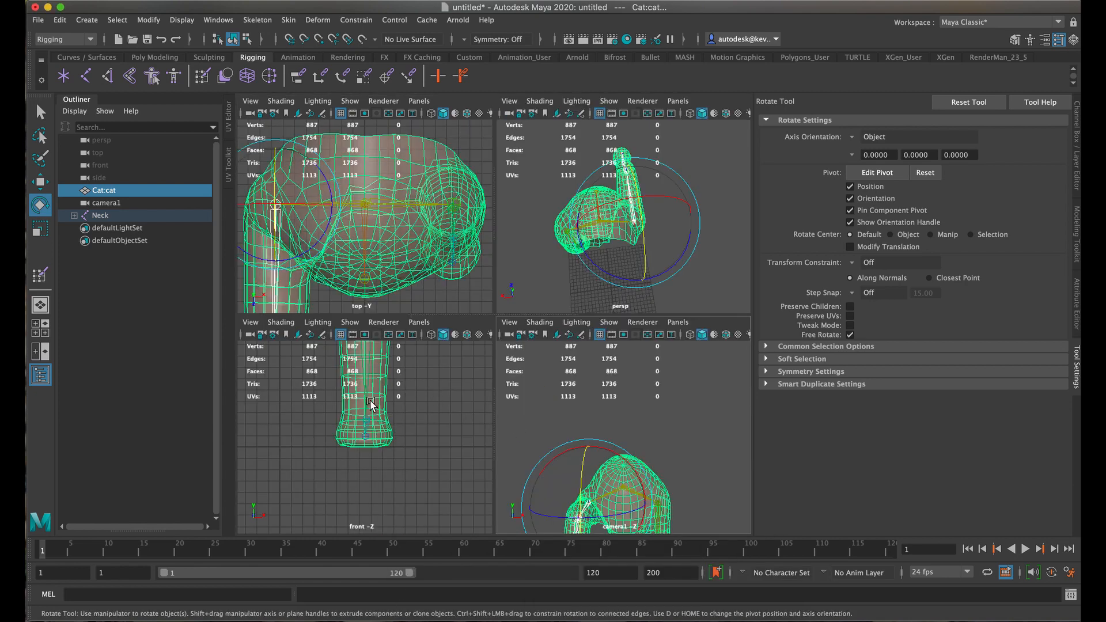
{"action": "key", "text": "space"}
{"action": "key", "text": "f"}
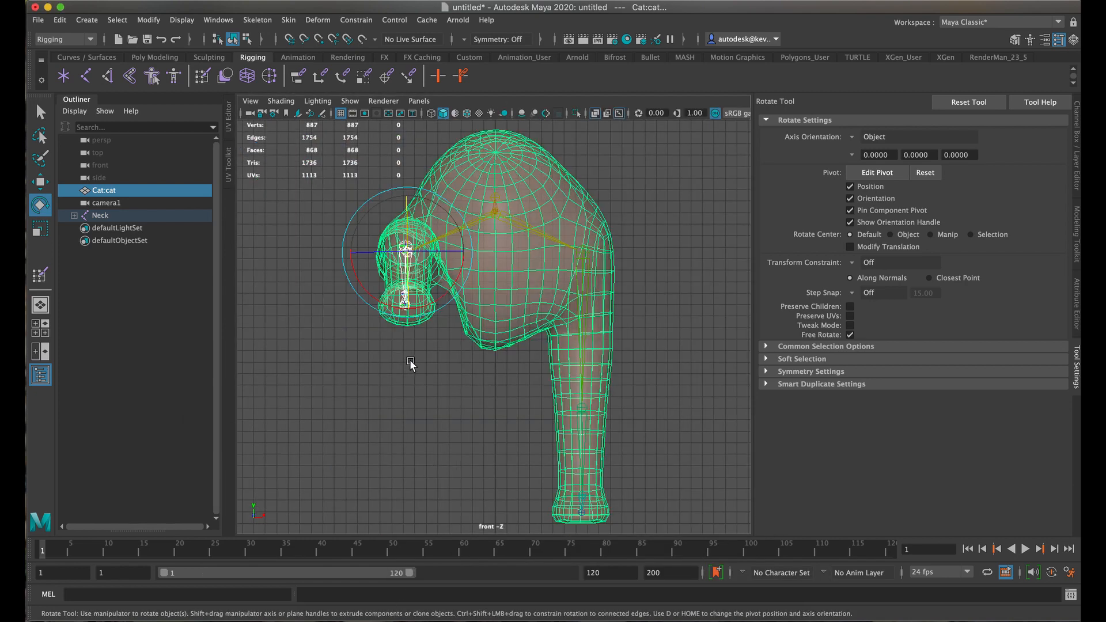
{"action": "scroll", "coordinate": [526, 299], "scroll_direction": "down", "scroll_amount": 4}
{"action": "left_click", "coordinate": [495, 167]}
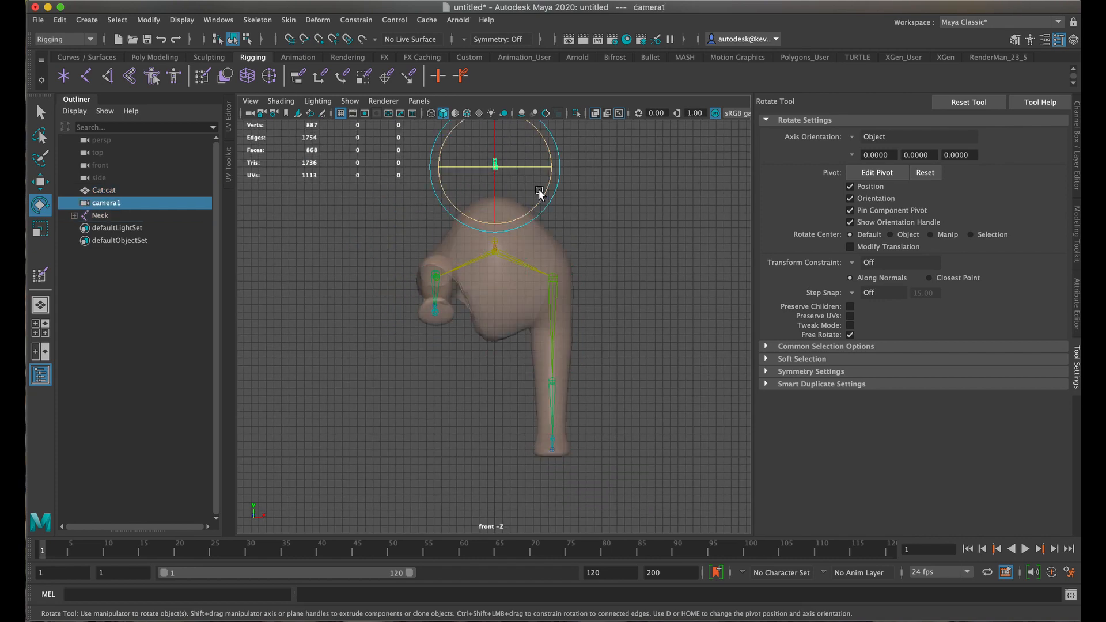
In the maximized top view, frame the cat with camera1 and move camera1 along Z to just in front of the chest.
{"action": "key", "text": "space"}
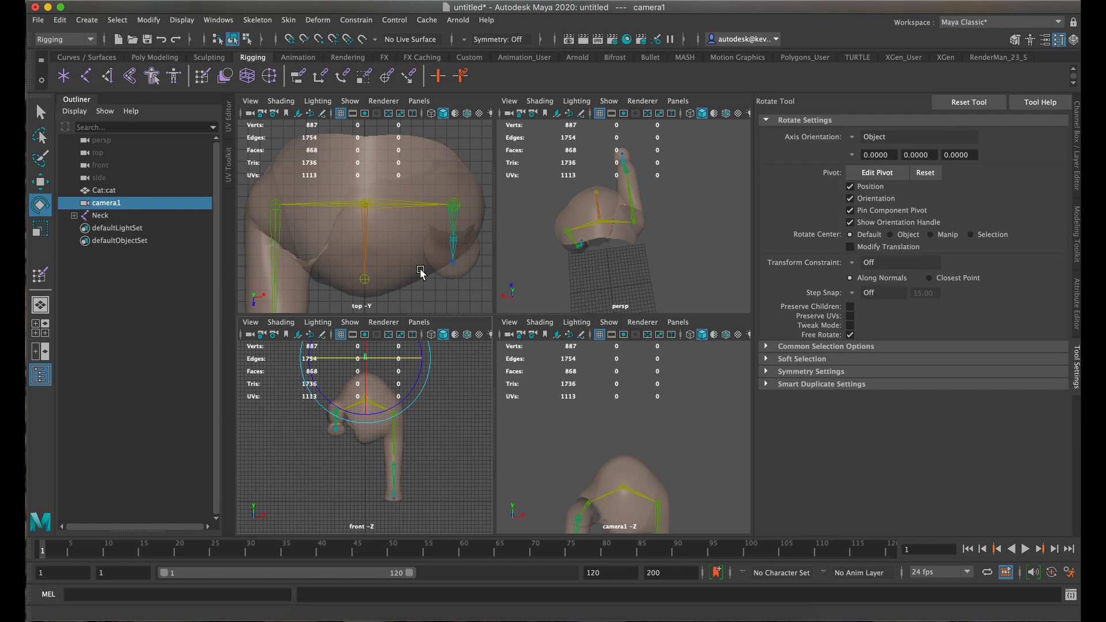
{"action": "key", "text": "space"}
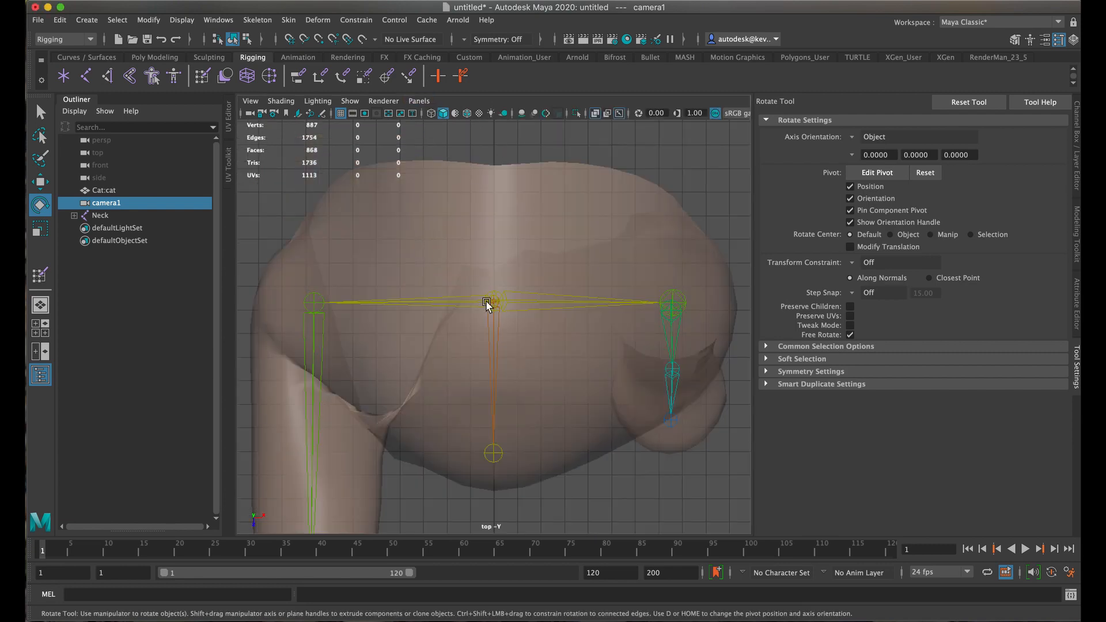
{"action": "scroll", "coordinate": [490, 310], "scroll_direction": "down", "scroll_amount": 4}
{"action": "middle_click_drag", "start_coordinate": [556, 476], "coordinate": [539, 312], "text": "alt"}
{"action": "scroll", "coordinate": [539, 314], "scroll_direction": "up", "scroll_amount": 3}
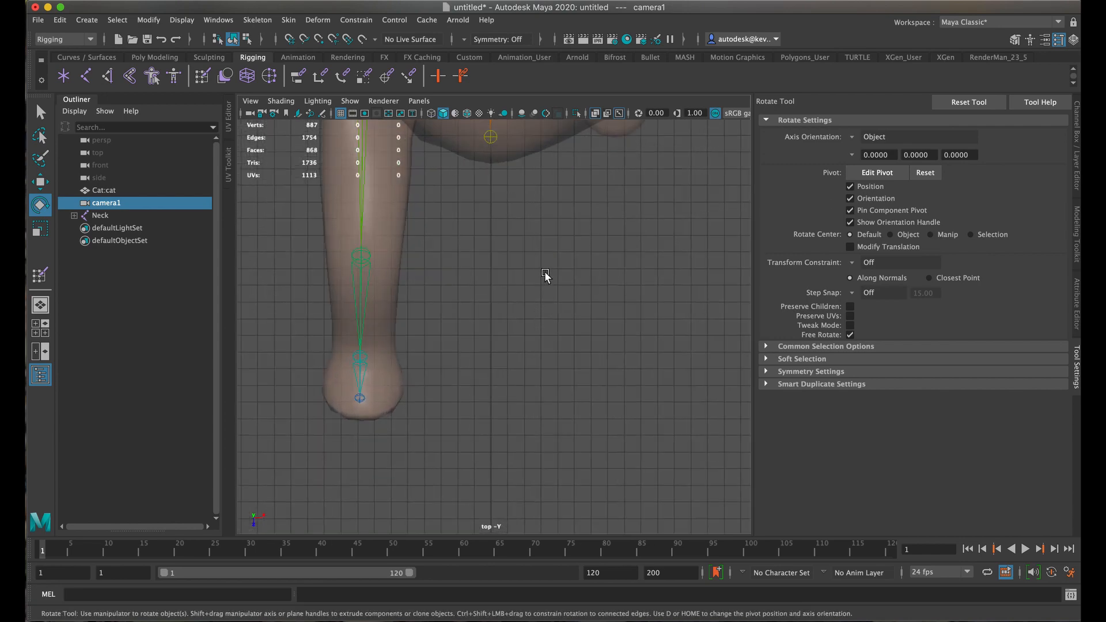
{"action": "middle_click_drag", "start_coordinate": [546, 274], "coordinate": [574, 441], "text": "alt"}
{"action": "middle_click_drag", "start_coordinate": [563, 231], "coordinate": [567, 396], "text": "alt"}
{"action": "scroll", "coordinate": [566, 319], "scroll_direction": "down", "scroll_amount": 6}
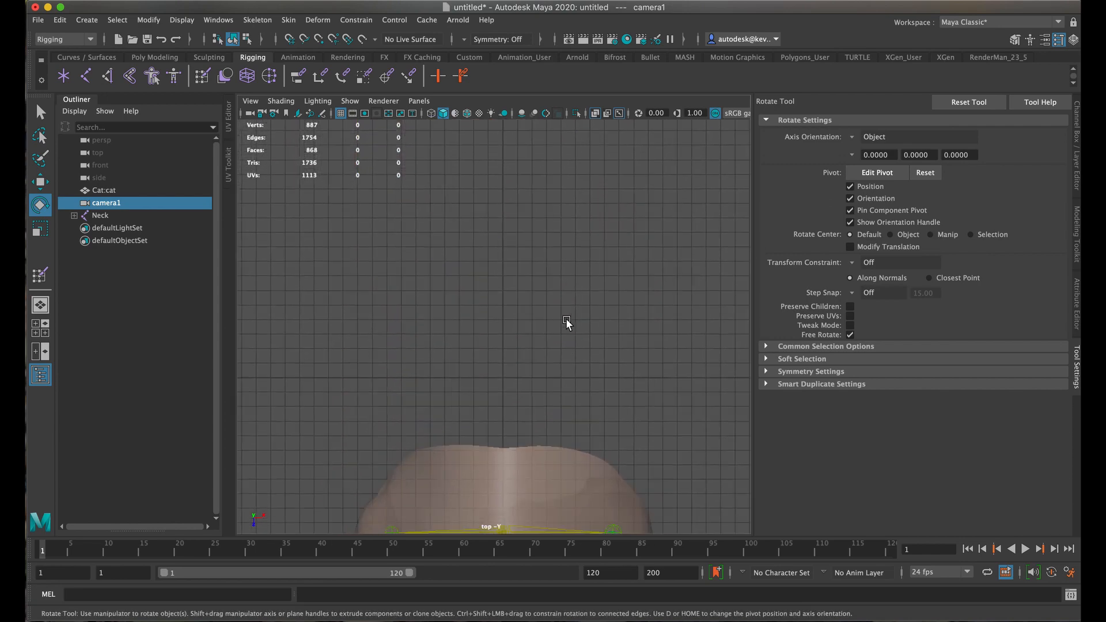
{"action": "scroll", "coordinate": [565, 320], "scroll_direction": "down", "scroll_amount": 6}
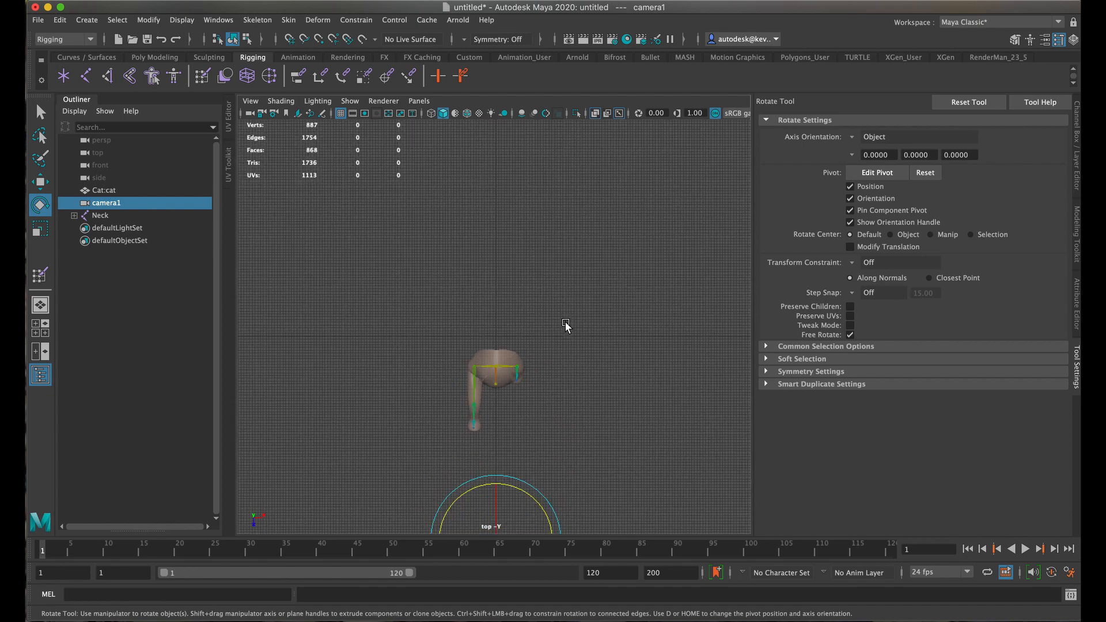
{"action": "scroll", "coordinate": [565, 321], "scroll_direction": "up", "scroll_amount": 2}
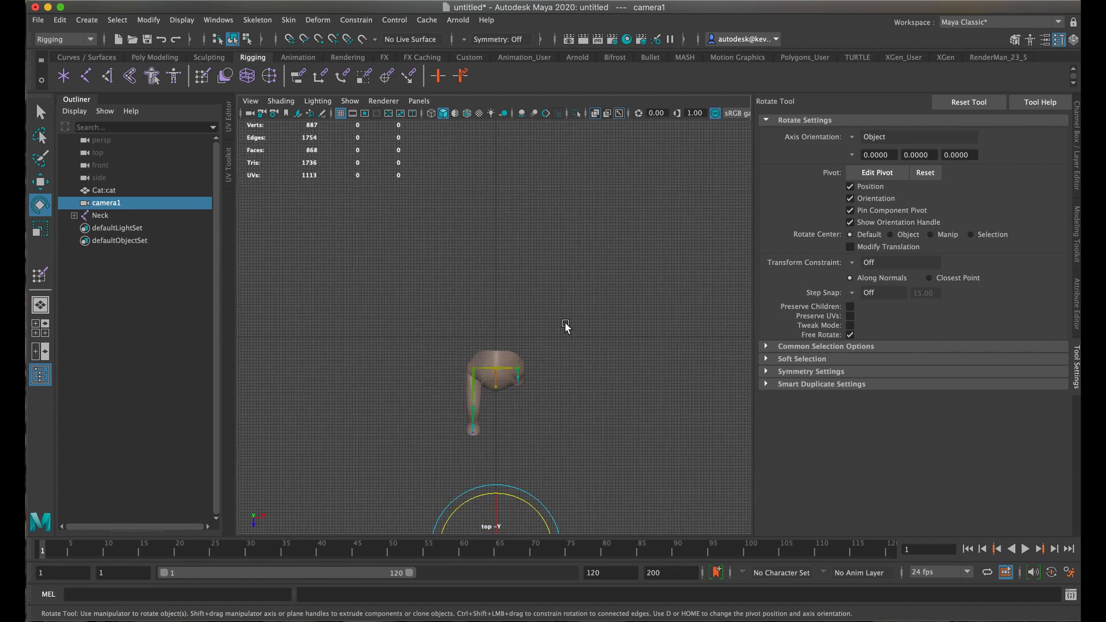
{"action": "scroll", "coordinate": [565, 324], "scroll_direction": "up", "scroll_amount": 3}
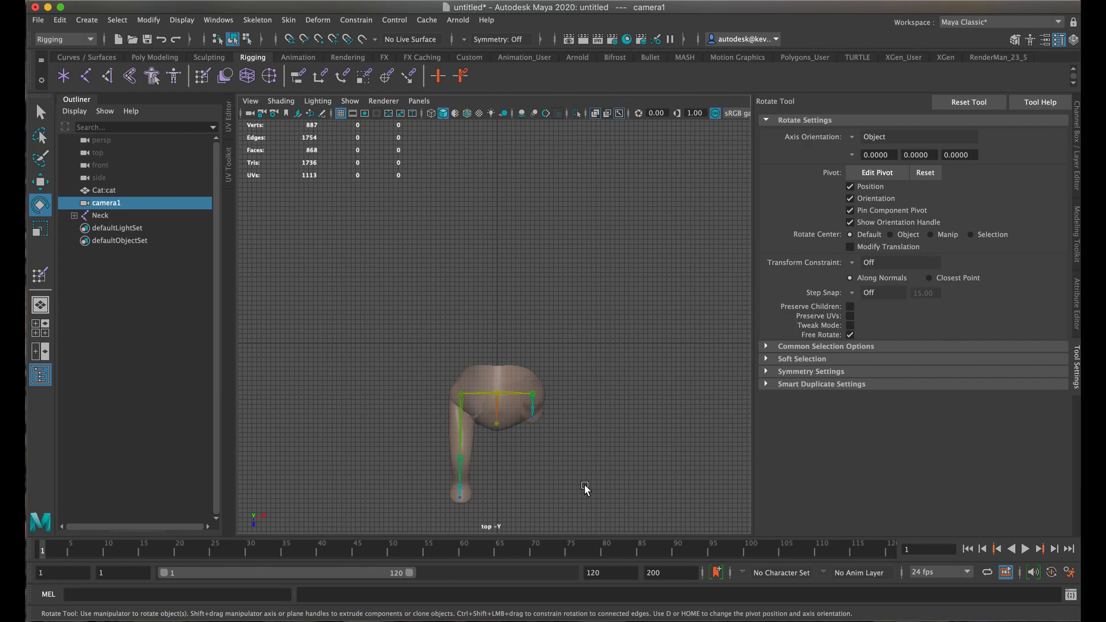
{"action": "left_click_drag", "start_coordinate": [584, 484], "coordinate": [584, 326], "text": "alt"}
{"action": "middle_click_drag", "start_coordinate": [600, 422], "coordinate": [617, 190], "text": "alt"}
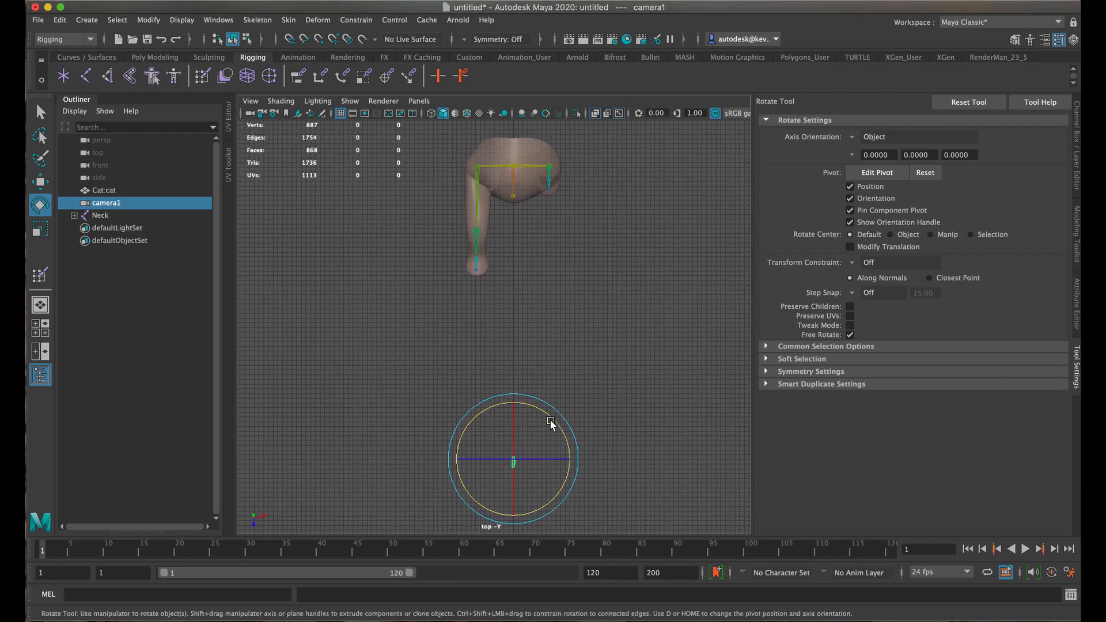
{"action": "key", "text": "q"}
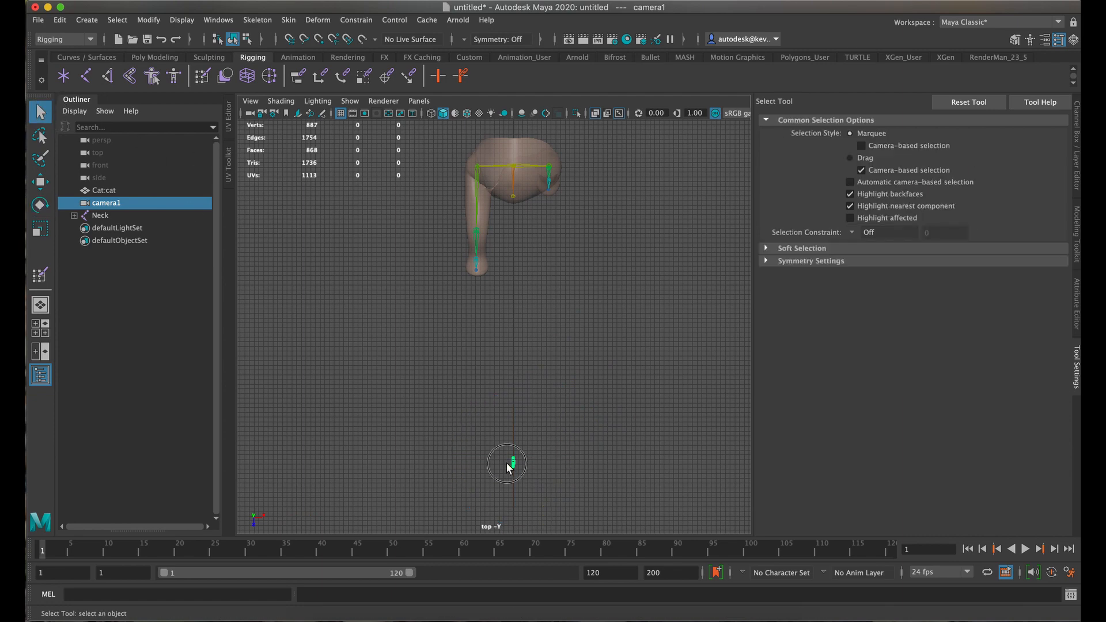
{"action": "left_click", "coordinate": [507, 464]}
{"action": "left_click", "coordinate": [518, 469]}
{"action": "left_click", "coordinate": [46, 182]}
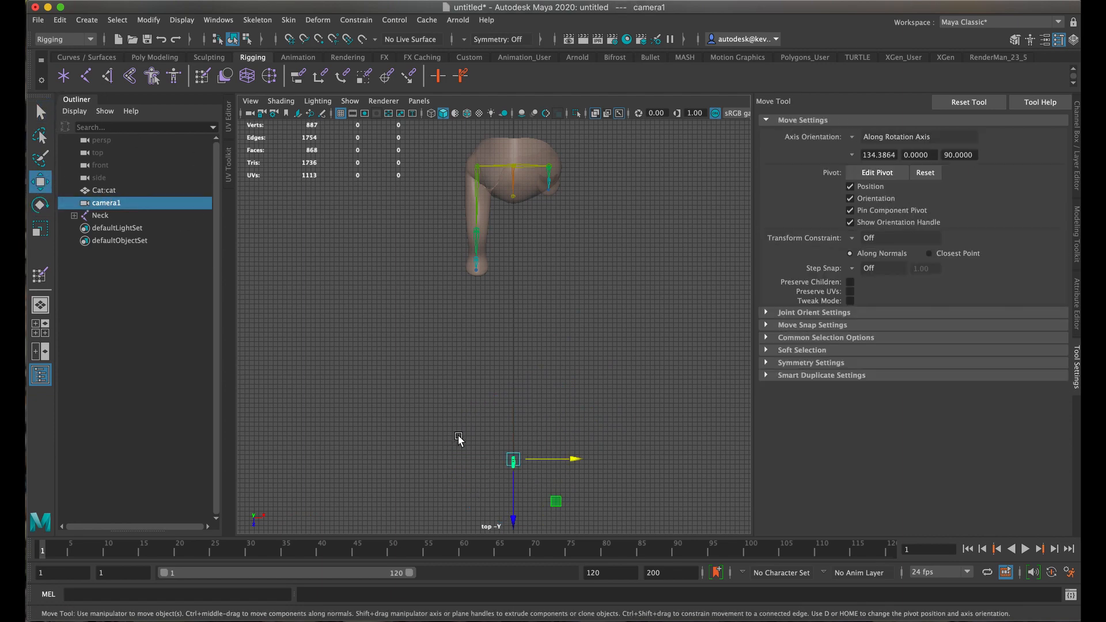
{"action": "left_click_drag", "start_coordinate": [514, 461], "coordinate": [516, 283]}
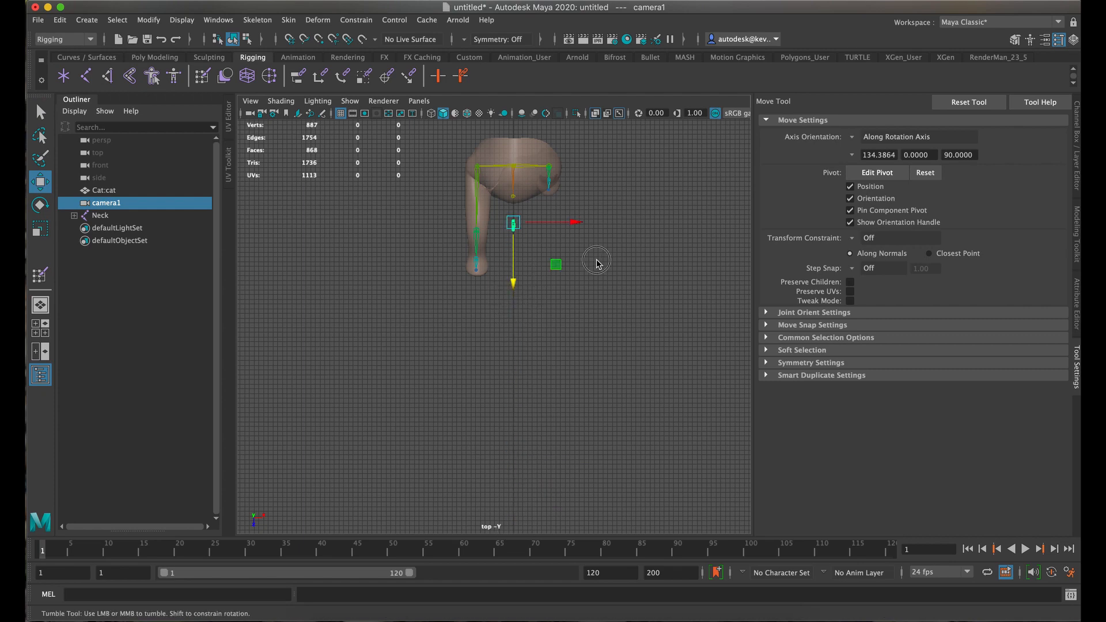
Maximize the perspective view, select camera1 above the cat and display its transform channels.
{"action": "left_click_drag", "start_coordinate": [597, 264], "coordinate": [497, 257], "text": "alt"}
{"action": "key", "text": "space"}
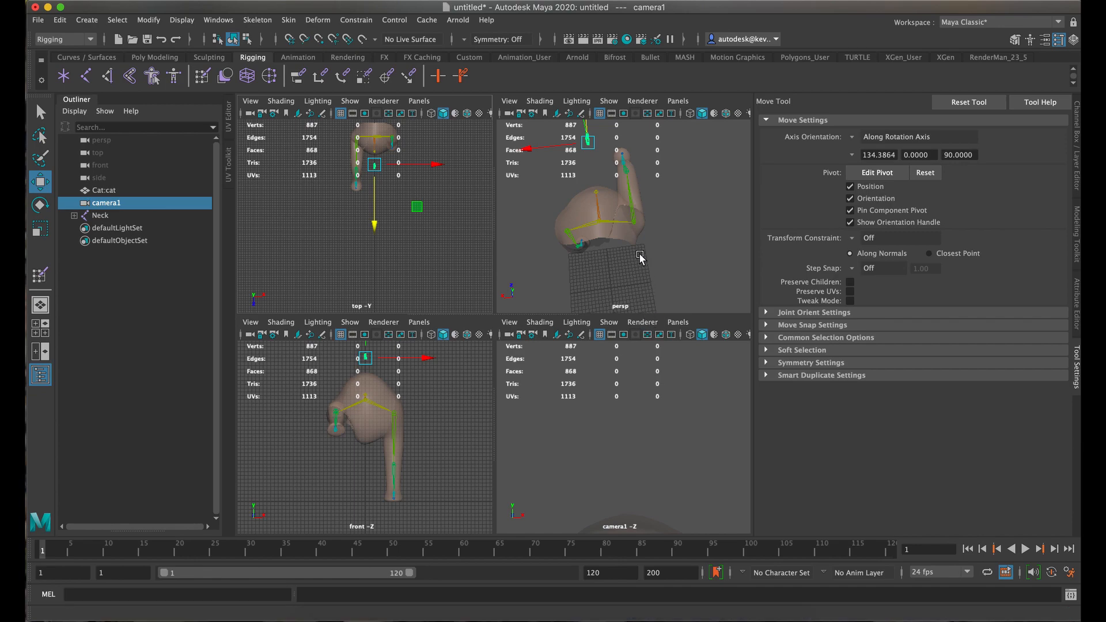
{"action": "left_click", "coordinate": [590, 214]}
{"action": "key", "text": "space"}
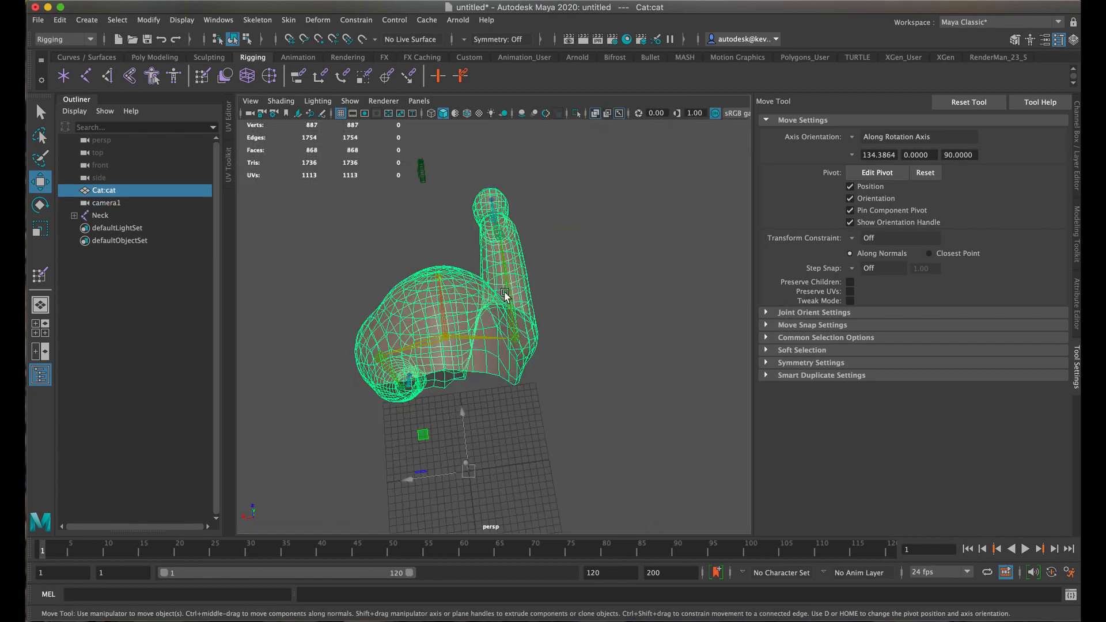
{"action": "left_click_drag", "start_coordinate": [505, 295], "coordinate": [602, 274], "text": "alt"}
{"action": "left_click", "coordinate": [388, 216]}
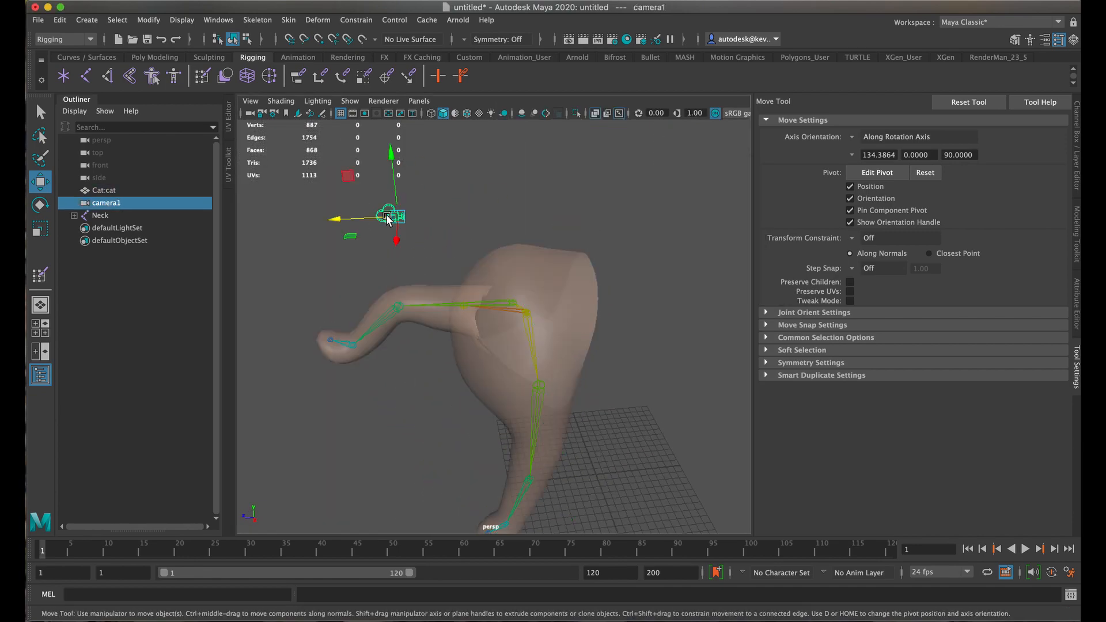
{"action": "left_click", "coordinate": [1078, 142]}
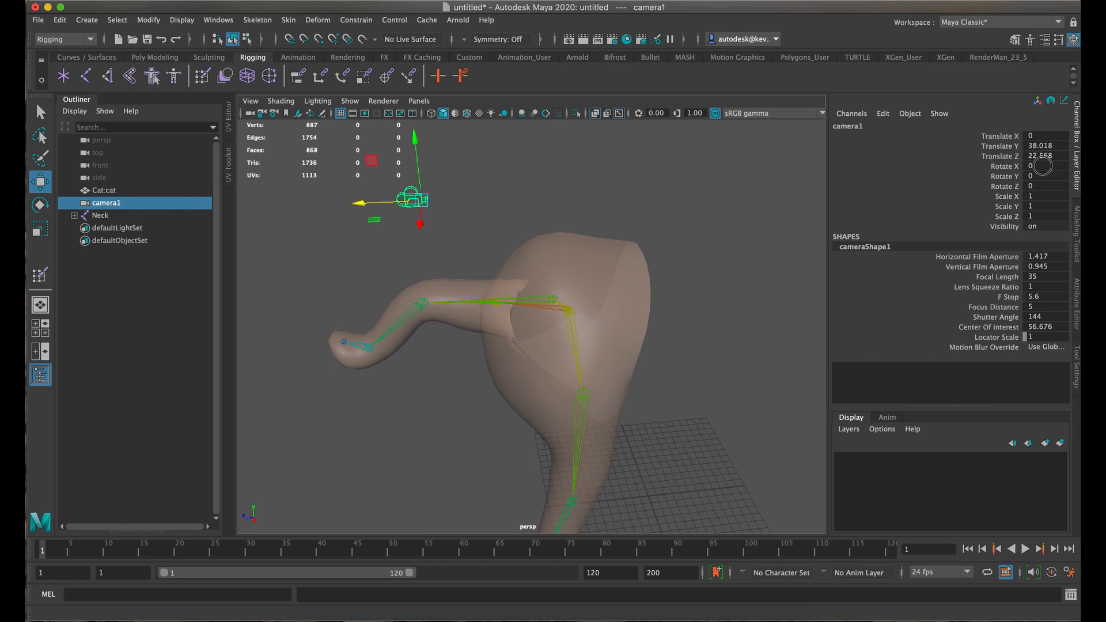
{"action": "double_click", "coordinate": [1037, 166]}
{"action": "type", "text": "180"}
{"action": "key", "text": "Return"}
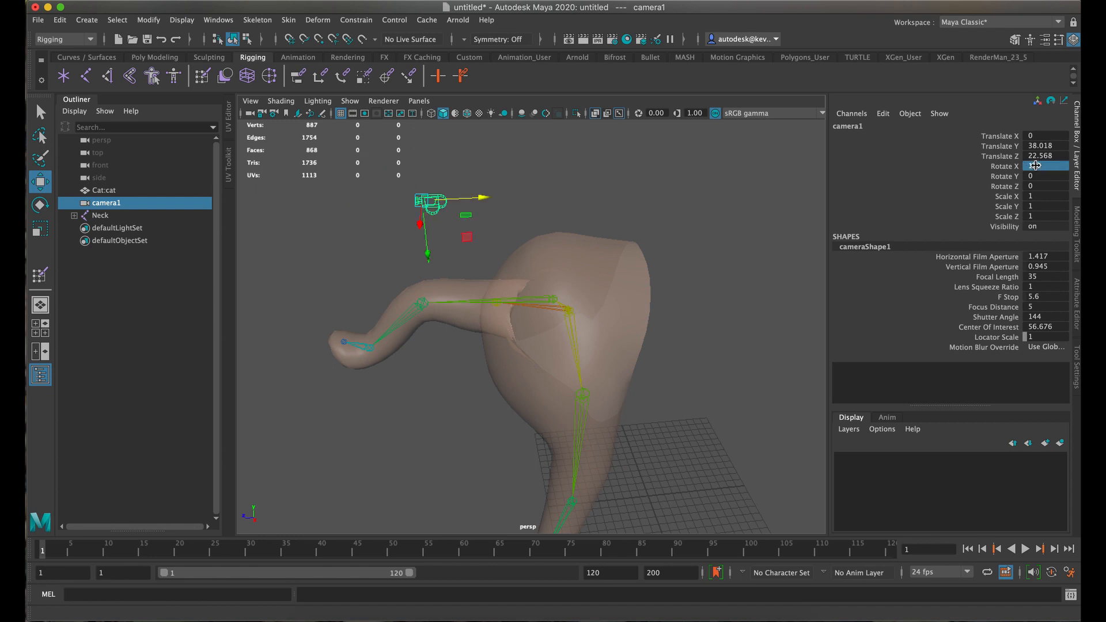
{"action": "key", "text": "ctrl+z"}
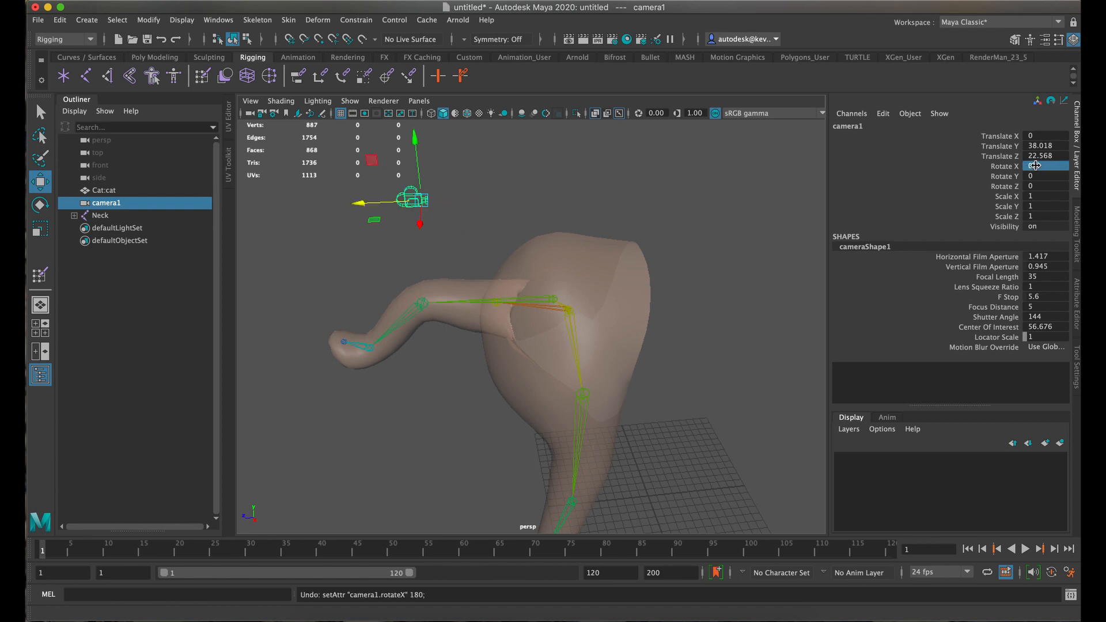
Set camera1's Rotate Y to 180 and tilt it downward to about -90 in Rotate X.
{"action": "double_click", "coordinate": [1046, 174]}
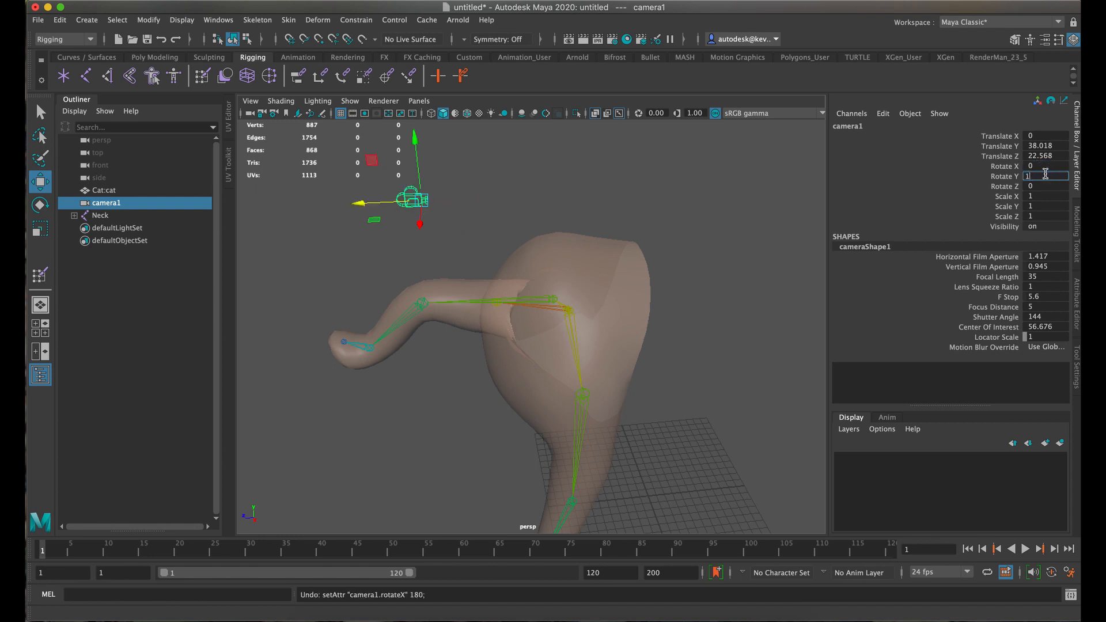
{"action": "key", "text": "Return"}
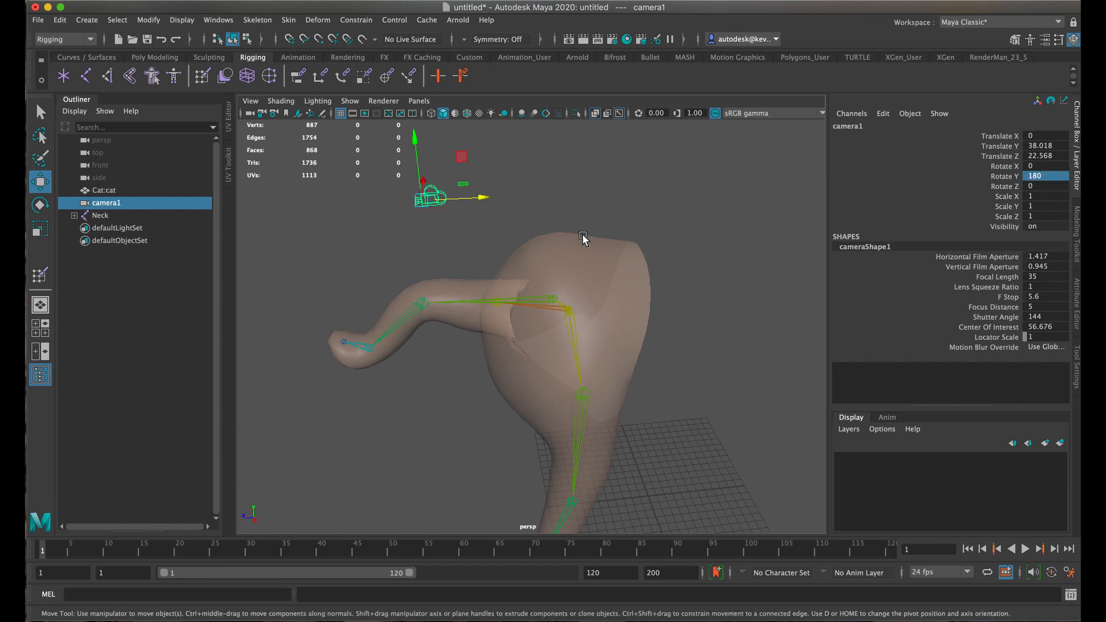
{"action": "key", "text": "e"}
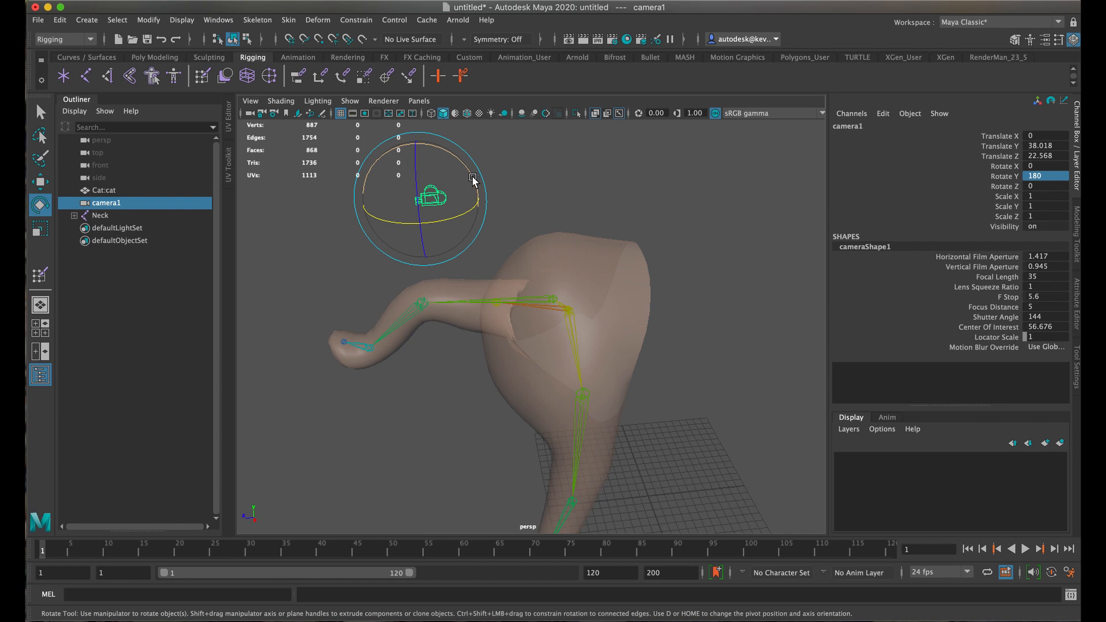
{"action": "left_click_drag", "start_coordinate": [472, 179], "coordinate": [395, 161]}
Move camera1 closer to the cat and slightly higher, to about 40.08 in Y and 19.72 in Z.
{"action": "scroll", "coordinate": [519, 231], "scroll_direction": "down", "scroll_amount": 3}
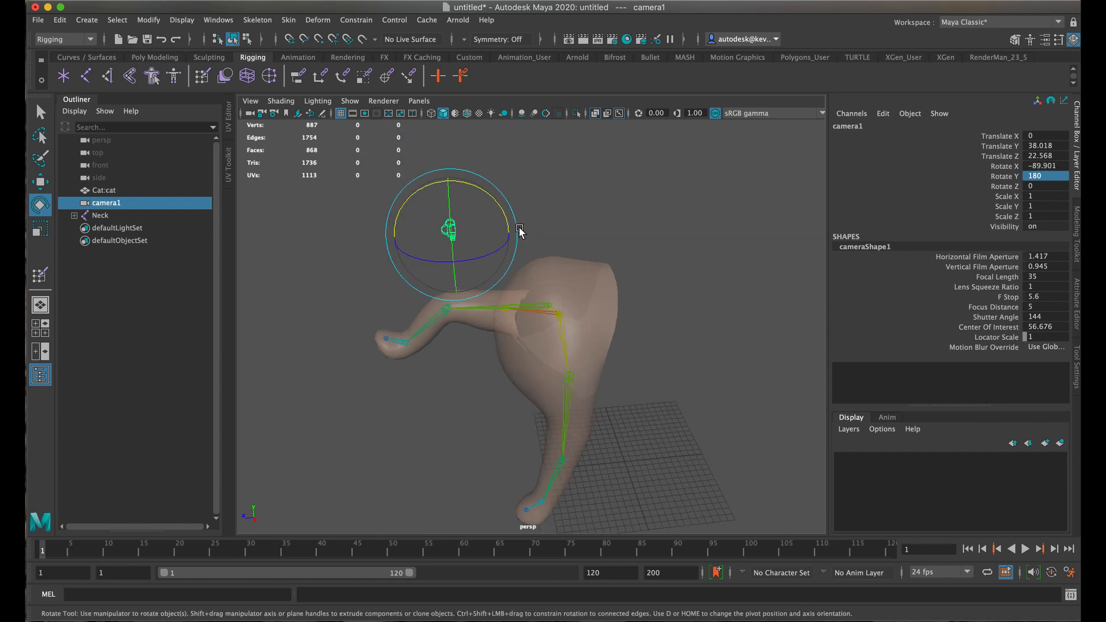
{"action": "mouse_move", "coordinate": [510, 260]}
{"action": "left_mouse_down", "text": "alt"}
{"action": "mouse_move", "coordinate": [603, 215]}
{"action": "mouse_move", "coordinate": [552, 204]}
{"action": "mouse_move", "coordinate": [511, 240]}
{"action": "left_mouse_up", "text": "alt"}
{"action": "key", "text": "w"}
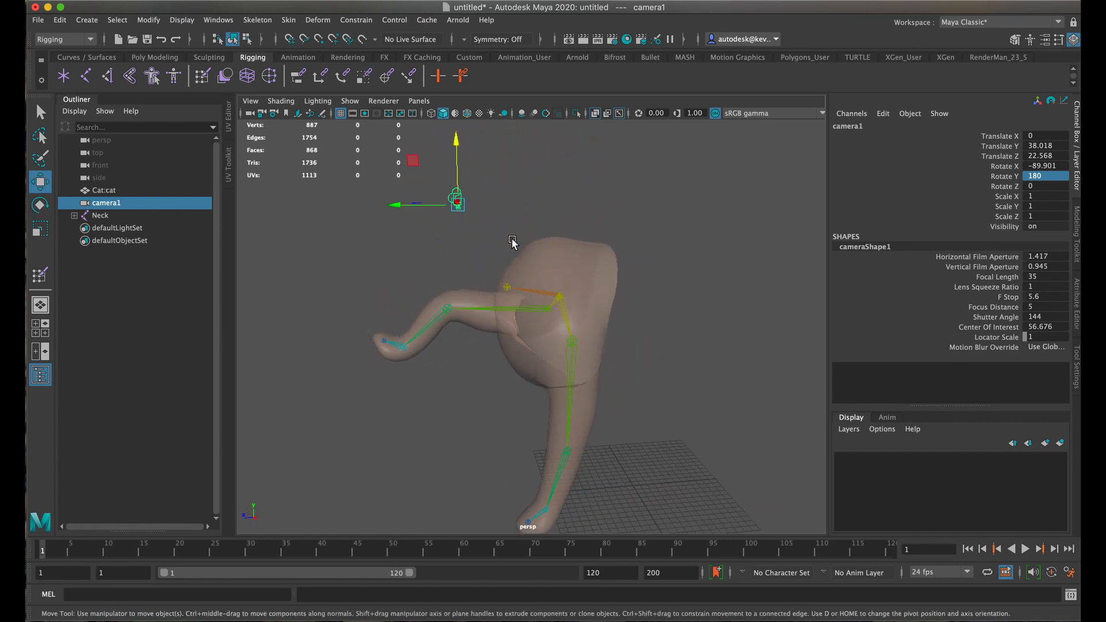
{"action": "left_click_drag", "start_coordinate": [396, 204], "coordinate": [485, 127]}
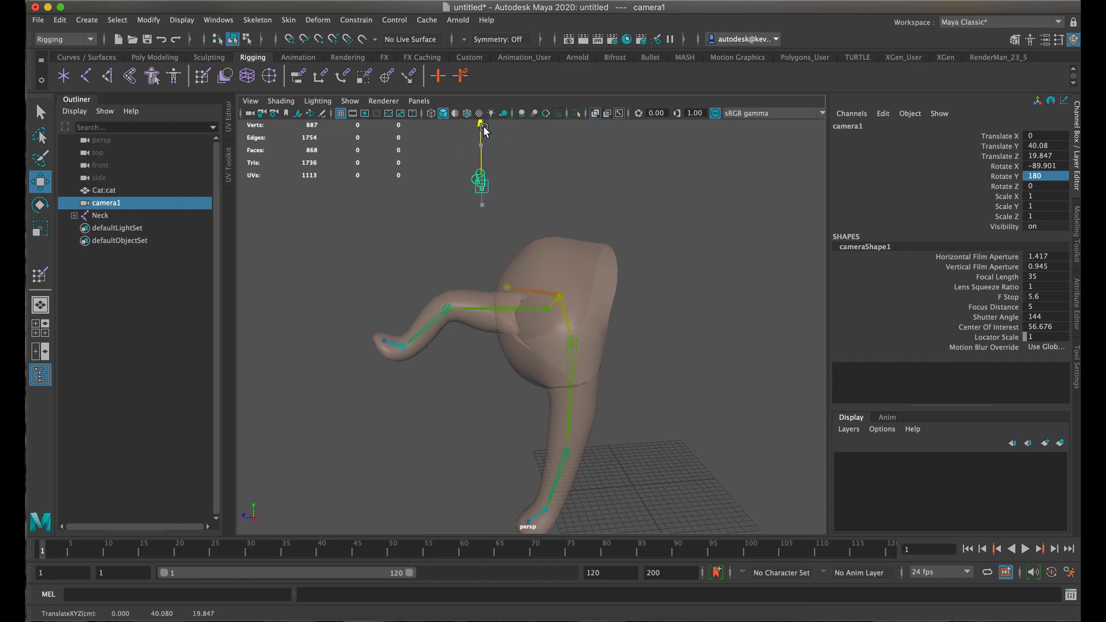
{"action": "left_click_drag", "start_coordinate": [419, 187], "coordinate": [423, 188]}
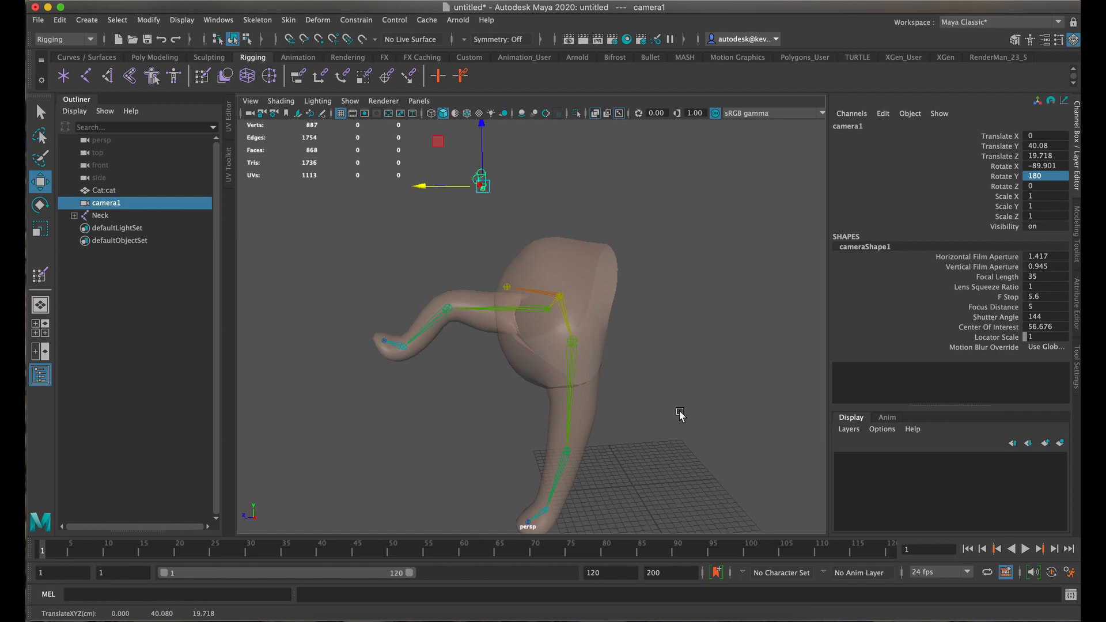
Maximize the camera1 view, pull the camera back, and set its Translate Y to 55 and Rotate X to -80.
{"action": "key", "text": "space"}
{"action": "key", "text": "space"}
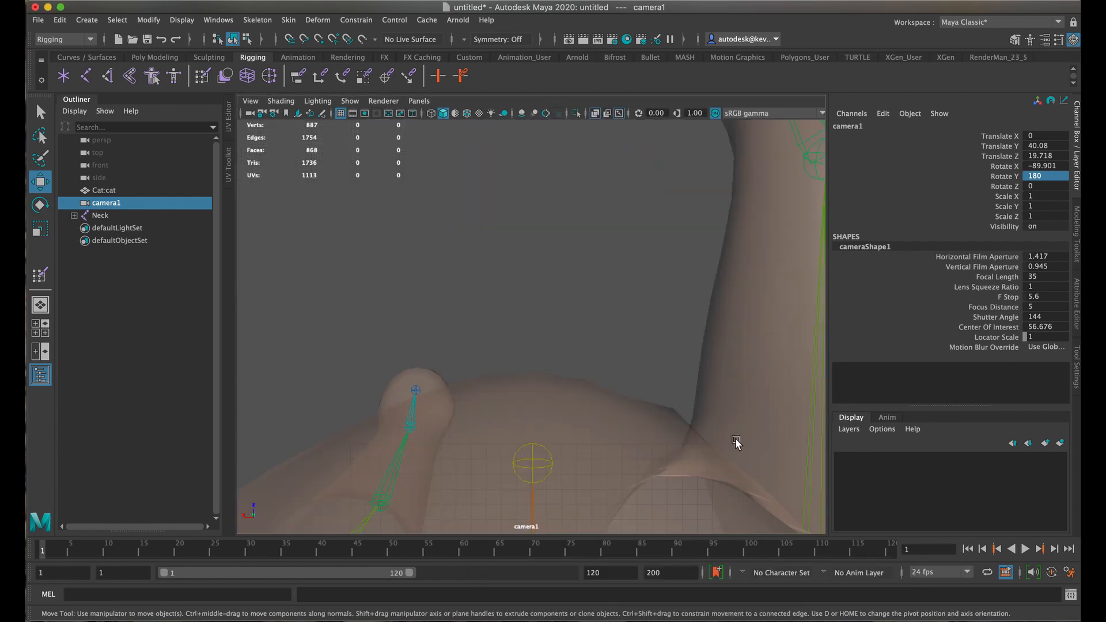
{"action": "scroll", "coordinate": [736, 443], "scroll_direction": "down", "scroll_amount": 5}
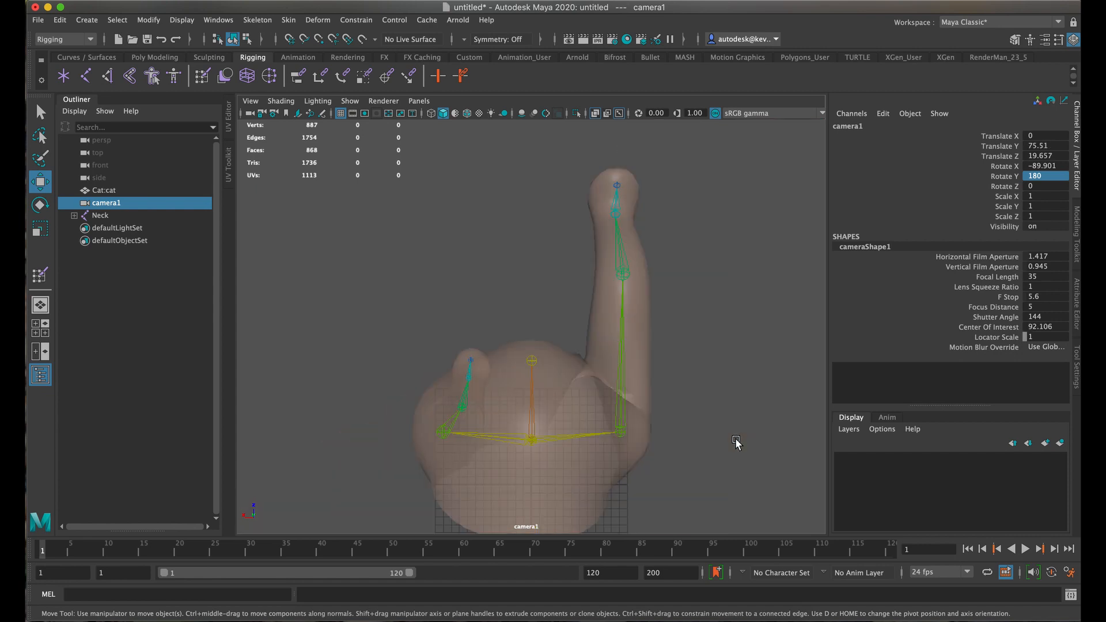
{"action": "scroll", "coordinate": [737, 443], "scroll_direction": "up", "scroll_amount": 3}
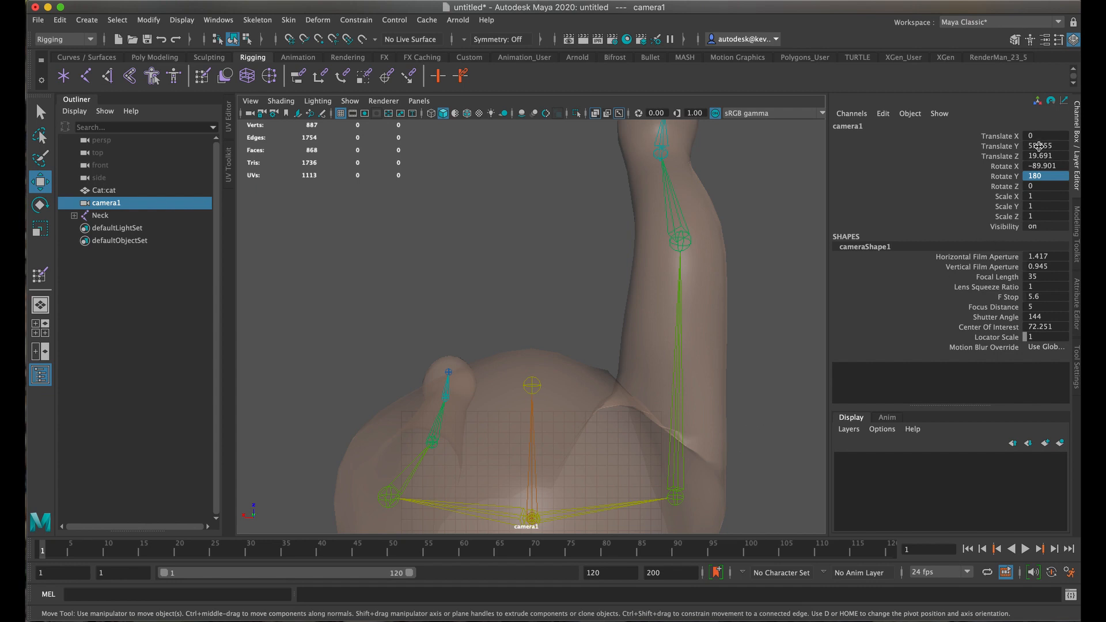
{"action": "mouse_move", "coordinate": [1039, 146]}
{"action": "left_mouse_down", "text": "ctrl"}
{"action": "mouse_move", "coordinate": [1061, 152]}
{"action": "mouse_move", "coordinate": [1034, 150]}
{"action": "left_mouse_up", "text": "ctrl"}
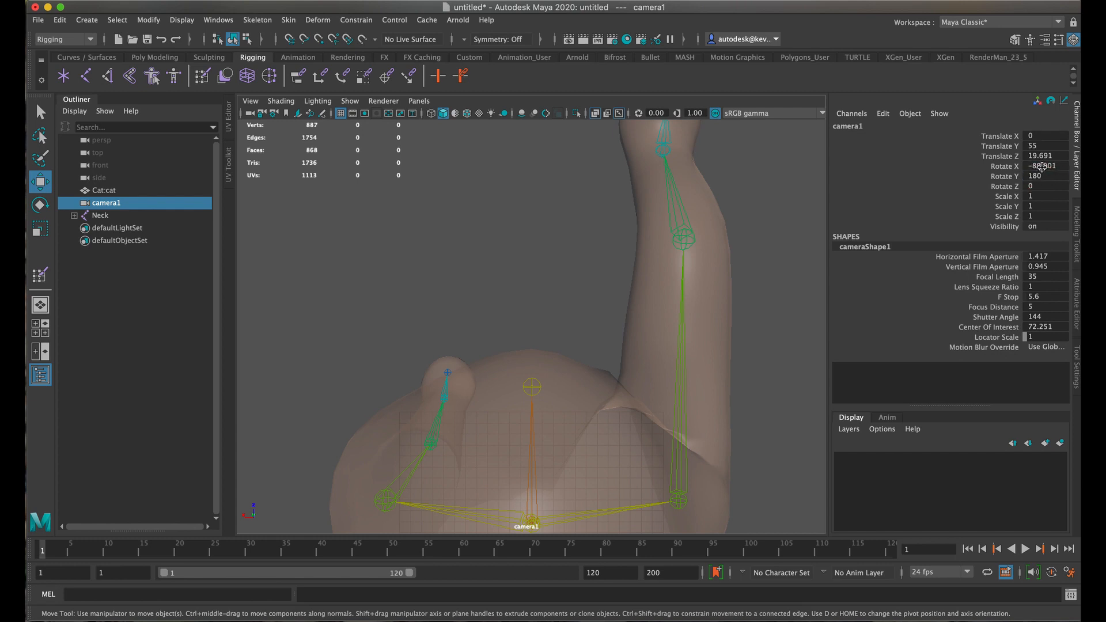
{"action": "left_click_drag", "start_coordinate": [1042, 167], "coordinate": [412, 169], "text": "ctrl"}
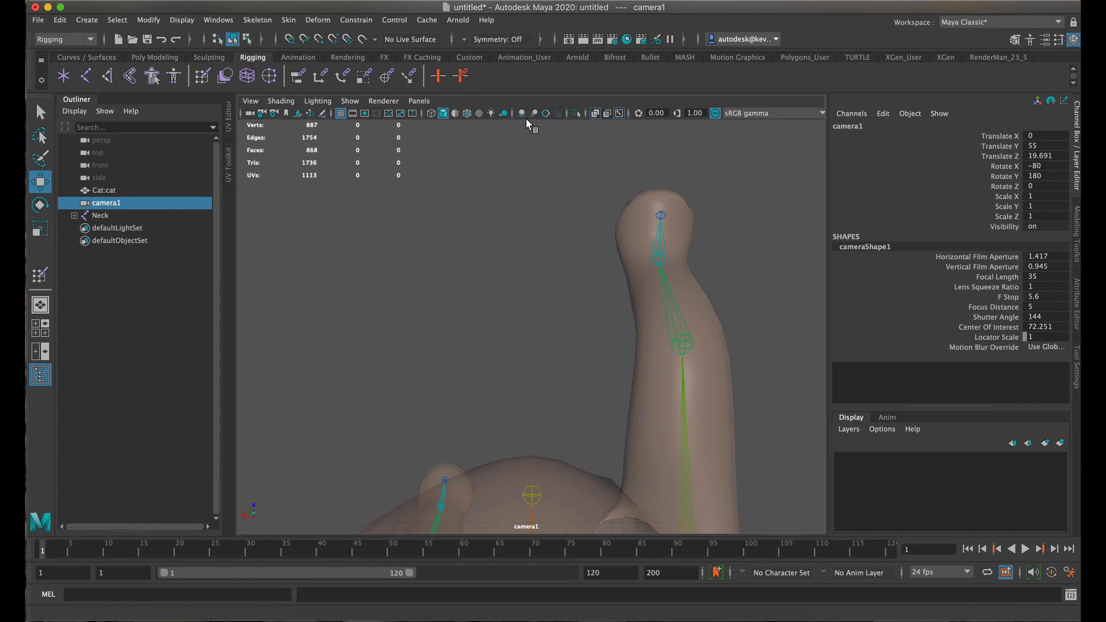
Turn off X-ray shading for the mesh and rotate the RForearm joint to bend the raised leg further at the elbow.
{"action": "left_click", "coordinate": [595, 113]}
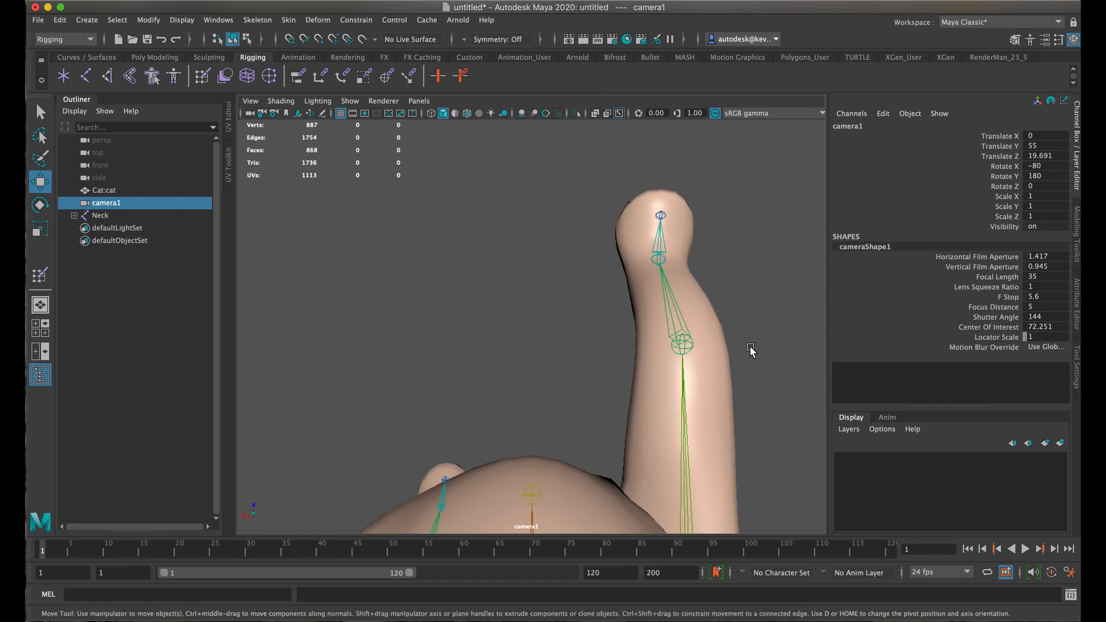
{"action": "left_click", "coordinate": [677, 322]}
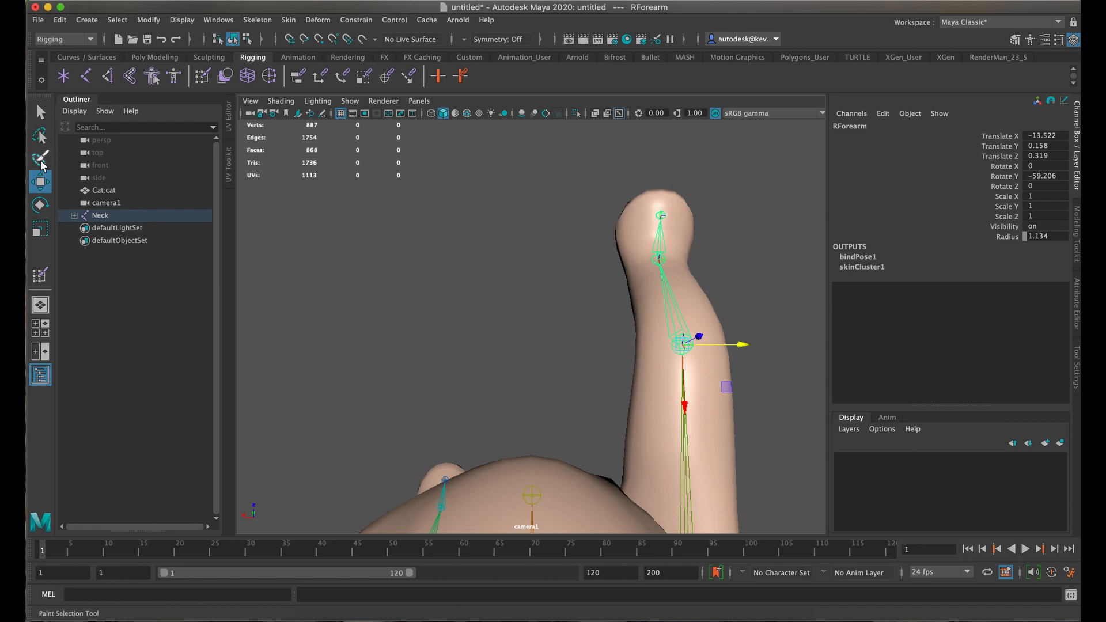
{"action": "left_click", "coordinate": [47, 212]}
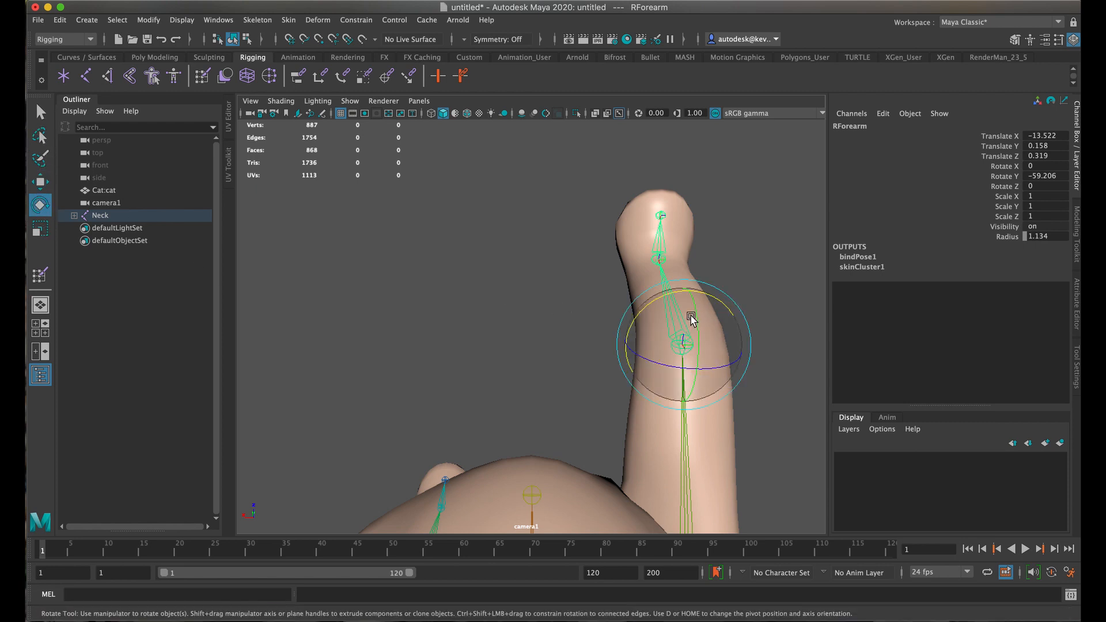
{"action": "left_click_drag", "start_coordinate": [694, 316], "coordinate": [649, 264]}
Select the RFoot joint and set its Rotate Y to 0.
{"action": "left_click", "coordinate": [650, 280]}
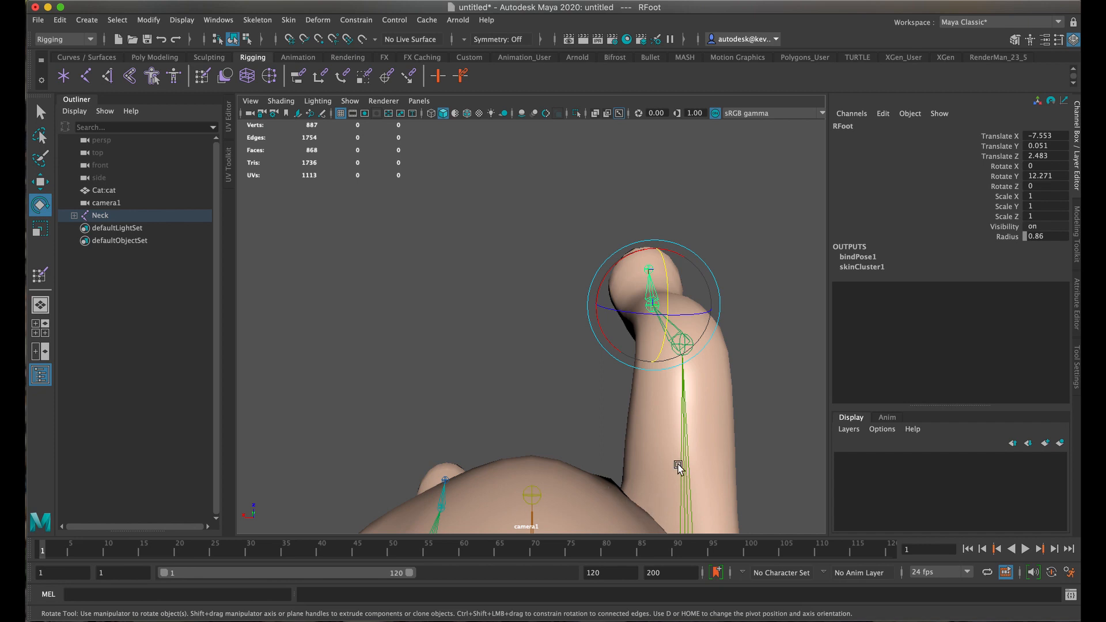
{"action": "left_click", "coordinate": [1056, 157]}
{"action": "left_click", "coordinate": [1059, 176]}
{"action": "type", "text": "0"}
{"action": "key", "text": "Return"}
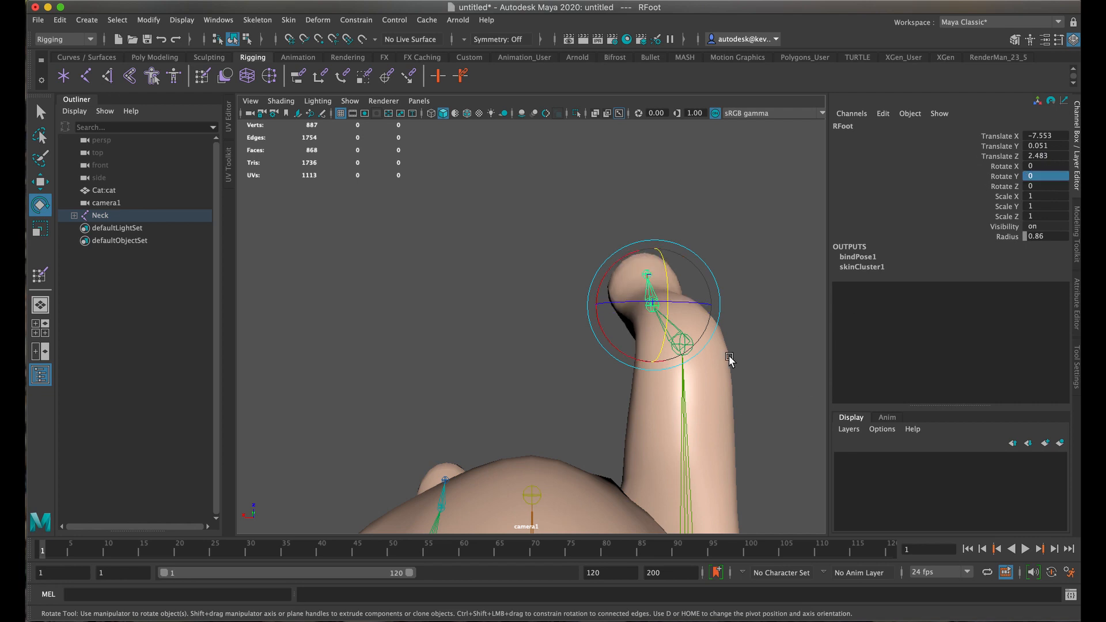
Select the cat mesh and examine the deformation around the raised leg's shoulder and armpit from several angles in the perspective view.
{"action": "left_click", "coordinate": [104, 190]}
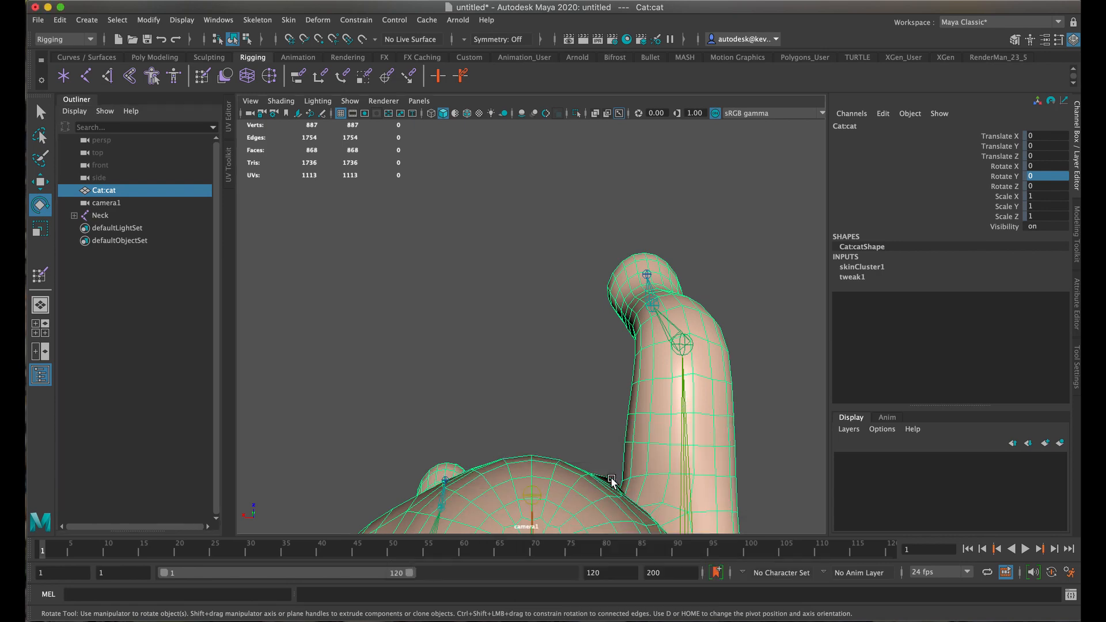
{"action": "key", "text": "space"}
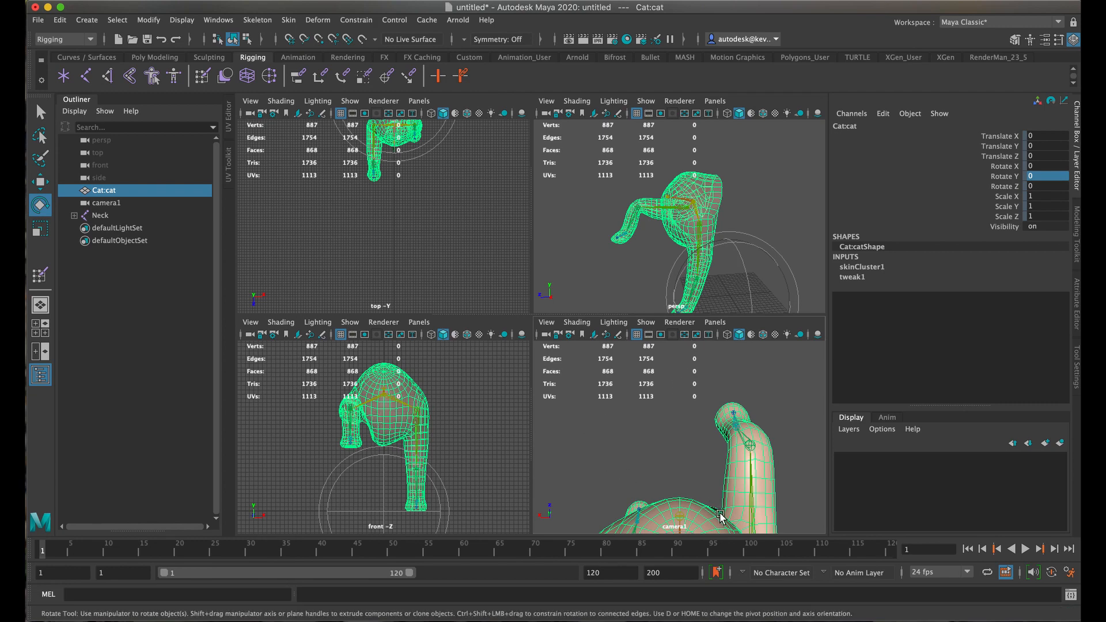
{"action": "key", "text": "space"}
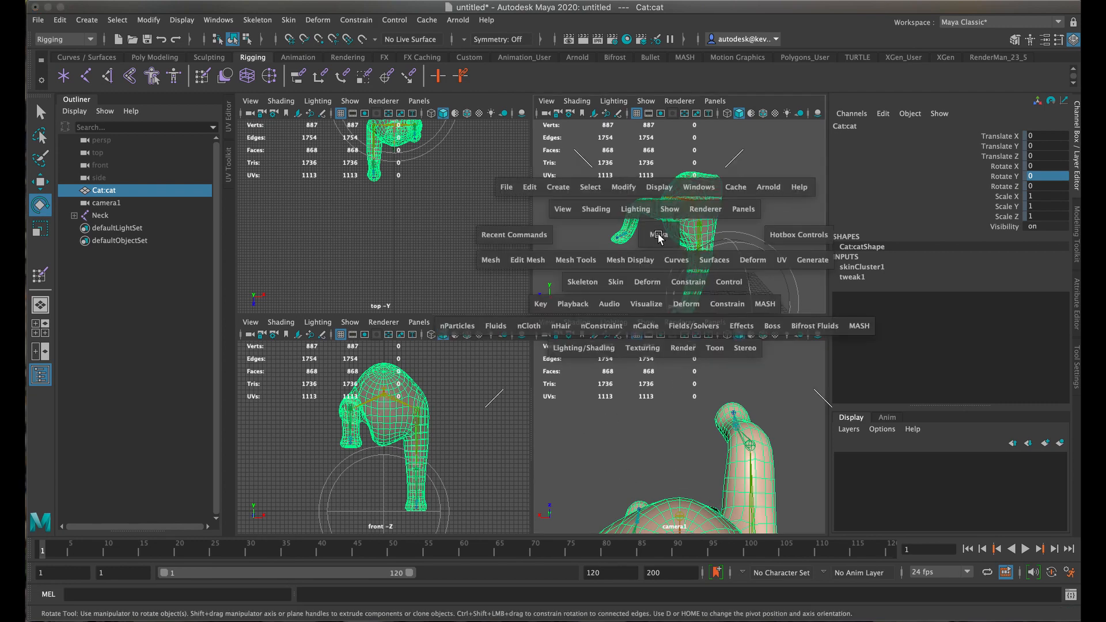
{"action": "scroll", "coordinate": [526, 316], "scroll_direction": "up", "scroll_amount": 10}
{"action": "left_click_drag", "start_coordinate": [458, 330], "coordinate": [507, 314]}
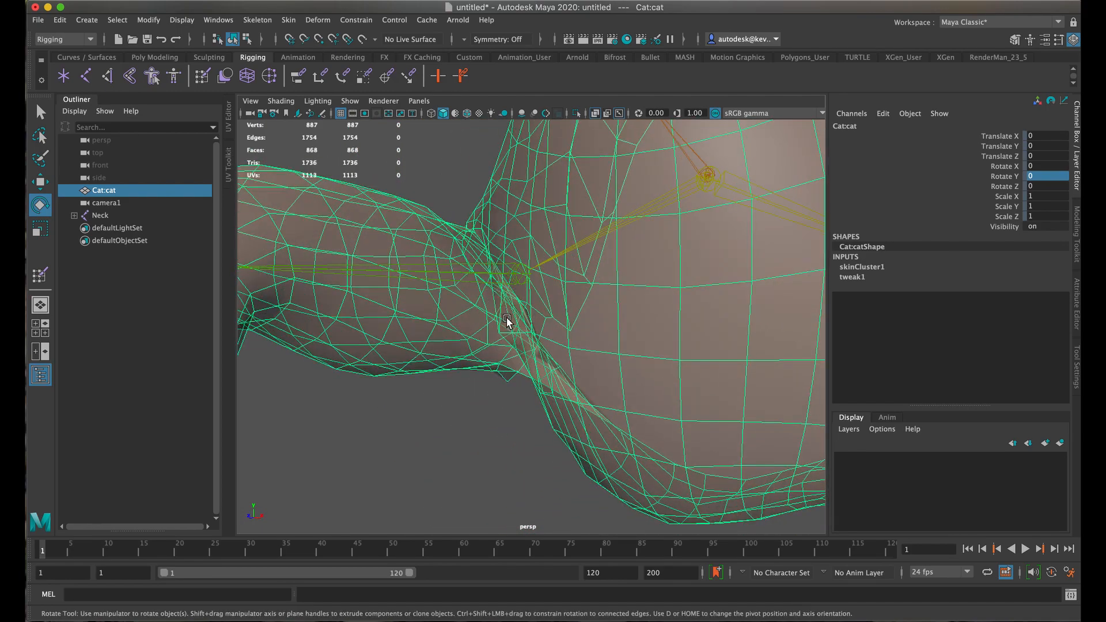
{"action": "scroll", "coordinate": [505, 384], "scroll_direction": "up", "scroll_amount": 3}
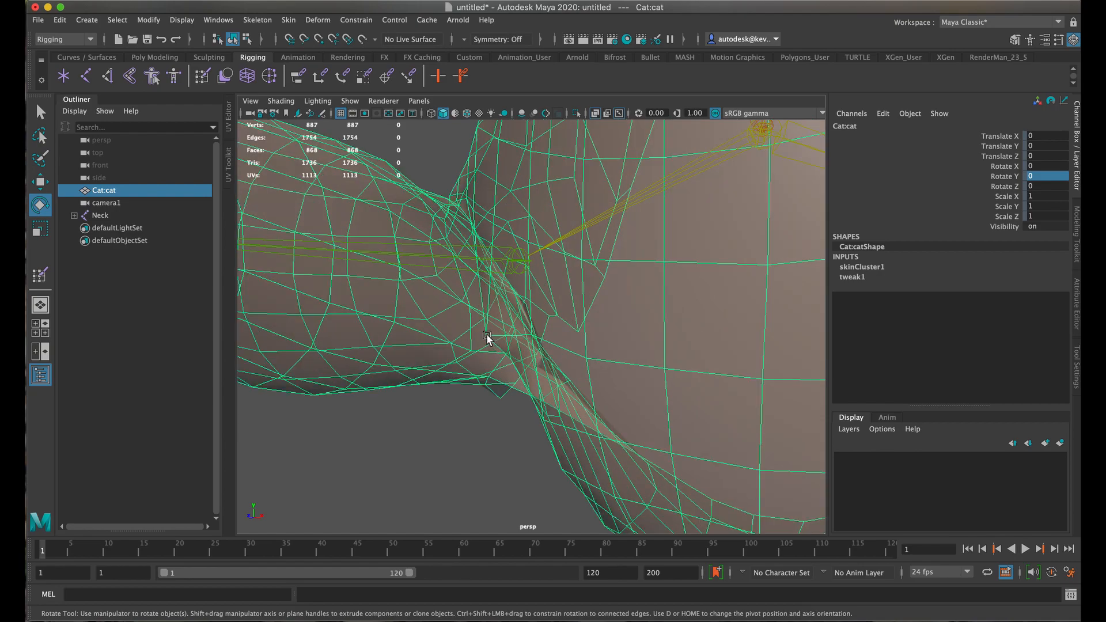
{"action": "left_click_drag", "start_coordinate": [488, 336], "coordinate": [730, 391]}
{"action": "middle_click_drag", "start_coordinate": [694, 337], "coordinate": [676, 381], "text": "alt"}
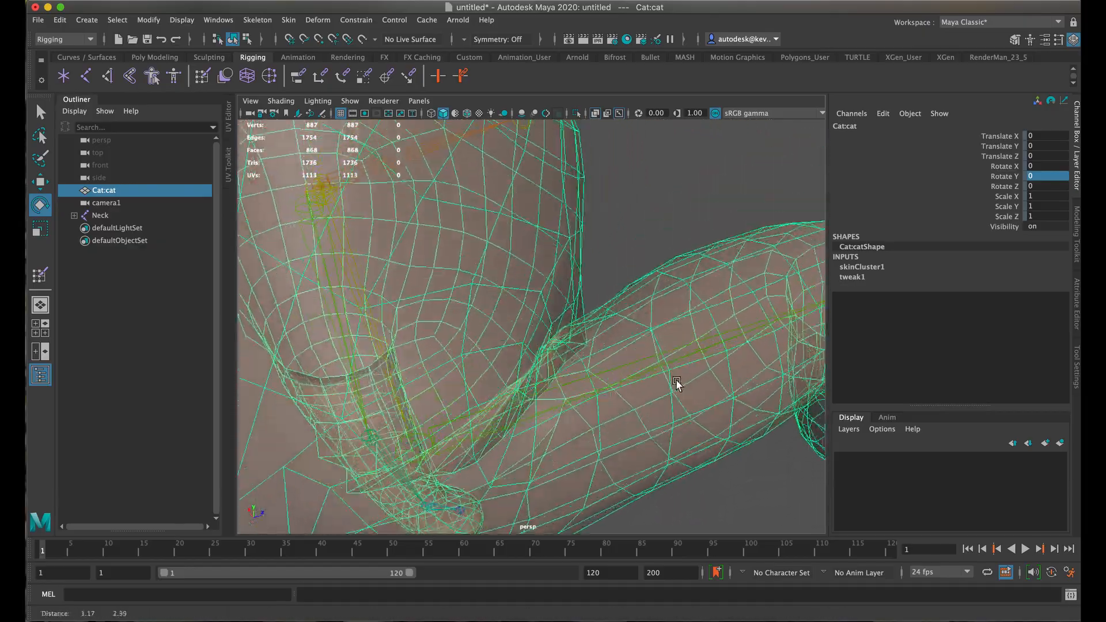
{"action": "left_click_drag", "start_coordinate": [677, 383], "coordinate": [503, 340], "text": "alt"}
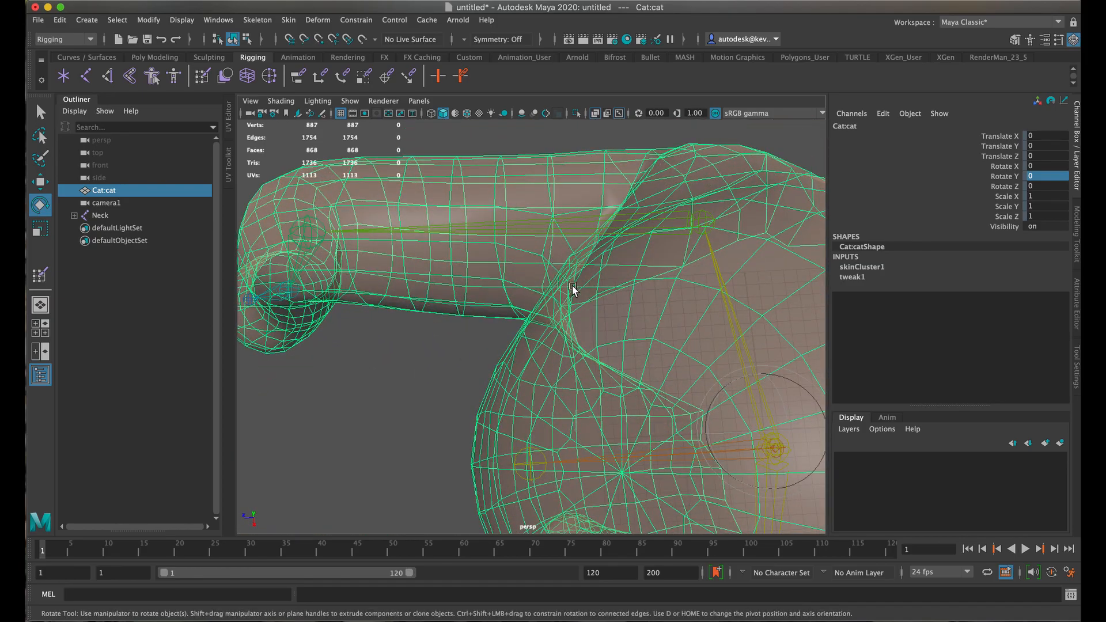
{"action": "left_click_drag", "start_coordinate": [573, 289], "coordinate": [496, 293], "text": "alt"}
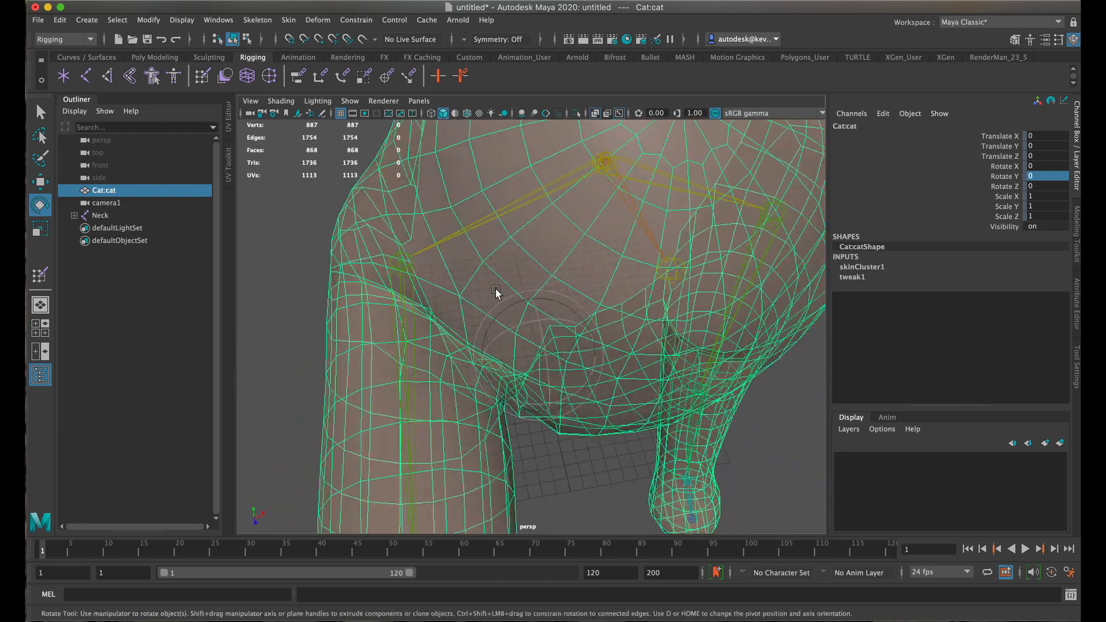
Select a single mesh vertex on the chest beside the right shoulder and show its Smooth Skins weights in the Component Editor.
{"action": "mouse_move", "coordinate": [494, 290]}
{"action": "right_mouse_down"}
{"action": "mouse_move", "coordinate": [452, 276]}
{"action": "mouse_move", "coordinate": [455, 290]}
{"action": "right_mouse_up"}
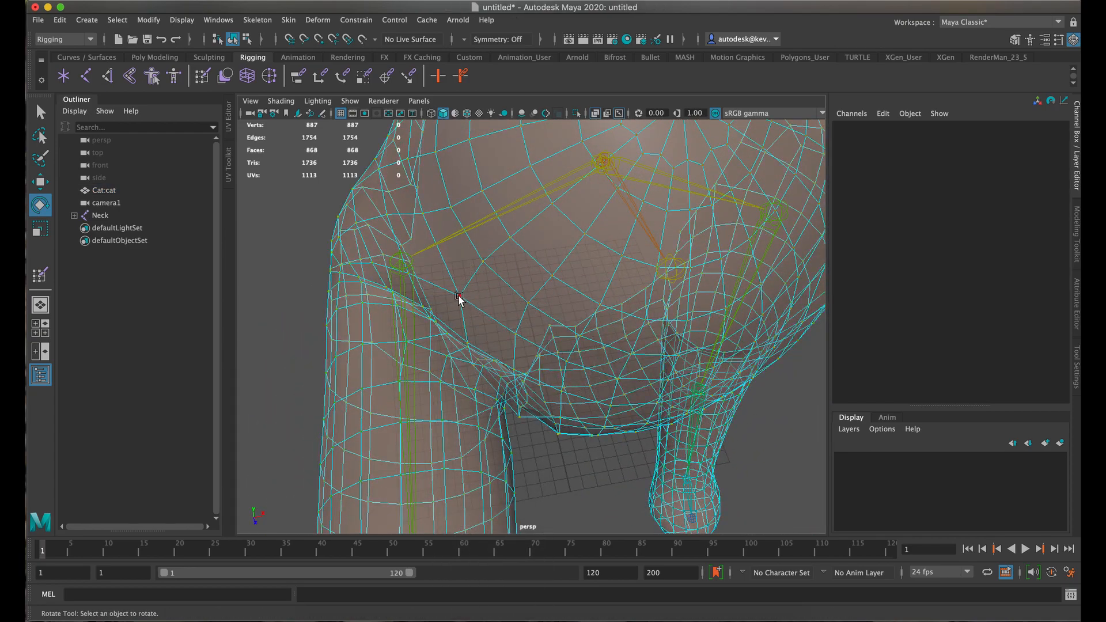
{"action": "left_click", "coordinate": [459, 297]}
{"action": "left_click_drag", "start_coordinate": [567, 333], "coordinate": [507, 308], "text": "alt"}
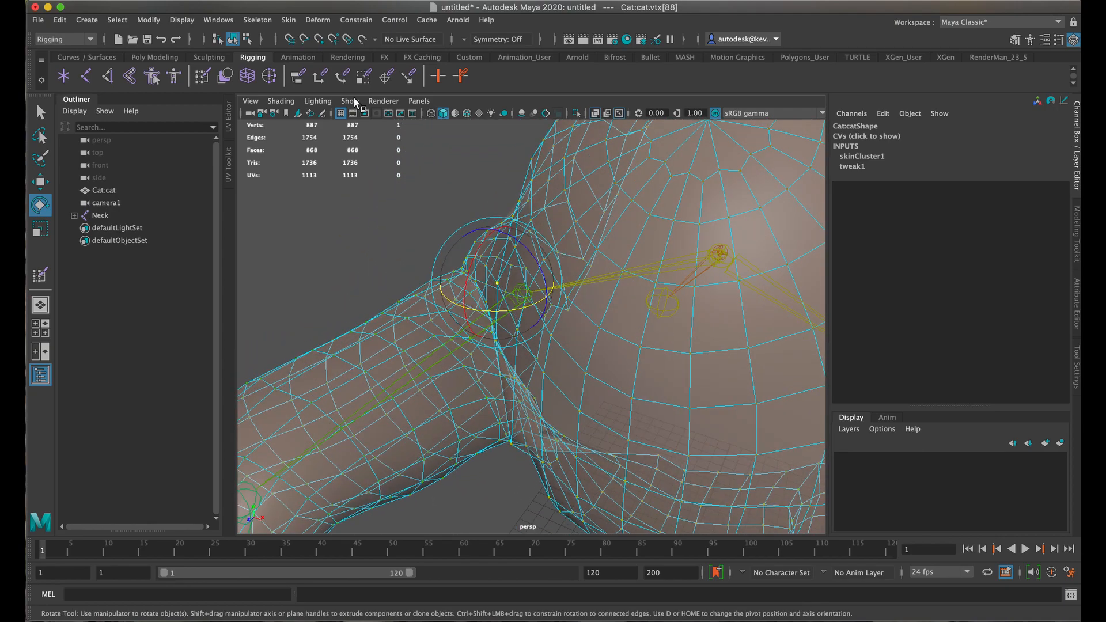
{"action": "left_click", "coordinate": [218, 20]}
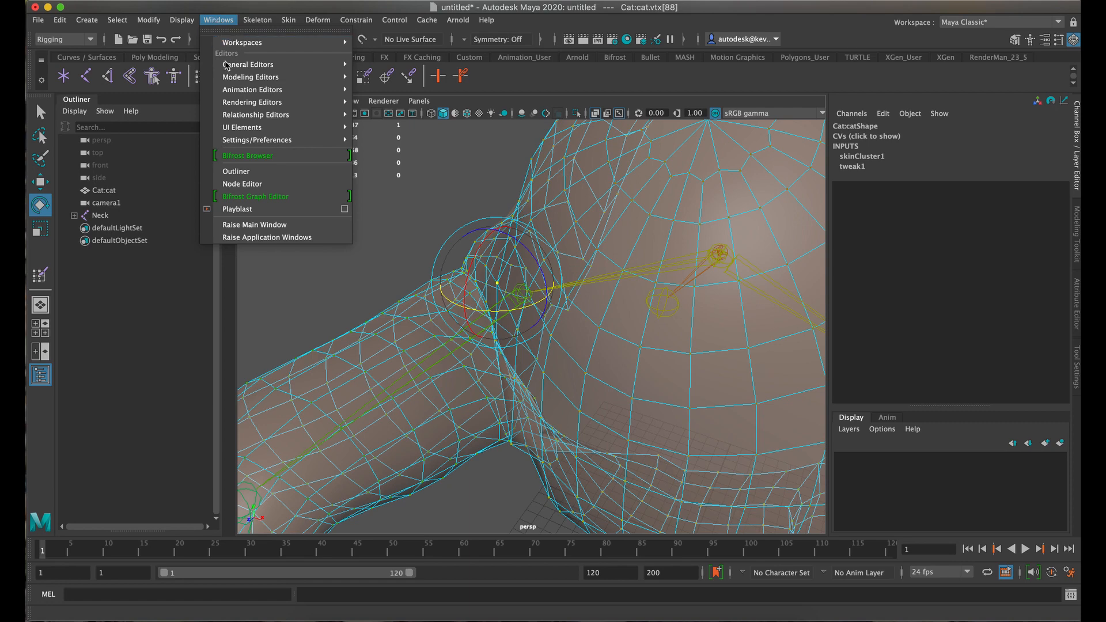
{"action": "mouse_move", "coordinate": [271, 65]}
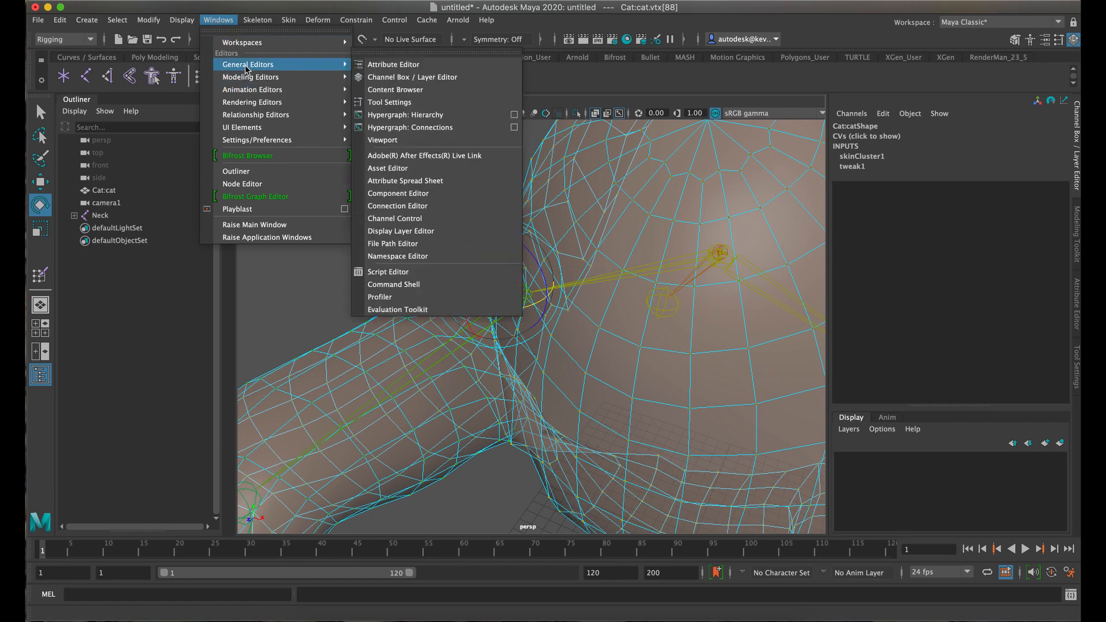
{"action": "left_click", "coordinate": [398, 193]}
{"action": "left_click", "coordinate": [613, 162]}
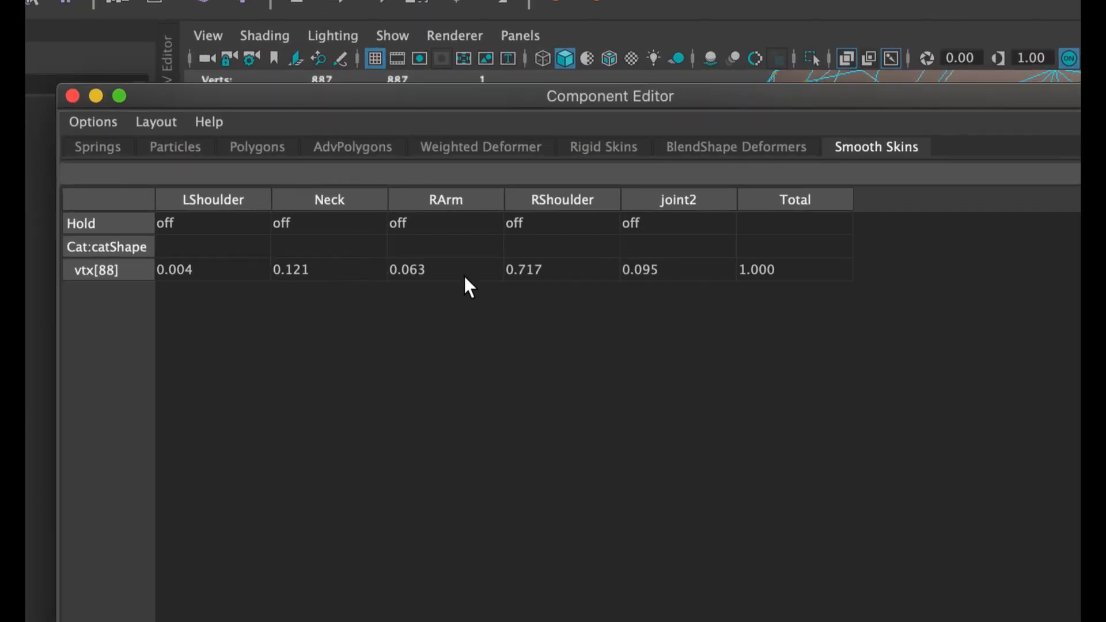
Set the selected chest vertex's LShoulder weight to 0 and close the Component Editor.
{"action": "double_click", "coordinate": [220, 268]}
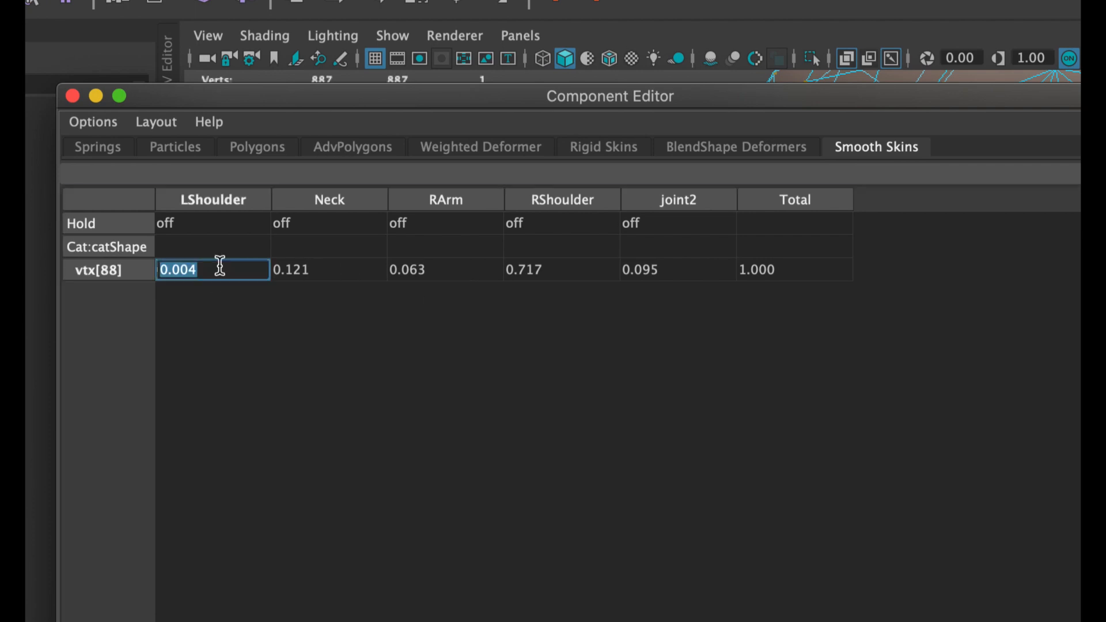
{"action": "type", "text": "0"}
{"action": "key", "text": "Return"}
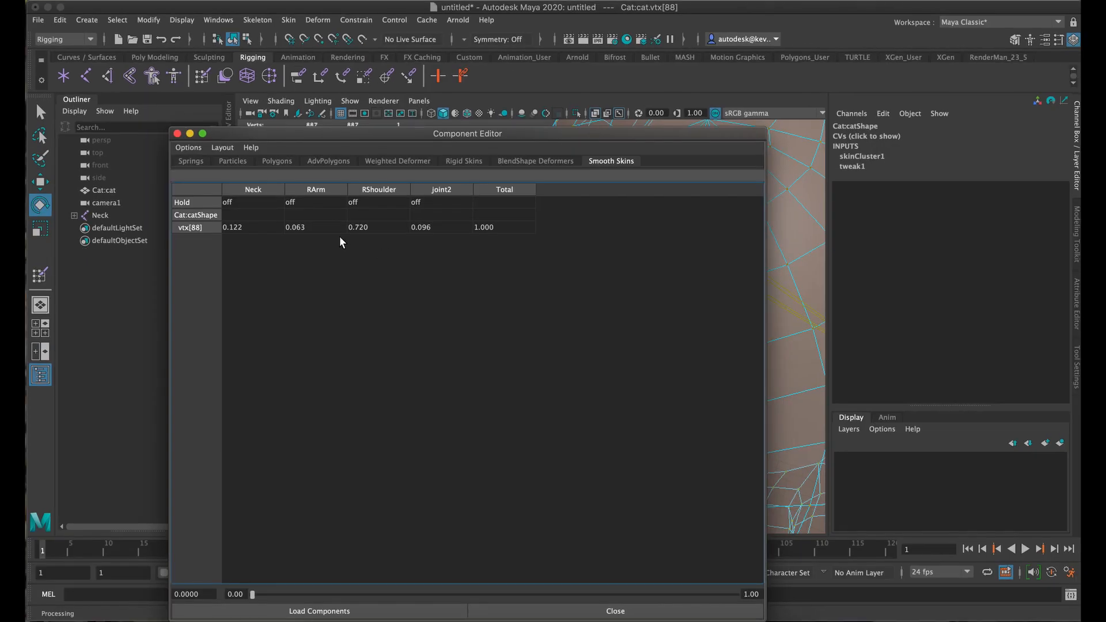
{"action": "left_click", "coordinate": [177, 134]}
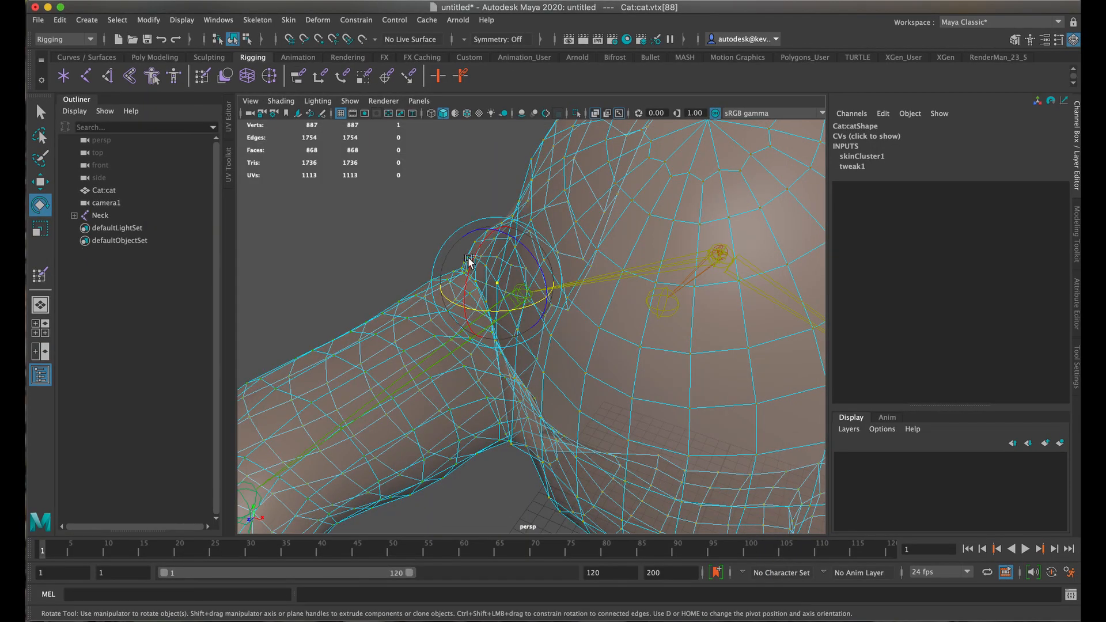
Return to the whole cat mesh, start Paint Skin Weights on the RShoulder influence in Smooth mode, and set the opacity to 0.6505.
{"action": "left_click", "coordinate": [536, 375]}
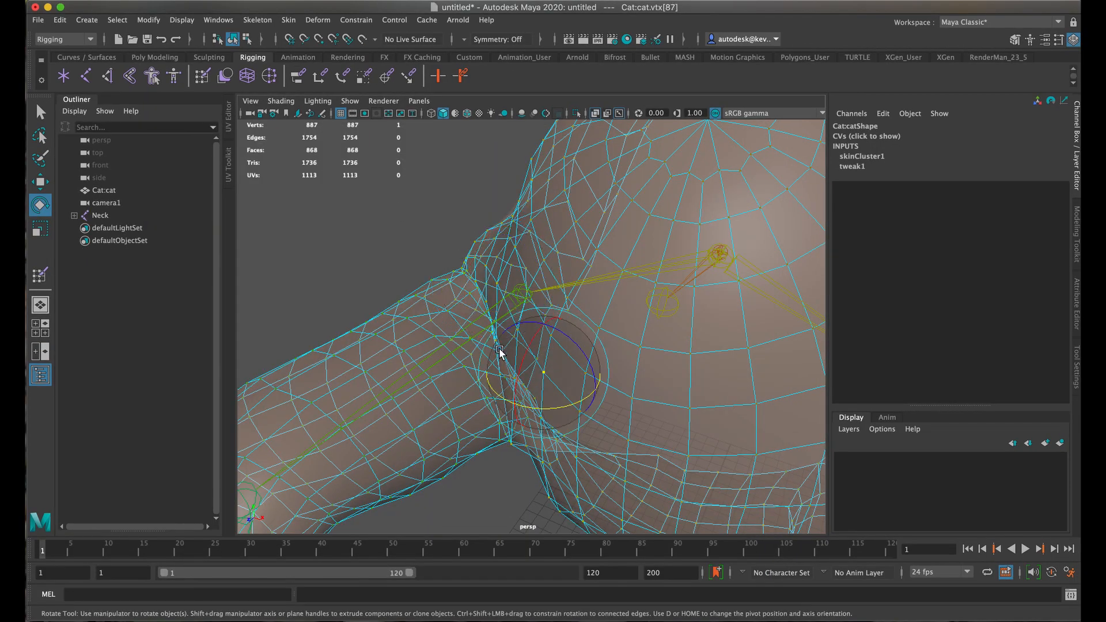
{"action": "left_click", "coordinate": [634, 297]}
{"action": "mouse_move", "coordinate": [719, 359]}
{"action": "right_mouse_down"}
{"action": "mouse_move", "coordinate": [660, 271]}
{"action": "mouse_move", "coordinate": [667, 264]}
{"action": "right_mouse_up"}
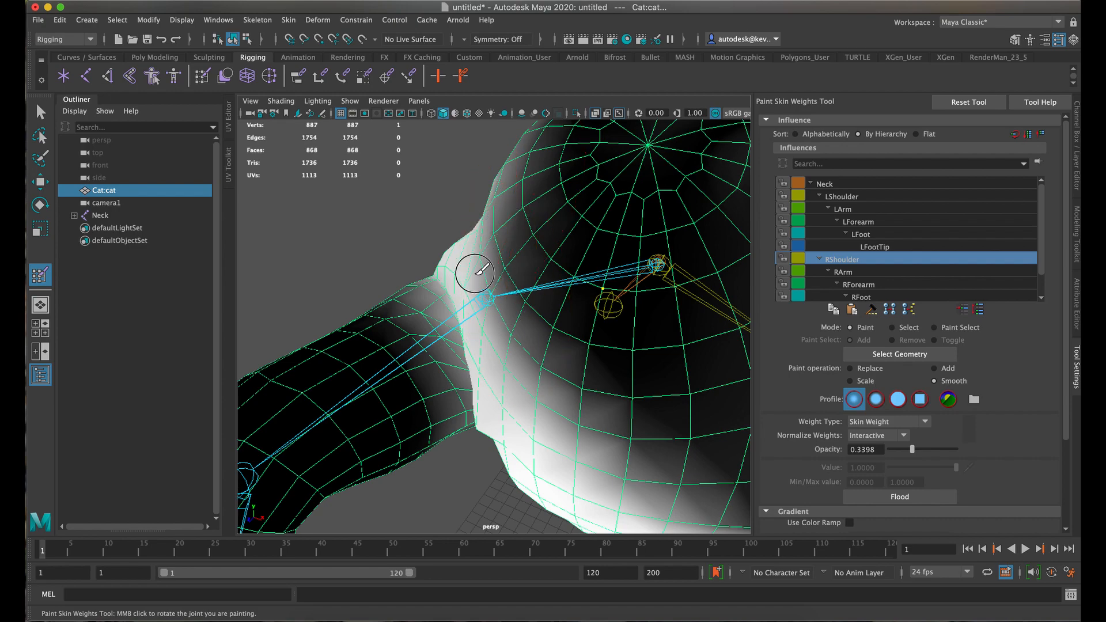
{"action": "left_click_drag", "start_coordinate": [507, 309], "coordinate": [605, 316], "text": "alt"}
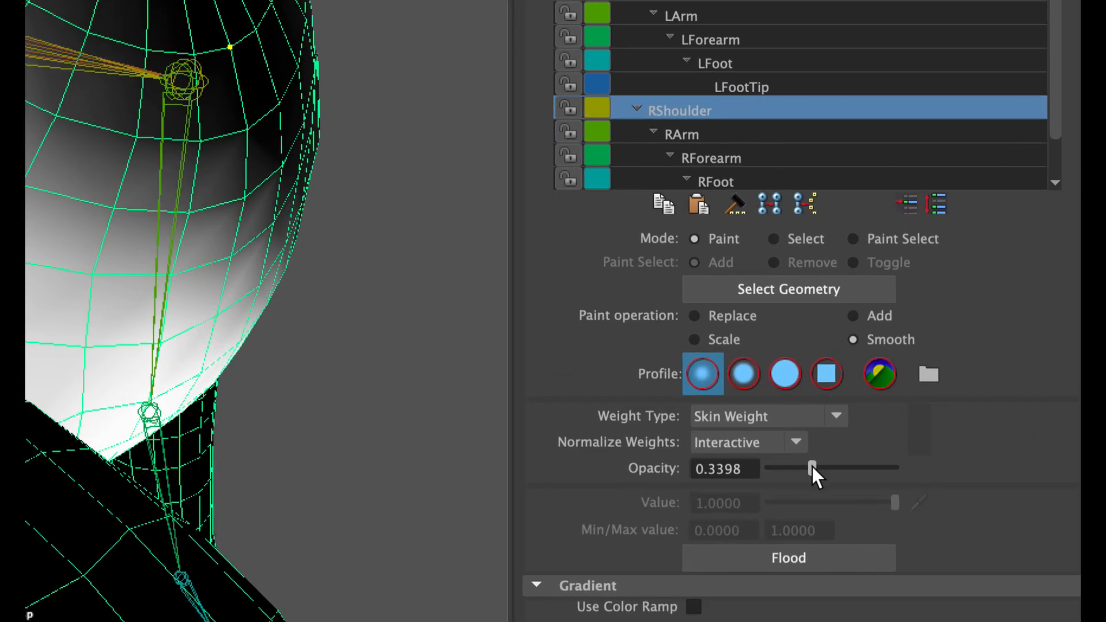
{"action": "left_click_drag", "start_coordinate": [811, 473], "coordinate": [850, 475]}
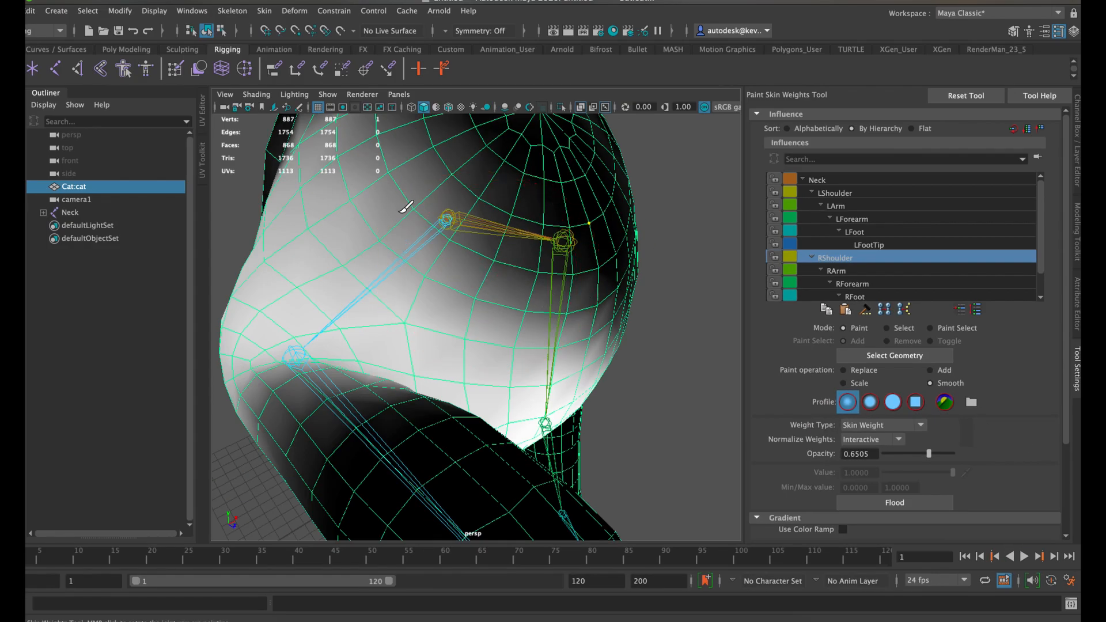
Examine the weight distribution of the RArm, RForearm and RFoot influences around the right shoulder.
{"action": "left_click", "coordinate": [844, 271]}
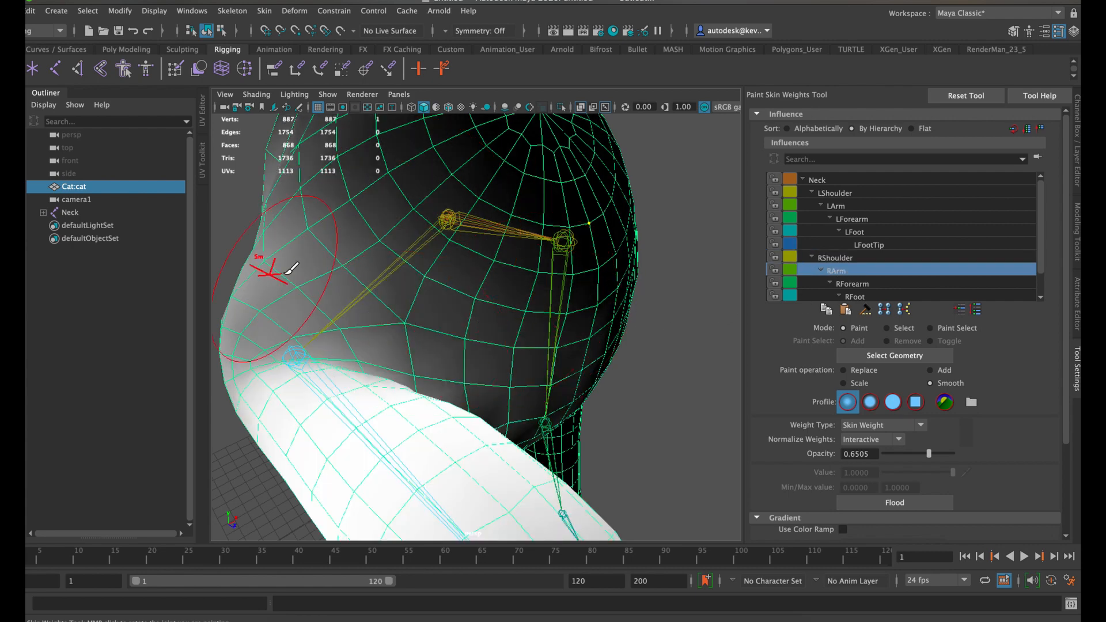
{"action": "left_click", "coordinate": [861, 279]}
{"action": "scroll", "coordinate": [916, 282], "scroll_direction": "down", "scroll_amount": 1}
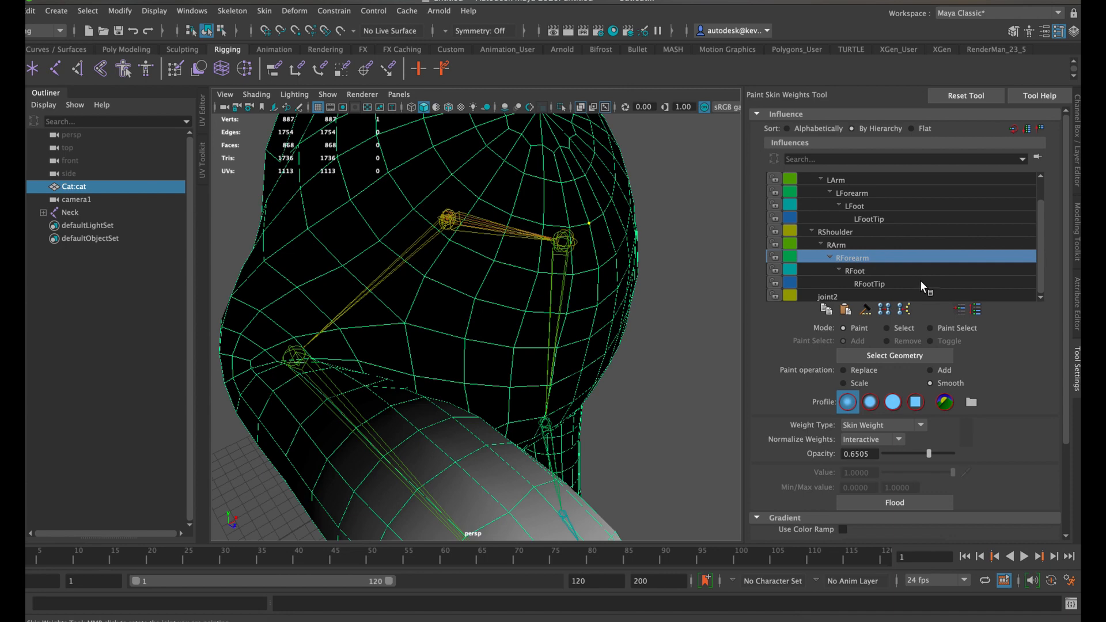
{"action": "left_click", "coordinate": [920, 273]}
{"action": "left_click", "coordinate": [923, 255]}
{"action": "left_click", "coordinate": [922, 267]}
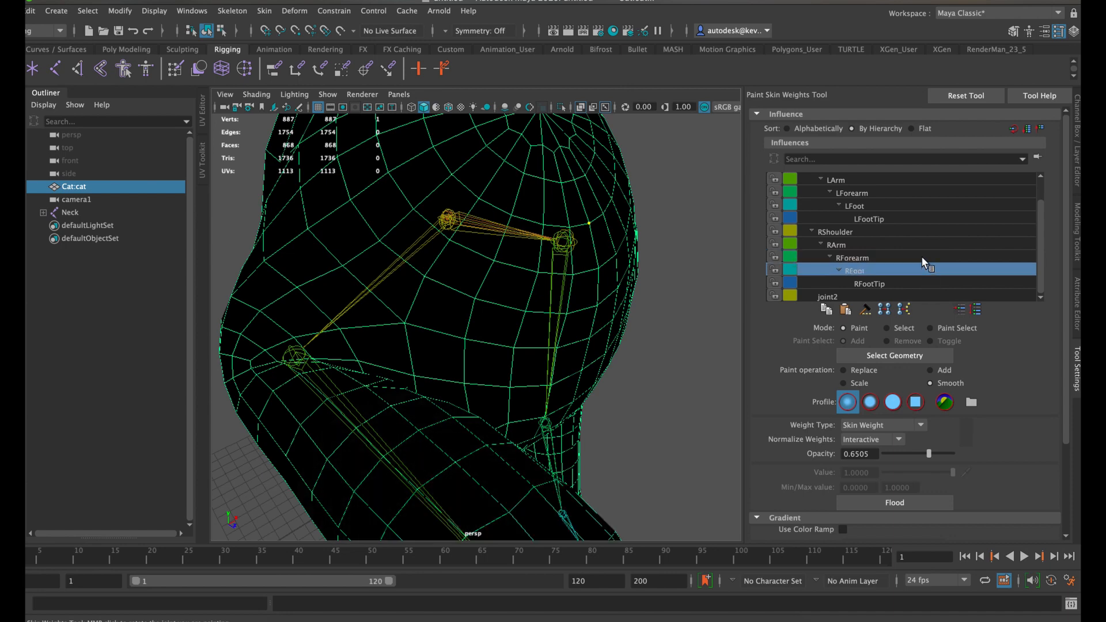
{"action": "left_click", "coordinate": [921, 258]}
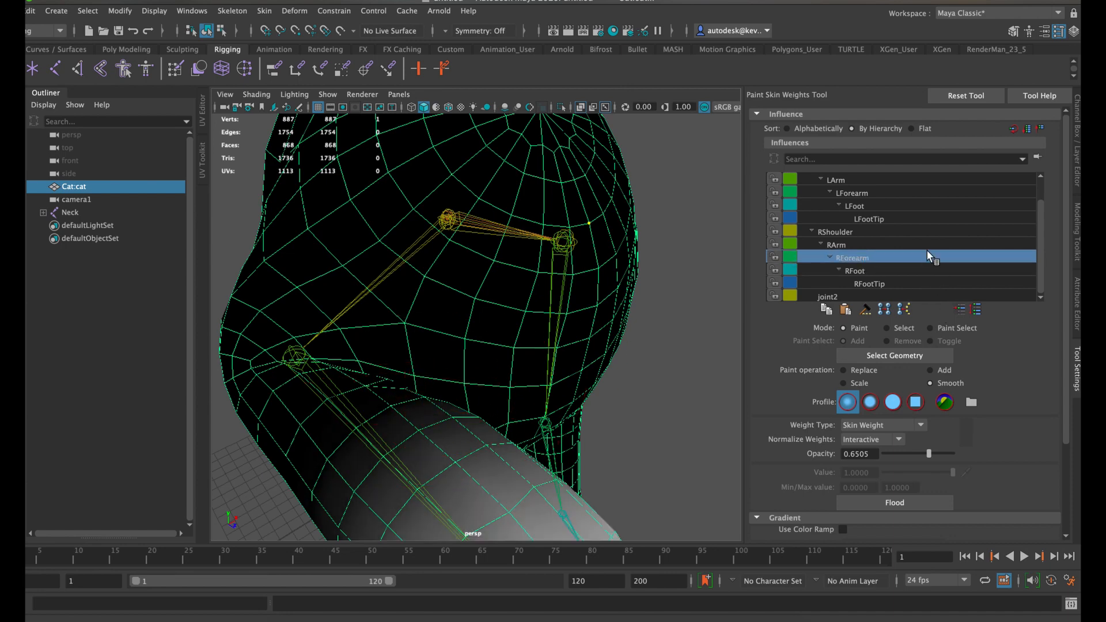
Show the LForearm influence and examine its weights across the body and both front legs from several angles.
{"action": "left_click_drag", "start_coordinate": [926, 251], "coordinate": [920, 196]}
{"action": "mouse_move", "coordinate": [694, 307]}
{"action": "left_mouse_down", "text": "alt"}
{"action": "mouse_move", "coordinate": [640, 318]}
{"action": "mouse_move", "coordinate": [504, 307]}
{"action": "mouse_move", "coordinate": [502, 271]}
{"action": "left_mouse_up", "text": "alt"}
{"action": "scroll", "coordinate": [552, 311], "scroll_direction": "down", "scroll_amount": 5}
{"action": "mouse_move", "coordinate": [556, 326]}
{"action": "left_mouse_down", "text": "alt"}
{"action": "mouse_move", "coordinate": [510, 354]}
{"action": "mouse_move", "coordinate": [507, 369]}
{"action": "mouse_move", "coordinate": [628, 377]}
{"action": "mouse_move", "coordinate": [613, 380]}
{"action": "mouse_move", "coordinate": [697, 352]}
{"action": "mouse_move", "coordinate": [585, 377]}
{"action": "mouse_move", "coordinate": [489, 364]}
{"action": "mouse_move", "coordinate": [507, 354]}
{"action": "left_mouse_up", "text": "alt"}
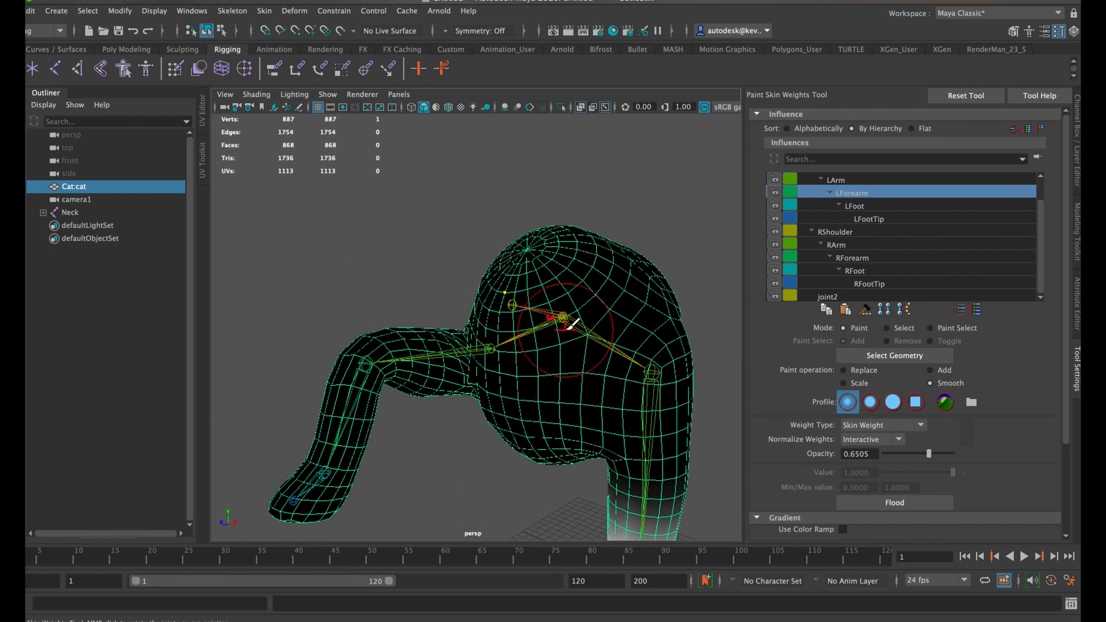
{"action": "left_click_drag", "start_coordinate": [553, 276], "coordinate": [683, 286], "text": "alt"}
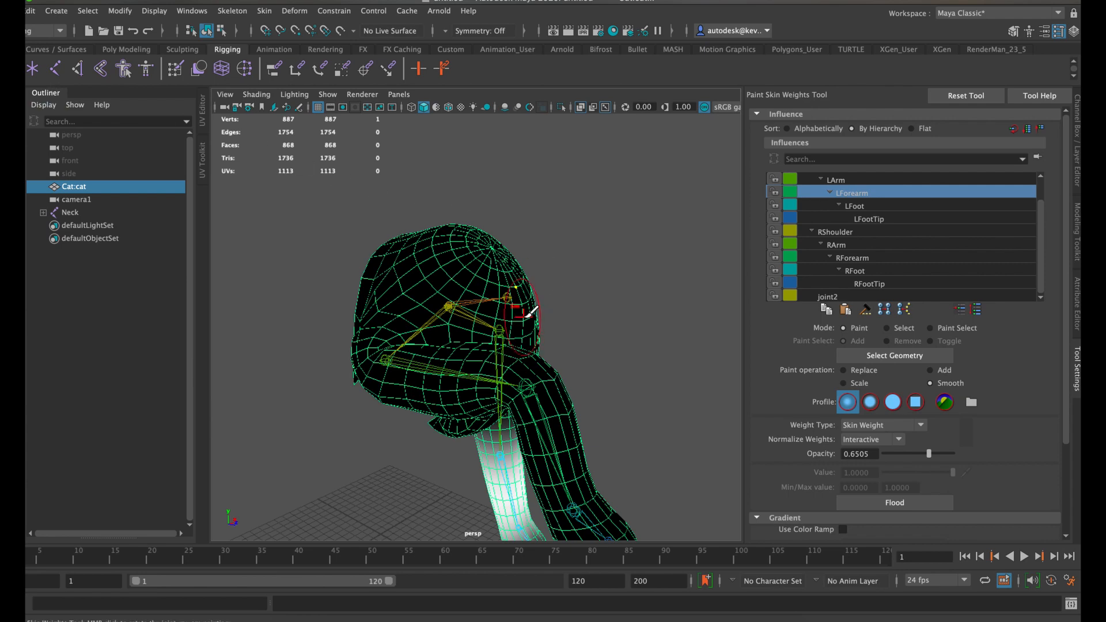
{"action": "left_click_drag", "start_coordinate": [501, 304], "coordinate": [405, 299], "text": "alt"}
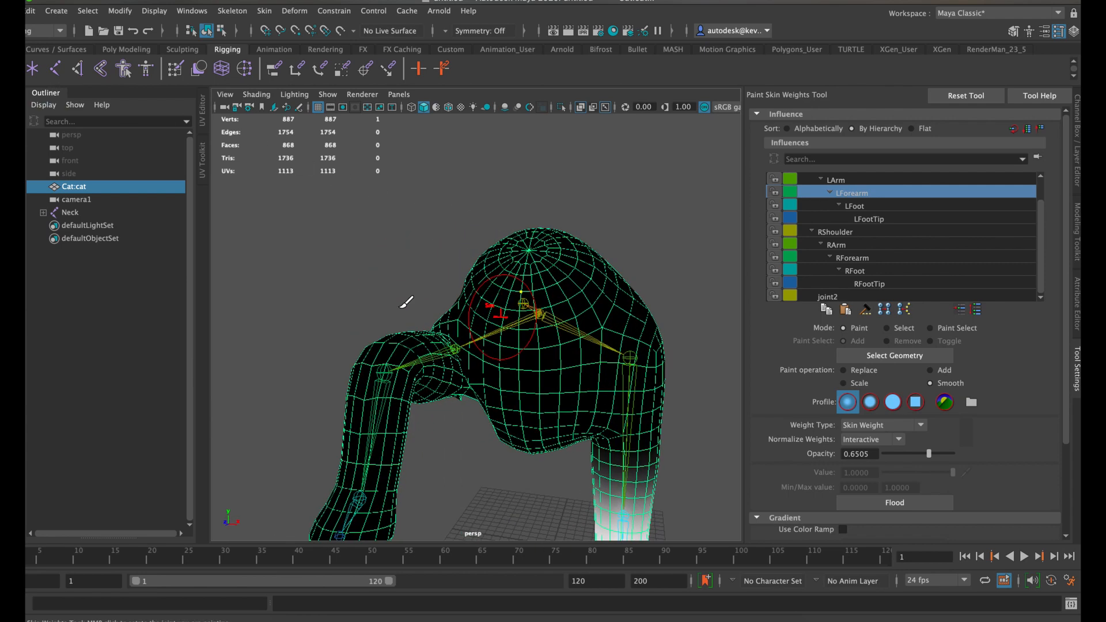